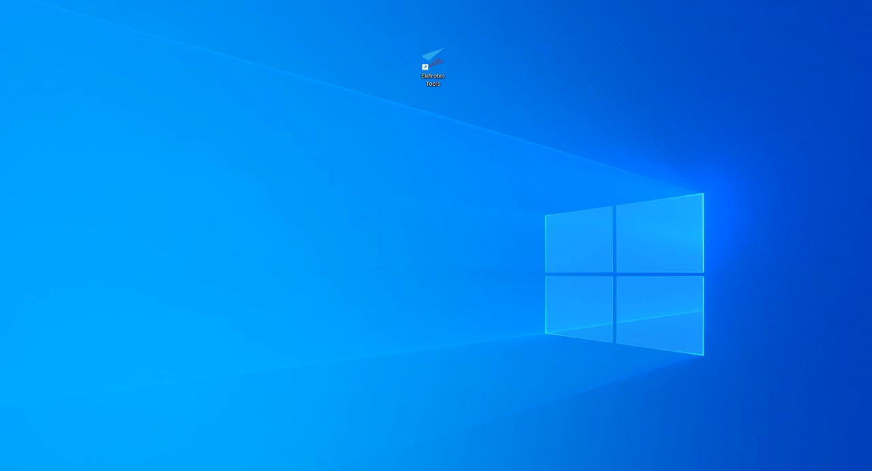
# - Examine the contents of EletrotecTools_Setup.zip and open the Leia Me.txt file in it
pyautogui.moveTo(813, 114); pyautogui.dragTo(567, 113)
pyautogui.click(501, 183)
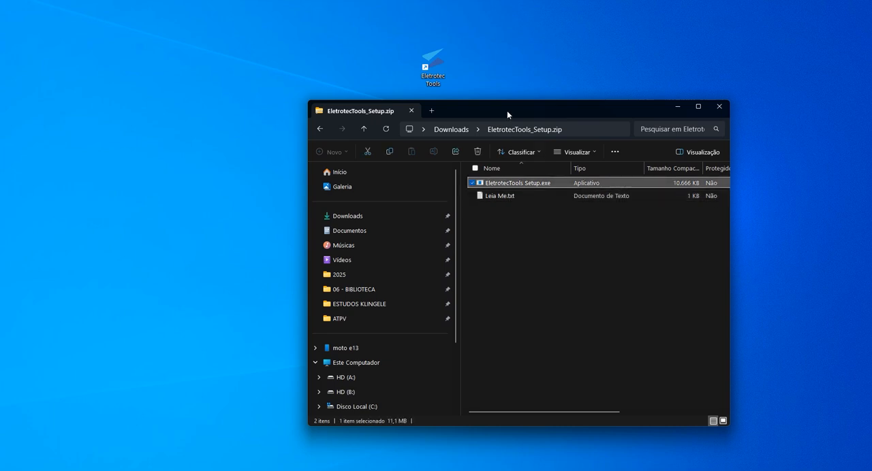
pyautogui.moveTo(506, 110); pyautogui.dragTo(466, 102)
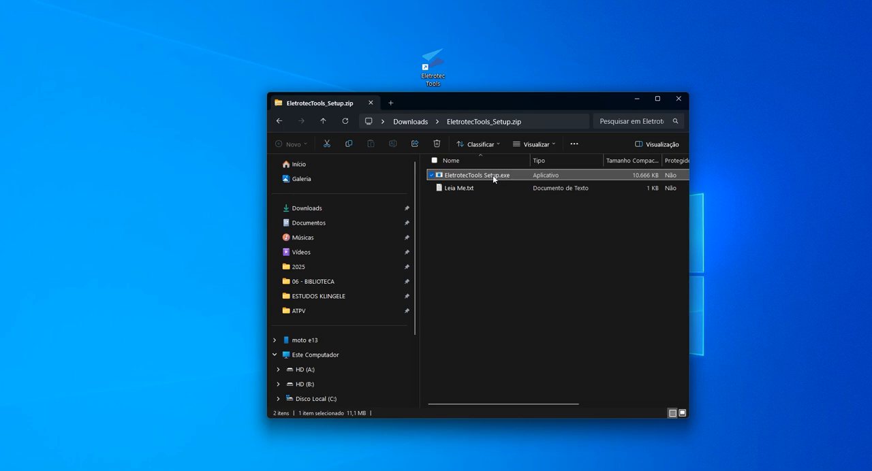
pyautogui.click(473, 190)
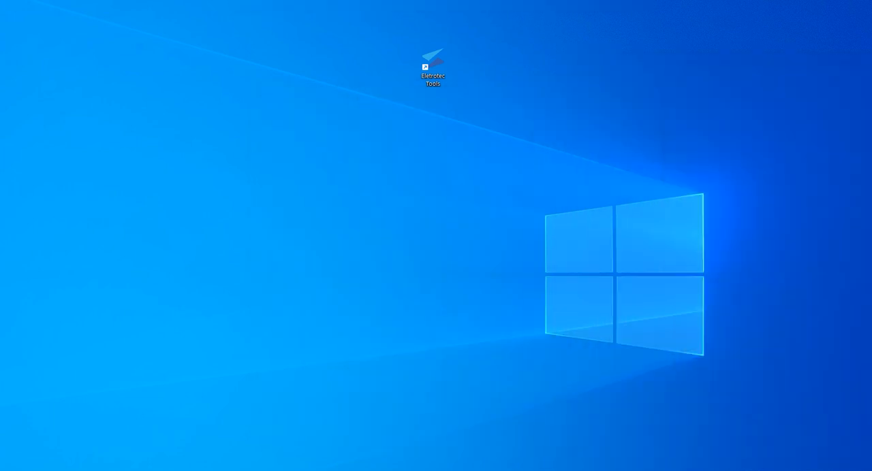
# - Read the installation steps and the instructions for requesting an access key in Leia Me.txt
pyautogui.moveTo(871, 124); pyautogui.dragTo(525, 104)
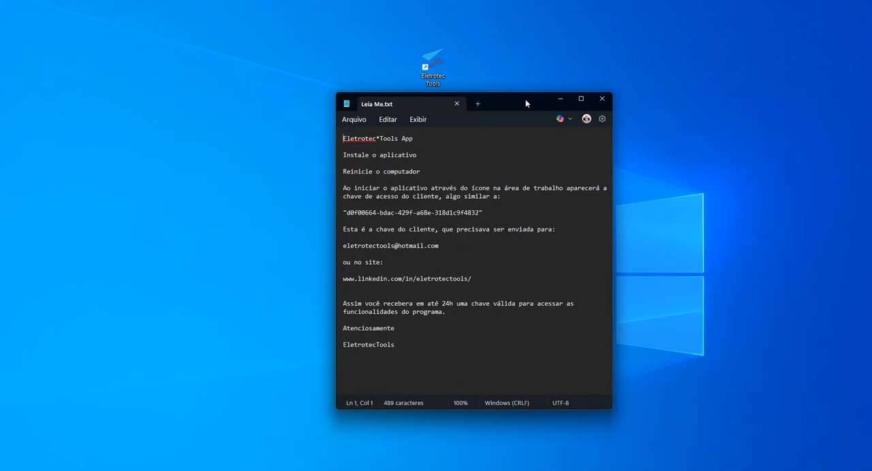
pyautogui.moveTo(419, 154); pyautogui.dragTo(322, 160)
pyautogui.click(407, 172)
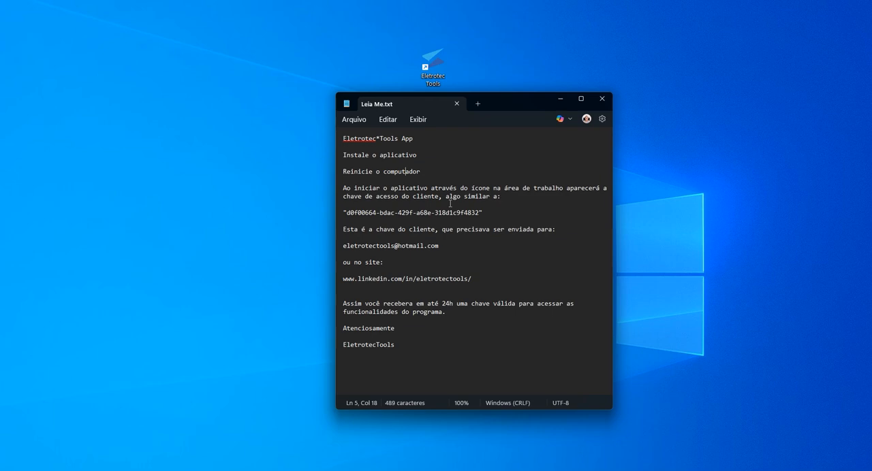
pyautogui.click(487, 213)
pyautogui.moveTo(493, 213); pyautogui.dragTo(334, 210)
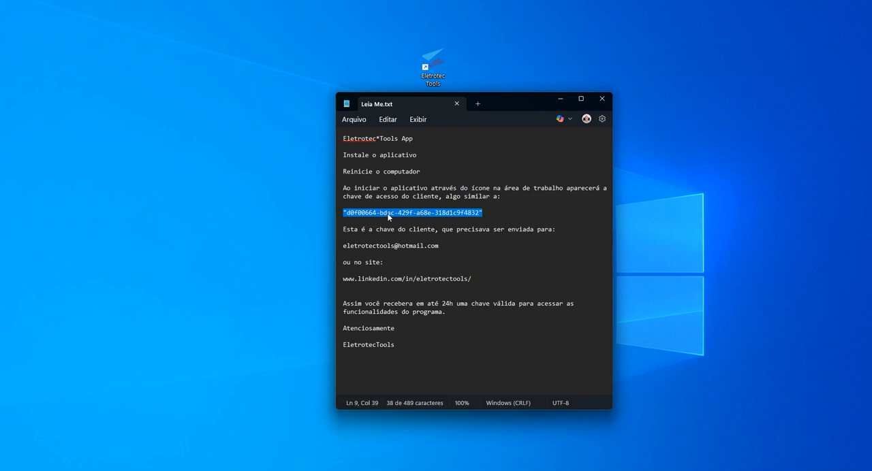
pyautogui.moveTo(453, 247); pyautogui.dragTo(342, 248)
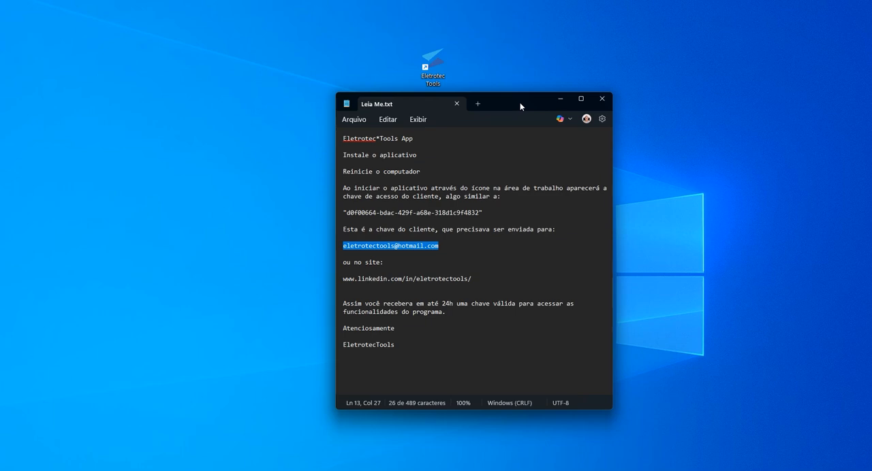
pyautogui.moveTo(520, 103); pyautogui.dragTo(871, 112)
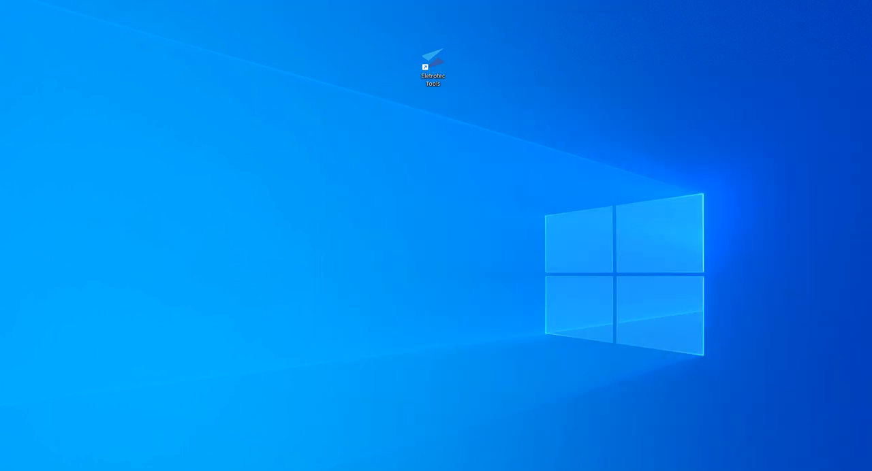
# - Launch Eletrotec Tools from the desktop shortcut and place its project window mid-screen
pyautogui.click(437, 77)
pyautogui.moveTo(343, 144); pyautogui.dragTo(454, 144)
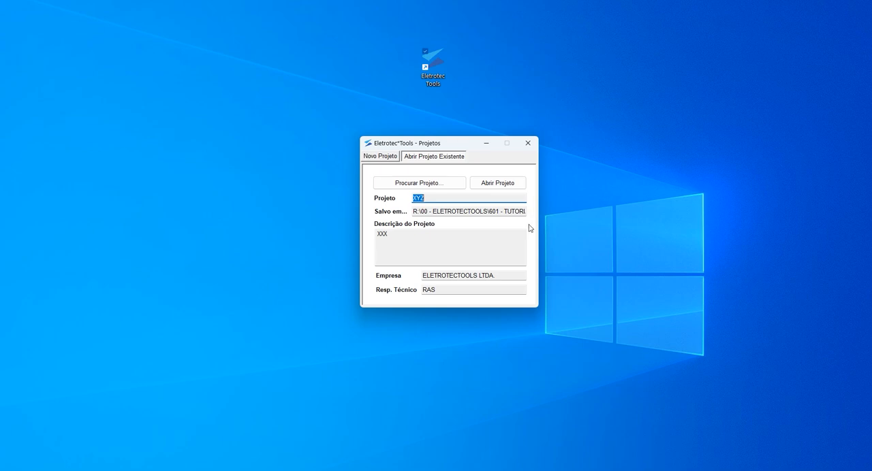
# - Examine the options for finding and opening an existing project, and return to the new-project form
pyautogui.click(436, 183)
pyautogui.click(417, 99)
pyautogui.press('Return')
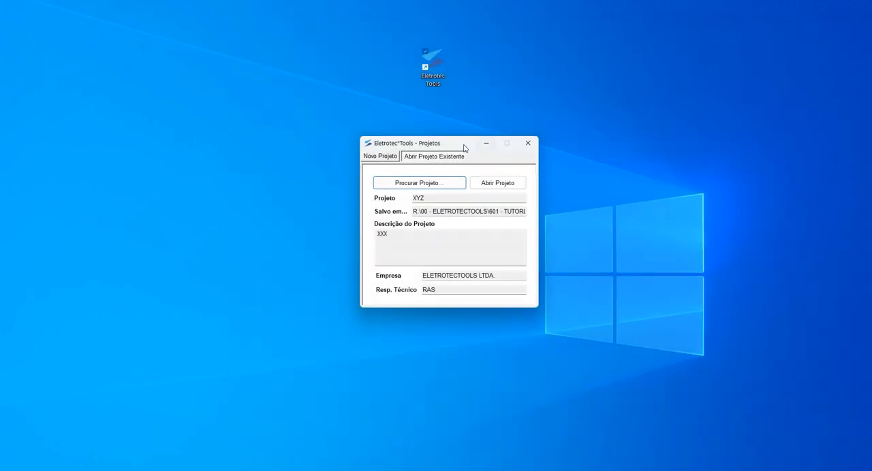
pyautogui.click(500, 182)
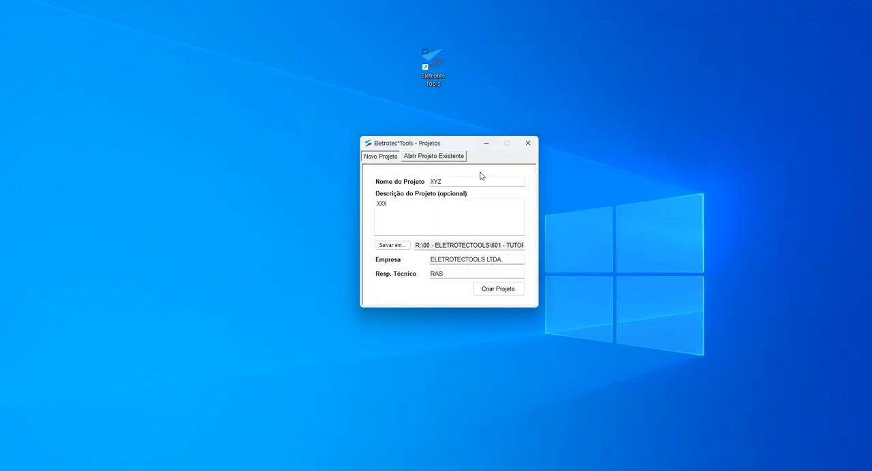
pyautogui.click(429, 158)
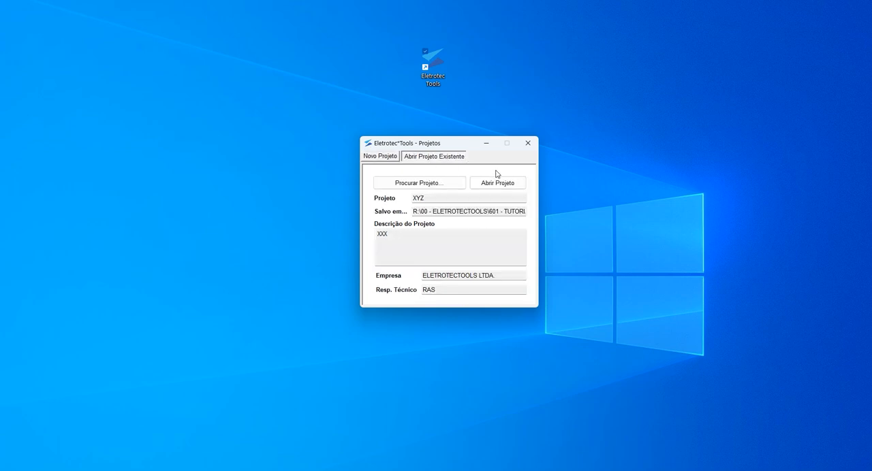
pyautogui.click(382, 159)
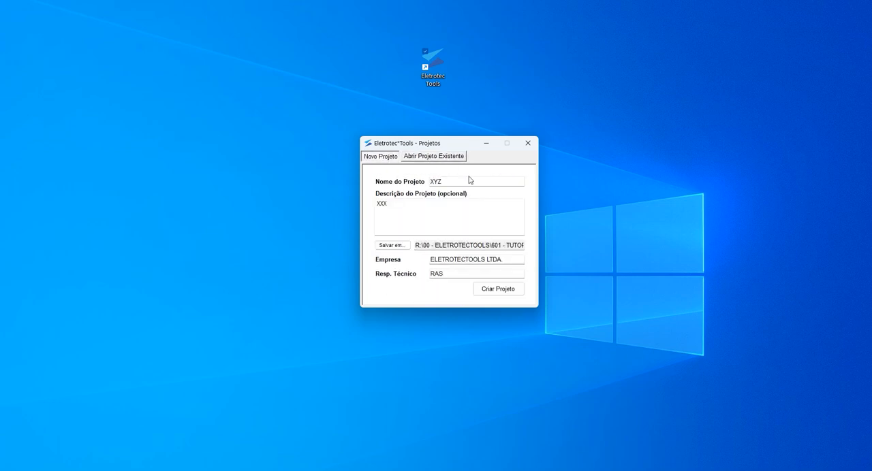
# - Name the new project TUTORIAL ARC FLASH and enter TUTORIAL ARC FLASH as its description
pyautogui.moveTo(448, 181); pyautogui.dragTo(406, 184)
pyautogui.write('TUTORIAL ARC FLASH')
pyautogui.click(400, 209)
pyautogui.hotkey('ctrl', 'a')
pyautogui.write('TUTORIAL ARC FLASH')
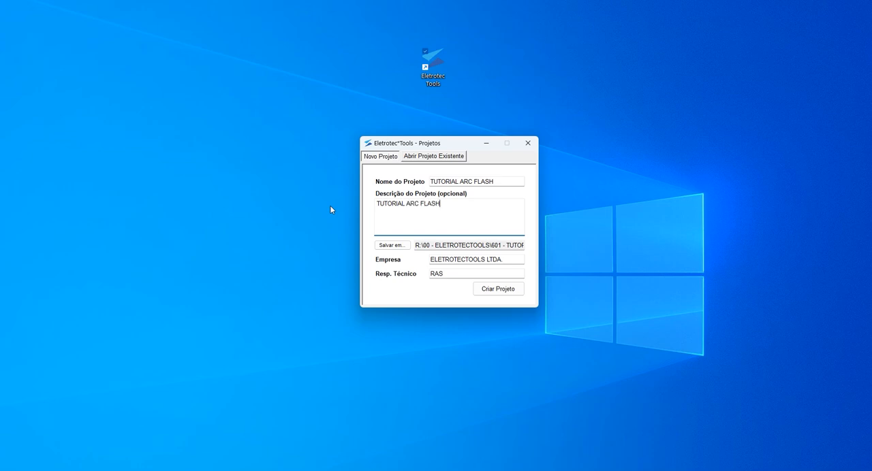
# - Check the folder in which the new project is saved, without changing it
pyautogui.click(392, 245)
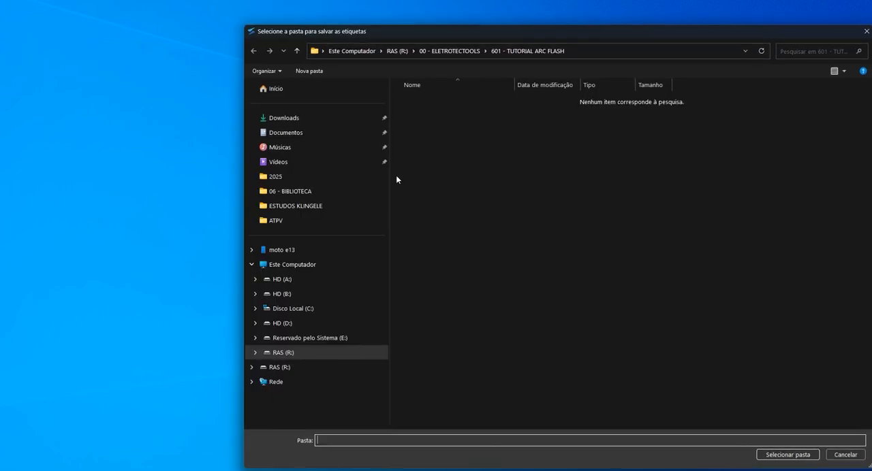
pyautogui.moveTo(475, 29); pyautogui.dragTo(370, 37)
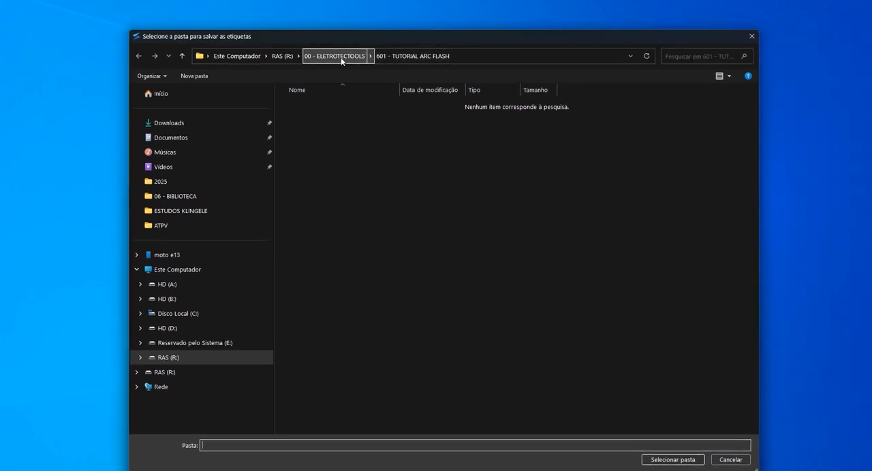
pyautogui.click(729, 460)
# - Create the project with ELETROTECTOOLS LTDA. as the company and the technical manager already filled in
pyautogui.click(505, 261)
pyautogui.press('BackSpace')
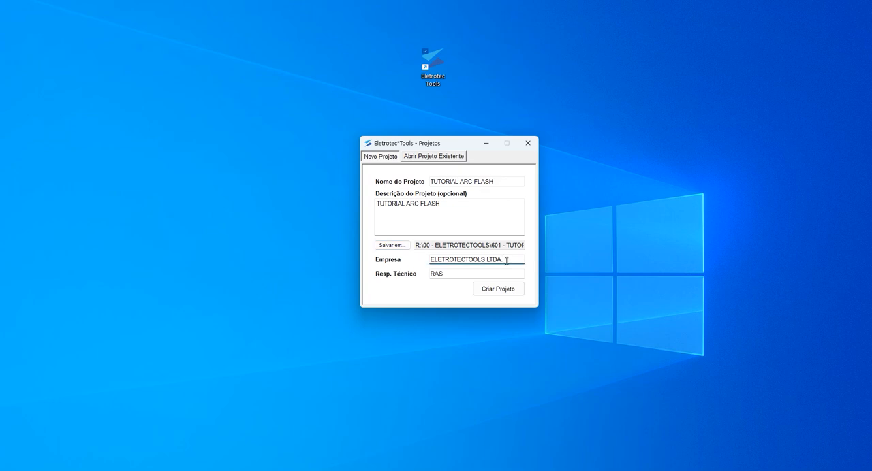
pyautogui.moveTo(507, 259); pyautogui.dragTo(429, 275)
pyautogui.click(451, 274)
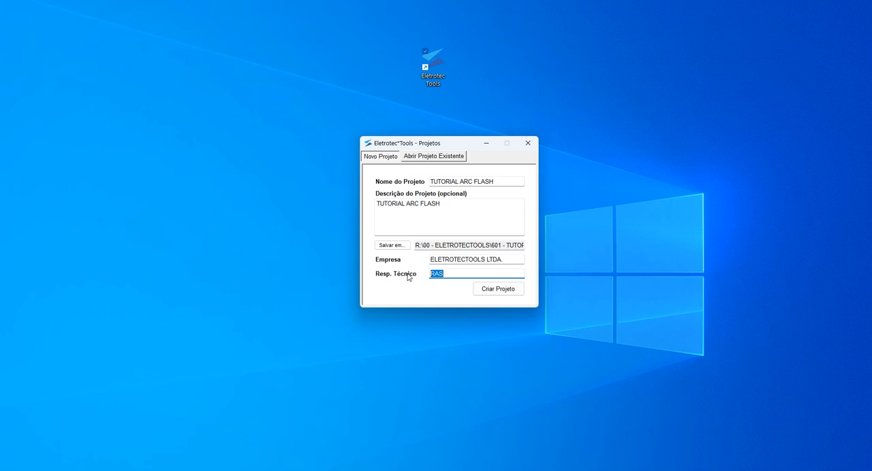
pyautogui.moveTo(455, 274); pyautogui.dragTo(424, 280)
pyautogui.click(504, 293)
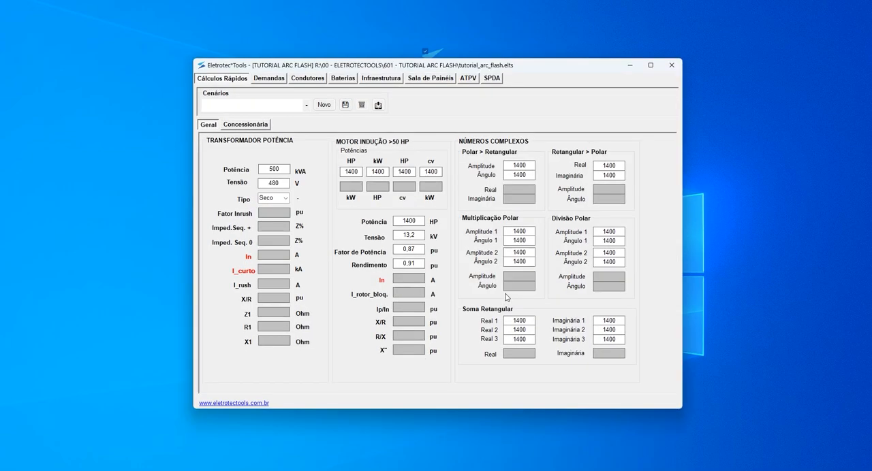
# - Examine the utility quick calculations, the demand and emergency generator tables, and the low- and medium-voltage conductor tables
pyautogui.click(651, 65)
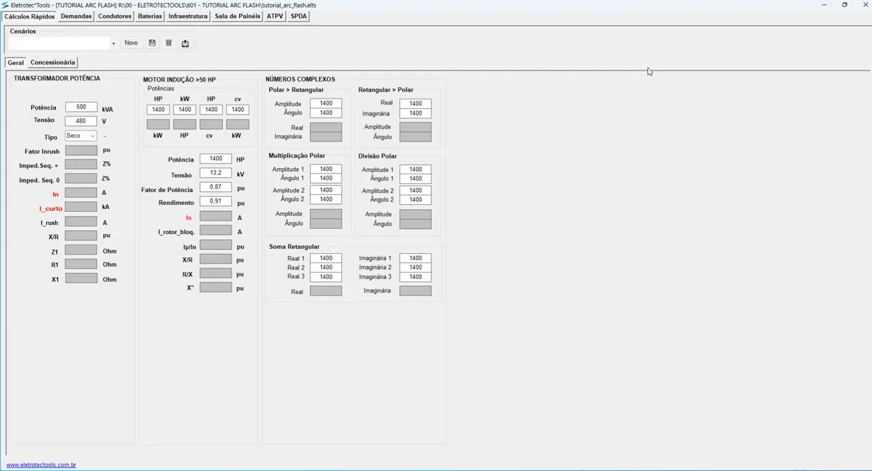
pyautogui.click(60, 62)
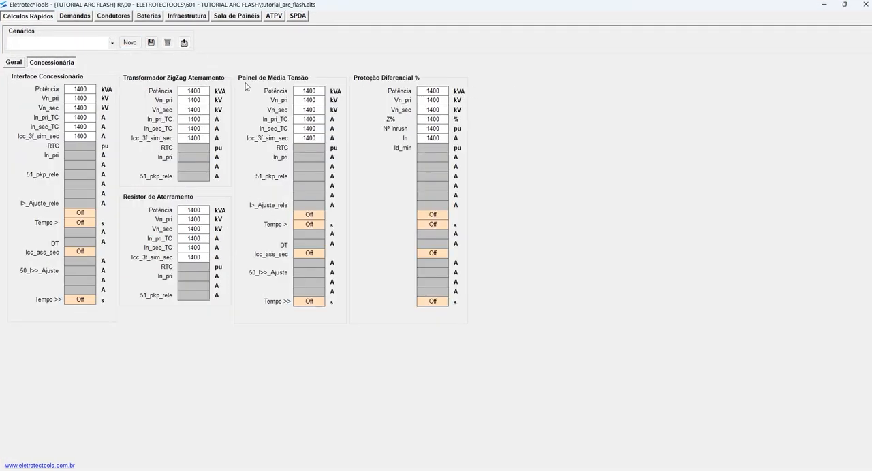
pyautogui.click(76, 16)
pyautogui.click(81, 65)
pyautogui.click(141, 66)
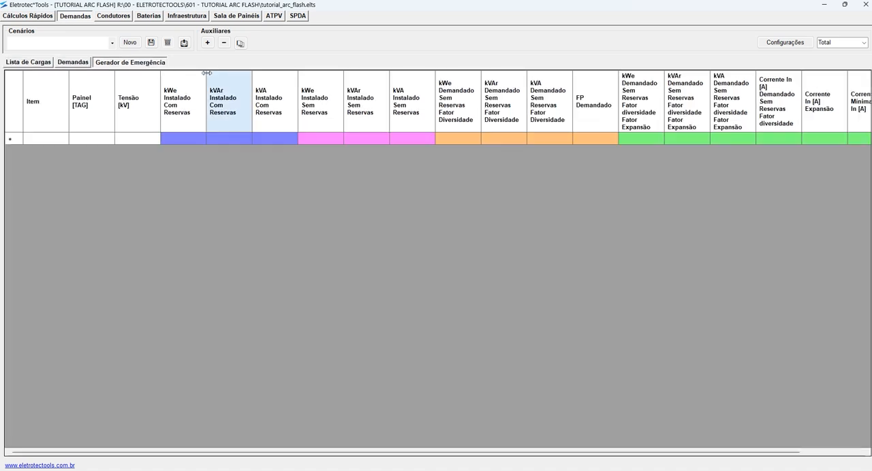
pyautogui.click(121, 19)
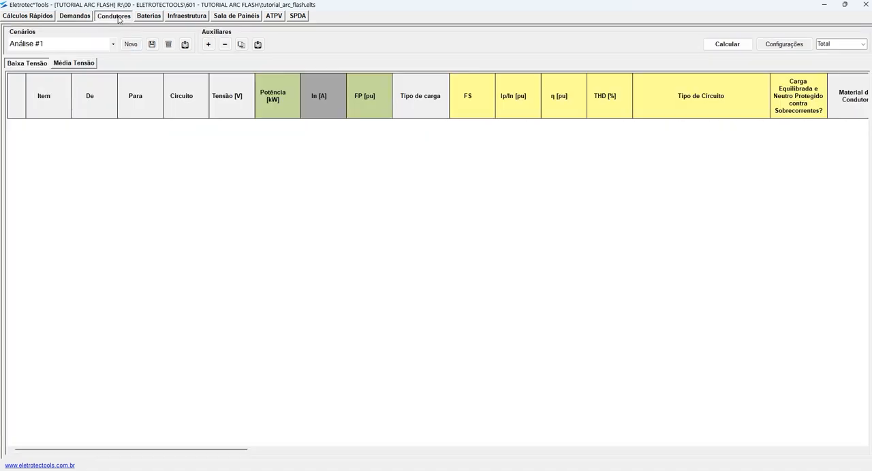
pyautogui.click(75, 65)
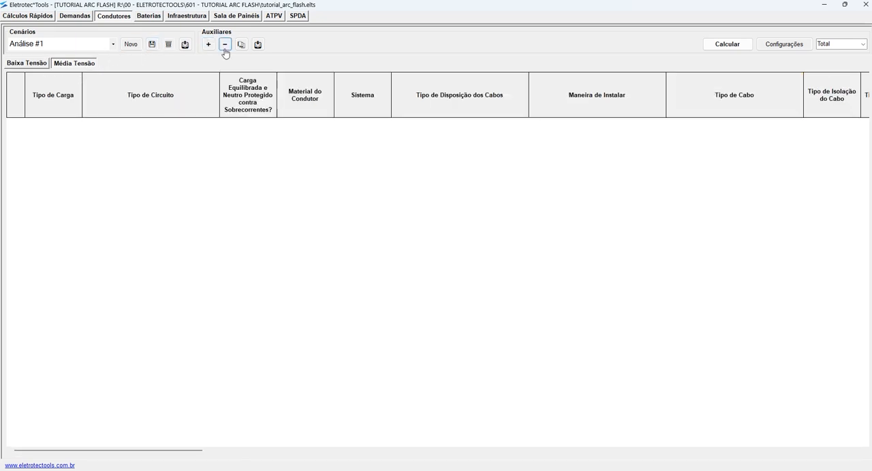
# - Examine the battery discharge curve and the structure and zone definitions of the SPDA module
pyautogui.click(153, 16)
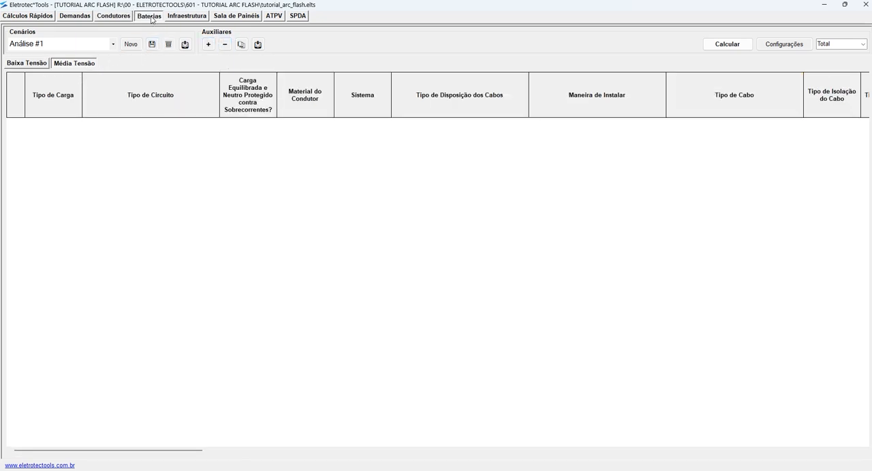
pyautogui.click(191, 63)
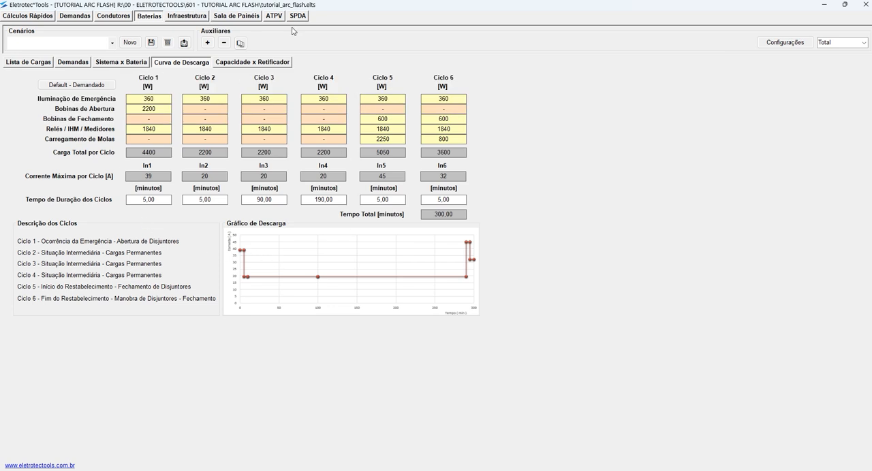
pyautogui.click(297, 16)
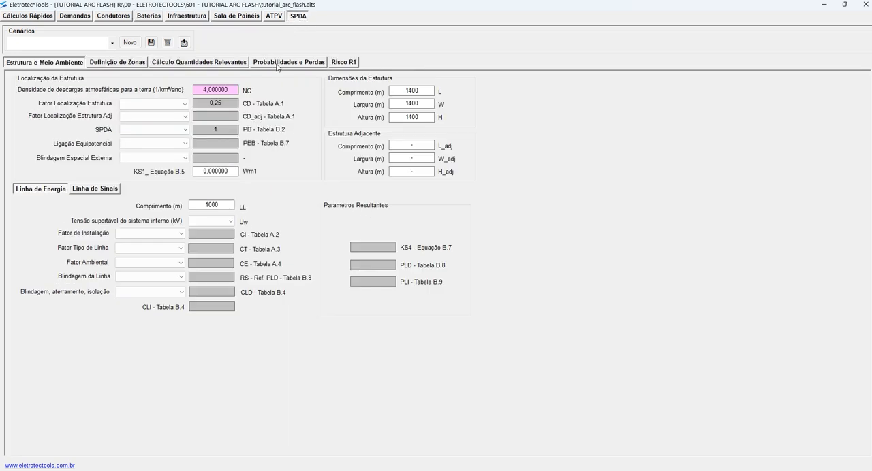
pyautogui.click(130, 64)
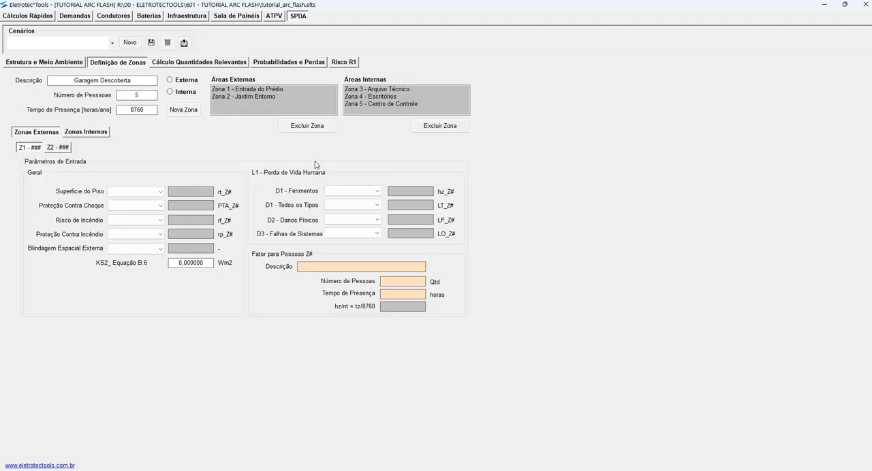
pyautogui.click(261, 90)
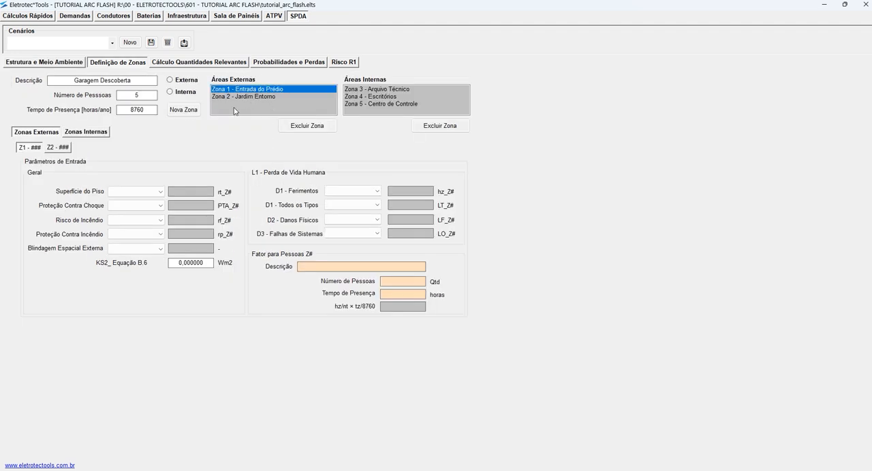
pyautogui.click(84, 134)
# - Rename the ATPV scenario Análise #1 as ORIGINAL NORMA and save the project
pyautogui.click(274, 17)
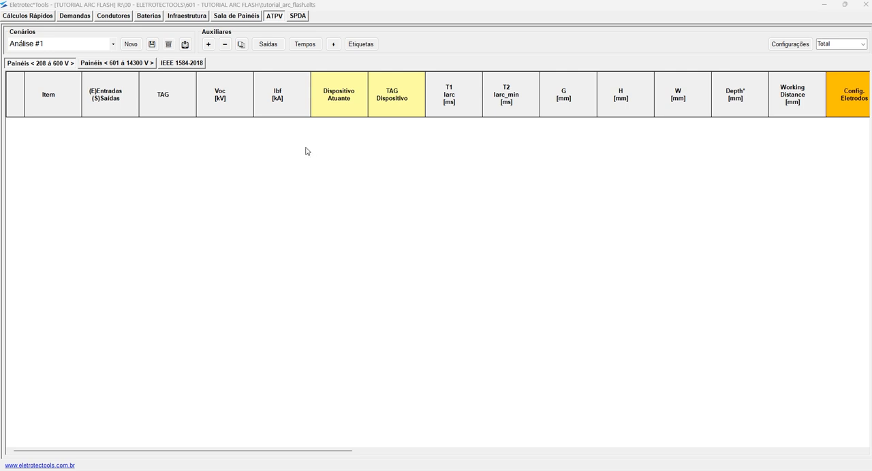
pyautogui.click(58, 44)
pyautogui.moveTo(68, 44); pyautogui.dragTo(1, 44)
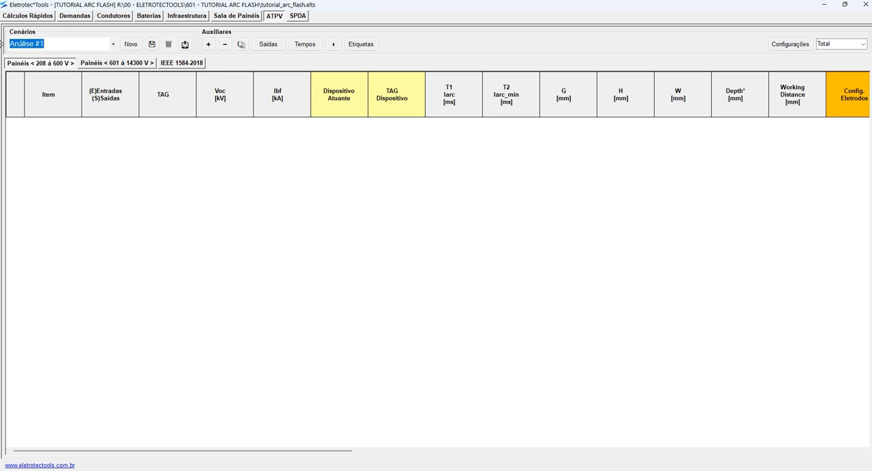
pyautogui.write('prigina')
pyautogui.press('BackSpace')
pyautogui.press('BackSpace')
pyautogui.press('BackSpace')
pyautogui.press('BackSpace')
pyautogui.press('BackSpace')
pyautogui.press('BackSpace')
pyautogui.press('BackSpace')
pyautogui.write('ORIGINAL NORMA')
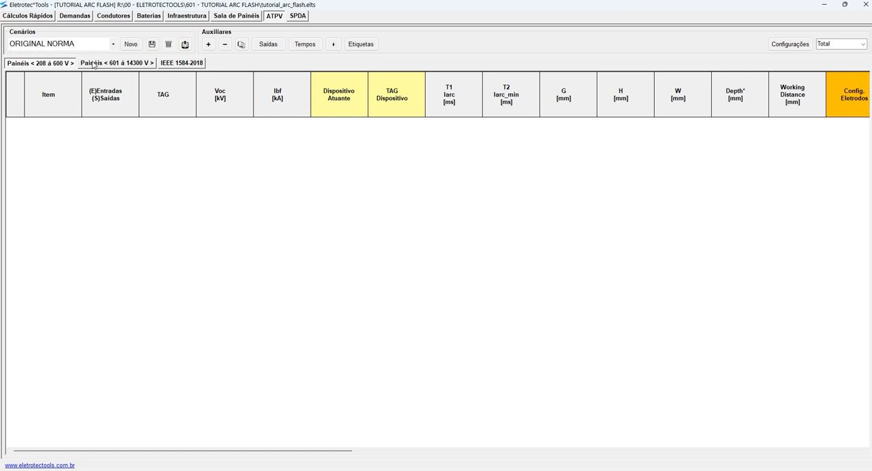
pyautogui.click(151, 44)
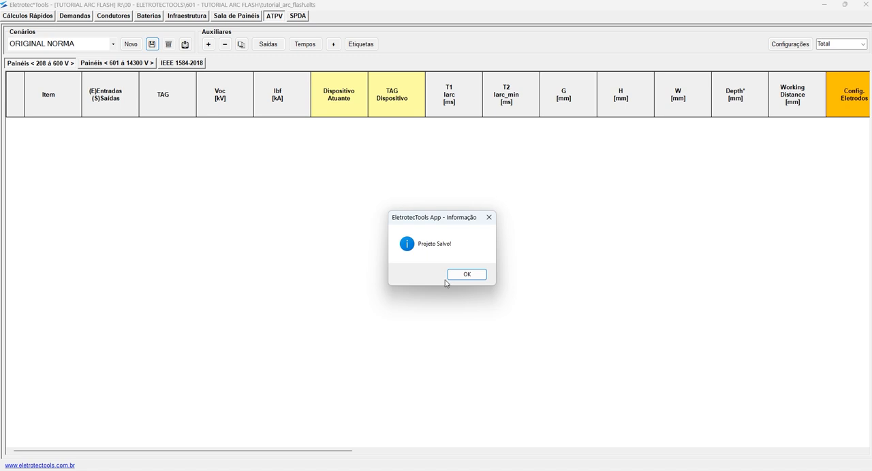
pyautogui.click(466, 274)
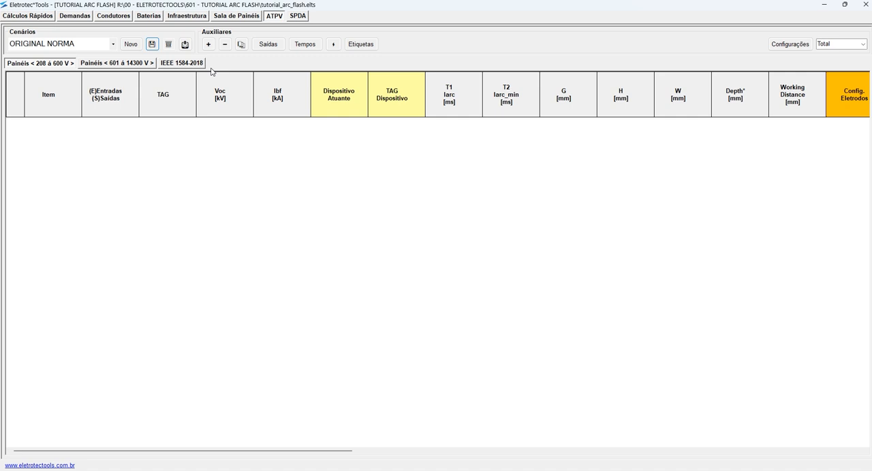
# - Add an item to the 208 to 600 V panels table and tag it NORMA
pyautogui.click(207, 45)
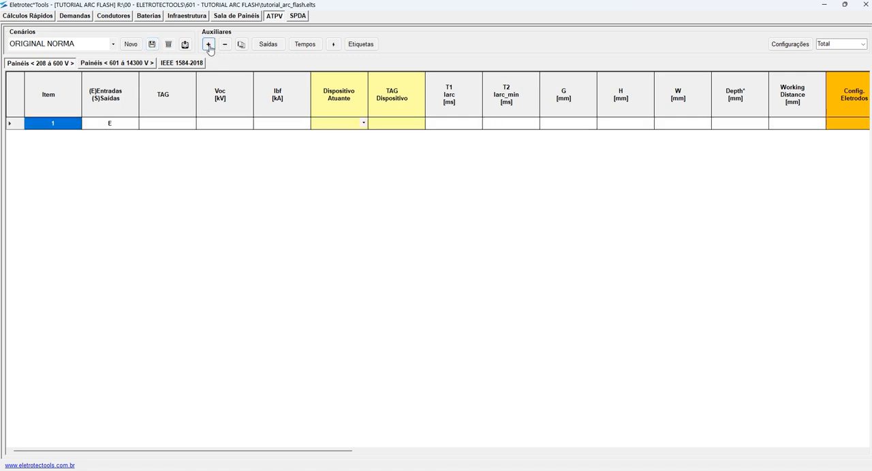
pyautogui.click(174, 123)
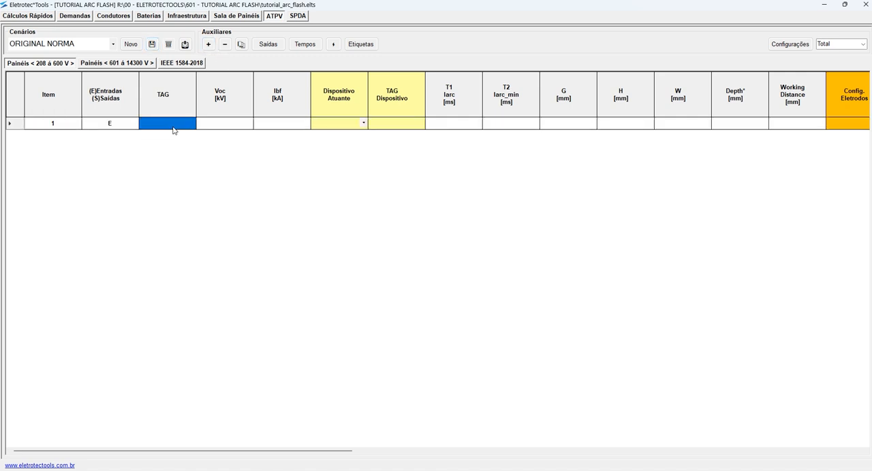
pyautogui.write('EX')
pyautogui.press('BackSpace')
pyautogui.press('BackSpace')
pyautogui.write('NORMA')
# - Add an item to the 601 to 14300 V panels table and tag it NORMA MT
pyautogui.click(125, 63)
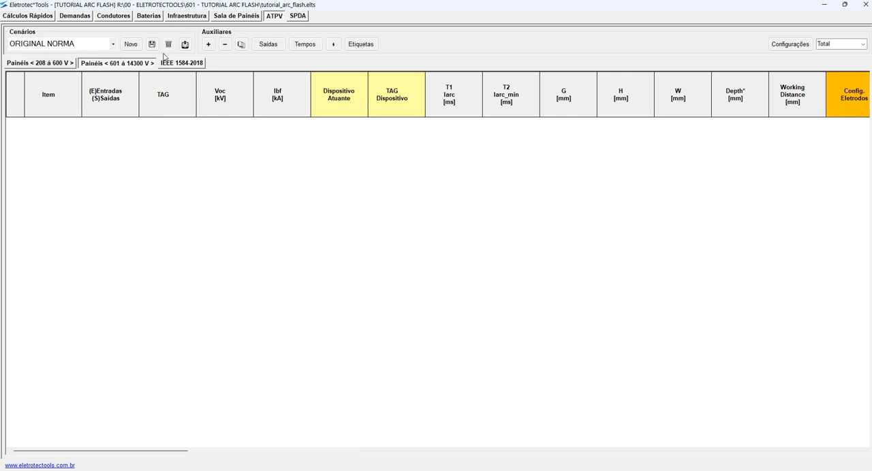
pyautogui.click(210, 44)
pyautogui.click(170, 126)
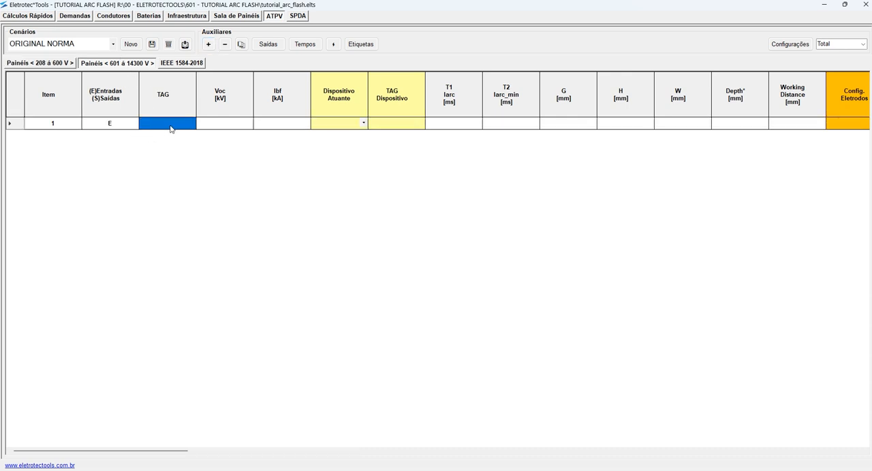
pyautogui.click(171, 128)
pyautogui.write('NORMAL')
pyautogui.press('BackSpace')
pyautogui.write('MT')
# - Set the NORMA MT item's Voc to 4,160 kV and its Ibf to 15 kA
pyautogui.click(224, 126)
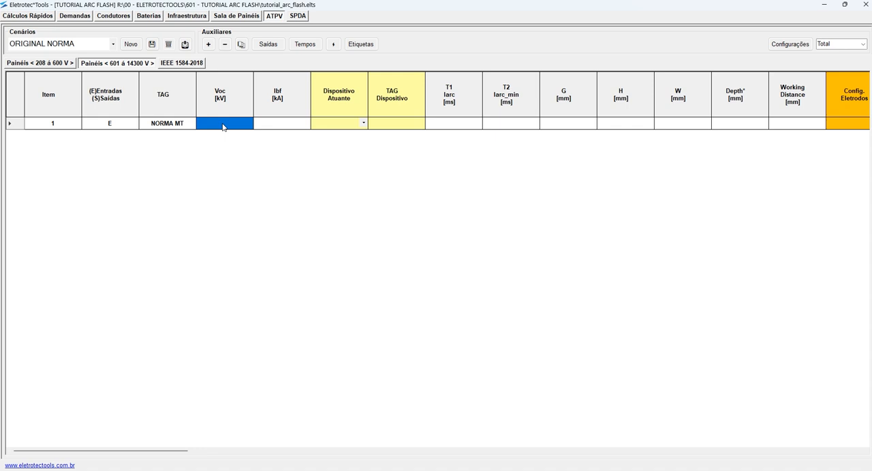
pyautogui.write('4,160')
pyautogui.press('Tab')
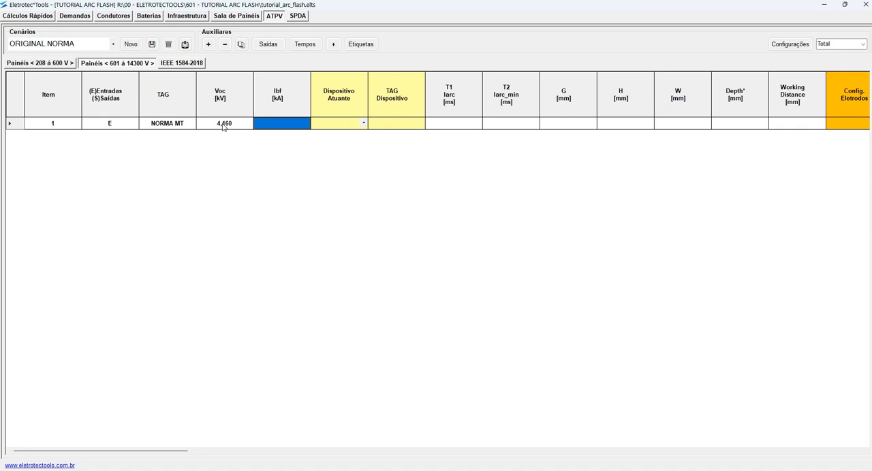
pyautogui.write('15')
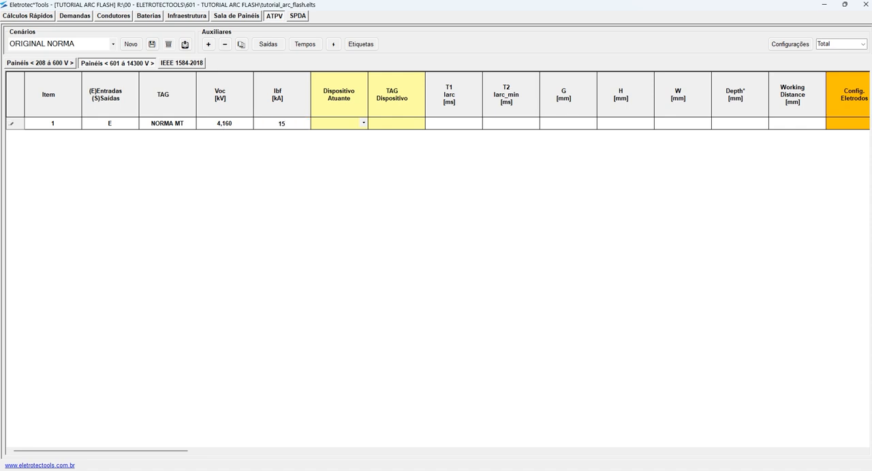
pyautogui.press('Tab')
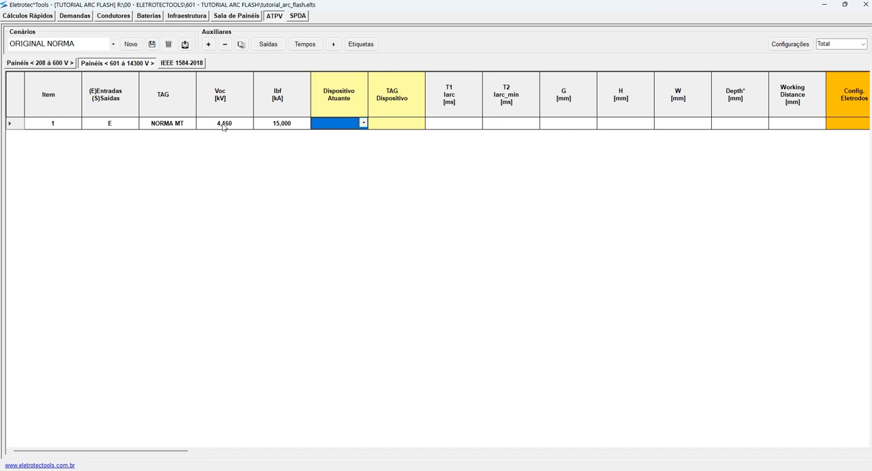
# - Set the item's acting device to Local and enter FU-001 as the device tag
pyautogui.click(364, 123)
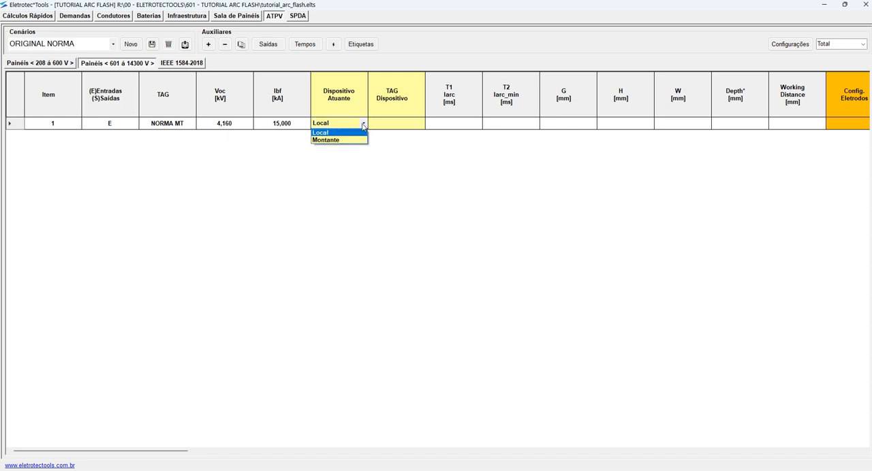
pyautogui.click(332, 132)
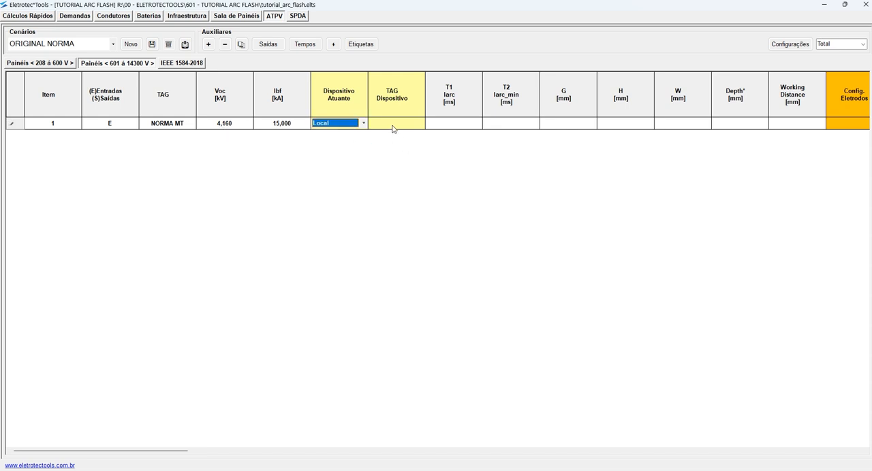
pyautogui.click(392, 126)
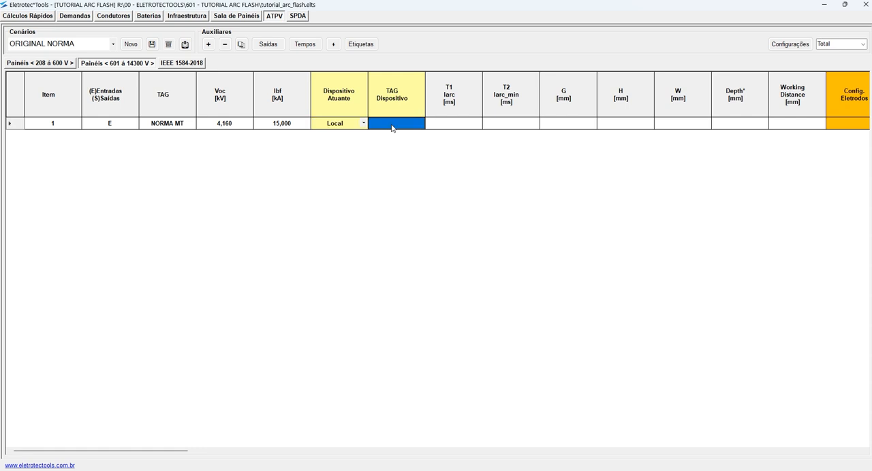
pyautogui.write('FU-001')
pyautogui.press('Tab')
pyautogui.click(502, 127)
pyautogui.click(462, 126)
pyautogui.click(497, 127)
pyautogui.click(465, 126)
pyautogui.click(505, 127)
pyautogui.click(471, 128)
pyautogui.click(517, 127)
pyautogui.click(456, 125)
# - Enter 104 mm as the G value of the NORMA MT item
pyautogui.click(559, 126)
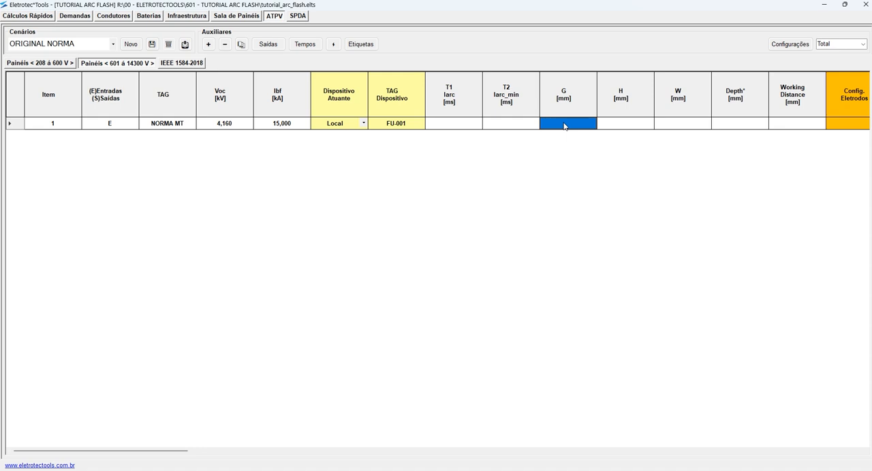
pyautogui.write('104')
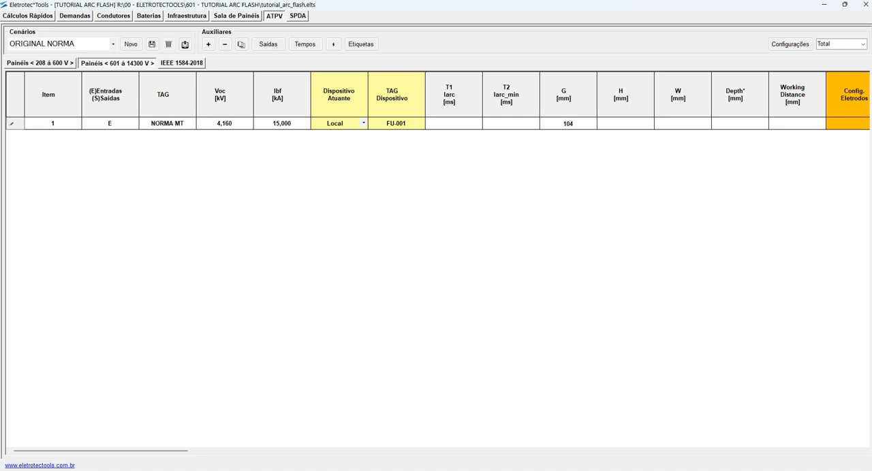
pyautogui.click(617, 125)
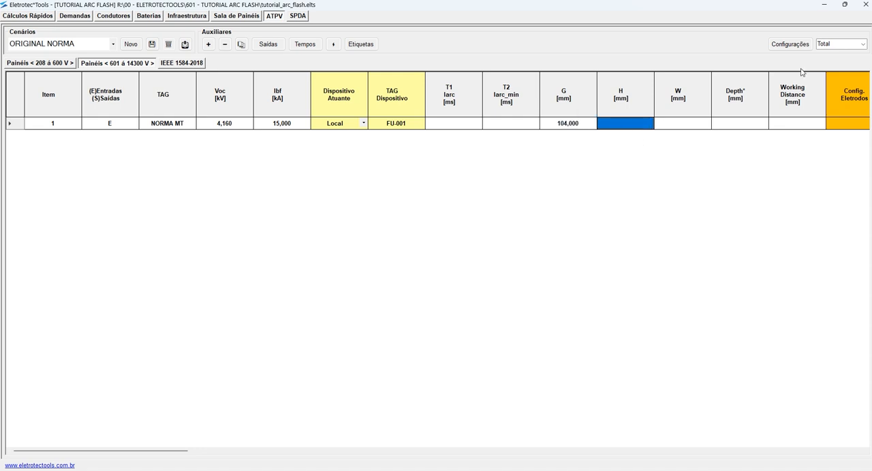
# - Apply the 5 kV MCC equipment class to the NORMA MT item
pyautogui.click(790, 45)
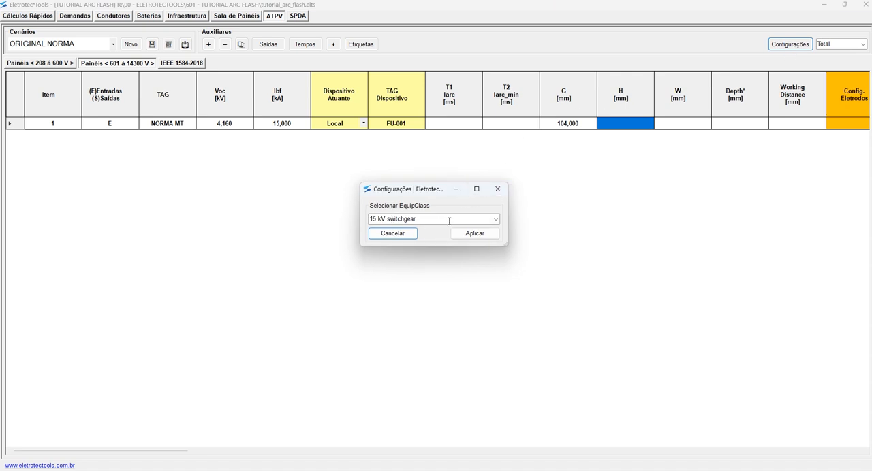
pyautogui.click(494, 219)
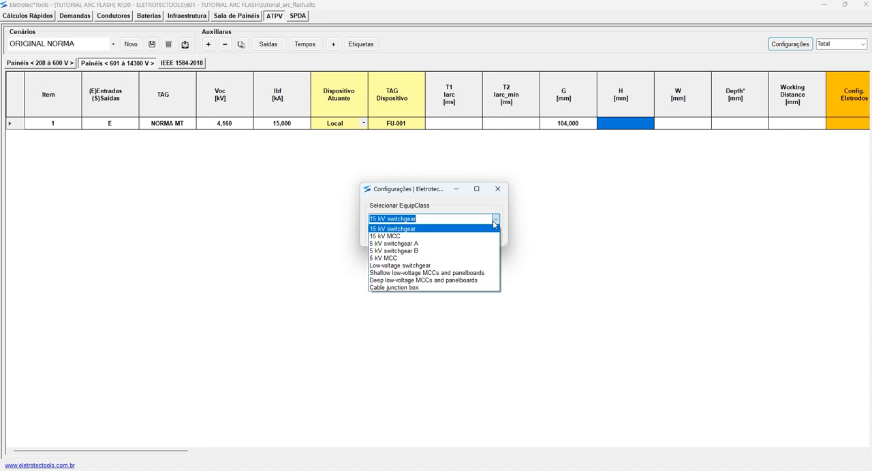
pyautogui.click(412, 259)
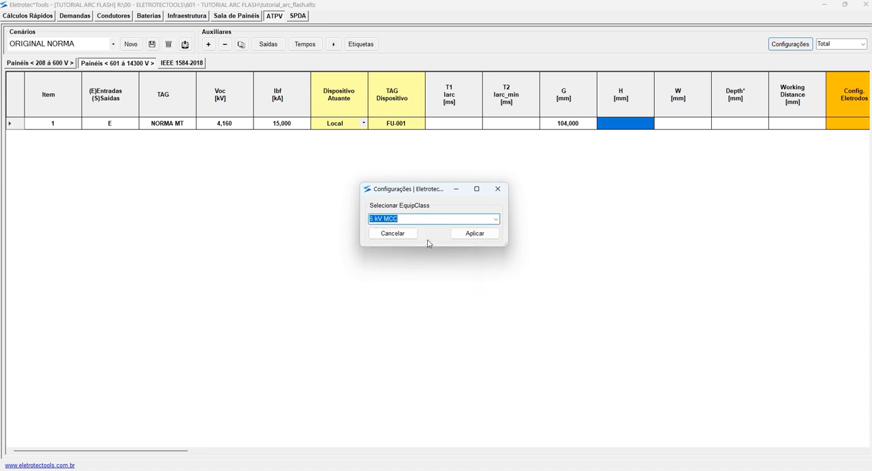
pyautogui.click(484, 235)
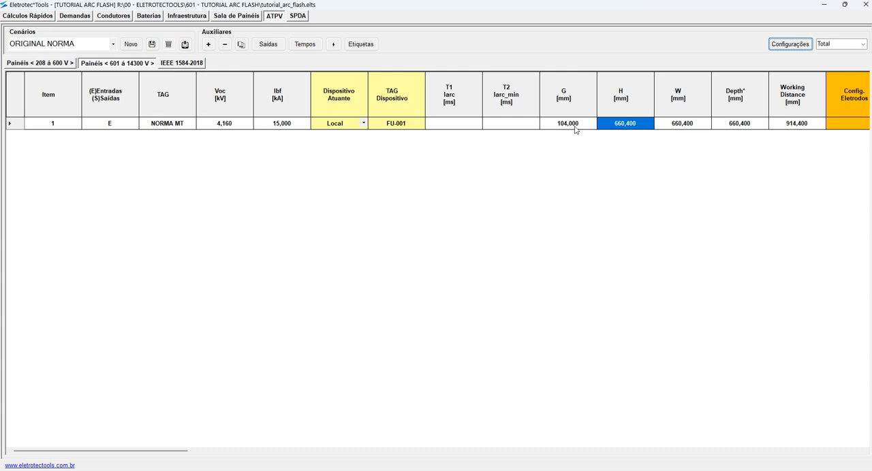
pyautogui.click(793, 126)
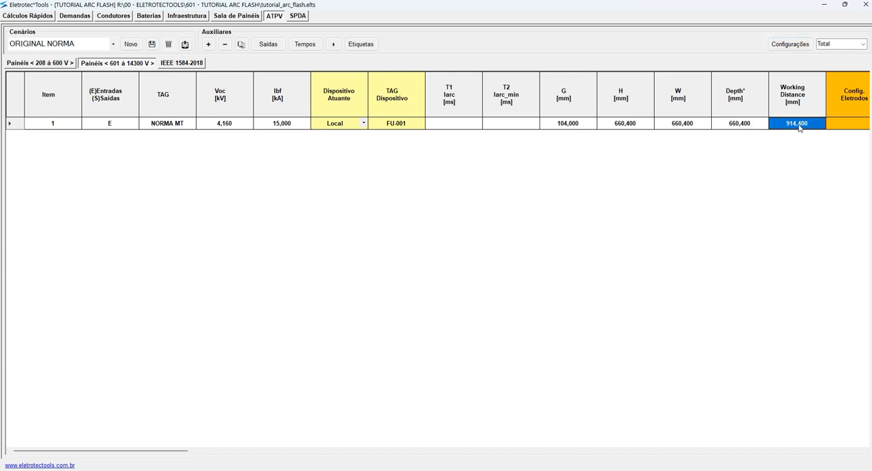
pyautogui.click(742, 127)
pyautogui.click(678, 129)
pyautogui.click(631, 130)
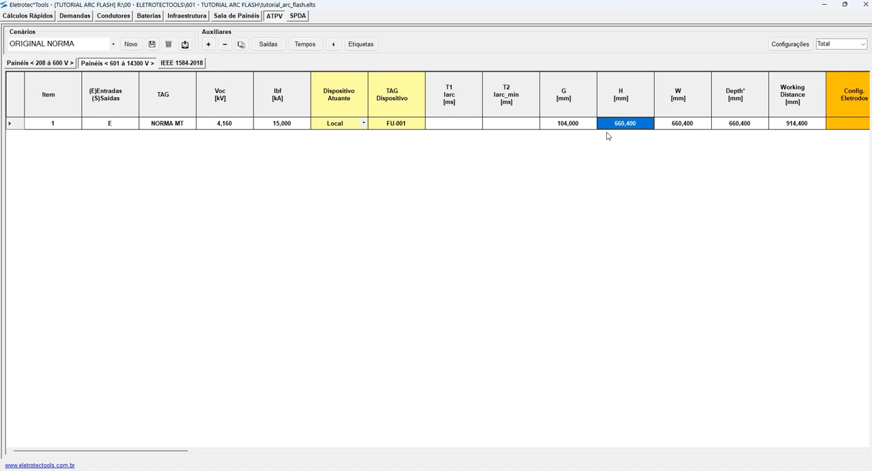
# - Set the NORMA MT item's G to 104 mm, H to 1143 mm and W to 762 mm
pyautogui.click(567, 129)
pyautogui.write('104')
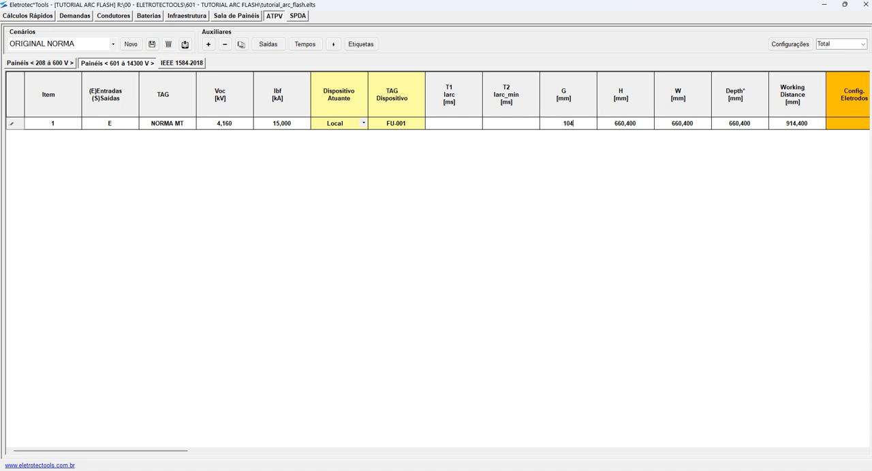
pyautogui.click(641, 123)
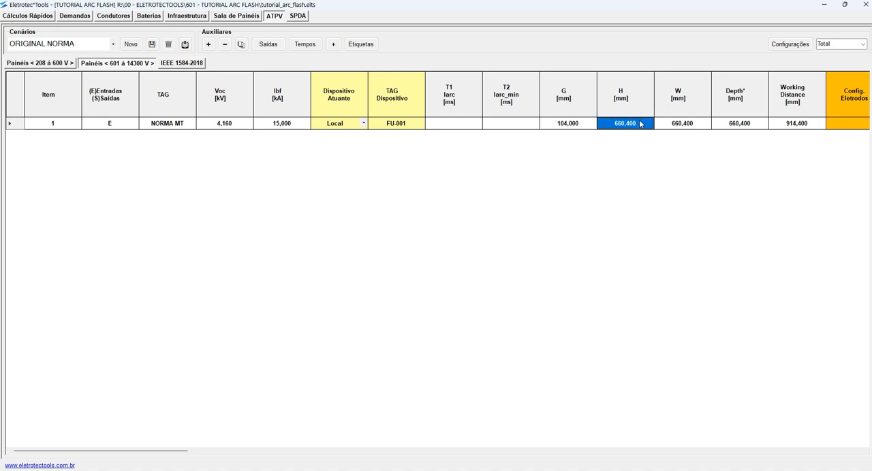
pyautogui.write('1143')
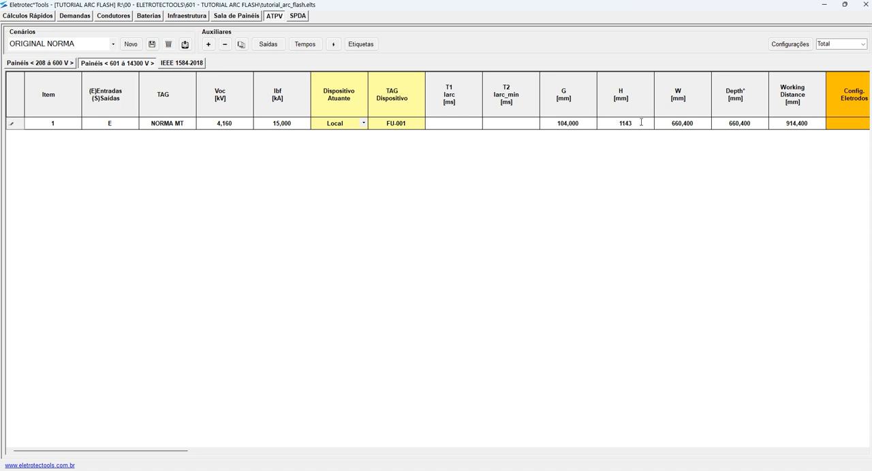
pyautogui.click(673, 125)
pyautogui.write('762')
# - Clear the Depth value of the NORMA MT item and keep its preset working distance
pyautogui.click(751, 127)
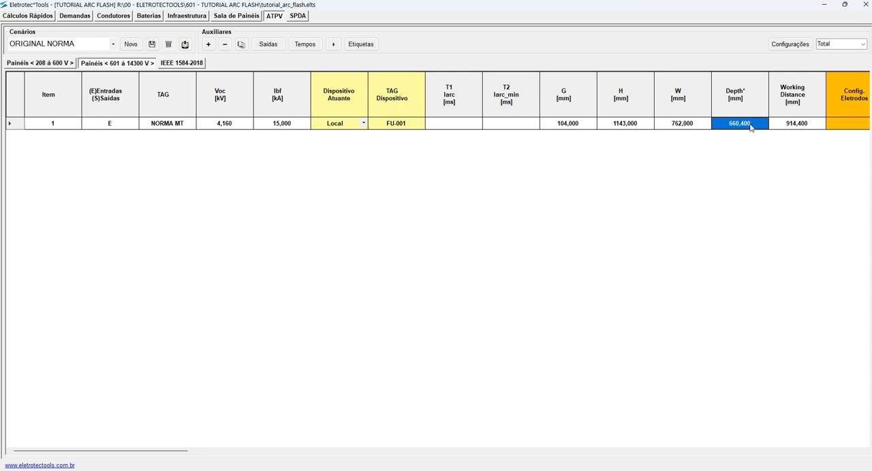
pyautogui.click(752, 128)
pyautogui.moveTo(763, 124); pyautogui.dragTo(698, 125)
pyautogui.press('Delete')
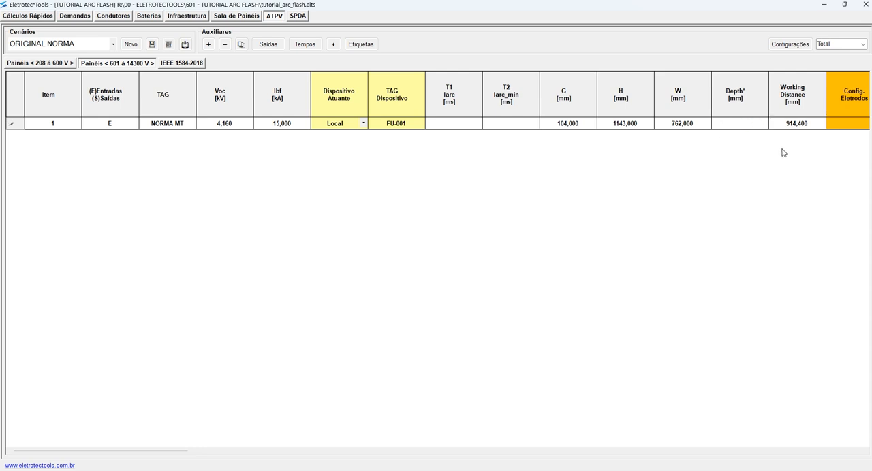
pyautogui.click(789, 128)
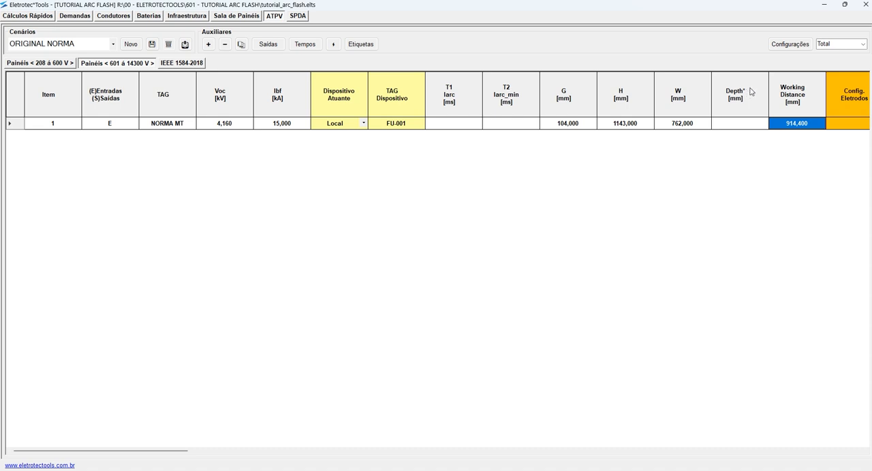
pyautogui.click(801, 126)
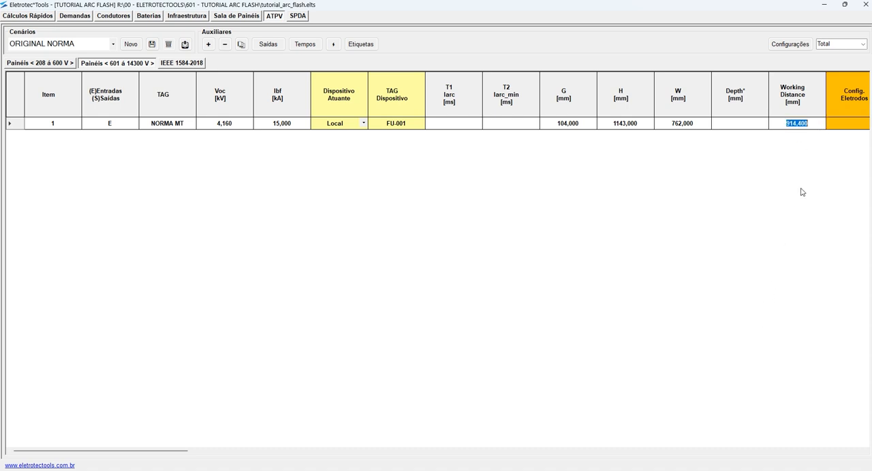
pyautogui.click(845, 126)
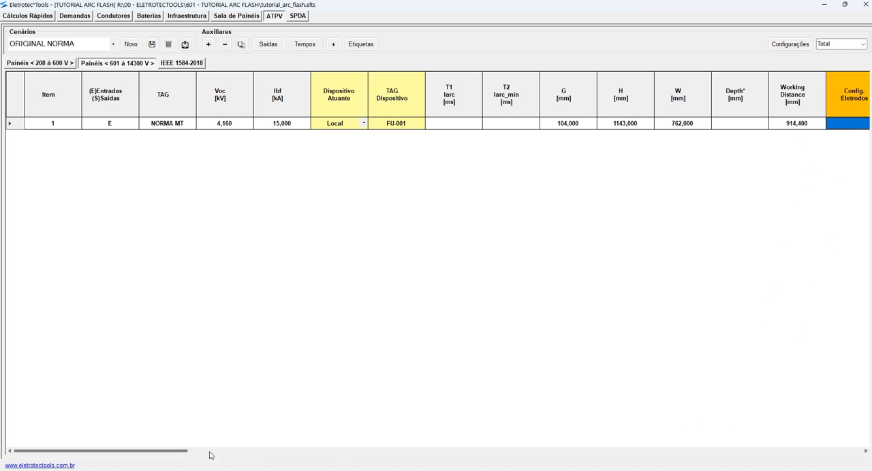
# - Examine the arcing current, incident energy and arc-flash boundary calculation columns of the 601 to 14300 V table
pyautogui.moveTo(185, 453); pyautogui.dragTo(642, 441)
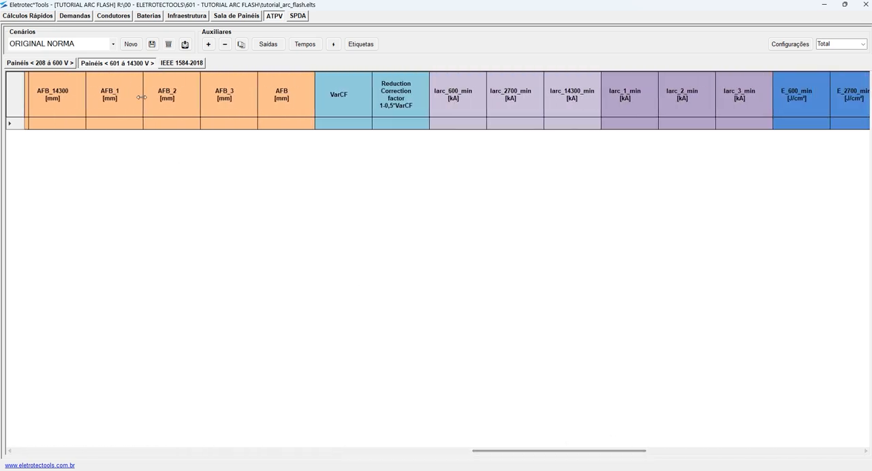
pyautogui.moveTo(539, 454); pyautogui.dragTo(148, 425)
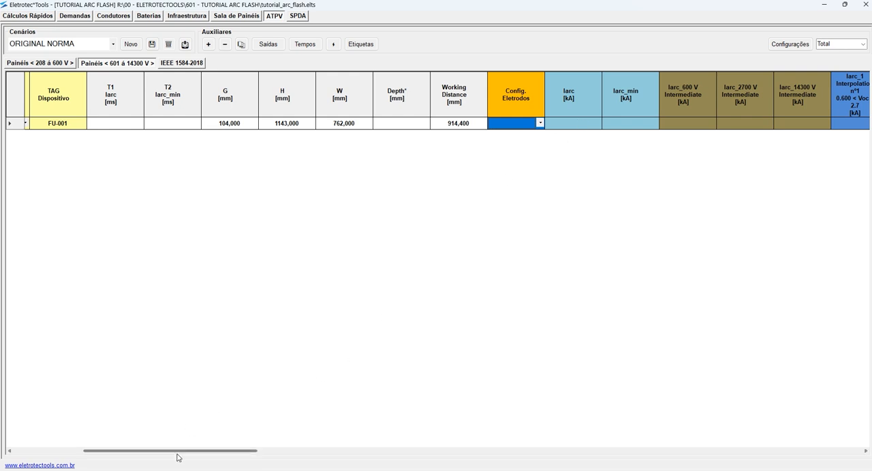
pyautogui.moveTo(217, 451); pyautogui.dragTo(124, 442)
pyautogui.hscroll(9, 291, 244)
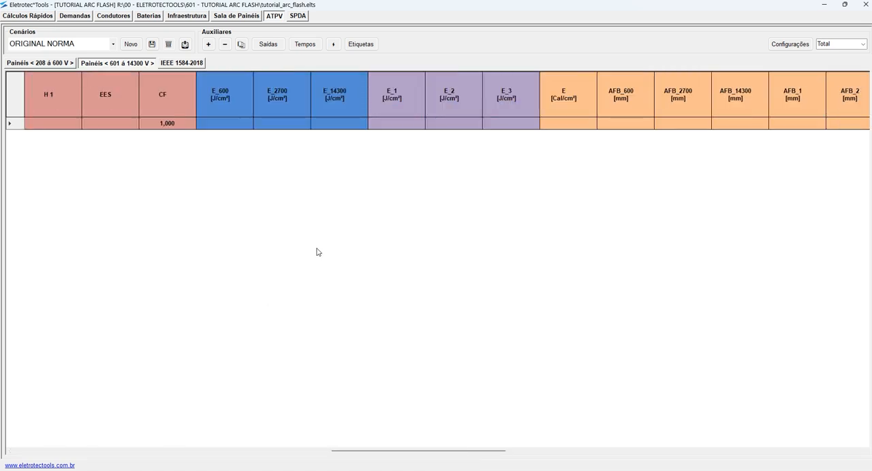
pyautogui.hscroll(10, 318, 252)
pyautogui.hscroll(-15, 327, 255)
pyautogui.hscroll(-5, 362, 261)
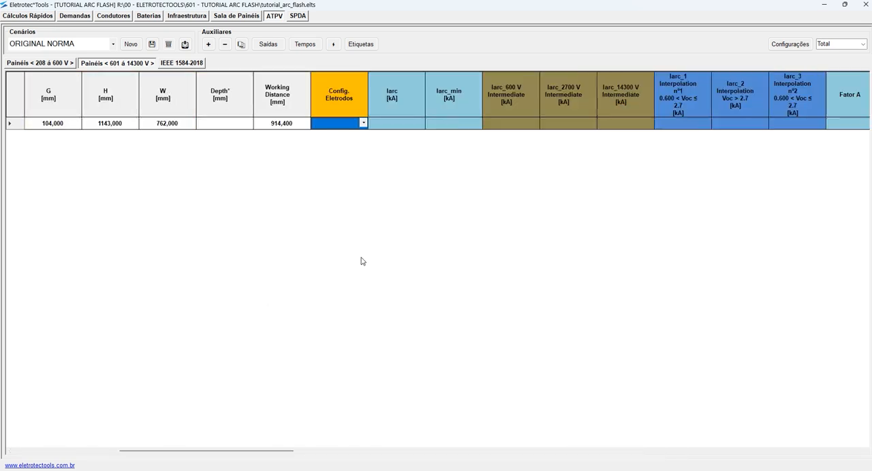
pyautogui.hscroll(15, 362, 261)
pyautogui.hscroll(-20, 362, 261)
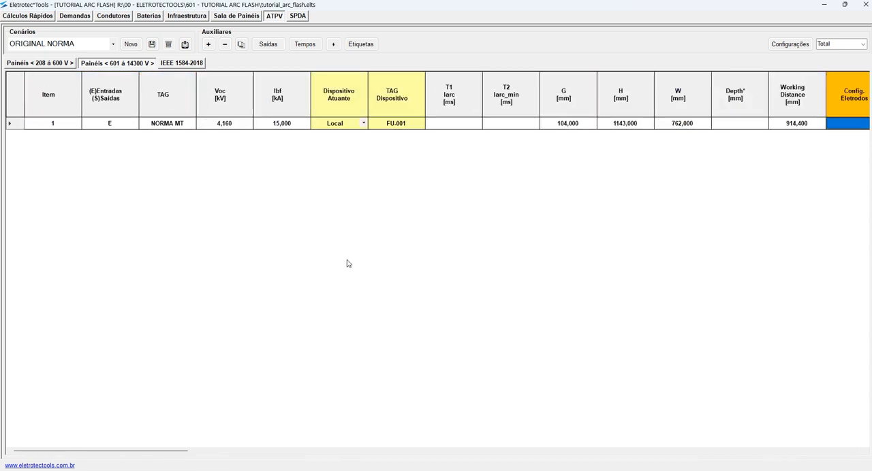
# - Compare the table's full column view and switch its detail level to Médio
pyautogui.click(863, 45)
pyautogui.click(829, 51)
pyautogui.hscroll(20, 591, 165)
pyautogui.hscroll(-20, 596, 164)
pyautogui.click(863, 45)
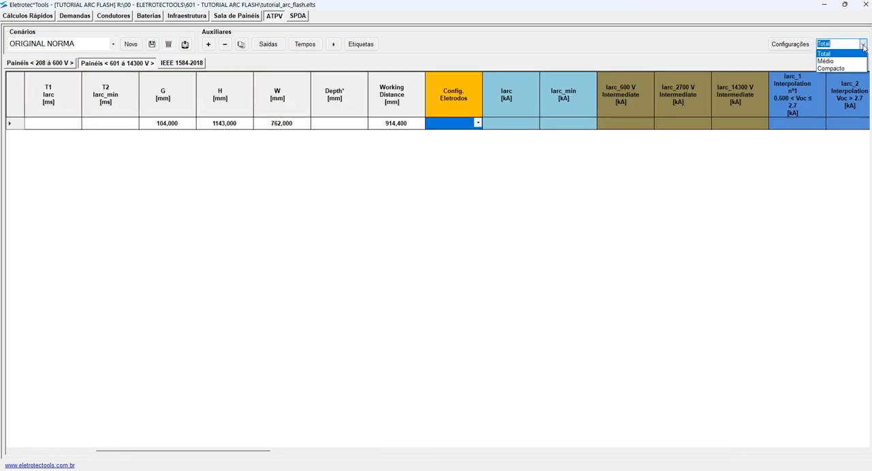
pyautogui.click(848, 61)
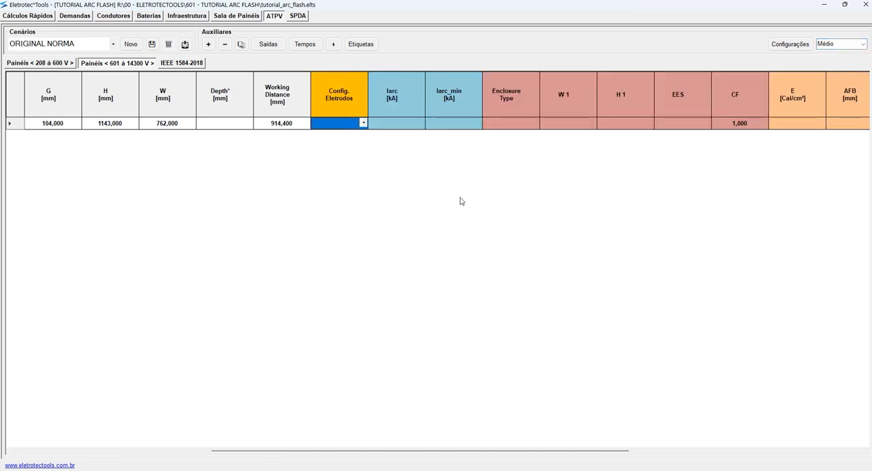
# - Review the 601 to 14300 V table at the Médio and Compacto detail levels, and set it to Total
pyautogui.hscroll(8, 462, 201)
pyautogui.hscroll(-15, 462, 199)
pyautogui.hscroll(5, 463, 200)
pyautogui.click(866, 44)
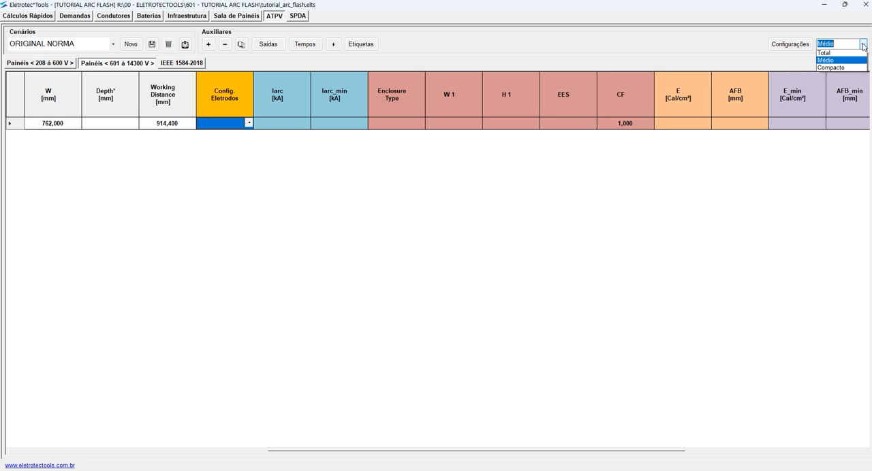
pyautogui.click(852, 71)
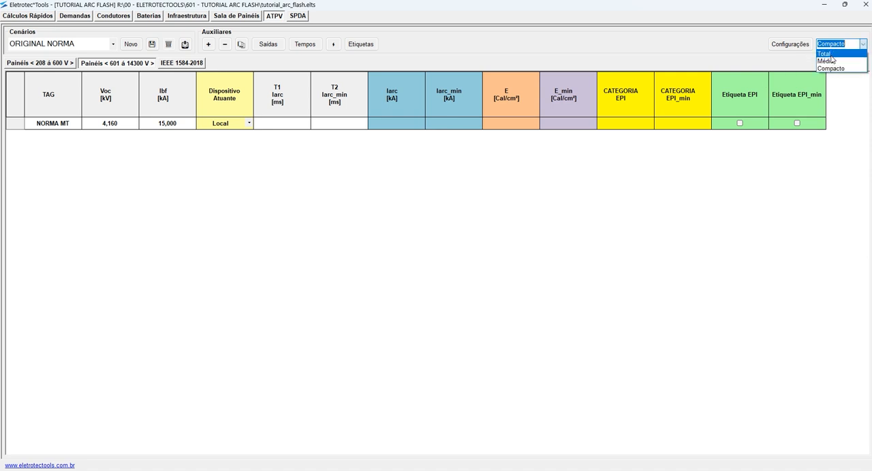
pyautogui.click(835, 53)
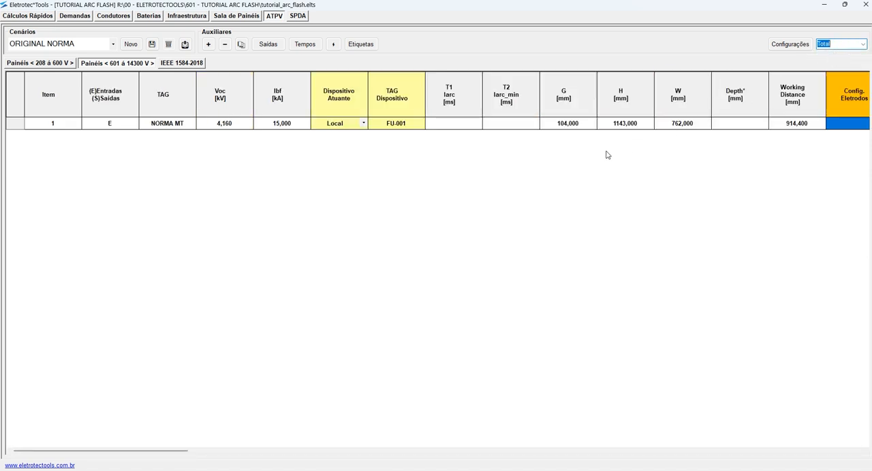
# - Set the NORMA MT item's electrode configuration to VCB
pyautogui.hscroll(2, 547, 186)
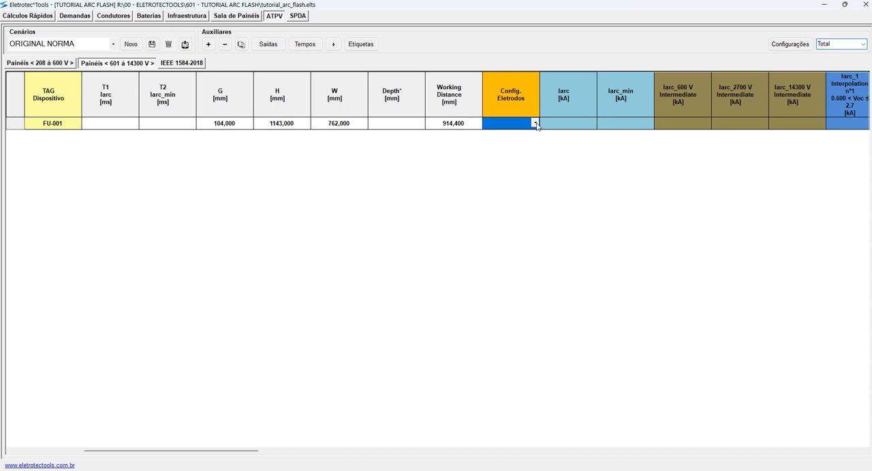
pyautogui.click(536, 123)
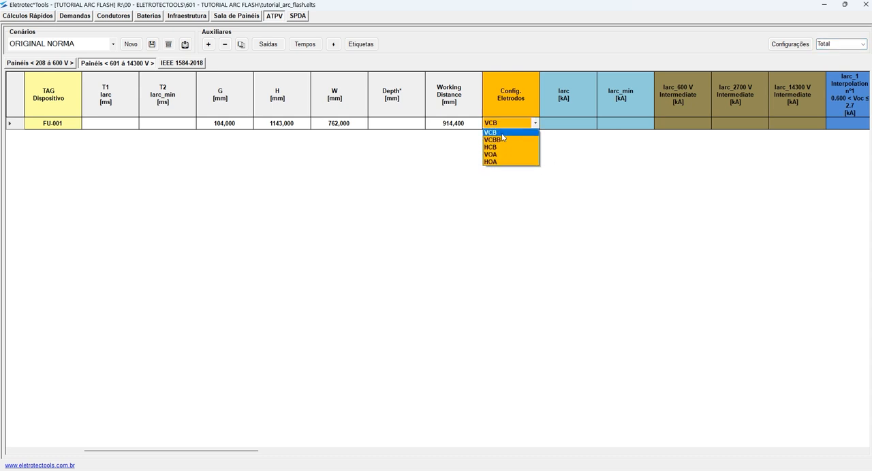
pyautogui.click(505, 134)
pyautogui.click(674, 121)
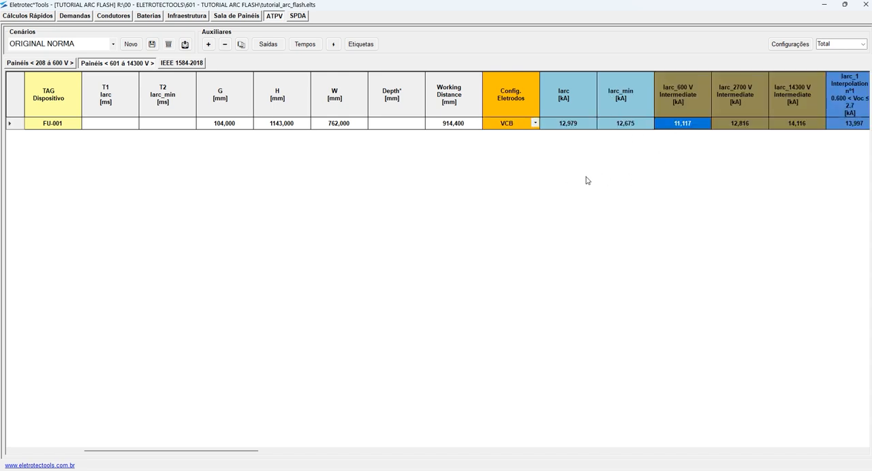
# - Examine the NORMA MT item's final, minimum, intermediate and interpolated arcing current values
pyautogui.hscroll(-5, 218, 156)
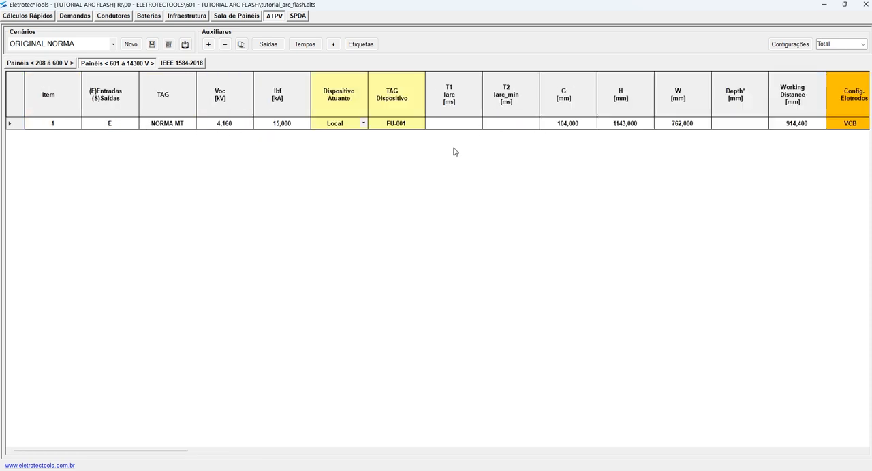
pyautogui.hscroll(5, 455, 152)
pyautogui.hscroll(3, 455, 151)
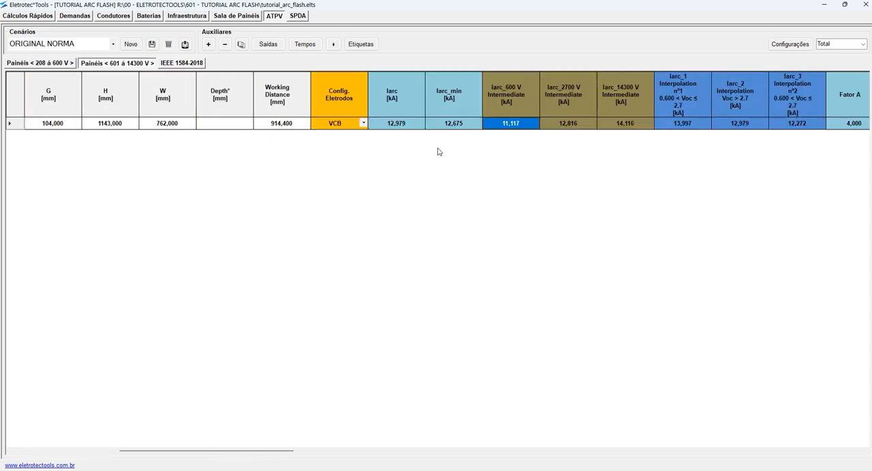
pyautogui.click(401, 126)
pyautogui.press('Right')
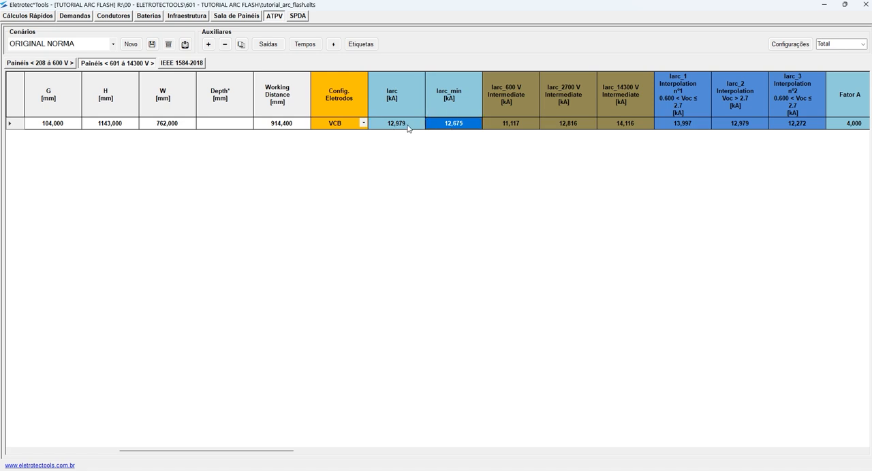
pyautogui.click(407, 130)
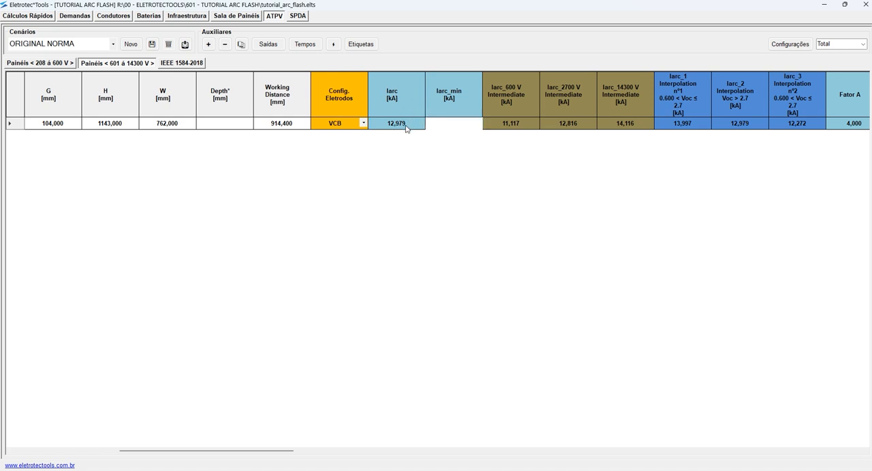
pyautogui.click(469, 126)
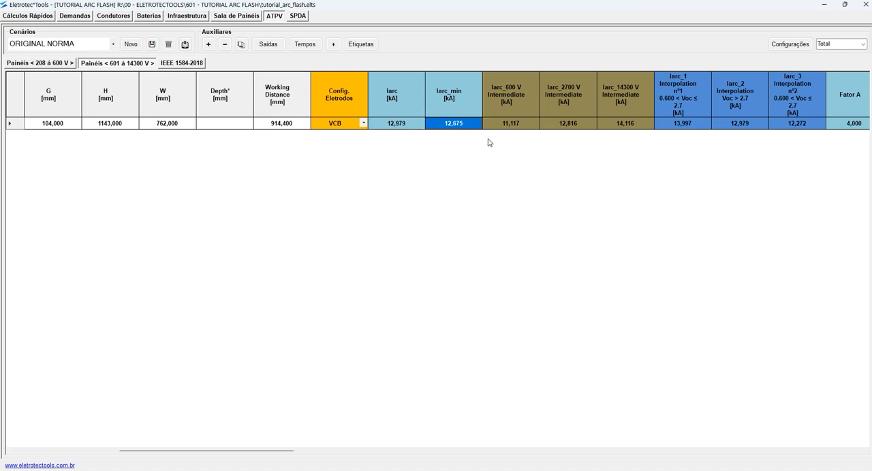
pyautogui.moveTo(516, 128); pyautogui.dragTo(789, 127)
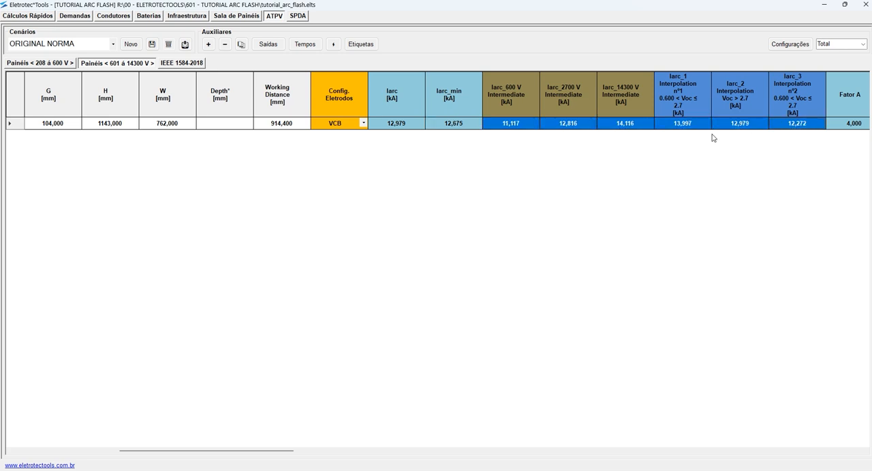
# - Examine Fator A, Fator B and the enclosure correction columns through EES and CF for the NORMA MT item
pyautogui.hscroll(5, 644, 149)
pyautogui.hscroll(3, 639, 150)
pyautogui.moveTo(345, 125); pyautogui.dragTo(406, 126)
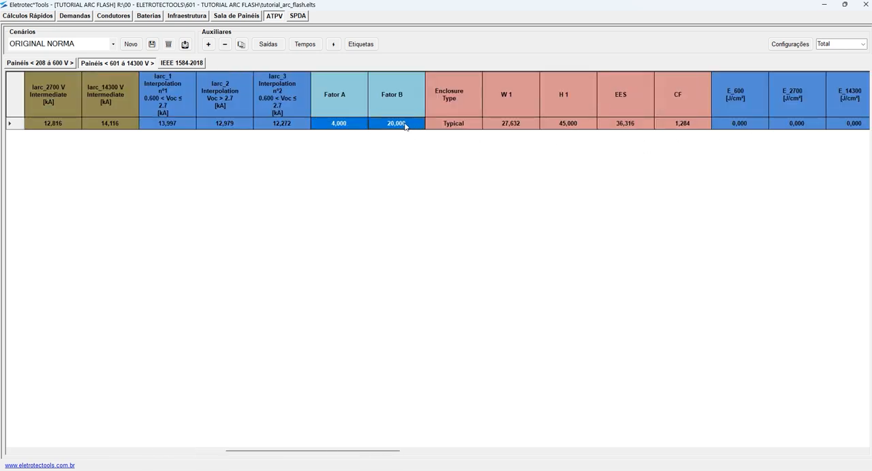
pyautogui.hscroll(3, 475, 150)
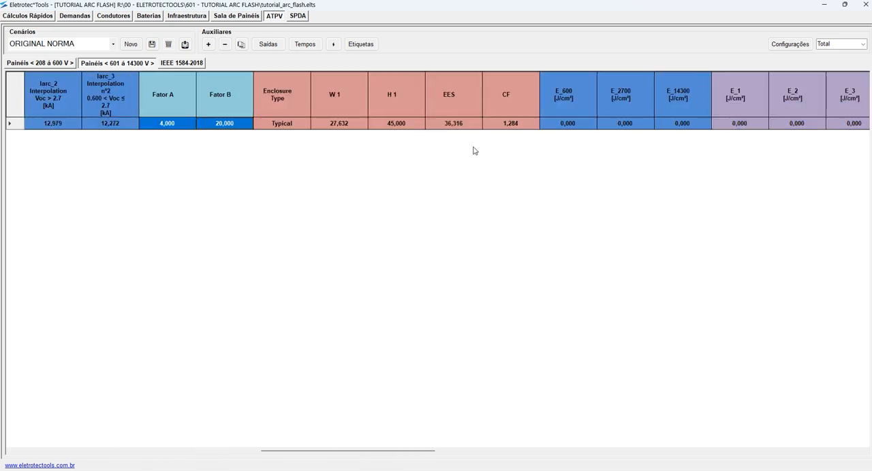
pyautogui.click(507, 125)
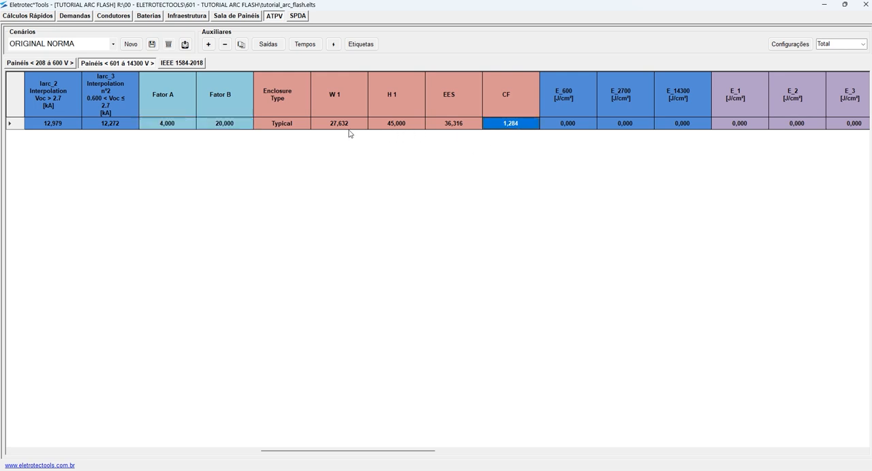
pyautogui.click(467, 125)
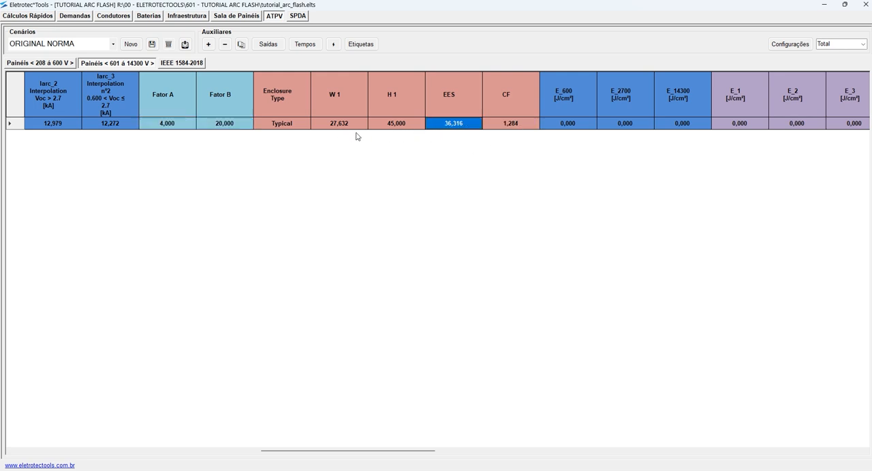
# - Check the incident energy columns of the NORMA MT item against its T1 and T2 arc duration fields
pyautogui.hscroll(3, 485, 157)
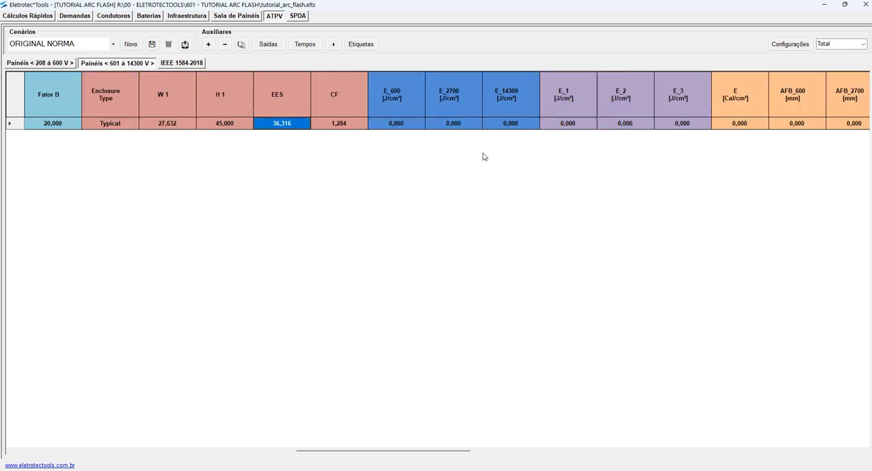
pyautogui.moveTo(409, 125); pyautogui.dragTo(674, 128)
pyautogui.hscroll(3, 535, 151)
pyautogui.hscroll(-18, 527, 152)
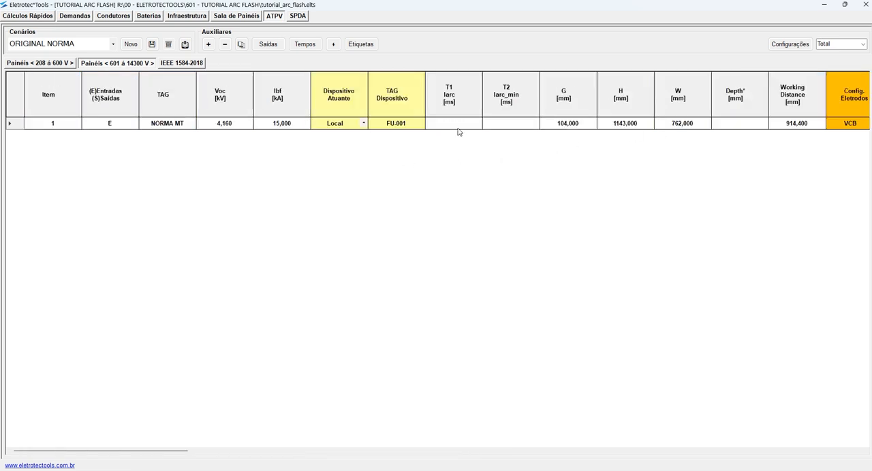
pyautogui.moveTo(455, 126); pyautogui.dragTo(532, 127)
pyautogui.hscroll(3, 430, 170)
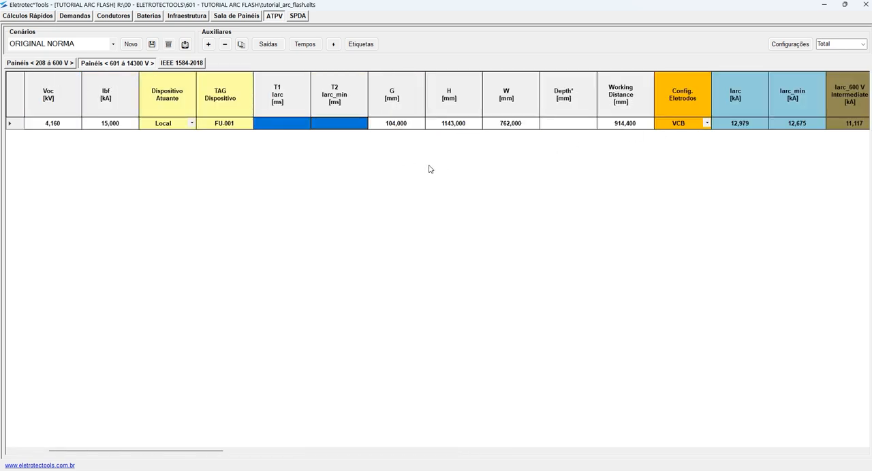
pyautogui.hscroll(-3, 318, 144)
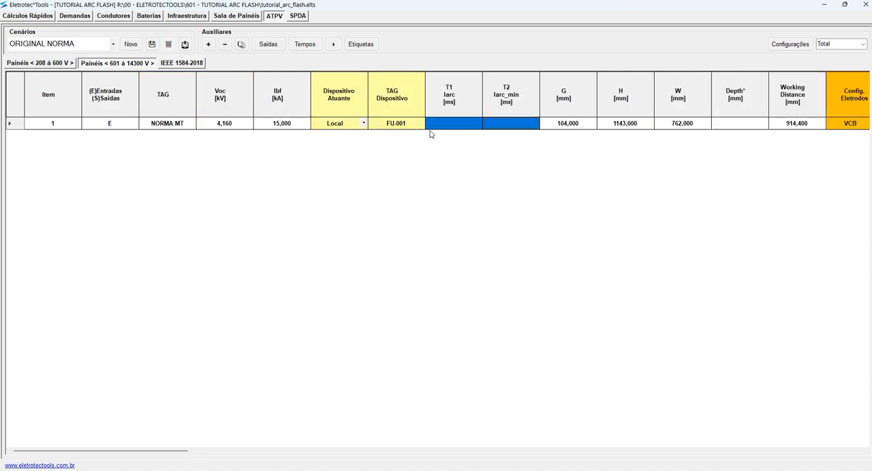
# - Examine the energy, arc-flash boundary, variation factor and minimum-current result columns across the rest of the NORMA MT row
pyautogui.hscroll(9, 436, 136)
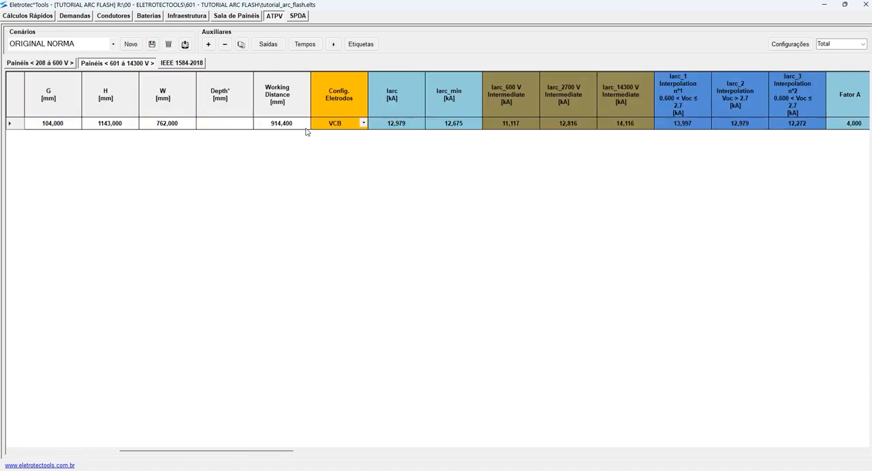
pyautogui.hscroll(18, 563, 133)
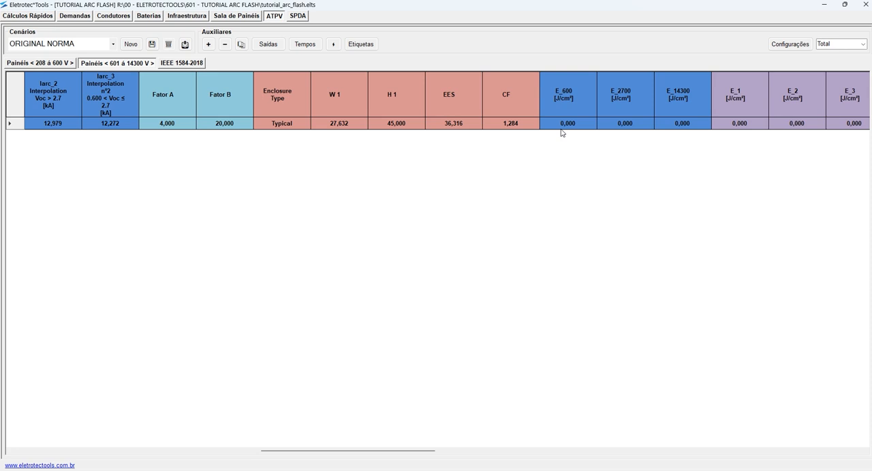
pyautogui.hscroll(3, 536, 134)
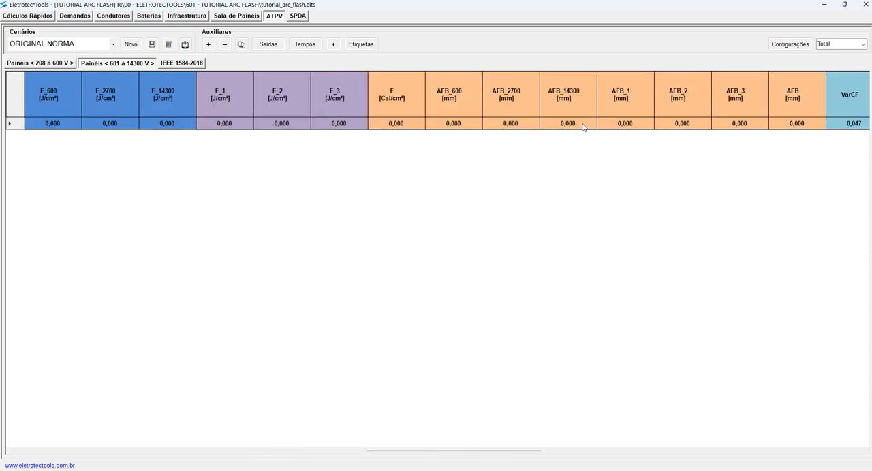
pyautogui.moveTo(570, 127); pyautogui.dragTo(625, 128)
pyautogui.hscroll(6, 636, 141)
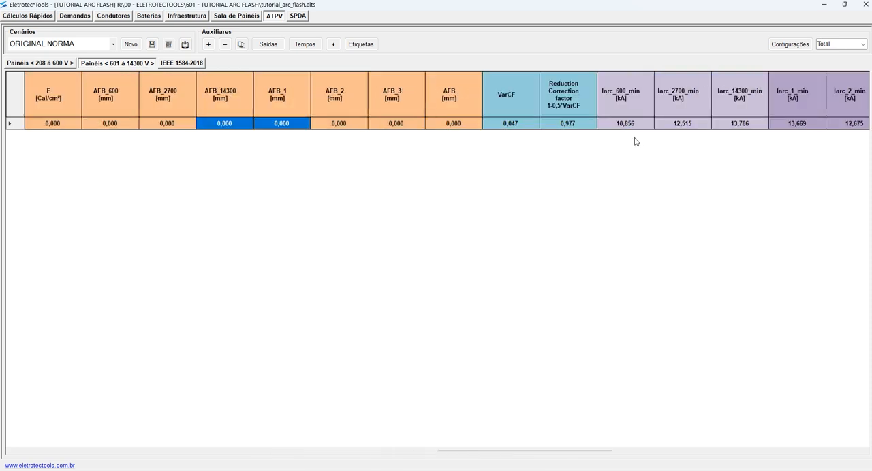
pyautogui.hscroll(6, 636, 141)
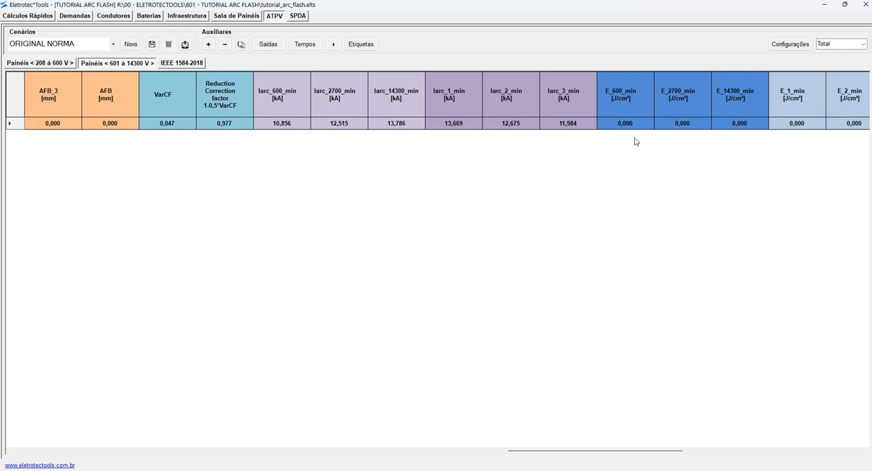
pyautogui.hscroll(15, 635, 141)
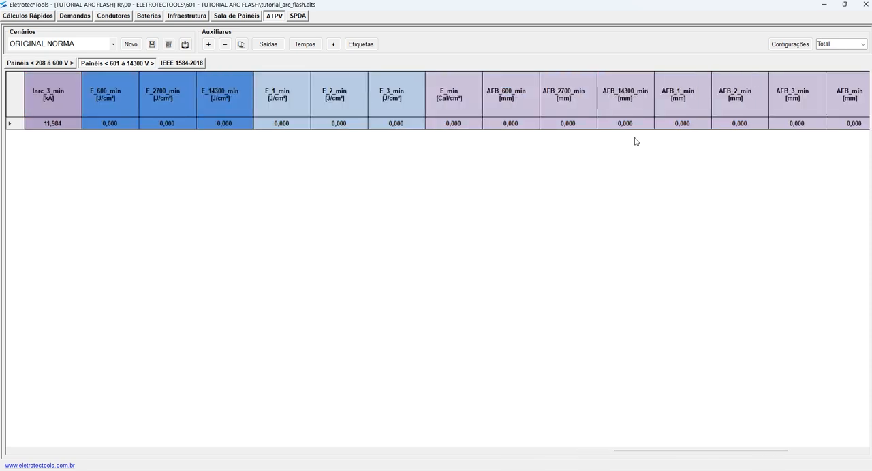
pyautogui.hscroll(-20, 636, 141)
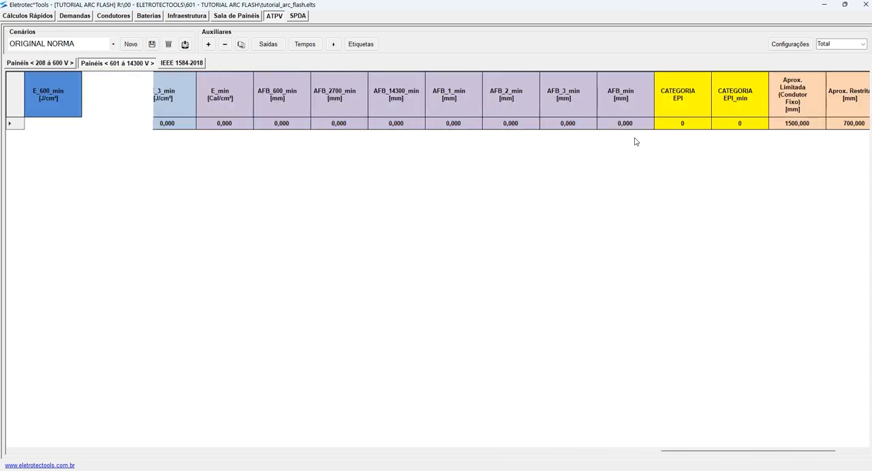
# - Review the NORMA MT item's entered voltage, gap, enclosure dimensions and working distance
pyautogui.moveTo(239, 132)
pyautogui.mouseDown()
pyautogui.moveTo(281, 132)
pyautogui.moveTo(228, 129)
pyautogui.mouseUp()
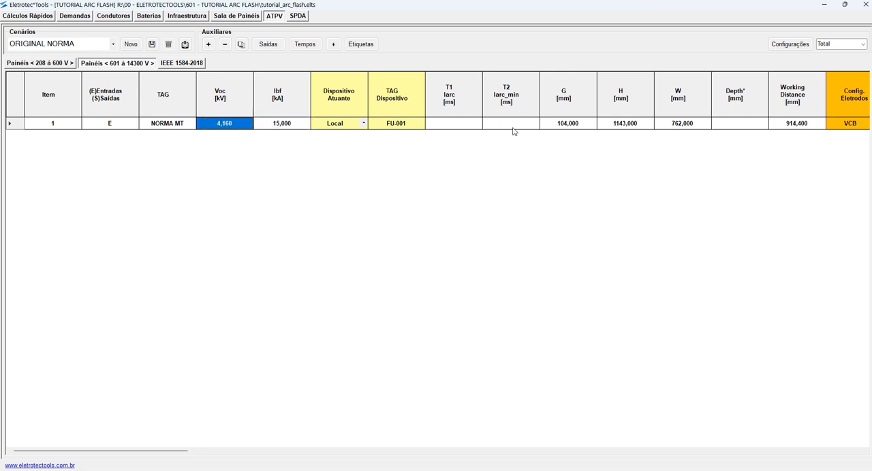
pyautogui.moveTo(564, 126); pyautogui.dragTo(795, 124)
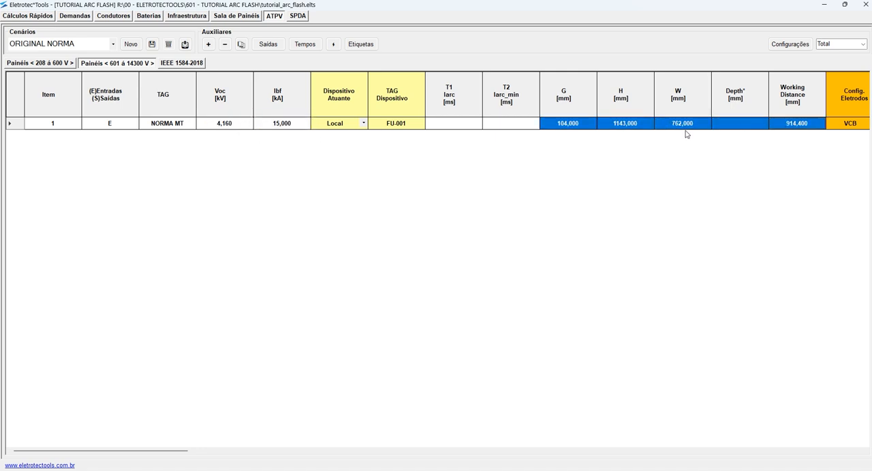
pyautogui.hscroll(3, 608, 147)
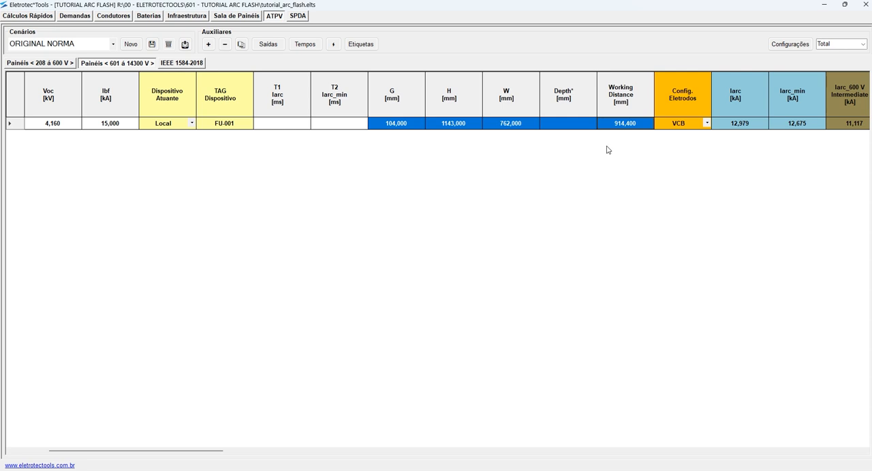
pyautogui.hscroll(-3, 599, 174)
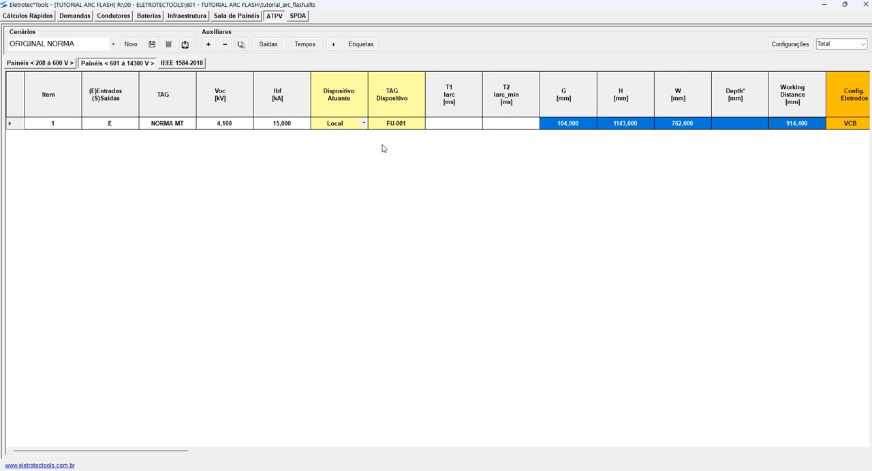
# - Compare the T1 and T2 time fields of the NORMA MT item with the corresponding Iarc and Iarc_min currents
pyautogui.click(507, 124)
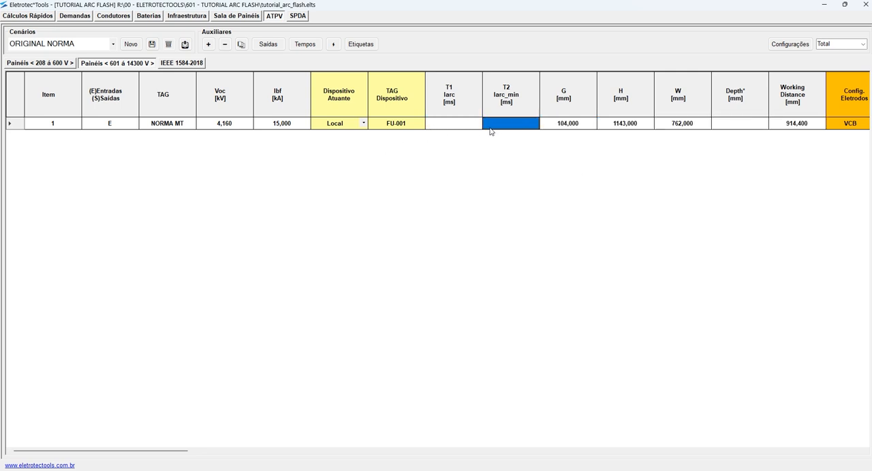
pyautogui.click(449, 126)
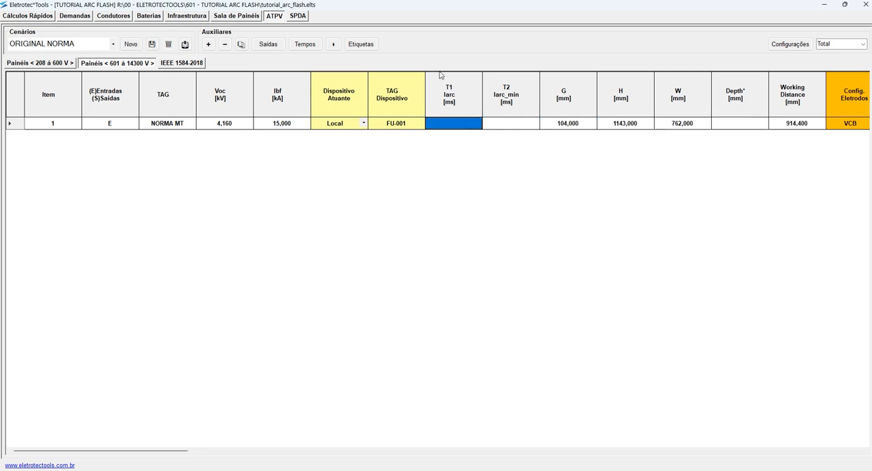
pyautogui.click(520, 119)
pyautogui.hscroll(5, 508, 144)
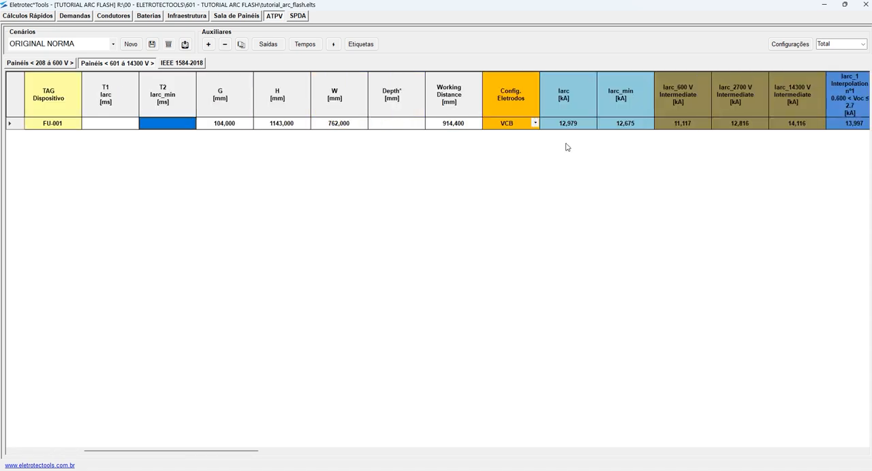
pyautogui.click(616, 124)
pyautogui.click(578, 126)
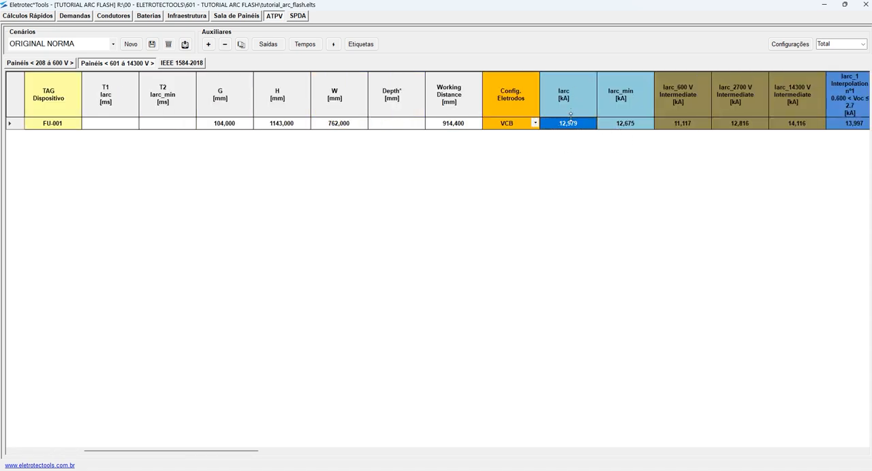
# - Compare the calculated Iarc and Iarc_min arcing currents in the NORMA MT row
pyautogui.click(620, 127)
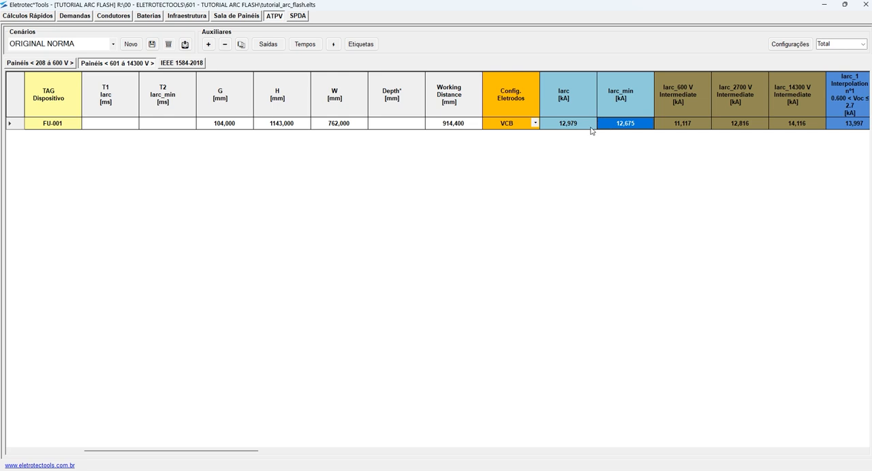
pyautogui.click(579, 125)
pyautogui.click(626, 125)
pyautogui.click(584, 125)
pyautogui.click(616, 126)
pyautogui.click(583, 125)
pyautogui.click(619, 126)
pyautogui.click(582, 126)
pyautogui.click(620, 126)
pyautogui.click(572, 126)
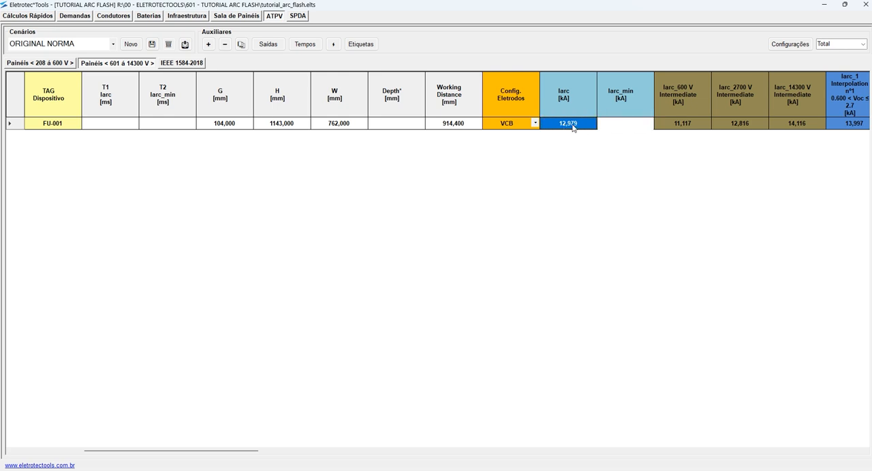
pyautogui.click(622, 126)
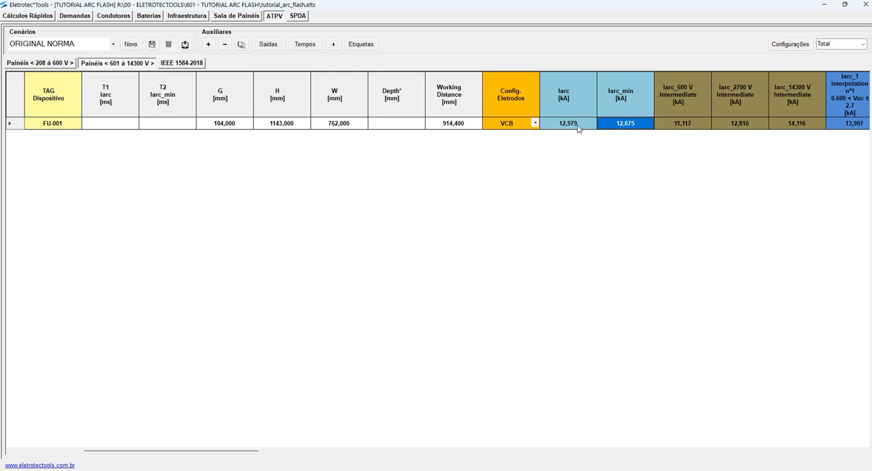
pyautogui.hscroll(-3, 579, 128)
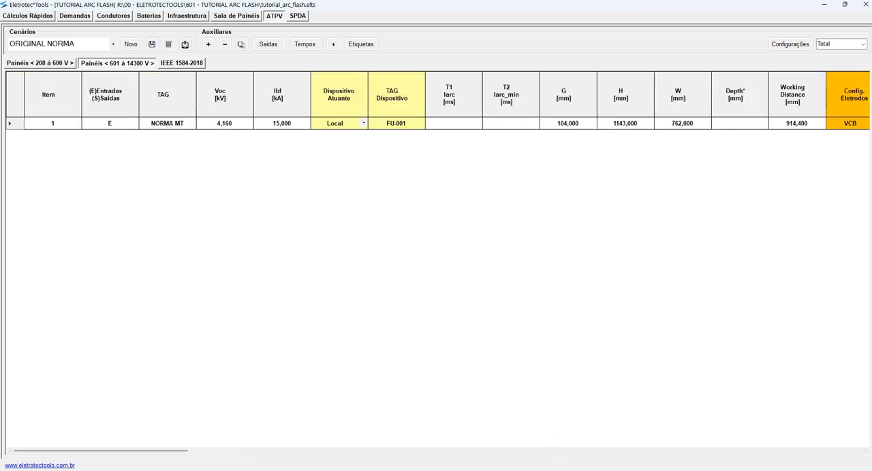
# - Switch to the TUTORIAL ARC FLASH drawing in AutoCAD and examine the Fuse2 low-voltage time-current chart without its overlaid curves
pyautogui.hotkey('alt', 'Tab')
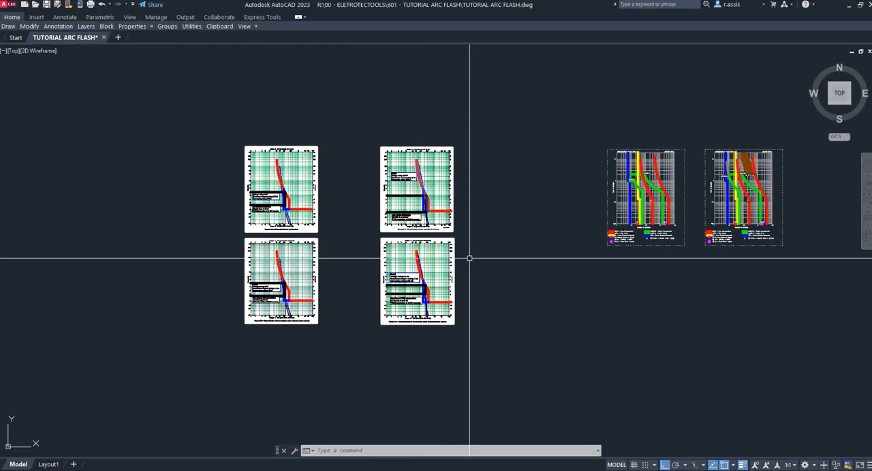
pyautogui.scroll(5, 461, 188)
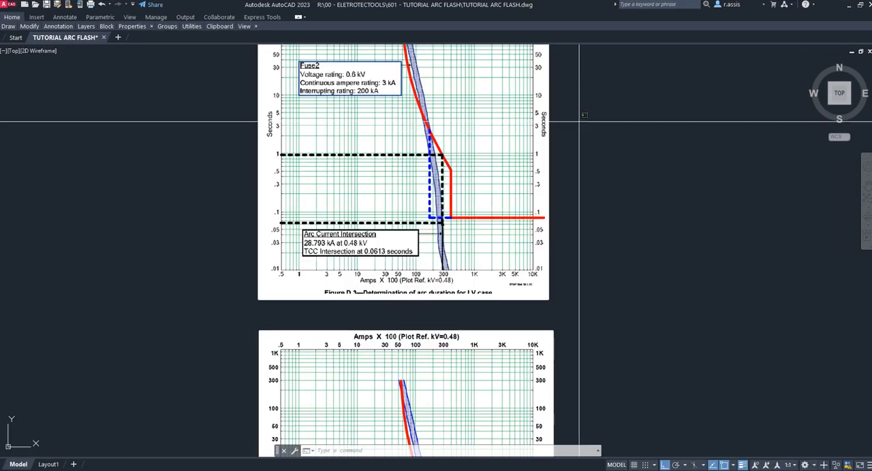
pyautogui.click(579, 122)
pyautogui.click(535, 146)
pyautogui.moveTo(603, 147); pyautogui.dragTo(701, 203, button='middle')
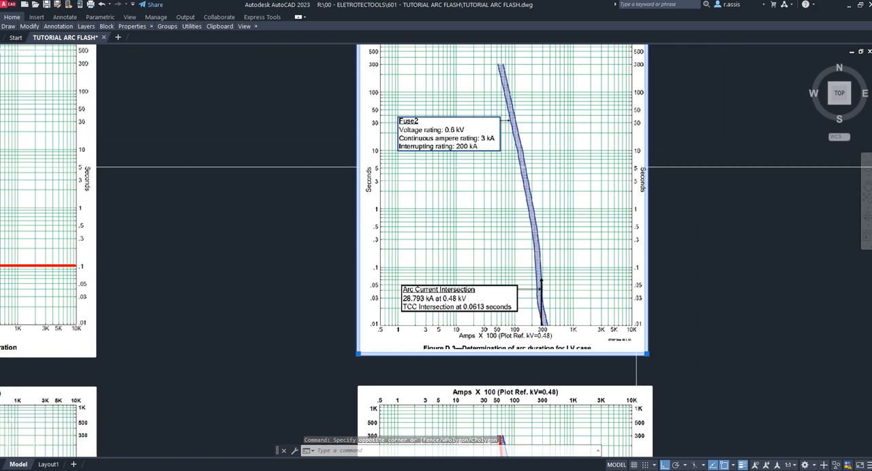
pyautogui.scroll(-4, 497, 190)
pyautogui.press('Escape')
pyautogui.press('Escape')
# - Examine the Fuse1 chart in Figure D.1 with the overlaid curves hidden behind the image
pyautogui.moveTo(383, 188); pyautogui.dragTo(612, 175, button='middle')
pyautogui.scroll(2, 611, 175)
pyautogui.scroll(2, 447, 163)
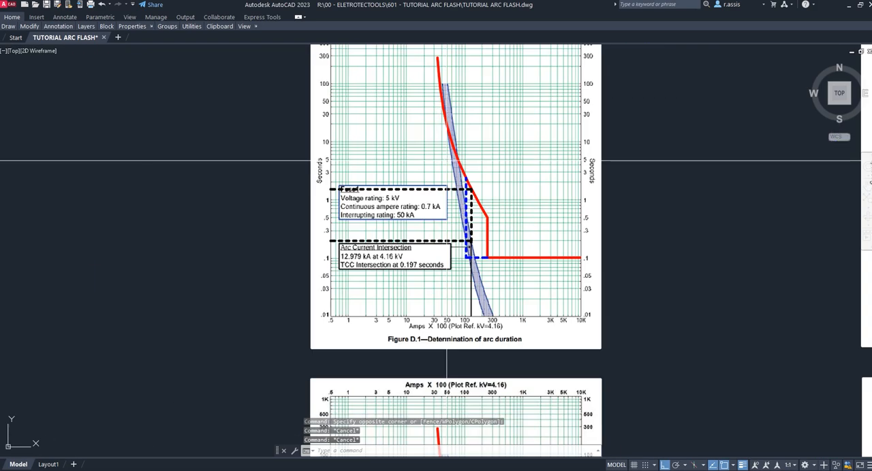
pyautogui.click(625, 147)
pyautogui.click(592, 154)
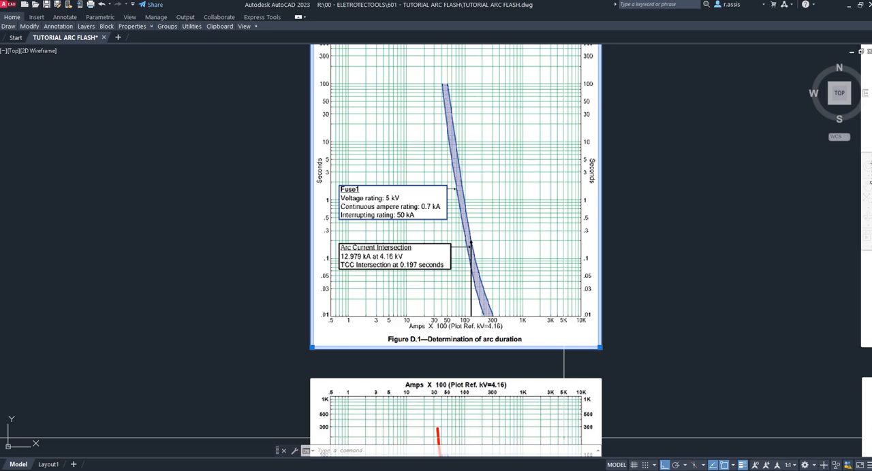
# - Switch back to Eletrotec*Tools and check the NORMA MT item's Iarc and Iarc_min against the fuse chart
pyautogui.click(601, 470)
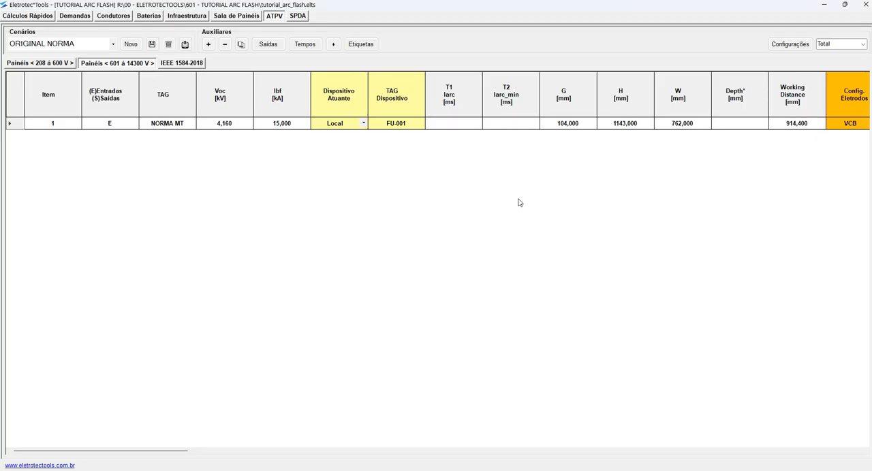
pyautogui.hscroll(2, 524, 211)
pyautogui.click(575, 127)
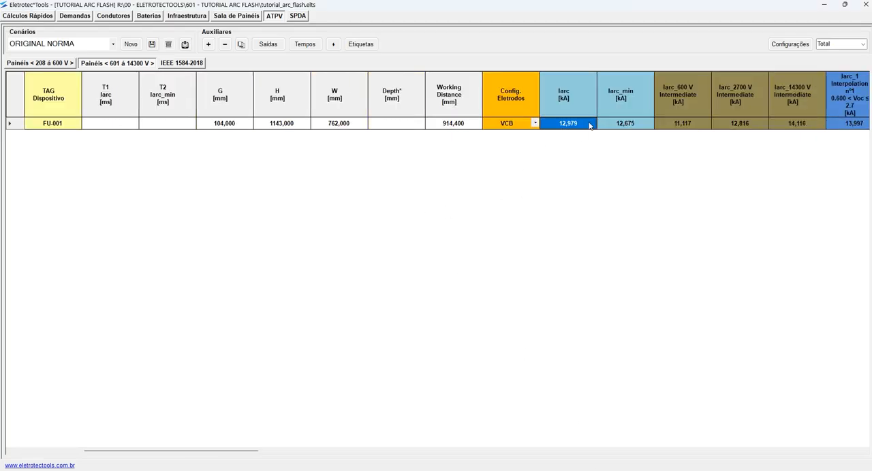
pyautogui.click(627, 124)
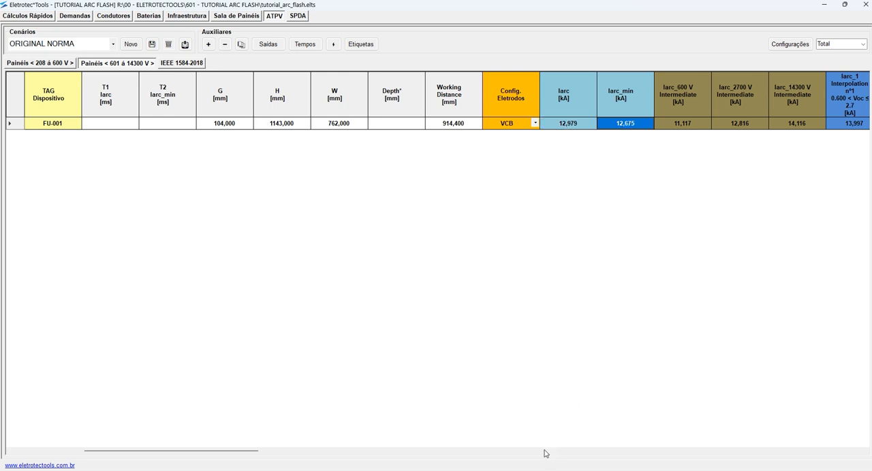
# - Switch to AutoCAD and examine Figure D.2, the Fuse1 arc duration chart for the reduced arcing current
pyautogui.click(551, 470)
pyautogui.press('Escape')
pyautogui.moveTo(654, 386); pyautogui.dragTo(641, 145, button='middle')
pyautogui.moveTo(646, 302); pyautogui.dragTo(643, 167, button='middle')
pyautogui.click(621, 159)
pyautogui.click(555, 181)
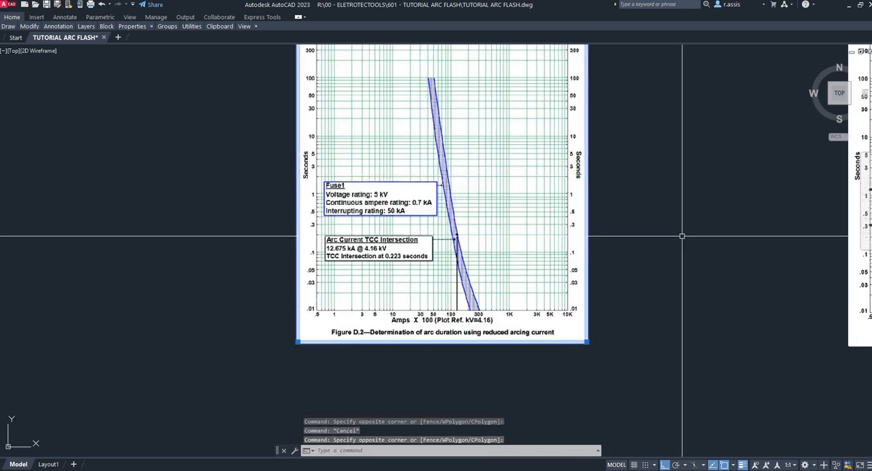
pyautogui.press('Escape')
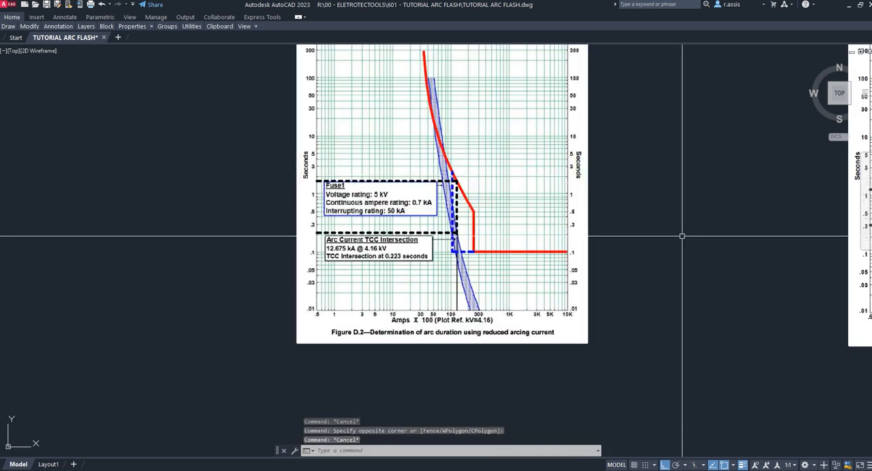
# - Return to Figure D.1 and view its fuse curve and arc current intersection without the overlaid curves
pyautogui.scroll(-2, 629, 220)
pyautogui.moveTo(629, 170); pyautogui.dragTo(628, 304, button='middle')
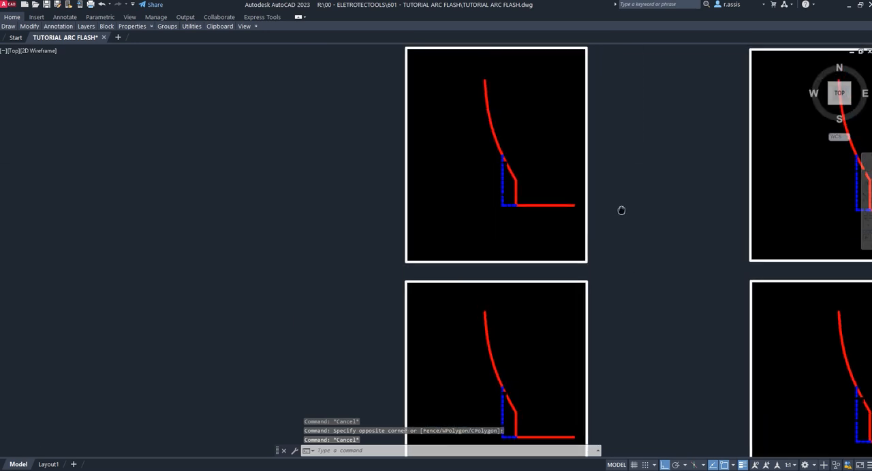
pyautogui.scroll(2, 627, 185)
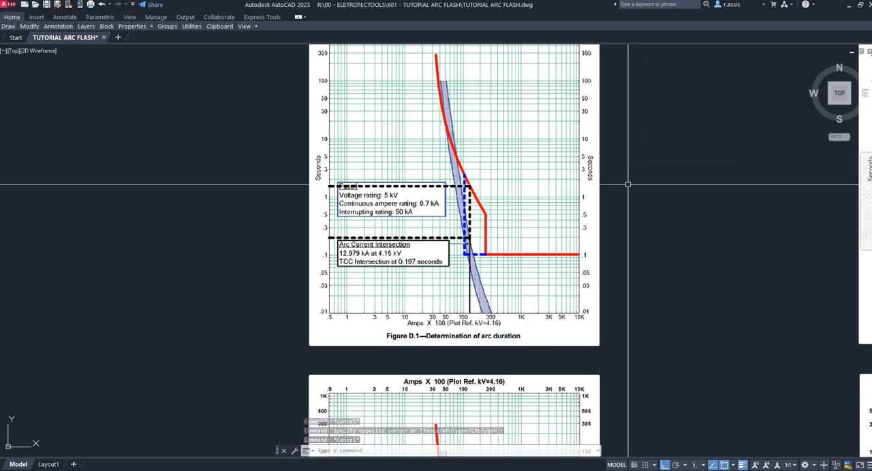
pyautogui.click(623, 164)
pyautogui.click(585, 188)
pyautogui.moveTo(667, 251); pyautogui.dragTo(724, 213, button='middle')
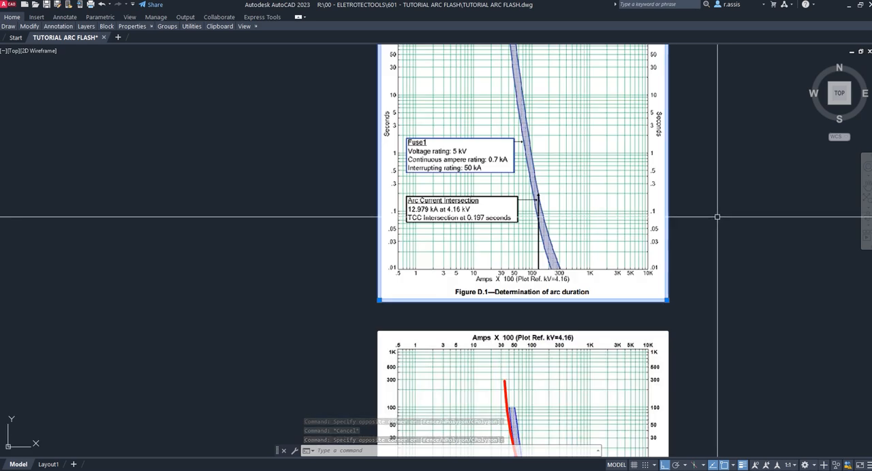
# - Inspect the arc current intersection in Figure D.1 closely, both with and without the overlaid protection curves
pyautogui.scroll(4, 488, 231)
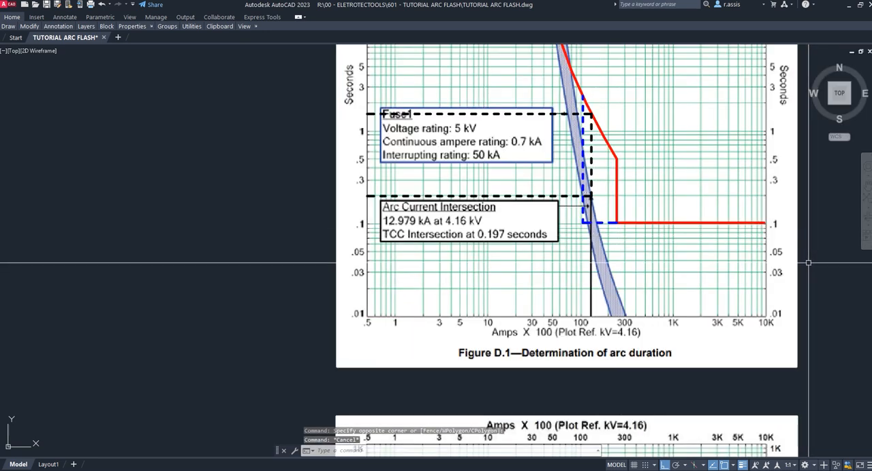
pyautogui.click(861, 263)
pyautogui.click(728, 267)
pyautogui.press('Escape')
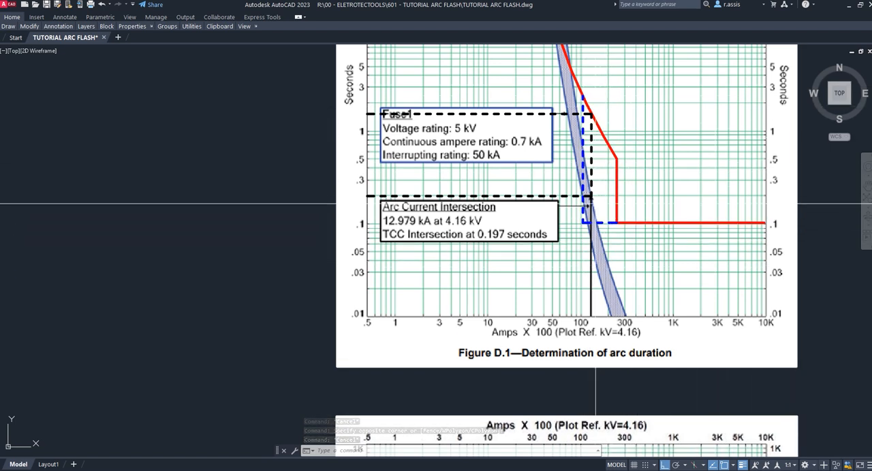
pyautogui.click(811, 198)
pyautogui.click(797, 208)
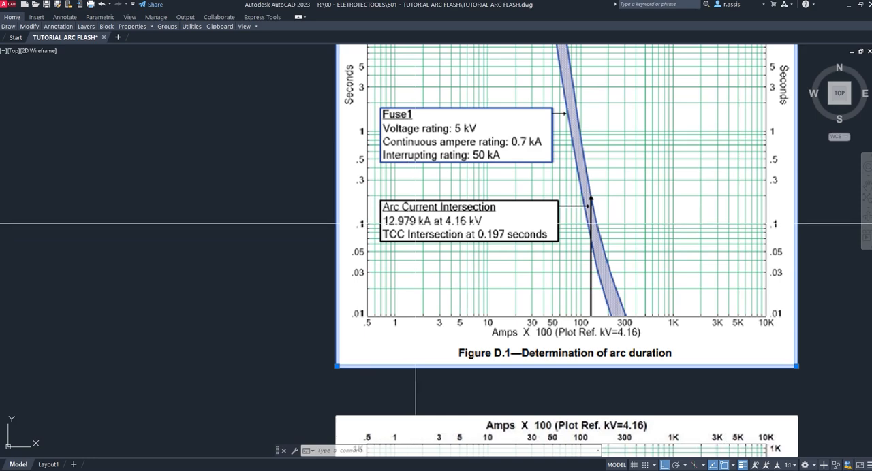
# - Check the NORMA MT item's Iarc in Eletrotec*Tools and return to the Figure D.1 chart in AutoCAD
pyautogui.click(598, 470)
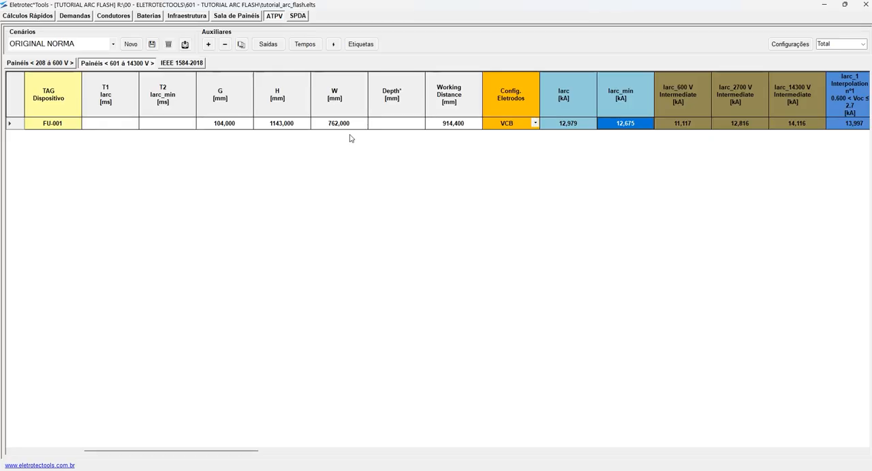
pyautogui.click(584, 124)
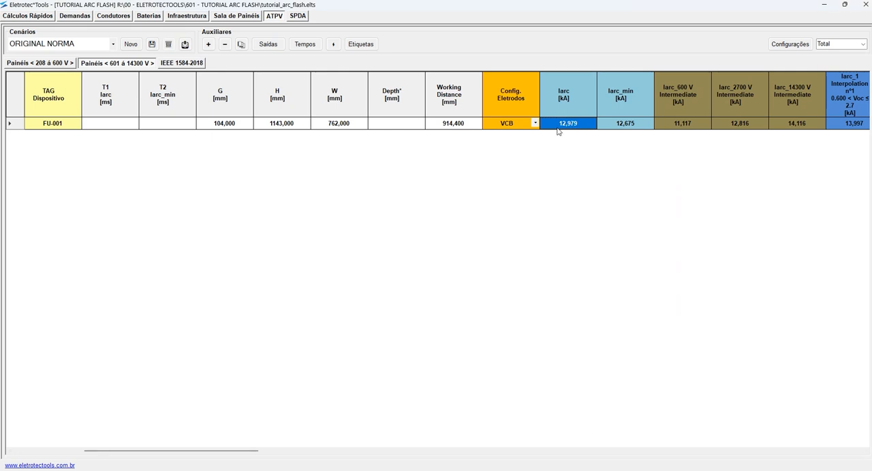
pyautogui.click(598, 470)
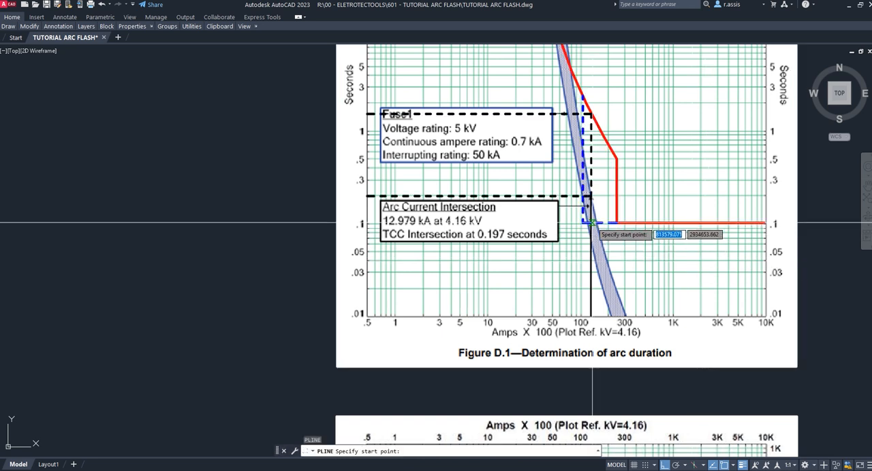
# - Draw a trial horizontal polyline from the arc current line past the time axis in Figure D.1, and erase it
pyautogui.click(591, 233)
pyautogui.click(290, 238)
pyautogui.press('Escape')
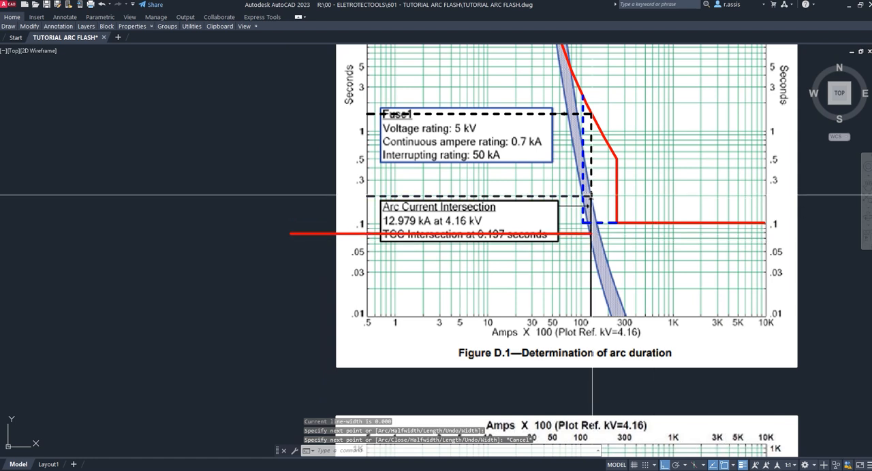
pyautogui.click(292, 233)
pyautogui.write('E')
pyautogui.press('Return')
# - Trace the upper edge of the Fuse1 curve in Figure D.1 across to the time axis to read the arc duration
pyautogui.click(817, 262)
pyautogui.click(763, 274)
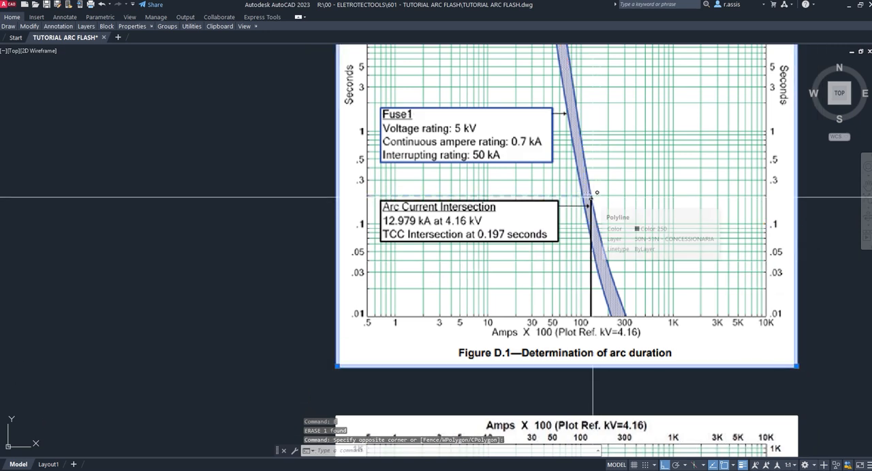
pyautogui.press('Escape')
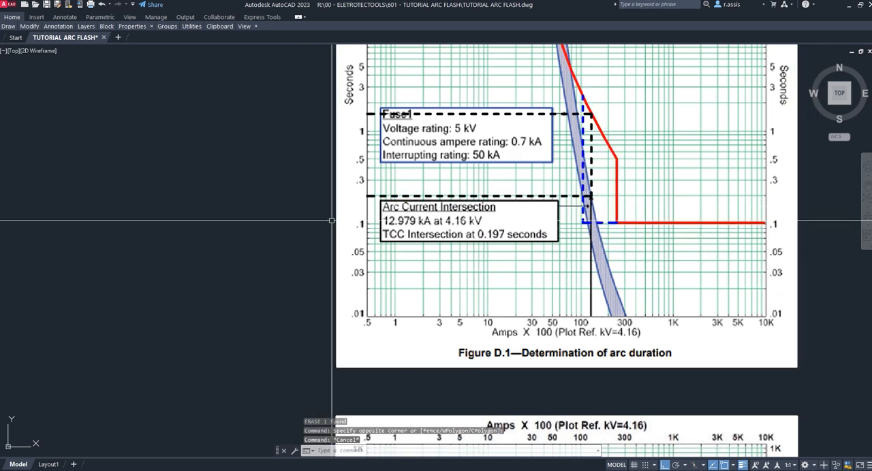
pyautogui.scroll(8, 370, 216)
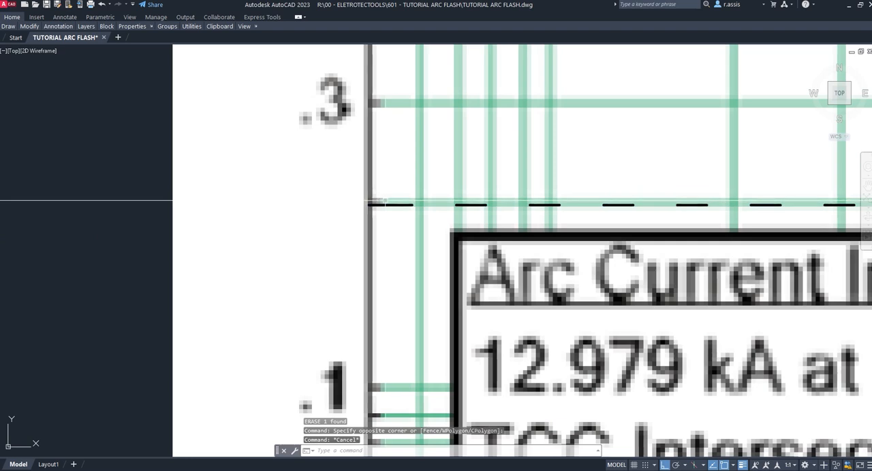
pyautogui.scroll(-4, 379, 202)
pyautogui.moveTo(705, 198)
pyautogui.mouseDown(button='middle')
pyautogui.moveTo(580, 182)
pyautogui.moveTo(494, 193)
pyautogui.mouseUp(button='middle')
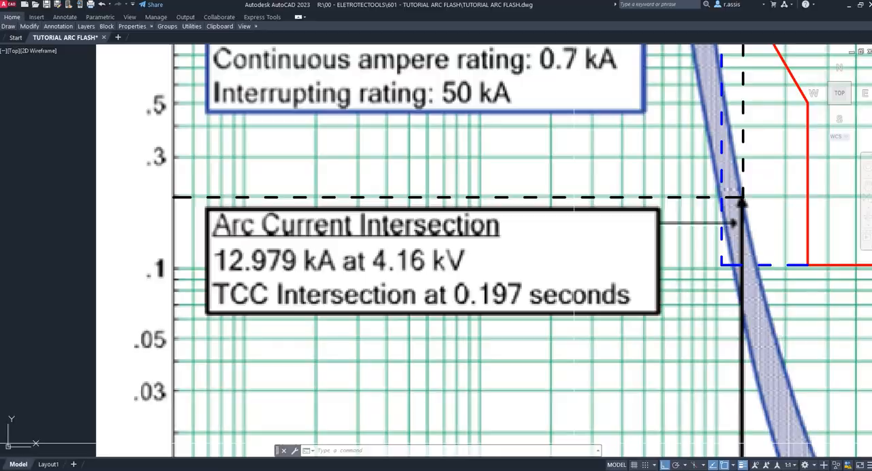
# - Switch to Eletrotec*Tools and set the NORMA MT item's T1 Iarc time to 197 ms
pyautogui.click(600, 470)
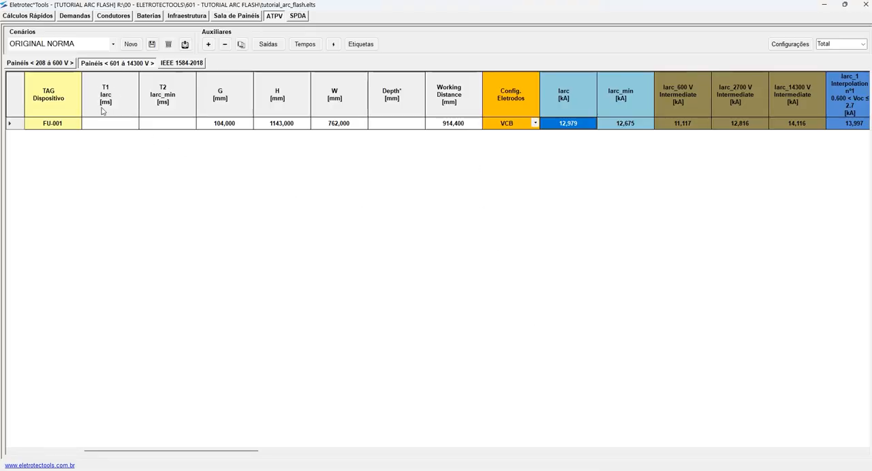
pyautogui.click(119, 125)
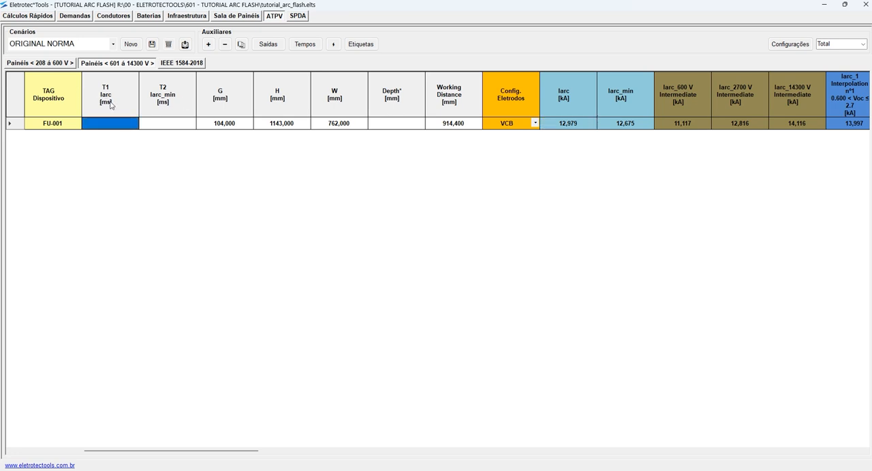
pyautogui.write('197')
pyautogui.press('Return')
# - Review the NORMA MT item's energy, arc-flash boundary and PPE category results, and its Iarc_min current
pyautogui.hscroll(15, 427, 192)
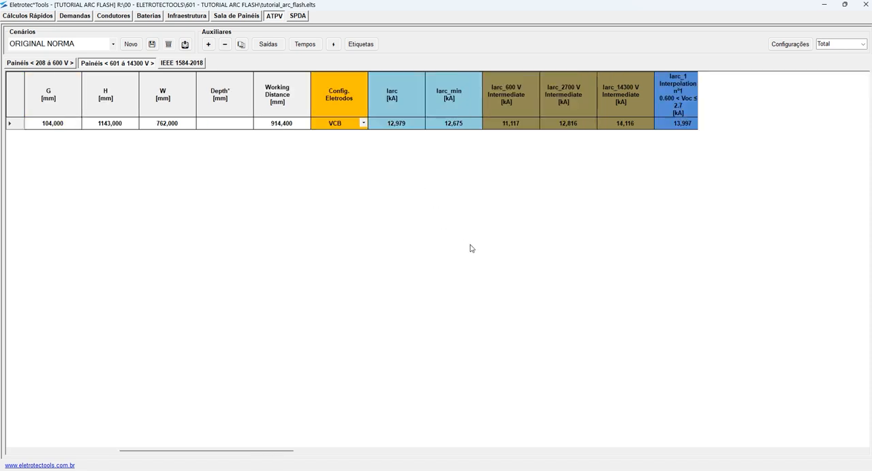
pyautogui.hscroll(-5, 479, 245)
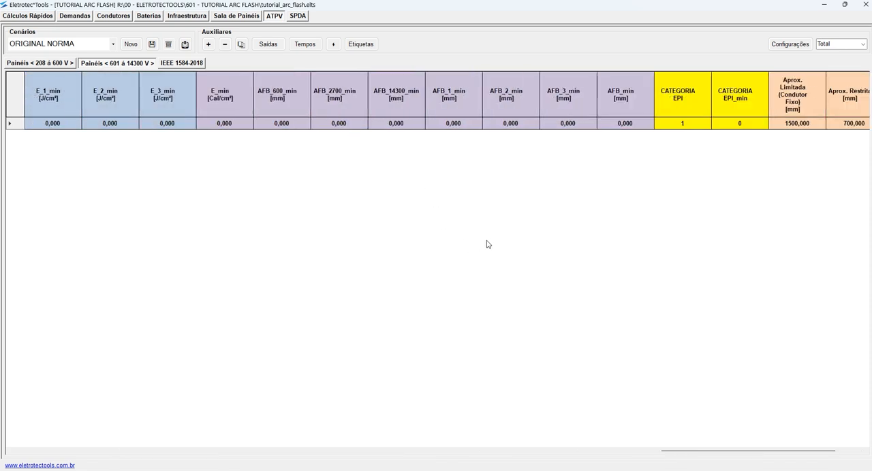
pyautogui.hscroll(-3, 489, 245)
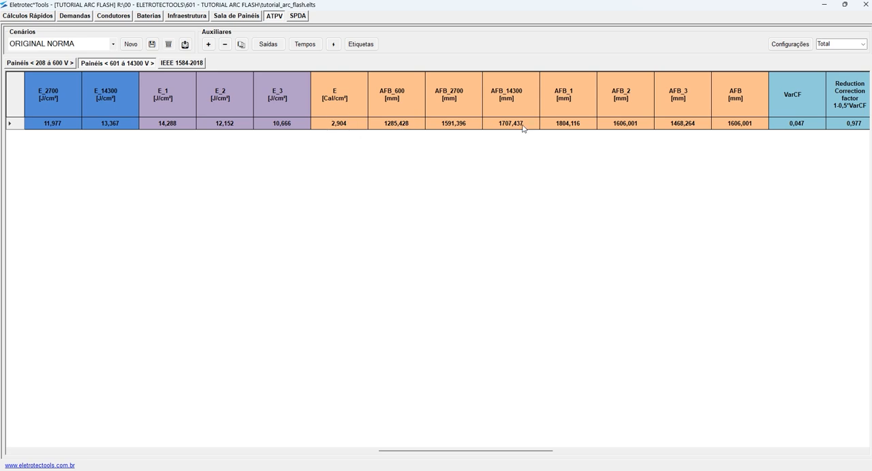
pyautogui.hscroll(-10, 512, 200)
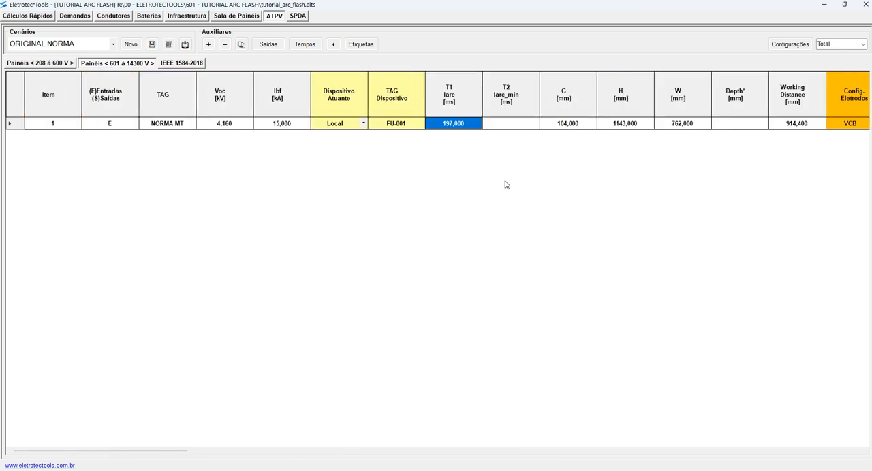
pyautogui.hscroll(5, 501, 181)
pyautogui.click(456, 124)
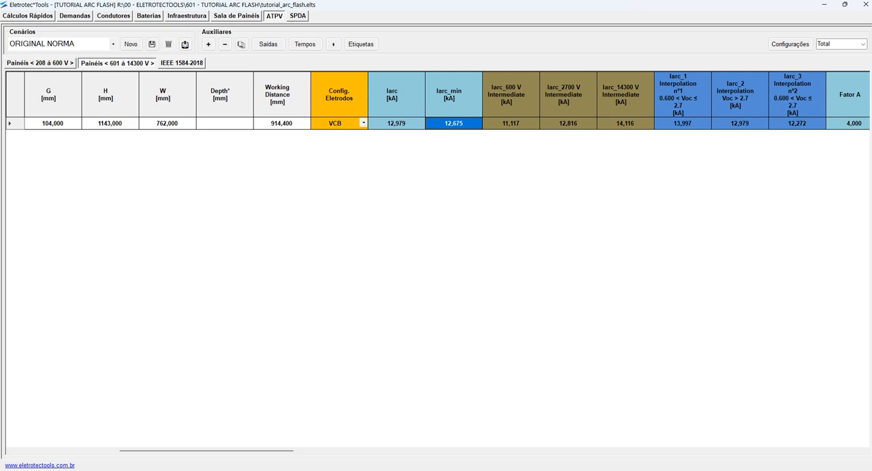
# - Switch to AutoCAD and examine the Fuse1 curve's intersection with the reduced arcing current in Figure D.3
pyautogui.hotkey('alt', 'Tab')
pyautogui.scroll(-8, 455, 310)
pyautogui.moveTo(648, 394); pyautogui.dragTo(626, 136, button='middle')
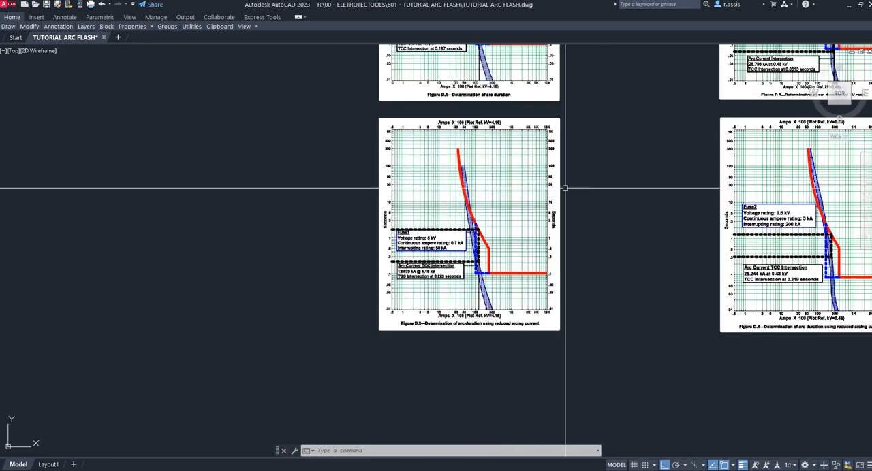
pyautogui.click(606, 198)
pyautogui.scroll(6, 430, 278)
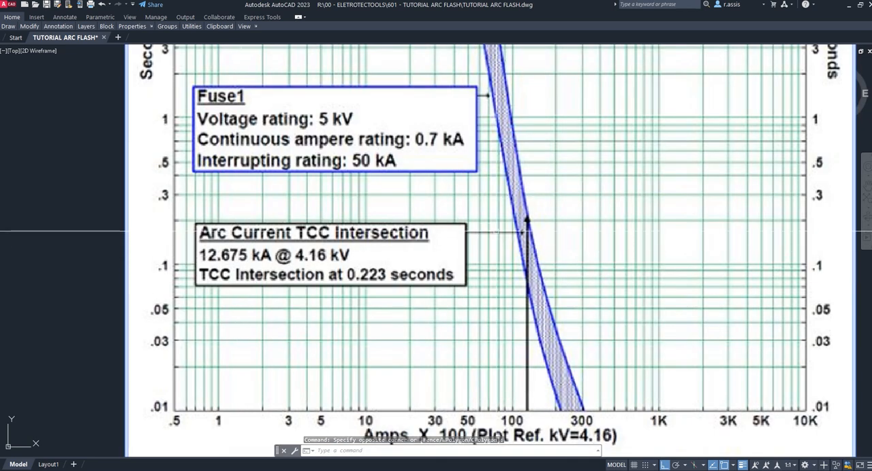
pyautogui.scroll(4, 528, 217)
pyautogui.press('Escape')
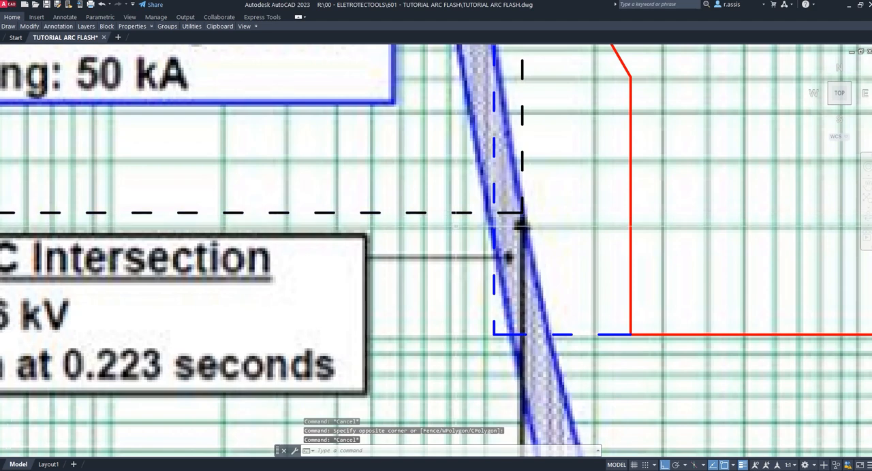
# - Compare the arc current intersection in Figure D.1 with the reduced arcing current intersection in Figure D.3 to read the arc duration
pyautogui.scroll(-10, 521, 226)
pyautogui.scroll(2, 518, 266)
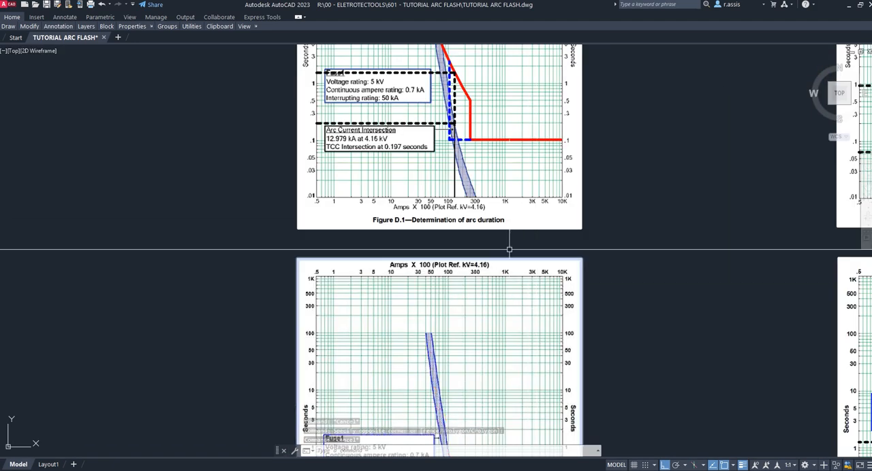
pyautogui.scroll(8, 426, 117)
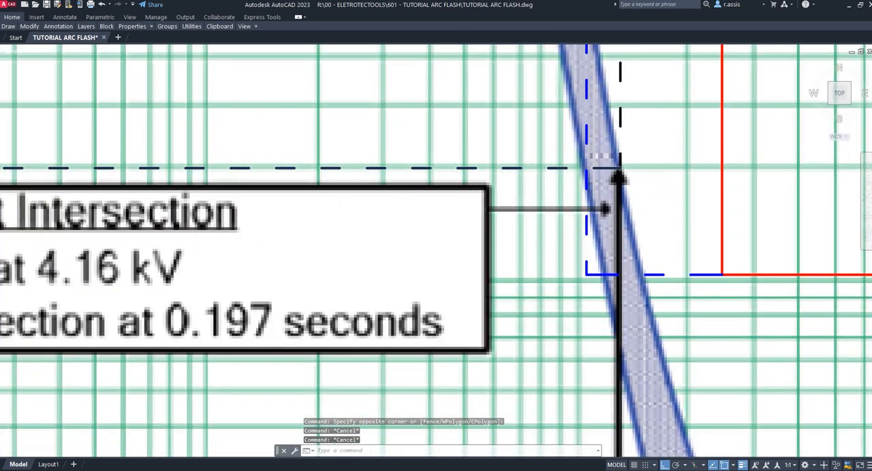
pyautogui.scroll(-3, 616, 176)
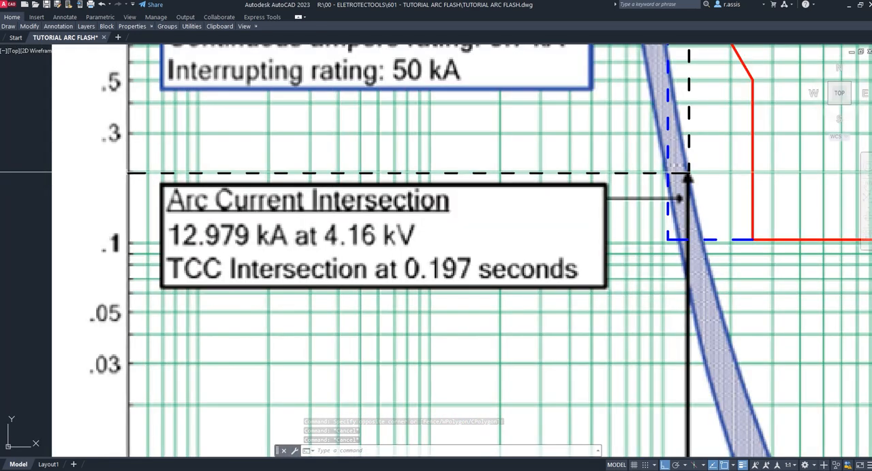
pyautogui.scroll(-8, 435, 227)
pyautogui.moveTo(556, 352); pyautogui.dragTo(571, 148, button='middle')
pyautogui.scroll(8, 431, 171)
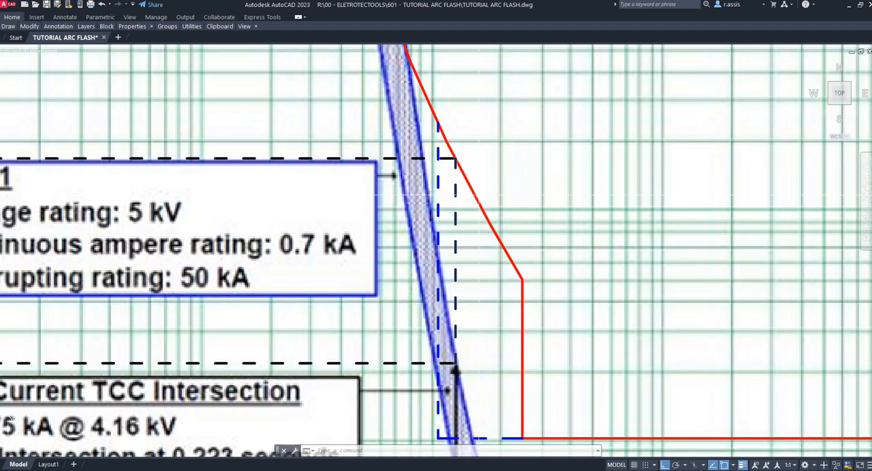
pyautogui.moveTo(568, 326); pyautogui.dragTo(705, 196, button='middle')
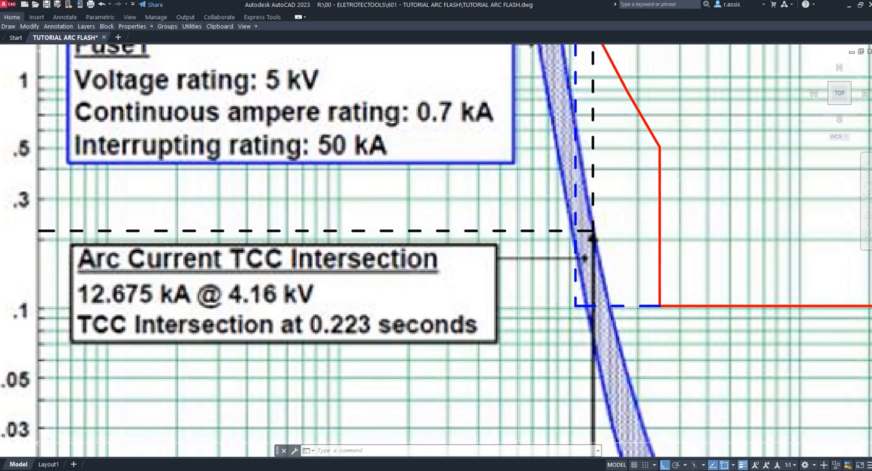
# - Switch to Eletrotec*Tools, set the NORMA MT item's T2 Iarc_min time to 223 ms, and save the scenario
pyautogui.hotkey('alt', 'Tab')
pyautogui.click(225, 123)
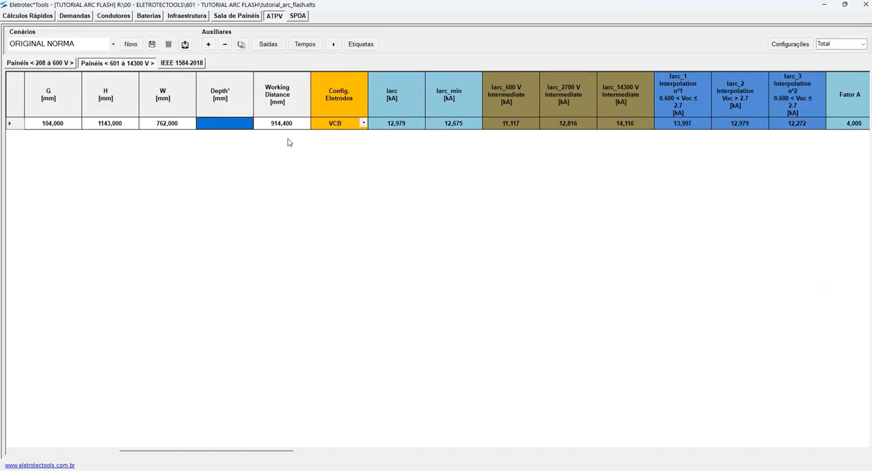
pyautogui.hscroll(-5, 196, 152)
pyautogui.click(527, 125)
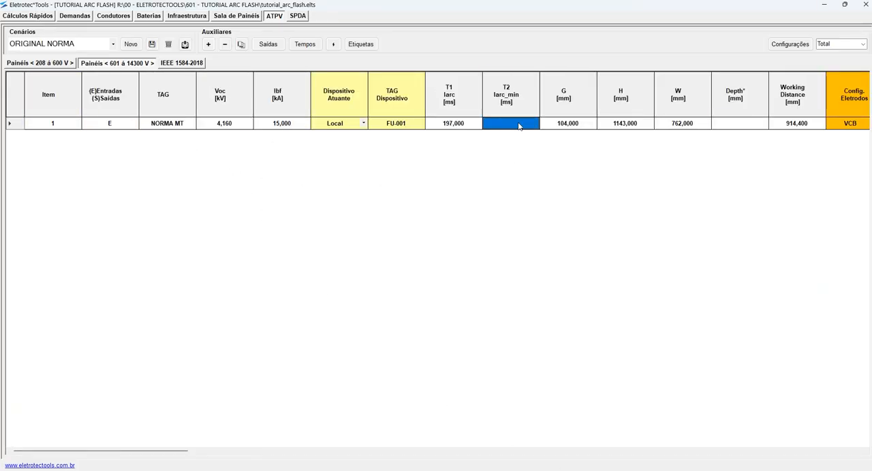
pyautogui.write('223')
pyautogui.press('Return')
pyautogui.click(152, 44)
pyautogui.click(464, 275)
# - Review the NORMA MT item's intermediate arc currents, enclosure factors, incident energies, arc-flash boundaries and PPE categories
pyautogui.hscroll(5, 464, 261)
pyautogui.hscroll(6, 463, 261)
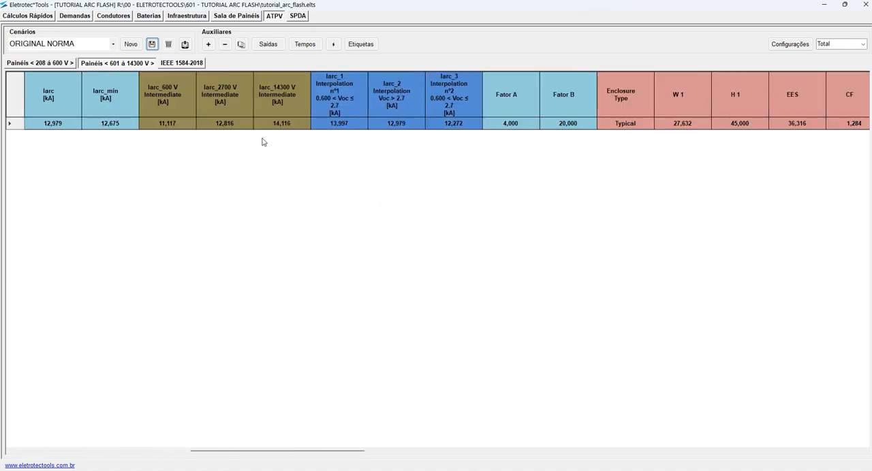
pyautogui.hscroll(15, 385, 150)
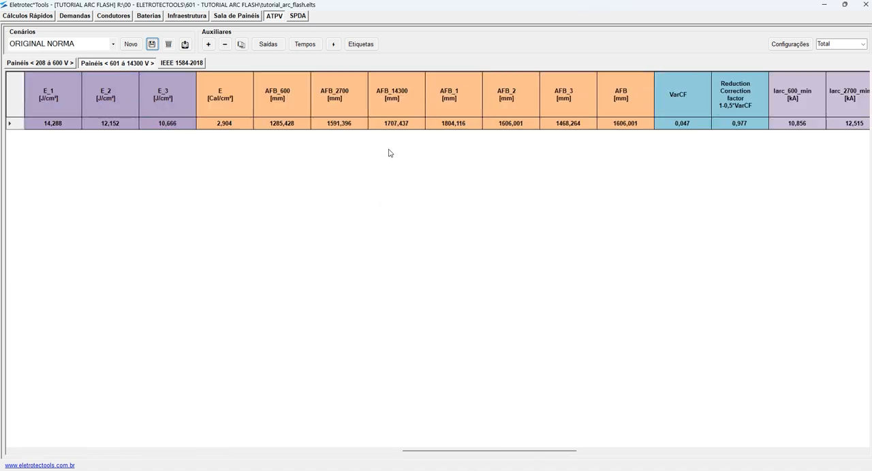
pyautogui.hscroll(10, 409, 157)
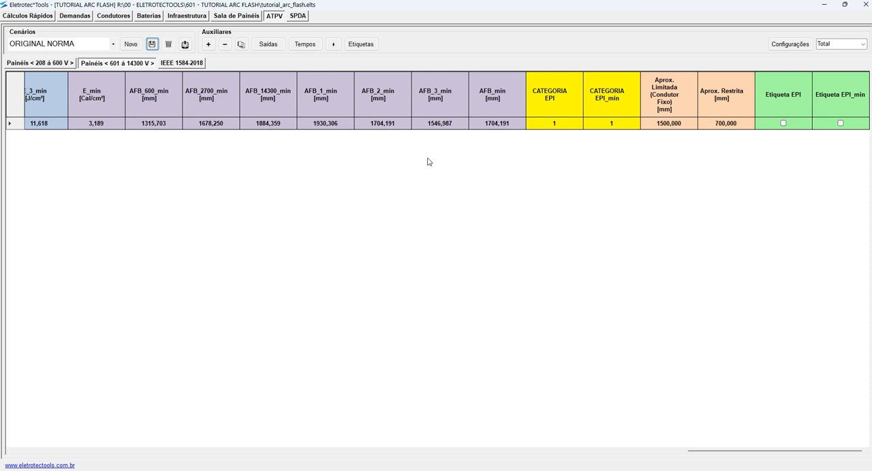
pyautogui.hscroll(-12, 427, 161)
pyautogui.hscroll(-15, 428, 161)
pyautogui.hscroll(6, 404, 156)
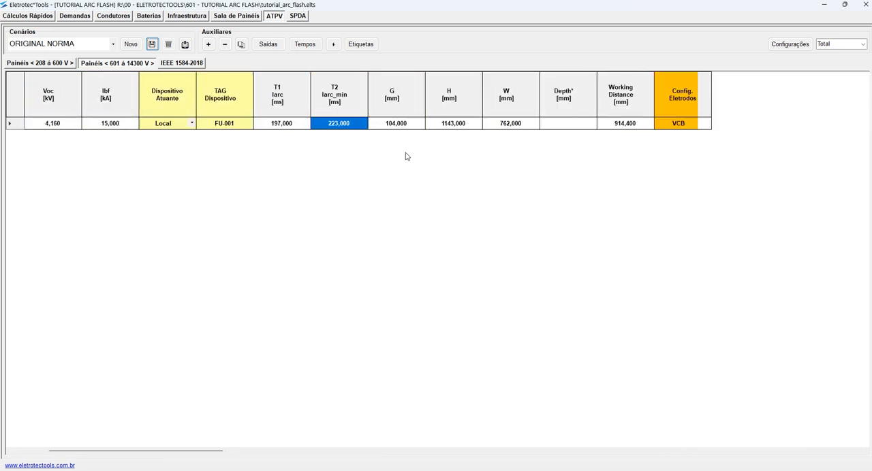
pyautogui.hscroll(3, 460, 163)
pyautogui.moveTo(191, 126); pyautogui.dragTo(794, 127)
# - Set the table's display level to Médio and look through its reduced set of columns
pyautogui.click(860, 43)
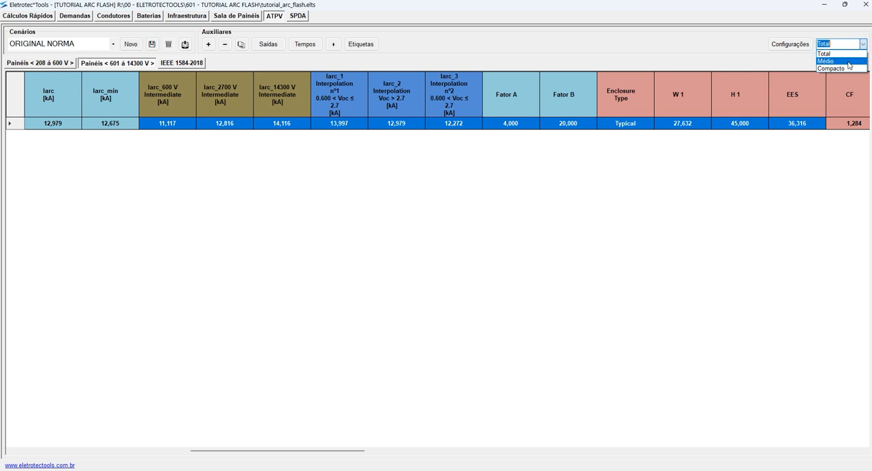
pyautogui.click(838, 61)
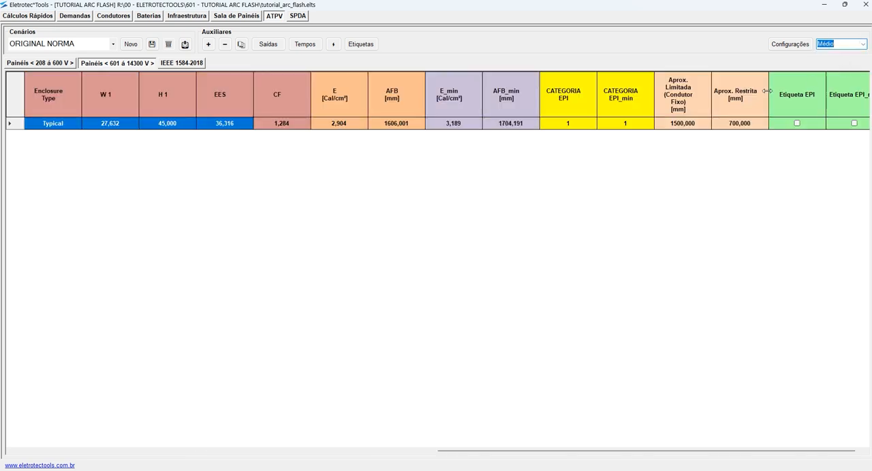
pyautogui.click(343, 190)
pyautogui.hscroll(-4, 343, 190)
pyautogui.hscroll(2, 343, 190)
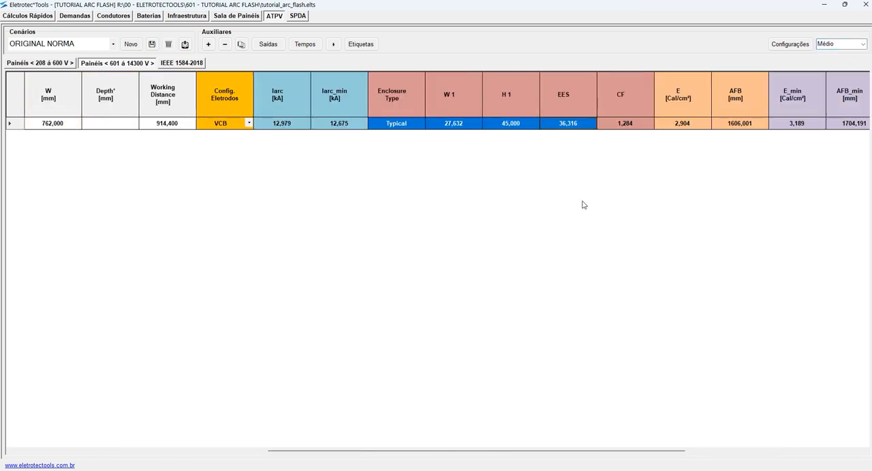
# - Set the table's display level to Compacto and check the Iarc and Iarc_min currents against their T1 and T2 times
pyautogui.click(862, 44)
pyautogui.click(848, 69)
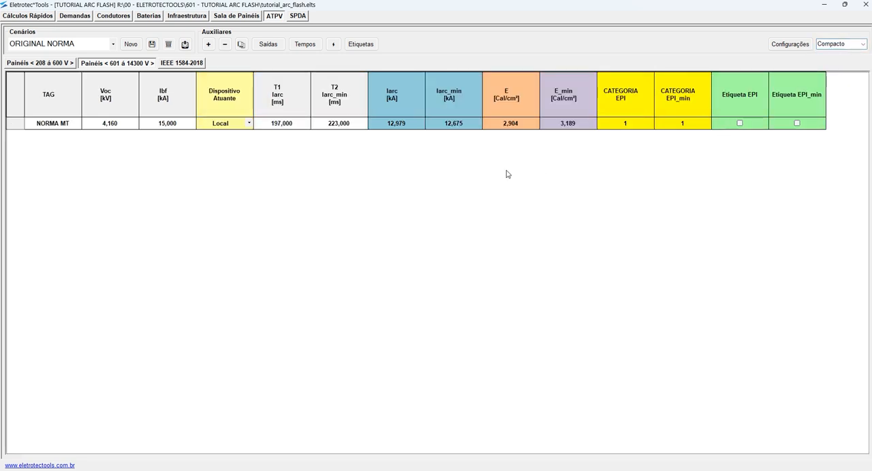
pyautogui.click(403, 124)
pyautogui.click(454, 124)
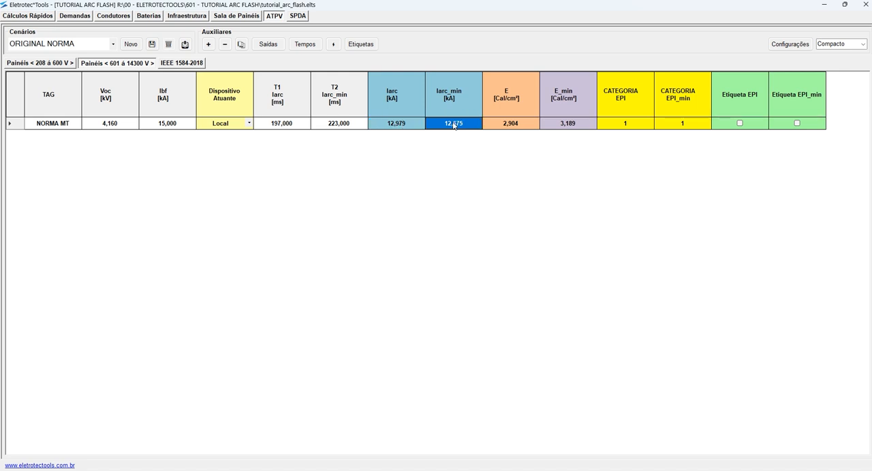
pyautogui.click(304, 127)
pyautogui.click(335, 126)
pyautogui.click(295, 127)
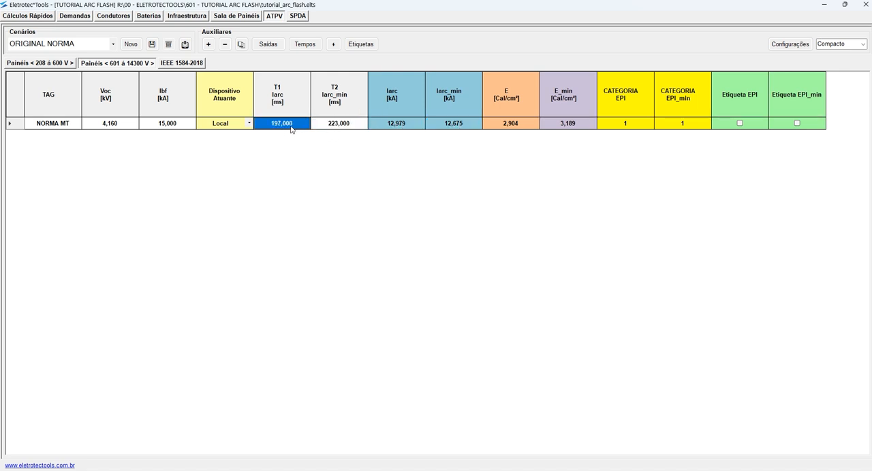
pyautogui.click(411, 128)
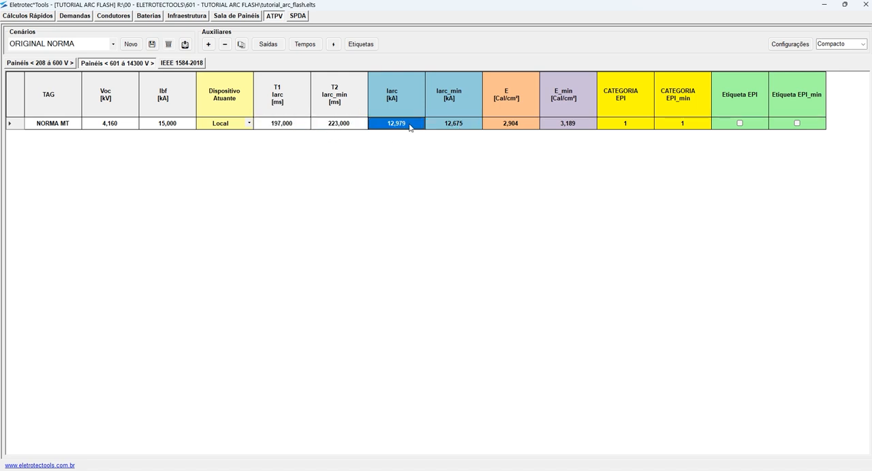
pyautogui.click(341, 128)
pyautogui.click(462, 128)
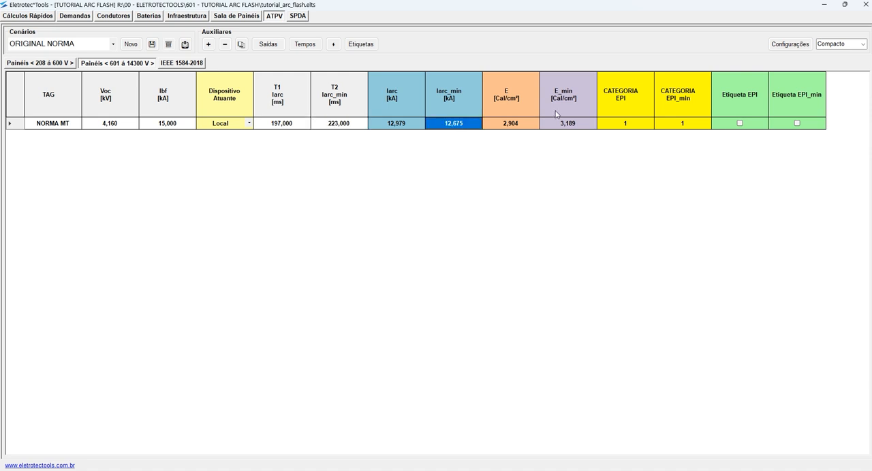
# - Compare the NORMA MT item's incident energies E and E_min, relating E_min to its minimum arc current and T2 time
pyautogui.click(522, 126)
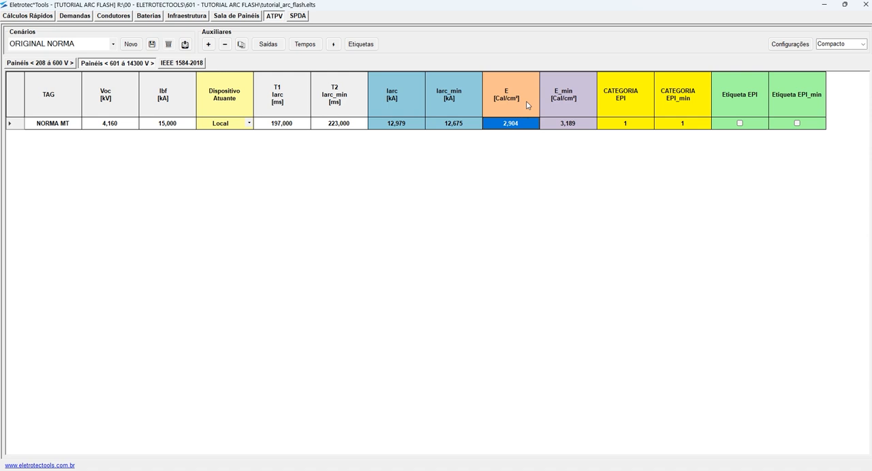
pyautogui.click(581, 127)
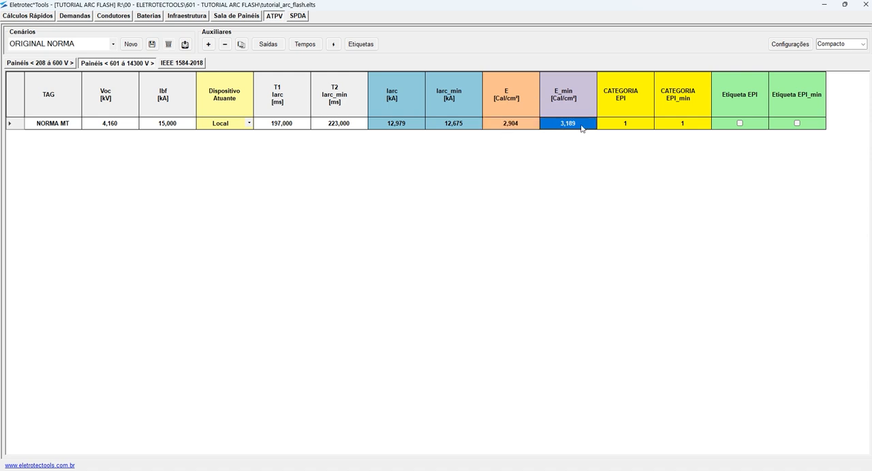
pyautogui.click(467, 127)
pyautogui.click(571, 126)
pyautogui.click(341, 127)
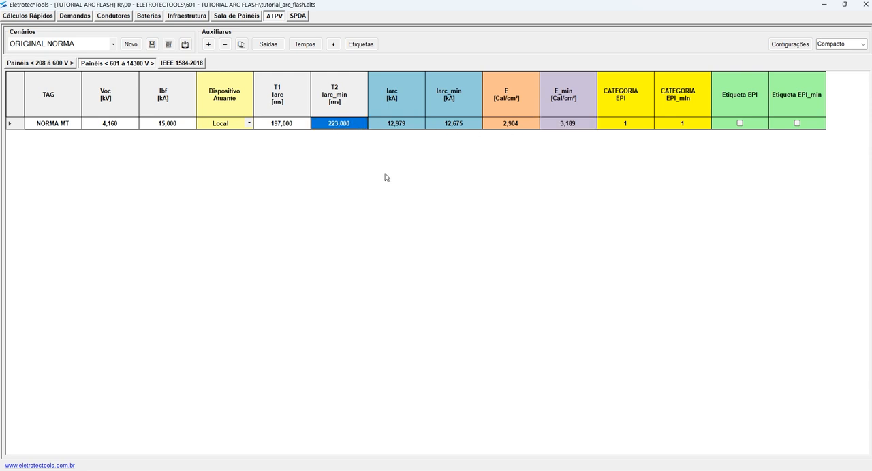
# - Restore the table's display level to Total and review the NORMA MT item's dimensions, device tag and T1/T2 times
pyautogui.click(859, 44)
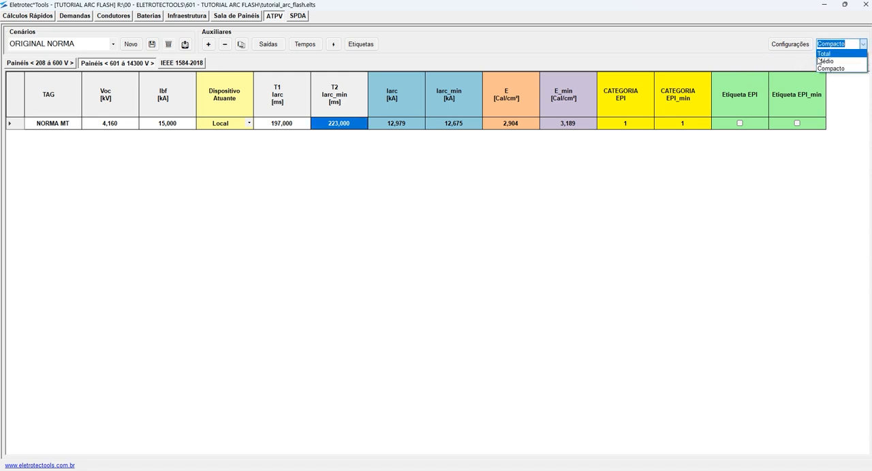
pyautogui.click(843, 53)
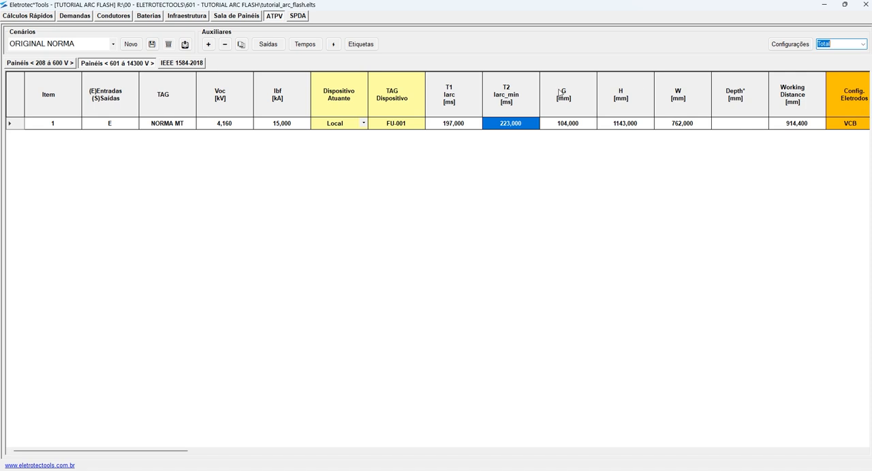
pyautogui.click(519, 125)
pyautogui.click(573, 125)
pyautogui.click(639, 125)
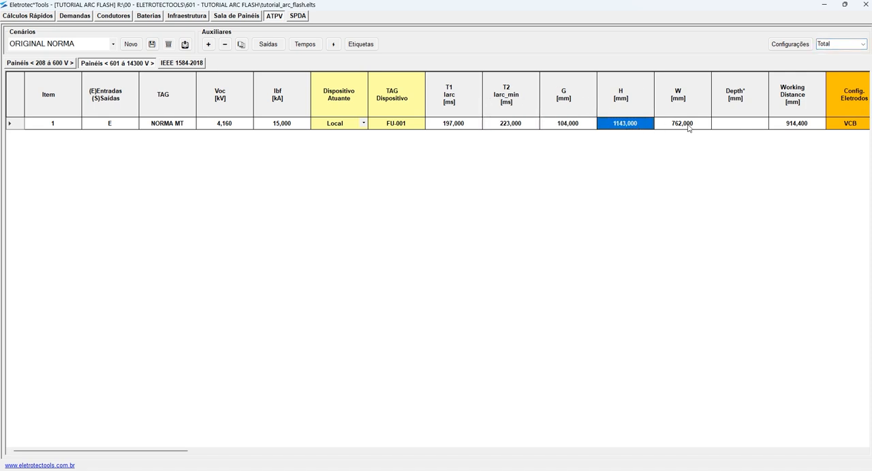
pyautogui.click(403, 124)
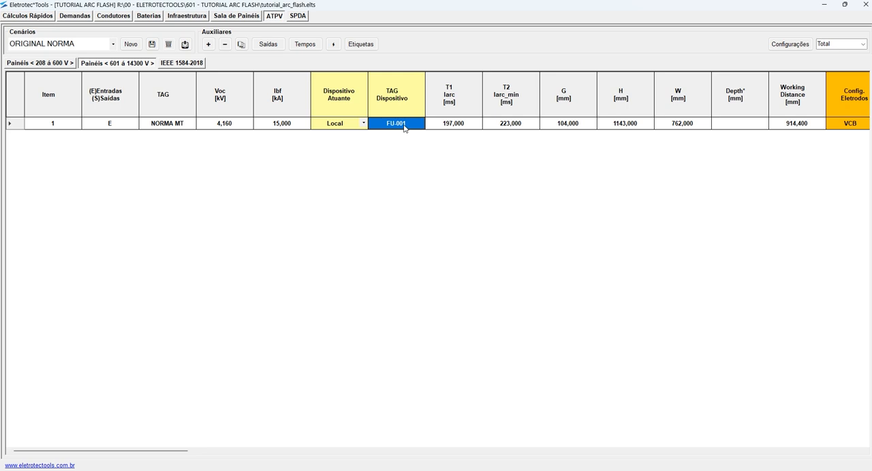
pyautogui.moveTo(459, 127); pyautogui.dragTo(514, 127)
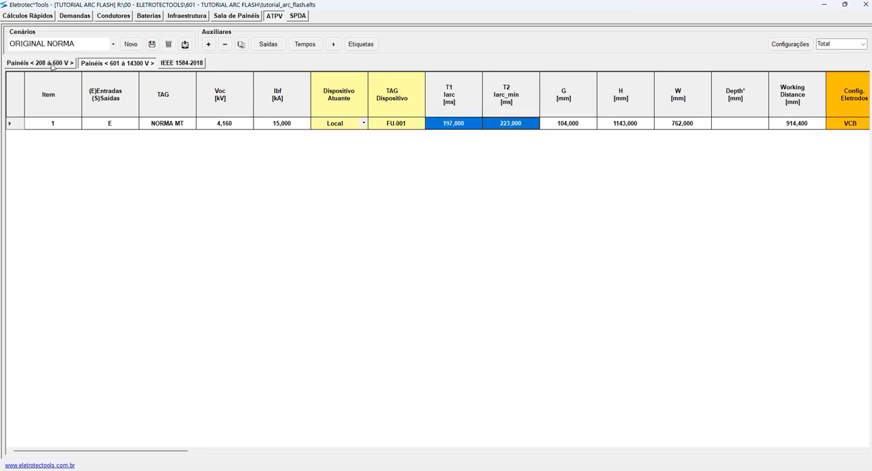
# - Open the 208 to 600 V panels table and rename item 1's TAG to NORMA BT
pyautogui.click(87, 45)
pyautogui.click(64, 63)
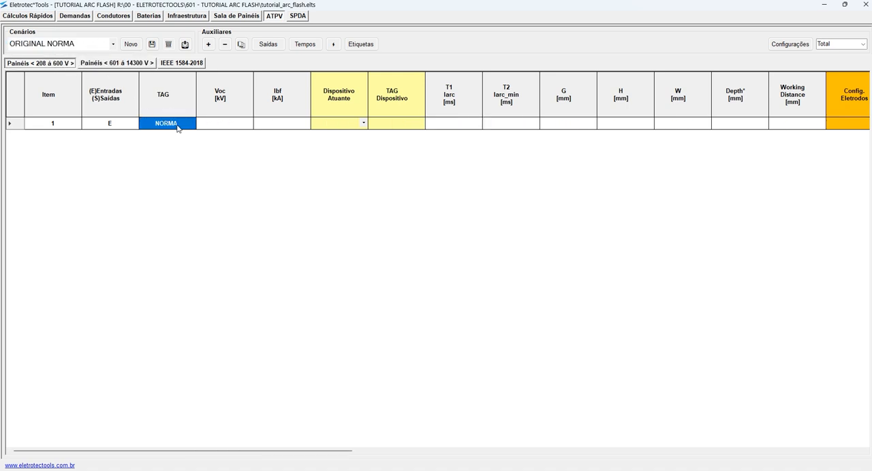
pyautogui.click(133, 64)
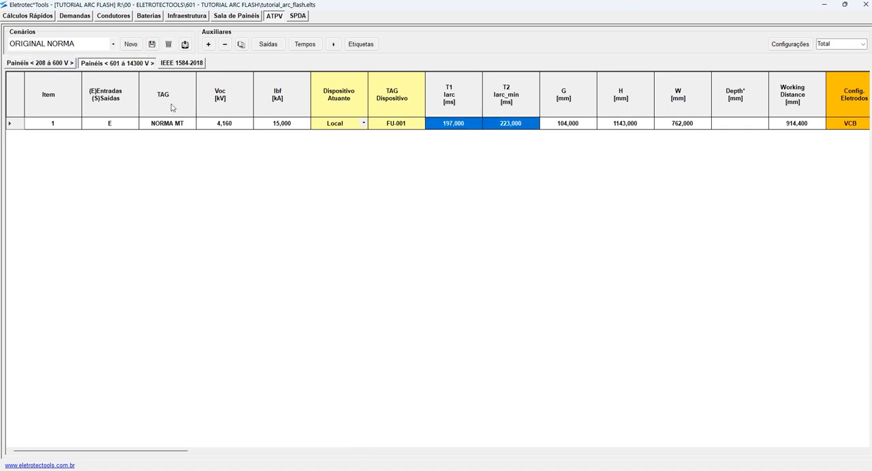
pyautogui.click(63, 64)
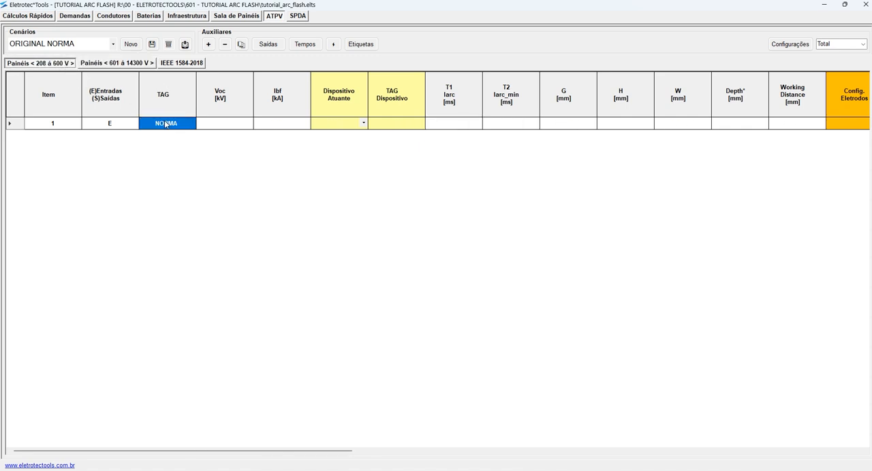
pyautogui.click(165, 124)
pyautogui.doubleClick(165, 124)
pyautogui.write('n')
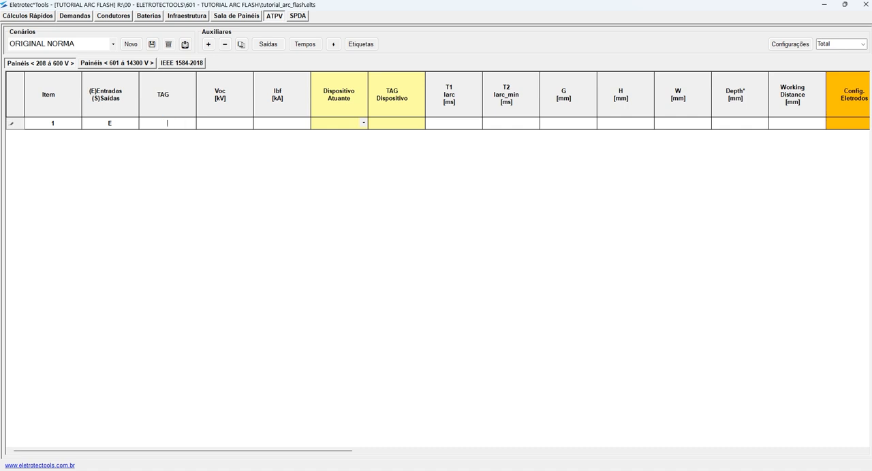
pyautogui.write('ORMA BR')
pyautogui.press('BackSpace')
pyautogui.write('T')
pyautogui.click(225, 124)
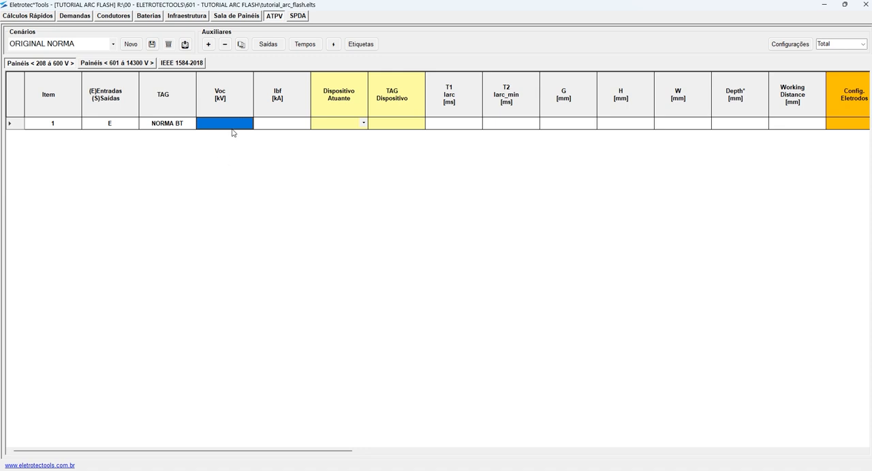
# - Enter a Voc of 0,48 kV and an Ibf of 45 kA for the NORMA BT item
pyautogui.write('0,48')
pyautogui.press('Tab')
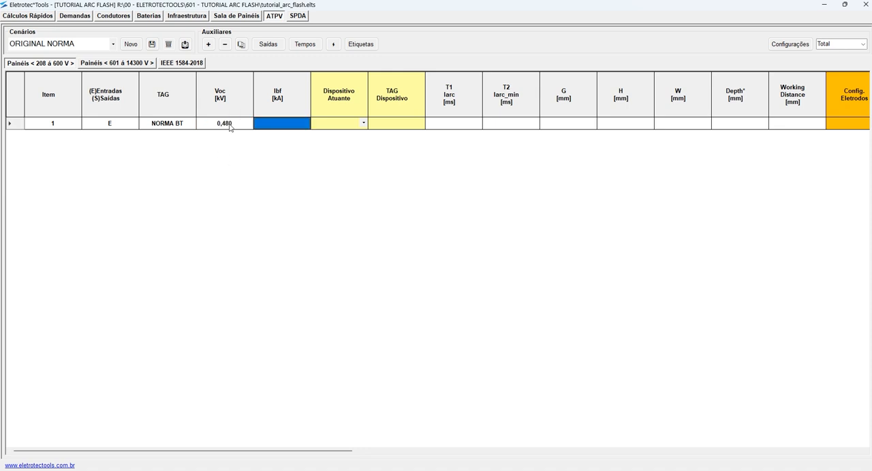
pyautogui.write('45')
pyautogui.press('Tab')
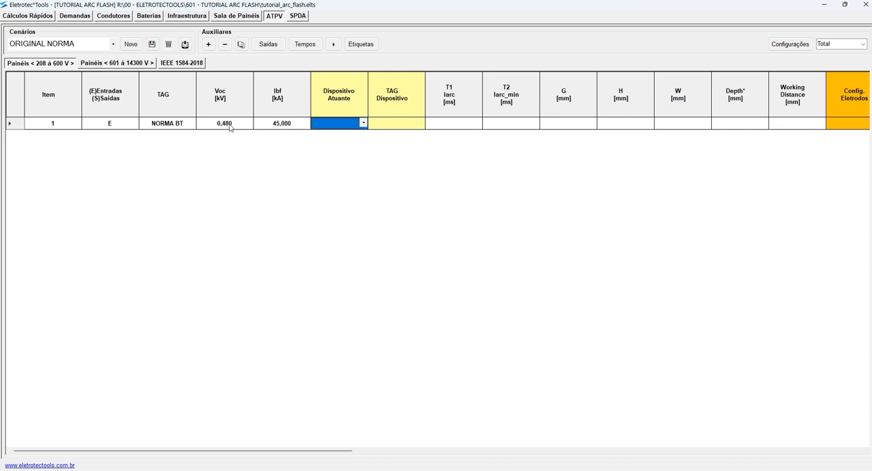
# - Set the NORMA BT item's acting device to Local and its device TAG to FU-001
pyautogui.click(362, 123)
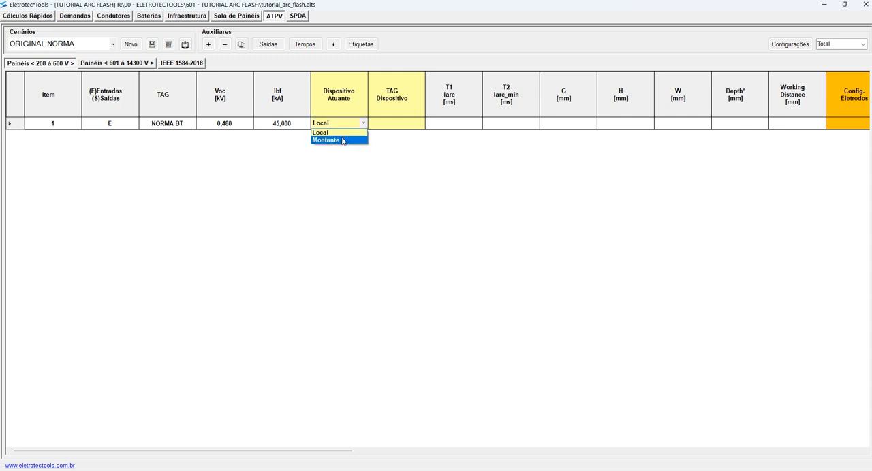
pyautogui.click(351, 133)
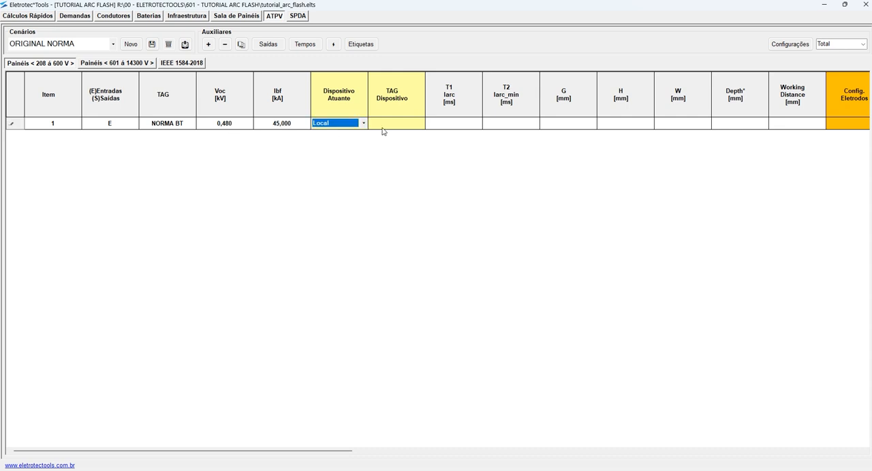
pyautogui.click(401, 126)
pyautogui.write('FU')
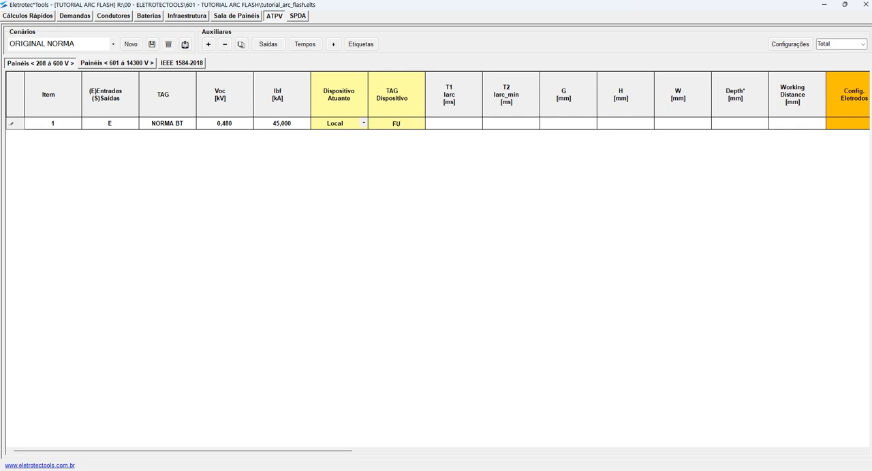
pyautogui.write('-001')
# - Fill in the NORMA BT item's gap, enclosure dimensions and working distance from the Low-voltage switchgear equipment class
pyautogui.click(459, 128)
pyautogui.click(499, 128)
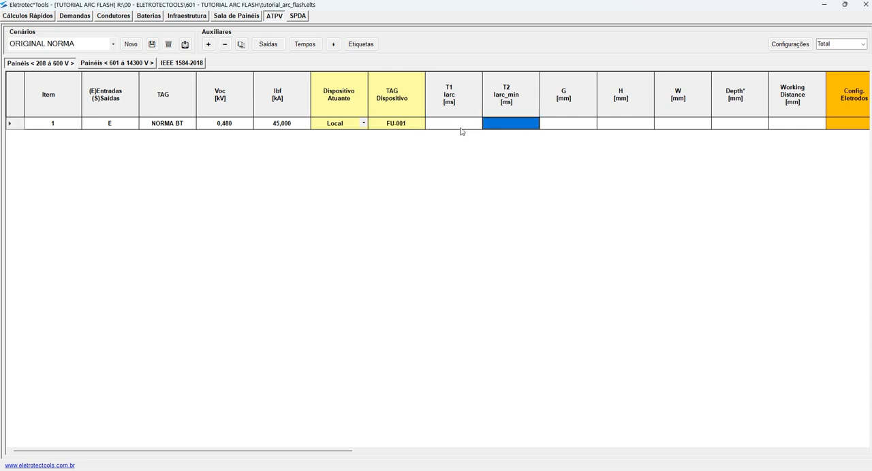
pyautogui.click(577, 126)
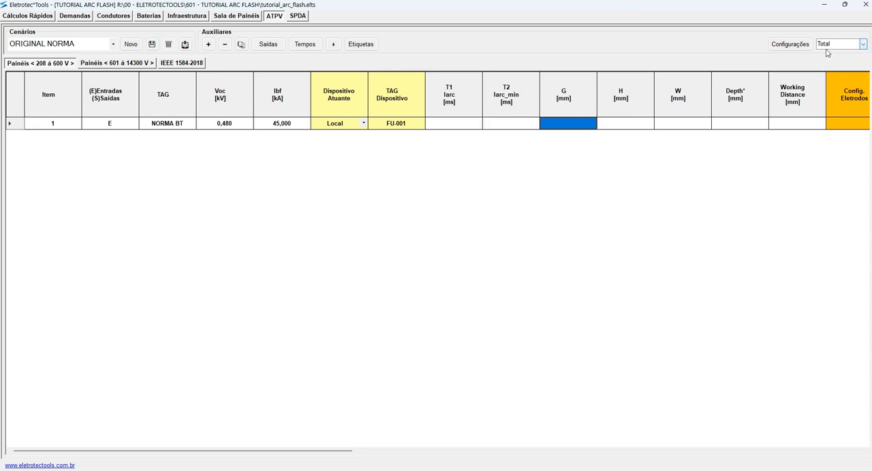
pyautogui.click(801, 45)
pyautogui.click(496, 219)
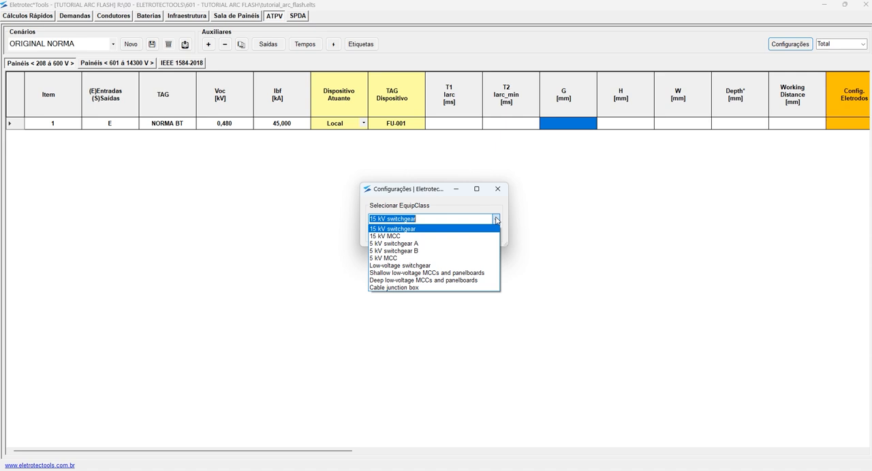
pyautogui.click(417, 266)
pyautogui.click(473, 237)
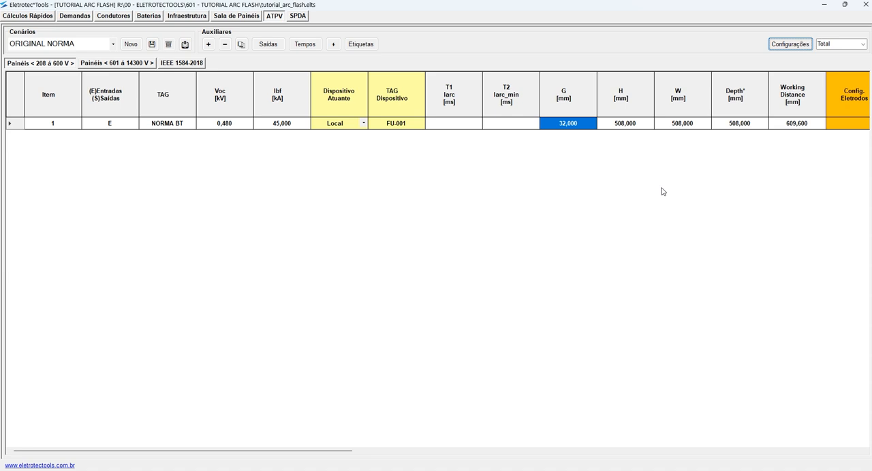
# - Set the NORMA BT enclosure's height H and width W to 610 mm and its depth to 254 mm
pyautogui.click(568, 126)
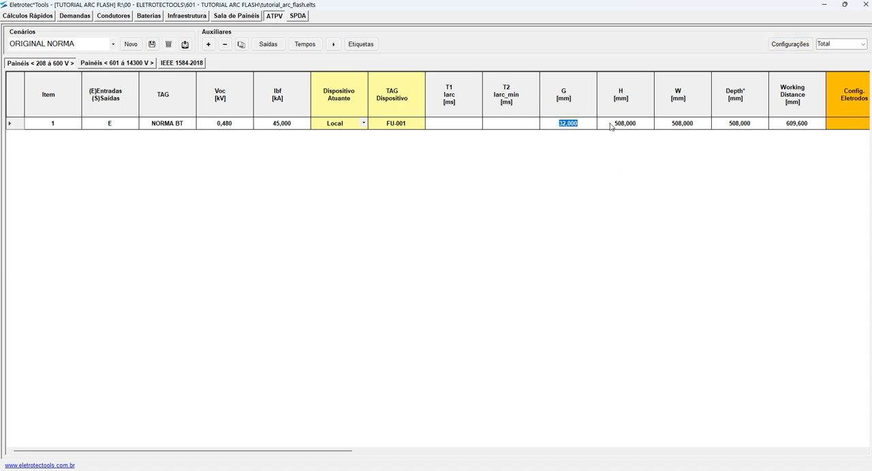
pyautogui.click(611, 126)
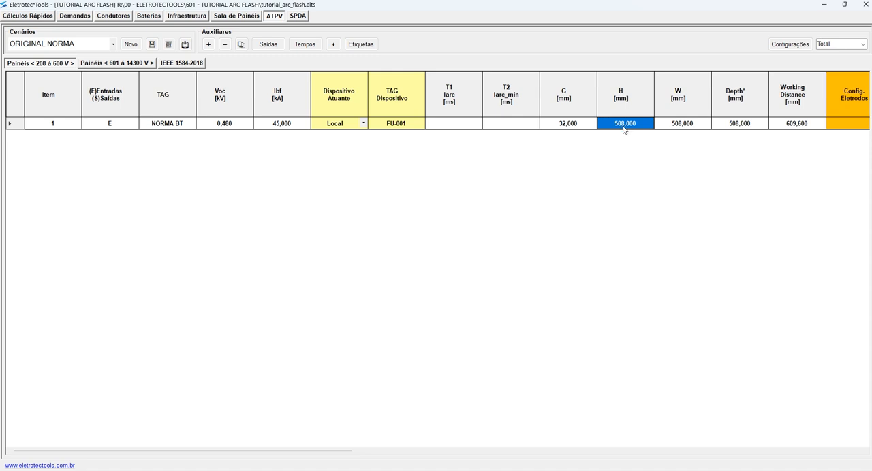
pyautogui.write('610')
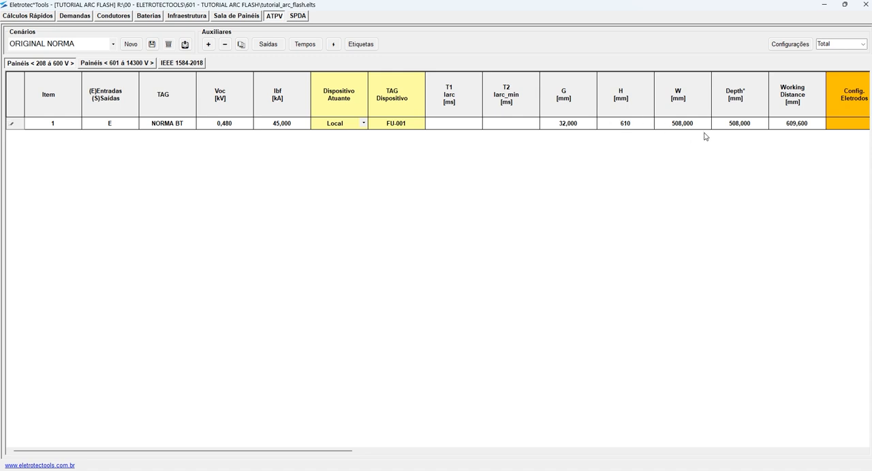
pyautogui.click(689, 128)
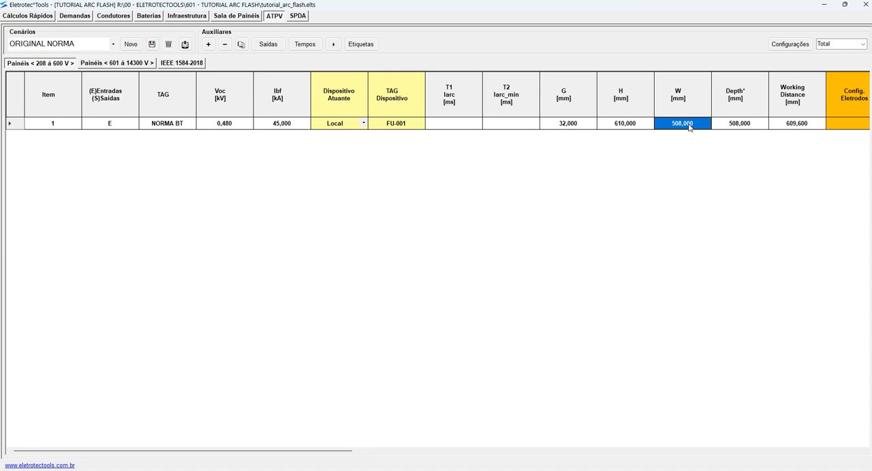
pyautogui.write('610')
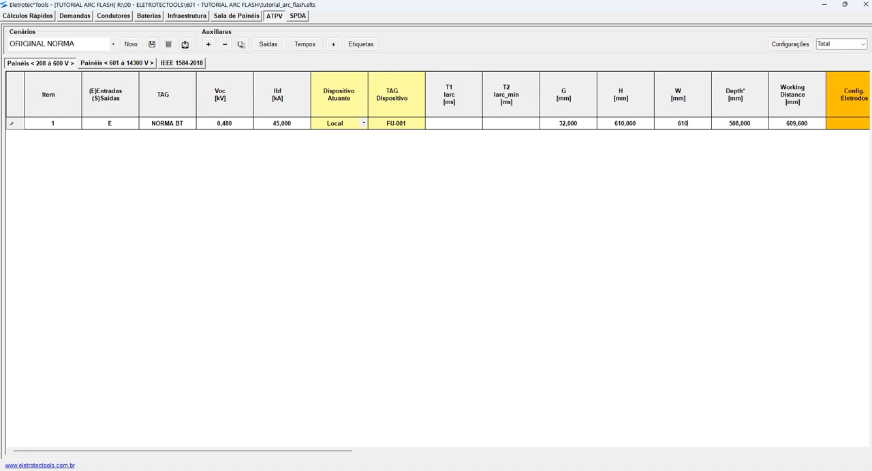
pyautogui.click(746, 125)
pyautogui.write('254')
pyautogui.press('Return')
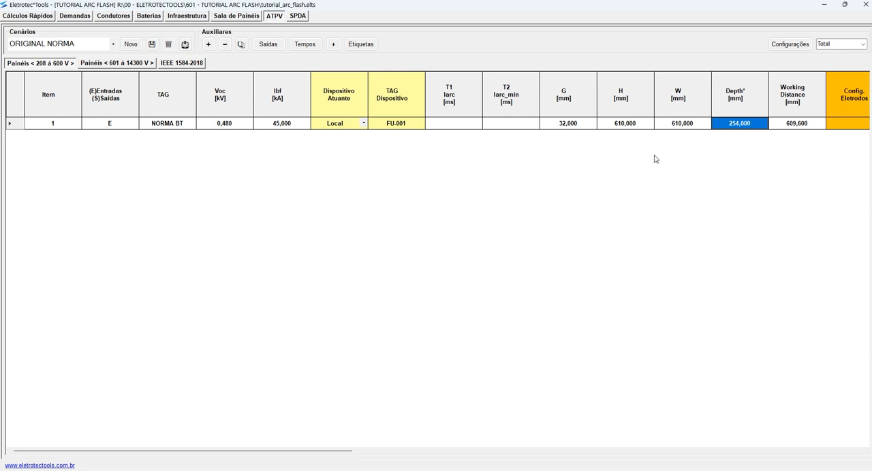
# - Set the NORMA BT item's electrode configuration to VCB
pyautogui.hscroll(15, 692, 153)
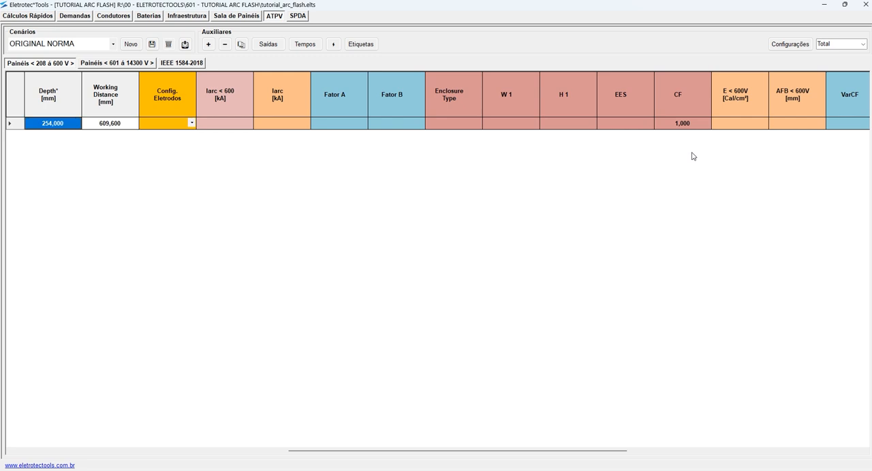
pyautogui.hscroll(-3, 693, 157)
pyautogui.moveTo(625, 125); pyautogui.dragTo(805, 129)
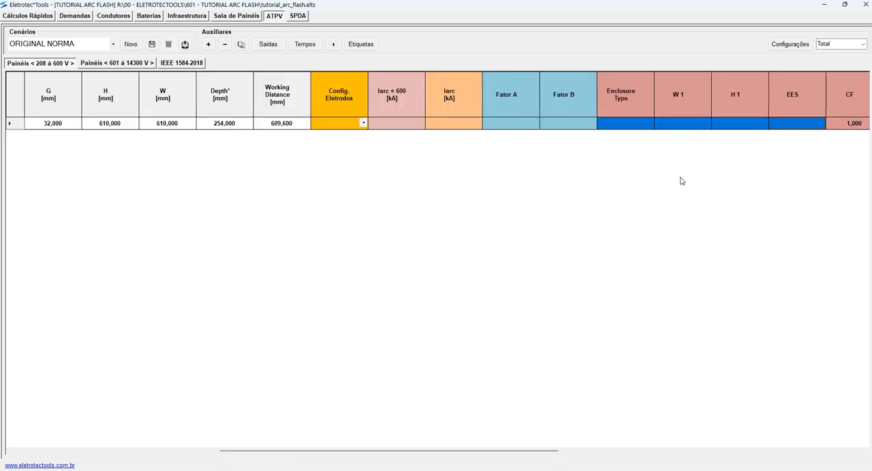
pyautogui.click(335, 124)
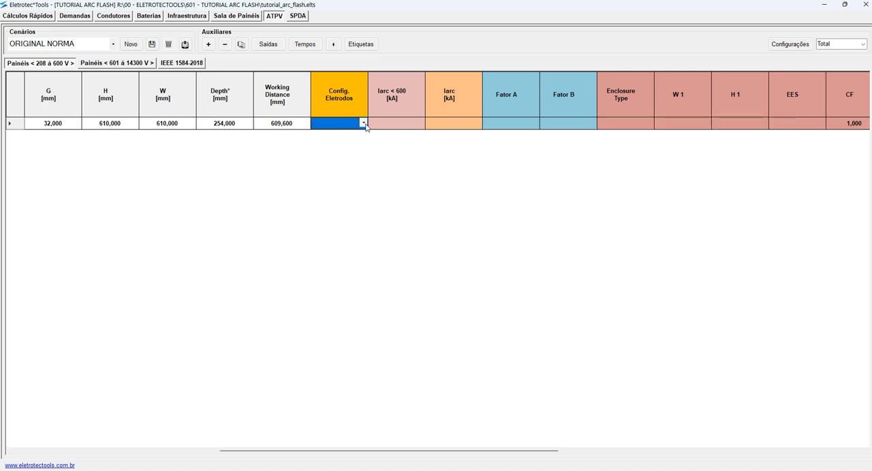
pyautogui.click(364, 123)
pyautogui.click(340, 132)
# - Review the NORMA BT item's Iarc, enclosure type, CF, incident energy E and AFB against its T1 and T2 times
pyautogui.click(460, 124)
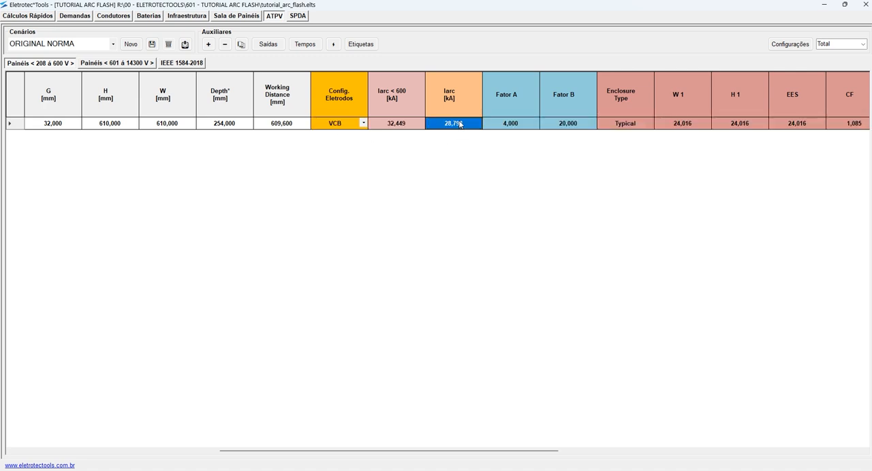
pyautogui.click(641, 126)
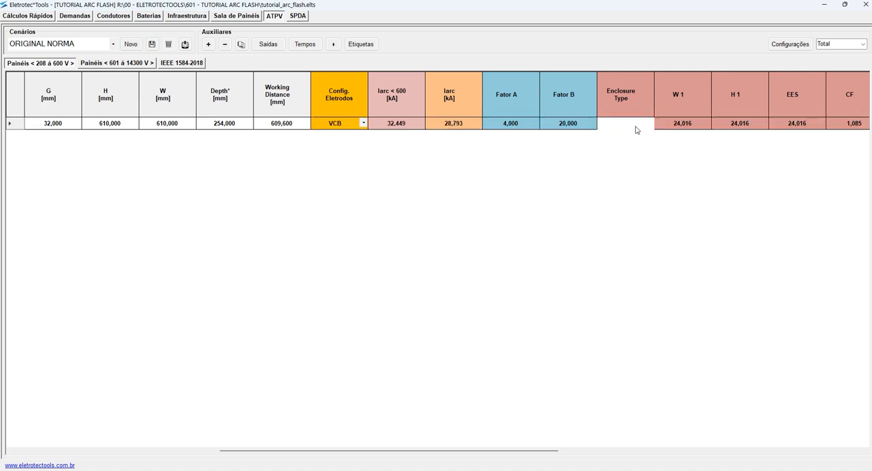
pyautogui.hscroll(-2, 329, 134)
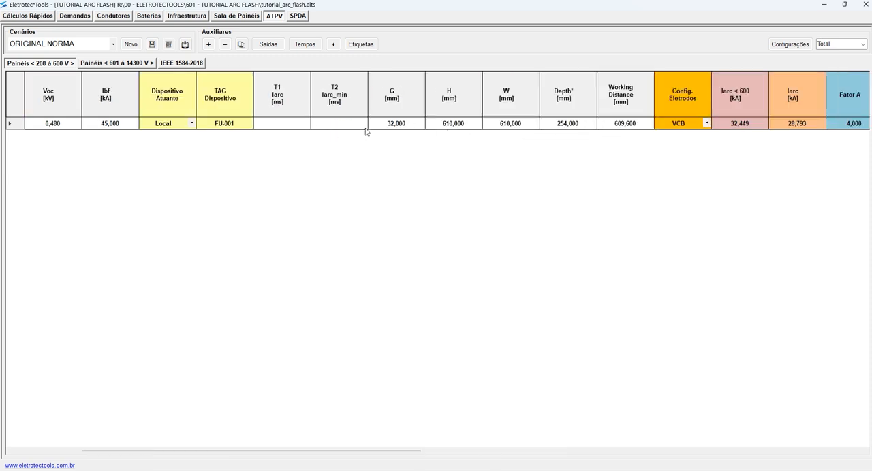
pyautogui.hscroll(3, 509, 141)
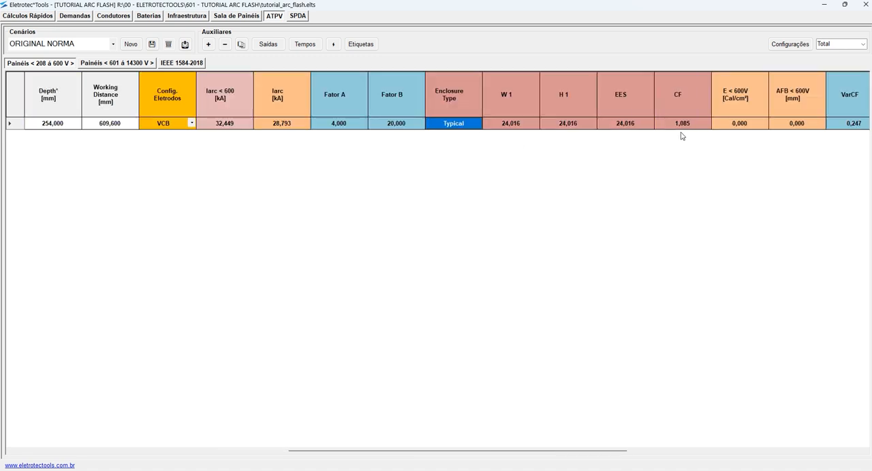
pyautogui.hscroll(3, 682, 136)
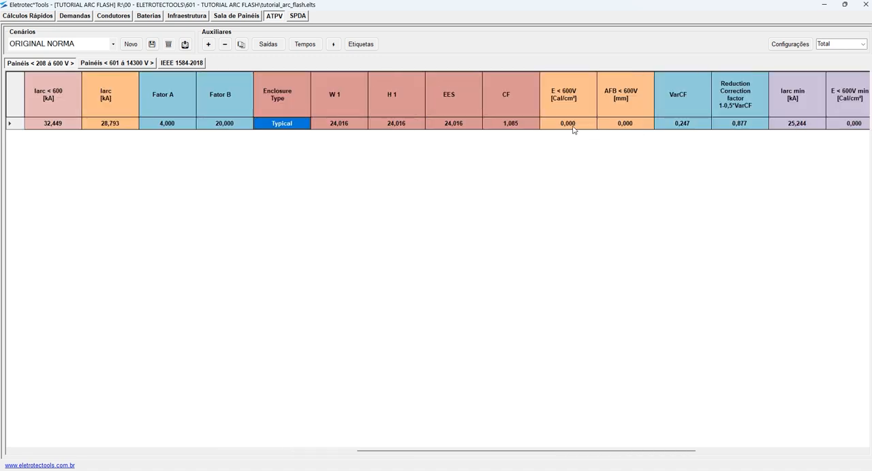
pyautogui.click(571, 125)
pyautogui.click(626, 127)
pyautogui.click(569, 126)
pyautogui.click(620, 124)
pyautogui.click(573, 125)
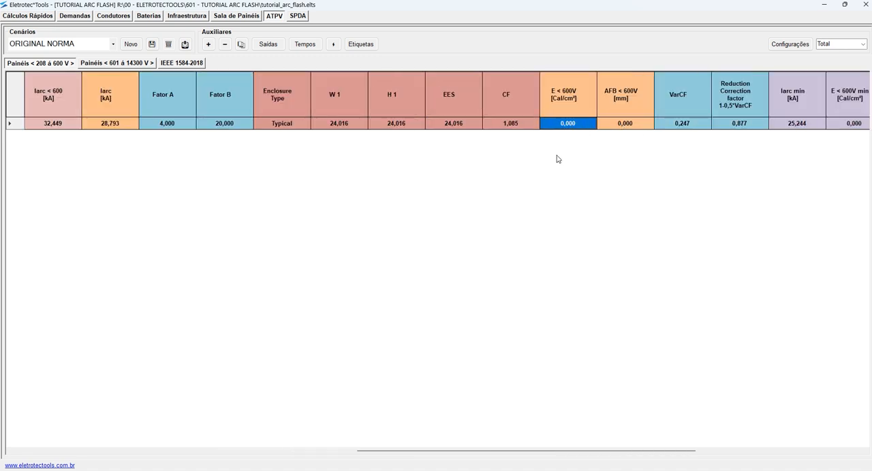
pyautogui.hscroll(-6, 555, 158)
pyautogui.moveTo(477, 125); pyautogui.dragTo(519, 124)
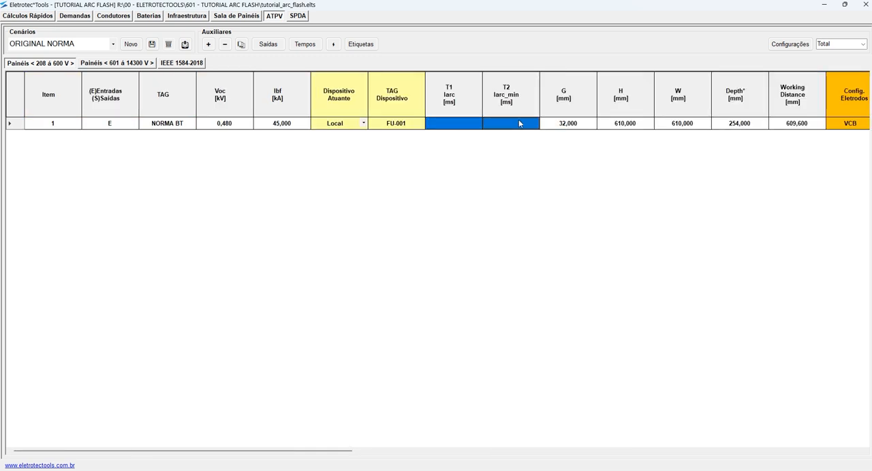
pyautogui.hscroll(9, 498, 143)
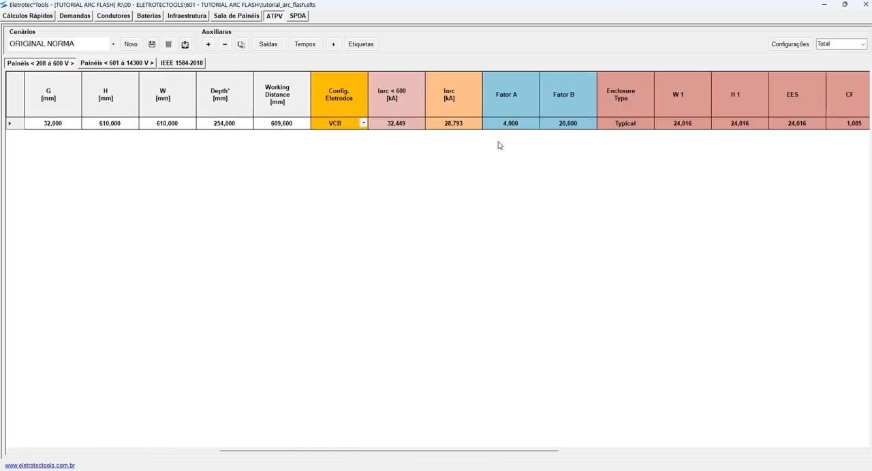
# - Set the table's display level to Compacto and check the NORMA BT item's Iarc and Iarc min currents
pyautogui.click(857, 43)
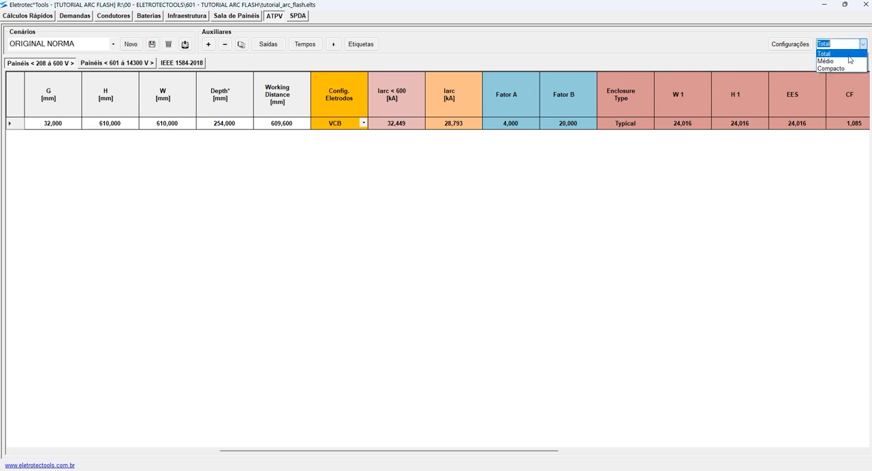
pyautogui.click(842, 67)
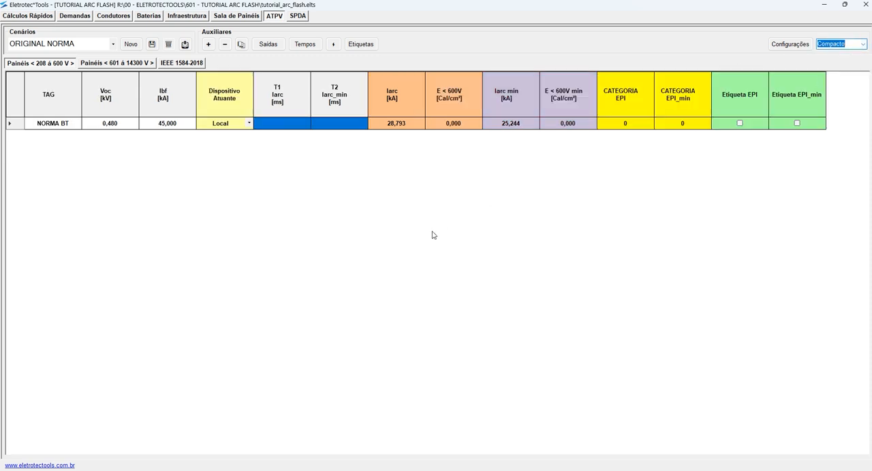
pyautogui.click(404, 123)
pyautogui.click(518, 127)
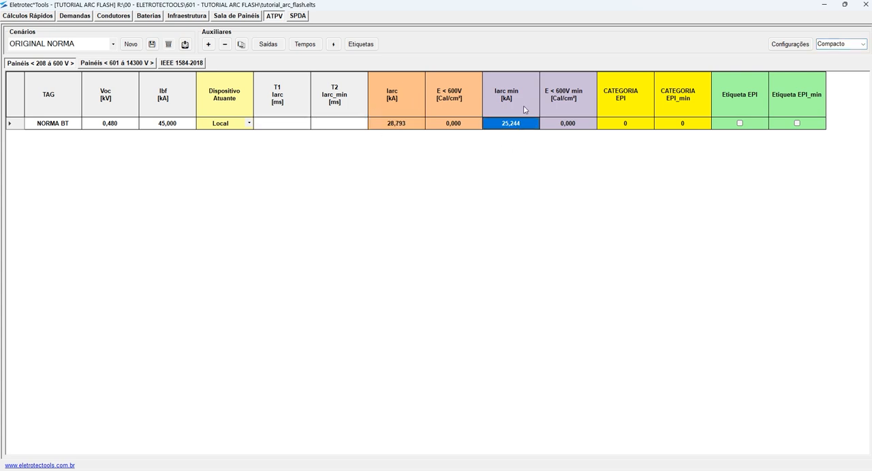
# - Relate the NORMA BT item's T1 and T2 time fields to its Iarc and Iarc min currents
pyautogui.moveTo(300, 129); pyautogui.dragTo(278, 130)
pyautogui.click(343, 127)
pyautogui.click(289, 127)
pyautogui.click(330, 125)
pyautogui.click(289, 125)
pyautogui.click(337, 126)
pyautogui.click(395, 122)
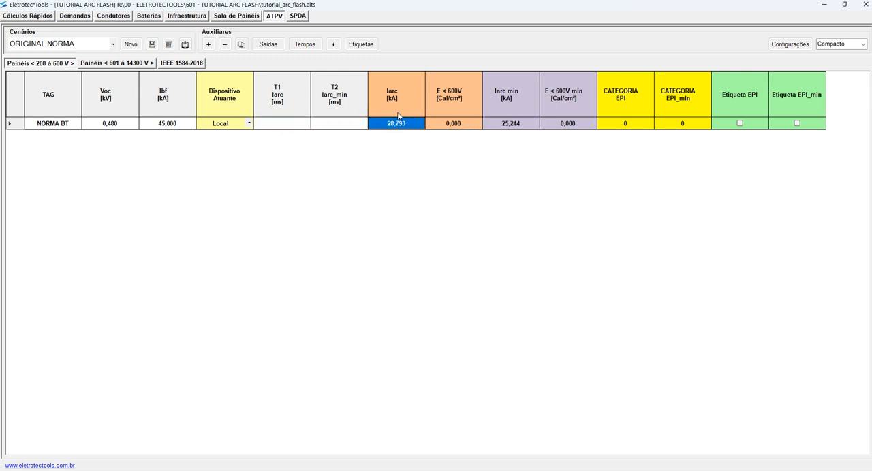
pyautogui.click(527, 126)
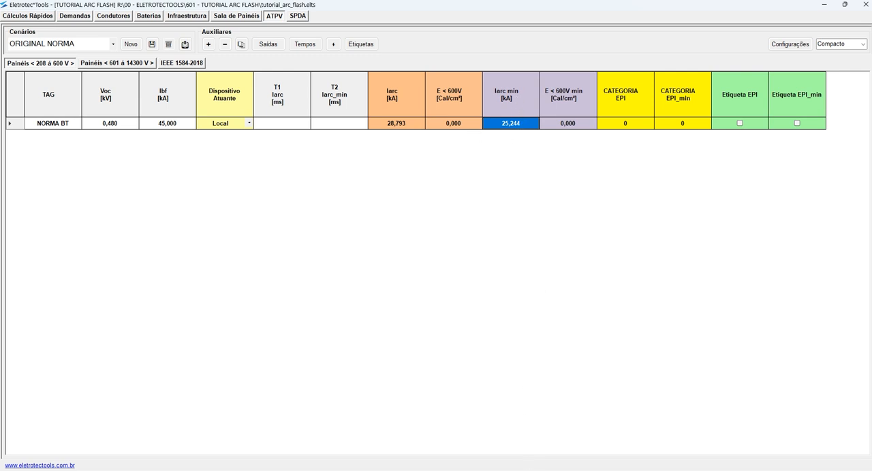
pyautogui.click(398, 124)
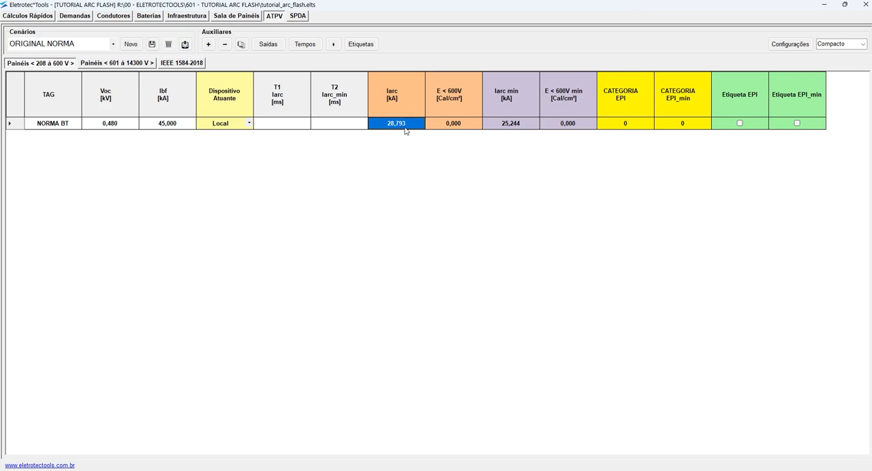
# - Switch to the AutoCAD drawing TUTORIAL ARC FLASH and examine the Fuse2 curve's full arc current intersection
pyautogui.moveTo(521, 470)
pyautogui.click(522, 440)
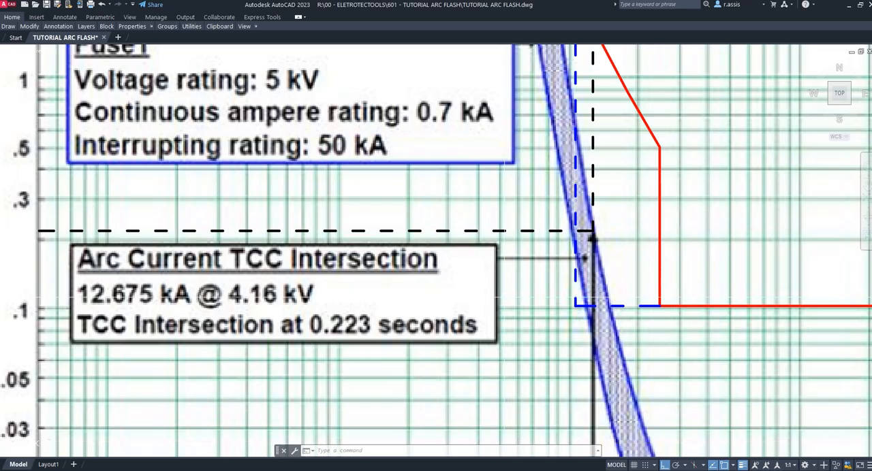
pyautogui.scroll(-10, 427, 217)
pyautogui.press('Escape')
pyautogui.press('Escape')
pyautogui.press('Escape')
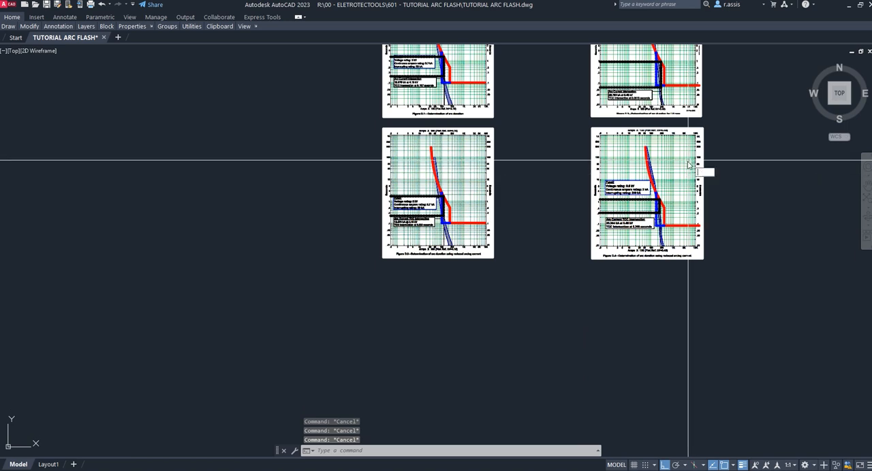
pyautogui.press('Return')
pyautogui.moveTo(746, 108); pyautogui.dragTo(583, 266)
pyautogui.scroll(6, 516, 217)
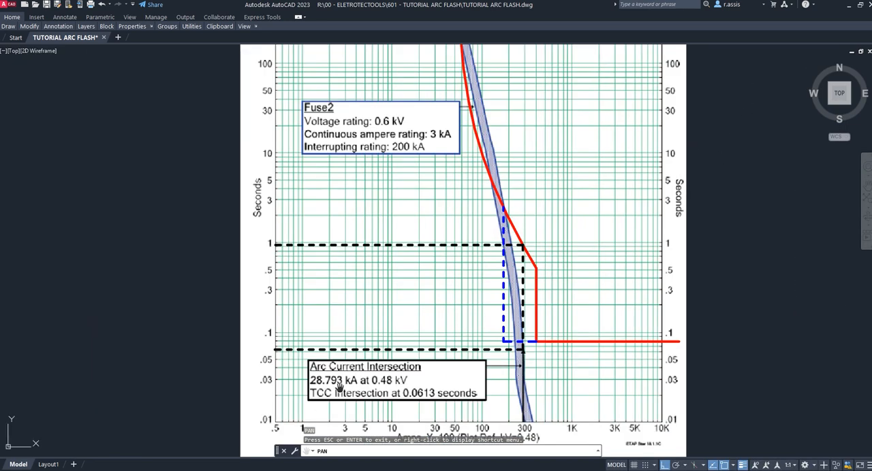
# - Examine the arc current intersection label in Figure D.3 to read the arc duration for the low-voltage case
pyautogui.press('Escape')
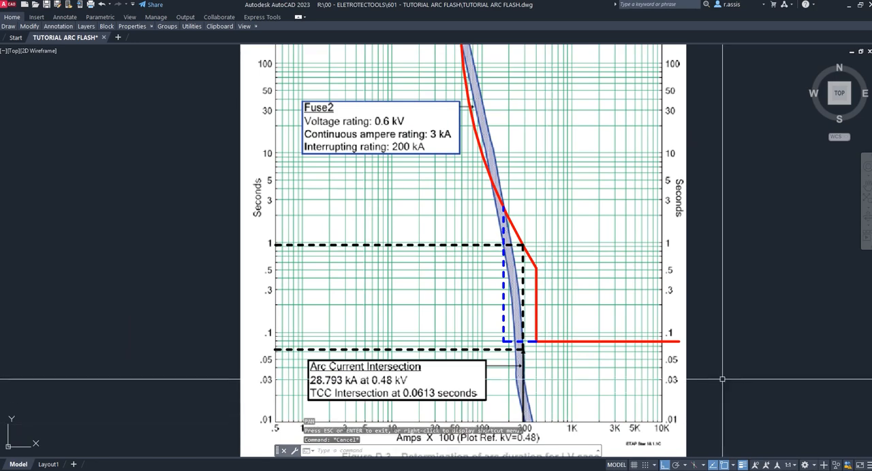
pyautogui.scroll(-1, 274, 192)
pyautogui.middleClick(335, 229)
pyautogui.middleClick(335, 229)
pyautogui.scroll(8, 335, 229)
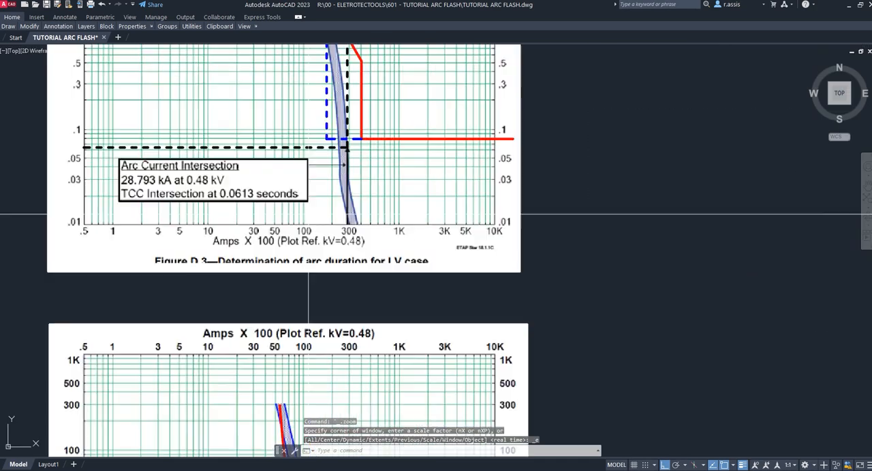
pyautogui.write('p')
pyautogui.press('Return')
pyautogui.moveTo(694, 244); pyautogui.dragTo(788, 302)
pyautogui.press('Return')
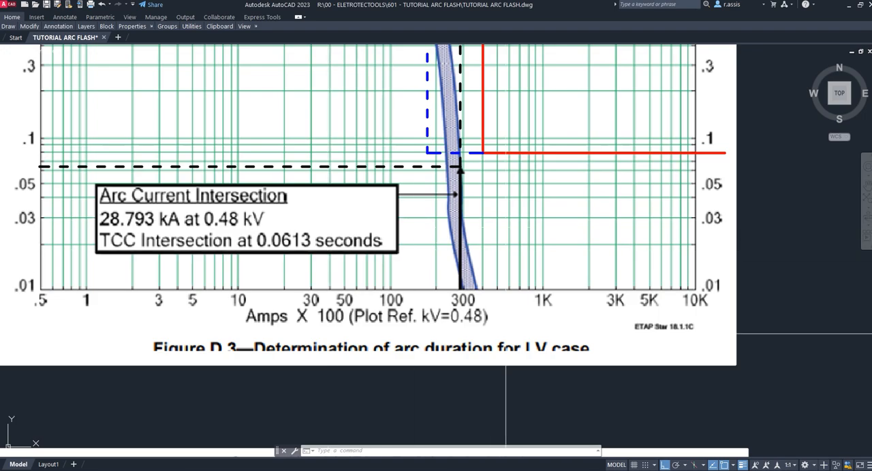
# - Switch to Eletrotec Tools and set the NORMA BT item's T1 Iarc time to 61.3 ms
pyautogui.hotkey('alt', 'Tab')
pyautogui.click(291, 125)
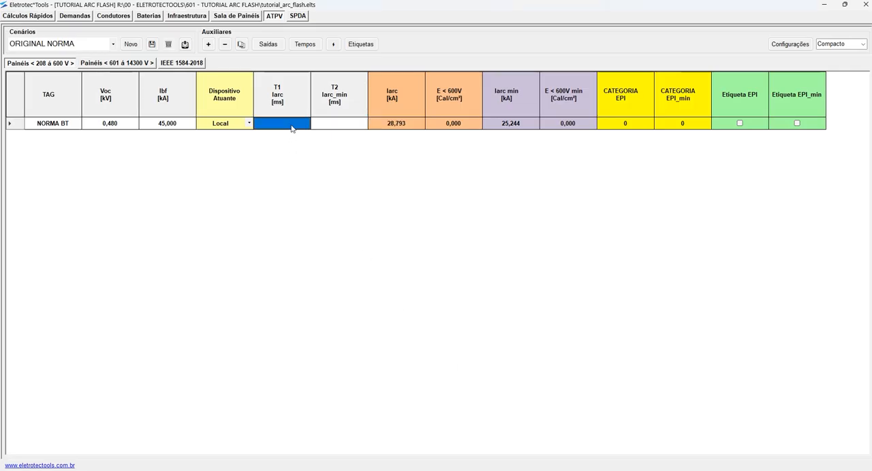
pyautogui.write('61,3')
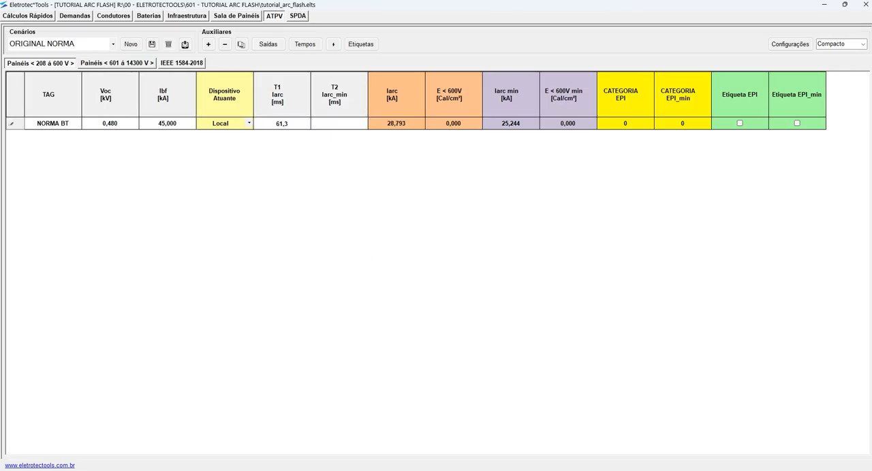
pyautogui.press('Return')
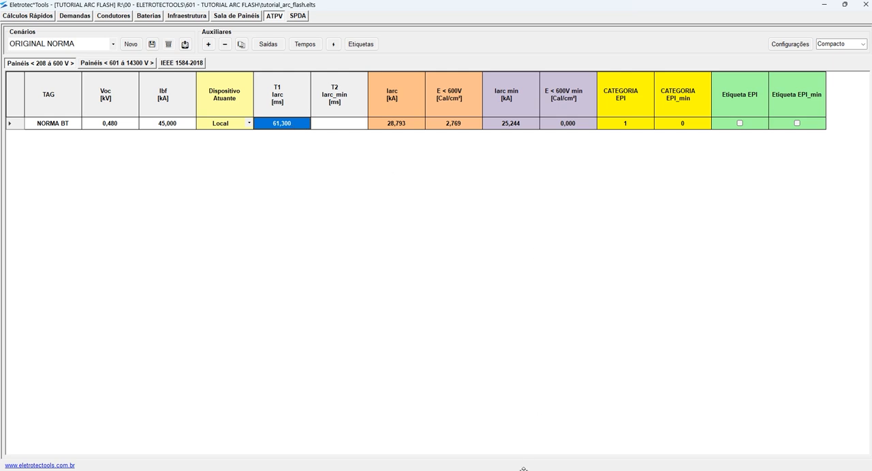
# - Compare the AutoCAD drawing's second fuse curve intersection, its current and time, with the NORMA BT item's Iarc min in Eletrotec Tools
pyautogui.hotkey('alt', 'Tab')
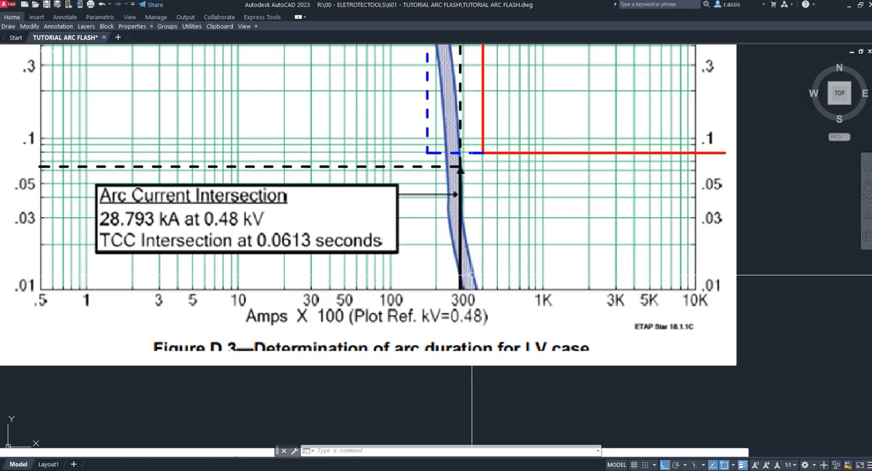
pyautogui.scroll(-4, 532, 310)
pyautogui.scroll(6, 594, 376)
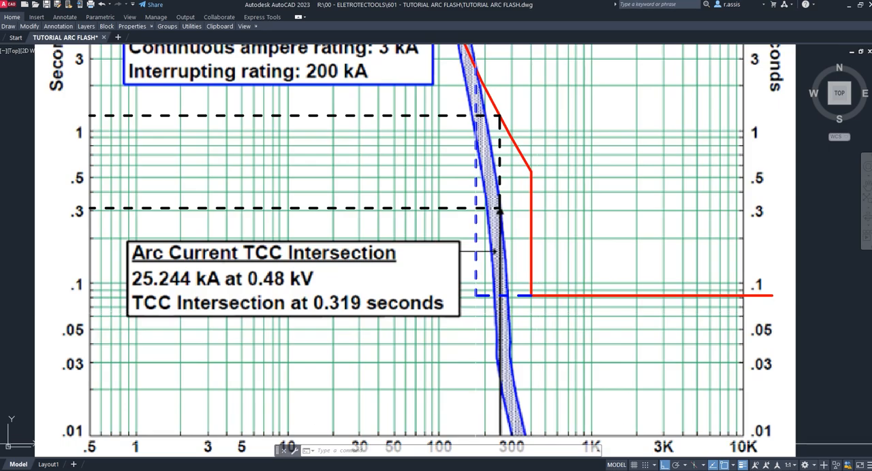
pyautogui.hotkey('alt', 'Tab')
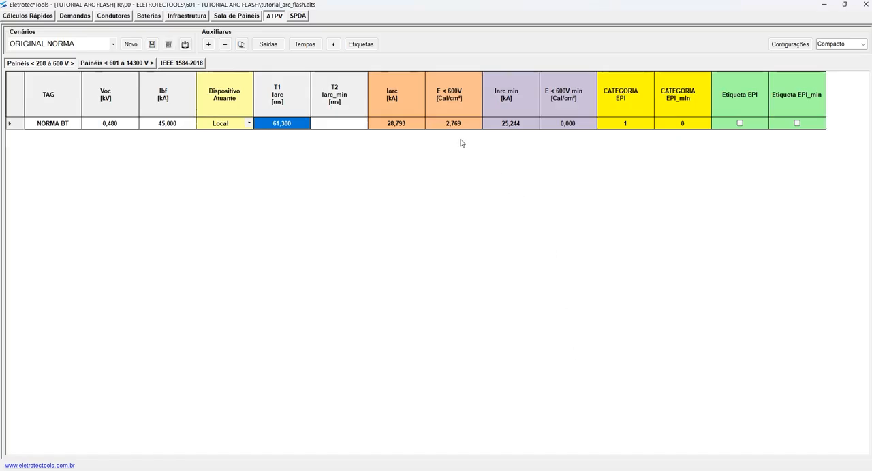
pyautogui.click(522, 125)
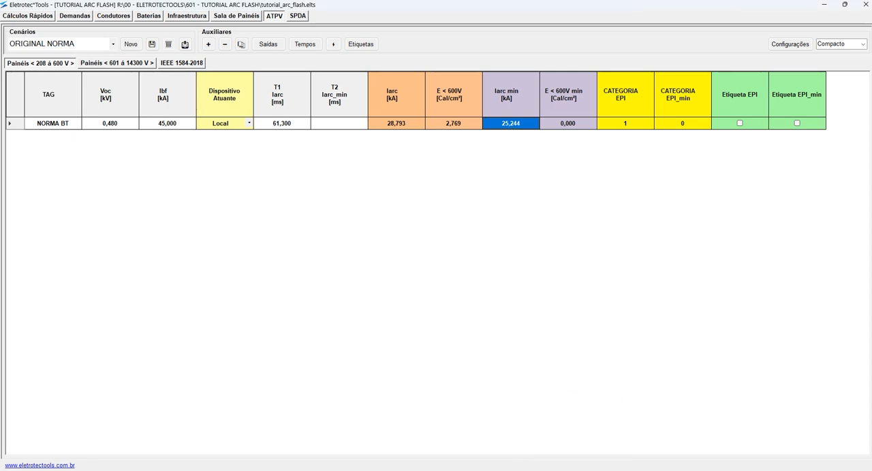
pyautogui.moveTo(560, 470)
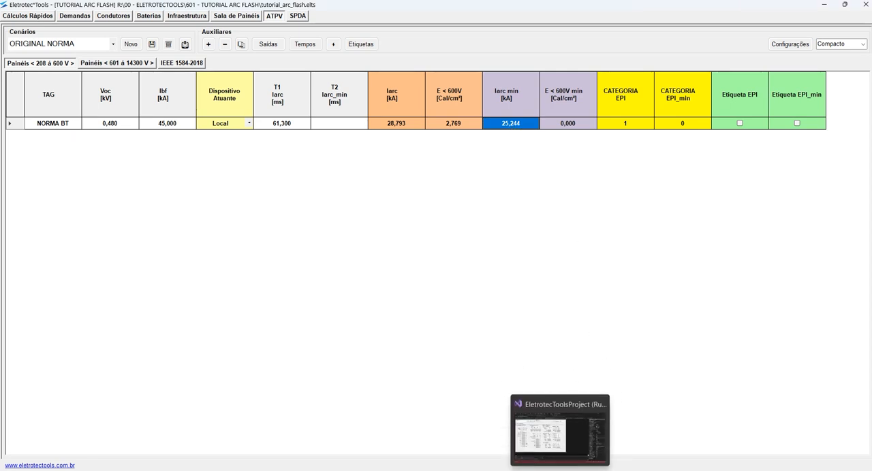
pyautogui.click(538, 470)
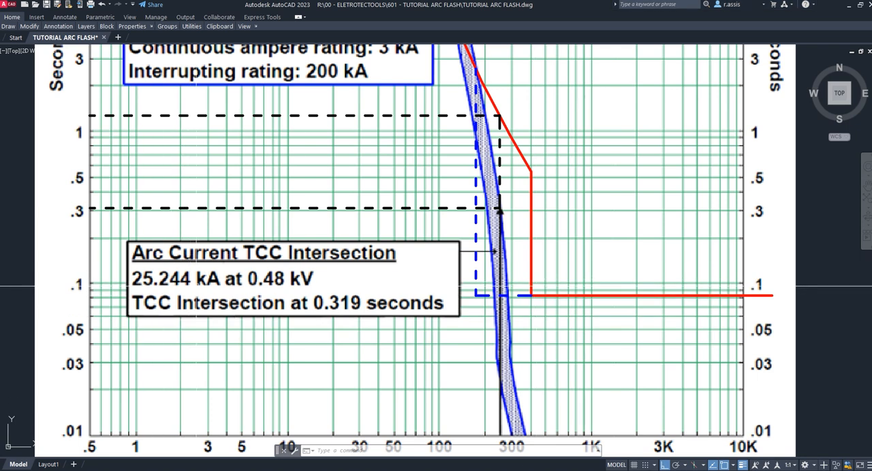
pyautogui.click(569, 470)
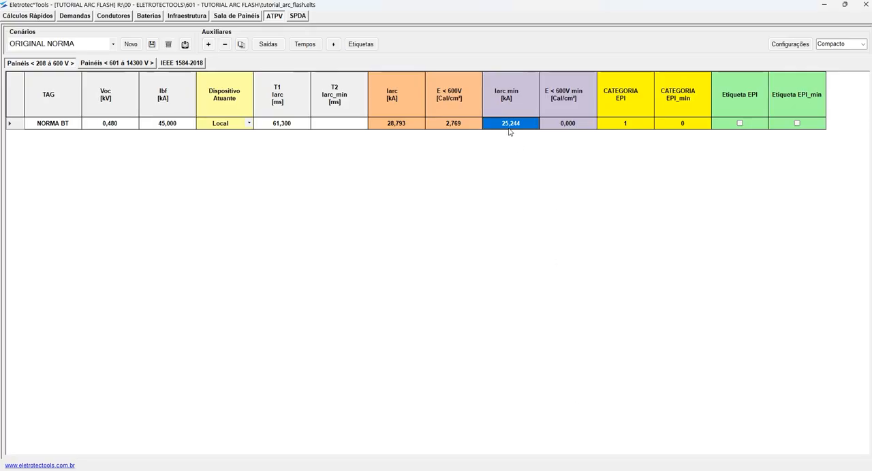
pyautogui.click(571, 470)
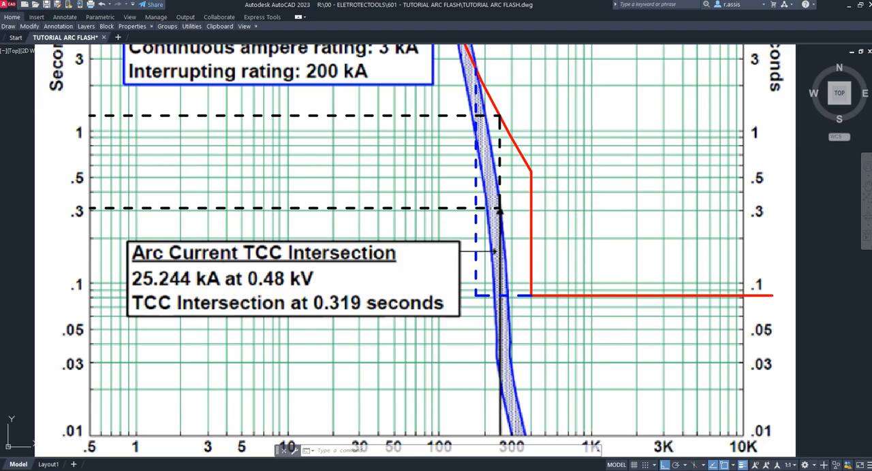
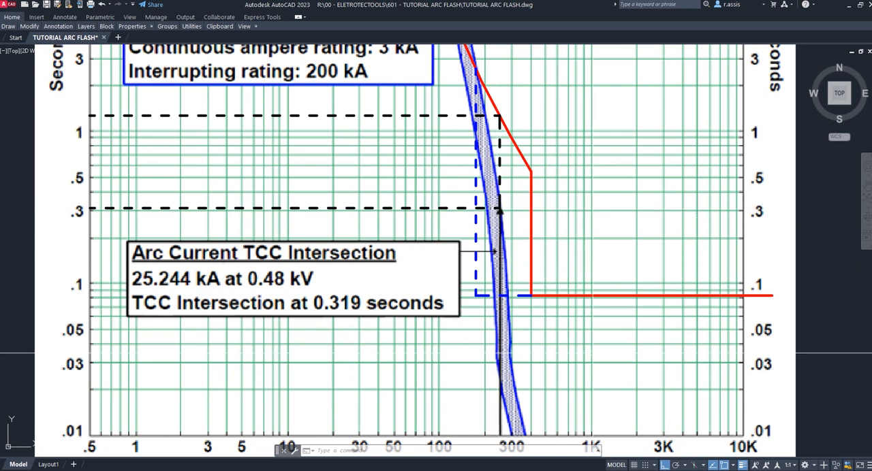
# - Switch to Eletrotec Tools, set the NORMA BT item's T2 Iarc_min time to 319 ms and check it against the AutoCAD curve
pyautogui.hotkey('alt', 'Tab')
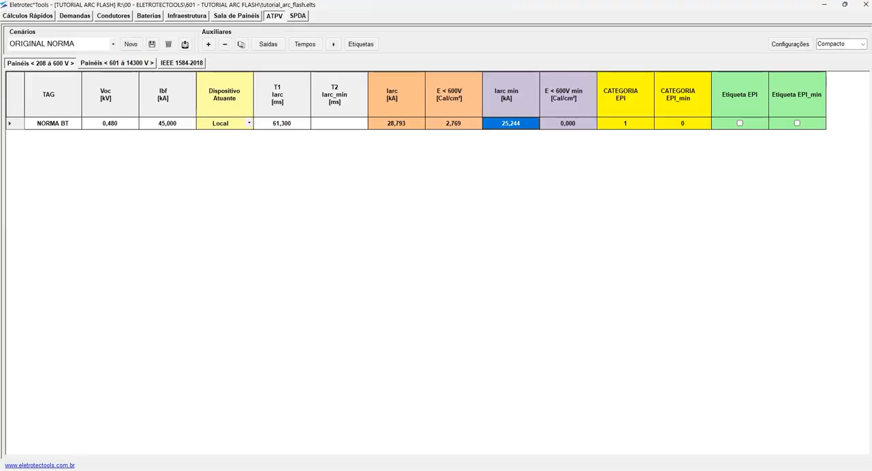
pyautogui.click(332, 123)
pyautogui.write('3')
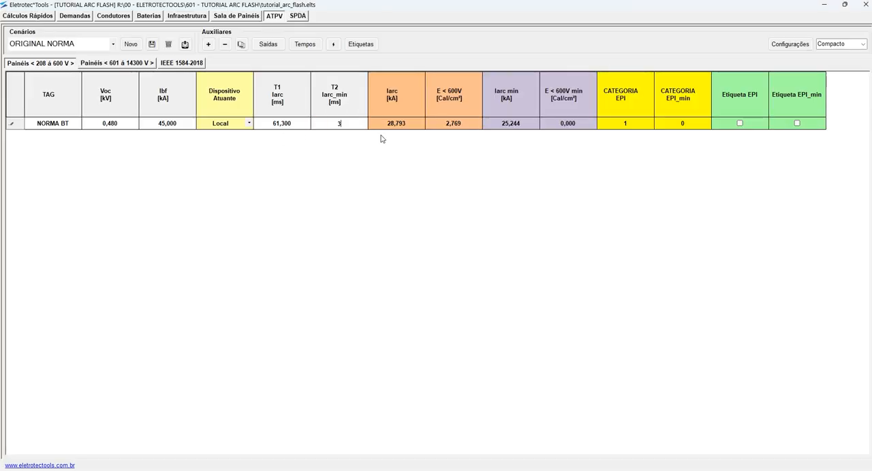
pyautogui.write('19')
pyautogui.press('Return')
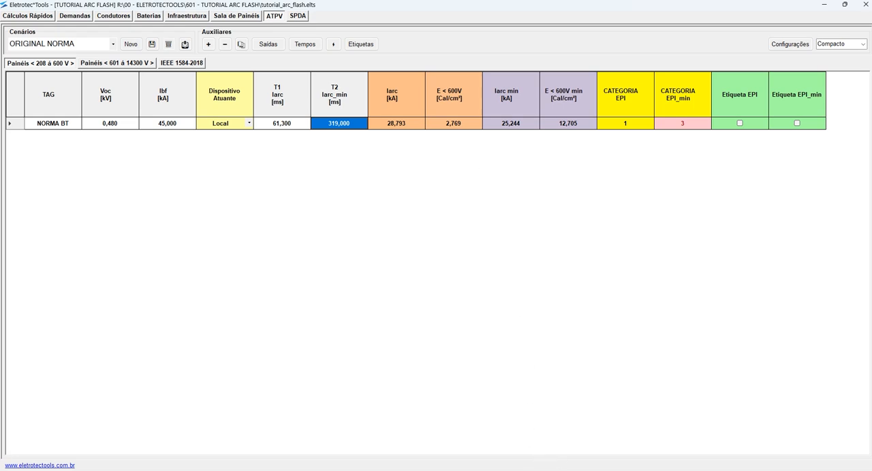
pyautogui.hotkey('alt', 'Tab')
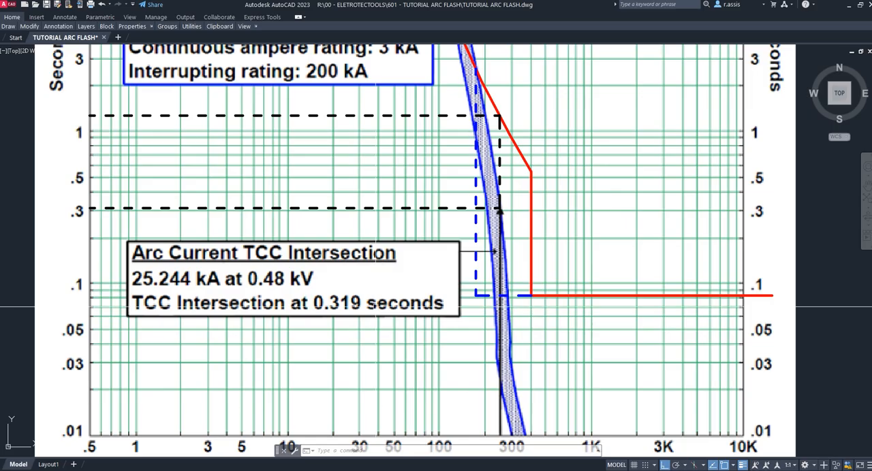
pyautogui.hotkey('alt', 'Tab')
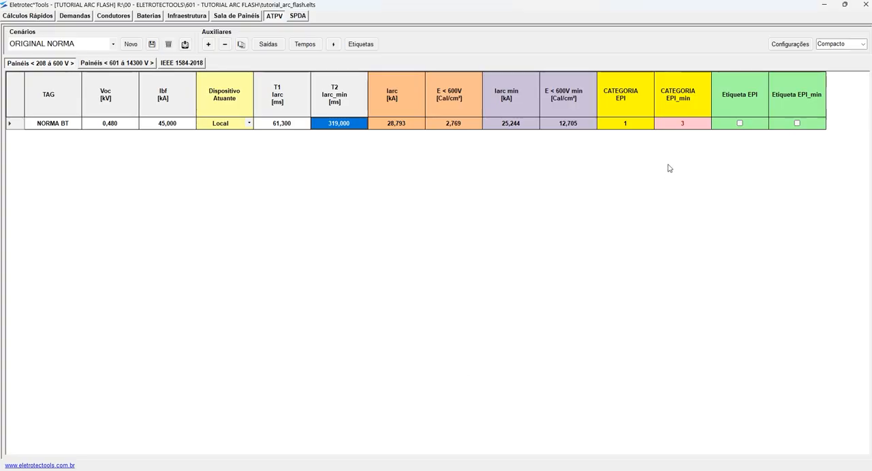
# - Show all calculation columns with the Total view, review the NORMA BT item's intermediate factors and results, and restore the Compacto view
pyautogui.click(862, 44)
pyautogui.click(845, 58)
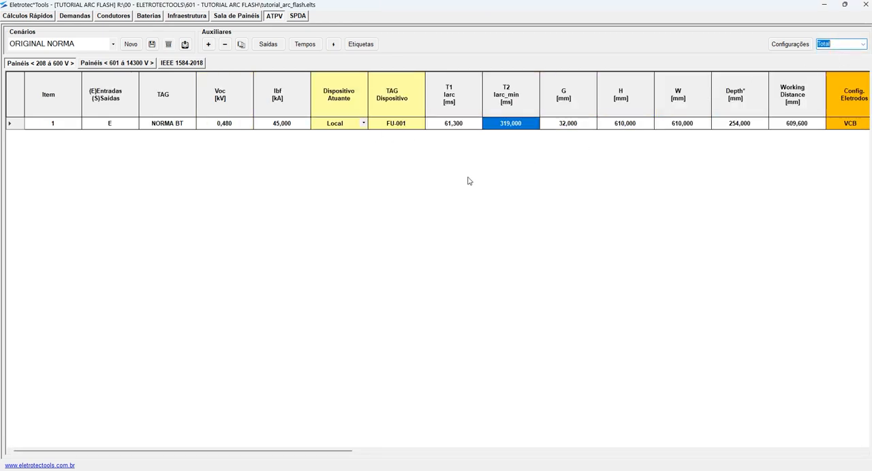
pyautogui.hscroll(10, 273, 145)
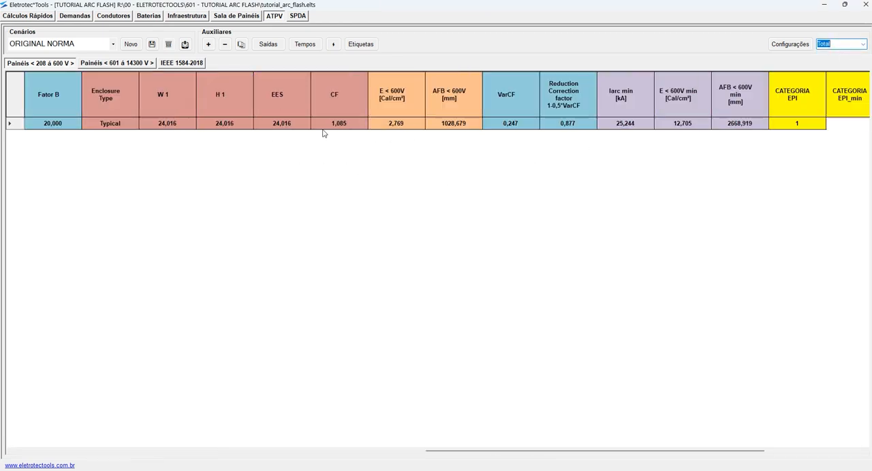
pyautogui.hscroll(1, 368, 129)
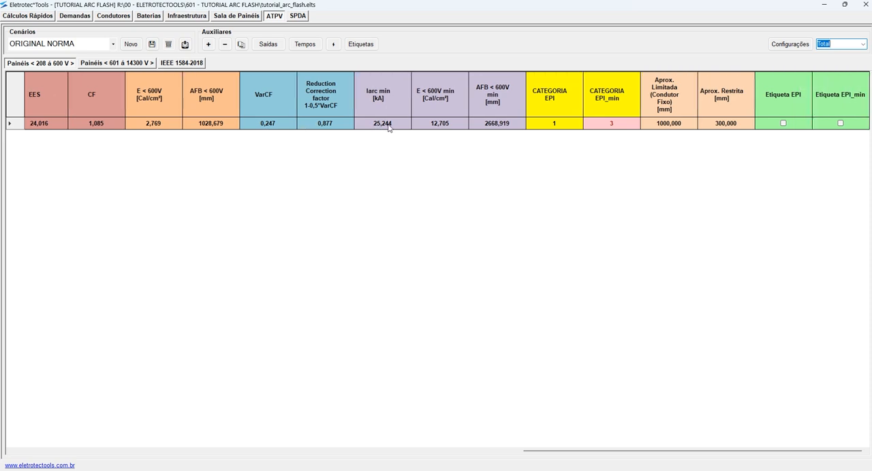
pyautogui.hscroll(-5, 590, 148)
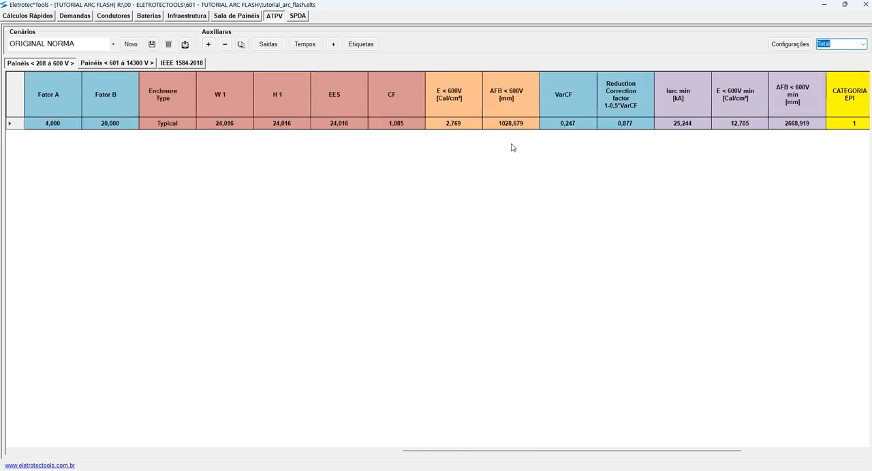
pyautogui.hscroll(-10, 514, 146)
pyautogui.hscroll(10, 513, 147)
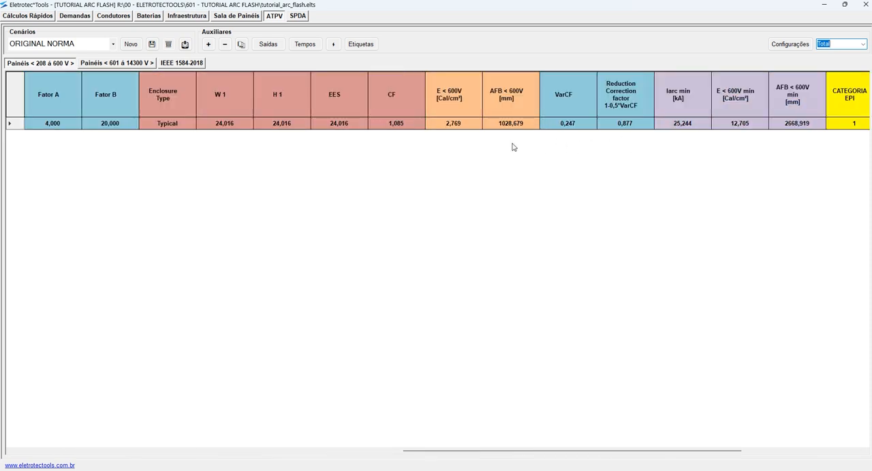
pyautogui.click(863, 43)
pyautogui.click(837, 66)
pyautogui.click(554, 163)
# - Compare the CATEGORIA EPI and CATEGORIA EPI_min values of the NORMA BT item with those of the NORMA MT item
pyautogui.click(677, 124)
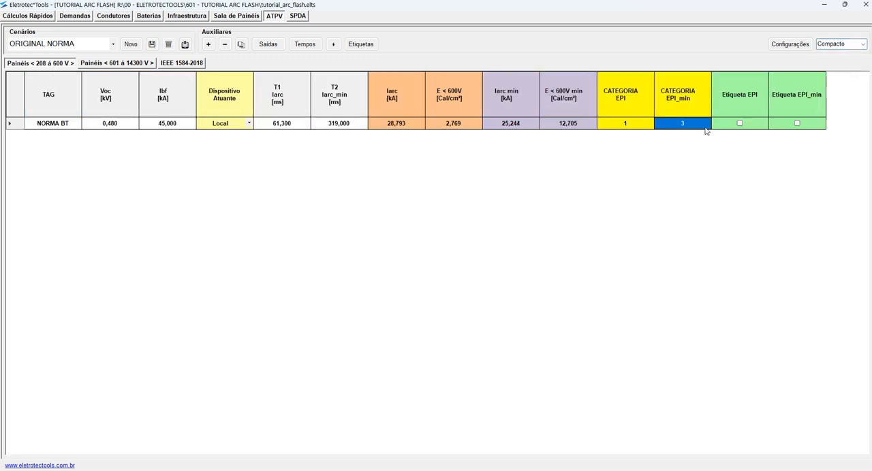
pyautogui.click(641, 124)
pyautogui.click(117, 63)
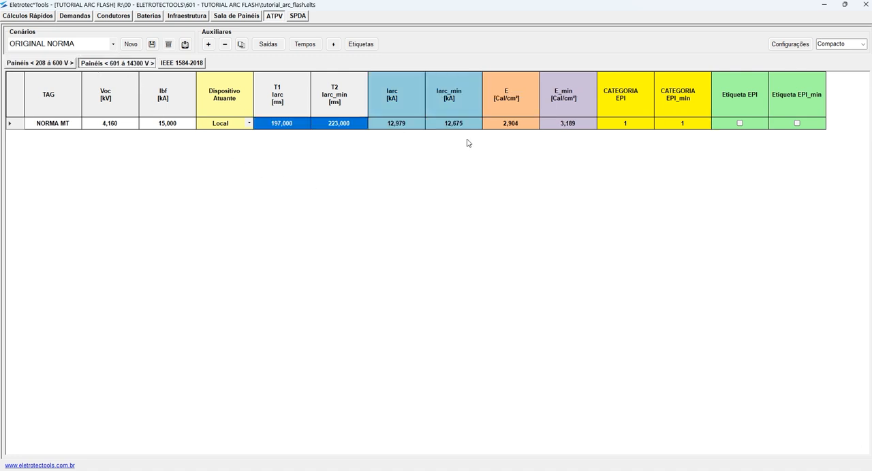
pyautogui.moveTo(631, 125); pyautogui.dragTo(673, 125)
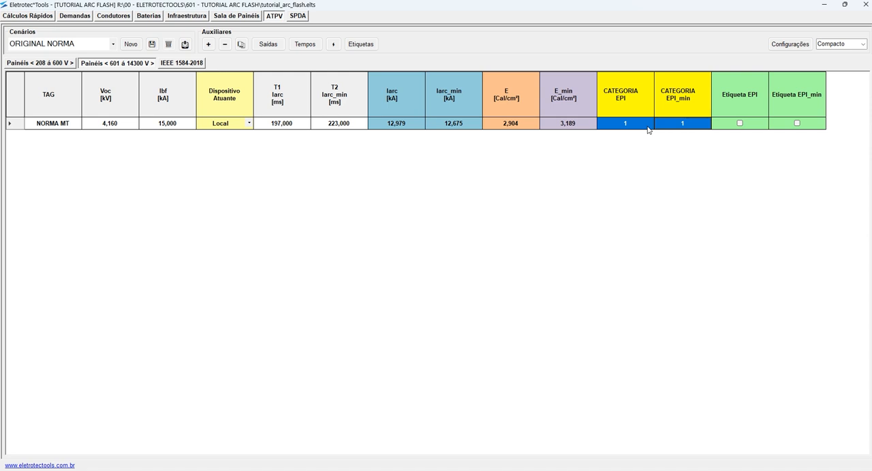
# - Return to the 208–600 V panels, mark Etiqueta EPI for the NORMA BT item, and replace that choice with Etiqueta EPI_min
pyautogui.click(63, 67)
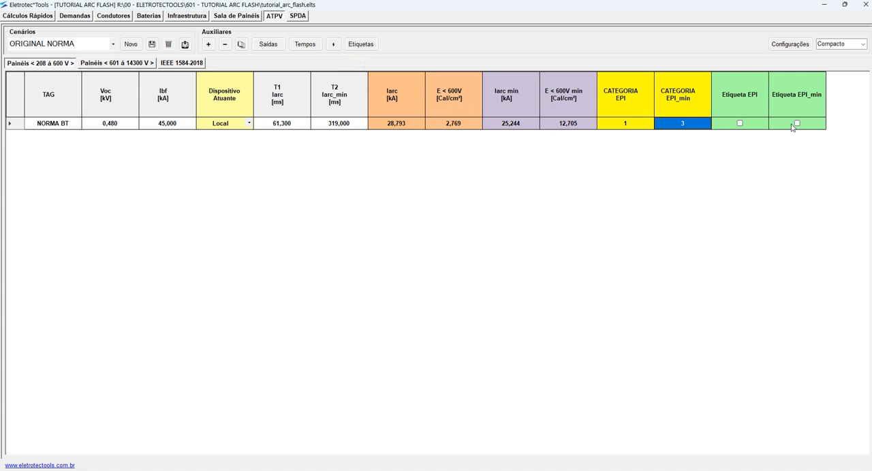
pyautogui.click(739, 123)
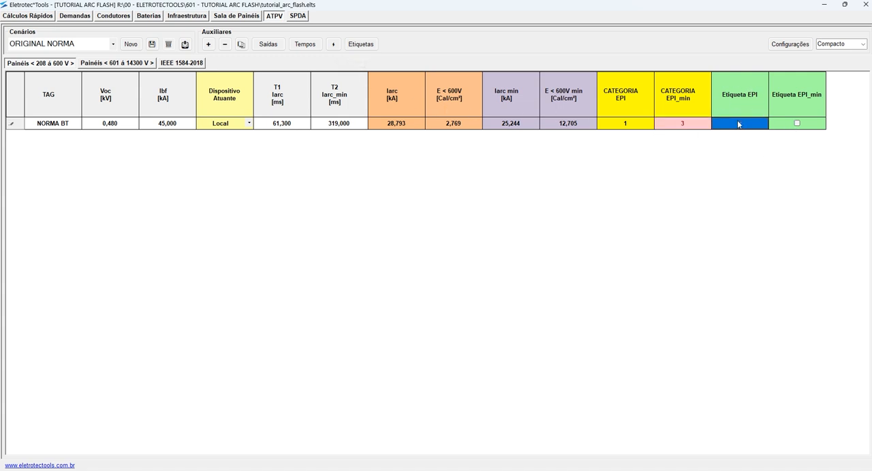
pyautogui.click(469, 126)
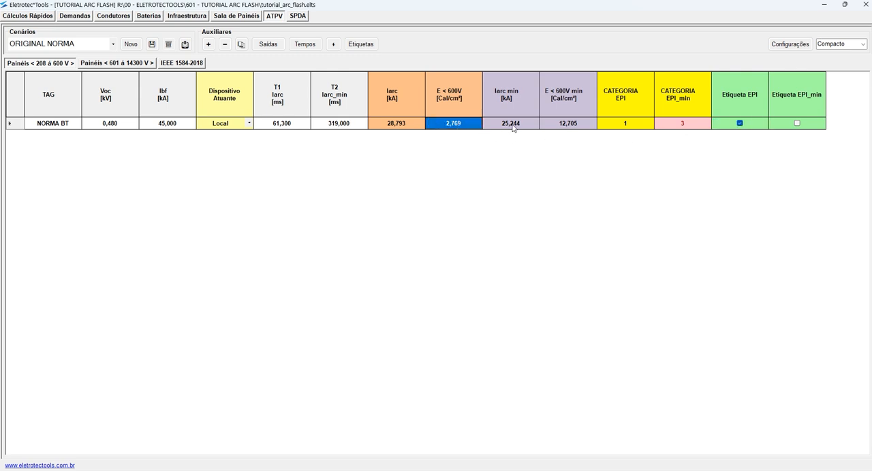
pyautogui.click(797, 124)
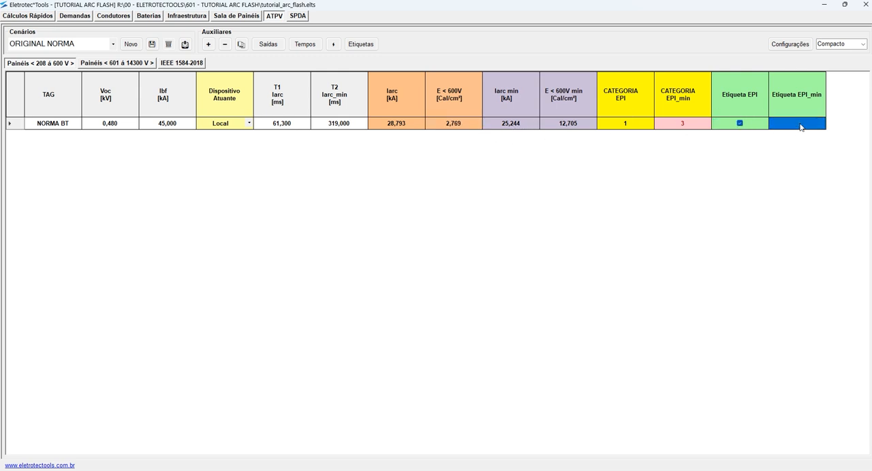
pyautogui.click(740, 123)
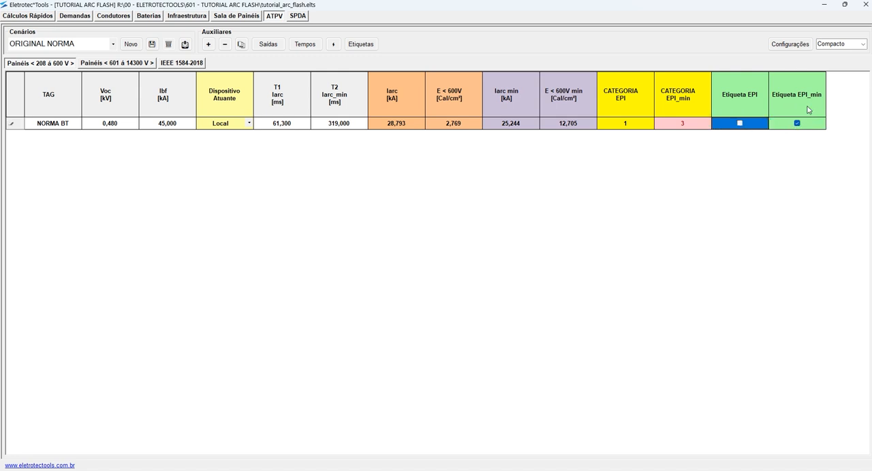
# - Compare the NORMA BT item's incident energy at full arcing current with its incident energy at minimum arcing current
pyautogui.click(464, 130)
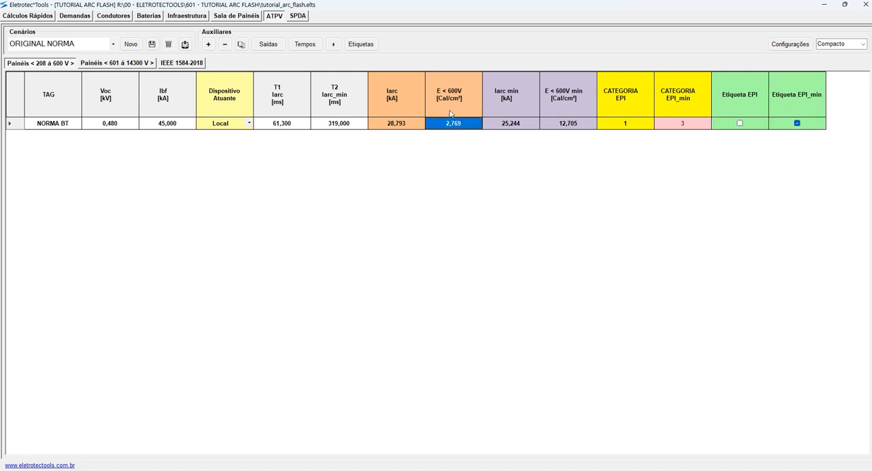
pyautogui.click(574, 126)
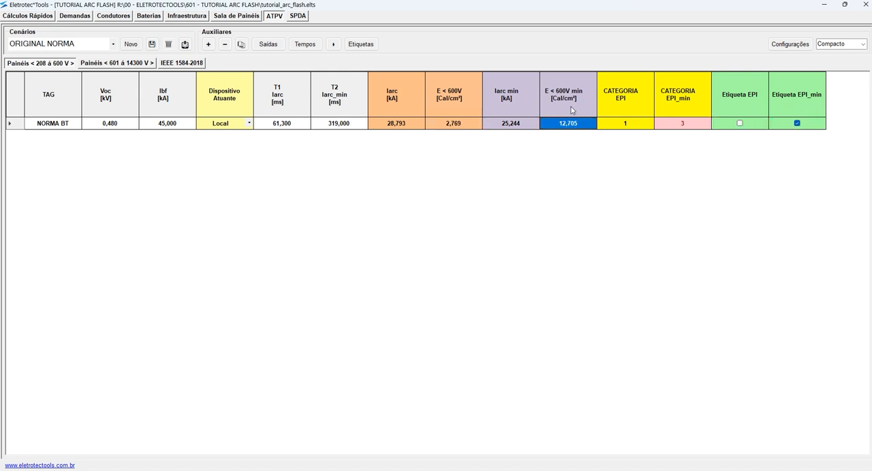
pyautogui.click(506, 126)
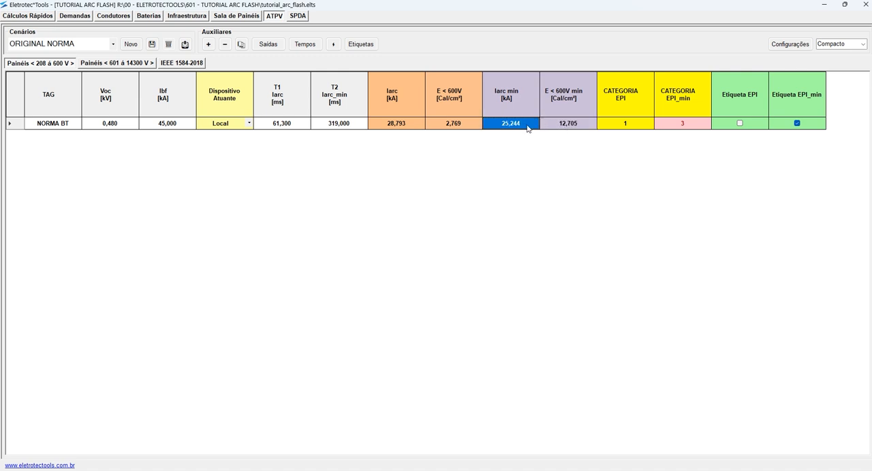
pyautogui.click(573, 127)
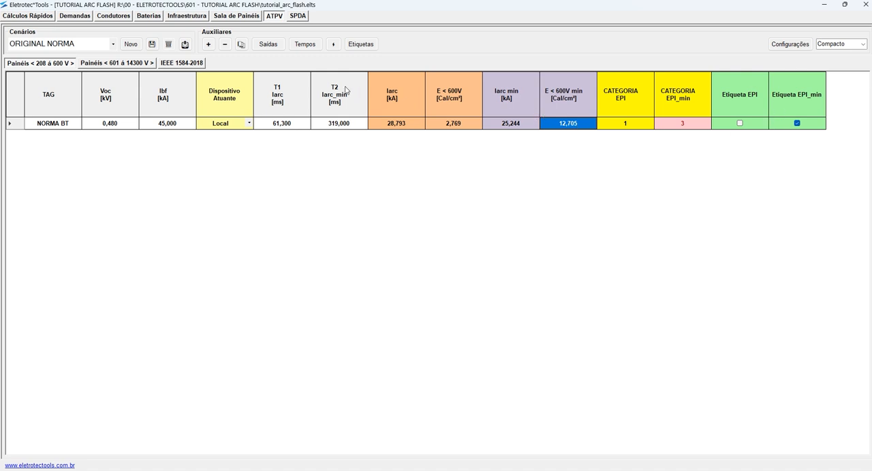
# - Alternate the NORMA BT item's label between Etiqueta EPI and Etiqueta EPI_min, and run the automatic label selection
pyautogui.click(740, 123)
pyautogui.click(797, 123)
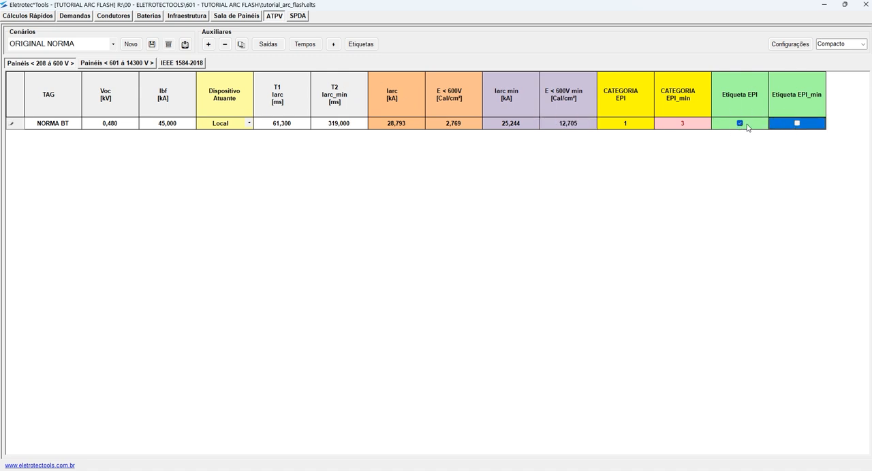
pyautogui.click(798, 123)
pyautogui.click(333, 44)
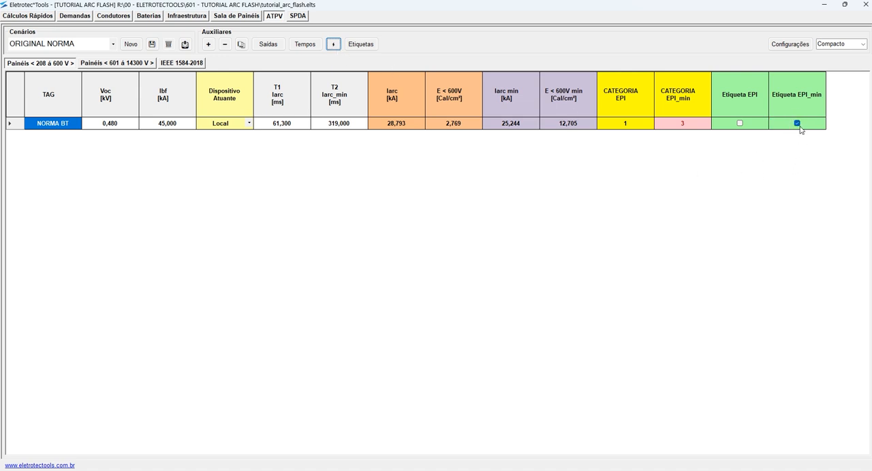
# - Rerun the automatic label selection for the NORMA BT item and check the NORMA MT item's label marks in the 601–14300 V panels
pyautogui.click(569, 126)
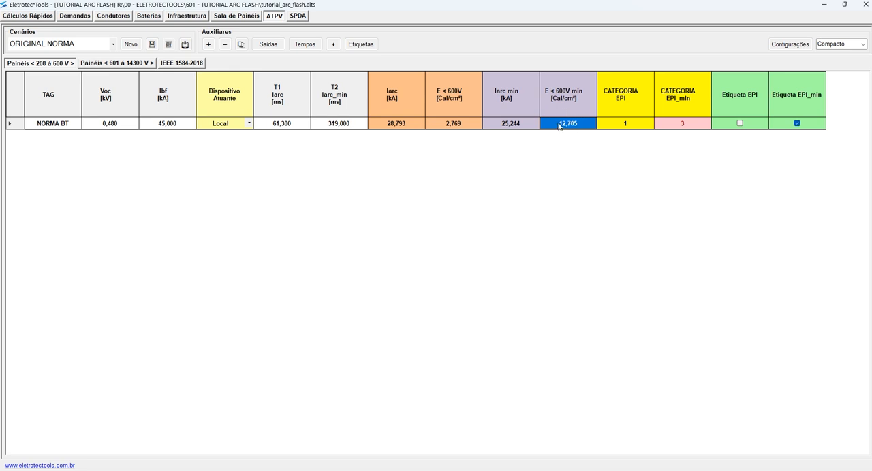
pyautogui.click(509, 125)
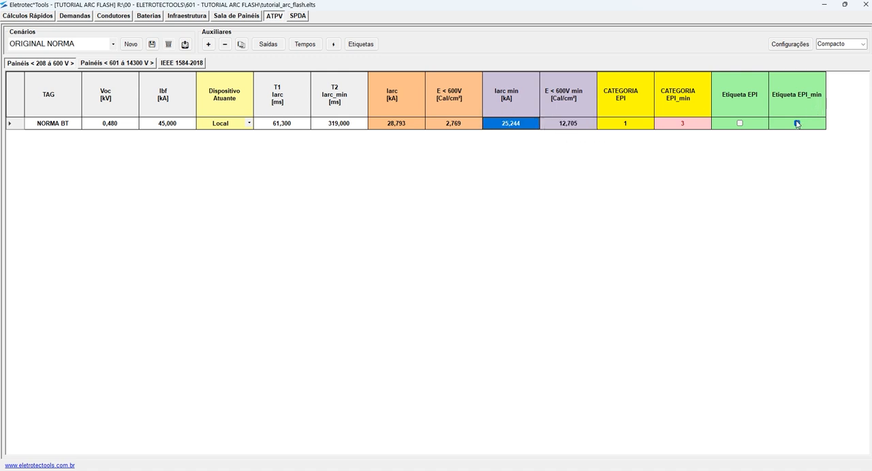
pyautogui.click(333, 43)
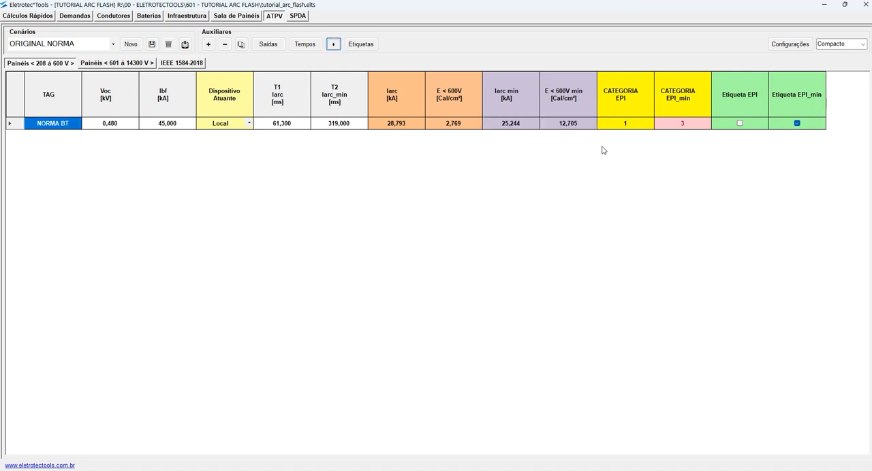
pyautogui.click(139, 63)
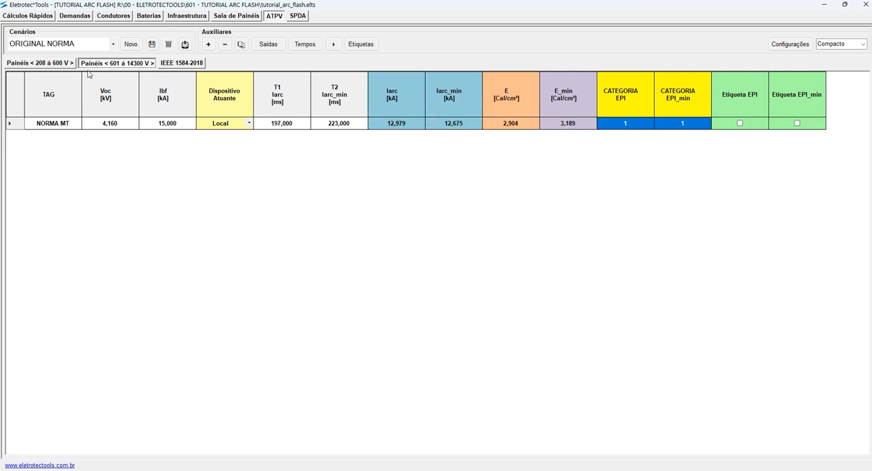
pyautogui.click(58, 64)
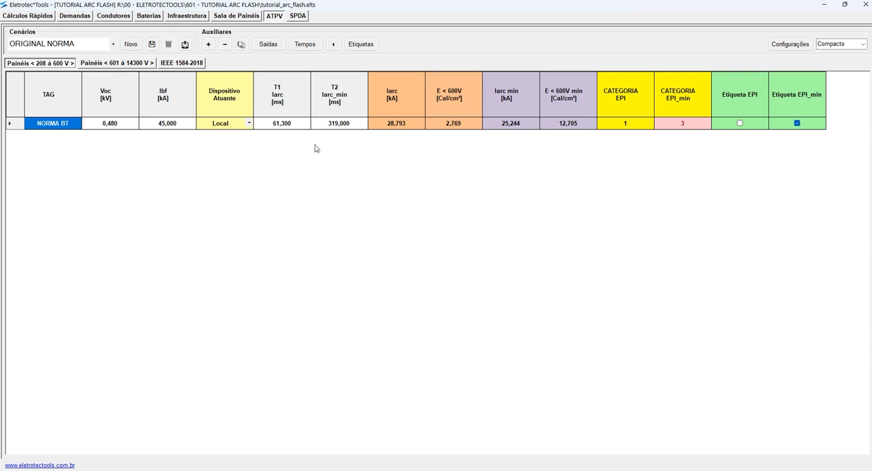
# - Switch to the AutoCAD drawing, examine Fuse1's curve and arc current intersection in Figure D.1, and return to Eletrotec Tools
pyautogui.hotkey('alt', 'Tab')
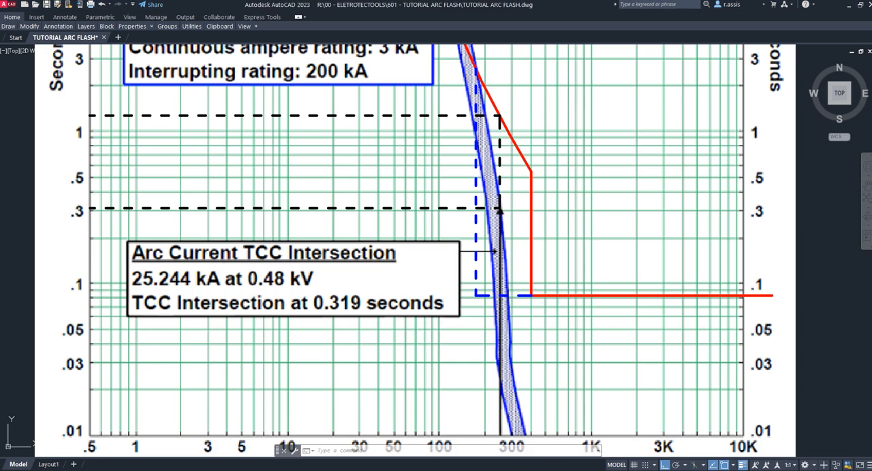
pyautogui.scroll(-5, 671, 282)
pyautogui.scroll(-2, 665, 203)
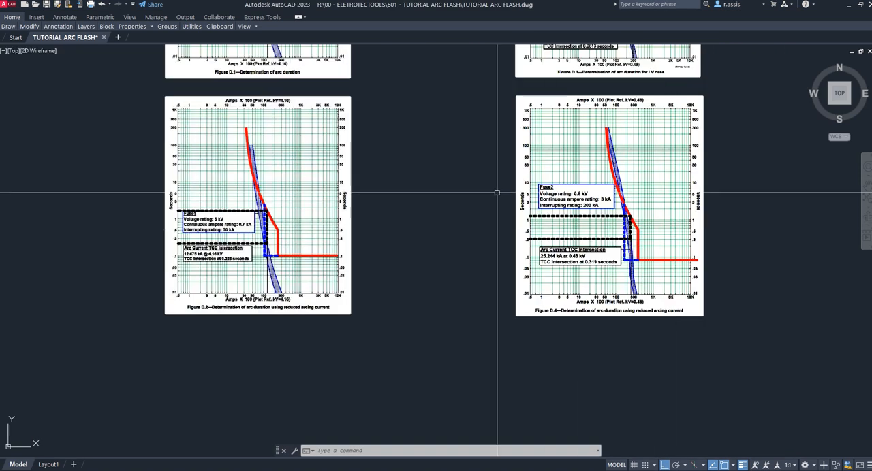
pyautogui.write('p')
pyautogui.press('Return')
pyautogui.moveTo(462, 127); pyautogui.dragTo(481, 342)
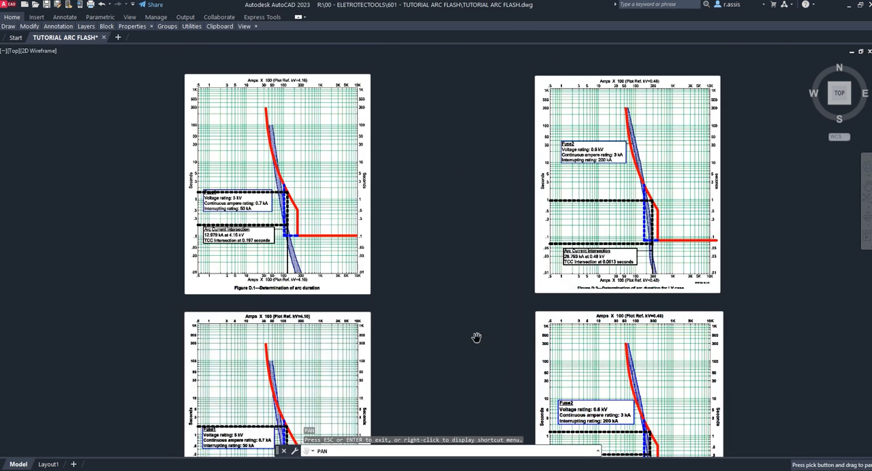
pyautogui.scroll(4, 306, 222)
pyautogui.press('Escape')
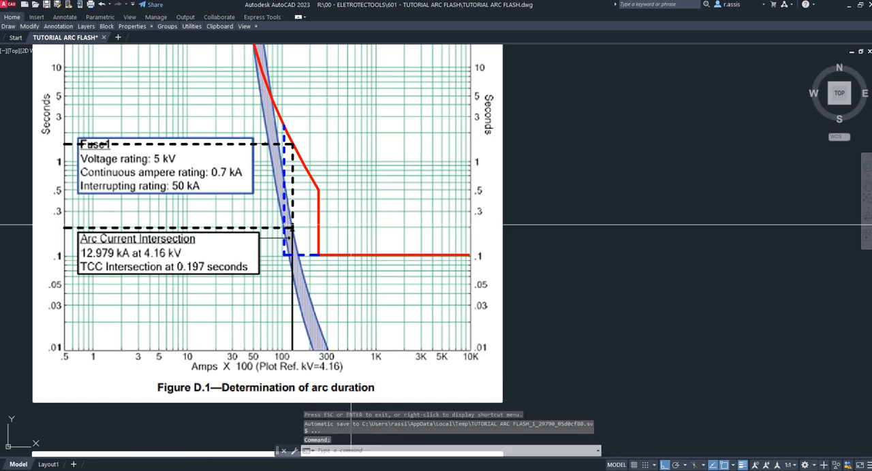
pyautogui.scroll(-6, 535, 232)
pyautogui.scroll(6, 472, 215)
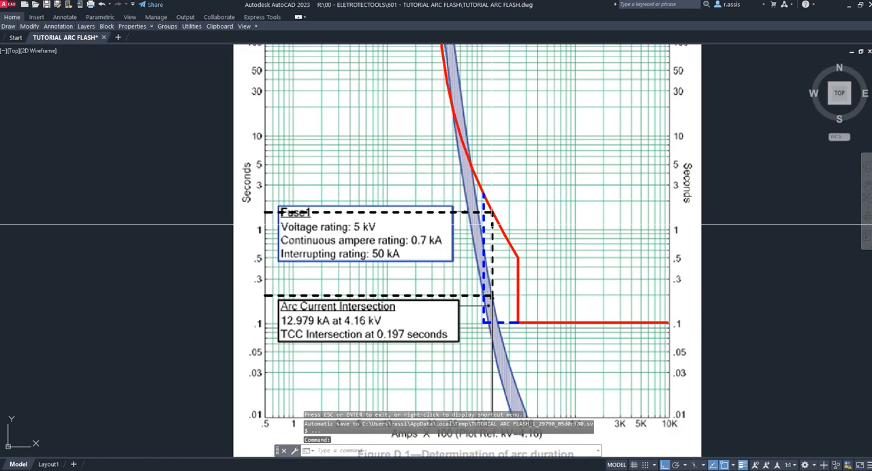
pyautogui.click(506, 237)
pyautogui.press('Escape')
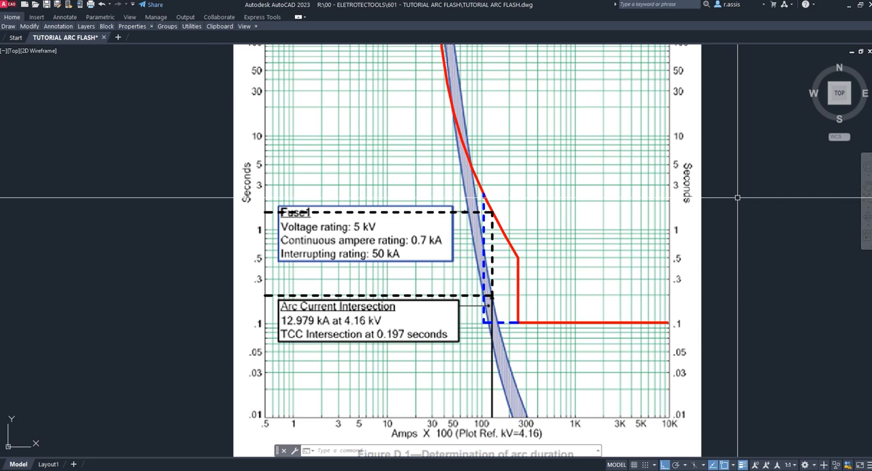
pyautogui.hotkey('alt', 'Tab')
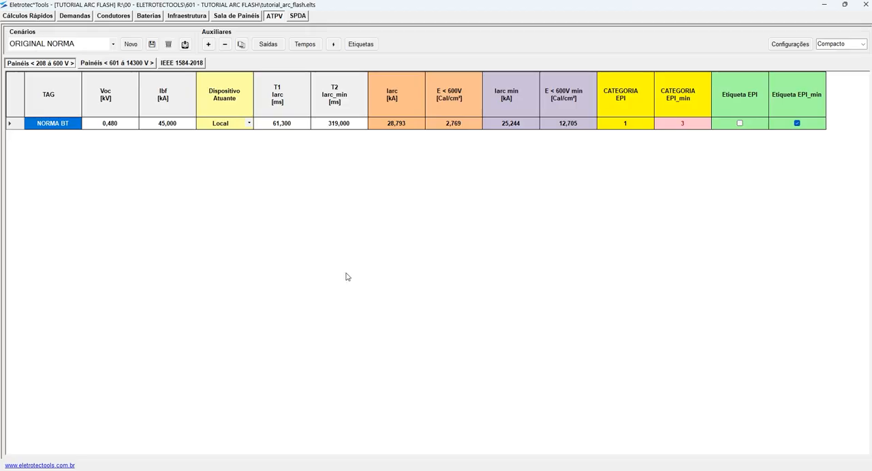
# - Show the Total column set and review the NORMA BT item's enclosure width, depth and working distance
pyautogui.click(856, 44)
pyautogui.click(827, 53)
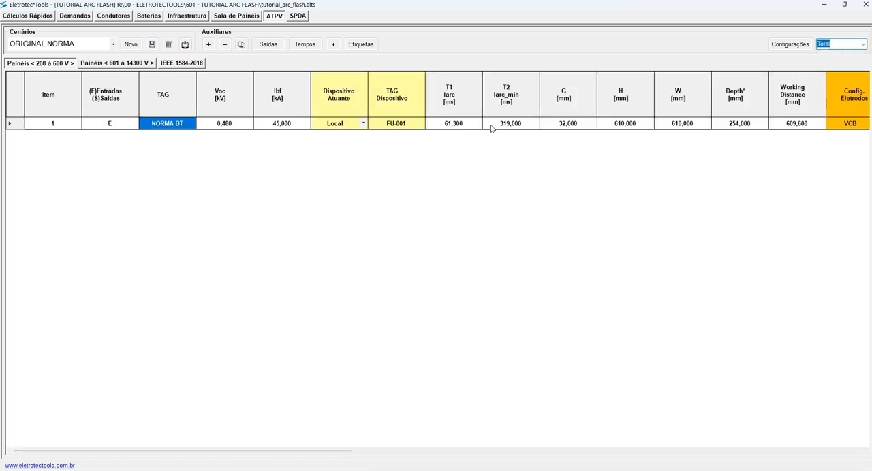
pyautogui.moveTo(465, 124); pyautogui.dragTo(683, 123)
pyautogui.moveTo(788, 124); pyautogui.dragTo(687, 123)
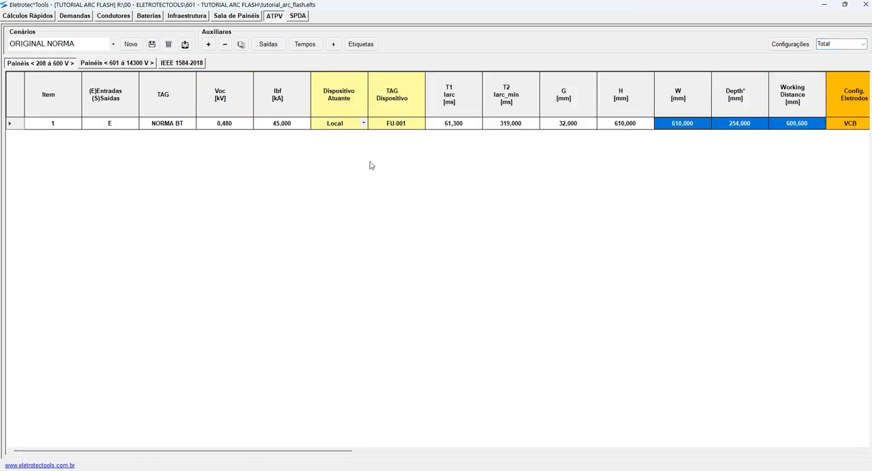
pyautogui.moveTo(315, 454); pyautogui.dragTo(333, 454)
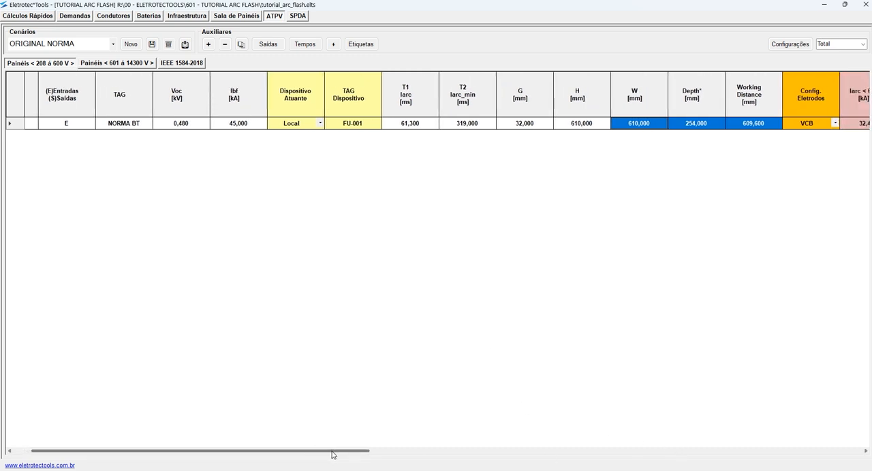
# - Duplicate the NORMA BT item in the 208–600 V panels and the NORMA MT item in the 601–14300 V panels
pyautogui.click(235, 127)
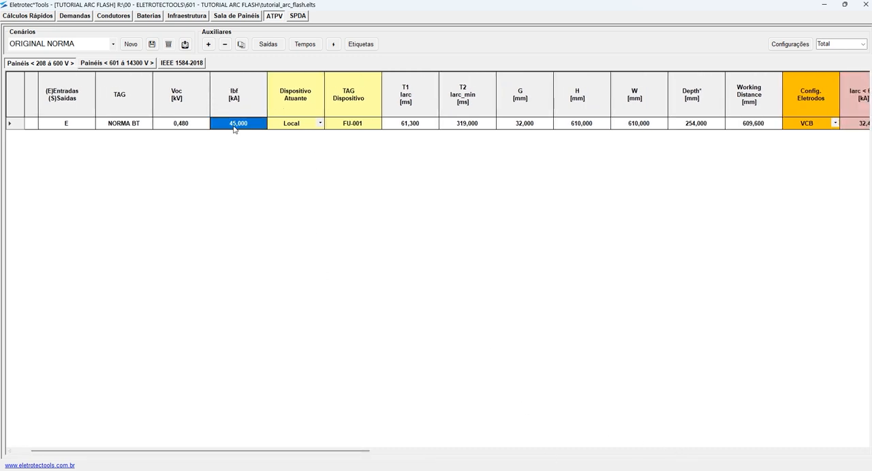
pyautogui.click(242, 45)
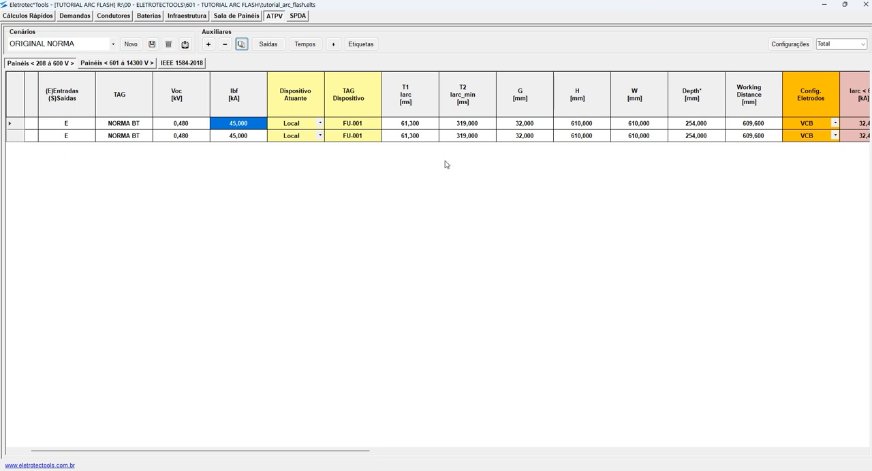
pyautogui.click(107, 64)
pyautogui.click(211, 124)
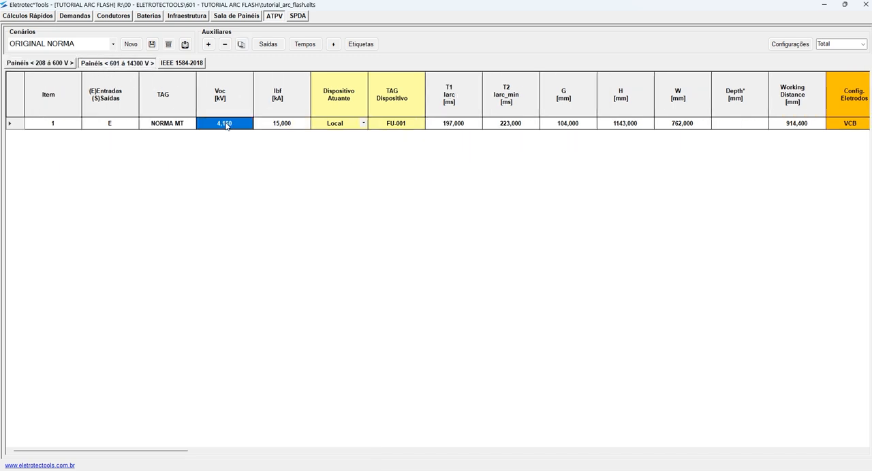
pyautogui.click(242, 45)
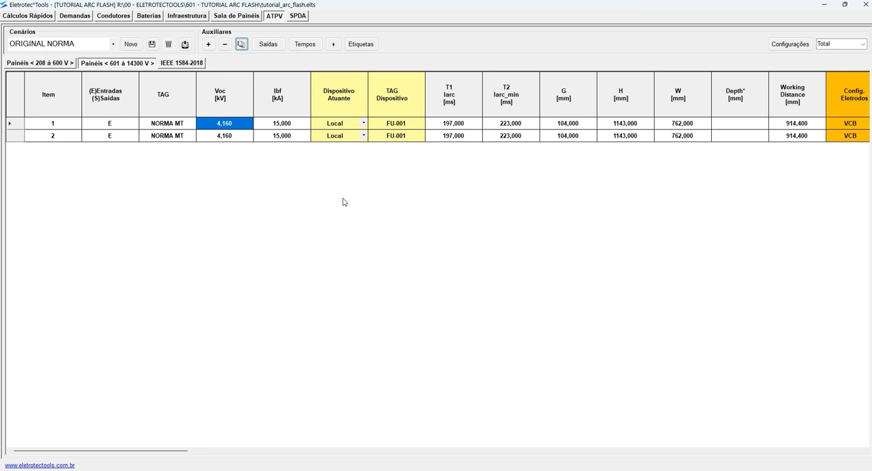
# - Set the duplicated NORMA MT item's electrode configuration to HCB and check its Iarc and Iarc_min
pyautogui.hscroll(5, 343, 200)
pyautogui.click(364, 135)
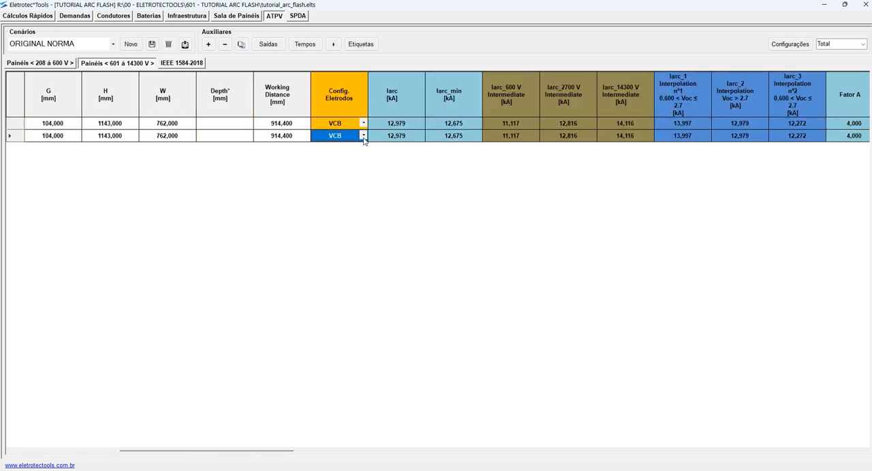
pyautogui.click(363, 135)
pyautogui.click(331, 161)
pyautogui.click(441, 137)
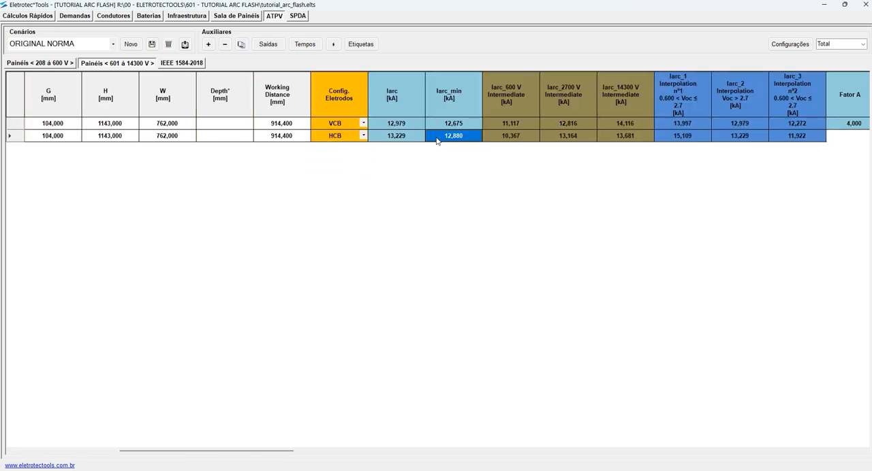
pyautogui.click(404, 136)
pyautogui.moveTo(403, 138); pyautogui.dragTo(452, 139)
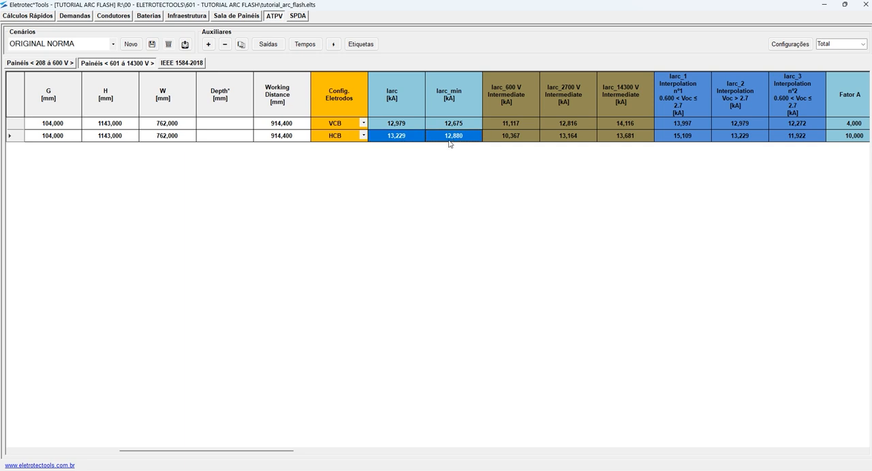
# - Set the electrode configuration of the duplicated NORMA BT item in the 208–600 V panels to HCB
pyautogui.hscroll(-8, 231, 366)
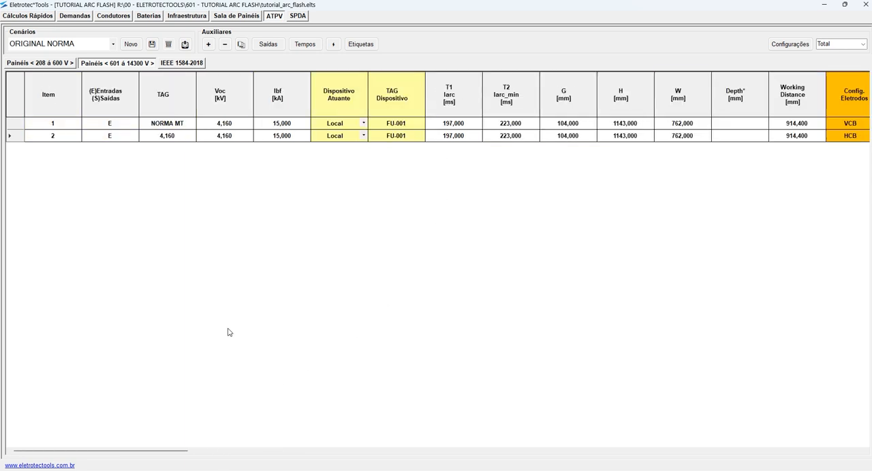
pyautogui.click(69, 61)
pyautogui.hscroll(6, 537, 180)
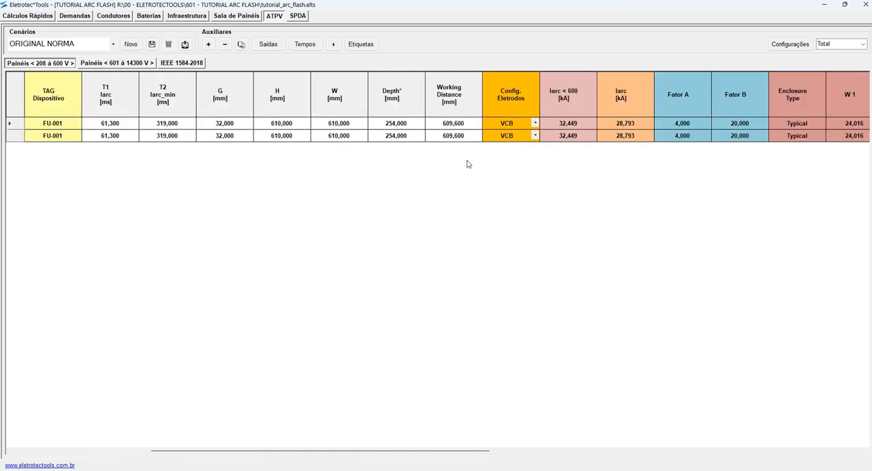
pyautogui.click(532, 139)
pyautogui.click(534, 136)
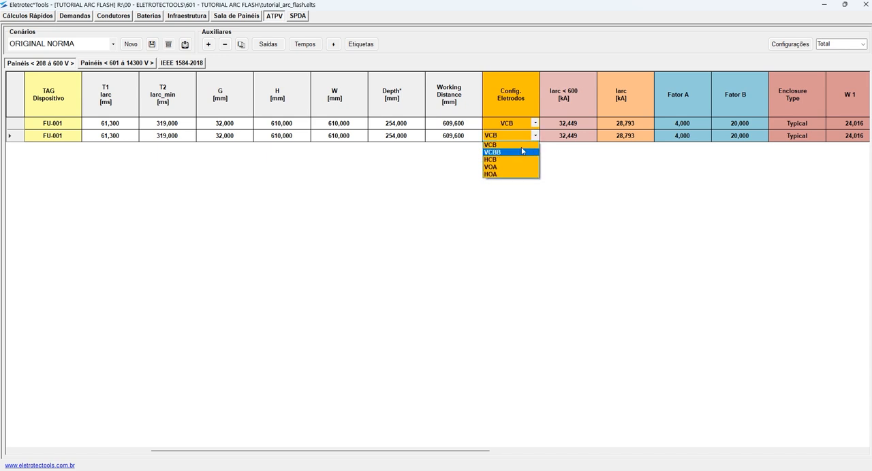
pyautogui.click(508, 162)
pyautogui.click(580, 139)
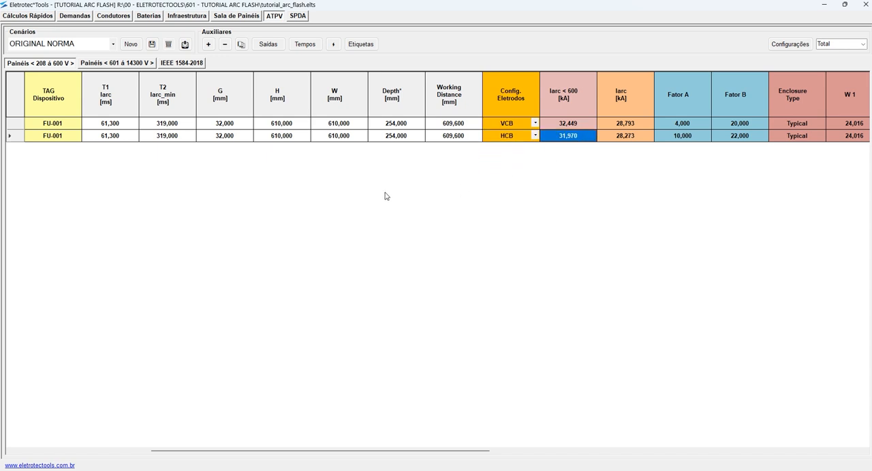
# - Compare the HCB NORMA BT item's Iarc < 600 and Iarc values with those of the VCB item
pyautogui.hscroll(3, 385, 197)
pyautogui.moveTo(458, 140); pyautogui.dragTo(419, 138)
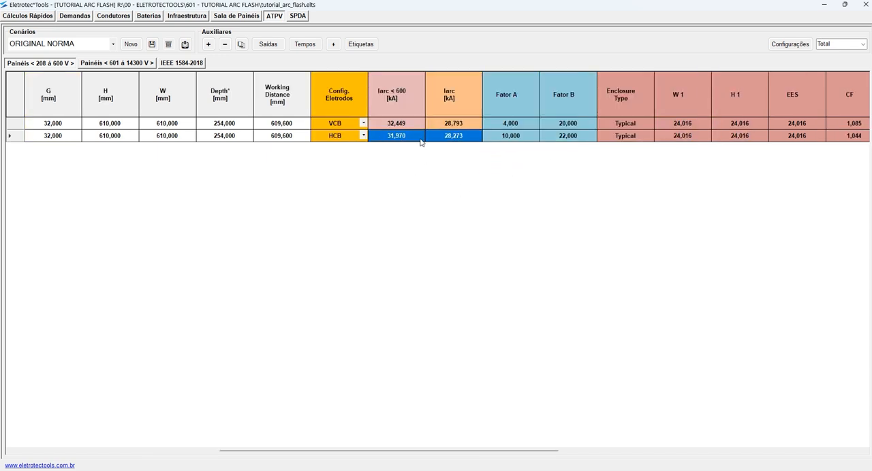
pyautogui.hscroll(-3, 204, 172)
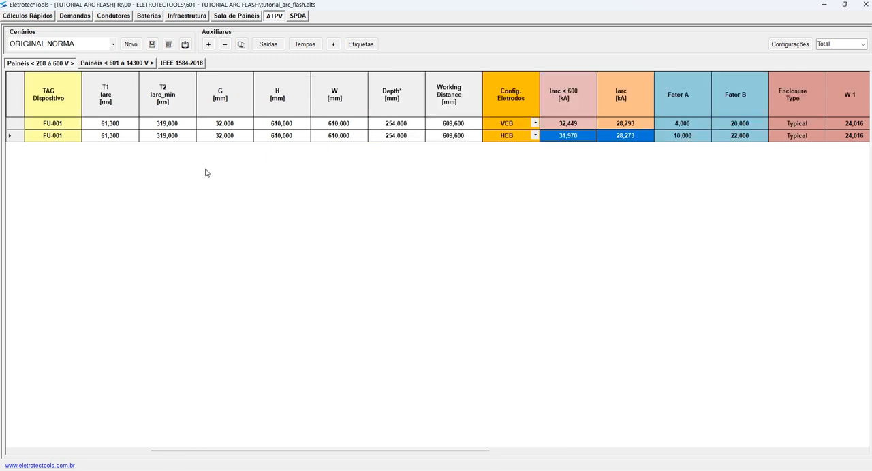
pyautogui.click(625, 138)
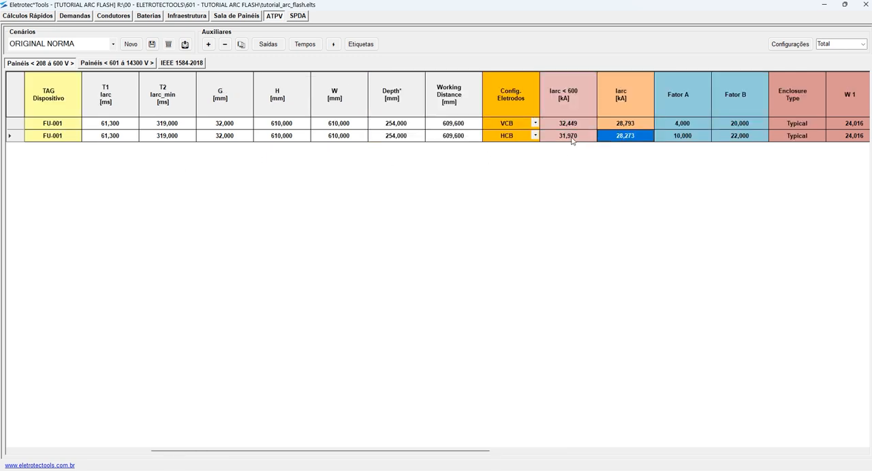
pyautogui.click(575, 140)
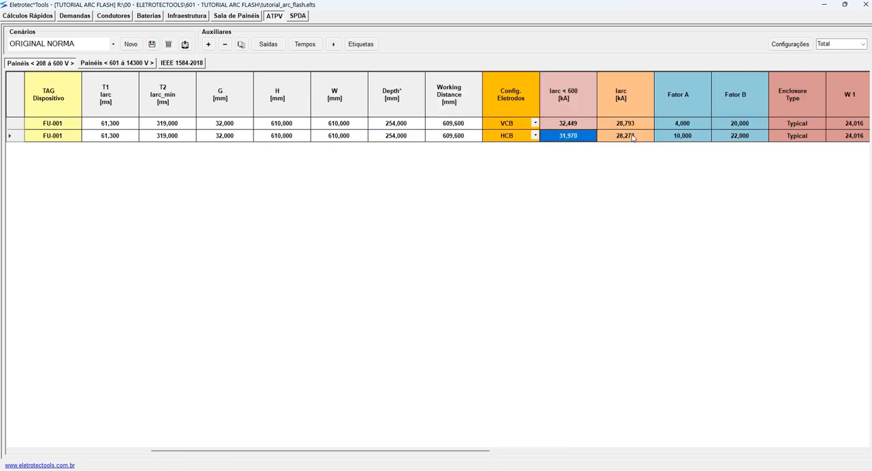
pyautogui.click(632, 137)
# - Show the Compacto column set and review the duplicated NORMA BT item's arc durations, arcing currents and incident energy
pyautogui.click(864, 45)
pyautogui.click(839, 71)
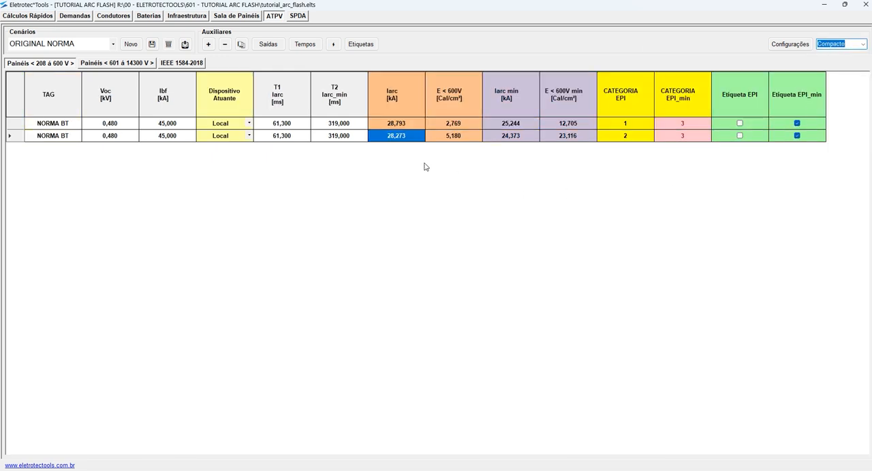
pyautogui.click(524, 137)
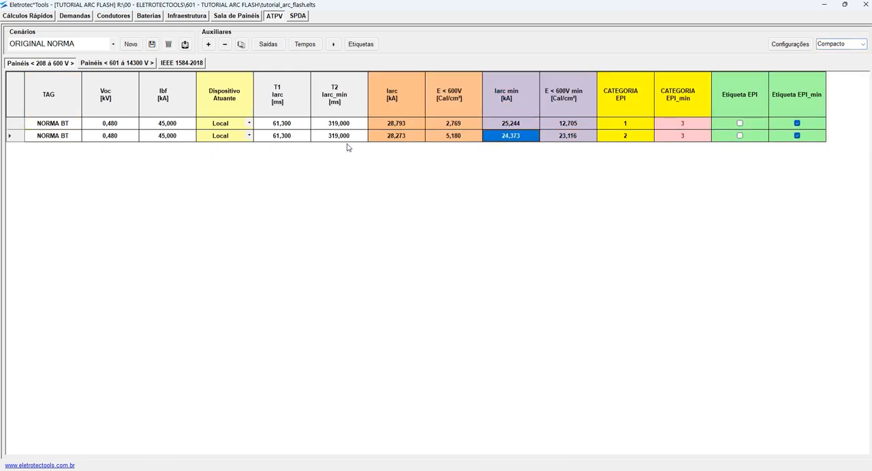
pyautogui.moveTo(288, 140); pyautogui.dragTo(314, 140)
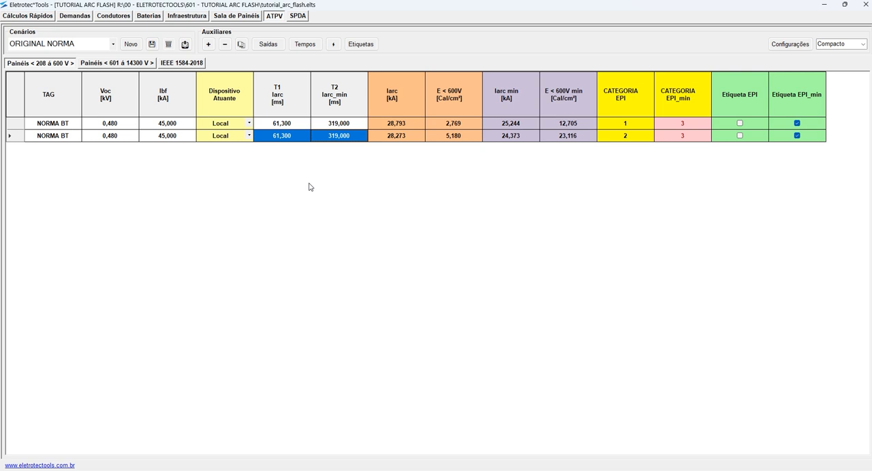
pyautogui.moveTo(402, 136); pyautogui.dragTo(444, 143)
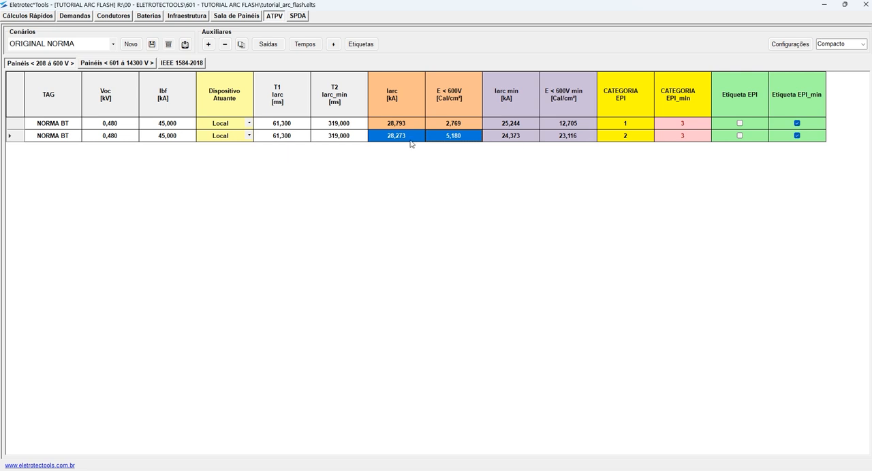
# - Review the duplicated NORMA BT item's T1 and T2 durations, consult the fuse curve in the AutoCAD drawing, and return to Eletrotec Tools
pyautogui.moveTo(306, 140); pyautogui.dragTo(329, 138)
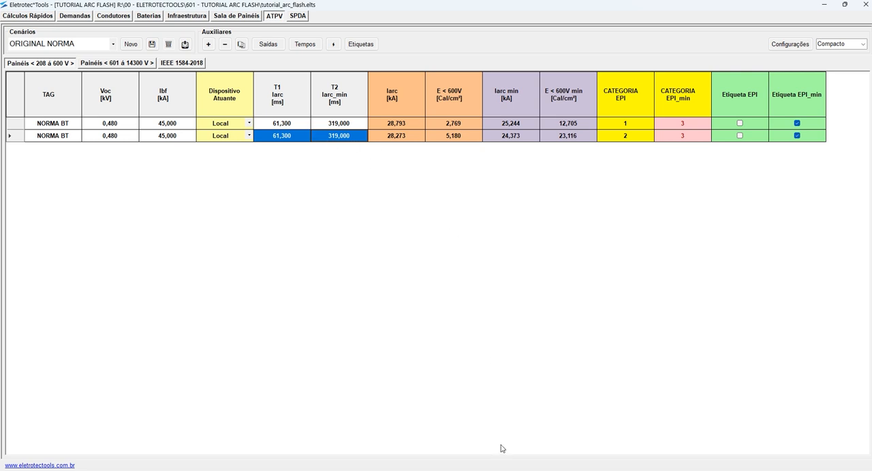
pyautogui.click(323, 140)
pyautogui.click(300, 140)
pyautogui.click(520, 470)
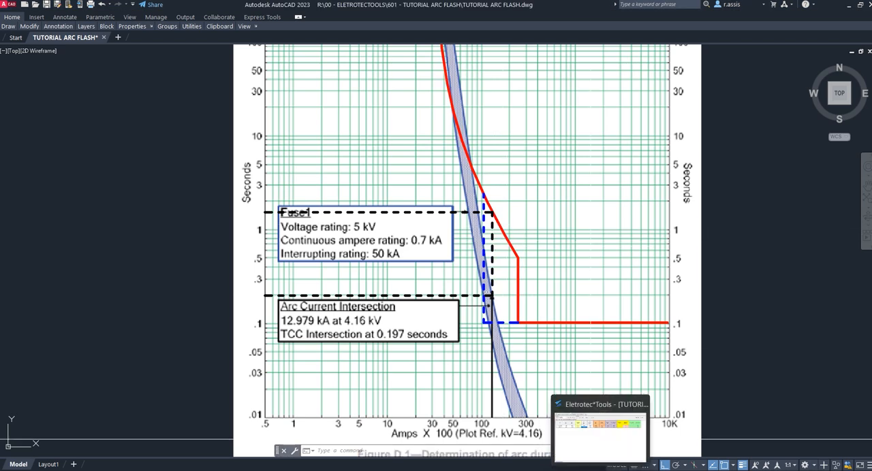
pyautogui.click(601, 470)
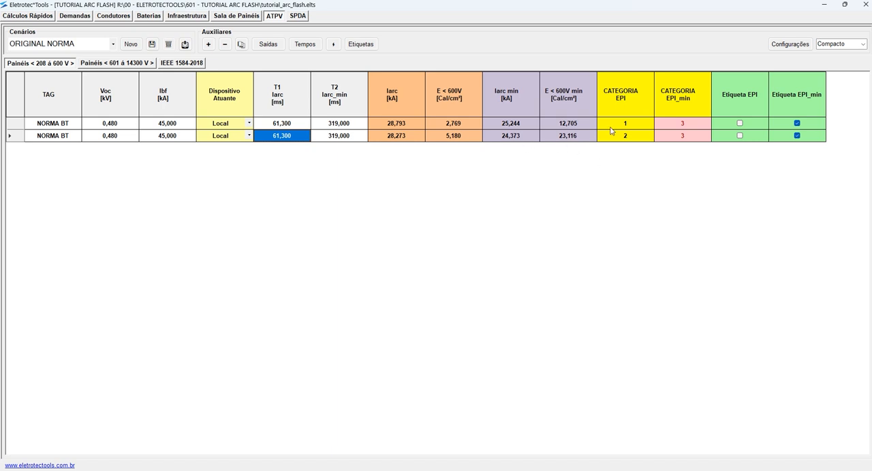
# - Check the duplicated NORMA BT item's Iarc and compare the E < 600V incident energy of both NORMA BT items
pyautogui.click(407, 138)
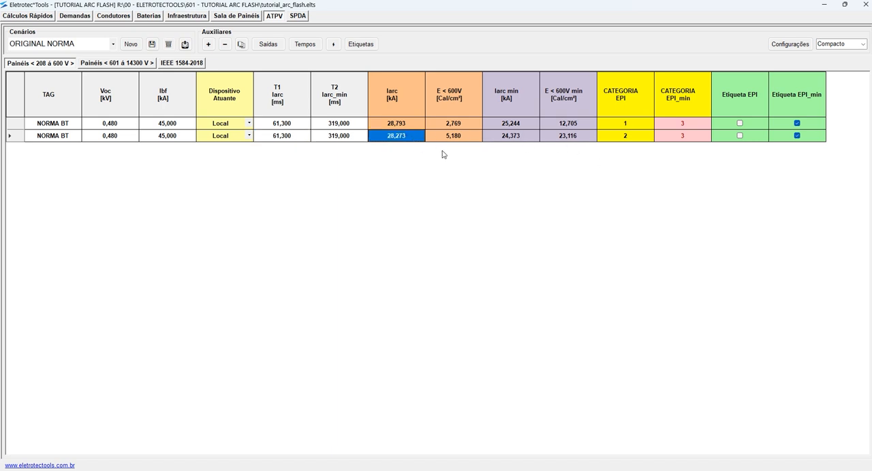
pyautogui.click(459, 127)
pyautogui.click(458, 137)
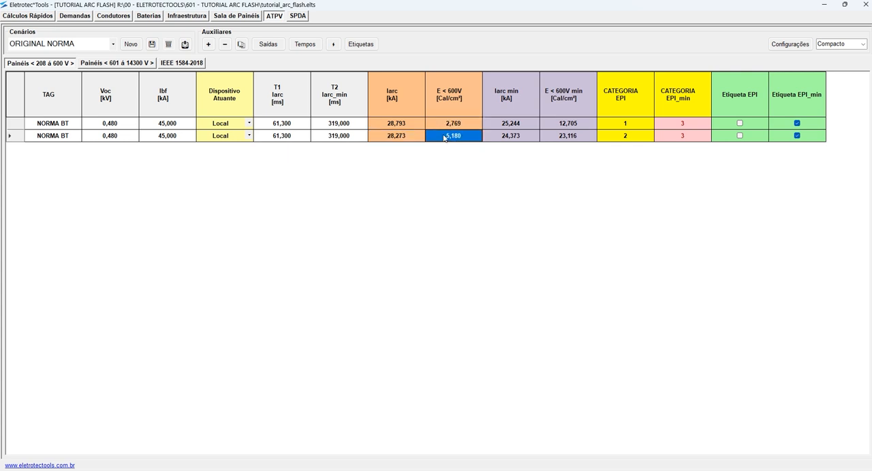
pyautogui.click(458, 127)
# - Show the Médio column set and compare the incident energy of the VCB and HCB configurations for NORMA BT
pyautogui.click(863, 44)
pyautogui.click(835, 51)
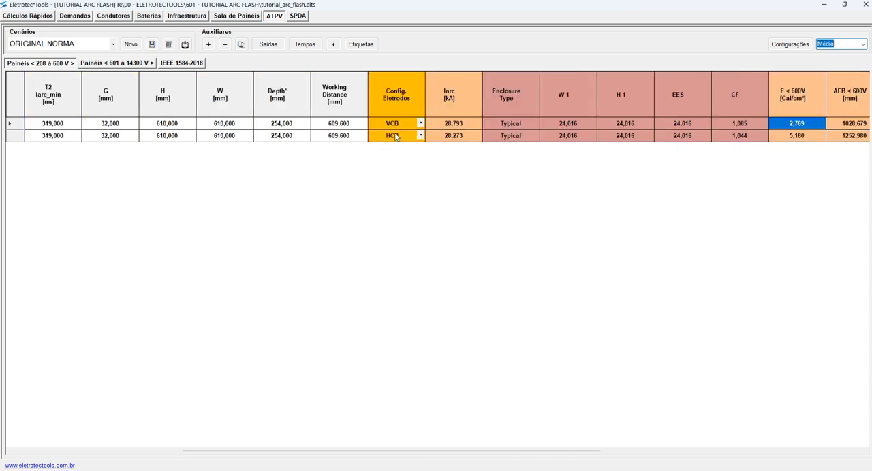
pyautogui.hscroll(3, 515, 132)
pyautogui.hscroll(-1, 509, 151)
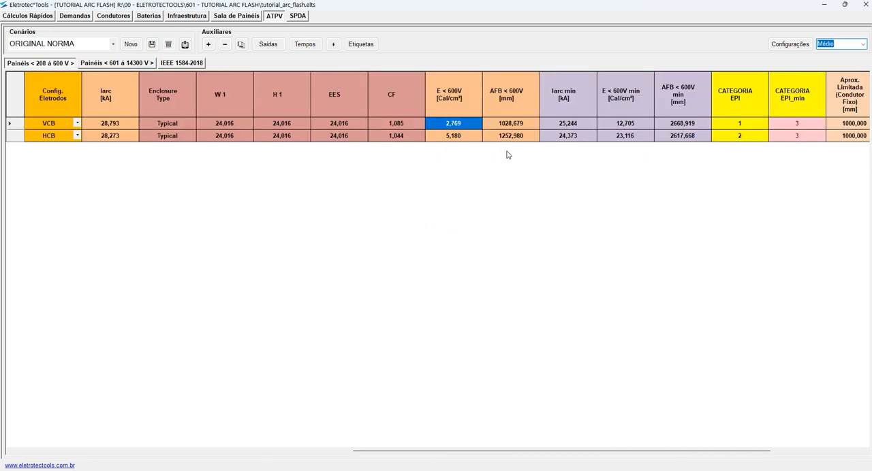
pyautogui.click(456, 127)
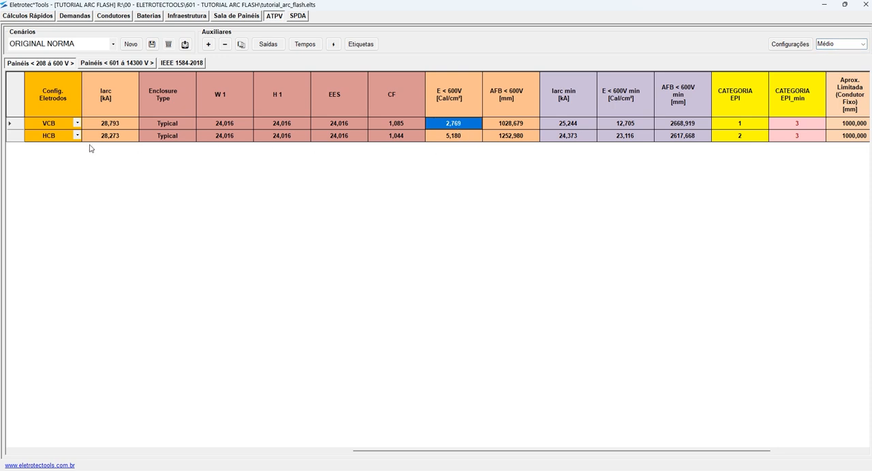
pyautogui.click(451, 136)
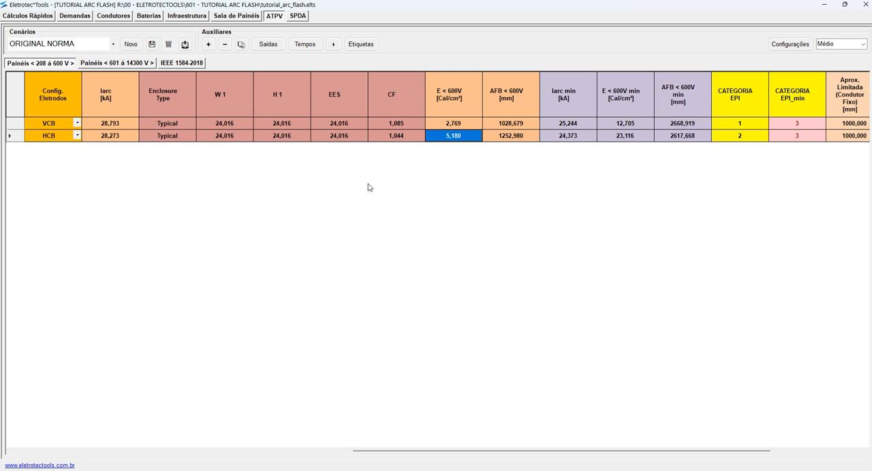
# - Run the automatic label selection for both NORMA BT items, check their label marks, and save the project
pyautogui.hscroll(5, 394, 195)
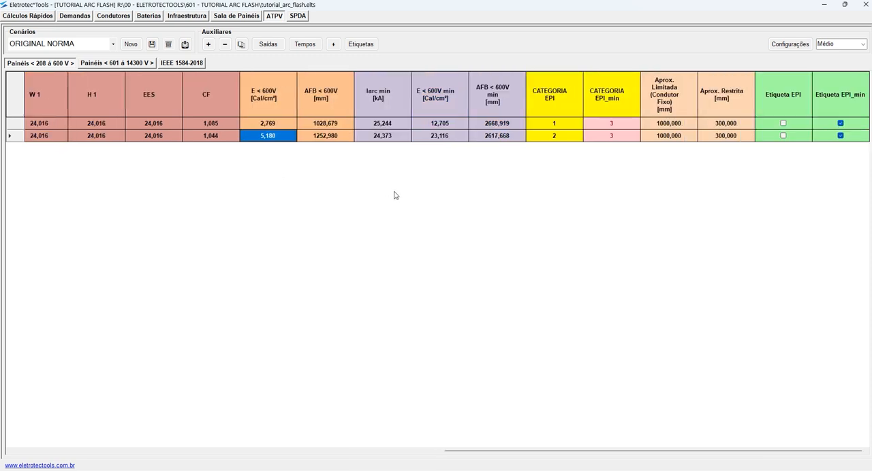
pyautogui.hscroll(-8, 393, 195)
pyautogui.hscroll(2, 395, 196)
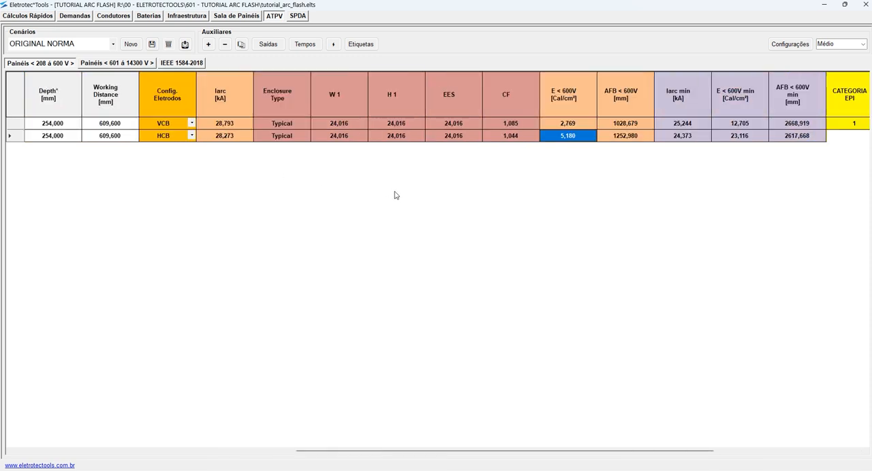
pyautogui.click(333, 44)
pyautogui.hscroll(3, 442, 206)
pyautogui.hscroll(2, 441, 206)
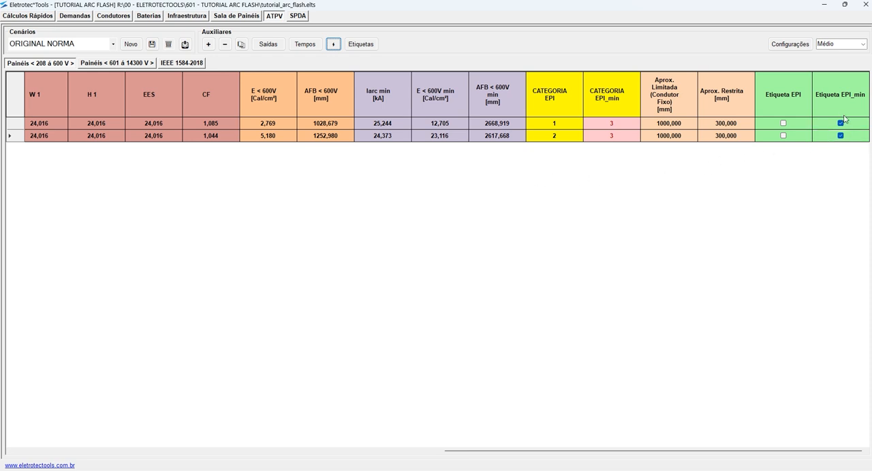
pyautogui.hscroll(-11, 413, 220)
pyautogui.hscroll(-4, 413, 220)
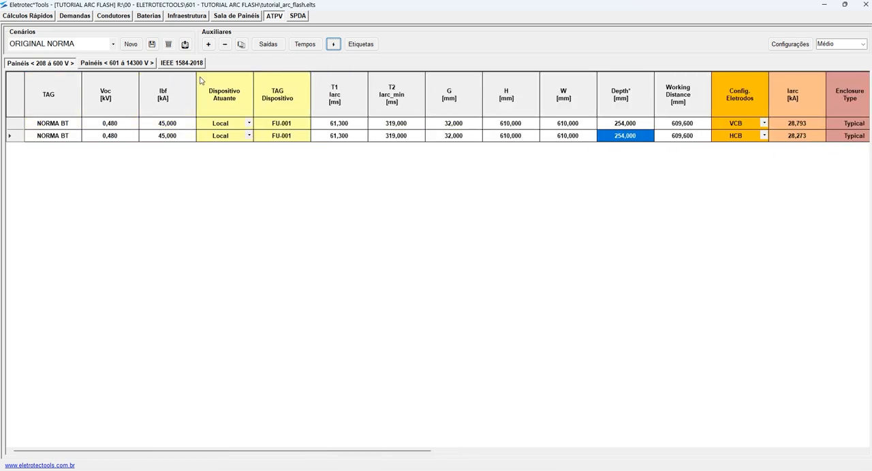
pyautogui.click(152, 43)
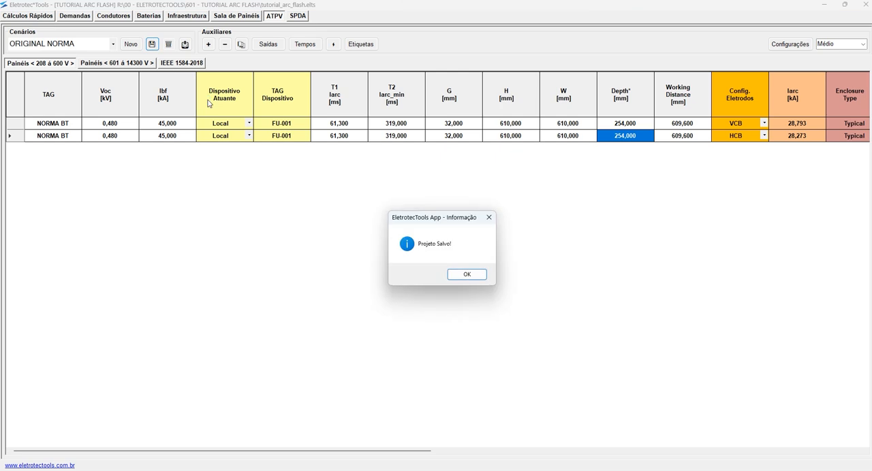
# - Highlight the device tags of both NORMA BT items, consult the fuse curve in the AutoCAD drawing, and return to Eletrotec Tools
pyautogui.click(467, 274)
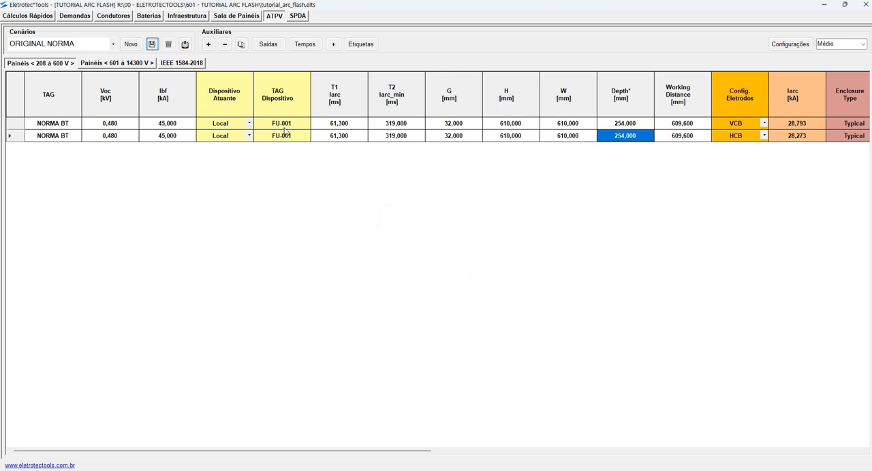
pyautogui.moveTo(287, 126); pyautogui.dragTo(286, 134)
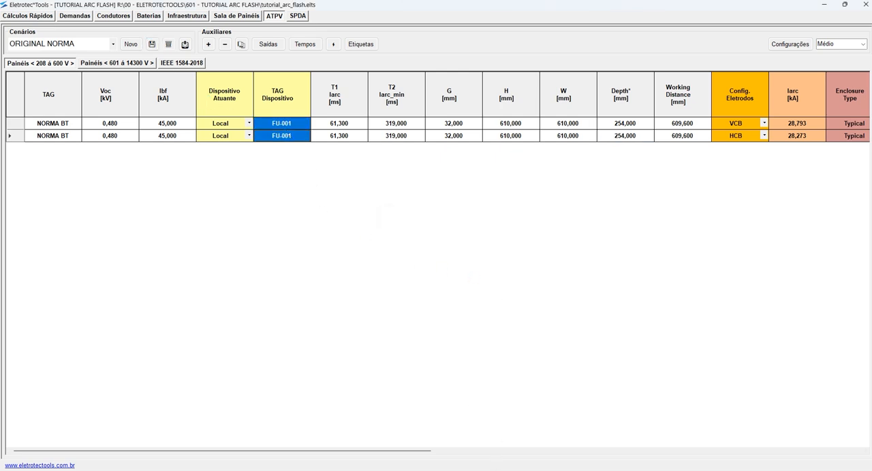
pyautogui.hotkey('alt', 'Tab')
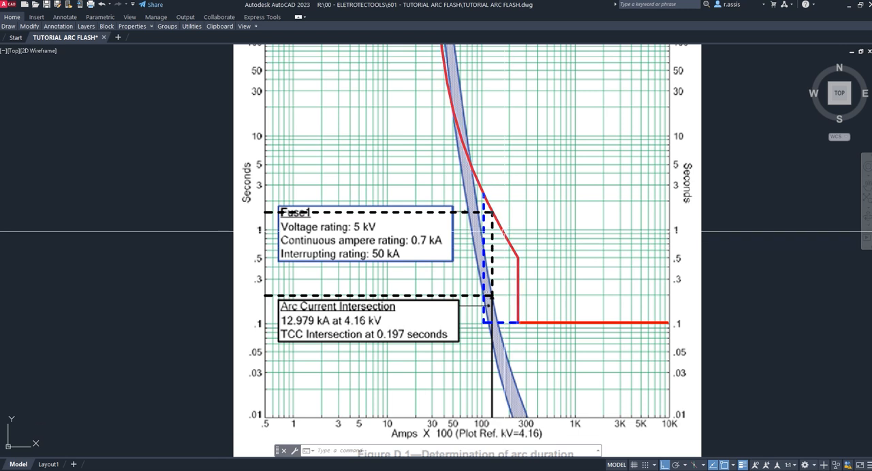
pyautogui.press('Escape')
pyautogui.press('Escape')
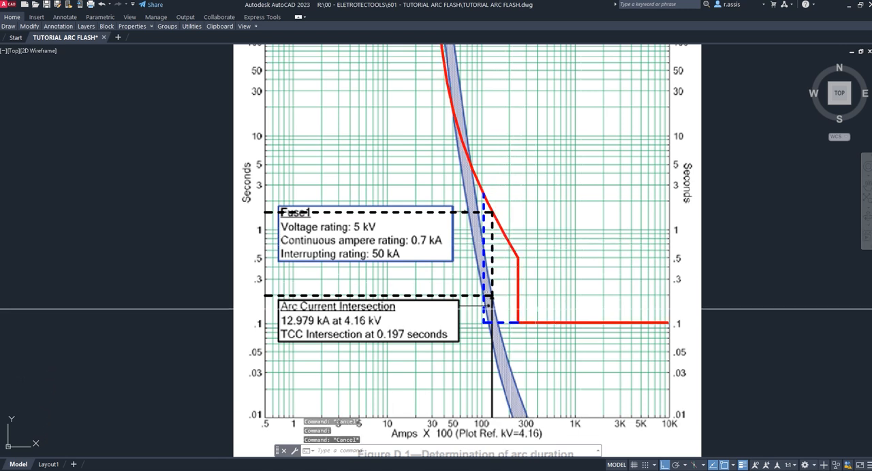
pyautogui.scroll(-8, 572, 292)
pyautogui.scroll(3, 631, 274)
pyautogui.scroll(6, 674, 293)
pyautogui.click(501, 470)
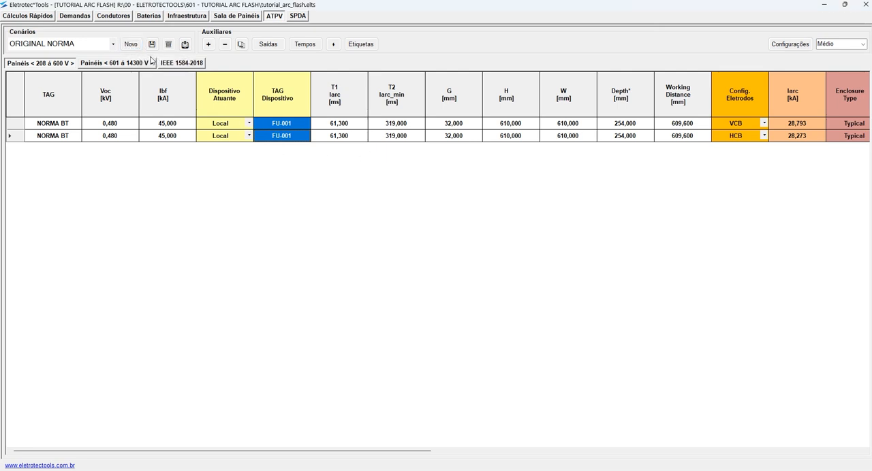
# - Create a new scenario from the current one, name it ORIGINAL C/ DJ, and save the project
pyautogui.click(130, 43)
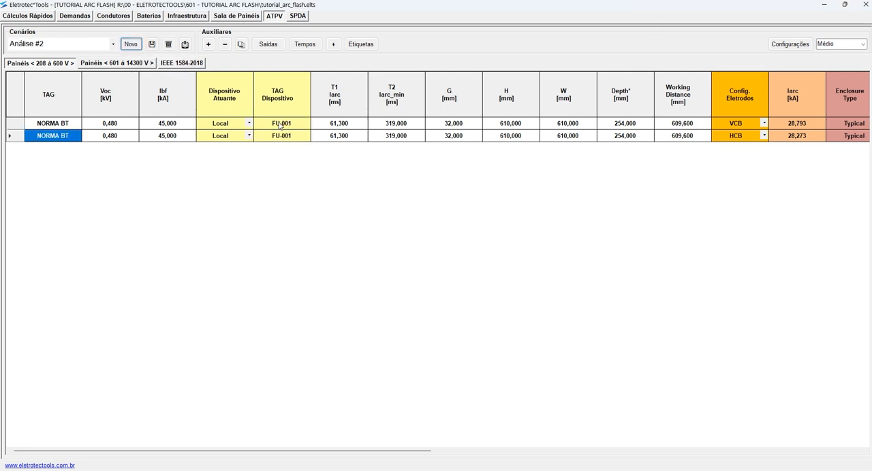
pyautogui.click(67, 43)
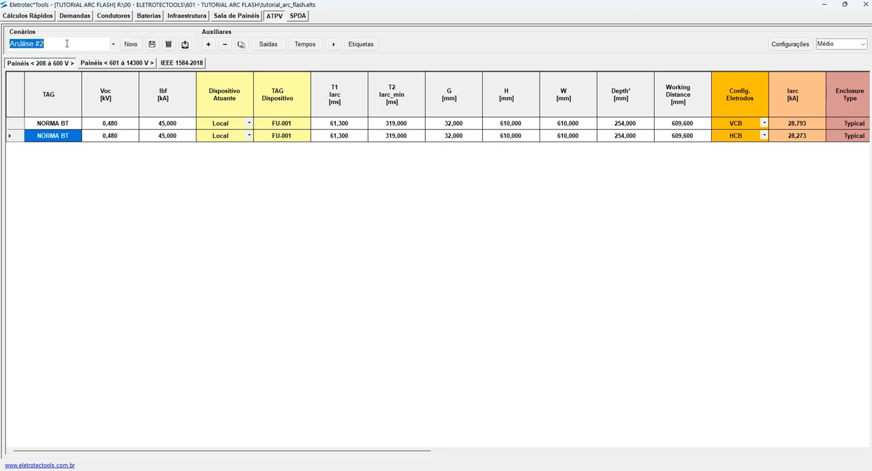
pyautogui.write('RIO')
pyautogui.press('BackSpace')
pyautogui.press('BackSpace')
pyautogui.write('RIGINAL C/ DJ')
pyautogui.click(153, 43)
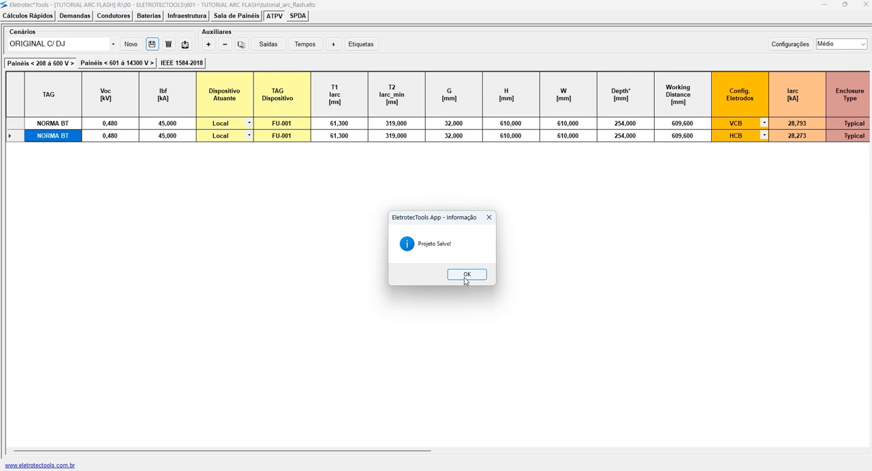
pyautogui.click(466, 276)
# - Try to replace the first NORMA BT item's device tag with DJ
pyautogui.click(292, 126)
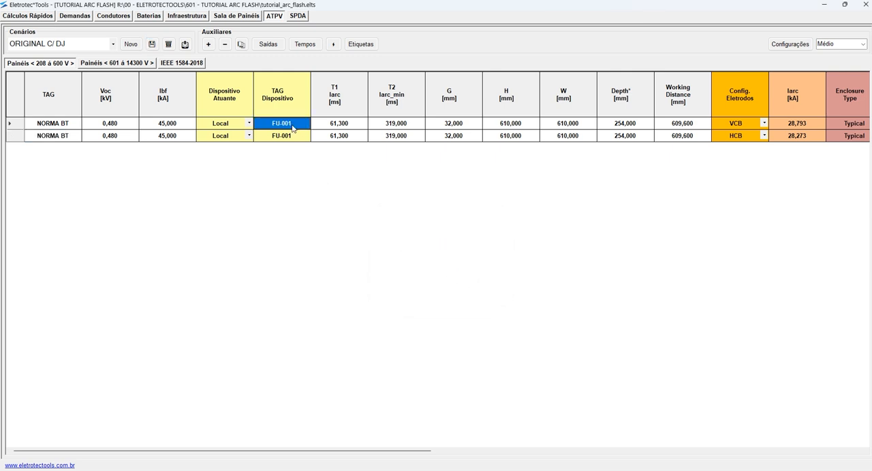
pyautogui.write('DJ')
pyautogui.press('Escape')
pyautogui.click(328, 137)
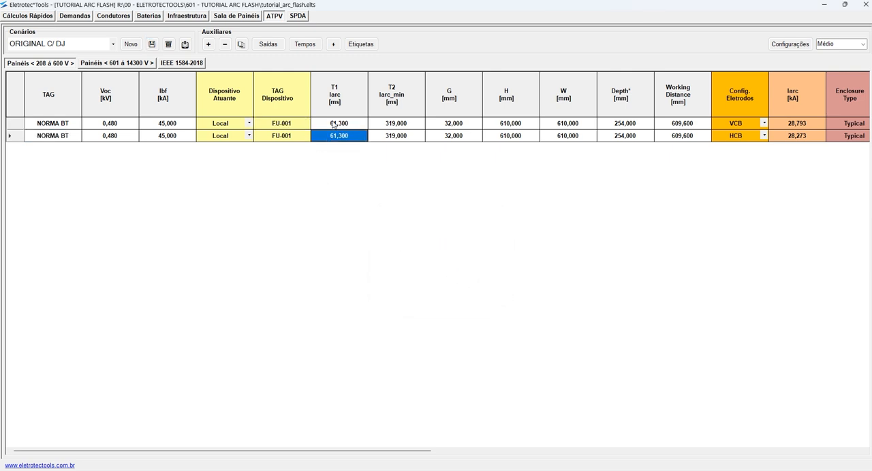
pyautogui.click(738, 137)
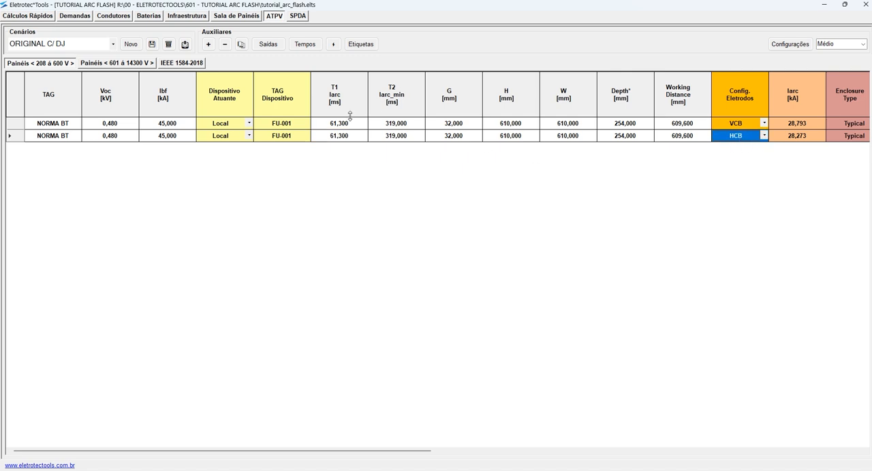
pyautogui.click(285, 136)
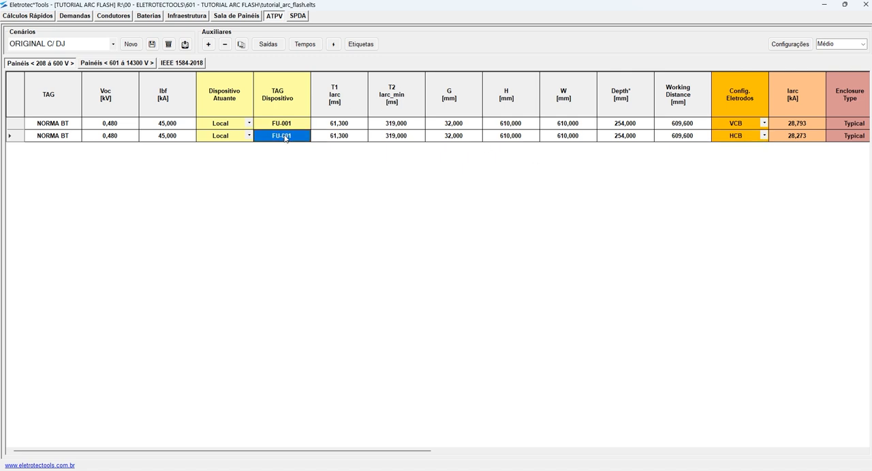
# - Add an item with the TAG DDD and remove it again
pyautogui.click(209, 45)
pyautogui.click(65, 148)
pyautogui.write('DDD')
pyautogui.press('Tab')
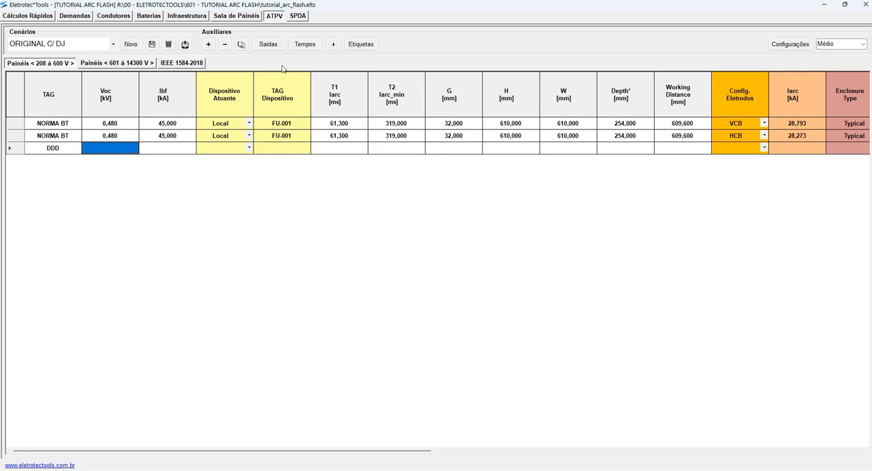
pyautogui.click(224, 44)
# - Delete the HCB NORMA BT item from the ORIGINAL C/ DJ scenario and save the project
pyautogui.click(343, 139)
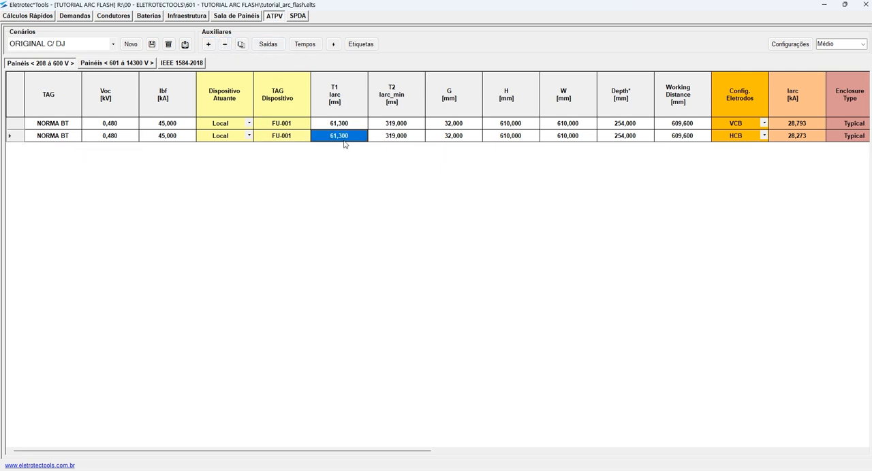
pyautogui.click(224, 44)
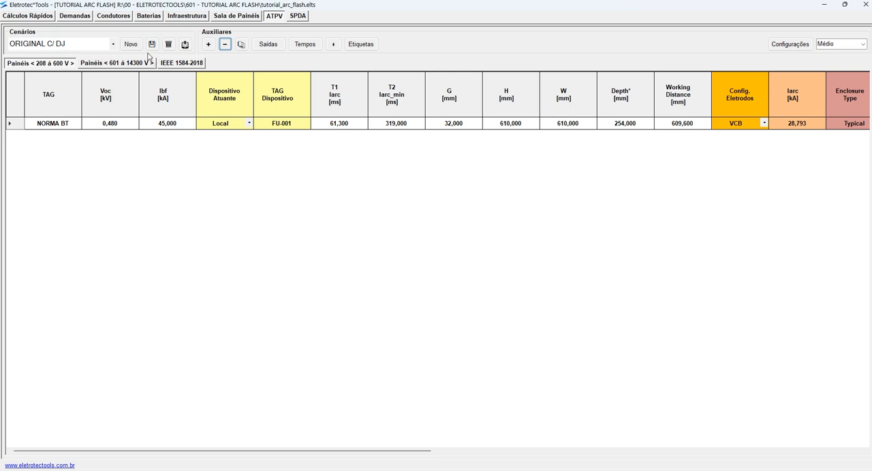
pyautogui.click(152, 44)
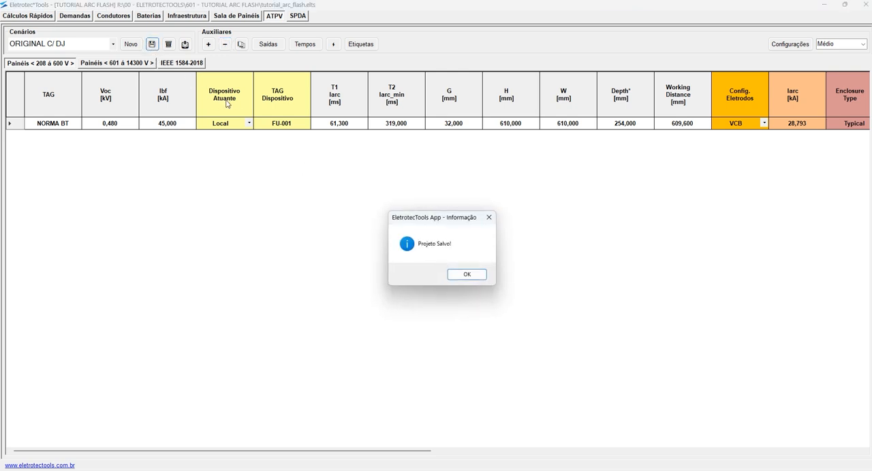
pyautogui.click(468, 275)
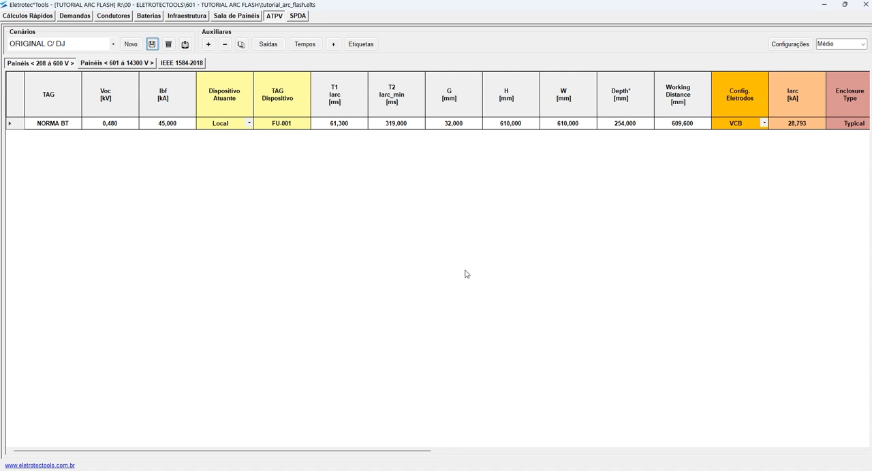
# - Reopen the existing TUTORIAL ARC FLASH project, maximize its ATPV module, and try to choose another scenario
pyautogui.click(279, 127)
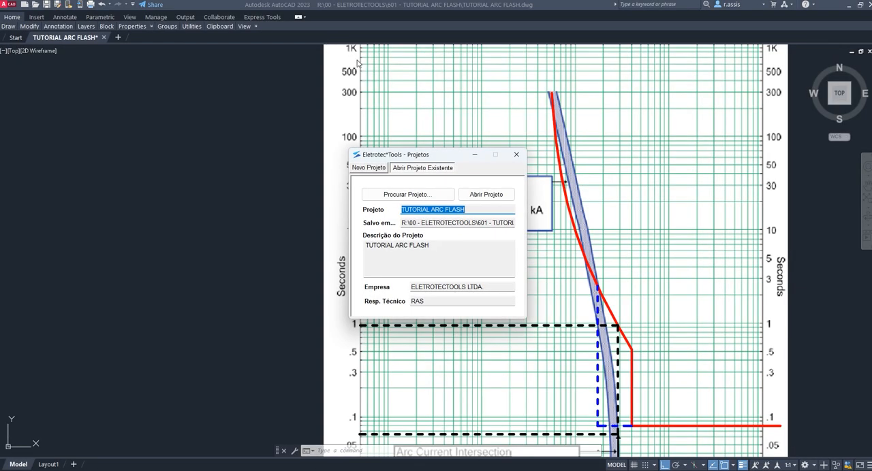
pyautogui.moveTo(436, 158); pyautogui.dragTo(453, 138)
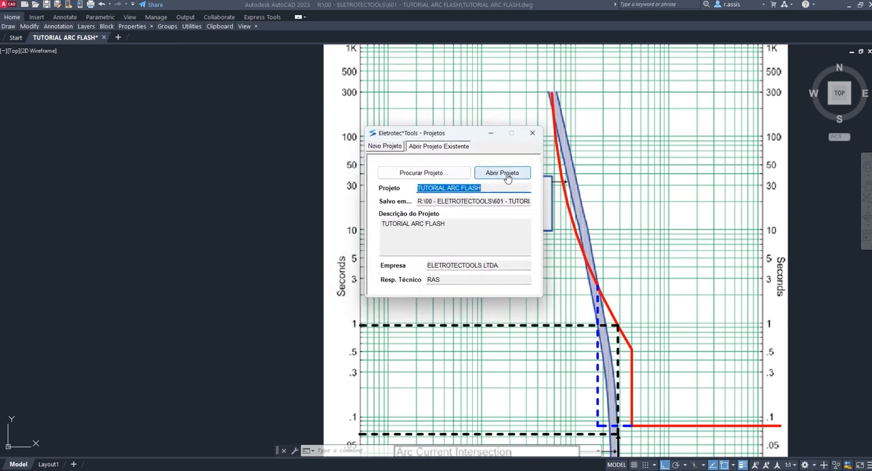
pyautogui.click(393, 150)
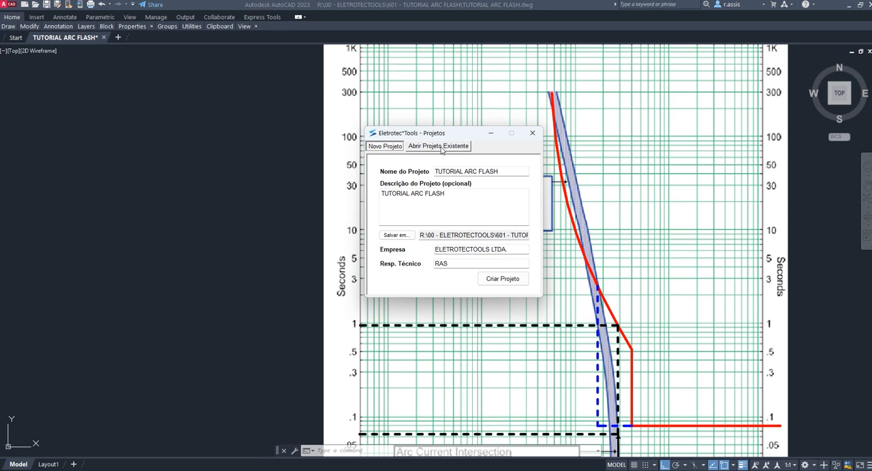
pyautogui.click(449, 150)
pyautogui.click(511, 171)
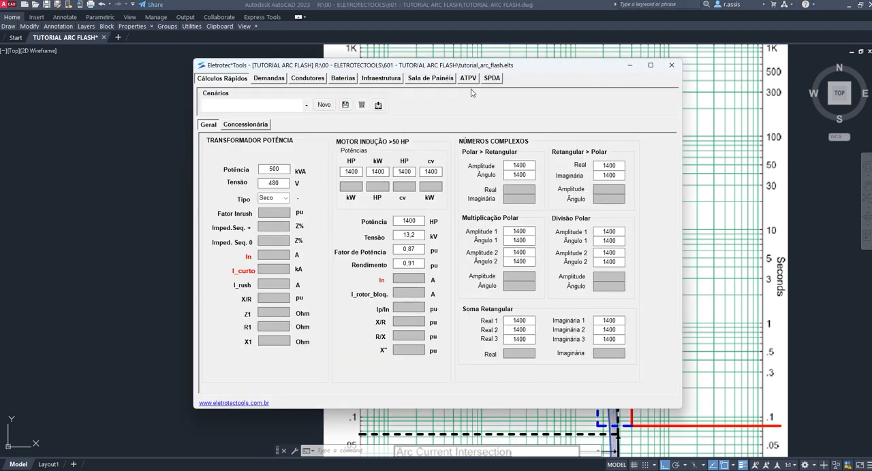
pyautogui.click(279, 79)
pyautogui.click(470, 78)
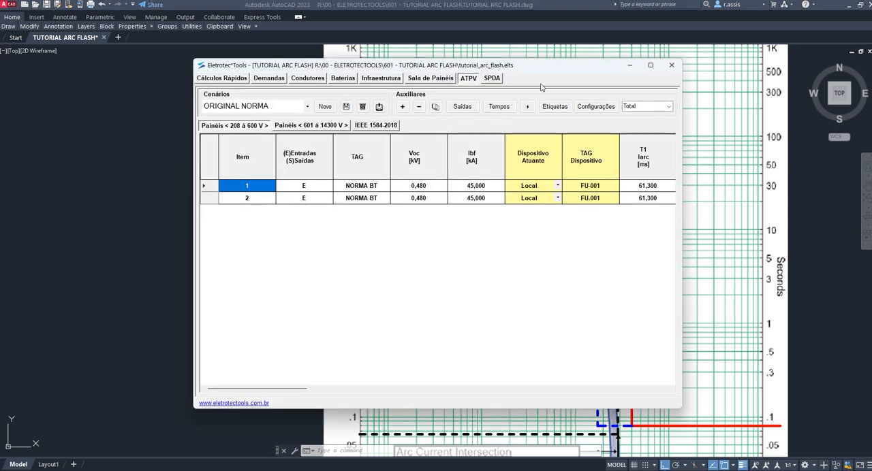
pyautogui.click(651, 65)
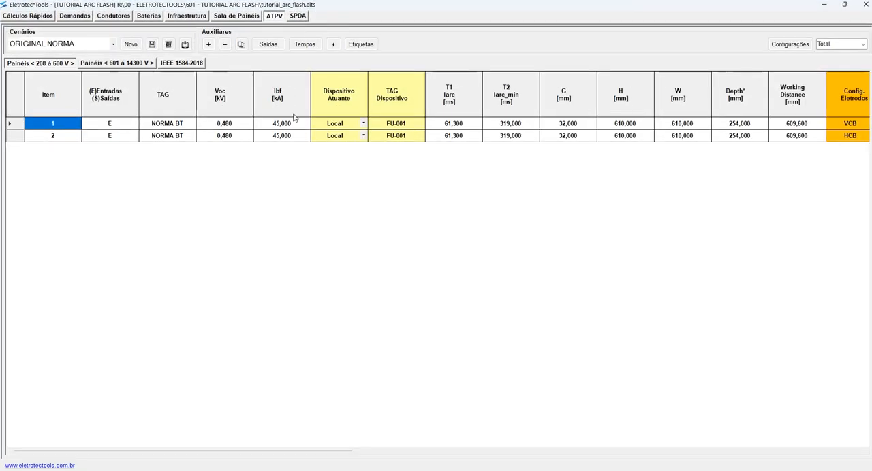
pyautogui.click(113, 43)
pyautogui.click(112, 45)
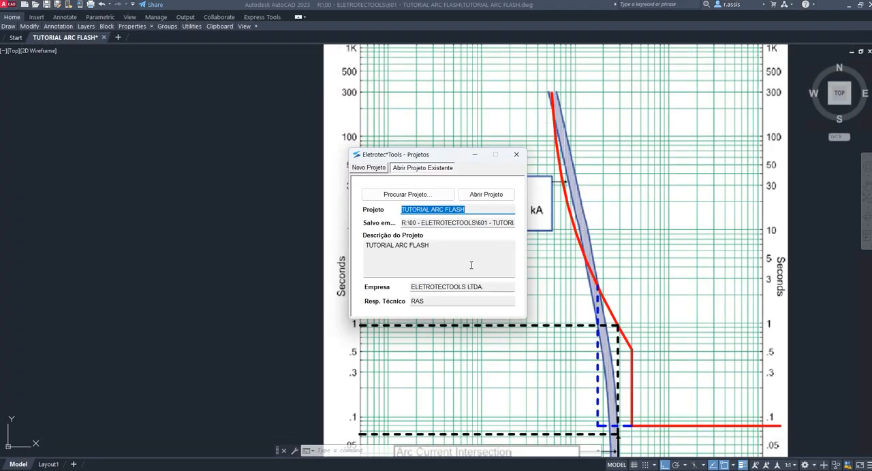
# - Open the TUTORIAL ARC FLASH project again and load the ORIGINAL C/ DJ scenario in the maximized ATPV module
pyautogui.click(493, 198)
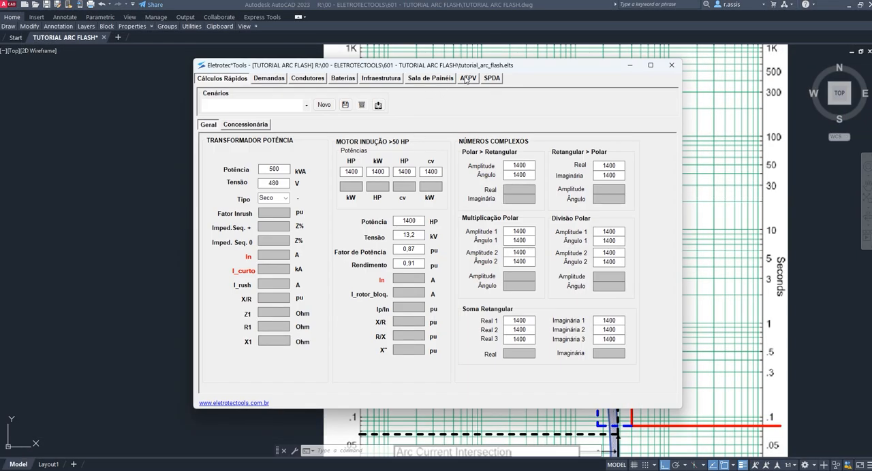
pyautogui.click(467, 78)
pyautogui.click(650, 64)
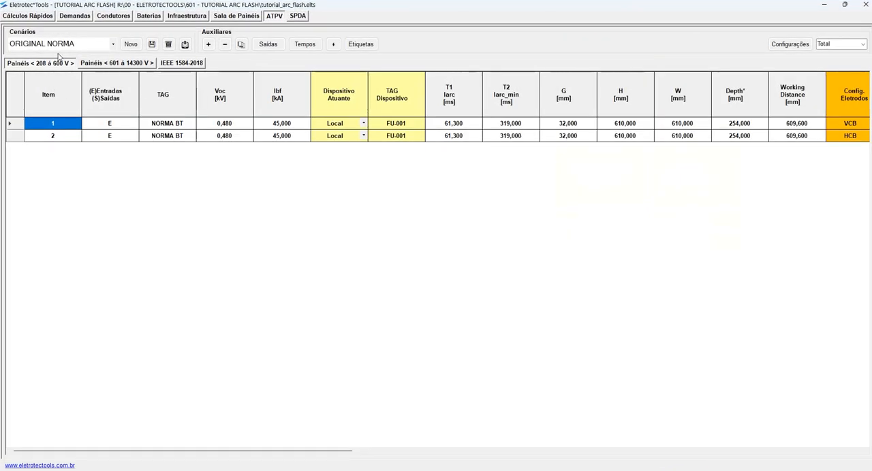
pyautogui.click(113, 43)
pyautogui.click(77, 64)
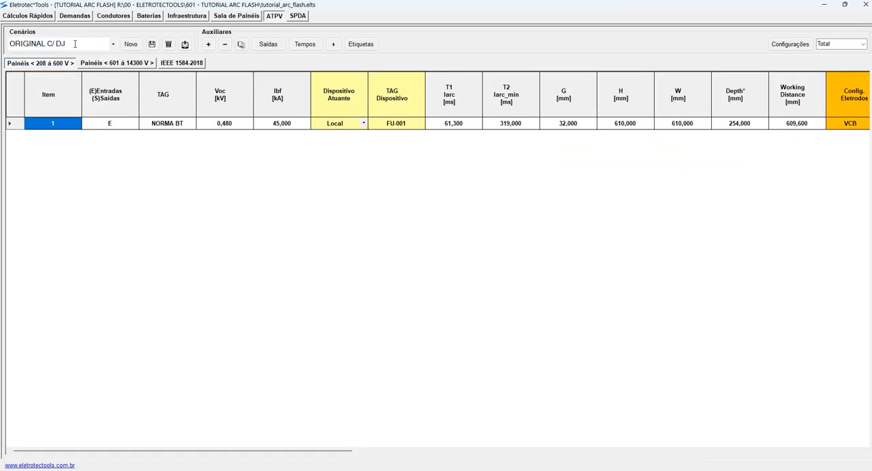
# - Set the NORMA BT item's device tag to DJ-001 and save the project
pyautogui.click(383, 125)
pyautogui.write('DJ-001')
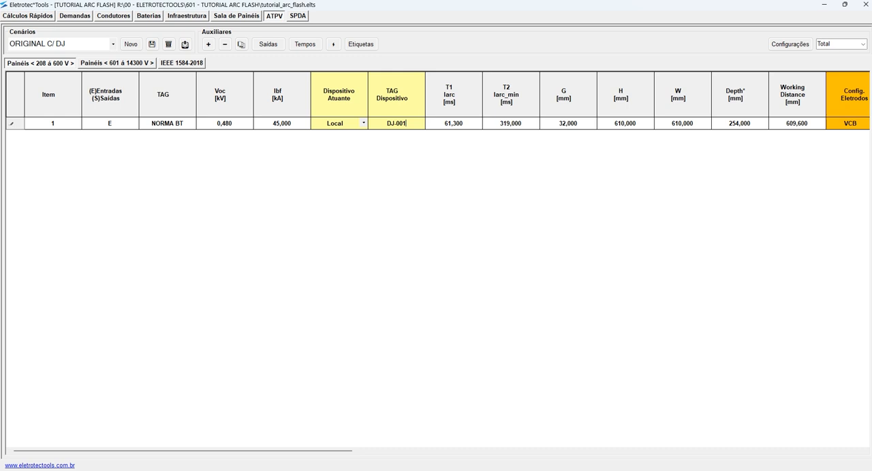
pyautogui.click(152, 44)
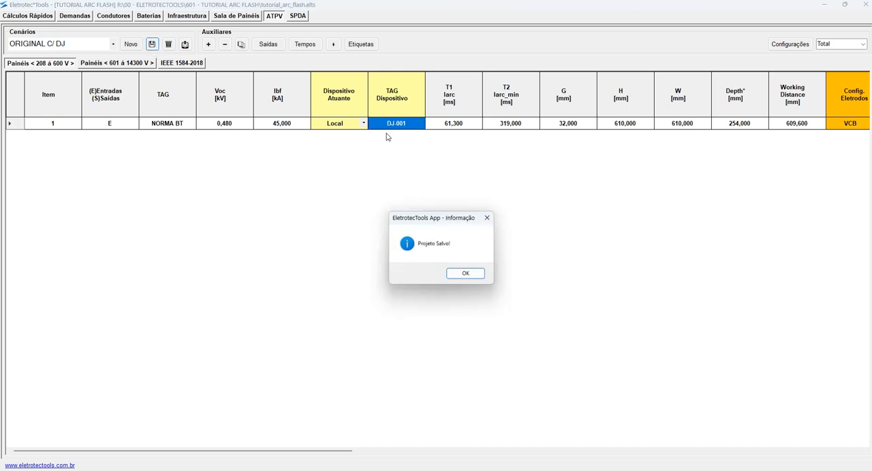
pyautogui.click(466, 275)
# - Clear the NORMA BT item's T1 and T2 durations and save the project
pyautogui.click(468, 124)
pyautogui.click(469, 123)
pyautogui.moveTo(470, 124); pyautogui.dragTo(402, 127)
pyautogui.press('BackSpace')
pyautogui.click(511, 124)
pyautogui.click(523, 124)
pyautogui.moveTo(523, 123); pyautogui.dragTo(484, 125)
pyautogui.press('BackSpace')
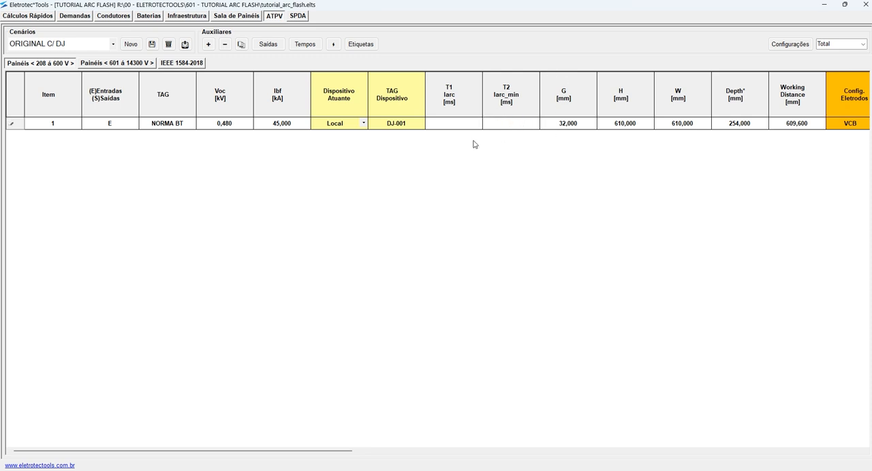
pyautogui.click(152, 44)
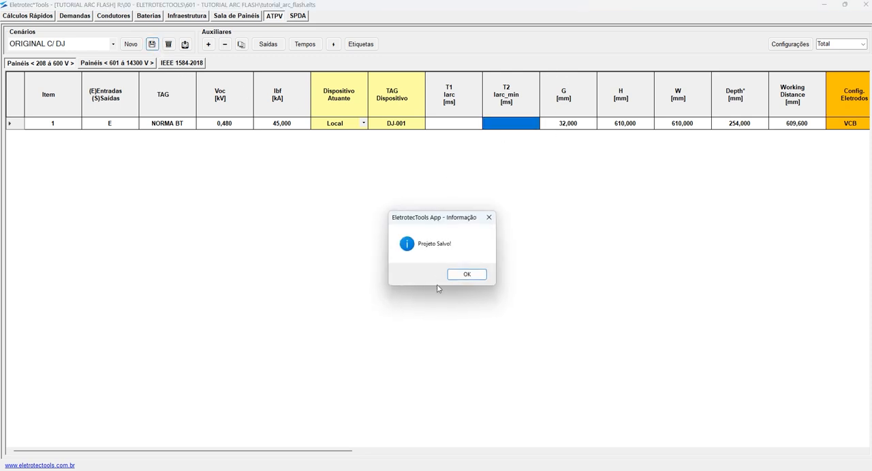
pyautogui.click(462, 277)
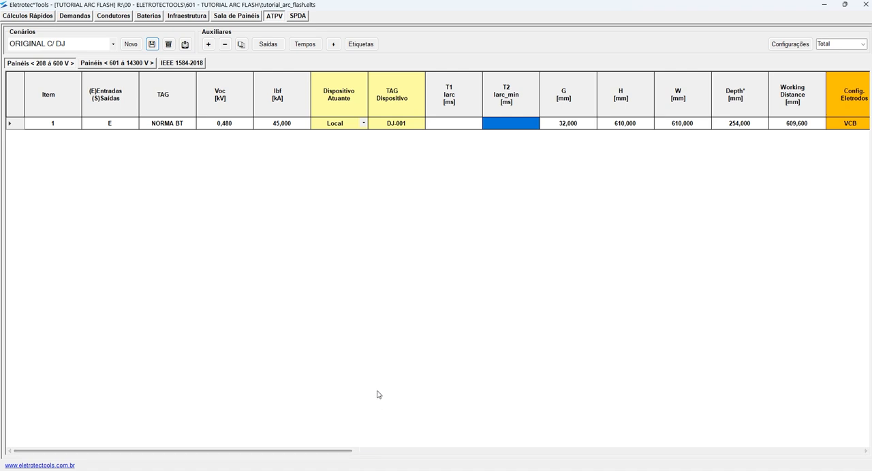
# - Show the Compacto column set and check the NORMA BT item's Iarc
pyautogui.hscroll(3, 379, 298)
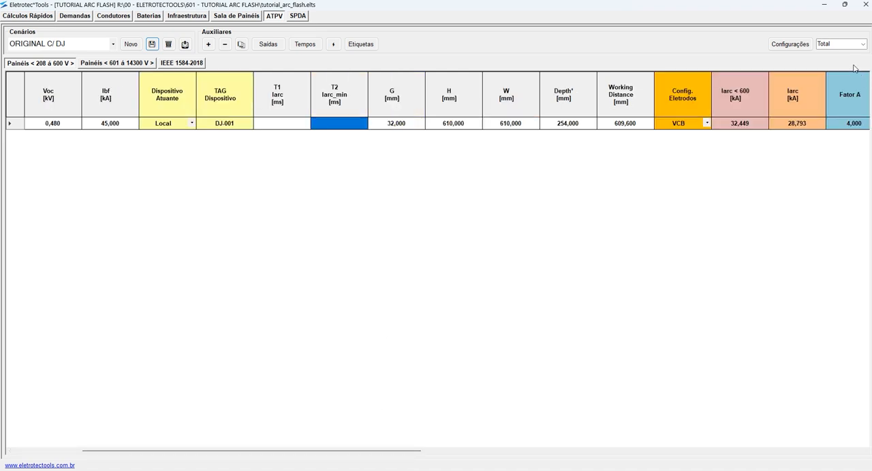
pyautogui.click(862, 43)
pyautogui.click(840, 65)
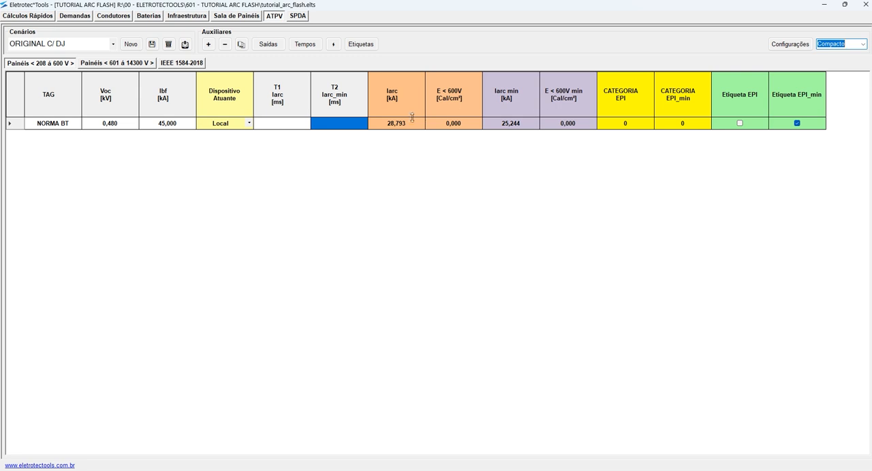
pyautogui.click(396, 129)
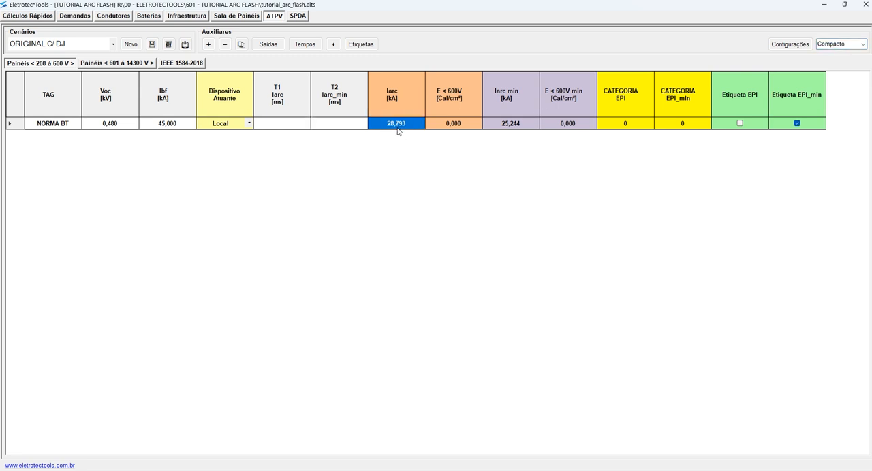
# - View all the time-current curve sheets in the AutoCAD drawing, then return to Eletrotec*Tools and recheck the NORMA BT item's Iarc
pyautogui.click(278, 126)
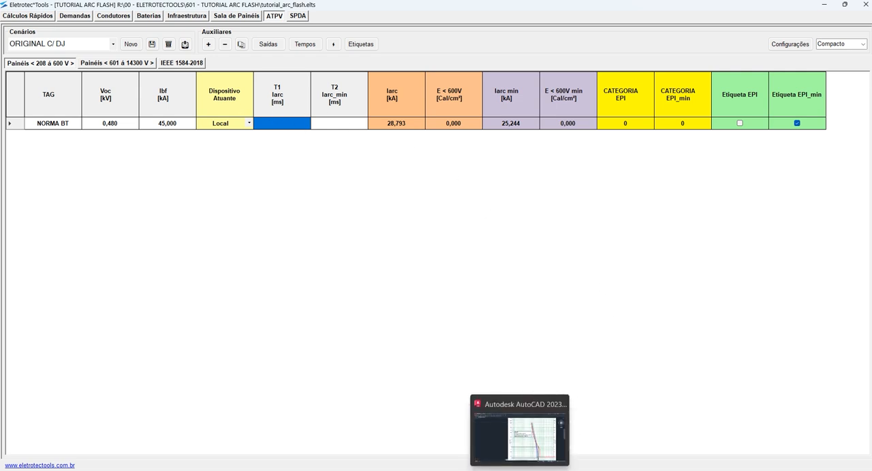
pyautogui.click(512, 426)
pyautogui.scroll(-5, 287, 258)
pyautogui.press('Escape')
pyautogui.press('Escape')
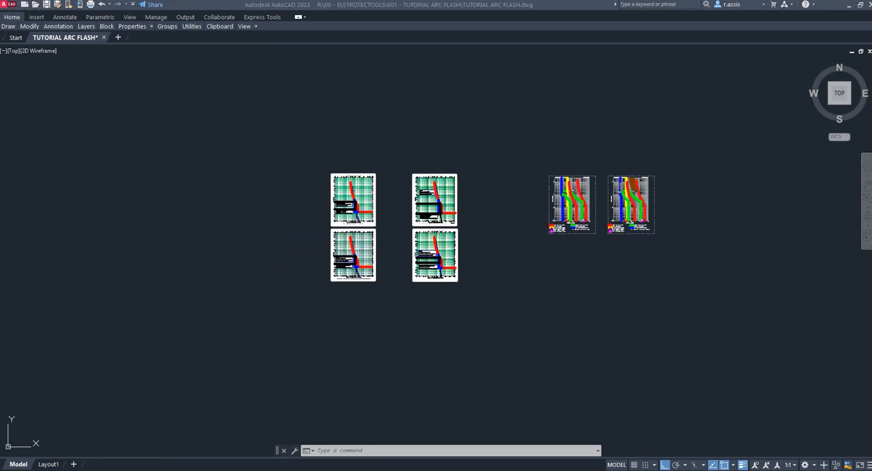
pyautogui.click(537, 275)
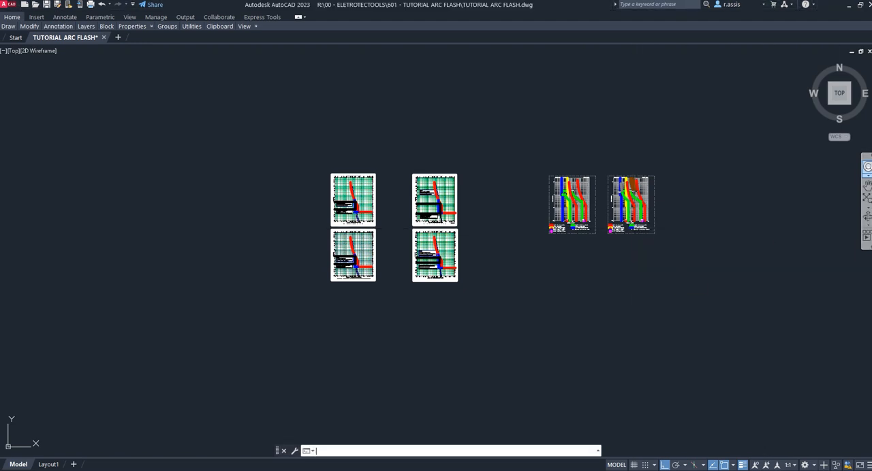
pyautogui.moveTo(508, 240); pyautogui.dragTo(552, 234, button='middle')
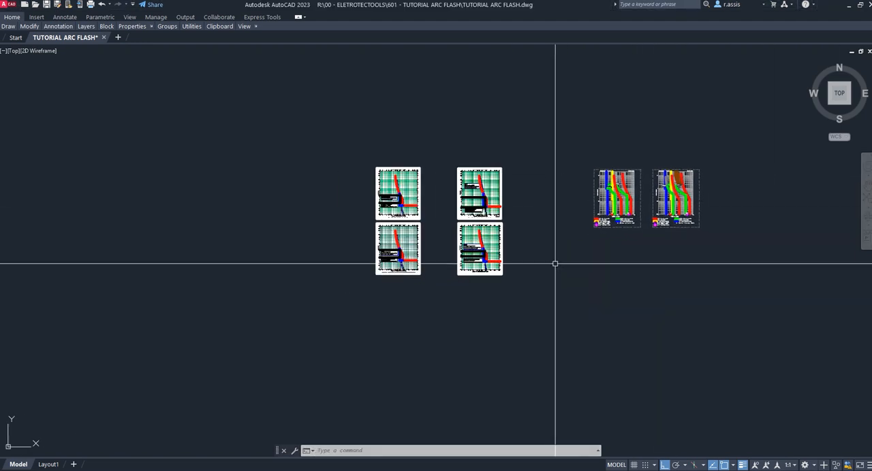
pyautogui.click(584, 470)
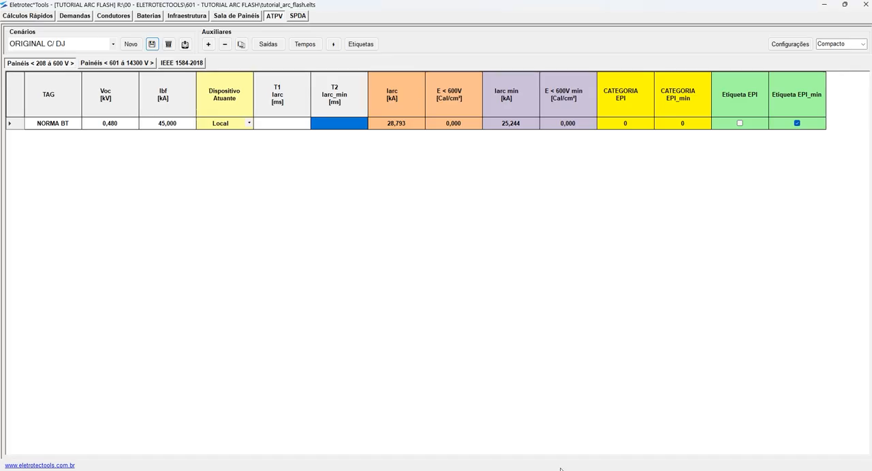
pyautogui.click(402, 126)
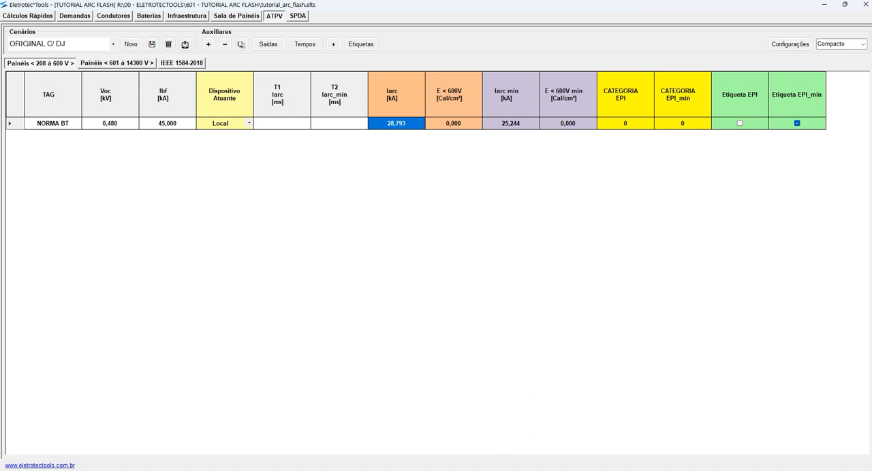
# - Switch to AutoCAD and read the red breaker curve's trip time on the 28.793 kA arc current sheet
pyautogui.click(499, 470)
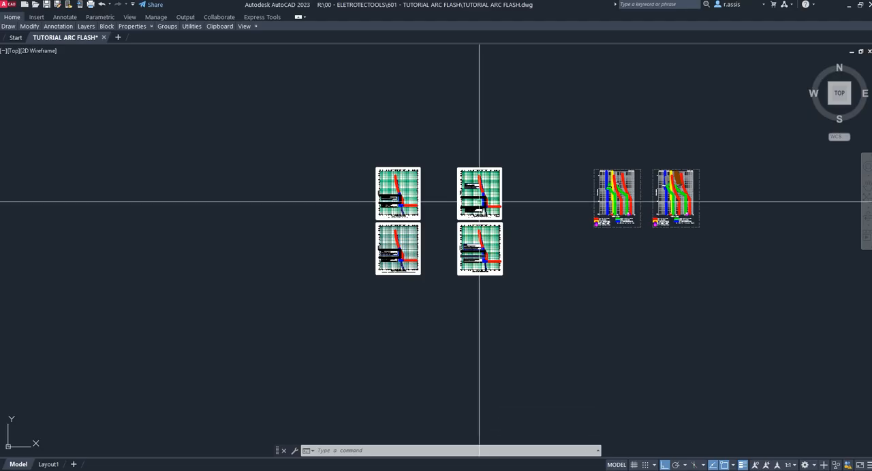
pyautogui.scroll(5, 483, 173)
pyautogui.scroll(2, 484, 174)
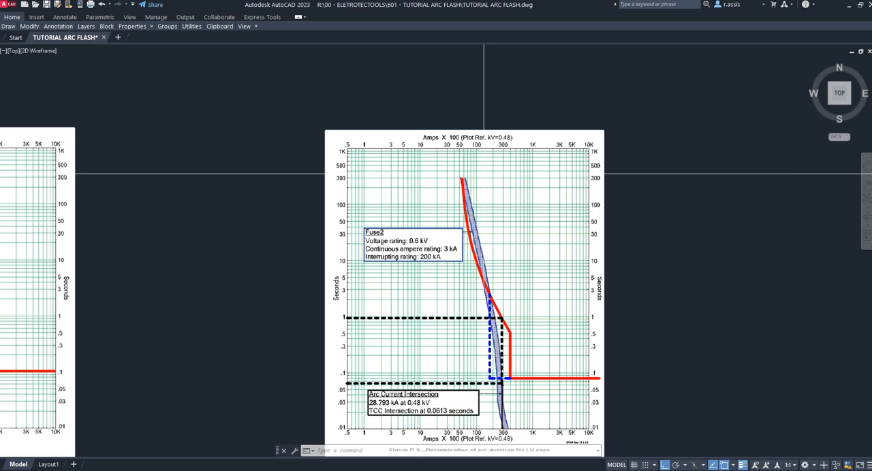
pyautogui.moveTo(640, 302)
pyautogui.mouseDown(button='middle')
pyautogui.moveTo(640, 314)
pyautogui.moveTo(585, 230)
pyautogui.mouseUp(button='middle')
pyautogui.scroll(8, 465, 259)
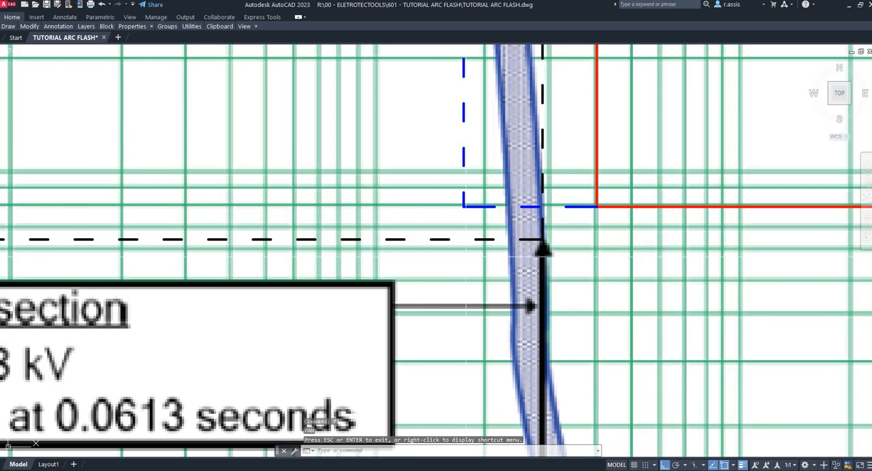
pyautogui.scroll(-3, 543, 240)
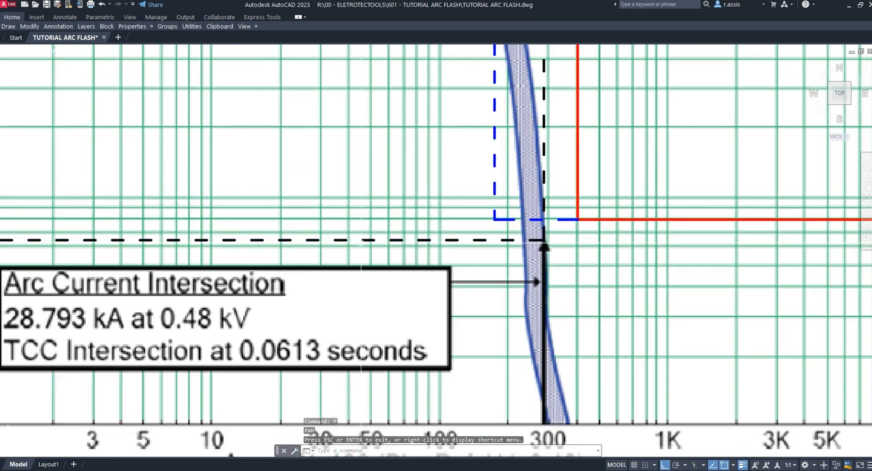
pyautogui.moveTo(373, 254); pyautogui.dragTo(634, 237)
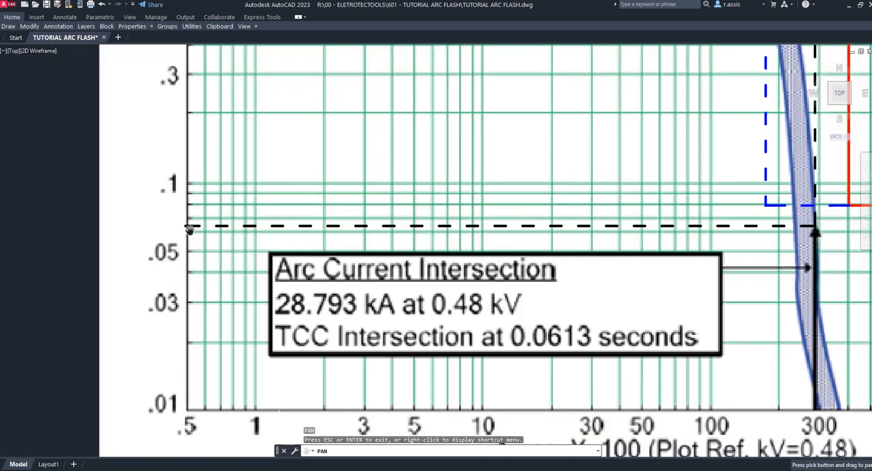
pyautogui.moveTo(199, 100); pyautogui.dragTo(192, 193)
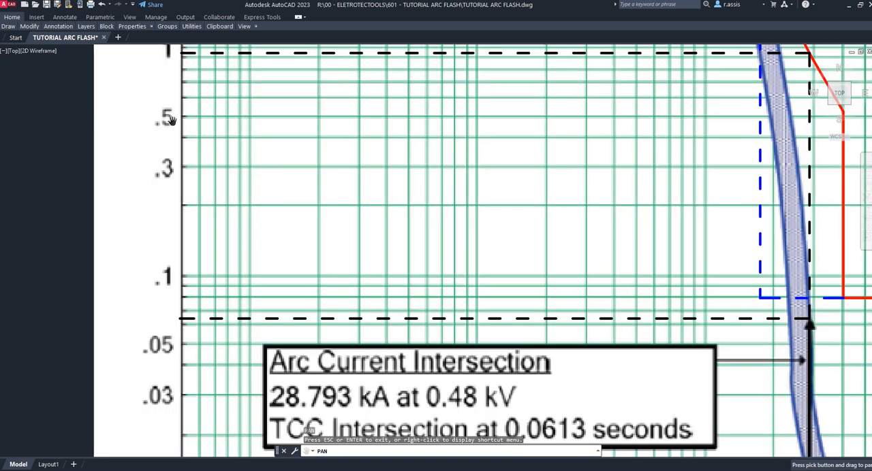
pyautogui.moveTo(194, 113); pyautogui.dragTo(189, 204)
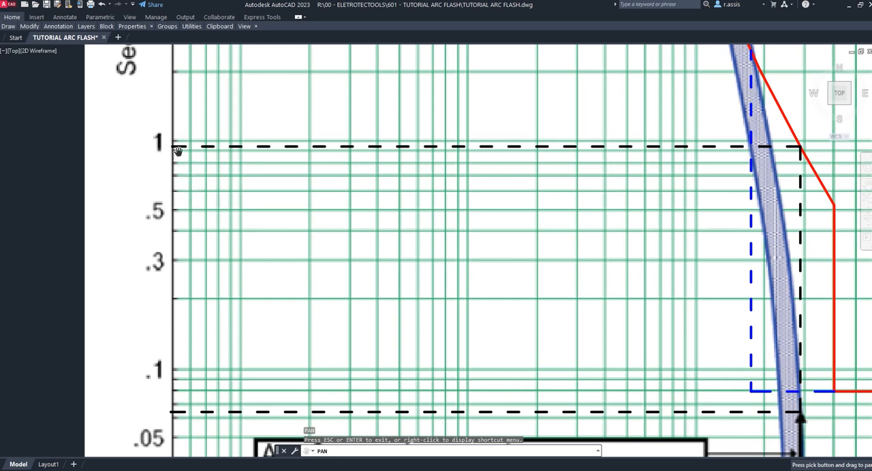
pyautogui.scroll(2, 174, 151)
pyautogui.scroll(-4, 242, 152)
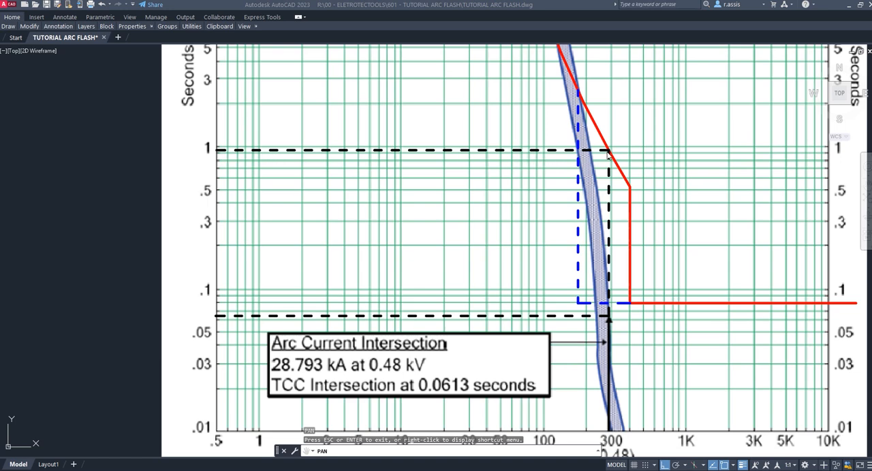
# - Return to Eletrotec*Tools, show the Médio column set and set the NORMA BT item's T1 duration to 980 ms
pyautogui.click(547, 470)
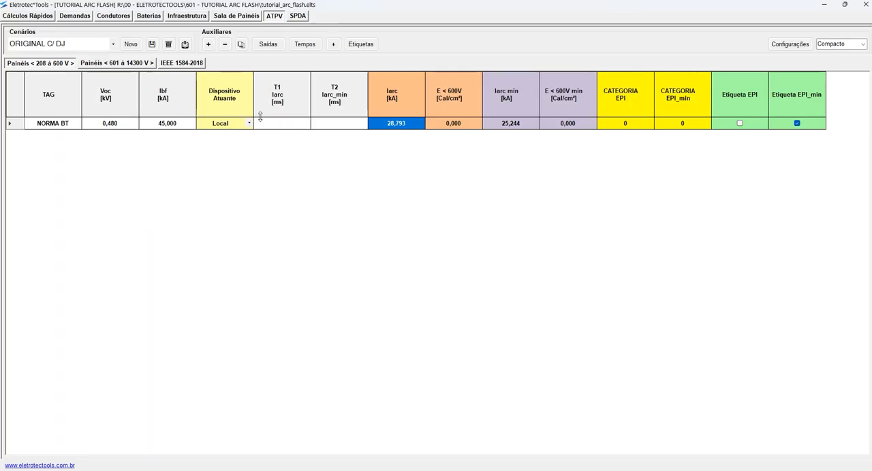
pyautogui.click(291, 126)
pyautogui.click(403, 127)
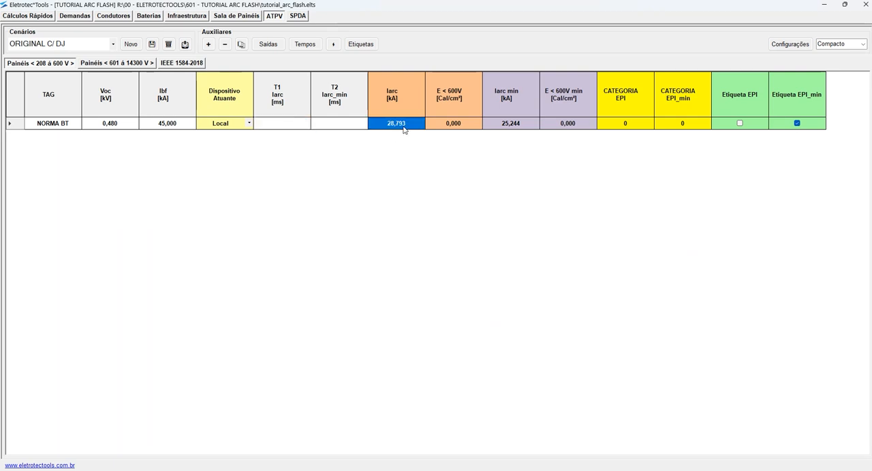
pyautogui.click(304, 126)
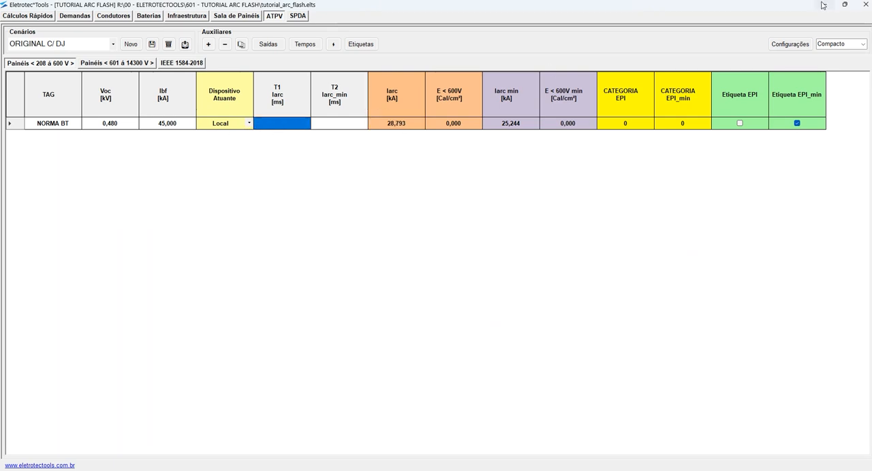
pyautogui.click(862, 45)
pyautogui.click(838, 61)
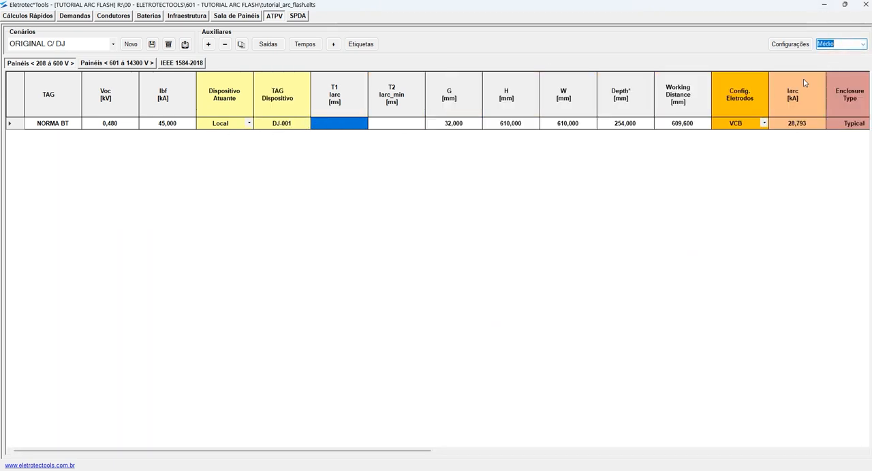
pyautogui.click(302, 126)
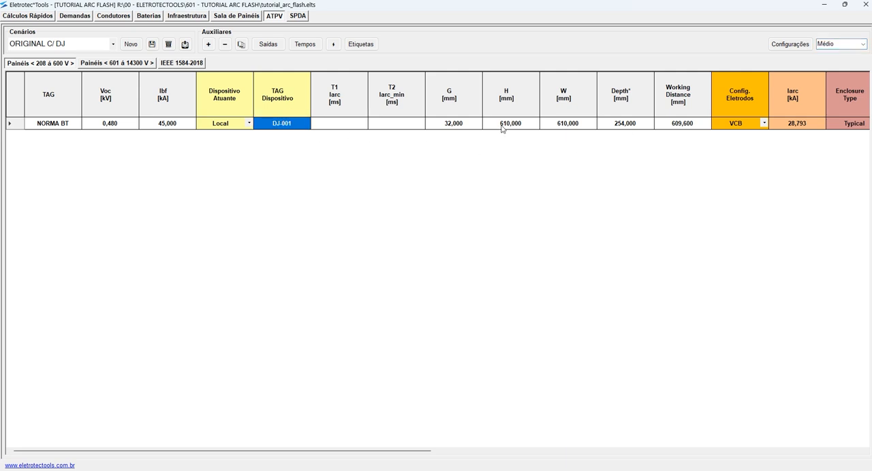
pyautogui.click(340, 124)
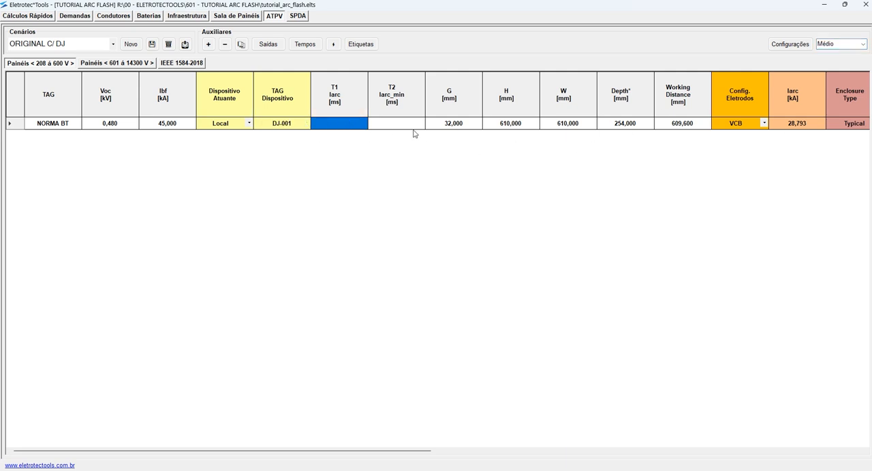
pyautogui.write('980')
pyautogui.press('Return')
# - Show the Compacto column set again and check the NORMA BT item's Iarc min
pyautogui.click(862, 44)
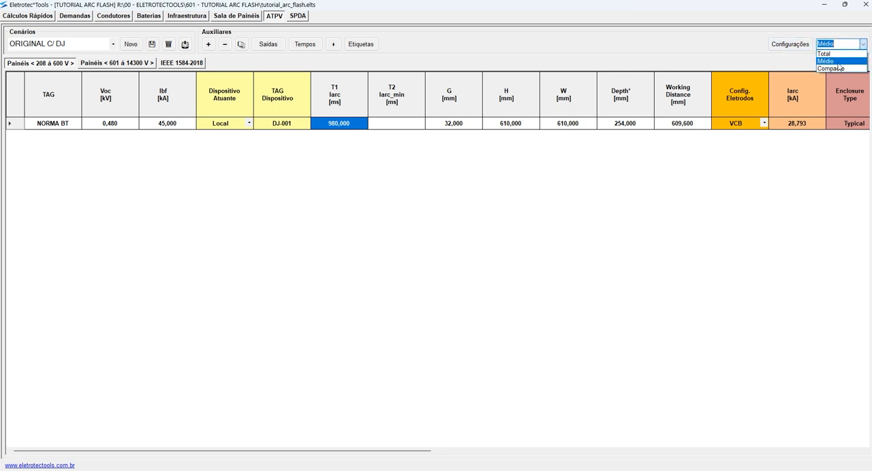
pyautogui.click(838, 68)
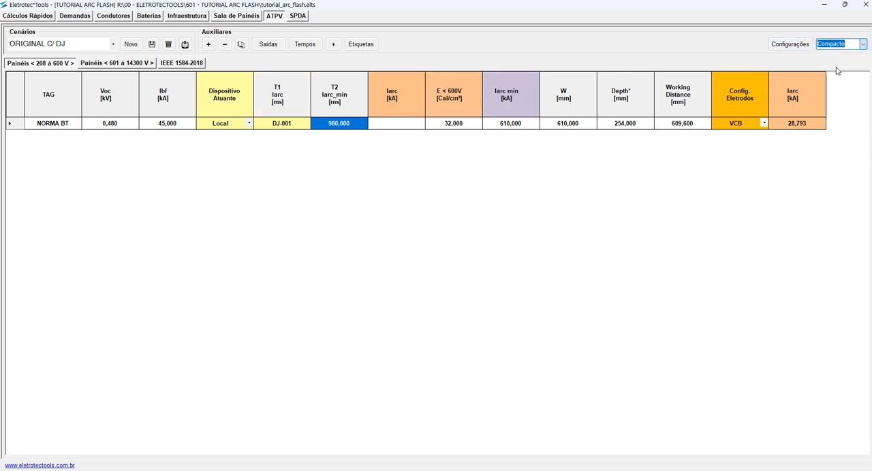
pyautogui.click(501, 120)
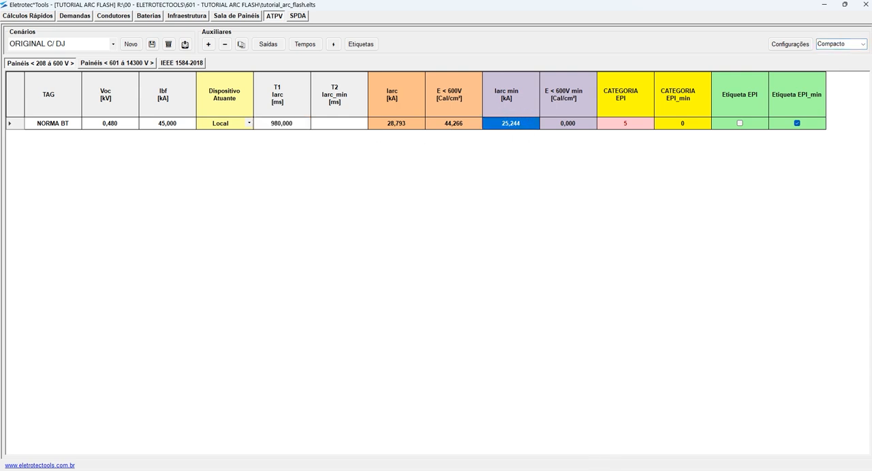
# - Switch to AutoCAD and read the red breaker curve's trip time on the 25.244 kA reduced arcing current sheet, Figure D.4
pyautogui.hotkey('alt', 'Tab')
pyautogui.press('Escape')
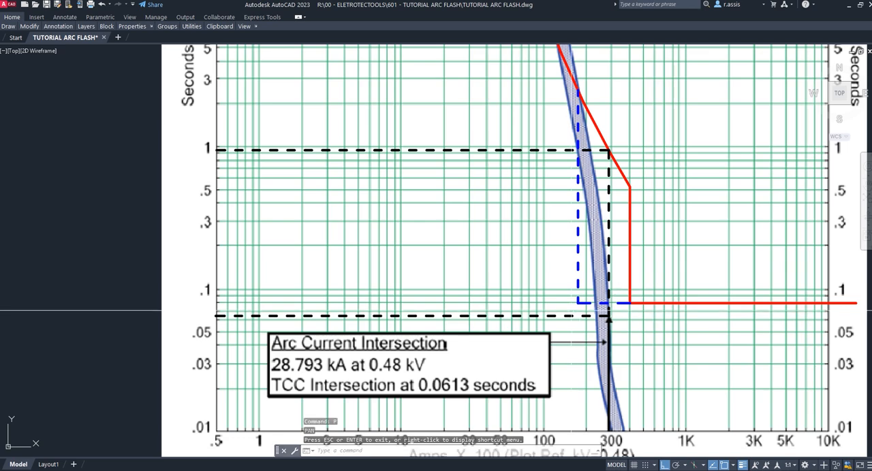
pyautogui.scroll(-10, 613, 330)
pyautogui.write('p')
pyautogui.press('Return')
pyautogui.moveTo(625, 390); pyautogui.dragTo(561, 206)
pyautogui.scroll(10, 507, 211)
pyautogui.scroll(-2, 674, 218)
pyautogui.moveTo(708, 178); pyautogui.dragTo(606, 213)
pyautogui.press('Escape')
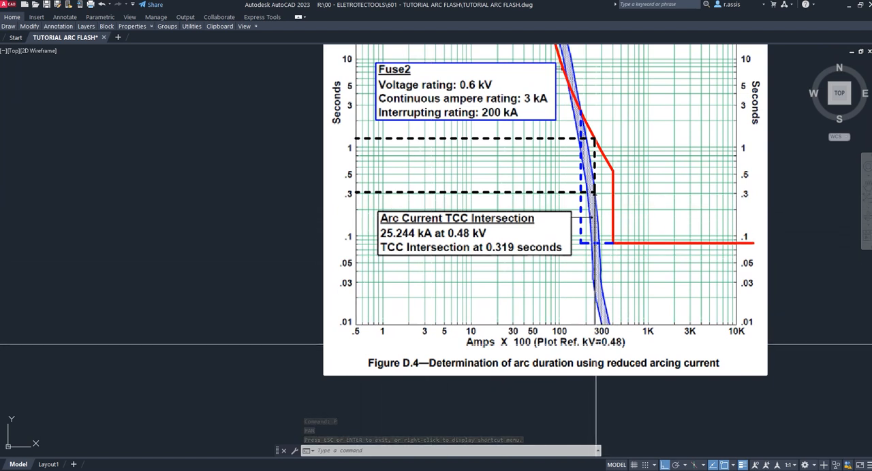
pyautogui.scroll(2, 590, 140)
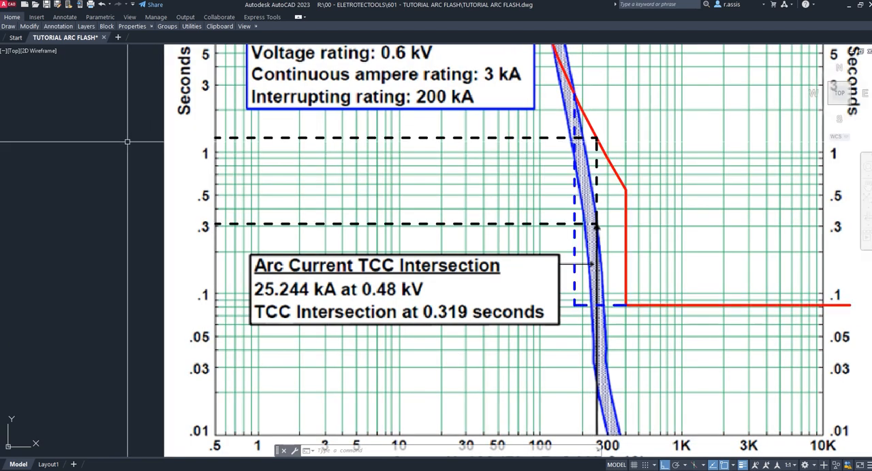
pyautogui.scroll(2, 109, 137)
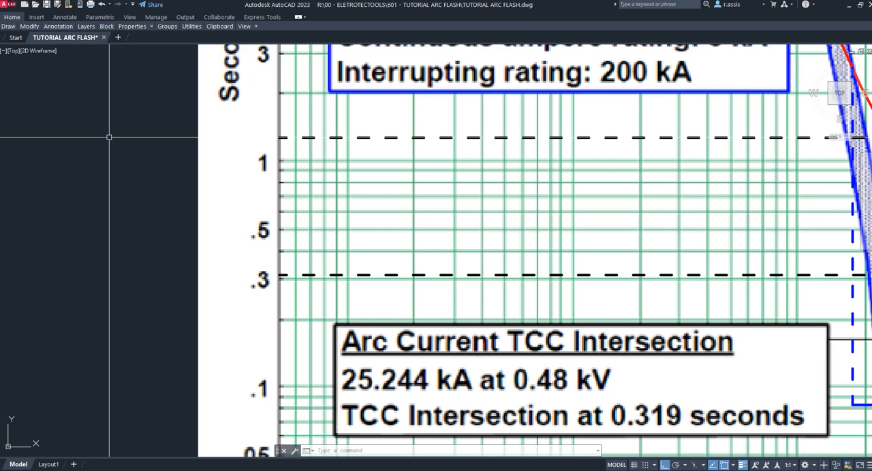
pyautogui.moveTo(137, 138); pyautogui.dragTo(139, 200, button='middle')
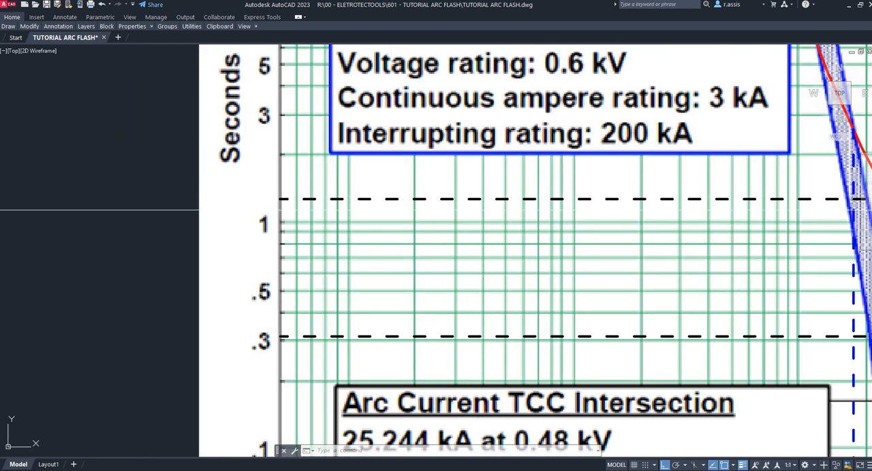
pyautogui.scroll(-2, 204, 200)
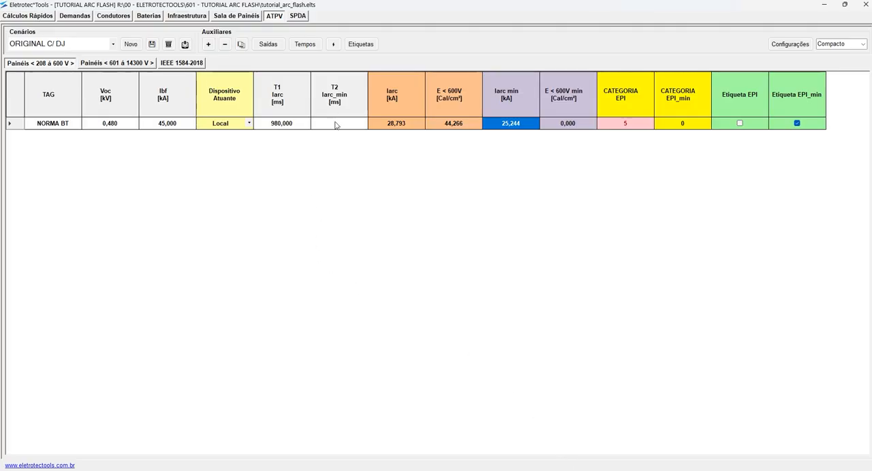
# - Set the NORMA BT item's T2 duration to 1350 ms in Eletrotec*Tools
pyautogui.click(334, 124)
pyautogui.write('1350')
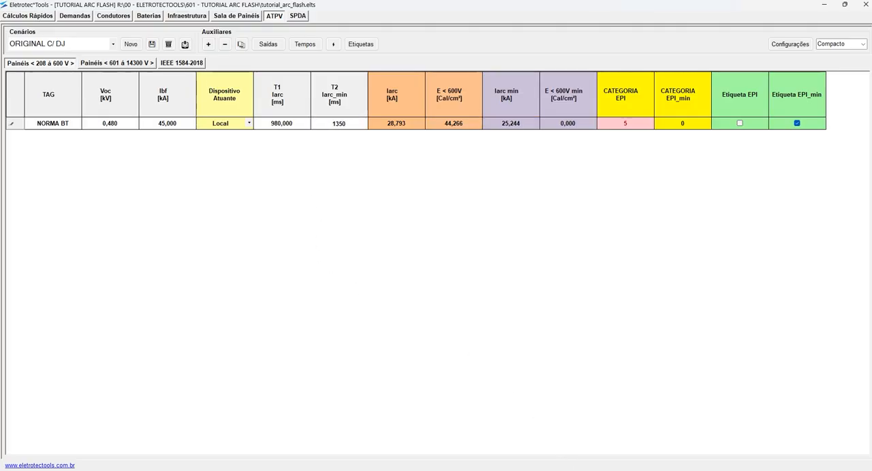
pyautogui.press('Return')
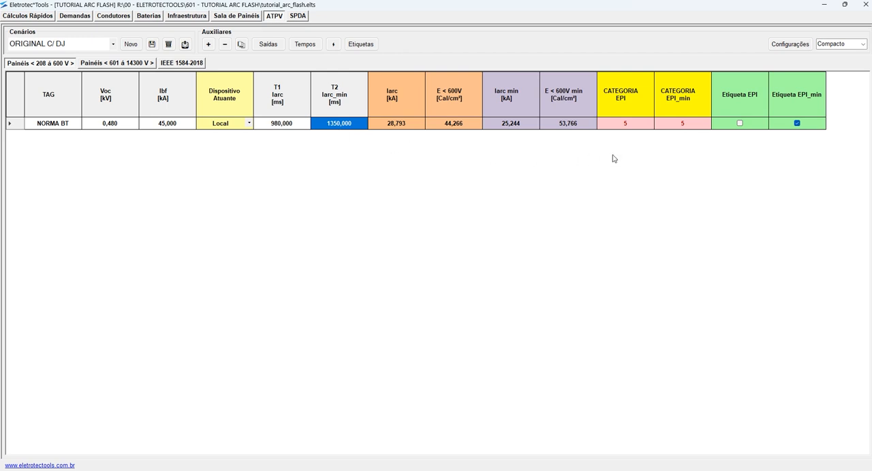
# - Compare the NORMA BT item's Iarc, T1 and T2 durations and incident energies for the full and minimum arcing currents
pyautogui.click(383, 127)
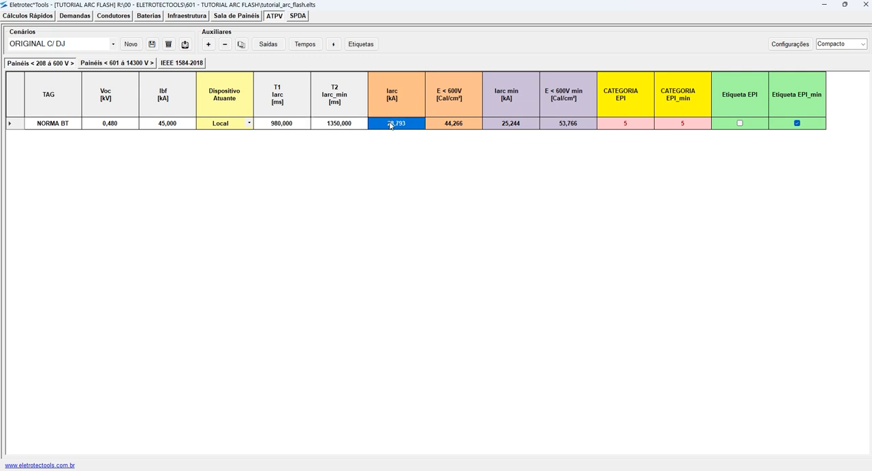
pyautogui.moveTo(299, 130); pyautogui.dragTo(329, 128)
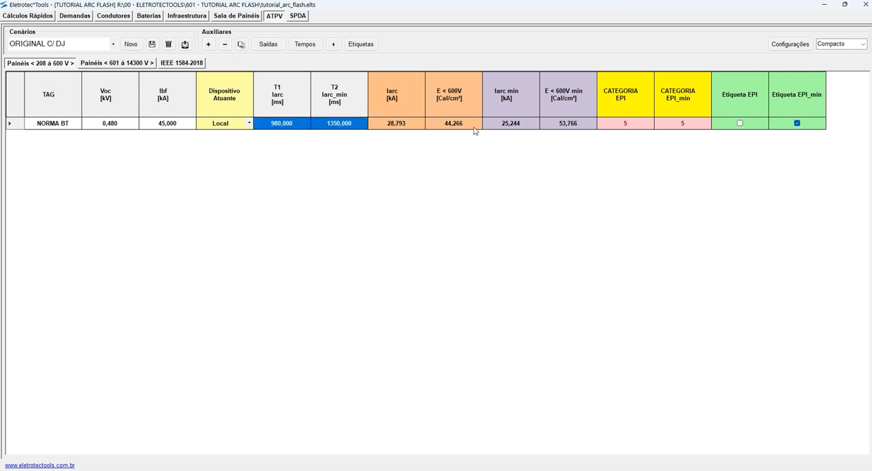
pyautogui.click(562, 129)
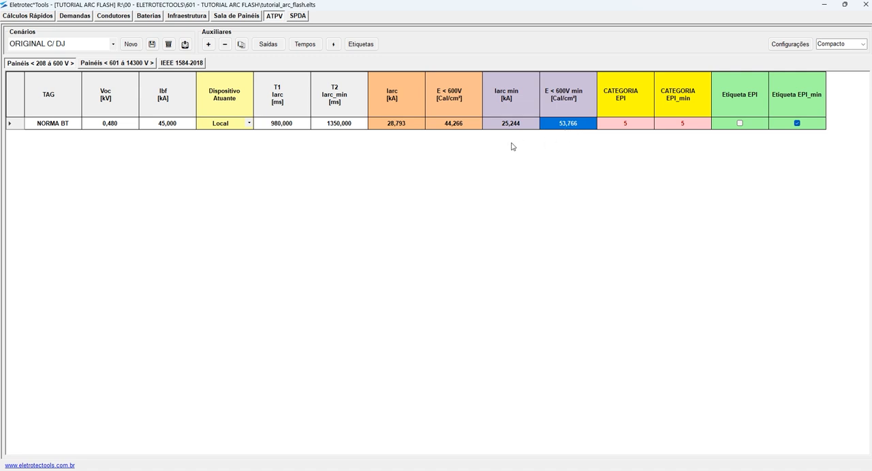
pyautogui.click(460, 127)
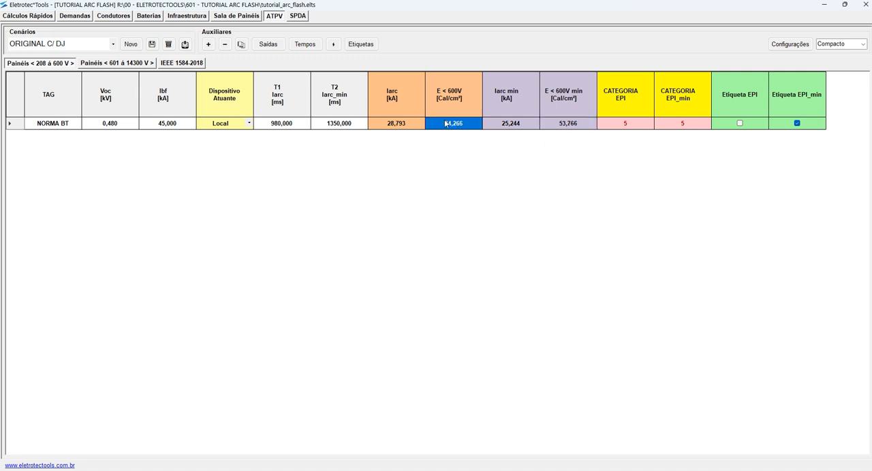
# - Compare the NORMA BT item's incident energies for the full and minimum arcing currents and check its T1 duration
pyautogui.click(570, 125)
pyautogui.click(464, 126)
pyautogui.click(567, 125)
pyautogui.click(474, 128)
pyautogui.click(281, 125)
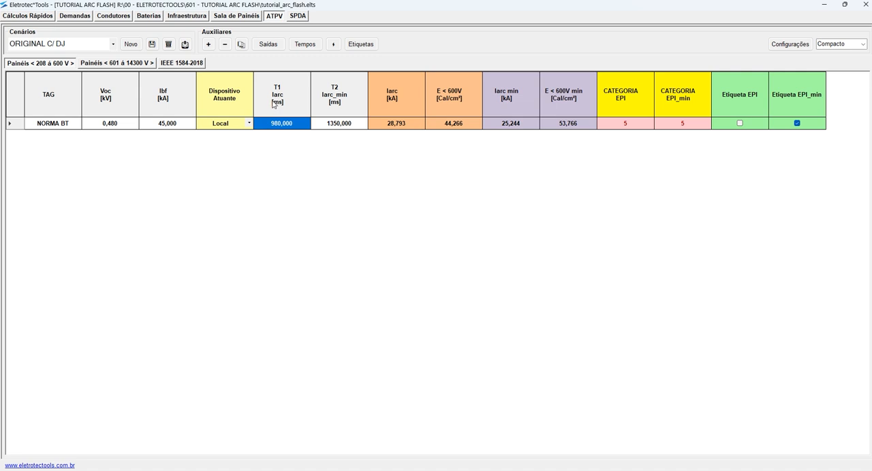
# - Duplicate the NORMA BT item and clear the T1 and T2 durations in the copy
pyautogui.click(242, 43)
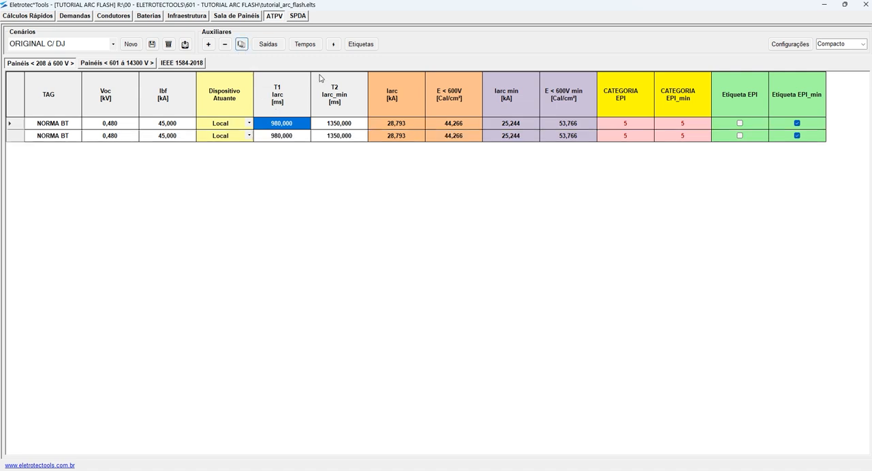
pyautogui.click(301, 137)
pyautogui.click(302, 138)
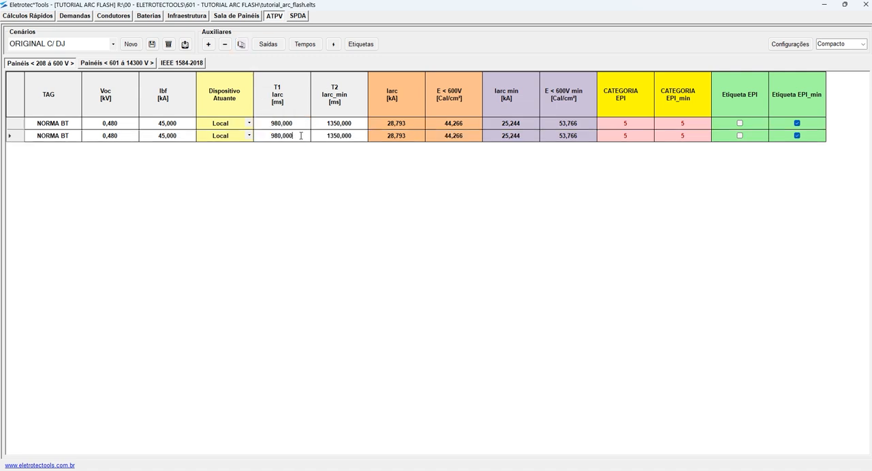
pyautogui.press('Delete')
pyautogui.click(353, 140)
pyautogui.click(354, 140)
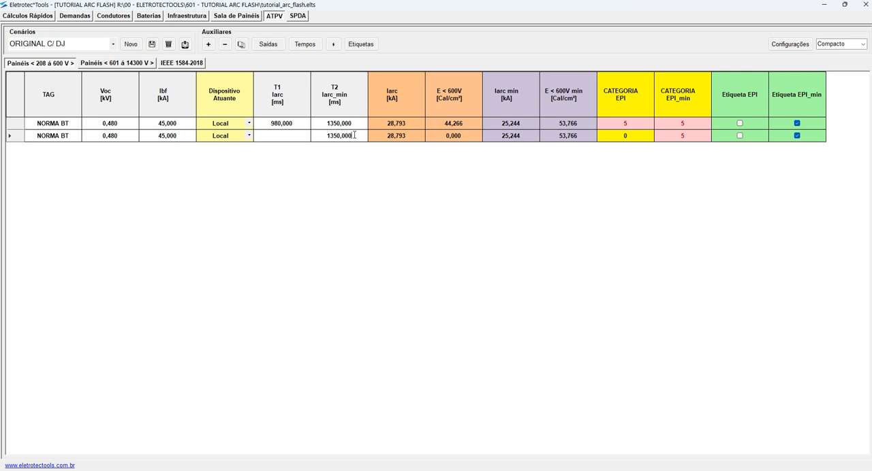
pyautogui.press('Delete')
pyautogui.click(556, 139)
pyautogui.moveTo(294, 143); pyautogui.dragTo(394, 141)
pyautogui.moveTo(505, 140); pyautogui.dragTo(557, 225)
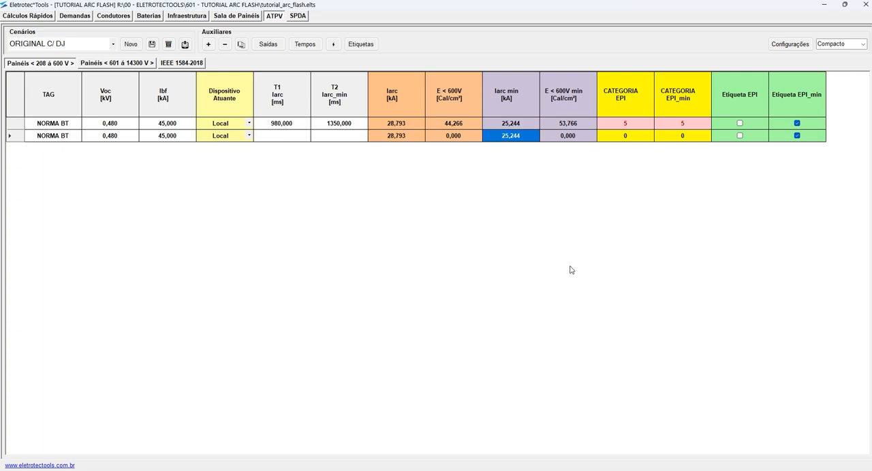
# - Switch to AutoCAD at the 25.244 kA Figure D.4 sheet and cancel any active command or selection
pyautogui.hotkey('alt', 'Tab')
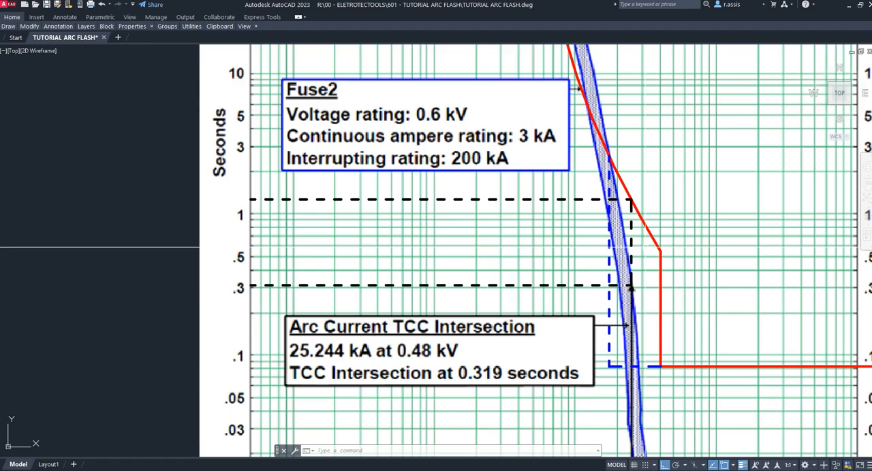
pyautogui.press('Escape')
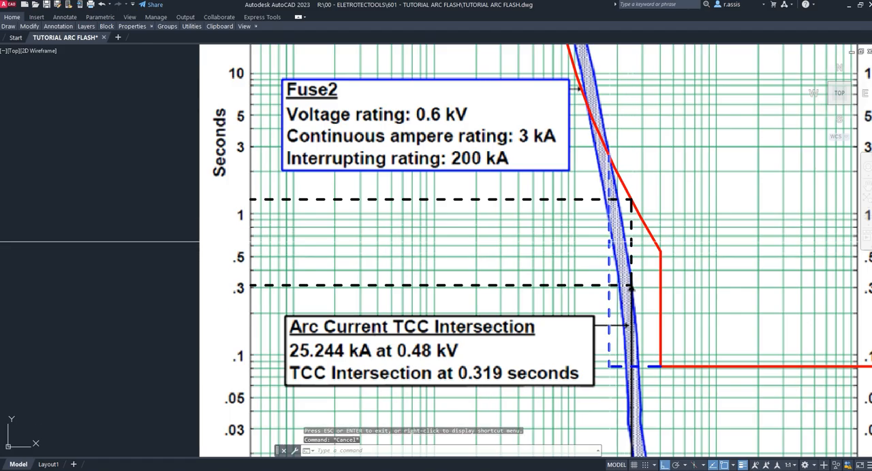
pyautogui.press('Escape')
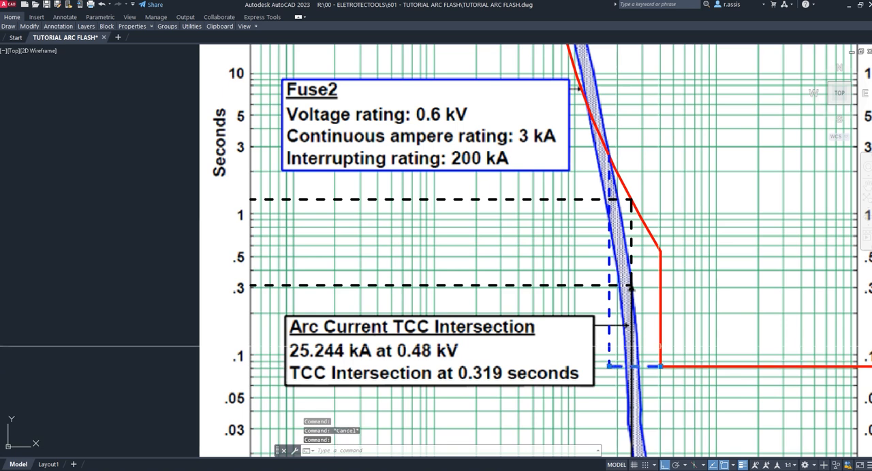
pyautogui.click(660, 324)
pyautogui.write('m')
pyautogui.press('Return')
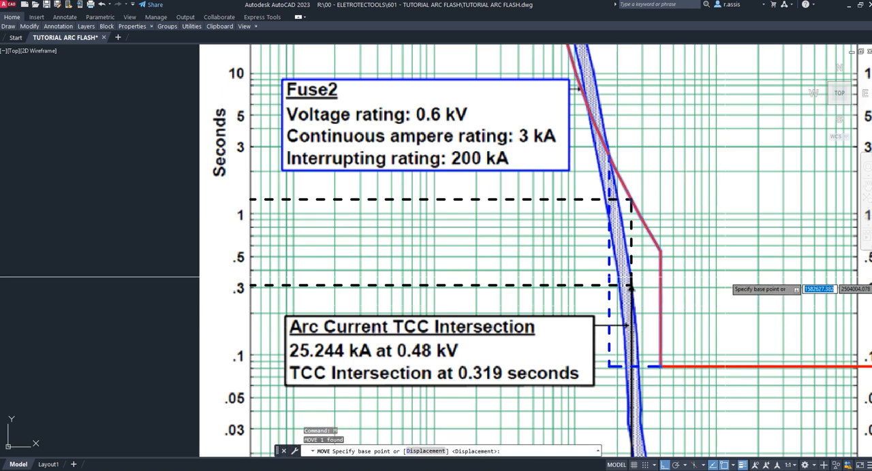
pyautogui.click(745, 269)
pyautogui.press('Escape')
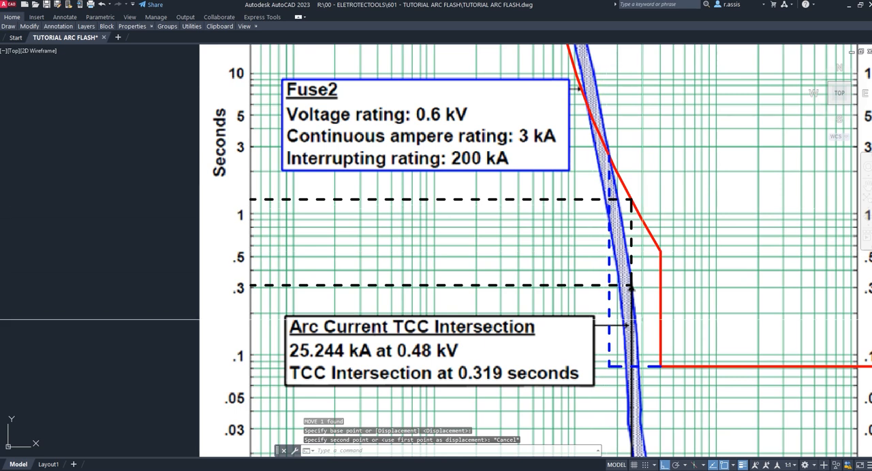
# - Inspect the blue dashed breaker adjustment on Figure D.4 and set the copied item's T1 duration to 131 ms in Eletrotec*Tools
pyautogui.moveTo(644, 393); pyautogui.dragTo(619, 228, button='middle')
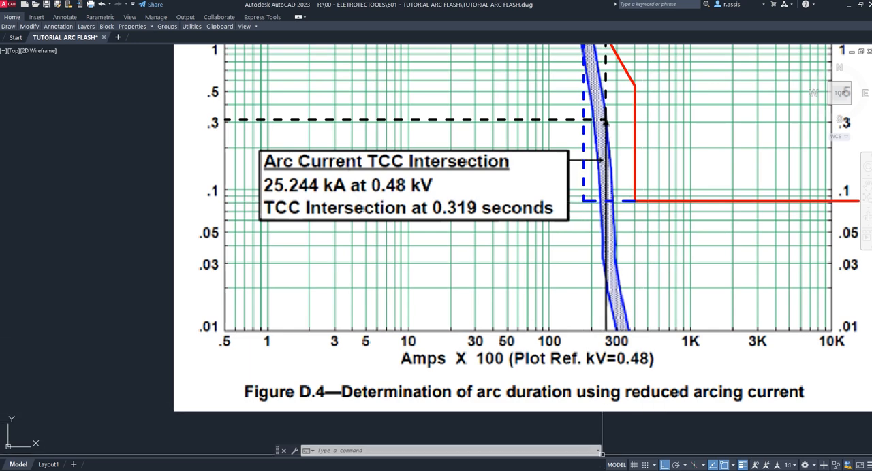
pyautogui.click(583, 183)
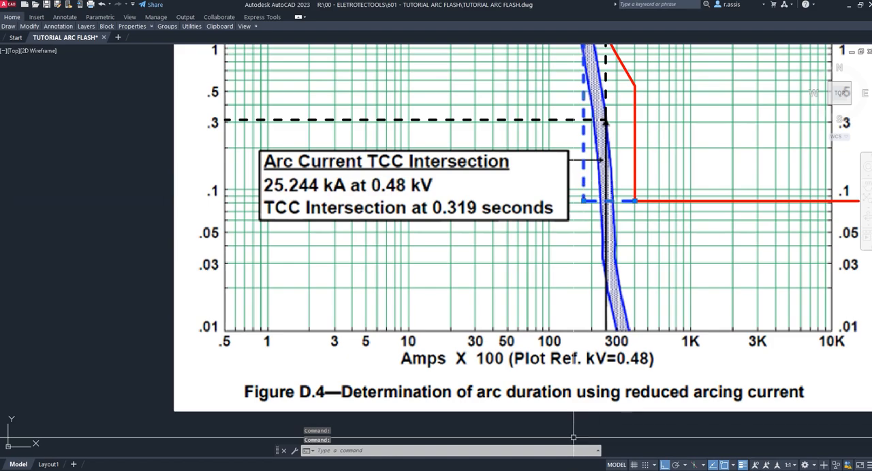
pyautogui.hotkey('alt', 'Tab')
pyautogui.click(287, 135)
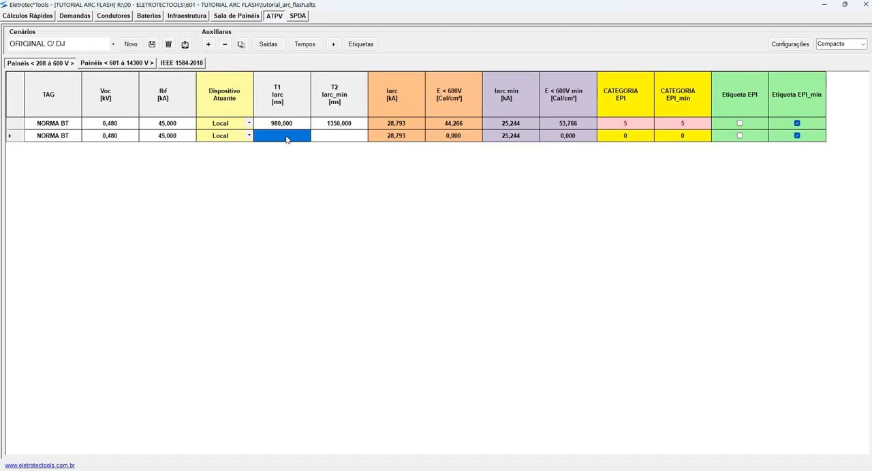
pyautogui.doubleClick(287, 136)
pyautogui.write('131')
pyautogui.press('Return')
# - Compare the T1 durations and full-current incident energies of the original and copied items, and check the copy's Iarc min
pyautogui.click(453, 126)
pyautogui.click(291, 126)
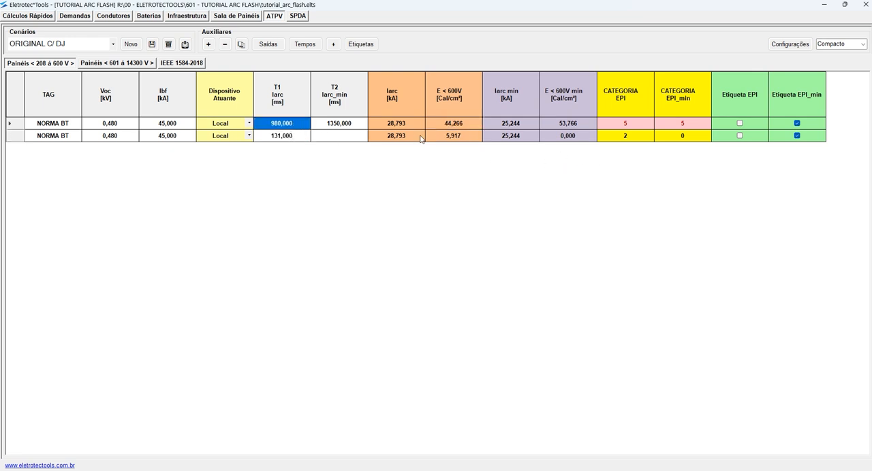
pyautogui.click(276, 136)
pyautogui.click(442, 138)
pyautogui.click(455, 126)
pyautogui.click(456, 136)
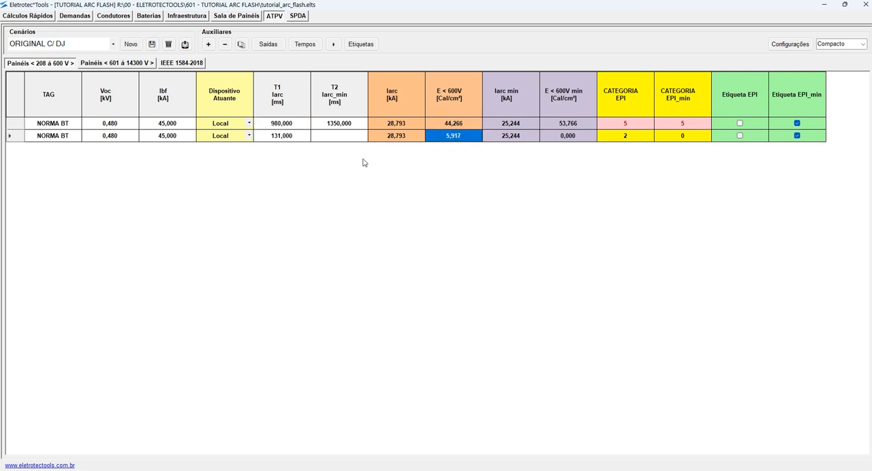
pyautogui.click(518, 137)
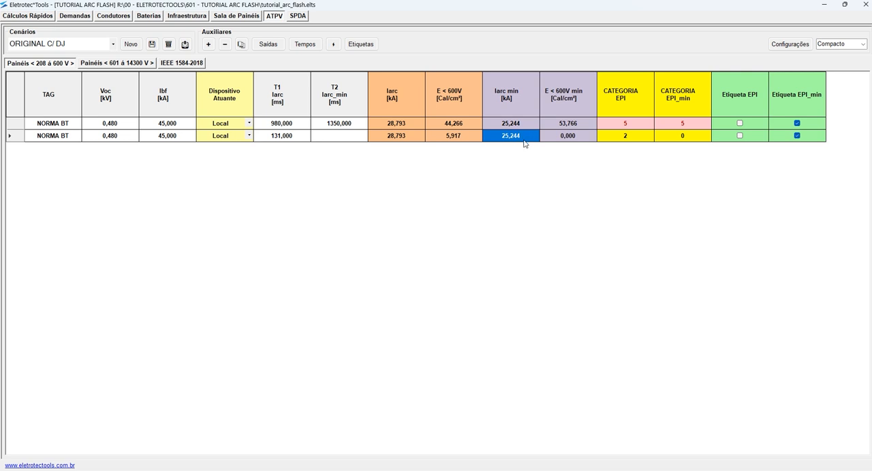
# - Switch to AutoCAD and examine where the blue dashed breaker adjustment crosses the fuse band on the 25.244 kA Figure D.4 sheet
pyautogui.moveTo(601, 470)
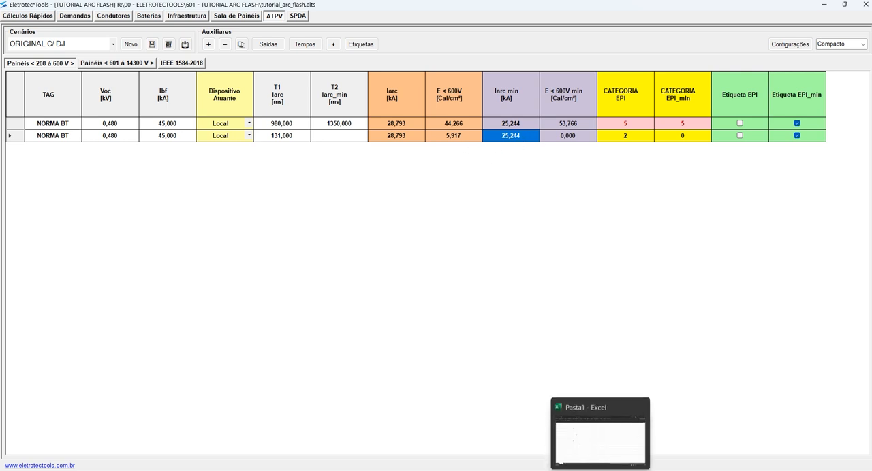
pyautogui.click(520, 470)
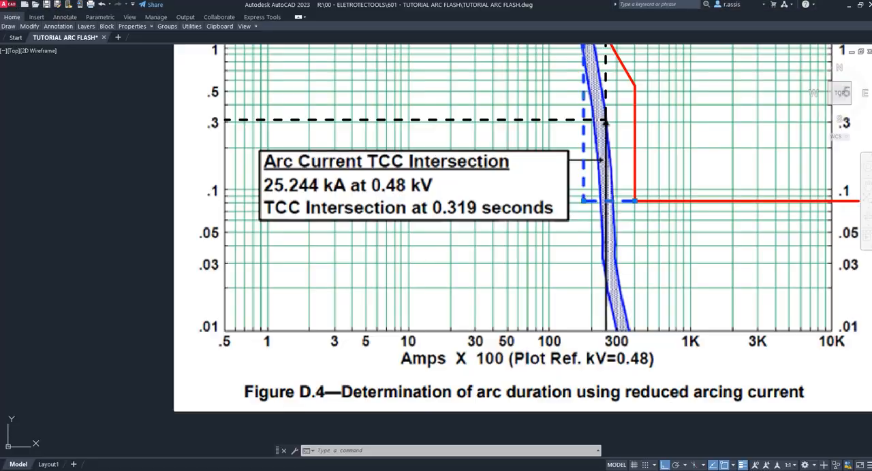
pyautogui.scroll(-6, 440, 188)
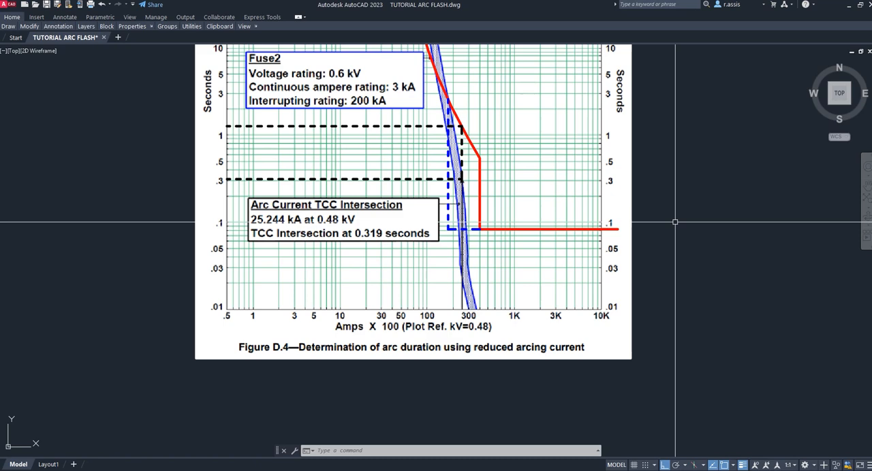
pyautogui.scroll(6, 454, 220)
pyautogui.click(435, 257)
pyautogui.click(432, 244)
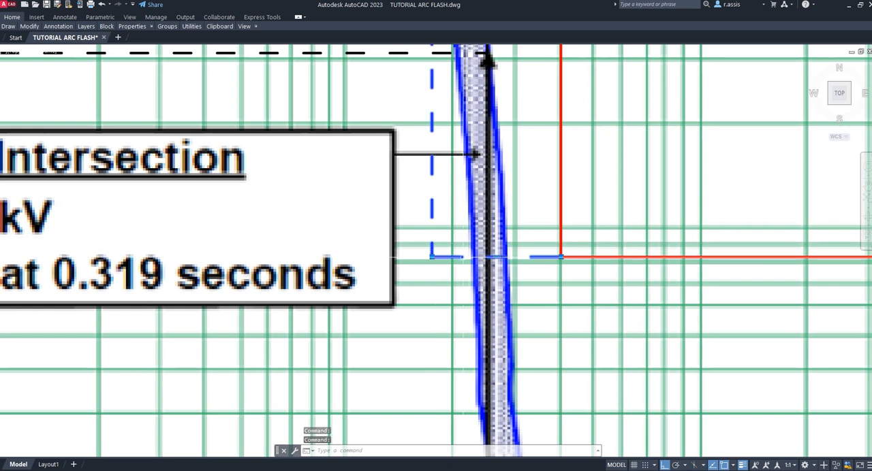
pyautogui.press('Escape')
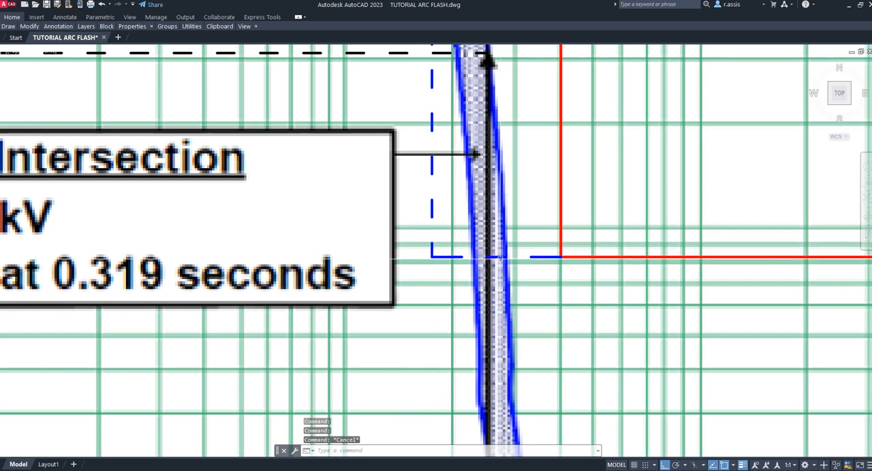
# - Draw three short vertical polylines across the horizontal blue dashed line beneath the red breaker curve on Figure D.4
pyautogui.write('pl')
pyautogui.press('Return')
pyautogui.click(450, 235)
pyautogui.click(454, 283)
pyautogui.press('Return')
pyautogui.press('Return')
pyautogui.click(477, 235)
pyautogui.click(478, 284)
pyautogui.press('Return')
pyautogui.press('Return')
pyautogui.click(505, 235)
pyautogui.click(505, 283)
pyautogui.press('Escape')
# - Draw a vertical polyline about 37,600 units long downward from the blue dashed line's lower corner on the Figure D.3 sheet
pyautogui.scroll(-8, 545, 305)
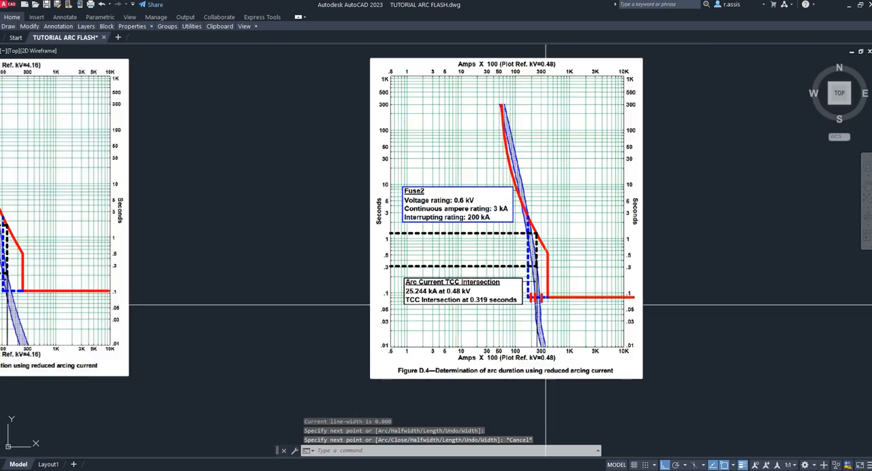
pyautogui.moveTo(689, 182); pyautogui.dragTo(683, 390, button='middle')
pyautogui.moveTo(680, 254); pyautogui.dragTo(677, 375, button='middle')
pyautogui.scroll(2, 544, 307)
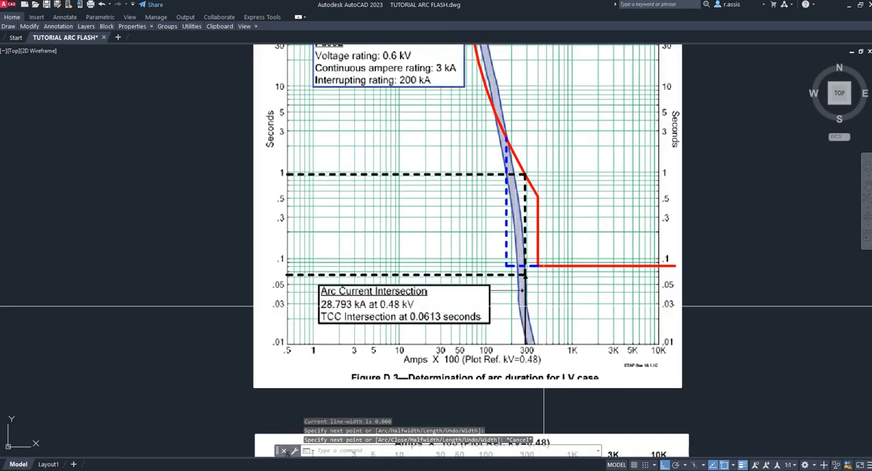
pyautogui.scroll(5, 544, 306)
pyautogui.press('Return')
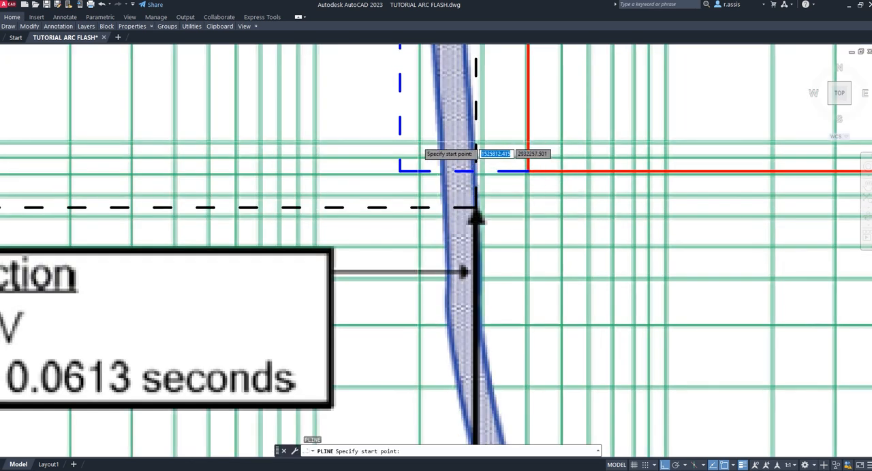
pyautogui.click(400, 171)
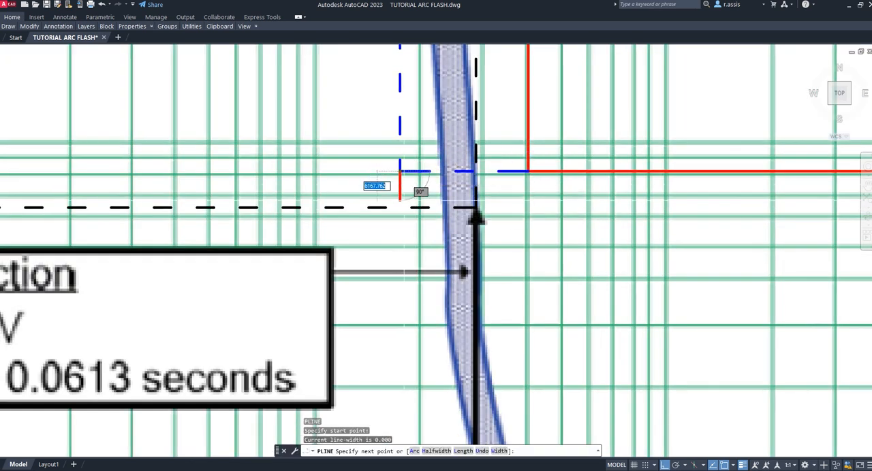
pyautogui.click(400, 353)
pyautogui.press('Escape')
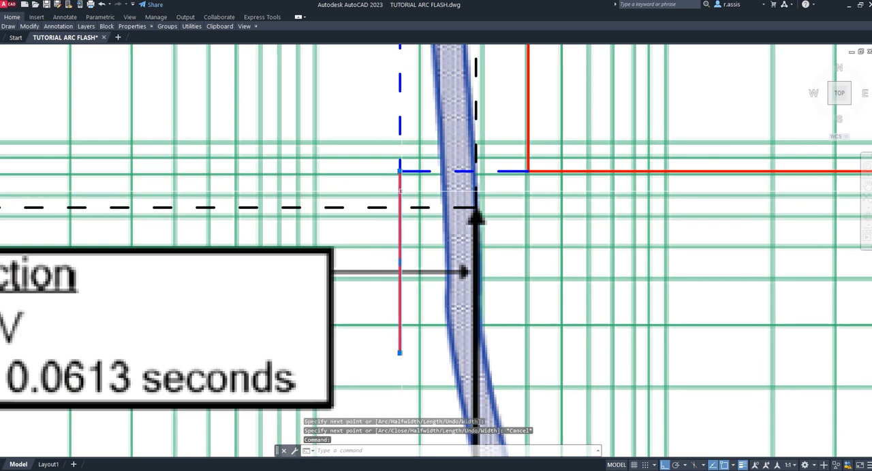
# - Move the new vertical polyline horizontally to between the 28.793 kA arcing current line and the red breaker curve's vertical segment
pyautogui.write('m')
pyautogui.press('Return')
pyautogui.click(400, 193)
pyautogui.click(505, 197)
pyautogui.press('Escape')
pyautogui.press('Escape')
# - Check the blue dashed line against Figure D.3's time axis and set the optimized-adjustment item's T2 duration to 131 ms in Eletrotec*Tools
pyautogui.moveTo(403, 187); pyautogui.dragTo(733, 215, button='middle')
pyautogui.scroll(-2, 733, 215)
pyautogui.scroll(1, 604, 207)
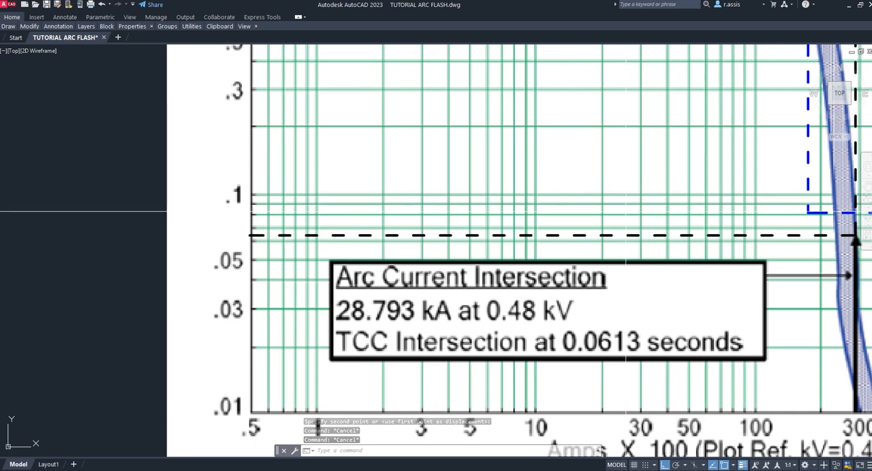
pyautogui.moveTo(626, 212); pyautogui.dragTo(522, 201, button='middle')
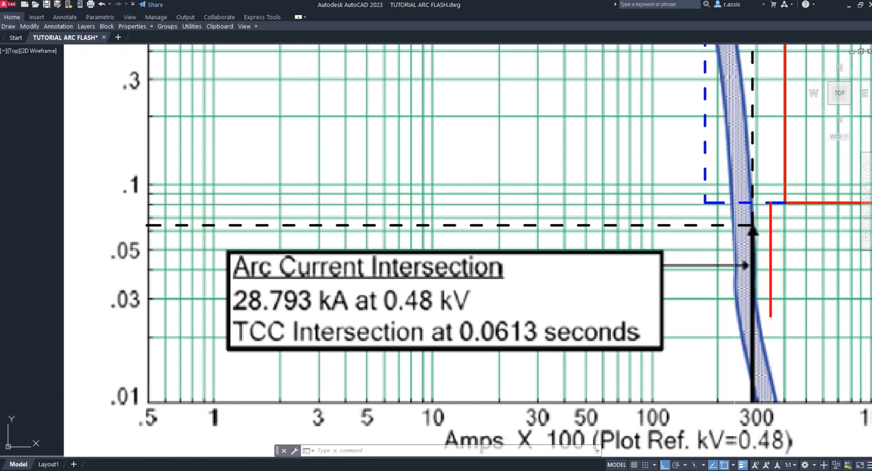
pyautogui.hotkey('alt', 'Tab')
pyautogui.click(341, 141)
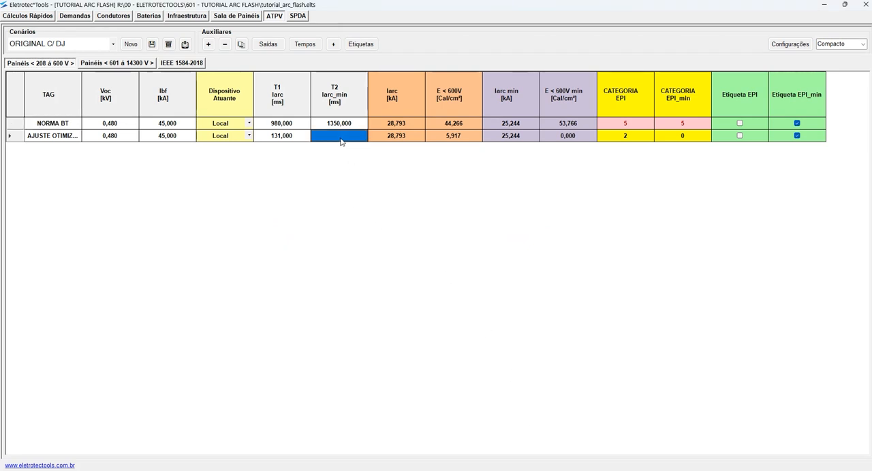
pyautogui.write('131')
pyautogui.press('Return')
# - Save the ORIGINAL C/ DJ scenario with the optimized-adjustment item
pyautogui.click(54, 136)
pyautogui.click(152, 45)
pyautogui.click(458, 275)
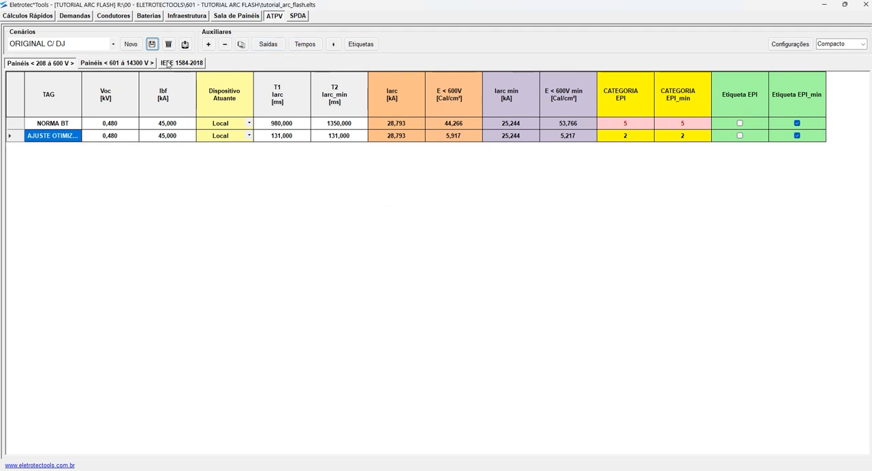
# - Check the T1 and T2 durations of the 601 to 14300 V panels and open the ORIGINAL NORMA scenario
pyautogui.click(116, 63)
pyautogui.moveTo(276, 124); pyautogui.dragTo(351, 147)
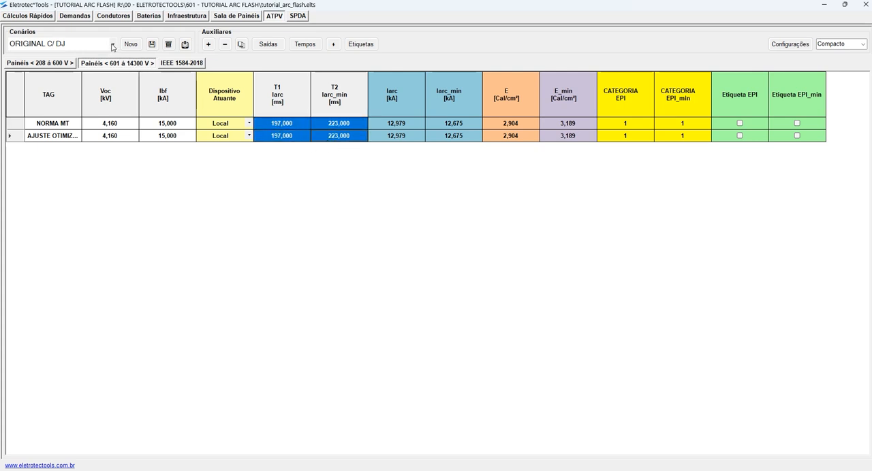
pyautogui.click(112, 45)
pyautogui.click(41, 55)
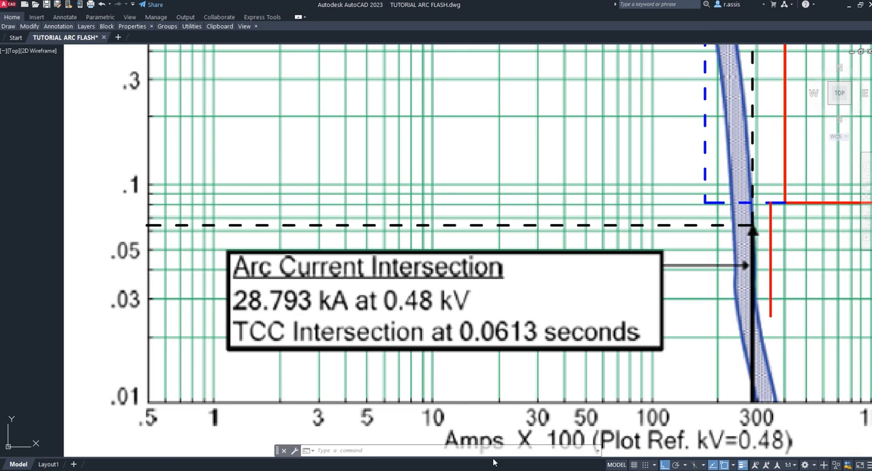
# - Switch to AutoCAD and examine the breaker curves against the 4.16 kV arcing currents on Figures D.1 and D.2
pyautogui.scroll(-3, 498, 270)
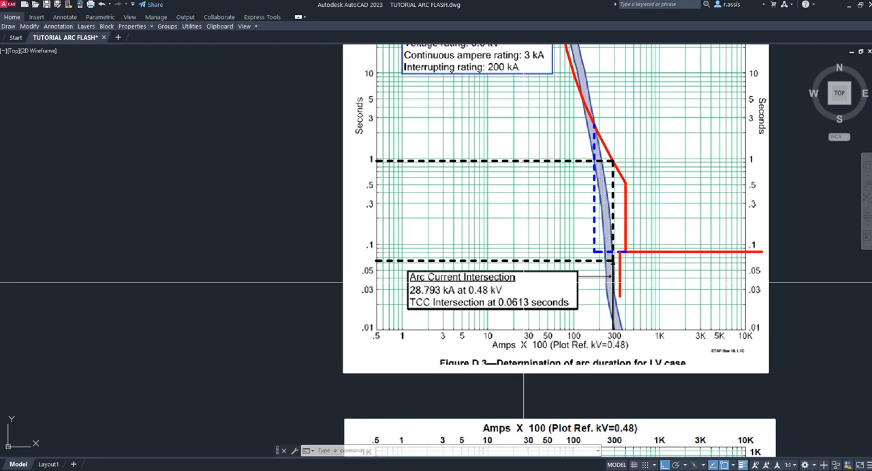
pyautogui.scroll(2, 577, 279)
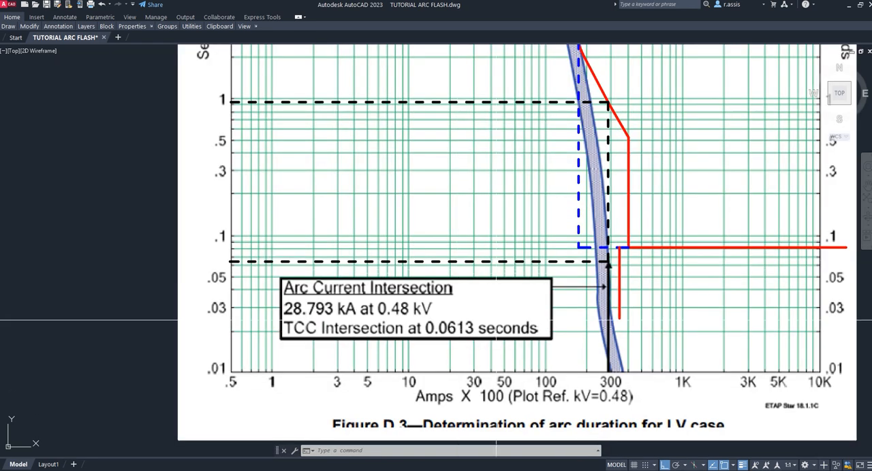
pyautogui.scroll(-5, 411, 310)
pyautogui.moveTo(411, 300); pyautogui.dragTo(670, 259, button='middle')
pyautogui.scroll(6, 502, 239)
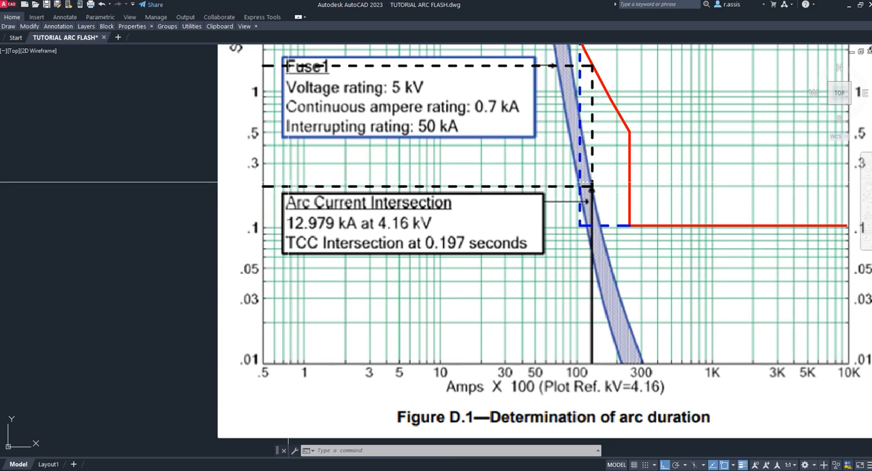
pyautogui.scroll(-6, 301, 191)
pyautogui.moveTo(475, 364); pyautogui.dragTo(528, 204, button='middle')
pyautogui.scroll(4, 424, 241)
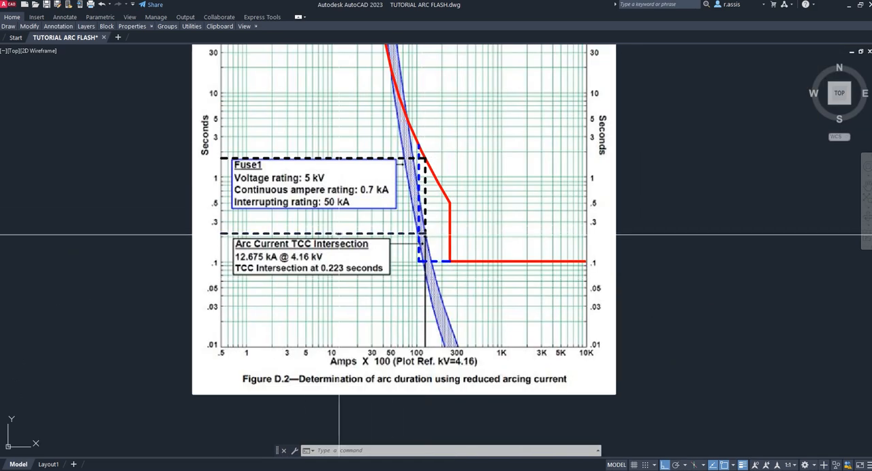
# - Examine the red breaker curve against the 4.16 kV arcing currents on Figures D.2 and D.1
pyautogui.click(436, 179)
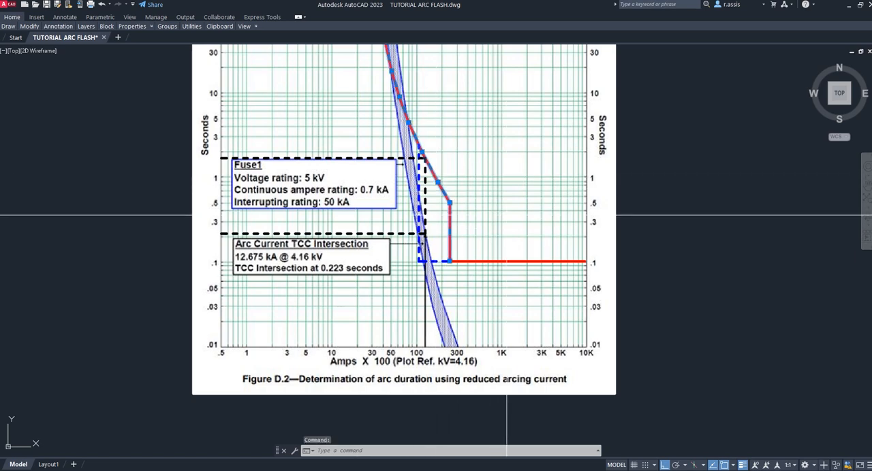
pyautogui.press('Escape')
pyautogui.scroll(-4, 593, 211)
pyautogui.scroll(-2, 609, 230)
pyautogui.scroll(8, 535, 189)
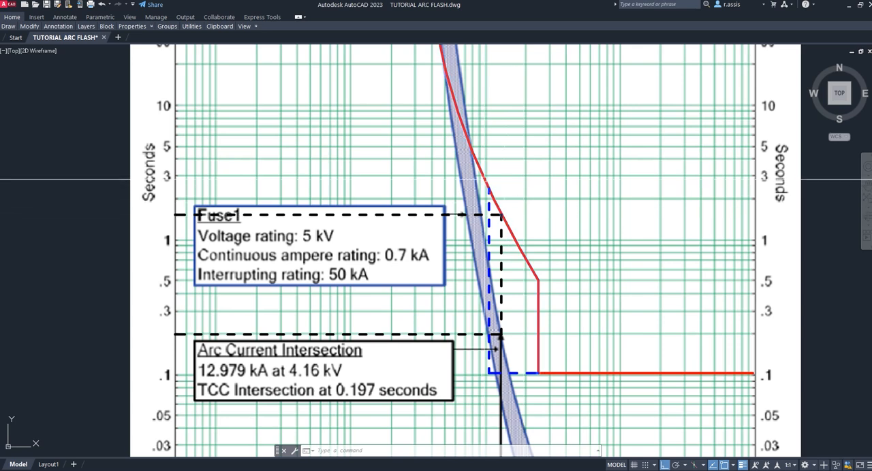
pyautogui.click(491, 197)
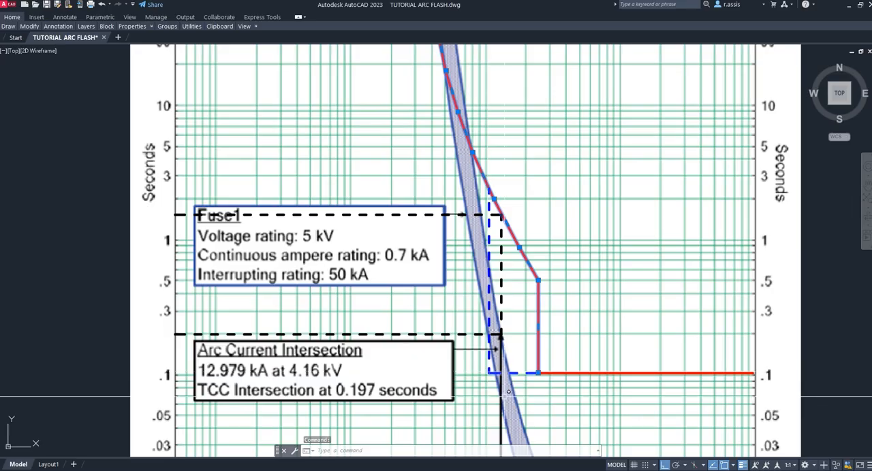
# - Switch to Eletrotec*Tools and open the ORIGINAL C/ DJ scenario at its 601 to 14300 V panels
pyautogui.hotkey('alt', 'Tab')
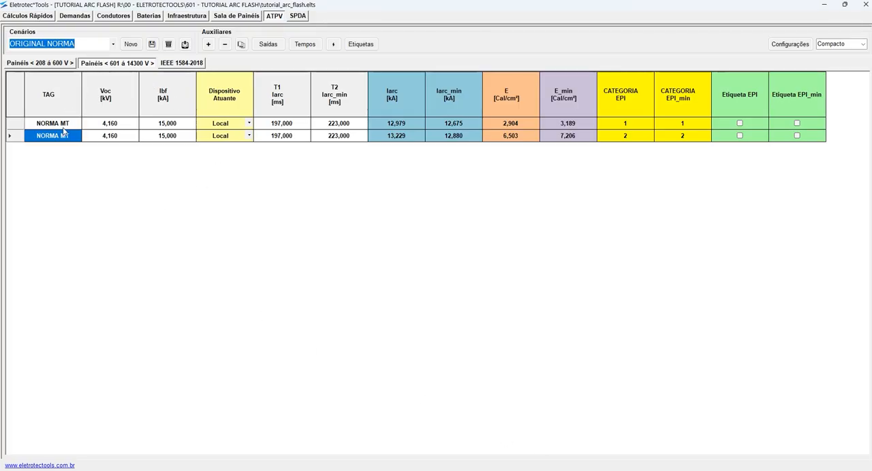
pyautogui.click(41, 63)
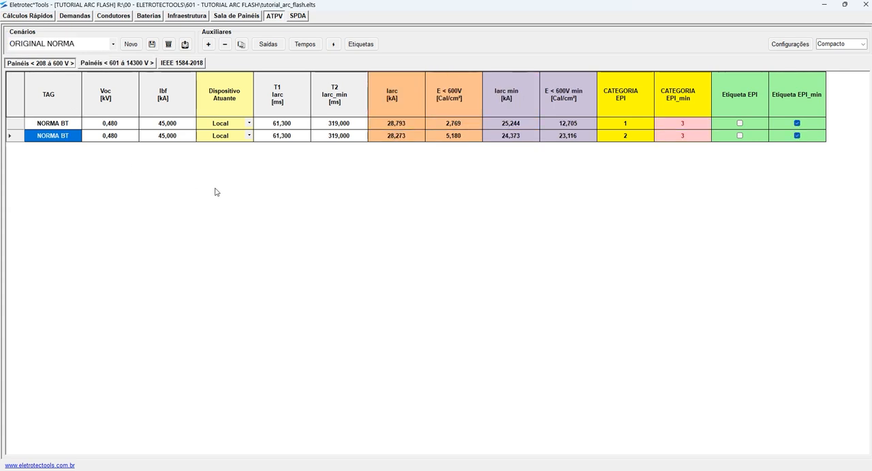
pyautogui.click(113, 43)
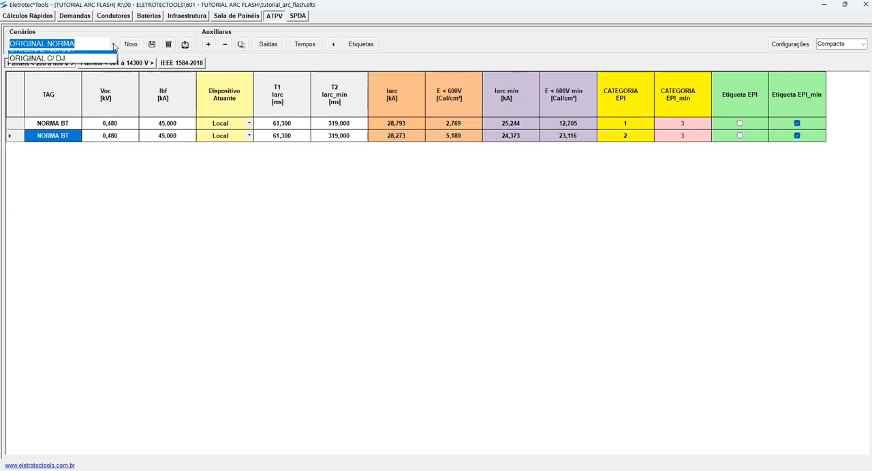
pyautogui.click(68, 66)
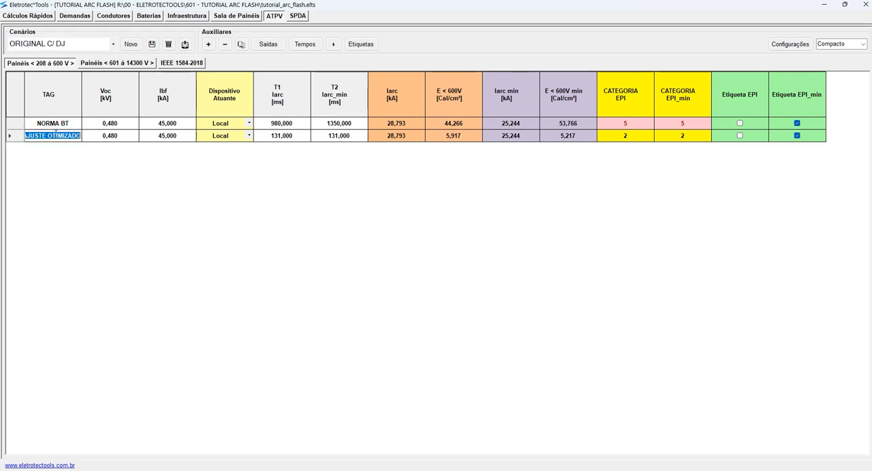
pyautogui.click(111, 64)
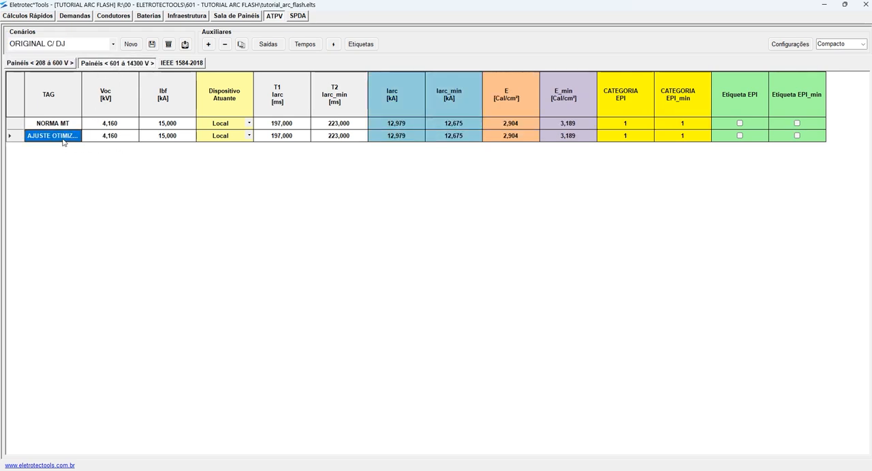
# - Clear the T1 and T2 durations of the AJUSTE OTIMIZADO item in the 601 to 14300 V panels
pyautogui.moveTo(81, 86); pyautogui.dragTo(137, 86)
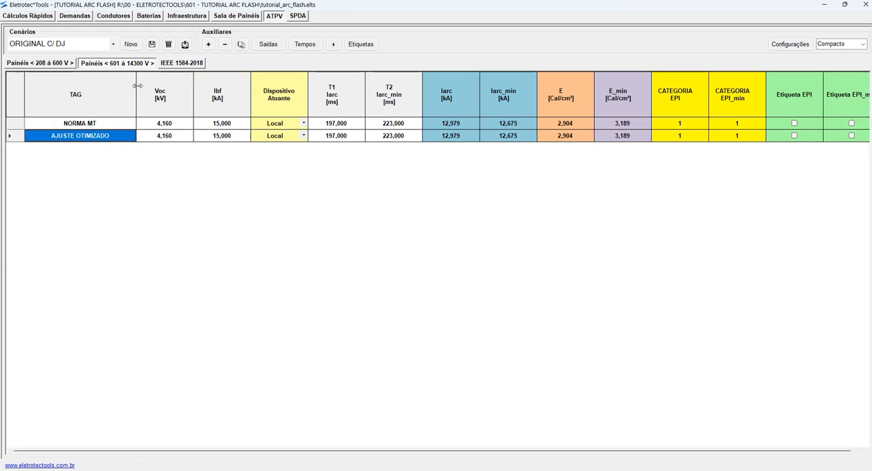
pyautogui.click(97, 136)
pyautogui.press('Escape')
pyautogui.click(339, 139)
pyautogui.click(337, 140)
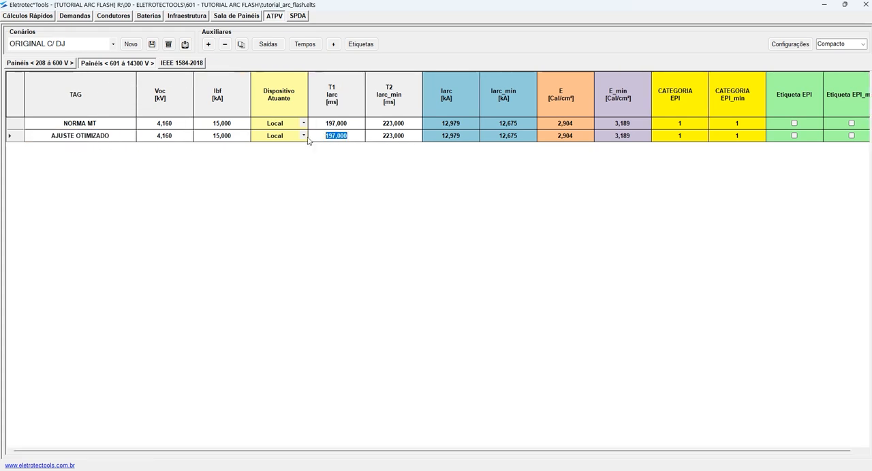
pyautogui.press('Delete')
pyautogui.click(325, 140)
pyautogui.click(326, 139)
pyautogui.press('Delete')
pyautogui.click(390, 140)
pyautogui.moveTo(284, 137); pyautogui.dragTo(337, 146)
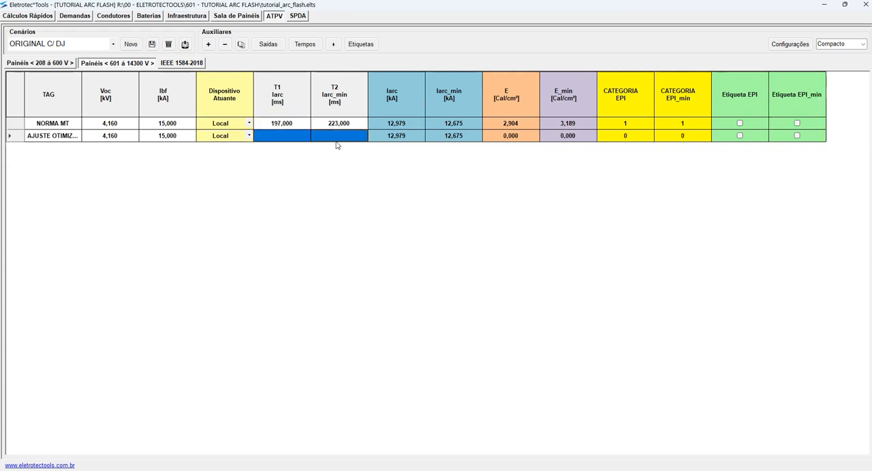
# - Compare the AJUSTE OTIMIZADO item's Iarc and Iarc_min arcing currents
pyautogui.click(410, 138)
pyautogui.click(464, 138)
pyautogui.click(400, 136)
pyautogui.click(457, 137)
pyautogui.click(408, 137)
pyautogui.click(457, 140)
pyautogui.click(404, 138)
pyautogui.click(446, 142)
pyautogui.click(396, 137)
pyautogui.click(442, 139)
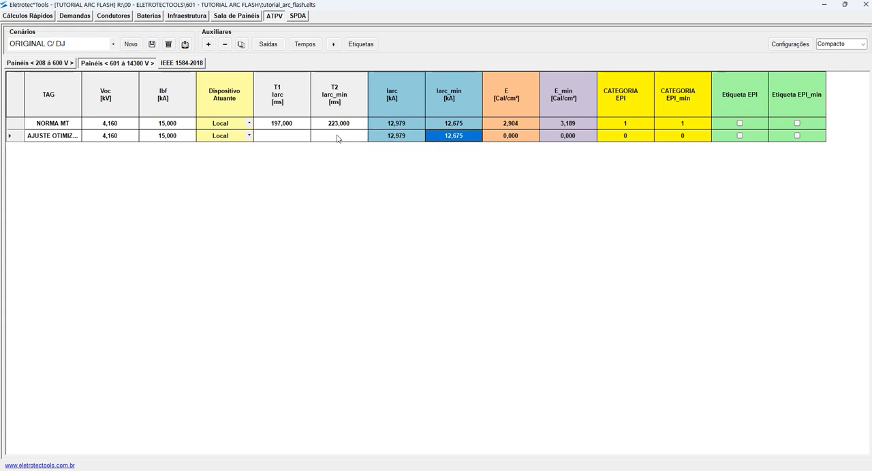
# - Show the table in the Médio view and clear the NORMA MT item's T1 and T2 durations
pyautogui.click(272, 125)
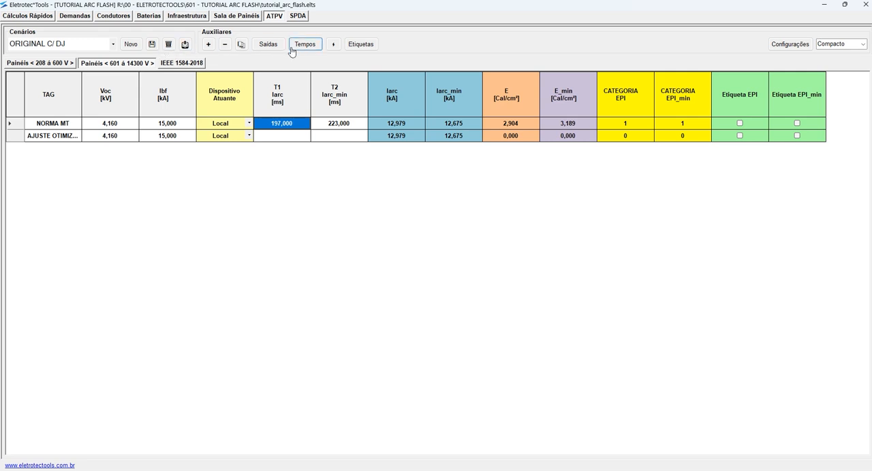
pyautogui.click(835, 44)
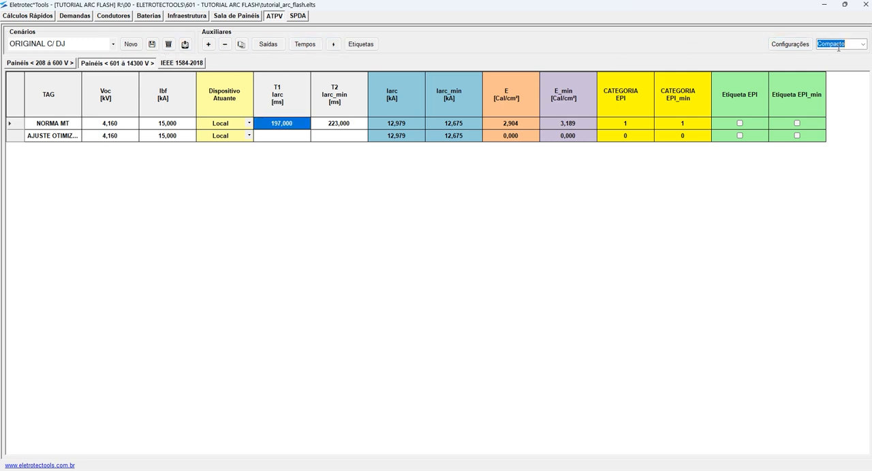
pyautogui.click(862, 44)
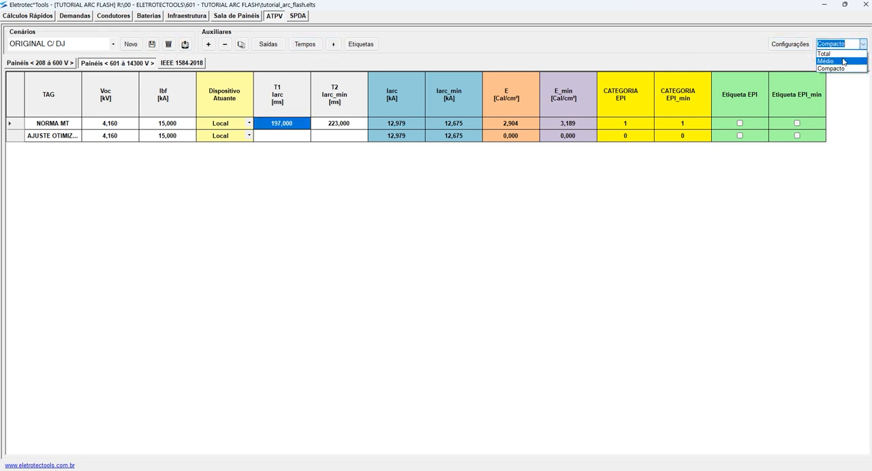
pyautogui.click(844, 62)
pyautogui.click(279, 124)
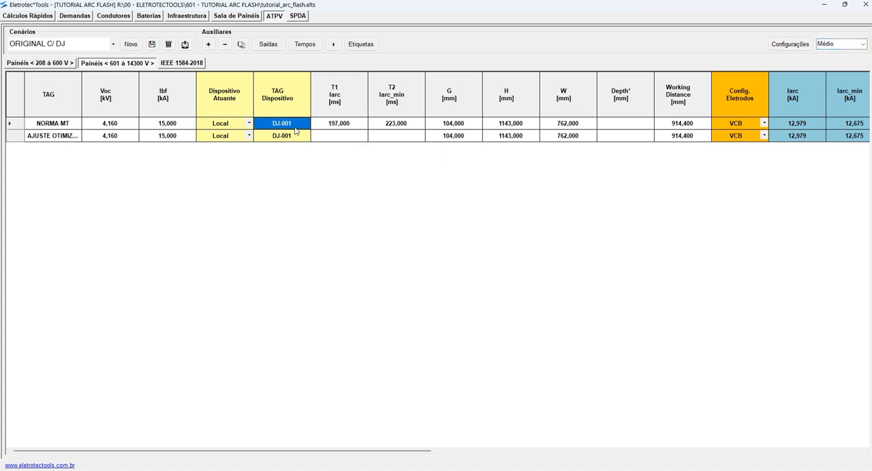
pyautogui.click(343, 127)
pyautogui.click(363, 125)
pyautogui.moveTo(364, 124); pyautogui.dragTo(312, 129)
pyautogui.press('Delete')
pyautogui.click(417, 125)
pyautogui.click(413, 126)
pyautogui.moveTo(412, 126); pyautogui.dragTo(361, 126)
pyautogui.press('Delete')
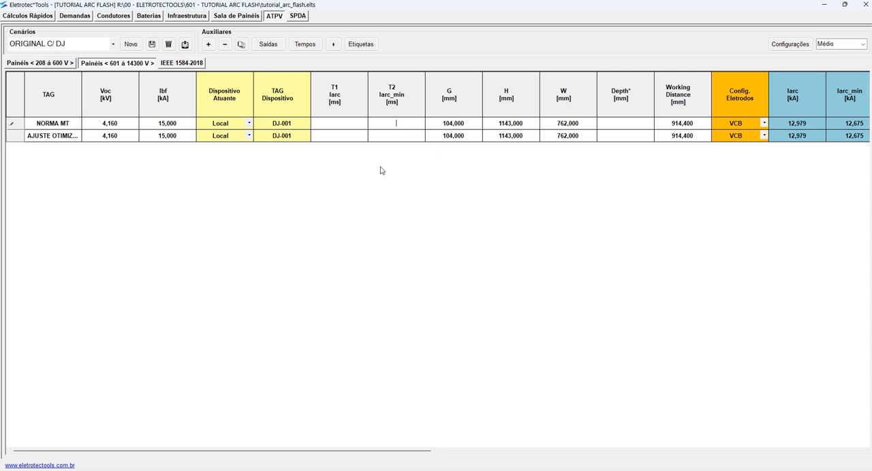
# - Save the ORIGINAL C/ DJ scenario and return the table to the Compacto view
pyautogui.click(152, 44)
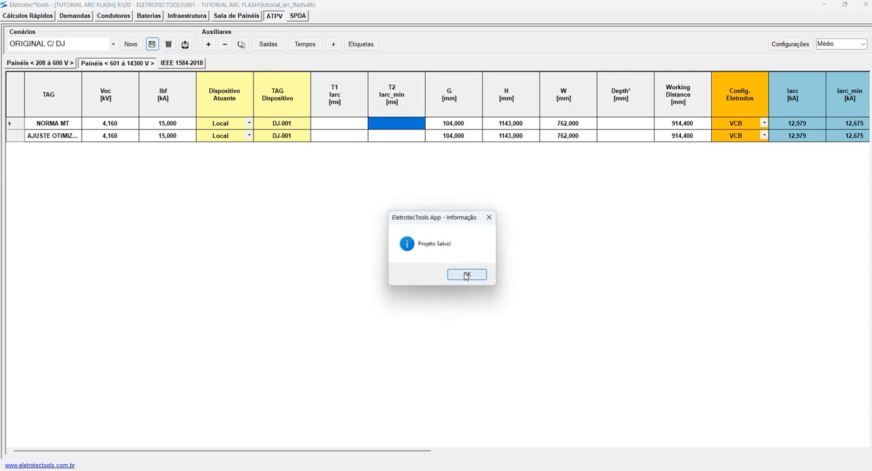
pyautogui.click(459, 272)
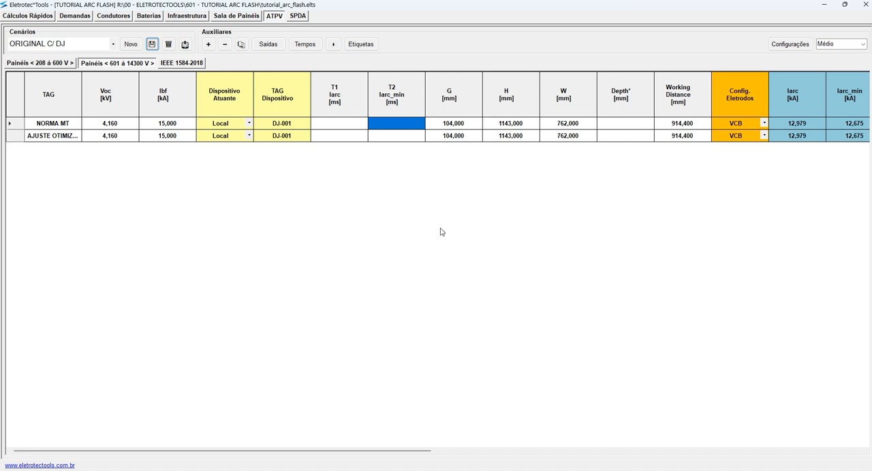
pyautogui.click(862, 44)
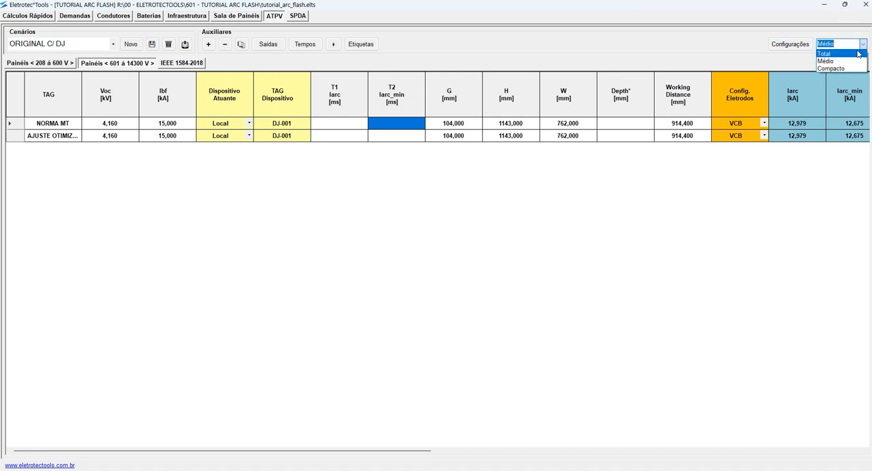
pyautogui.click(845, 68)
pyautogui.click(385, 124)
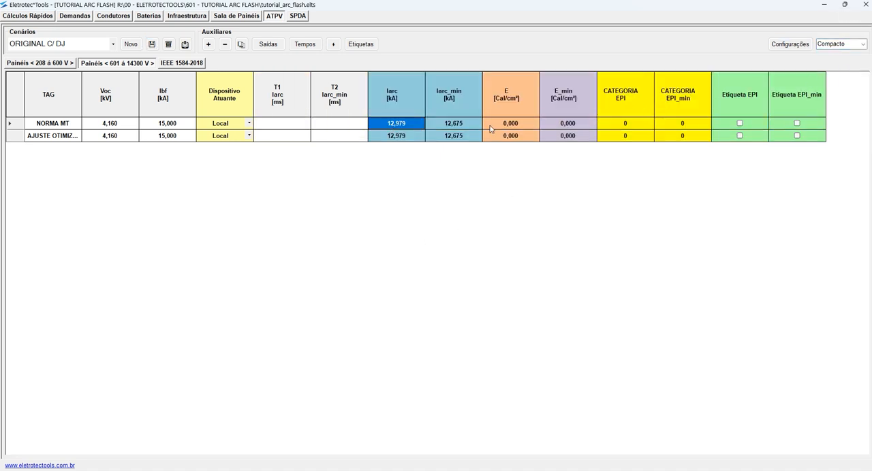
pyautogui.click(458, 125)
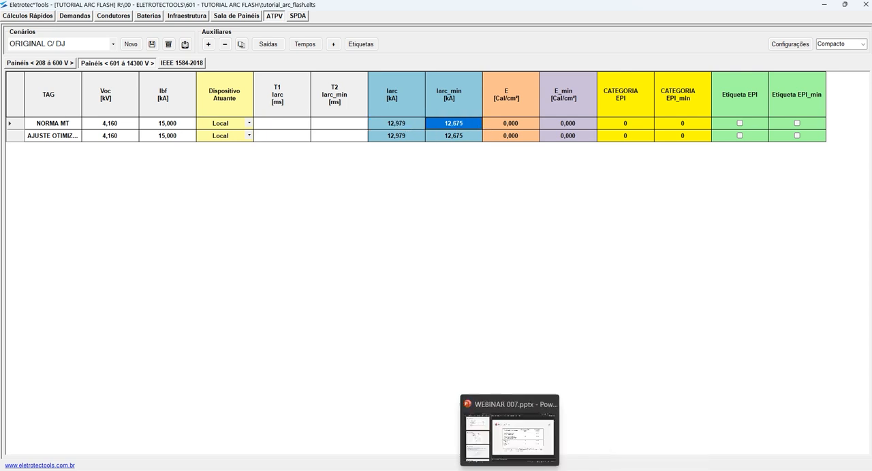
# - Switch to AutoCAD and examine where Figure D.1's black dashed line at the arcing current meets the red breaker curve and the time axis
pyautogui.click(489, 470)
pyautogui.press('Escape')
pyautogui.press('Escape')
pyautogui.press('Escape')
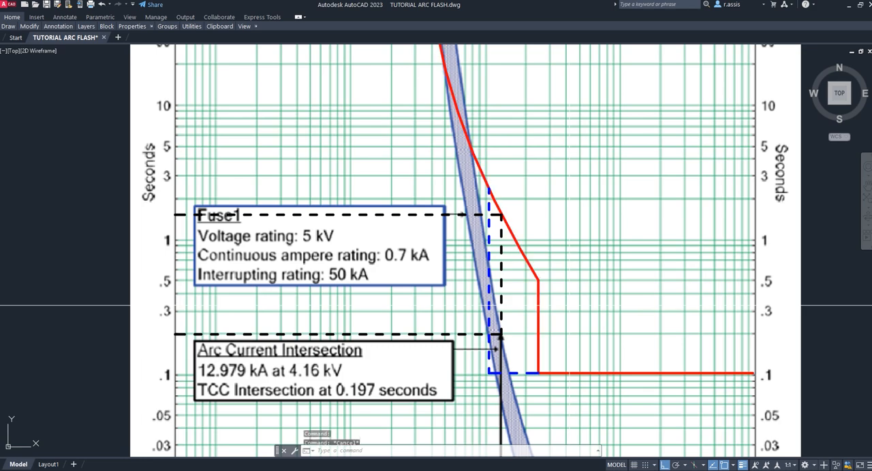
pyautogui.scroll(-5, 605, 213)
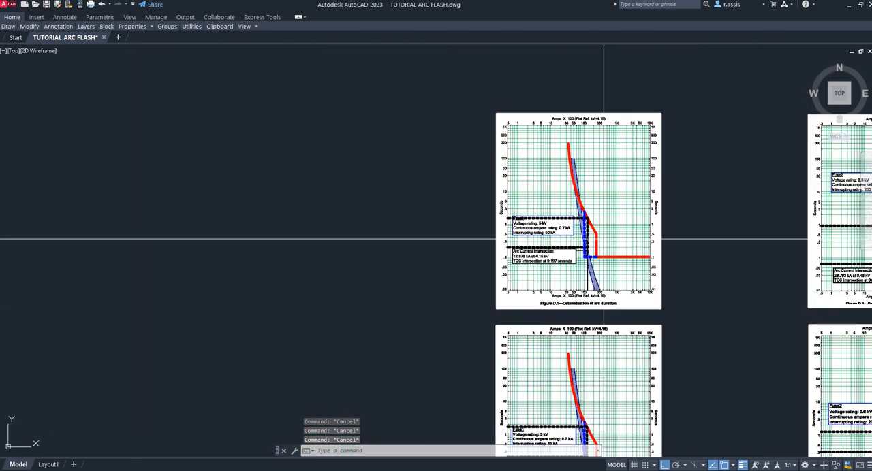
pyautogui.scroll(4, 605, 214)
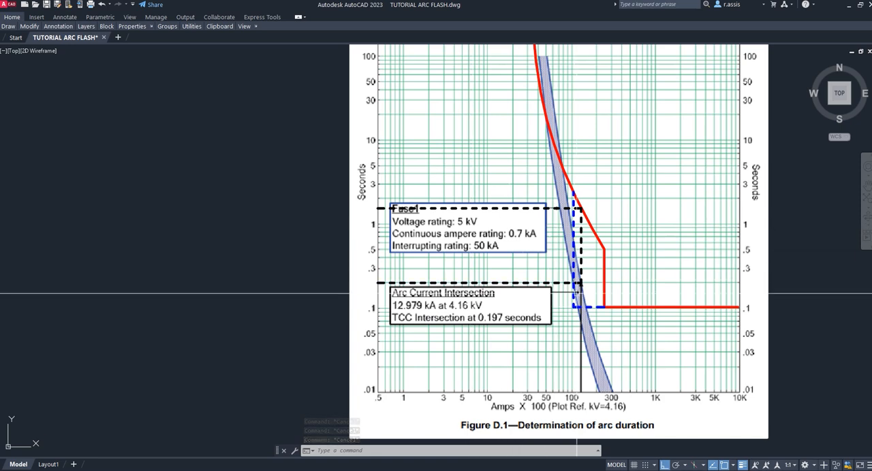
pyautogui.scroll(5, 577, 297)
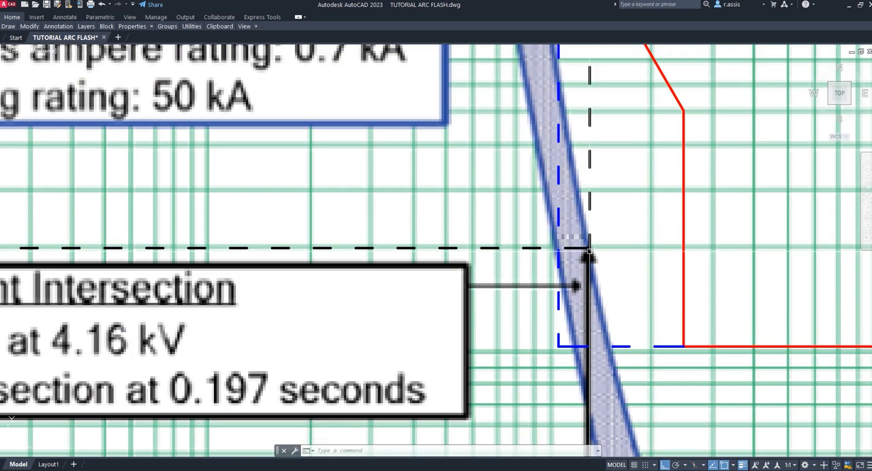
pyautogui.scroll(-1, 587, 254)
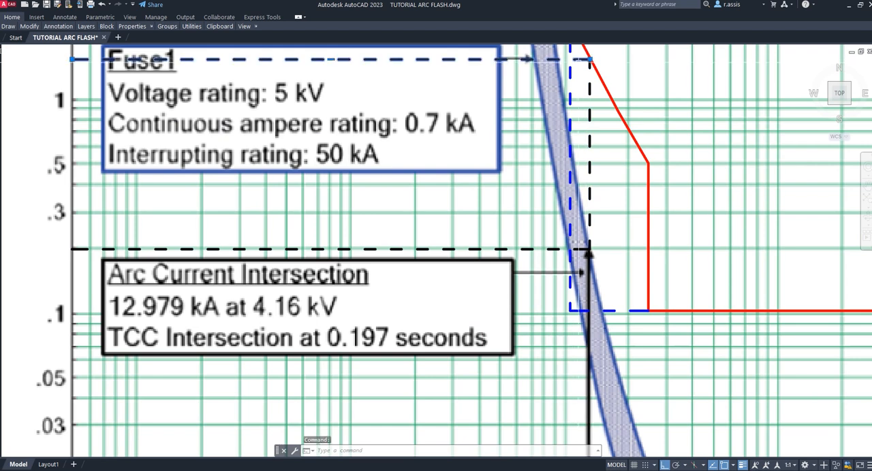
pyautogui.moveTo(281, 169); pyautogui.dragTo(571, 244, button='middle')
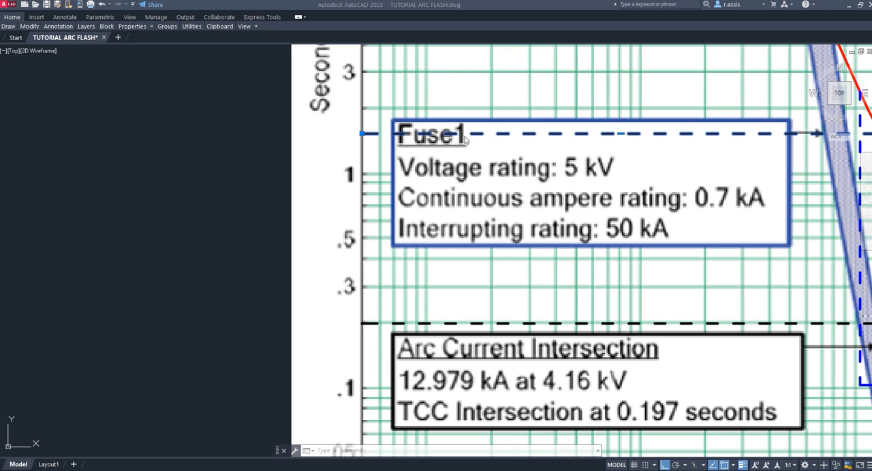
pyautogui.scroll(-4, 280, 168)
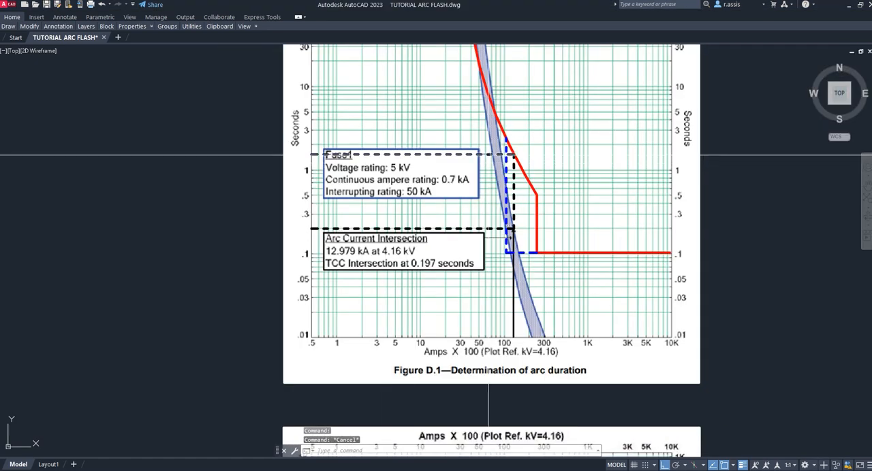
pyautogui.scroll(4, 488, 155)
pyautogui.scroll(-2, 477, 205)
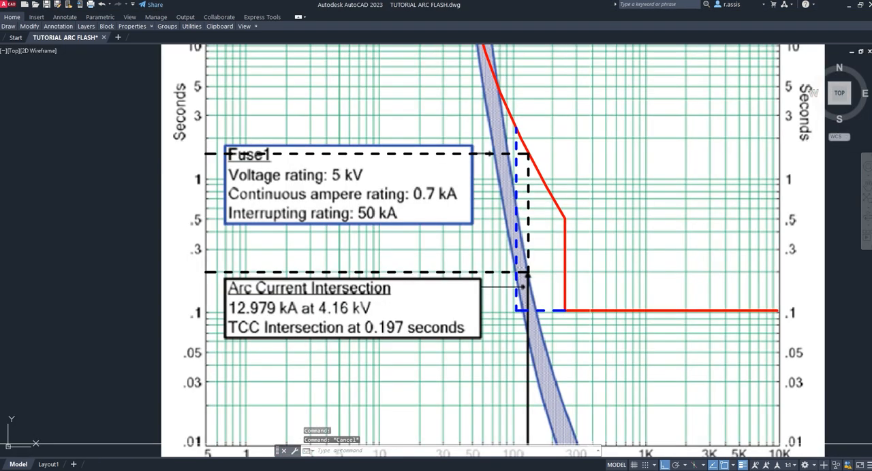
# - Return to Eletrotec*Tools, set the NORMA MT item's T1 duration to 1680 ms and compare its Iarc and Iarc_min currents
pyautogui.hotkey('alt', 'Tab')
pyautogui.click(283, 124)
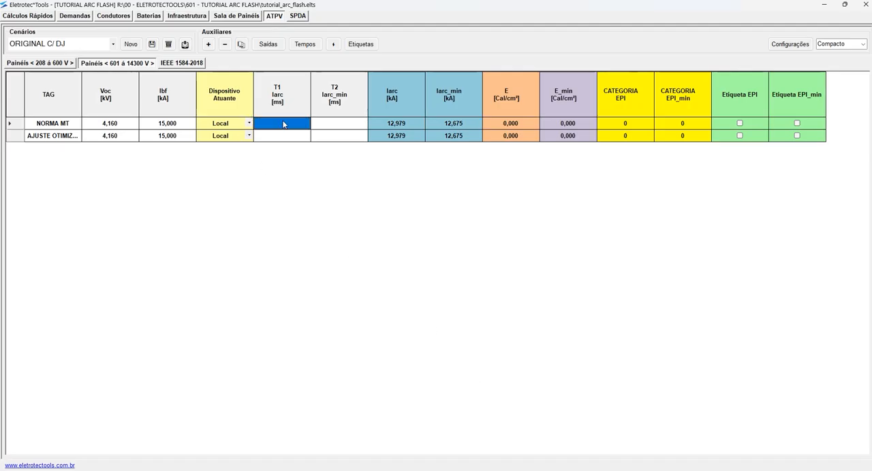
pyautogui.write('1680')
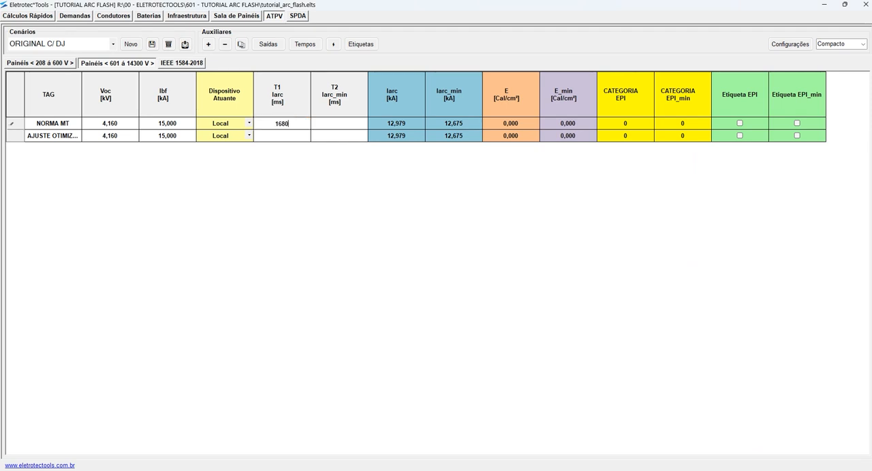
pyautogui.press('Return')
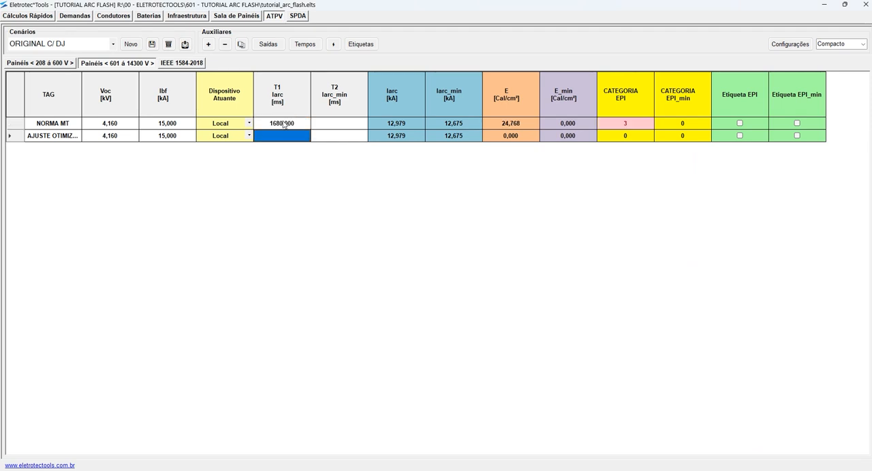
pyautogui.click(405, 126)
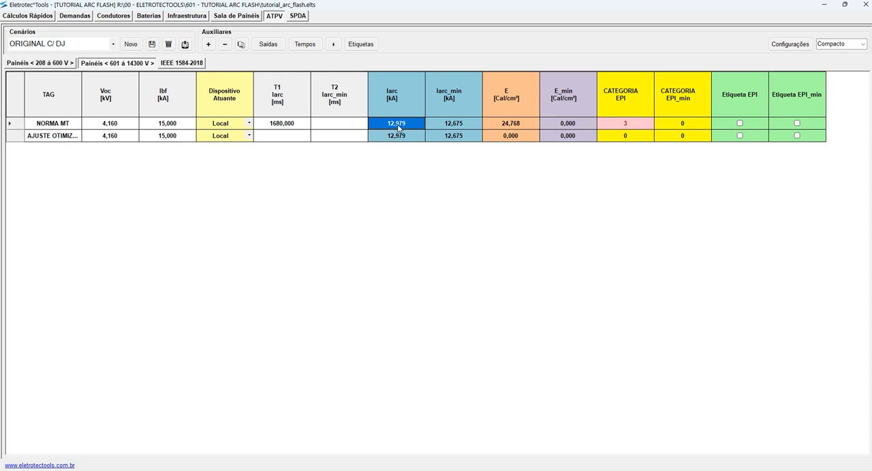
pyautogui.click(447, 127)
pyautogui.click(415, 127)
pyautogui.moveTo(460, 127); pyautogui.dragTo(415, 128)
pyautogui.click(415, 128)
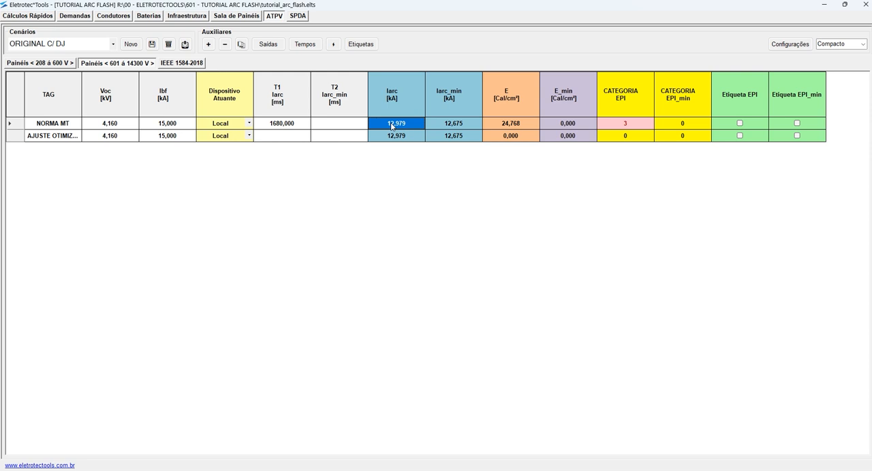
# - Check the NORMA MT item's T1 duration and Iarc current against Figure D.1's black dashed line and red breaker curve in AutoCAD
pyautogui.click(291, 127)
pyautogui.click(402, 126)
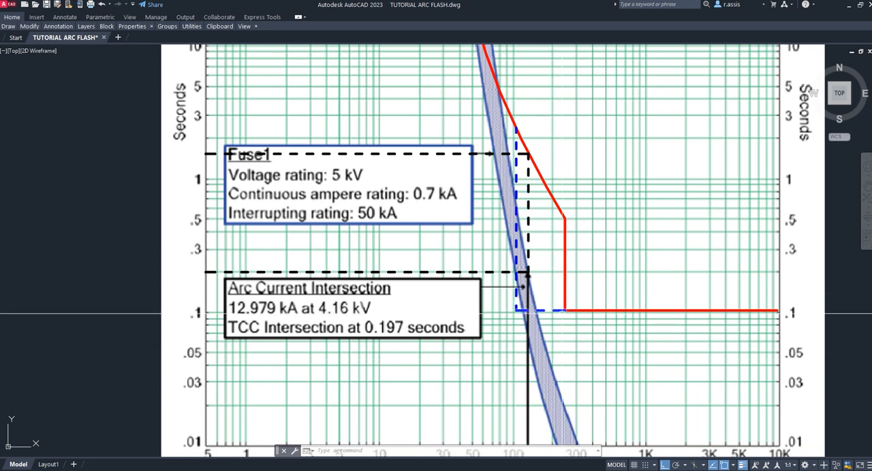
pyautogui.moveTo(488, 325); pyautogui.dragTo(461, 244, button='middle')
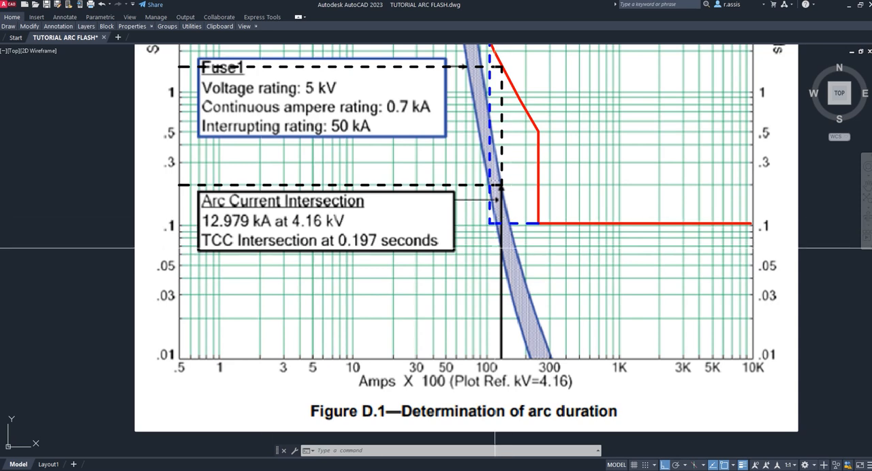
pyautogui.moveTo(463, 137); pyautogui.dragTo(463, 184, button='middle')
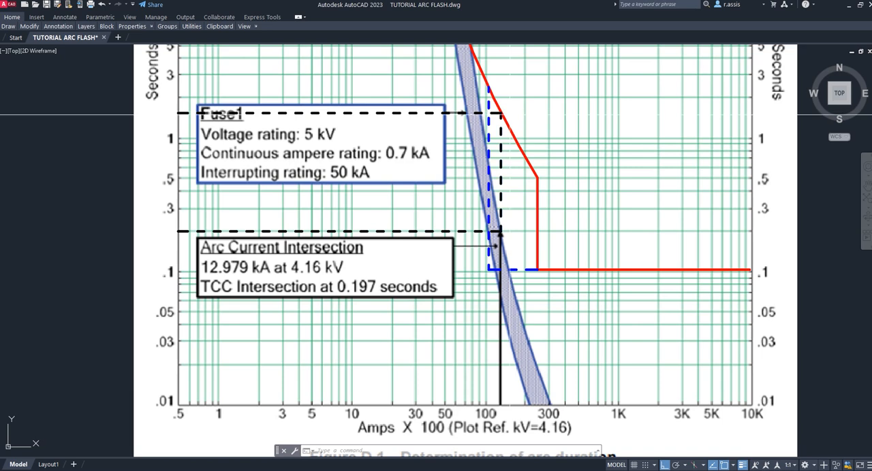
pyautogui.scroll(-6, 488, 115)
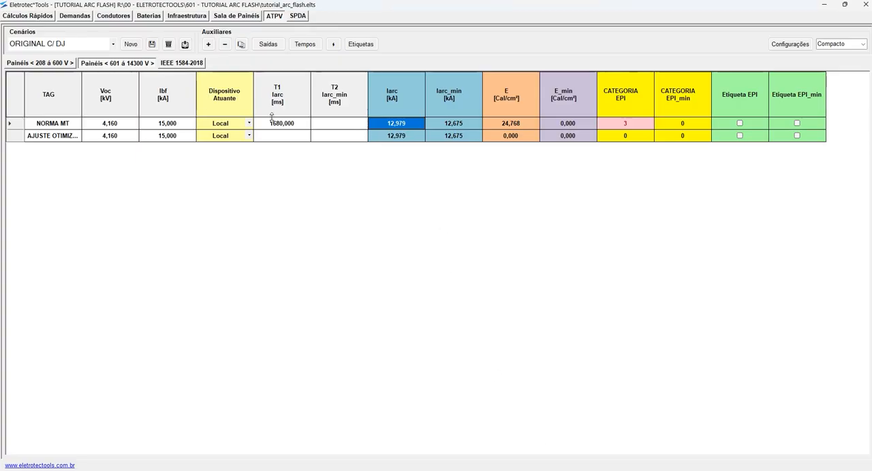
# - Compare the NORMA MT item's Iarc_min with Figure D.2 in AutoCAD, examining where the reduced arcing current meets the red breaker curve and time axis
pyautogui.click(273, 122)
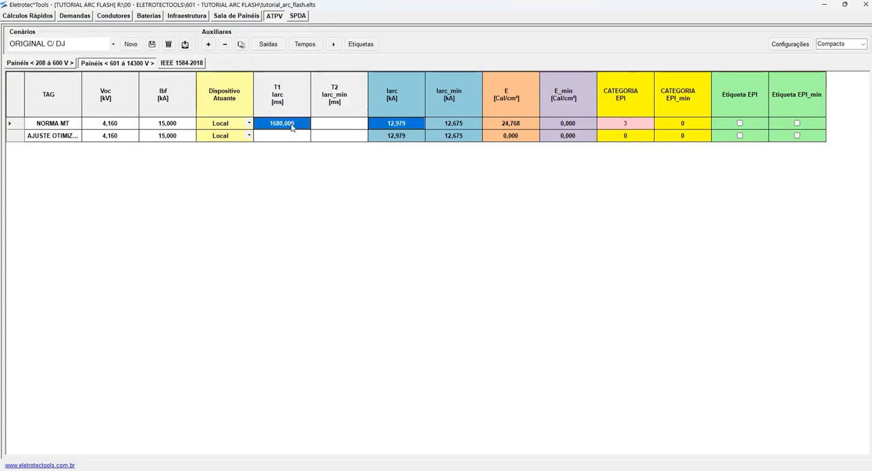
pyautogui.click(347, 127)
pyautogui.click(467, 126)
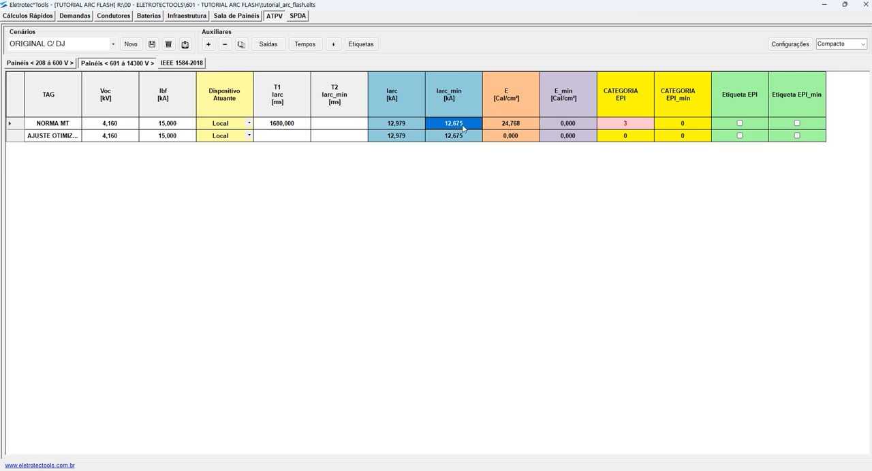
pyautogui.hotkey('alt', 'Tab')
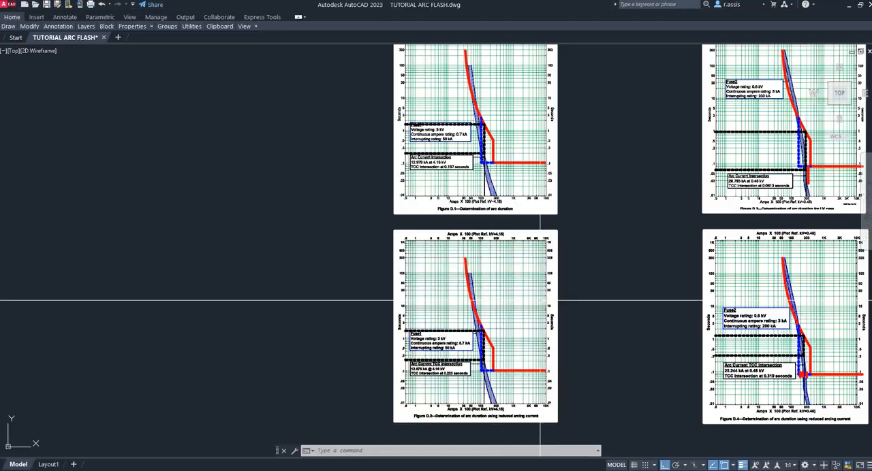
pyautogui.moveTo(581, 328); pyautogui.dragTo(538, 189, button='middle')
pyautogui.scroll(6, 450, 204)
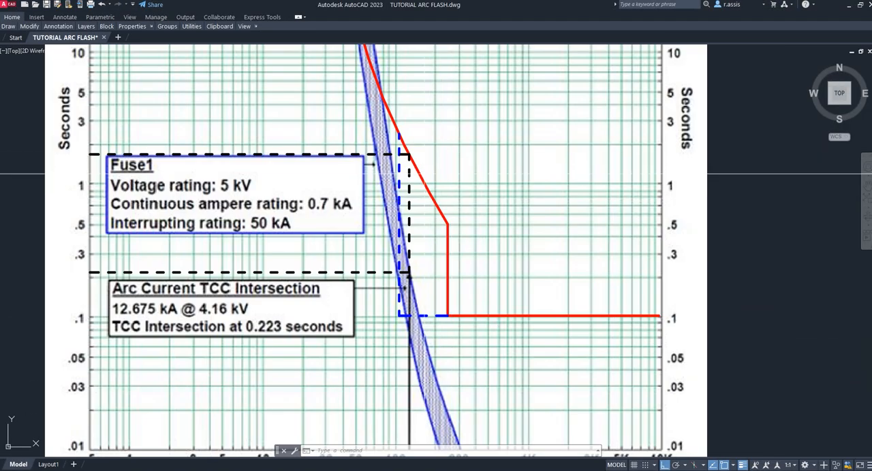
pyautogui.scroll(-4, 427, 172)
pyautogui.moveTo(577, 168); pyautogui.dragTo(620, 329, button='middle')
pyautogui.moveTo(638, 122); pyautogui.dragTo(647, 257, button='middle')
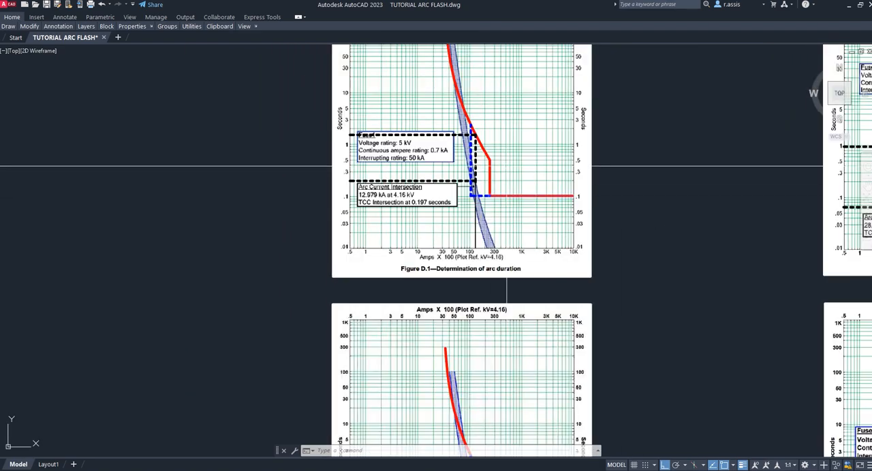
pyautogui.scroll(4, 487, 142)
pyautogui.scroll(-5, 486, 141)
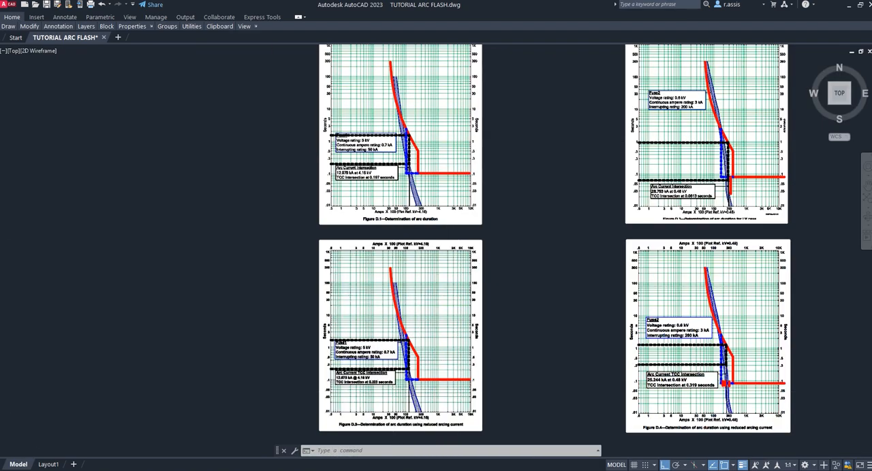
pyautogui.scroll(6, 381, 388)
pyautogui.scroll(2, 386, 345)
pyautogui.scroll(-2, 277, 275)
pyautogui.scroll(-4, 277, 275)
pyautogui.scroll(4, 176, 282)
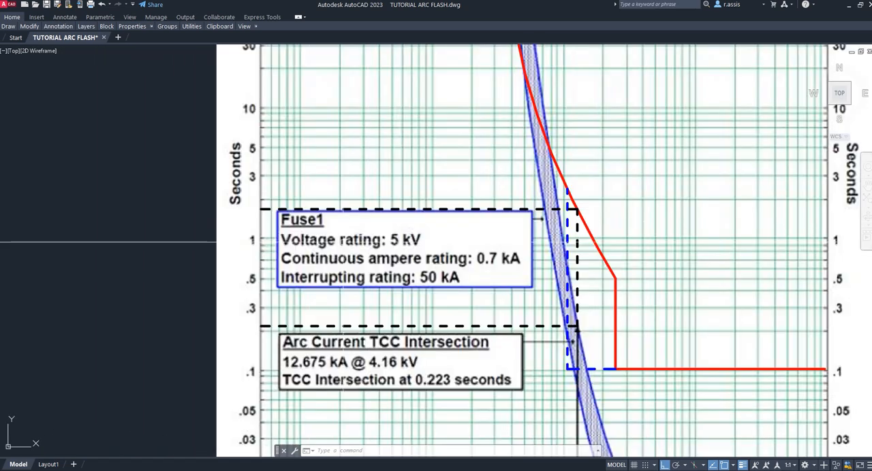
pyautogui.scroll(2, 263, 209)
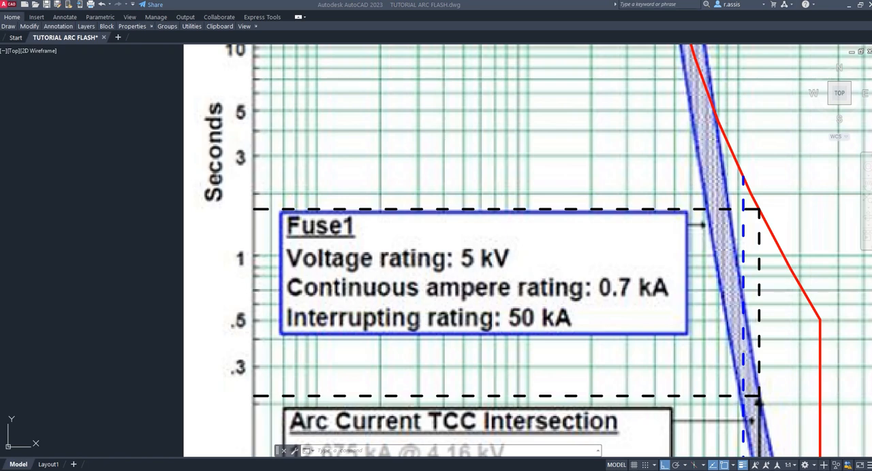
pyautogui.scroll(-4, 474, 202)
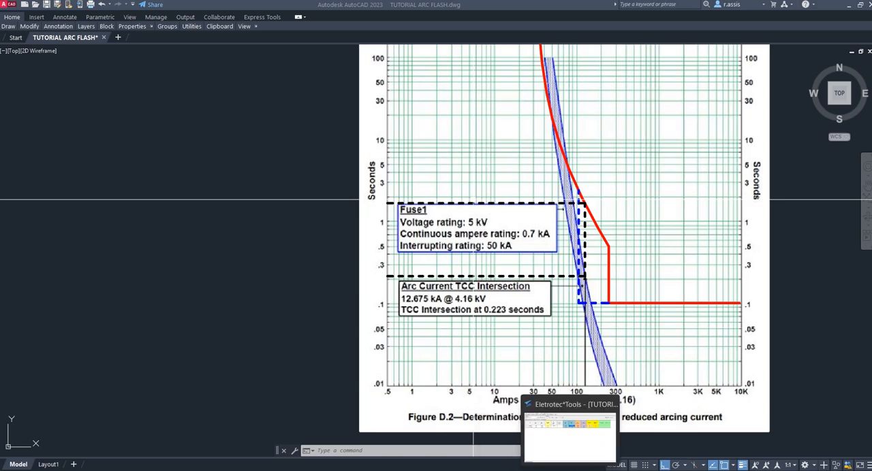
# - Return to Eletrotec*Tools and set the NORMA MT item's T2 duration to 1780 ms
pyautogui.click(570, 470)
pyautogui.click(331, 127)
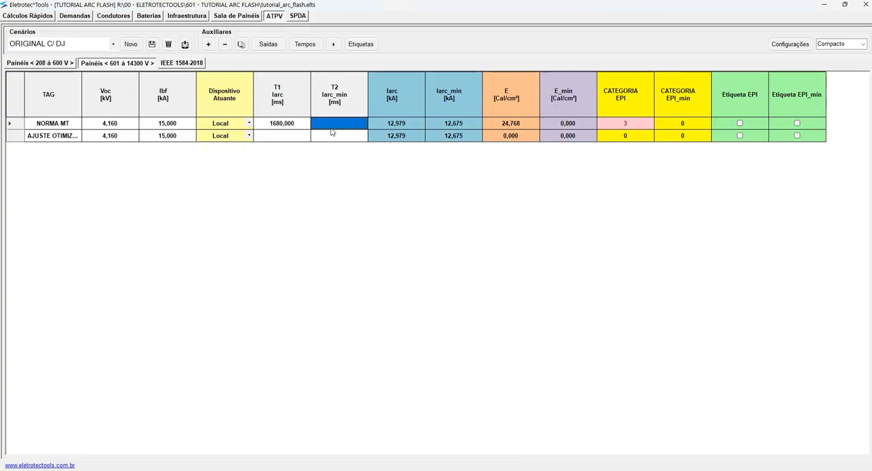
pyautogui.write('1780')
pyautogui.press('Return')
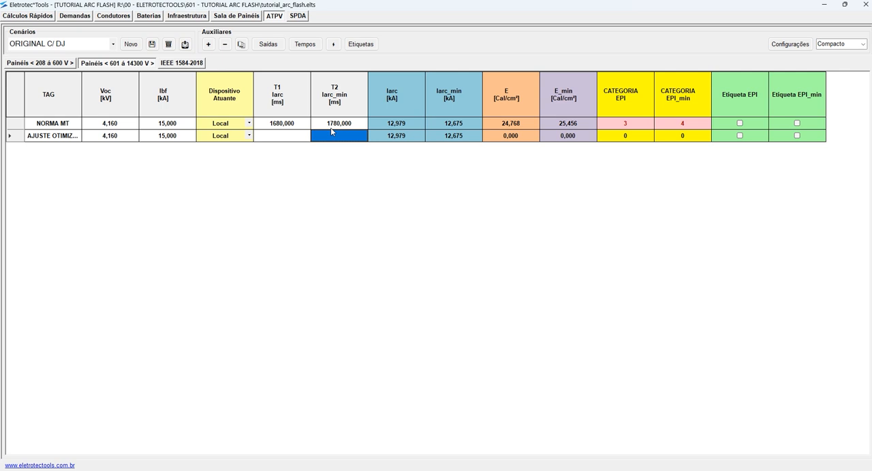
# - Compare the NORMA MT item's incident energies with the NORMA BT item's in the 208 to 600 V panels table
pyautogui.click(567, 124)
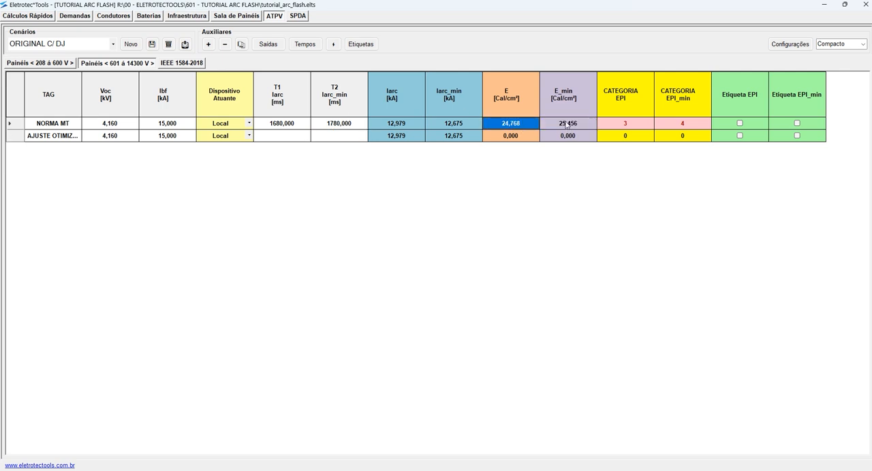
pyautogui.click(49, 63)
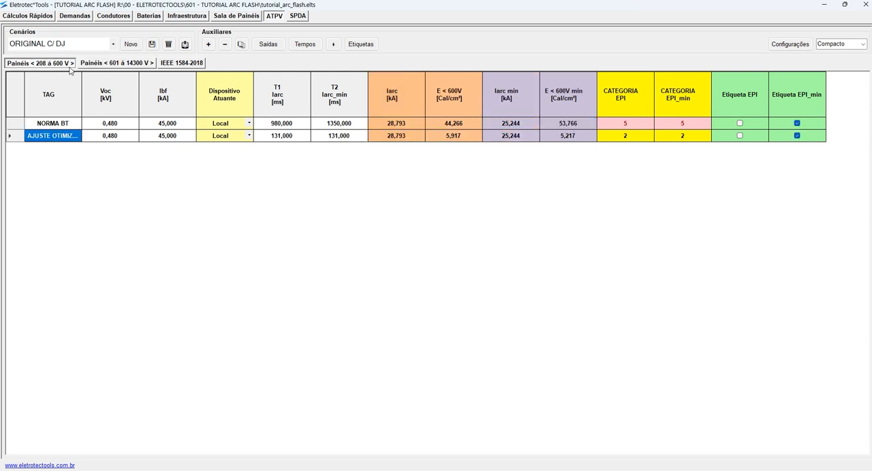
pyautogui.click(573, 125)
pyautogui.click(447, 127)
pyautogui.click(560, 125)
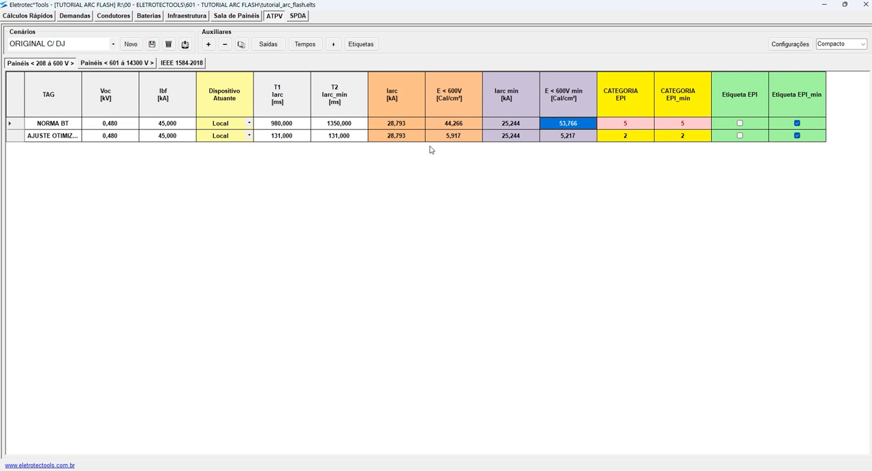
# - Compare the optimized-setting item's incident energies at full and minimum arcing current in the low-voltage table
pyautogui.click(461, 139)
pyautogui.click(565, 140)
pyautogui.click(471, 143)
pyautogui.click(572, 143)
pyautogui.click(459, 140)
pyautogui.click(567, 143)
pyautogui.click(466, 142)
pyautogui.click(571, 142)
pyautogui.click(462, 142)
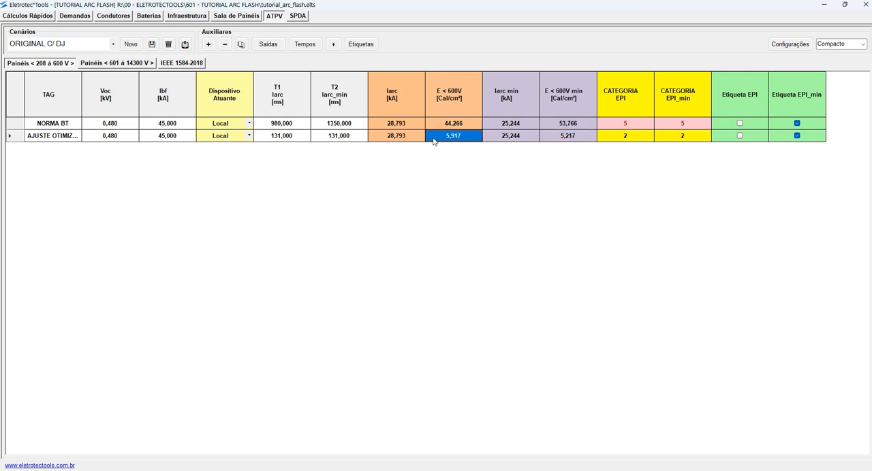
# - Show the 601 to 14300 V panels and review the optimized-setting item's T1 and T2 fields and its Iarc and Iarc_min currents
pyautogui.click(133, 65)
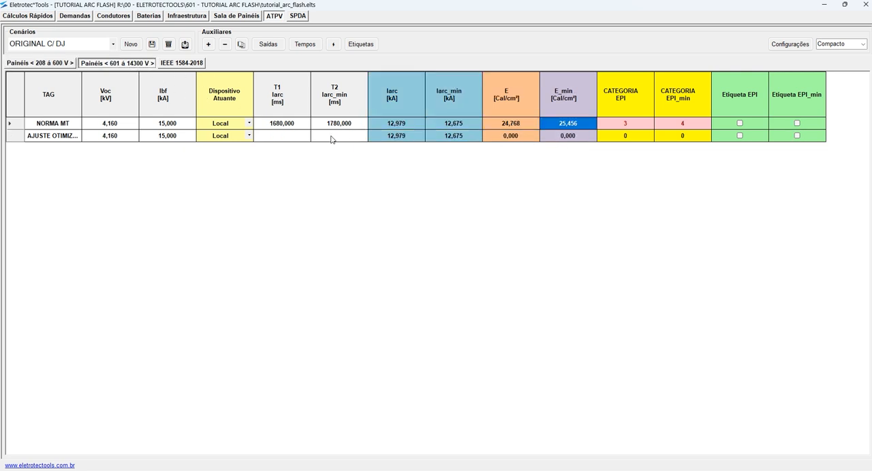
pyautogui.click(398, 139)
pyautogui.click(465, 141)
pyautogui.click(301, 137)
pyautogui.click(346, 137)
pyautogui.click(416, 140)
pyautogui.press('Tab')
pyautogui.click(409, 140)
pyautogui.click(273, 140)
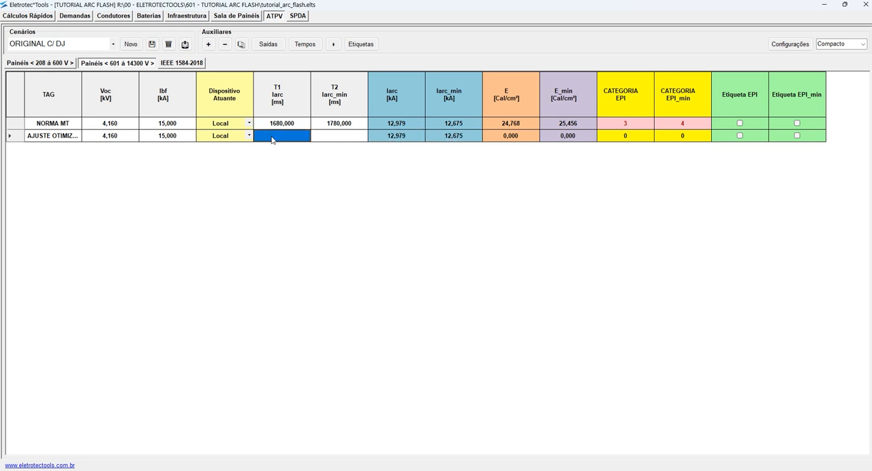
pyautogui.click(403, 140)
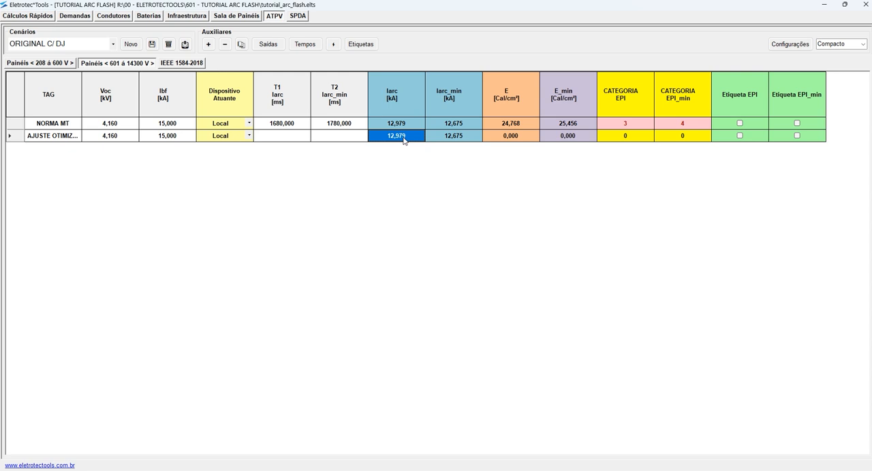
pyautogui.click(456, 139)
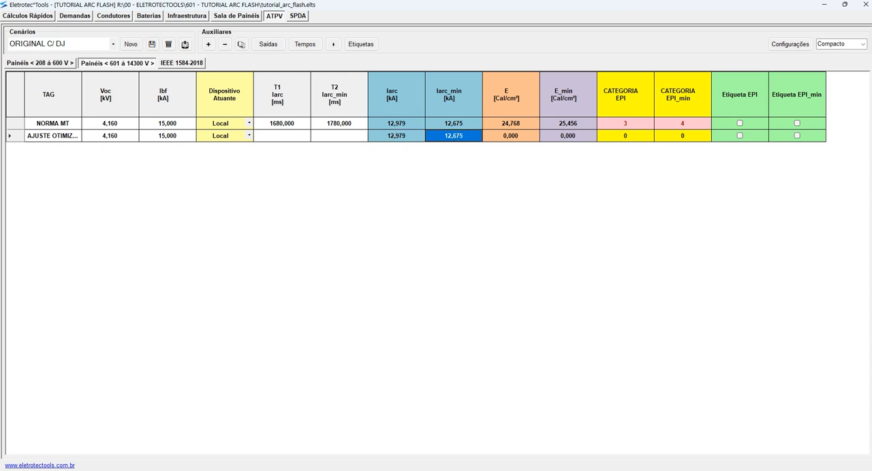
# - Switch to AutoCAD and examine Figure D.1's blue dashed breaker curve around the arcing current
pyautogui.hotkey('alt', 'Tab')
pyautogui.scroll(-2, 620, 237)
pyautogui.press('Escape')
pyautogui.press('Escape')
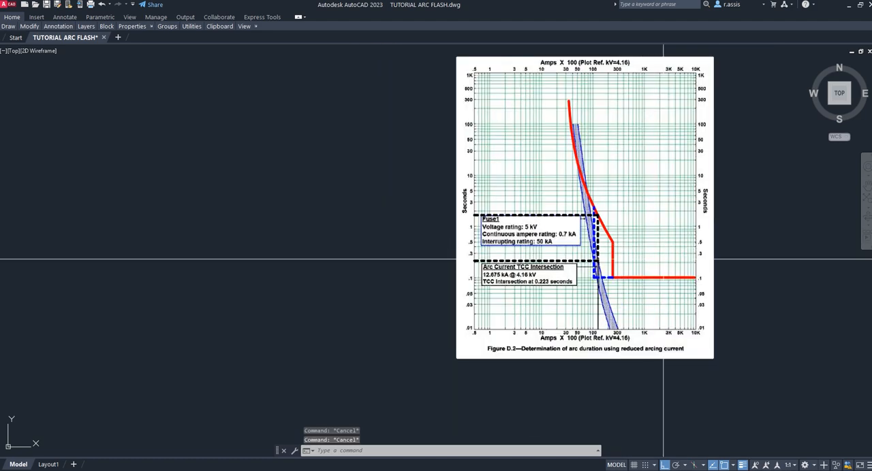
pyautogui.scroll(-4, 722, 259)
pyautogui.moveTo(736, 239); pyautogui.dragTo(530, 288, button='middle')
pyautogui.scroll(10, 459, 200)
pyautogui.scroll(2, 473, 197)
# - Draw four short vertical lines across the horizontal blue dashed segment of Figure D.1's optimized breaker curve
pyautogui.write('p')
pyautogui.press('Return')
pyautogui.press('Escape')
pyautogui.write('l')
pyautogui.press('Return')
pyautogui.click(441, 204)
pyautogui.click(441, 241)
pyautogui.press('Escape')
pyautogui.press('space')
pyautogui.click(475, 199)
pyautogui.click(482, 249)
pyautogui.press('Escape')
pyautogui.press('space')
pyautogui.click(497, 194)
pyautogui.click(504, 243)
pyautogui.press('Escape')
pyautogui.press('space')
pyautogui.click(532, 187)
pyautogui.click(544, 248)
pyautogui.press('Escape')
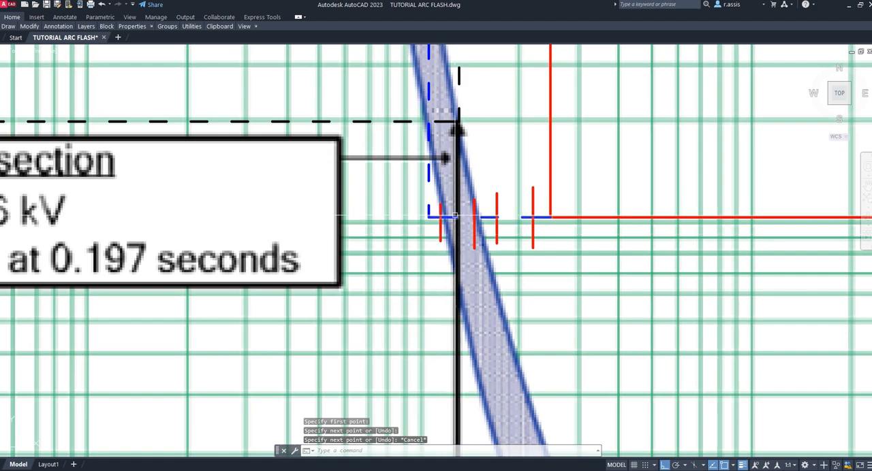
pyautogui.press('Escape')
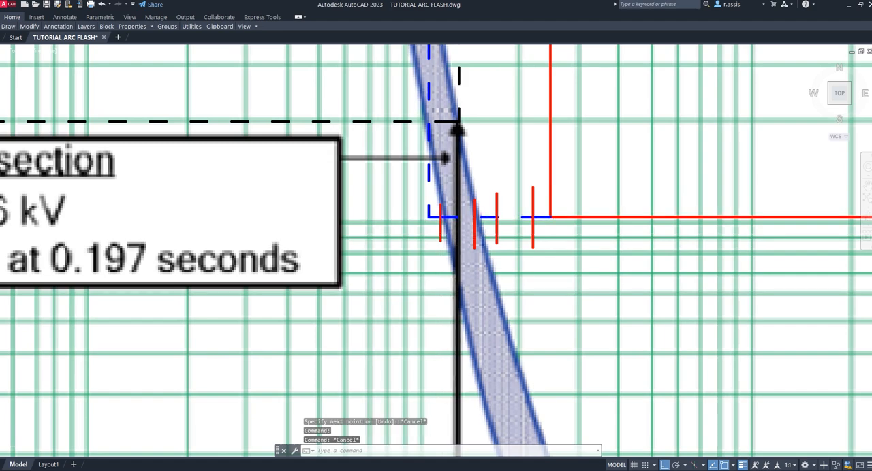
# - Erase the four short vertical marks from Figure D.1's blue dashed segment
pyautogui.scroll(-6, 513, 249)
pyautogui.press('Escape')
pyautogui.scroll(4, 498, 247)
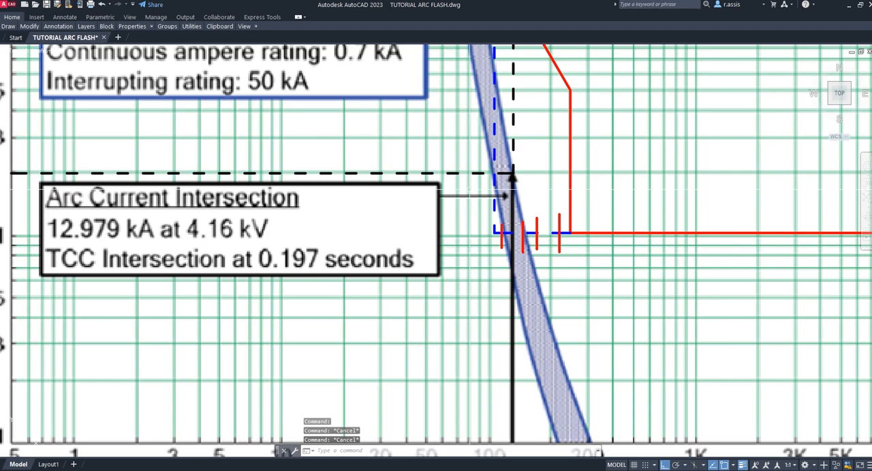
pyautogui.scroll(-4, 452, 199)
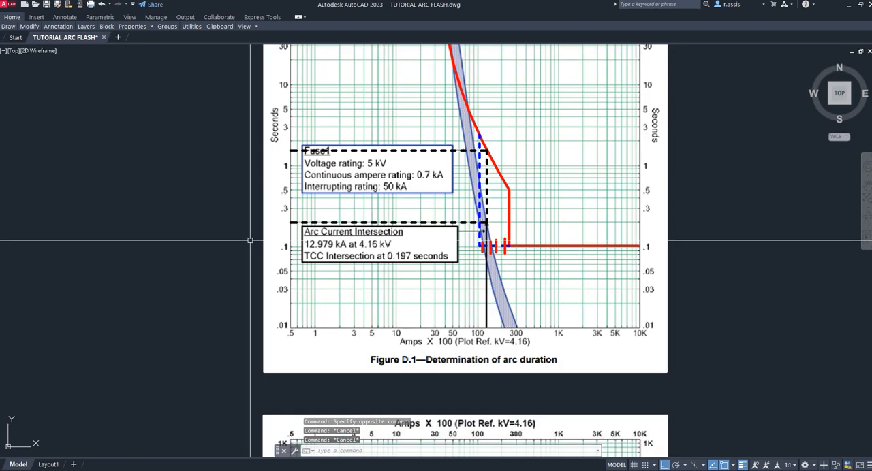
pyautogui.click(229, 234)
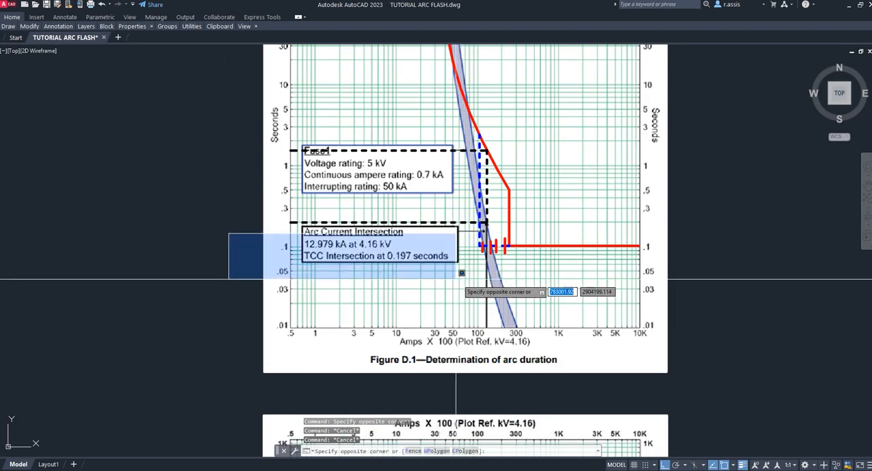
pyautogui.click(506, 280)
pyautogui.write('E')
pyautogui.press('Return')
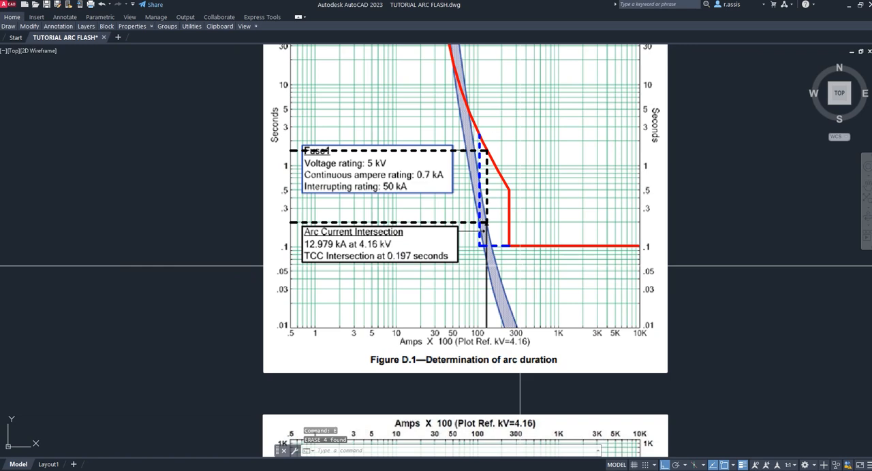
# - Draw a short vertical polyline just before the blue dashed curve in Figure D.1 and erase it
pyautogui.scroll(5, 479, 248)
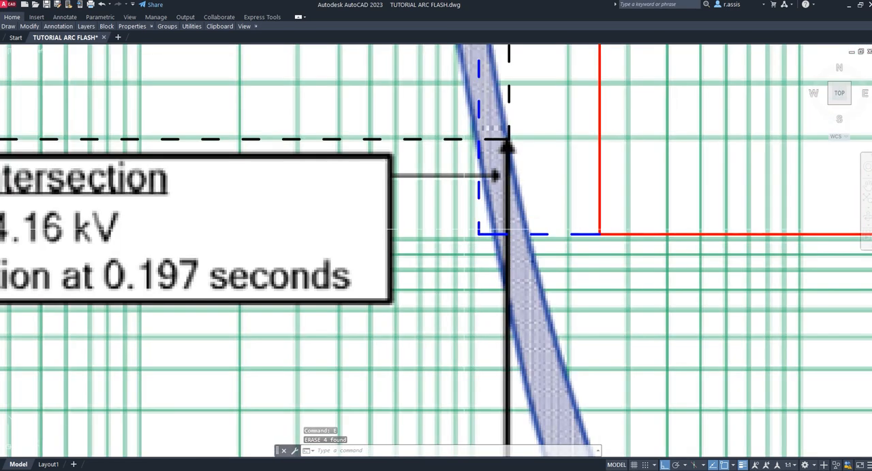
pyautogui.write('pl')
pyautogui.press('Return')
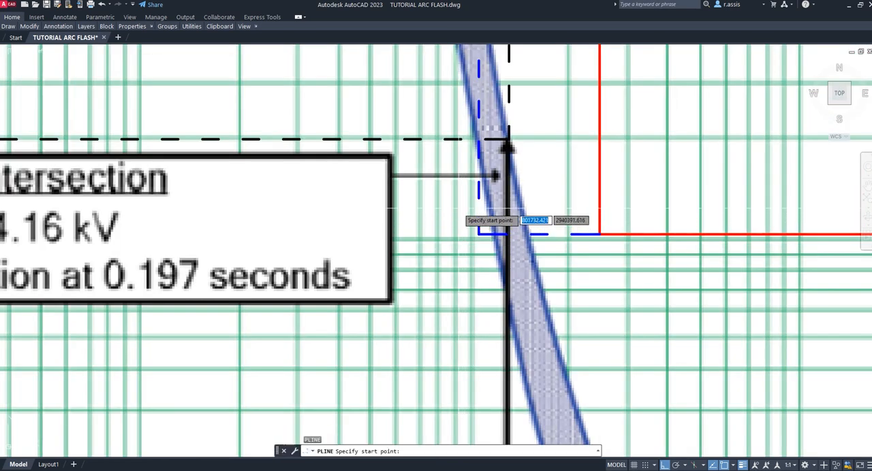
pyautogui.click(458, 208)
pyautogui.click(458, 265)
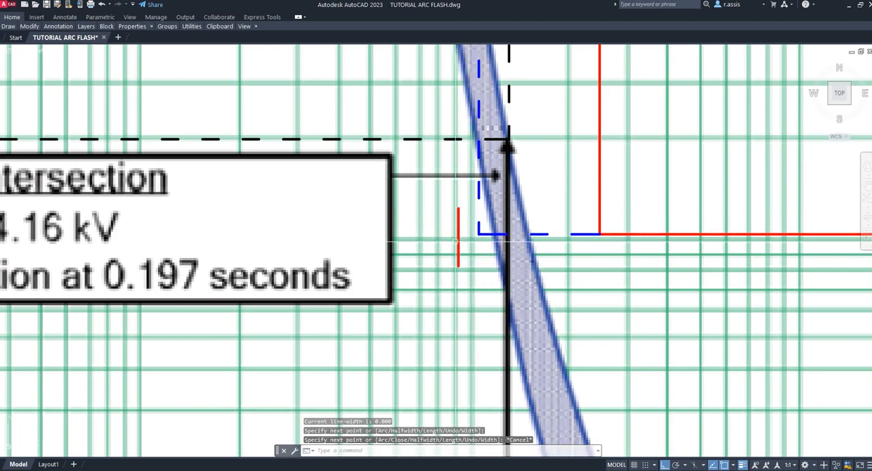
pyautogui.press('Escape')
pyautogui.write('E')
pyautogui.press('Return')
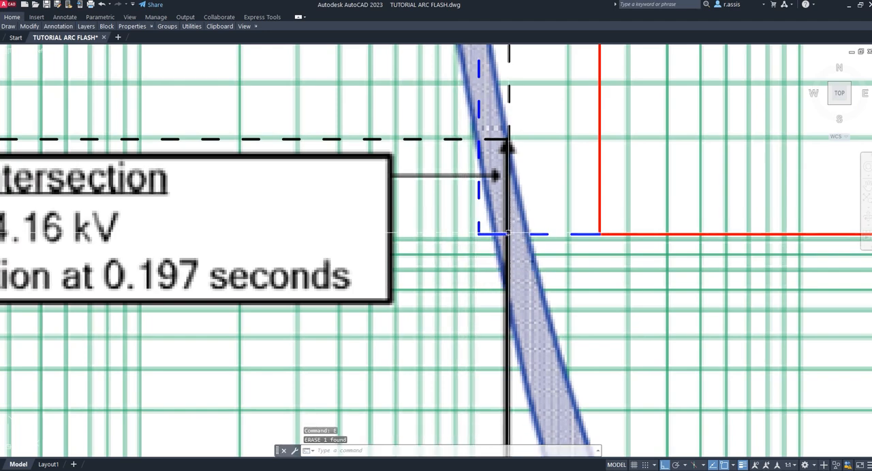
# - Draw a horizontal polyline from Figure D.2's blue dashed curve at the 0.1 s level to beyond the seconds axis
pyautogui.scroll(-6, 522, 241)
pyautogui.moveTo(522, 242); pyautogui.dragTo(532, 195, button='middle')
pyautogui.scroll(10, 521, 340)
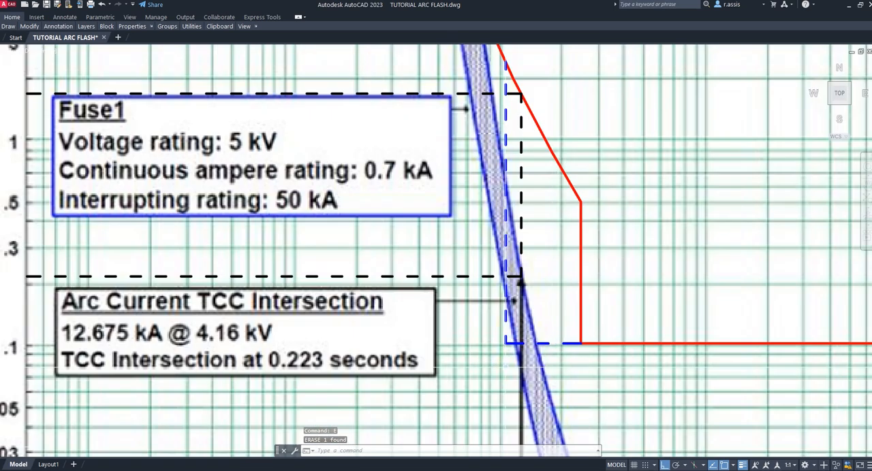
pyautogui.click(532, 329)
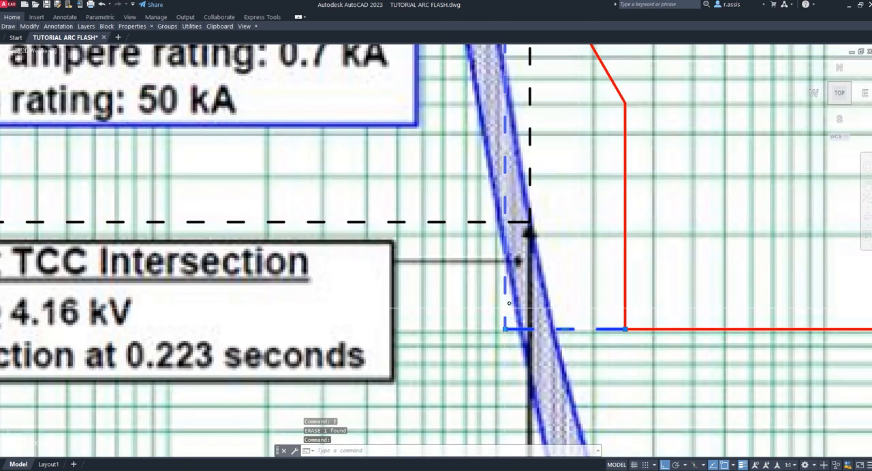
pyautogui.press('Escape')
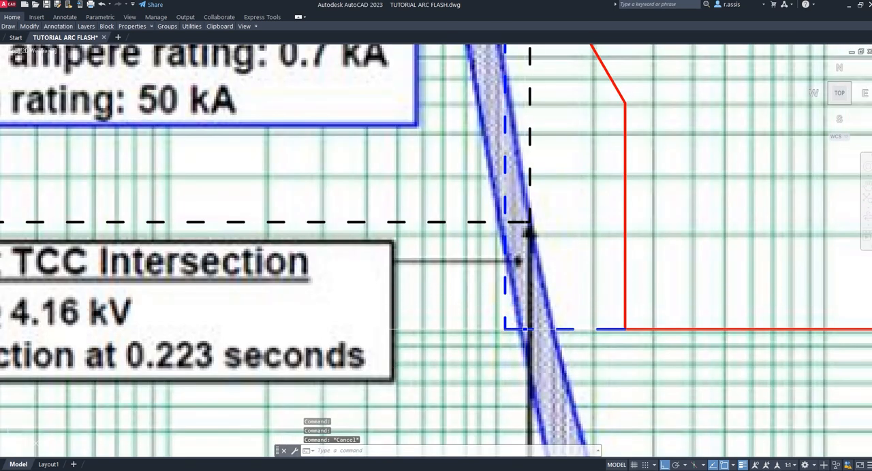
pyautogui.write('pl')
pyautogui.press('Return')
pyautogui.click(525, 330)
pyautogui.scroll(-5, 524, 332)
pyautogui.click(225, 344)
pyautogui.press('Escape')
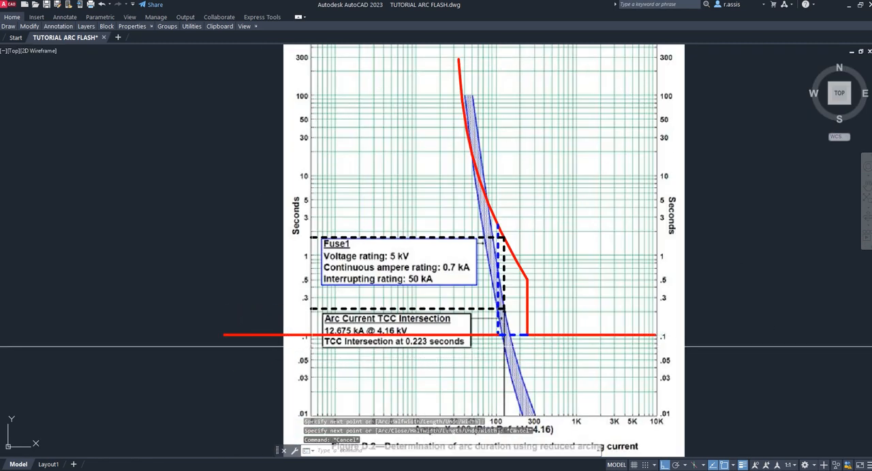
# - Redraw the horizontal line from the lower corner of Figure D.2's blue dashed curve past the seconds axis and examine the duration there
pyautogui.scroll(8, 308, 337)
pyautogui.scroll(-1, 308, 336)
pyautogui.scroll(-2, 320, 344)
pyautogui.moveTo(366, 346); pyautogui.dragTo(334, 245, button='middle')
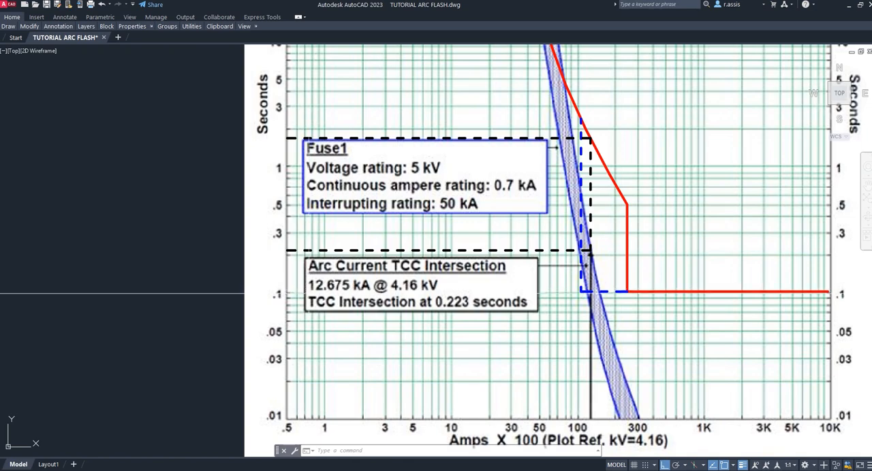
pyautogui.press('Return')
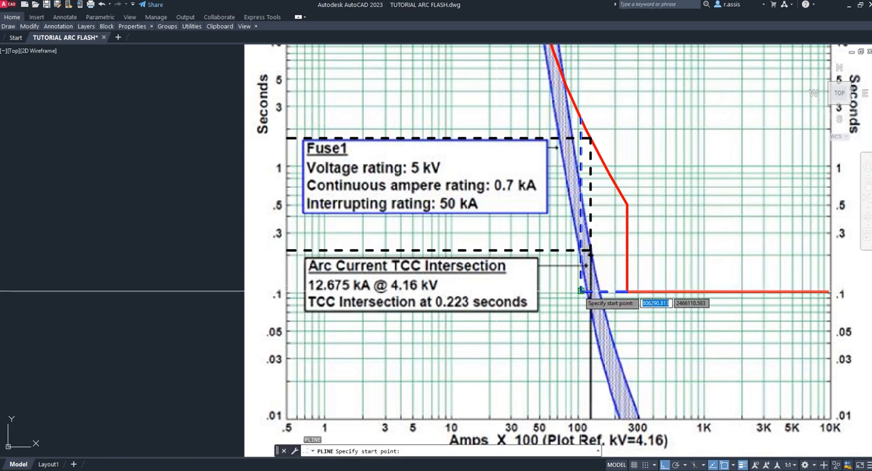
pyautogui.click(580, 293)
pyautogui.press('Escape')
pyautogui.scroll(5, 303, 298)
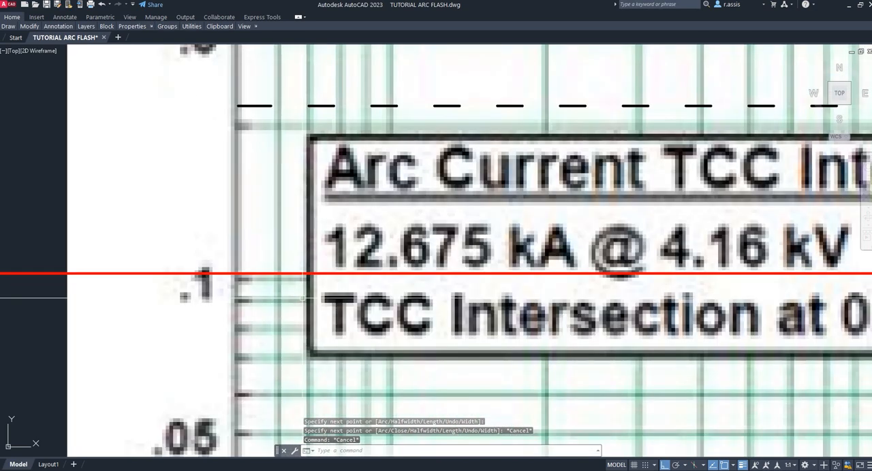
pyautogui.scroll(-2, 241, 281)
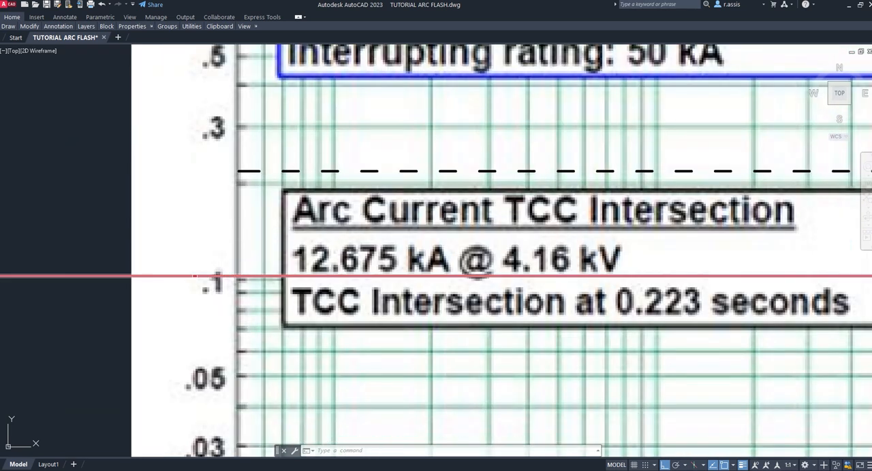
pyautogui.scroll(-4, 196, 278)
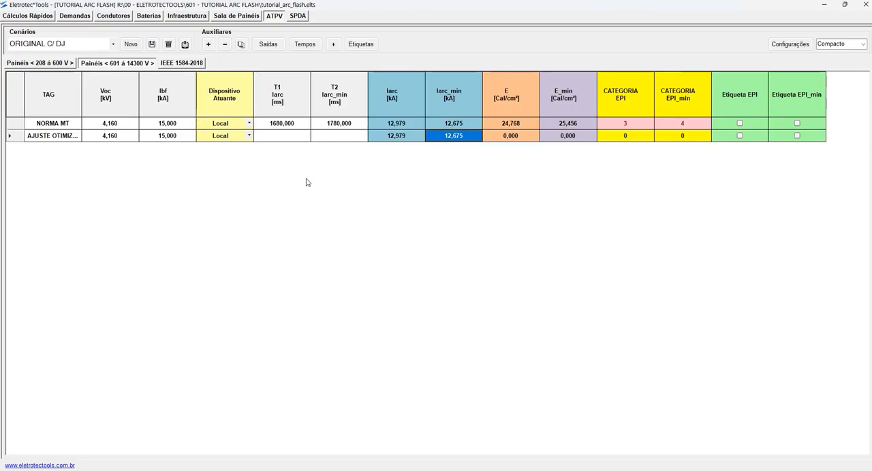
# - Switch to Eletrotec Tools and set T1 and T2 in the AJUSTE OTIMIZ... medium-voltage row to 185 ms each
pyautogui.click(288, 138)
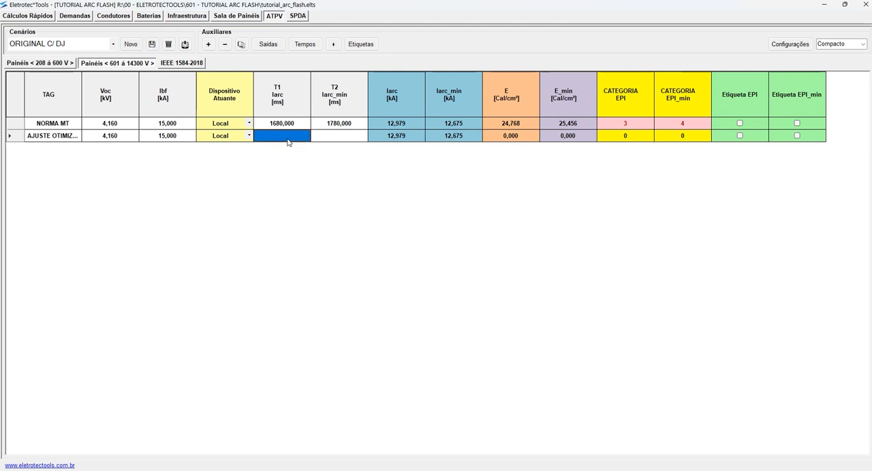
pyautogui.write('185')
pyautogui.press('Tab')
pyautogui.write('185')
pyautogui.press('Tab')
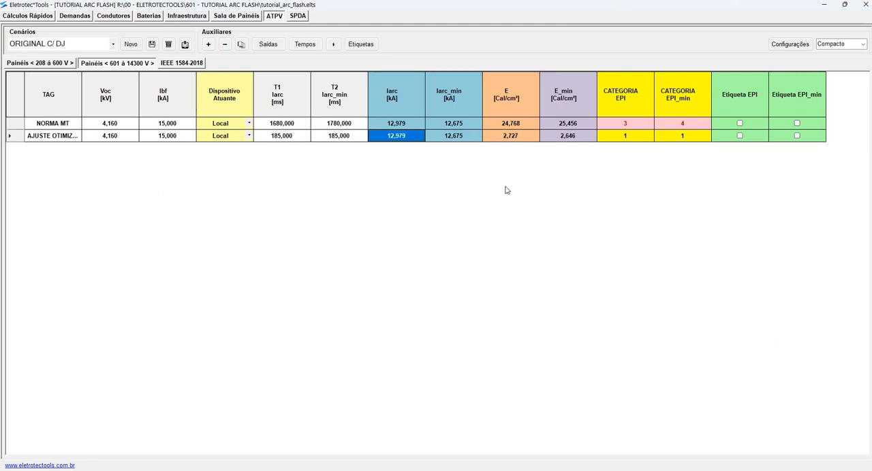
# - Compare the E and E_min incident energies calculated for the optimized-setting row
pyautogui.click(536, 140)
pyautogui.click(542, 140)
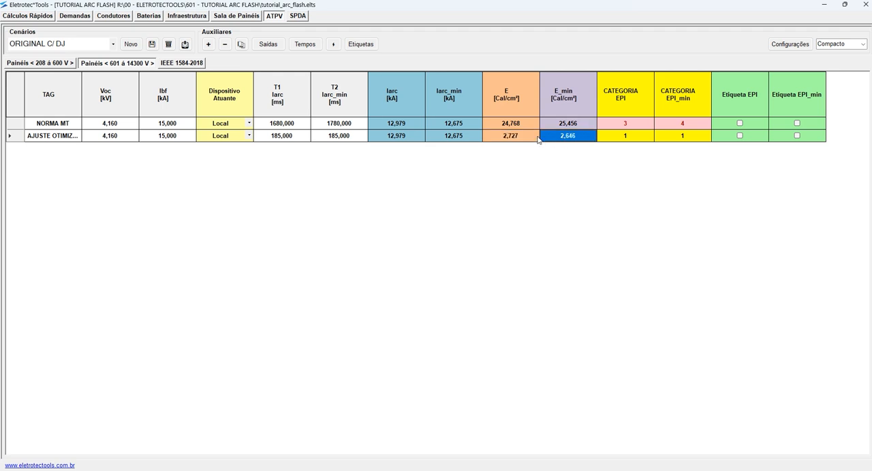
pyautogui.click(537, 140)
pyautogui.click(569, 140)
pyautogui.click(535, 140)
pyautogui.click(564, 140)
# - Save the ORIGINAL C/ DJ scenario and dismiss the save notices
pyautogui.click(152, 44)
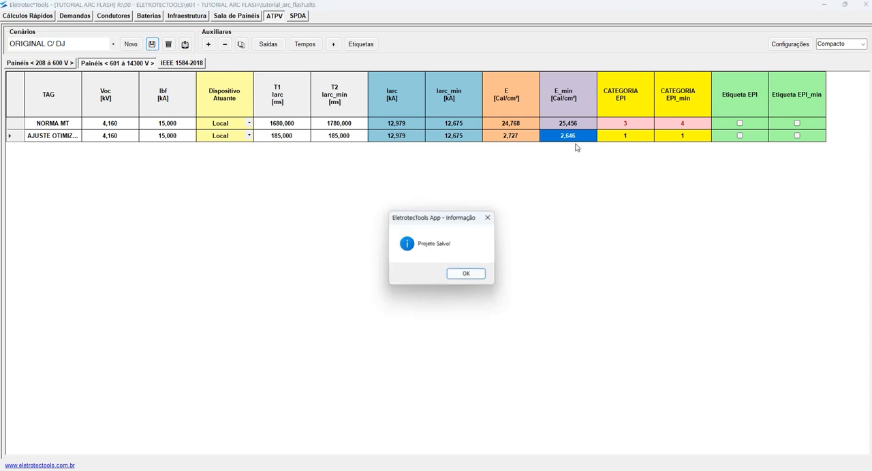
pyautogui.click(461, 274)
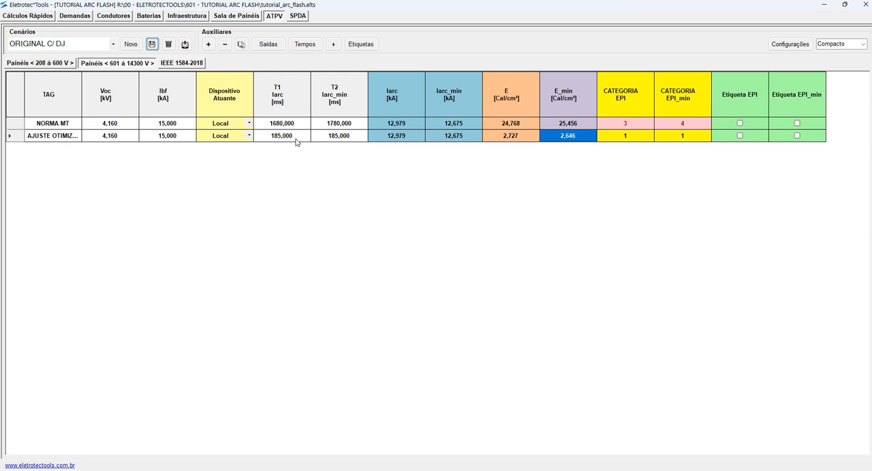
pyautogui.click(152, 45)
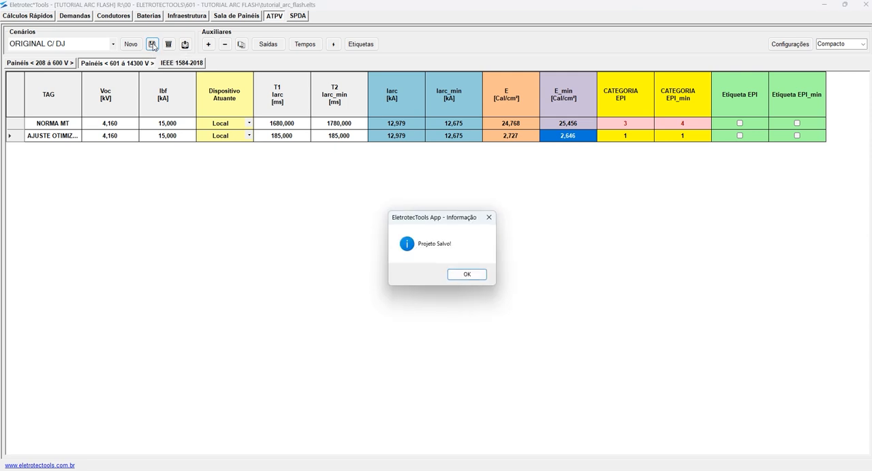
pyautogui.click(471, 276)
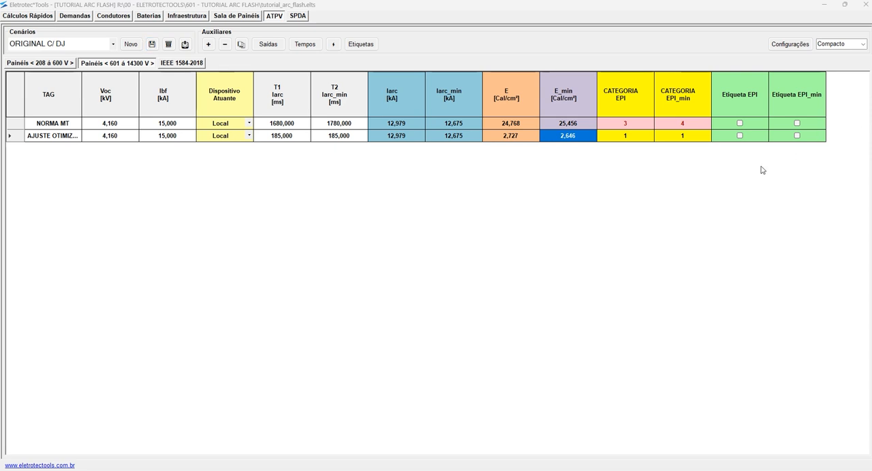
# - Check the optimized row's energies, switch to AutoCAD and examine Figure D.2's blue dashed curve around the arcing current
pyautogui.click(530, 136)
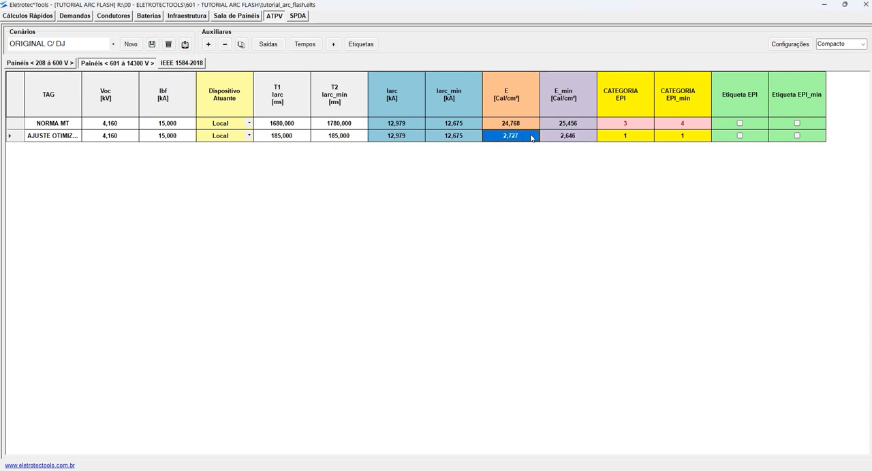
pyautogui.click(568, 136)
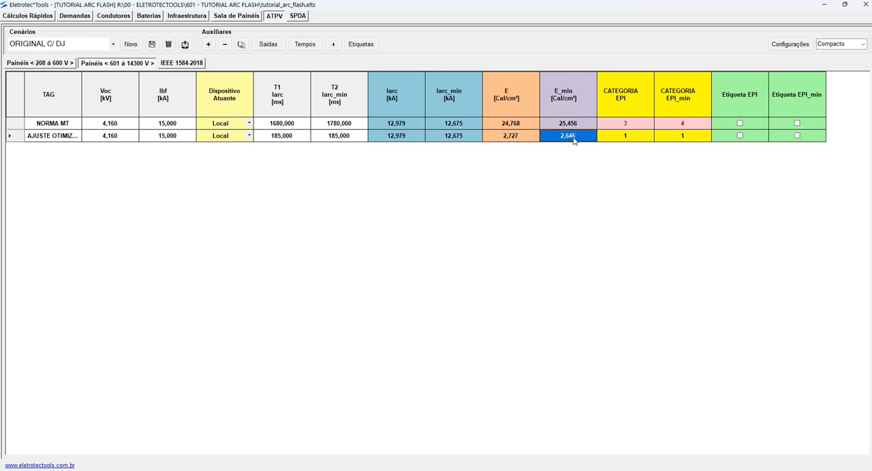
pyautogui.click(493, 470)
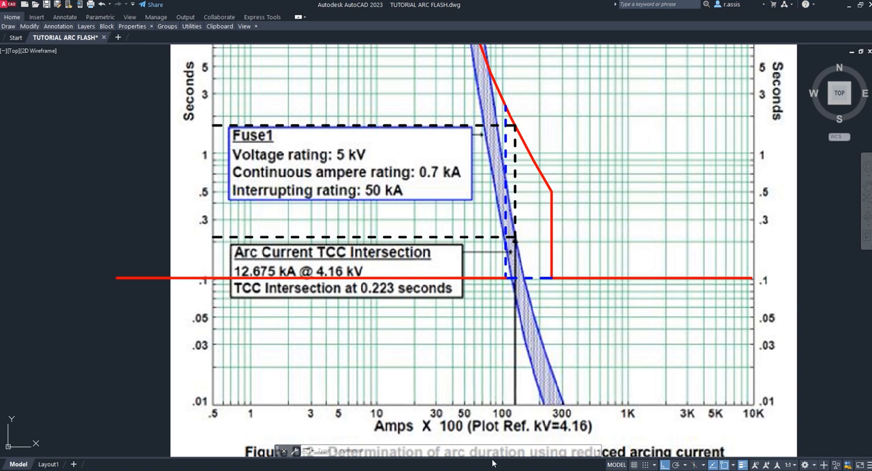
pyautogui.scroll(6, 505, 106)
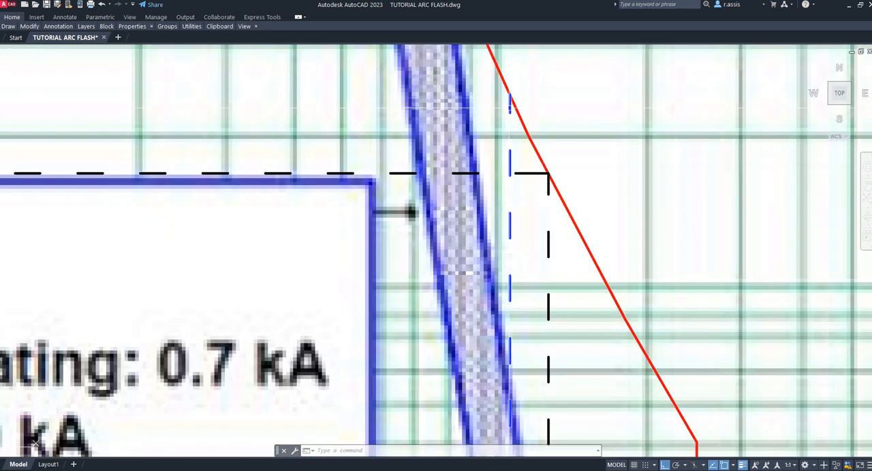
pyautogui.scroll(-6, 485, 126)
pyautogui.scroll(6, 512, 178)
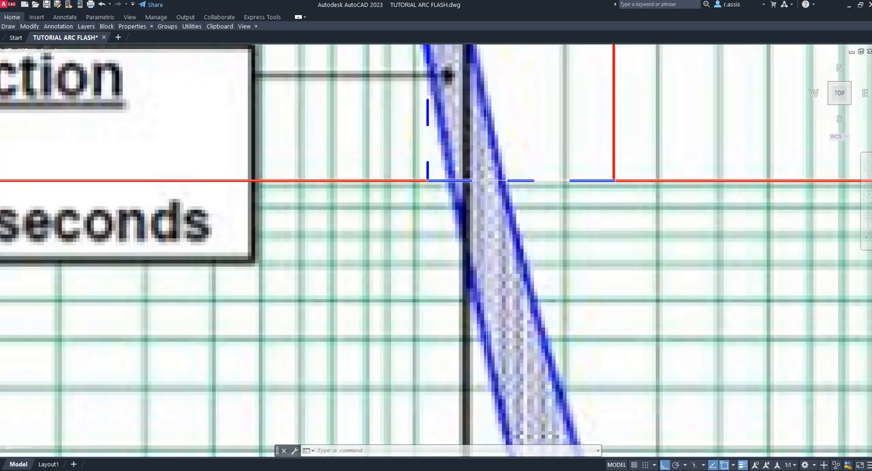
pyautogui.scroll(-3, 513, 183)
pyautogui.scroll(-2, 512, 183)
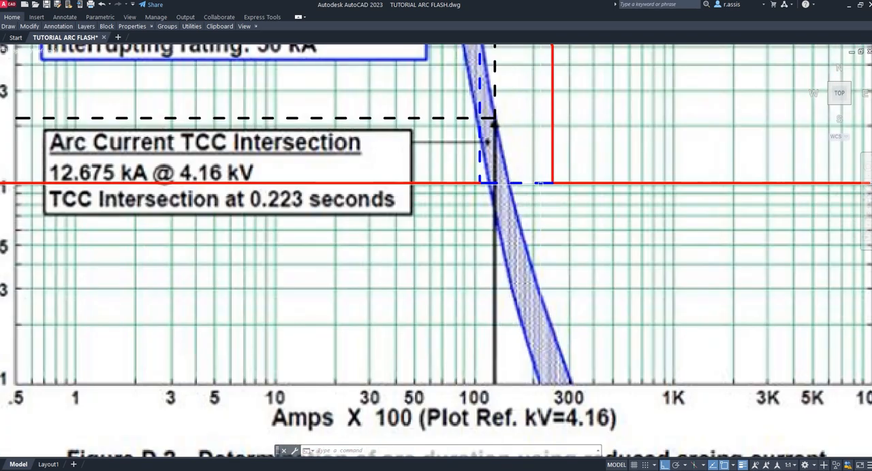
# - Return to Eletrotec Tools and review the optimized row's minimum arcing current, T1 and T2 durations, and E_min
pyautogui.hotkey('alt', 'Tab')
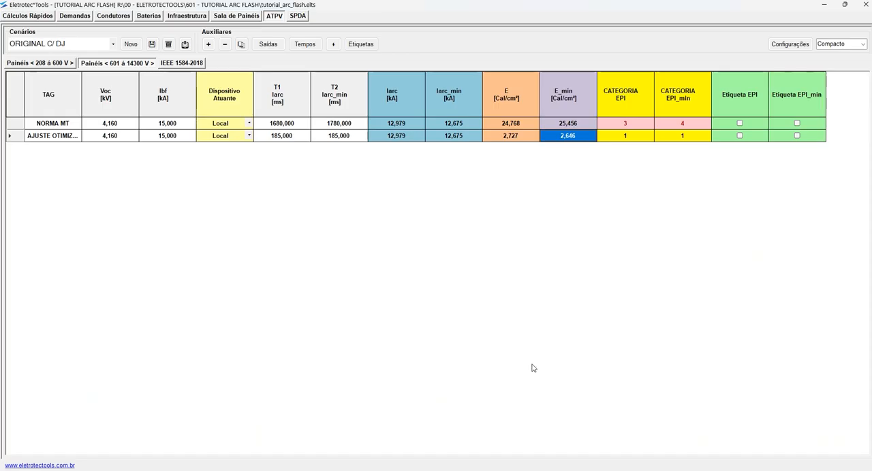
pyautogui.click(454, 137)
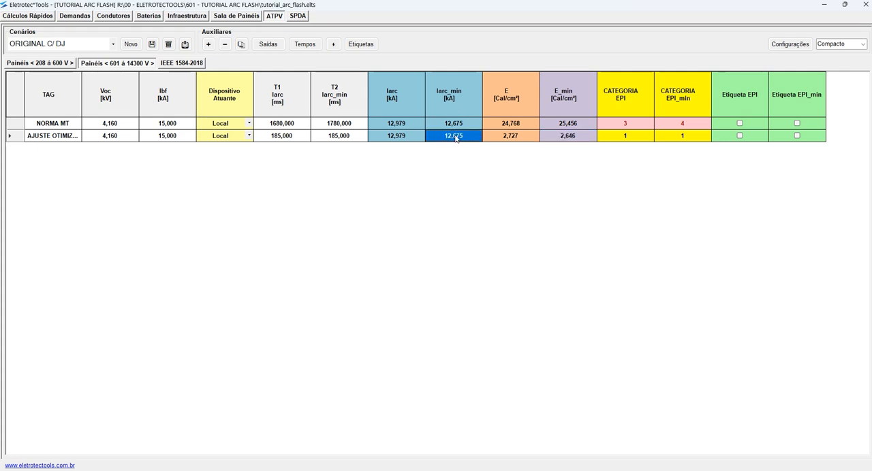
pyautogui.moveTo(300, 136); pyautogui.dragTo(357, 136)
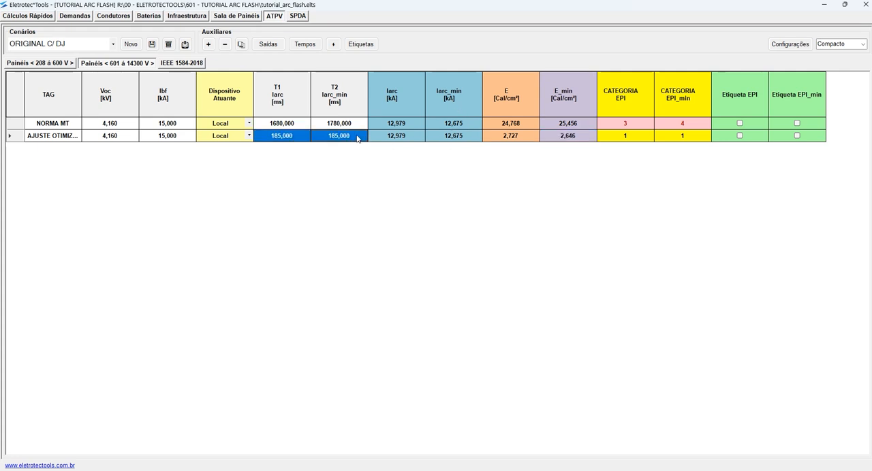
pyautogui.click(560, 136)
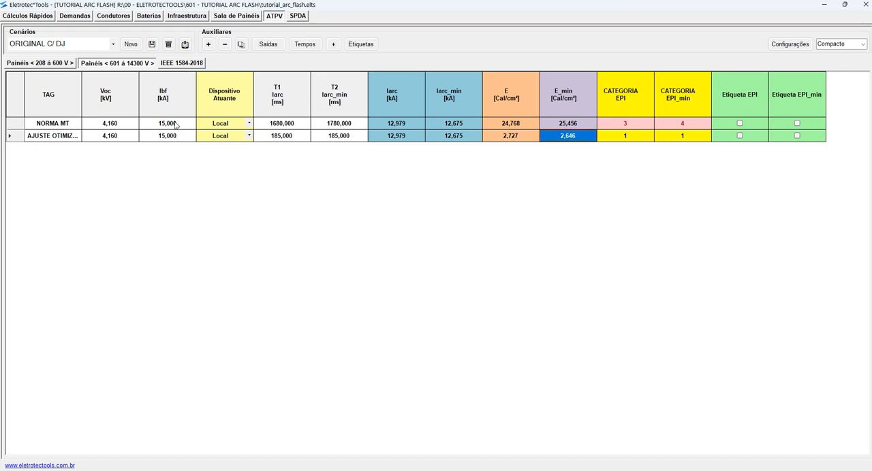
# - Create a new scenario named REVISÃO DE AJUSTES and save it
pyautogui.click(102, 48)
pyautogui.click(67, 65)
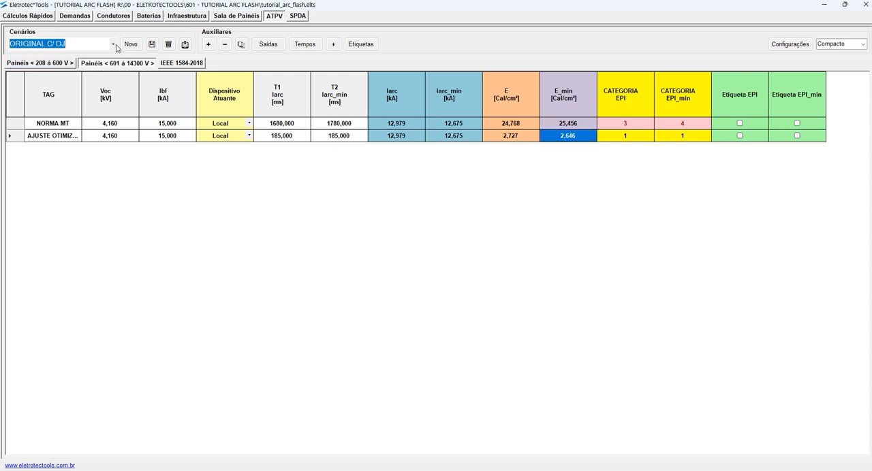
pyautogui.click(130, 44)
pyautogui.click(68, 44)
pyautogui.write('RP')
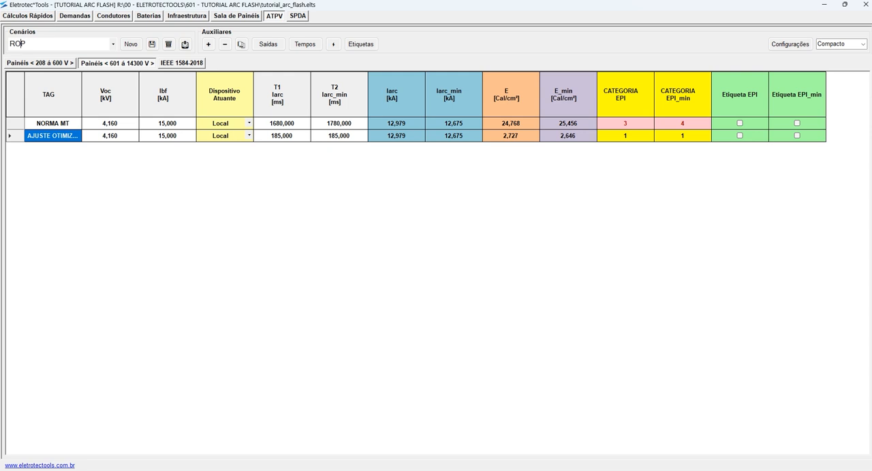
pyautogui.write('VISÃO DE AJUSTES')
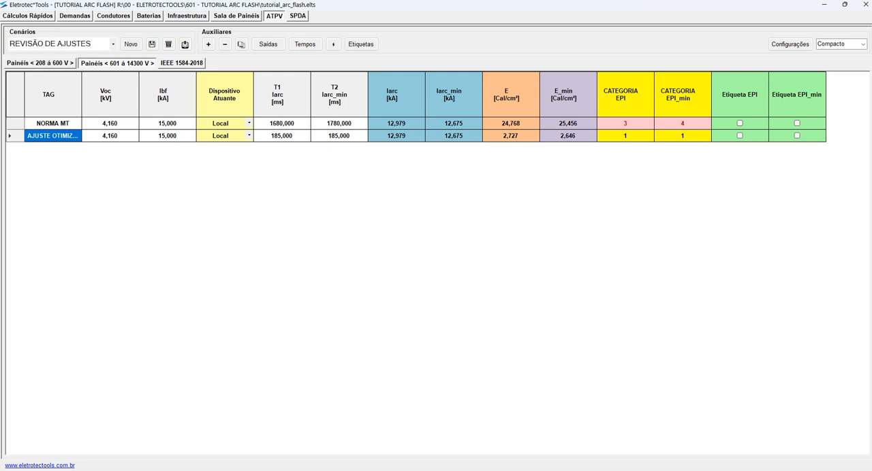
pyautogui.click(151, 43)
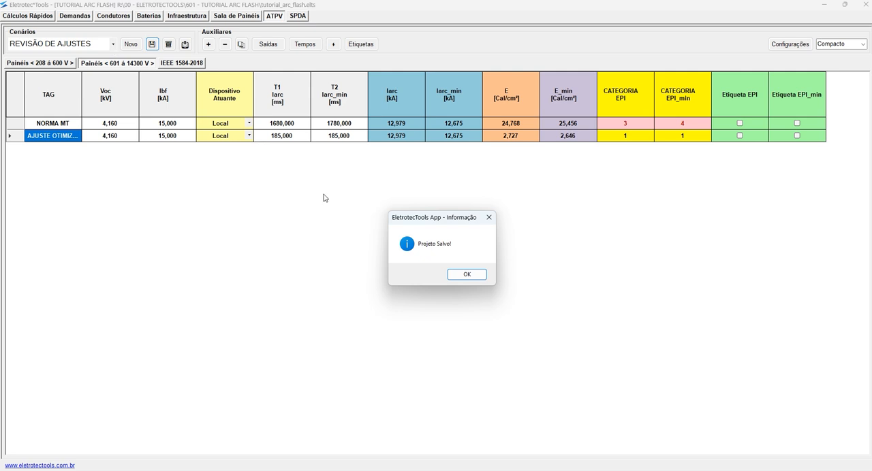
pyautogui.click(465, 278)
# - Load the ORIGINAL NORMA scenario and display its panel table in the Total view
pyautogui.click(114, 44)
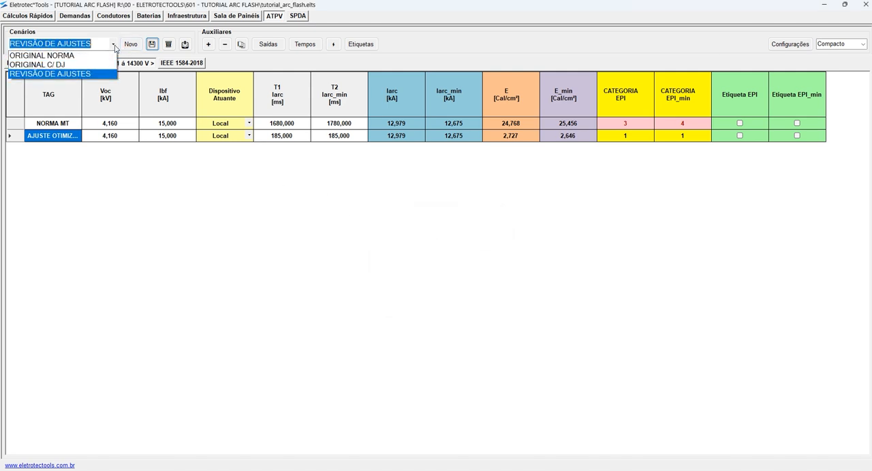
pyautogui.click(71, 57)
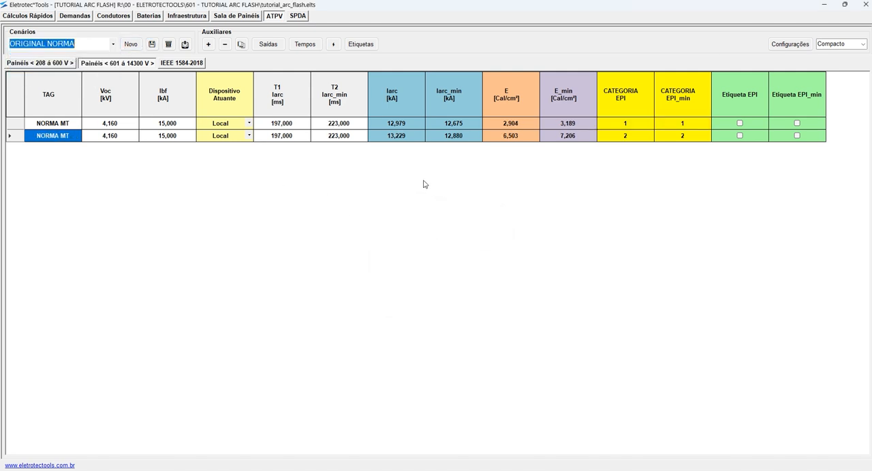
pyautogui.click(863, 44)
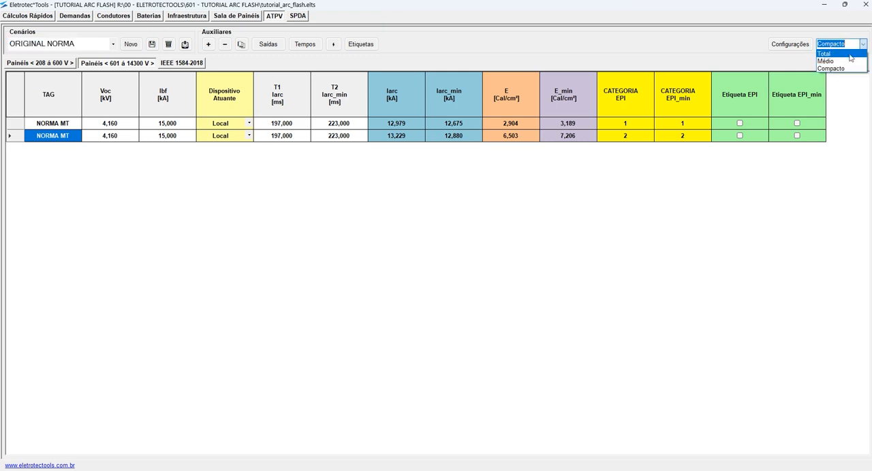
pyautogui.click(836, 60)
pyautogui.hscroll(10, 377, 181)
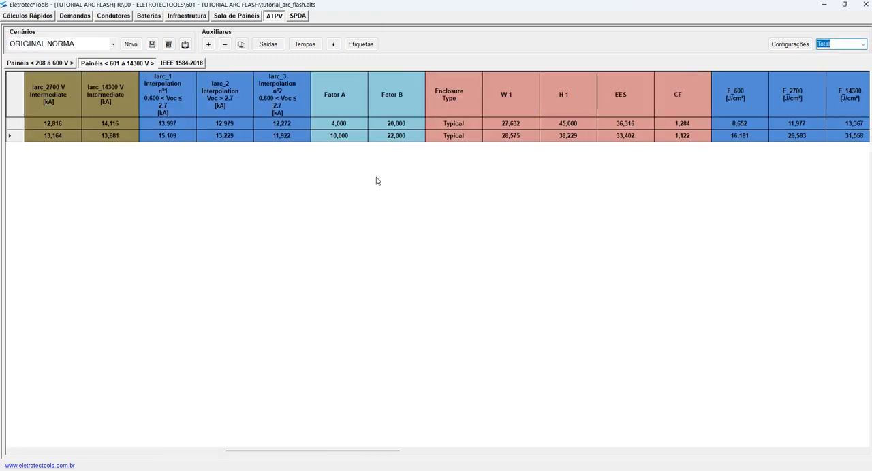
pyautogui.hscroll(-10, 377, 182)
# - Load the ORIGINAL C/ DJ scenario from the saved scenarios
pyautogui.click(113, 44)
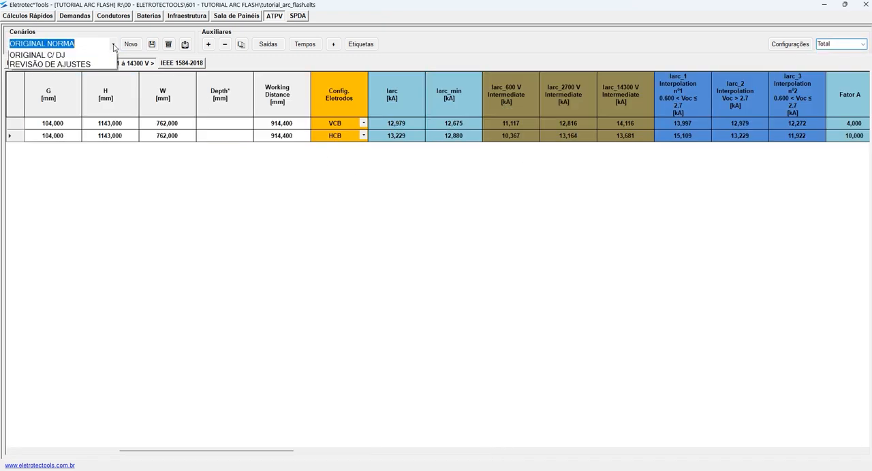
pyautogui.click(71, 57)
pyautogui.click(111, 45)
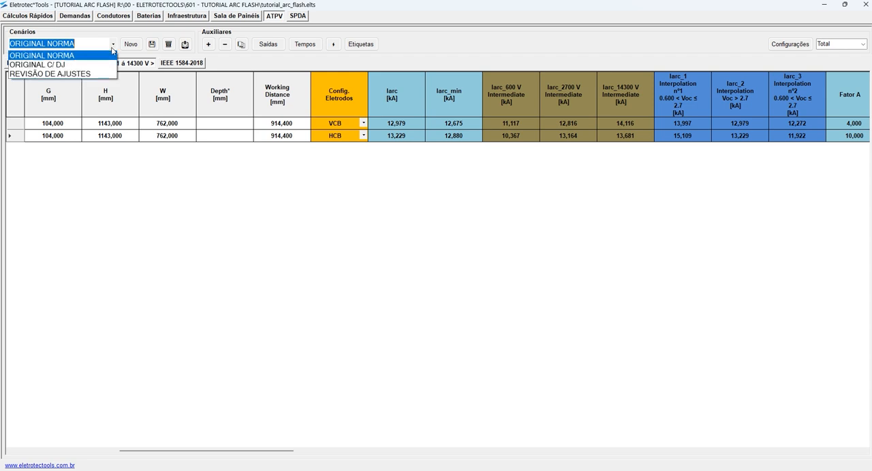
pyautogui.click(68, 61)
# - Review the device tags and the T1 and T2 durations of the standard and optimized rows in the 601 to 14300 V panel table
pyautogui.hscroll(-5, 385, 187)
pyautogui.moveTo(395, 128); pyautogui.dragTo(400, 140)
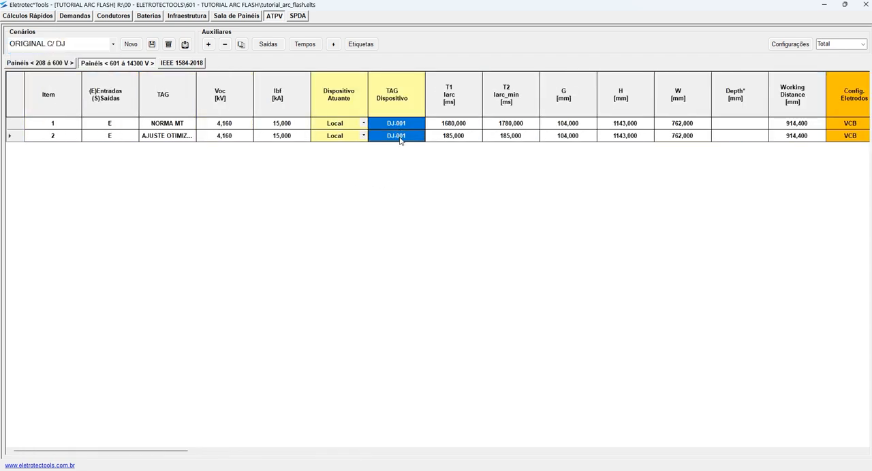
pyautogui.moveTo(464, 125); pyautogui.dragTo(497, 125)
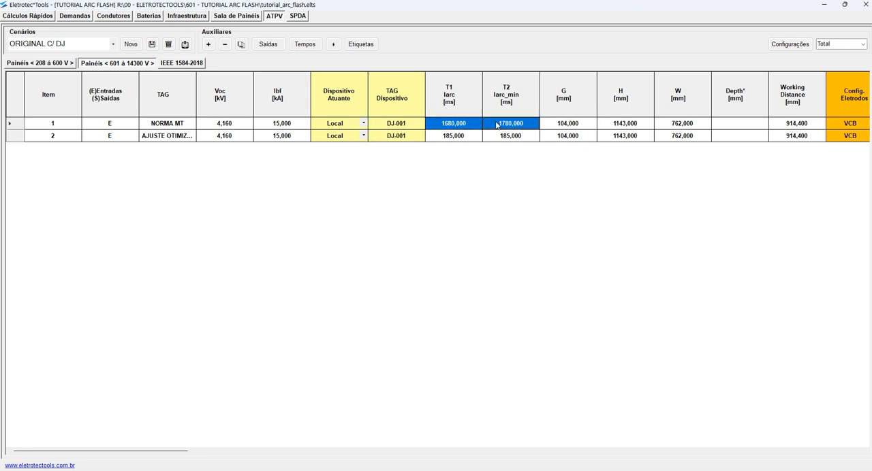
pyautogui.moveTo(463, 136); pyautogui.dragTo(515, 140)
pyautogui.hscroll(12, 392, 185)
pyautogui.hscroll(-9, 391, 185)
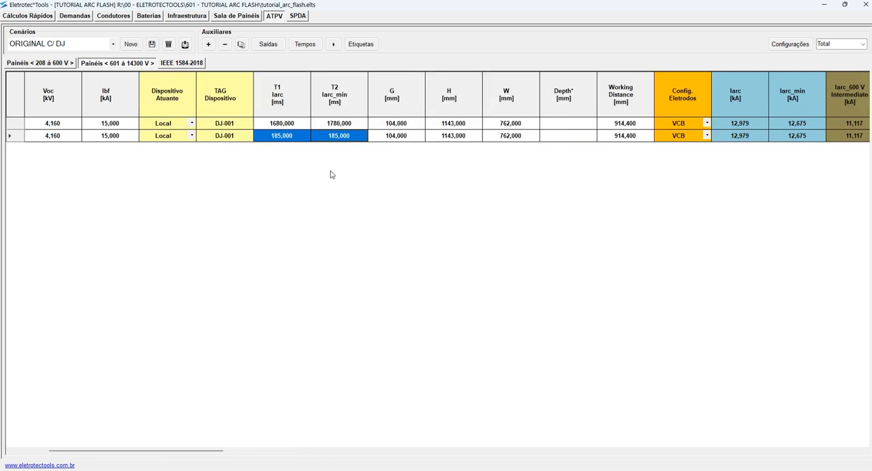
pyautogui.hscroll(-3, 331, 175)
# - Compare the rows of the 208 to 600 V panel table with those of the 601 to 14300 V table
pyautogui.click(45, 63)
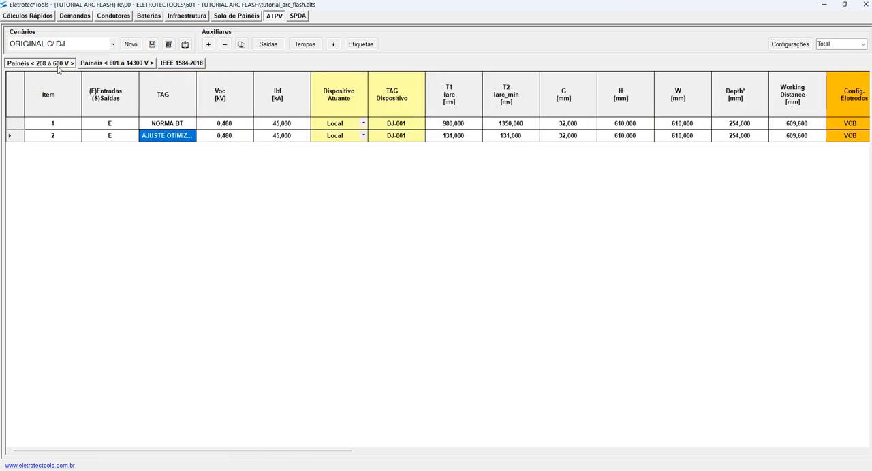
pyautogui.click(117, 63)
pyautogui.click(181, 124)
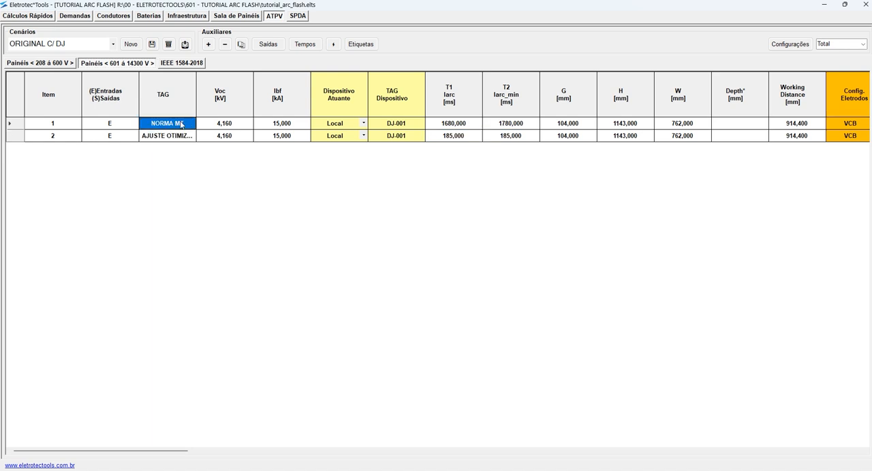
pyautogui.click(61, 64)
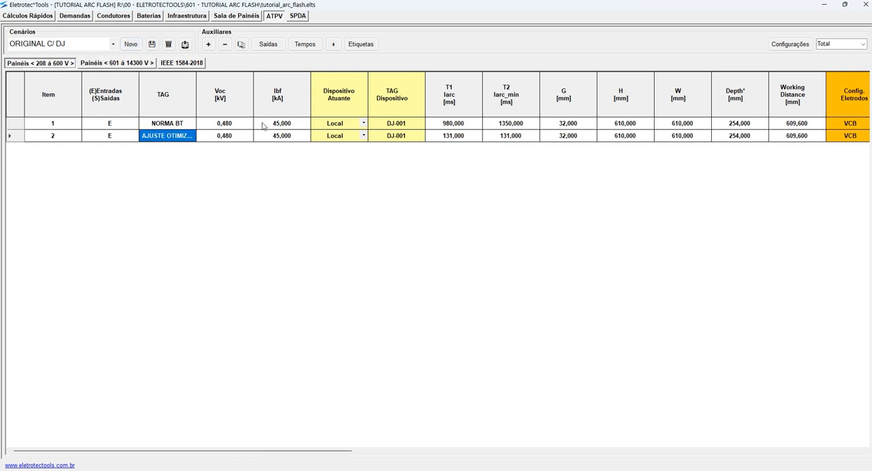
# - Load the REVISÃO DE AJUSTES scenario and delete the optimized-setting row from its 208 to 600 V panel table
pyautogui.click(113, 45)
pyautogui.click(58, 73)
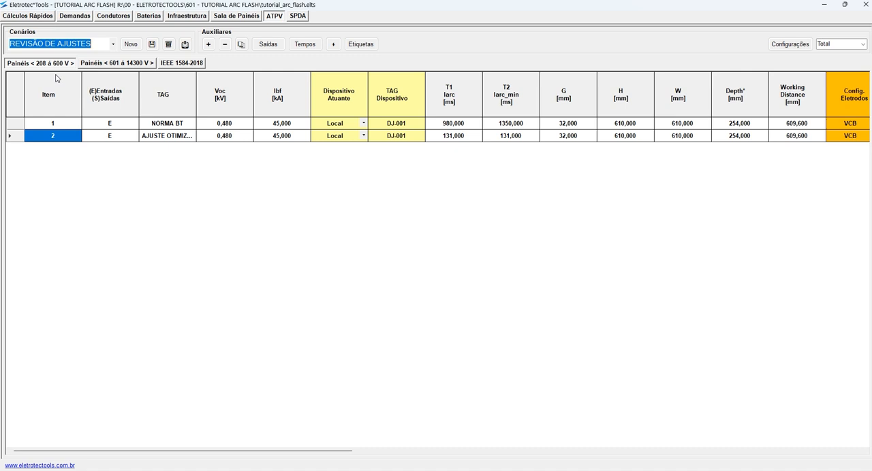
pyautogui.click(430, 137)
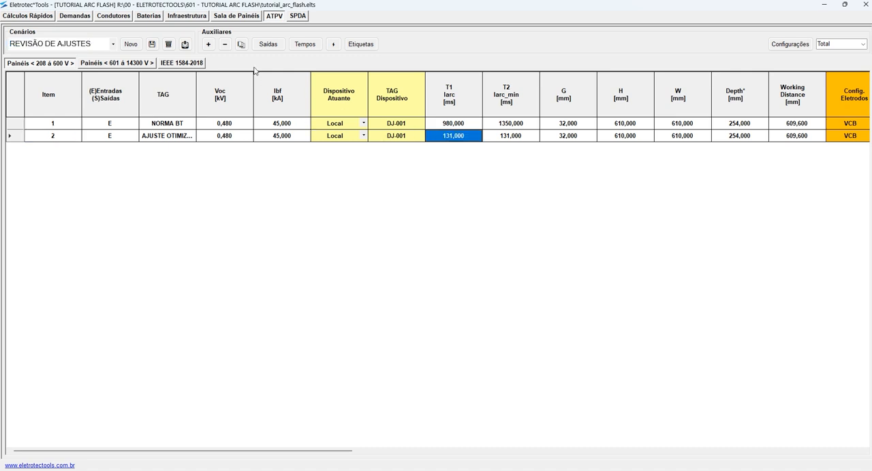
pyautogui.click(224, 45)
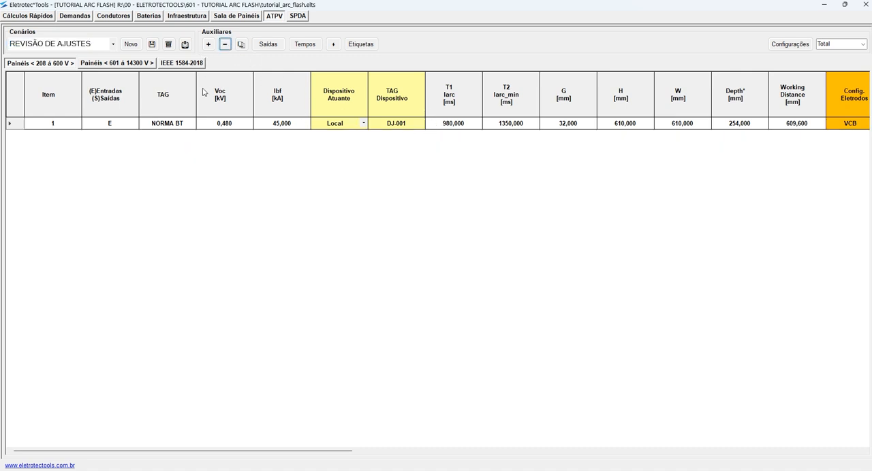
# - Delete the optimized-setting row from the 601 to 14300 V panel table and save the project
pyautogui.click(136, 63)
pyautogui.click(455, 136)
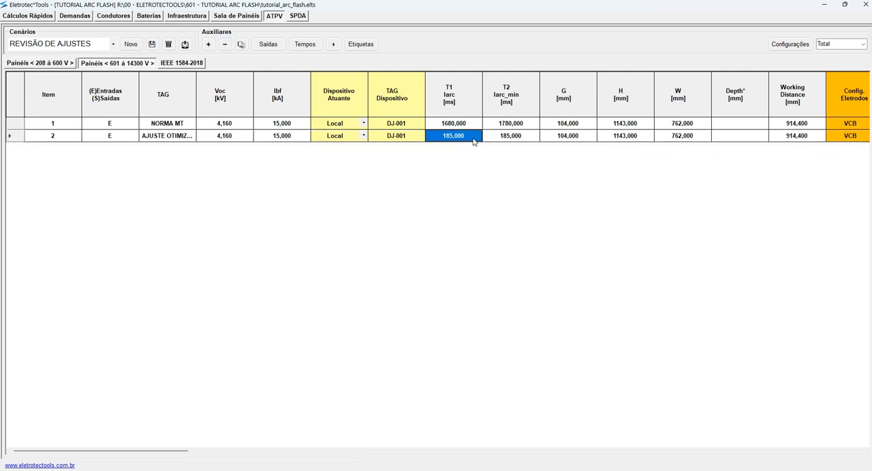
pyautogui.click(224, 44)
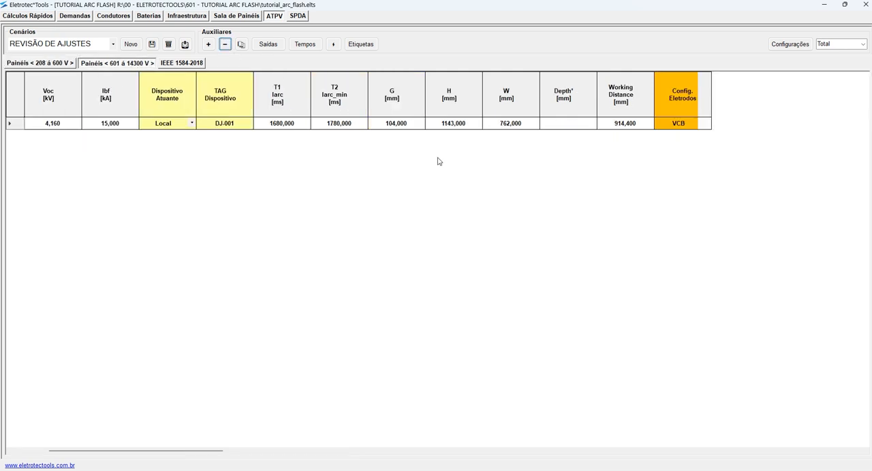
pyautogui.click(152, 44)
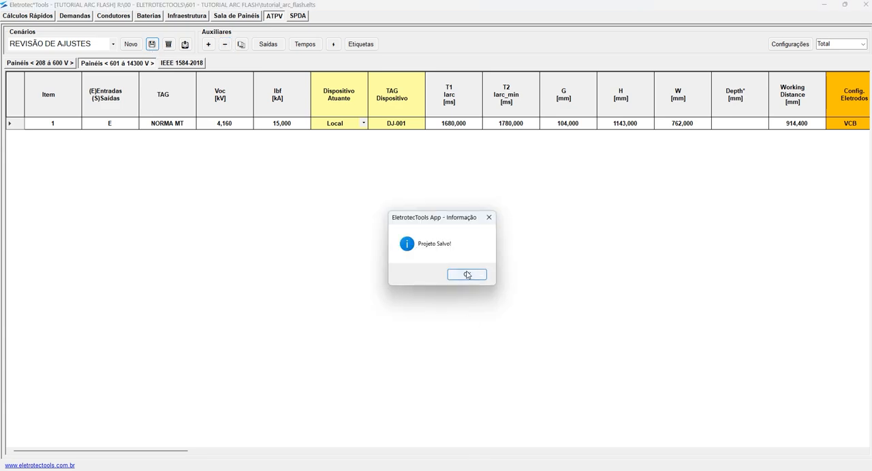
pyautogui.click(466, 274)
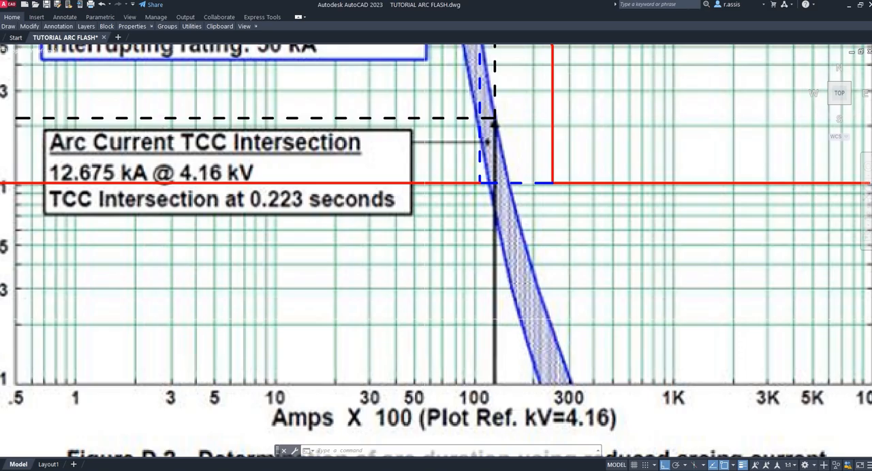
# - Switch to AutoCAD and erase the red horizontal line extending across Figure D.2 at 0.1 seconds, keeping the red breaker curve
pyautogui.scroll(-5, 464, 197)
pyautogui.press('Escape')
pyautogui.press('Escape')
pyautogui.click(246, 181)
pyautogui.click(204, 207)
pyautogui.write('e')
pyautogui.press('Return')
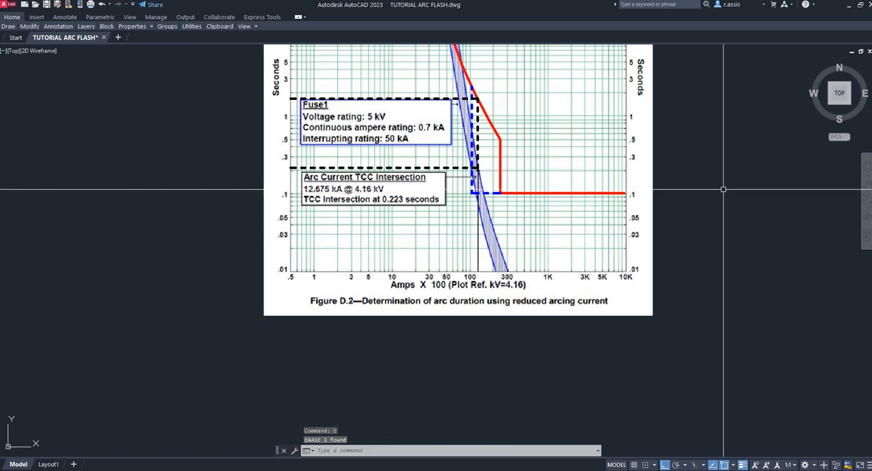
# - Erase the blue dashed optimized curve from Figure D.2, leaving the red curve and the black dashed reference lines
pyautogui.scroll(-2, 718, 195)
pyautogui.moveTo(724, 205); pyautogui.dragTo(623, 270, button='middle')
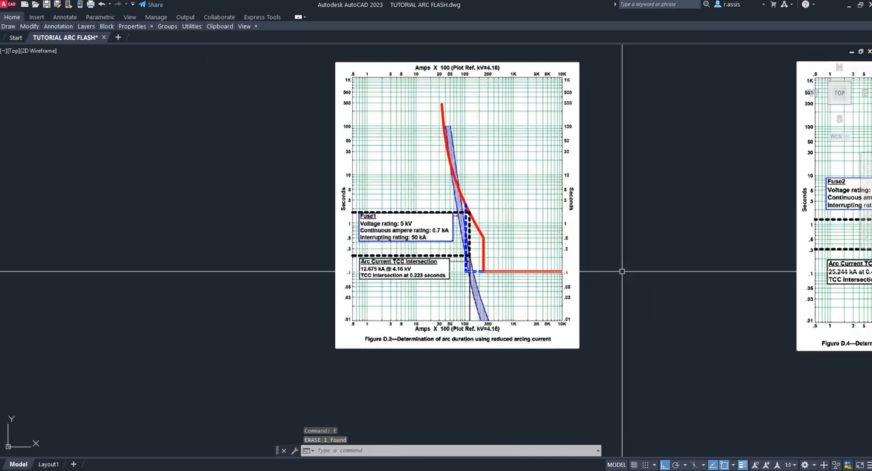
pyautogui.scroll(6, 467, 223)
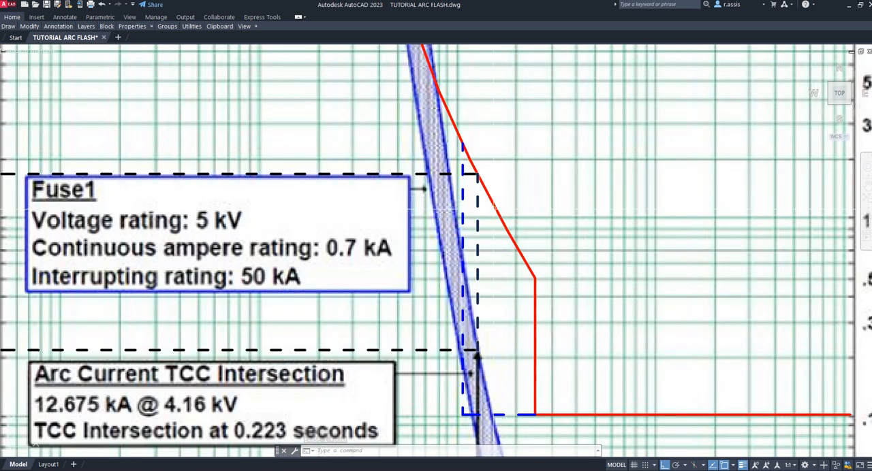
pyautogui.scroll(-2, 506, 204)
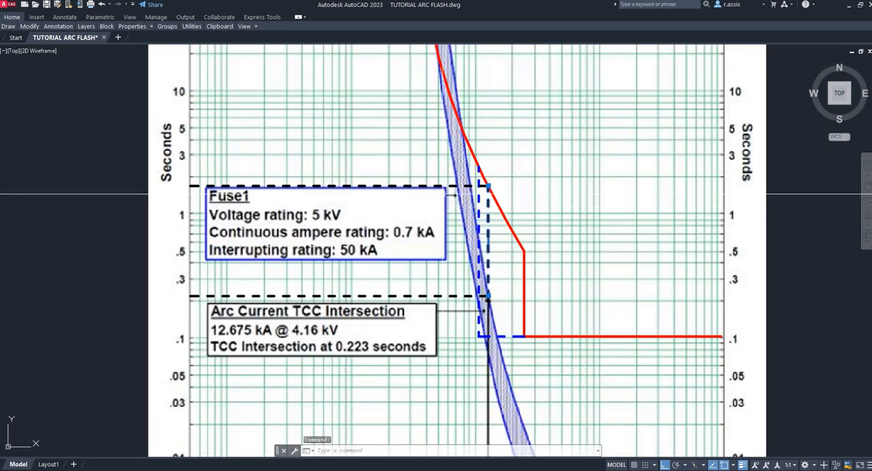
pyautogui.click(418, 185)
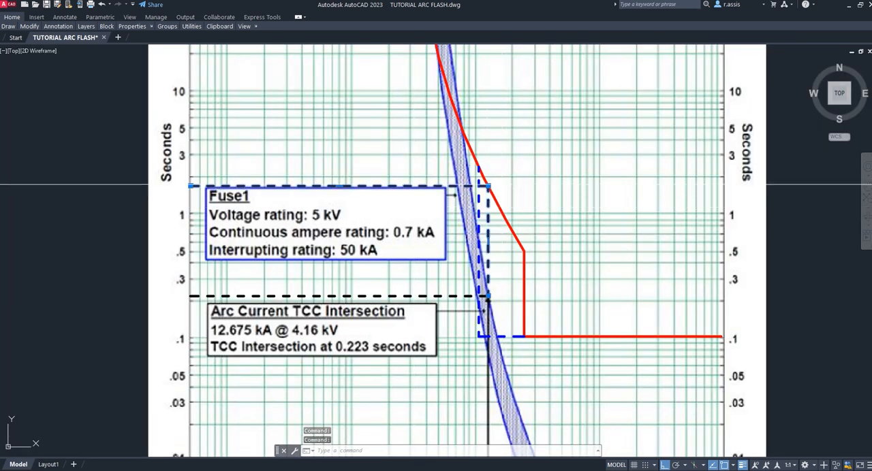
pyautogui.press('Escape')
pyautogui.press('Escape')
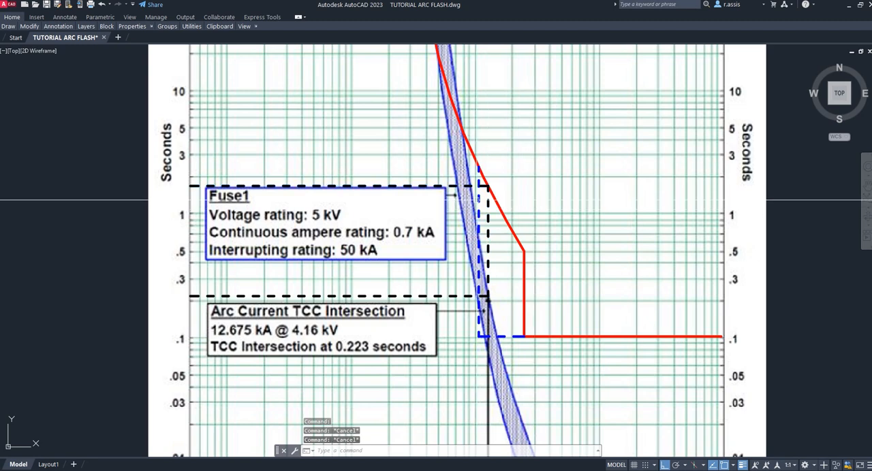
pyautogui.click(477, 198)
pyautogui.write('e')
pyautogui.press('Return')
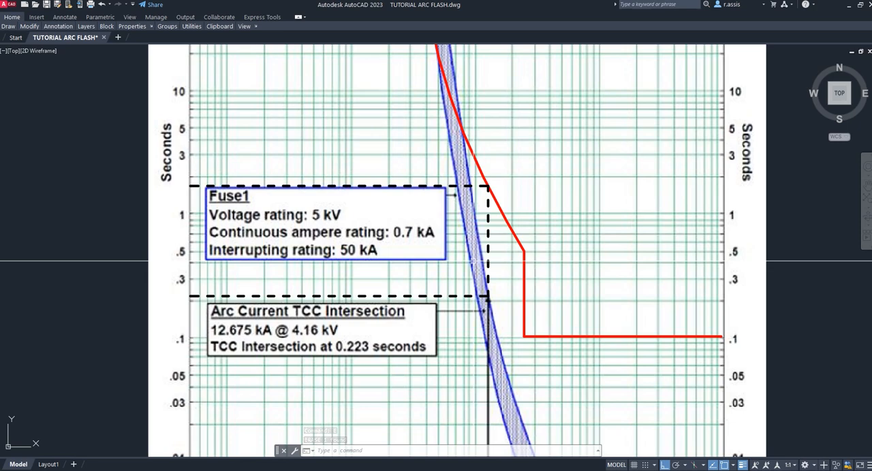
# - Examine the breaker curves and arc duration intersections in Figures D.2 and D.4
pyautogui.scroll(-6, 473, 261)
pyautogui.moveTo(542, 149); pyautogui.dragTo(512, 230, button='middle')
pyautogui.scroll(6, 436, 177)
pyautogui.scroll(-6, 490, 185)
pyautogui.moveTo(667, 285); pyautogui.dragTo(457, 197, button='middle')
pyautogui.scroll(6, 456, 196)
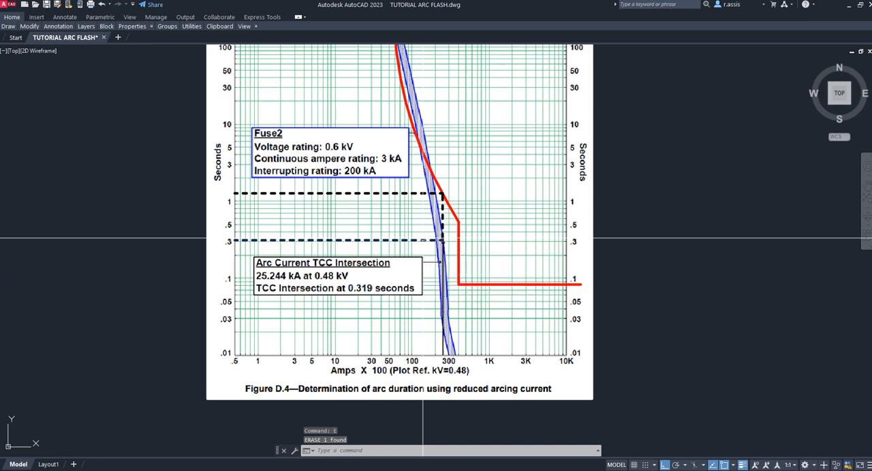
pyautogui.scroll(-4, 475, 240)
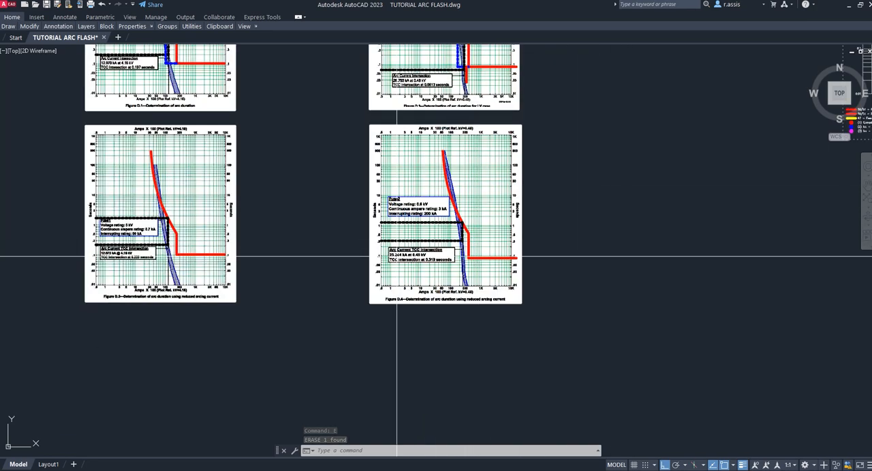
pyautogui.scroll(6, 402, 252)
pyautogui.scroll(-5, 443, 243)
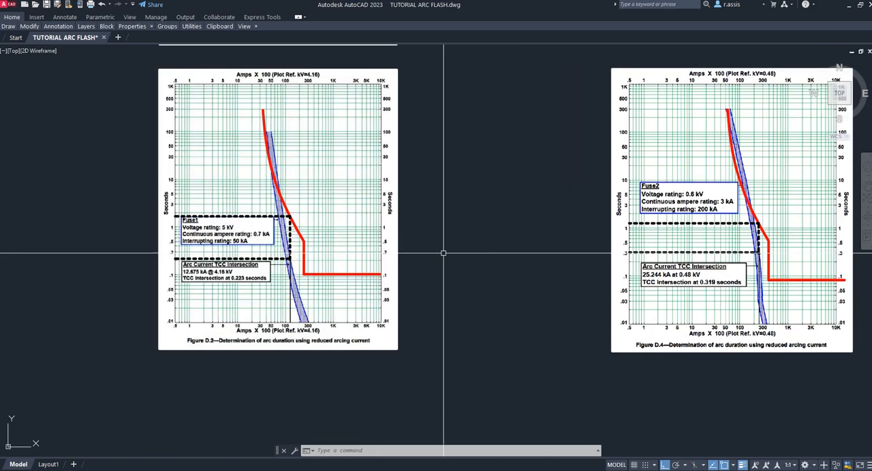
# - Return to Eletrotec Tools, display the panel table in the Compacto view and check the NORMA MT row's E_min
pyautogui.hotkey('alt', 'Tab')
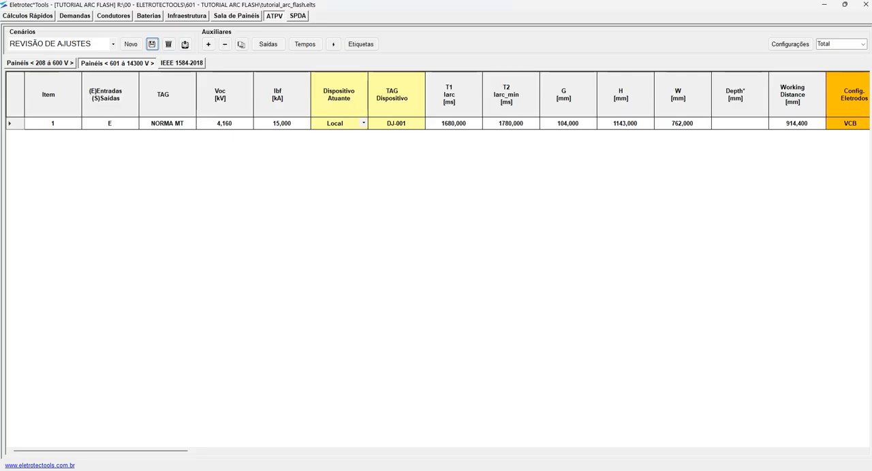
pyautogui.click(861, 44)
pyautogui.click(838, 67)
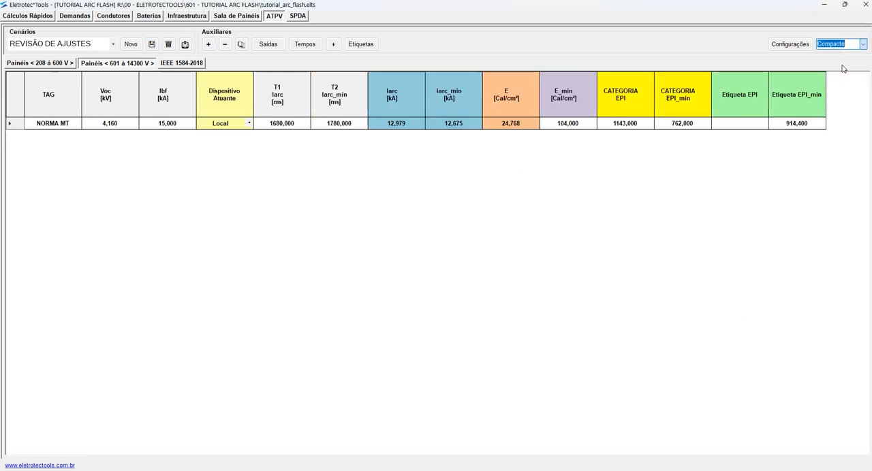
pyautogui.click(572, 124)
# - Open the 208 to 600 V panel table and compare the NORMA BT row's incident energy at full and minimum arcing current
pyautogui.click(66, 63)
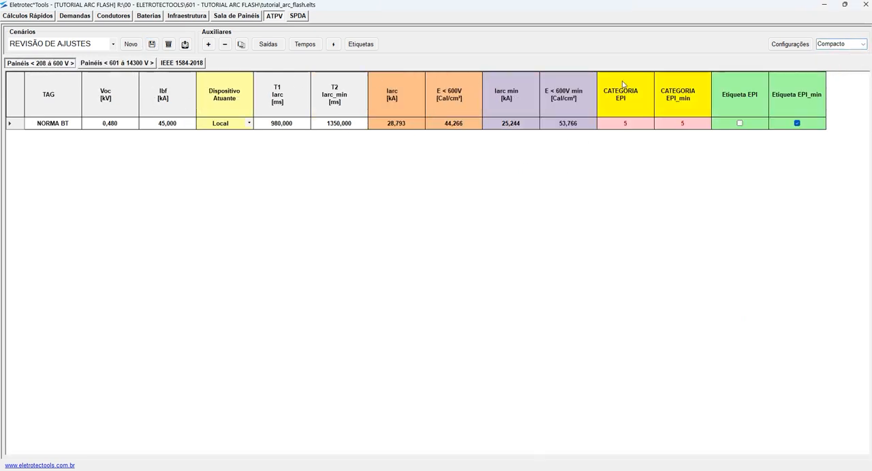
pyautogui.click(575, 126)
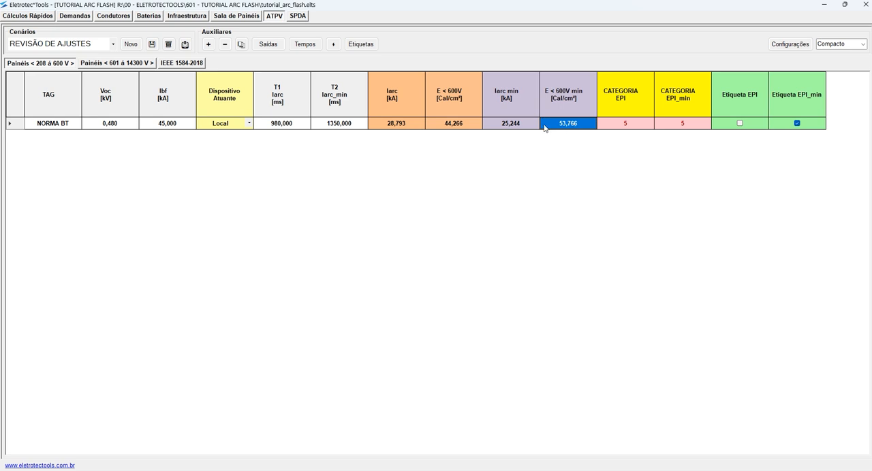
pyautogui.click(455, 127)
pyautogui.click(575, 125)
pyautogui.click(456, 124)
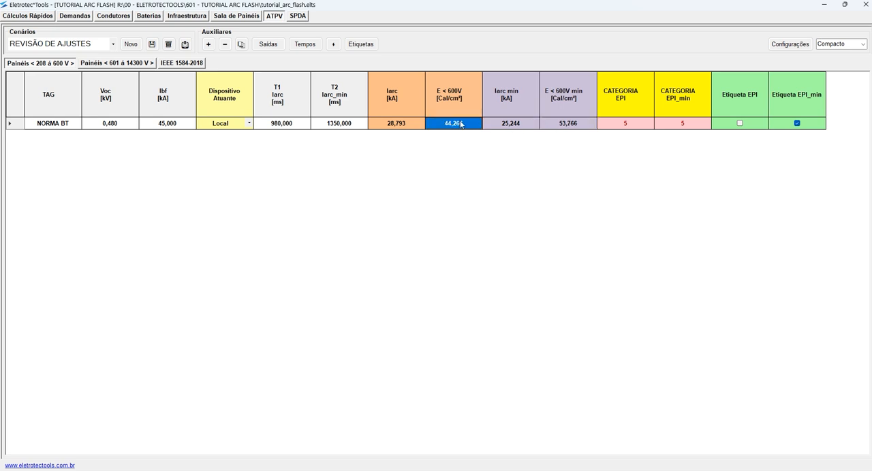
pyautogui.click(565, 125)
pyautogui.click(458, 126)
pyautogui.click(565, 125)
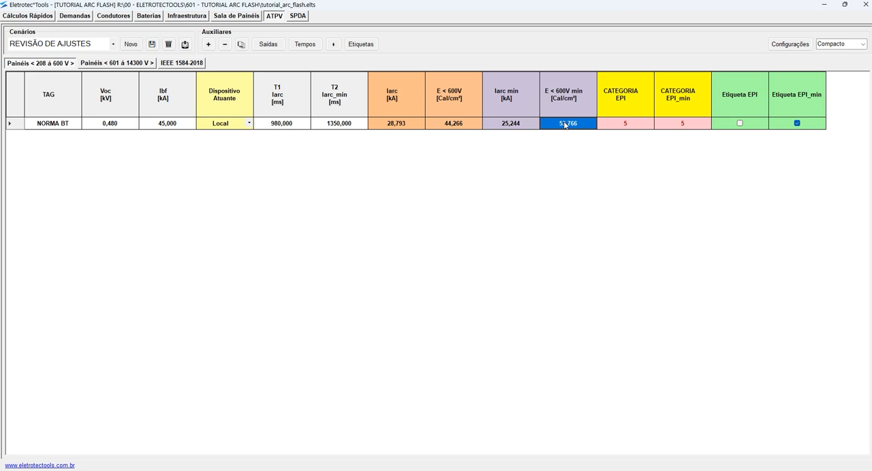
# - Open the 601 to 14300 V panel table and compare the NORMA MT row's E and E_min energies
pyautogui.click(133, 64)
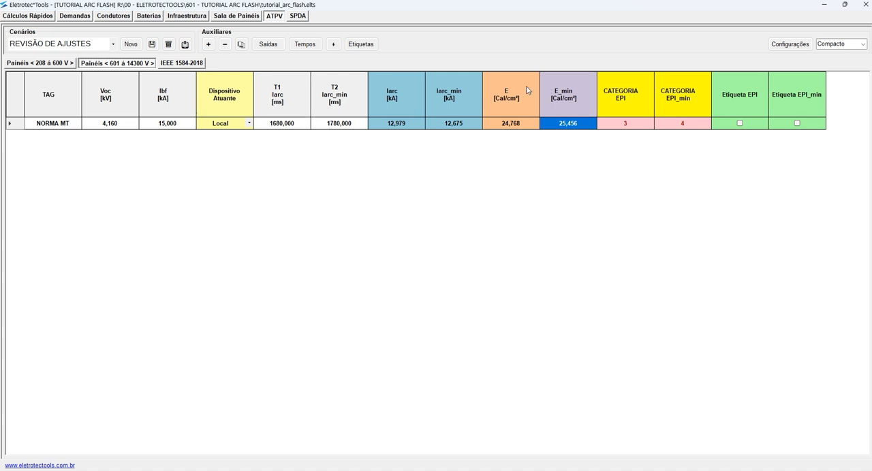
pyautogui.click(512, 124)
pyautogui.click(561, 123)
pyautogui.click(520, 125)
pyautogui.click(569, 123)
pyautogui.click(512, 125)
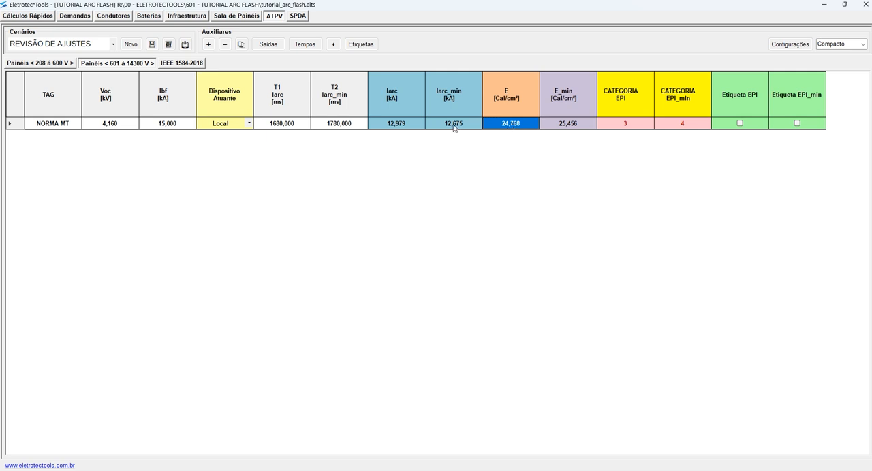
# - Check the NORMA MT row's T1 and T2 durations against its E and E_min energies
pyautogui.moveTo(293, 125); pyautogui.dragTo(334, 133)
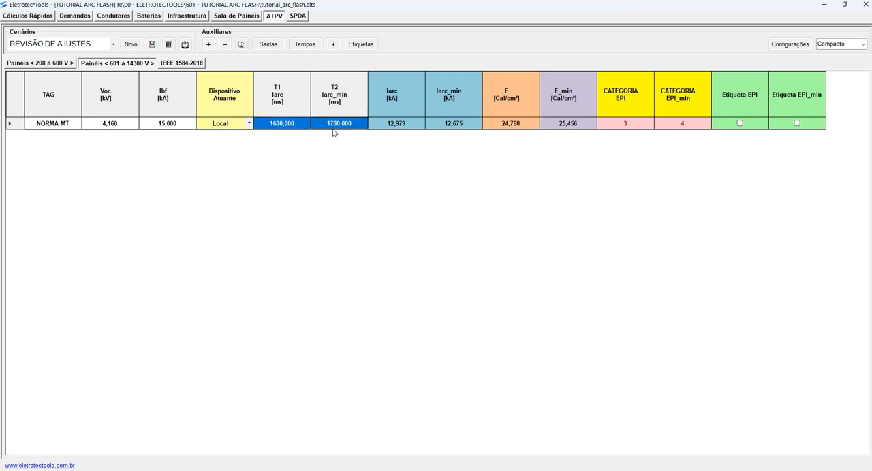
pyautogui.click(563, 127)
pyautogui.click(531, 128)
pyautogui.click(563, 127)
pyautogui.click(522, 128)
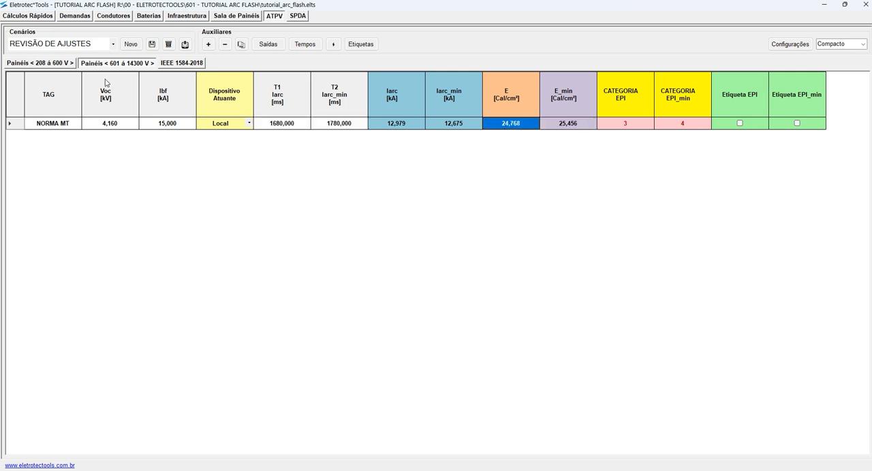
# - Reduce the NORMA BT row's times automatically in the 208 to 600 V panel table, and check its T1 and T2 values
pyautogui.click(52, 63)
pyautogui.moveTo(286, 128); pyautogui.dragTo(337, 129)
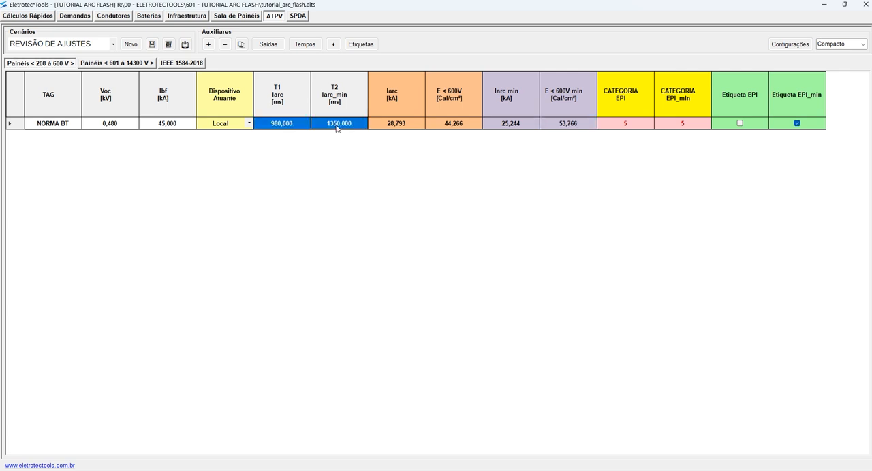
pyautogui.click(305, 45)
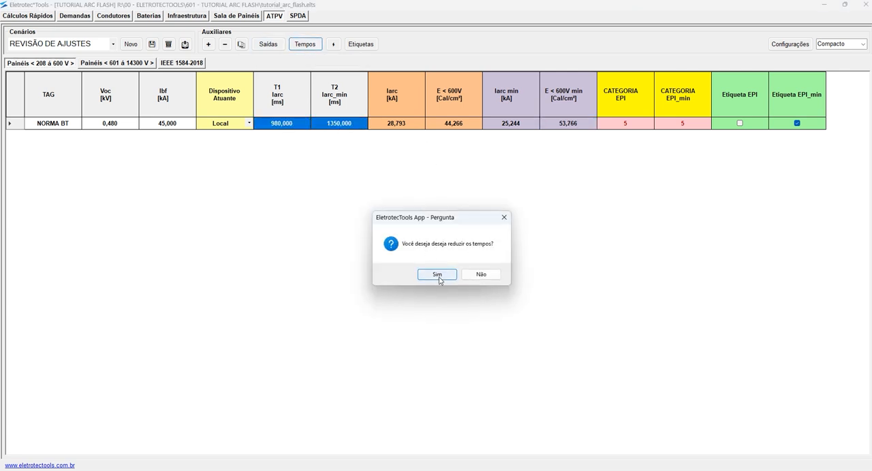
pyautogui.click(438, 275)
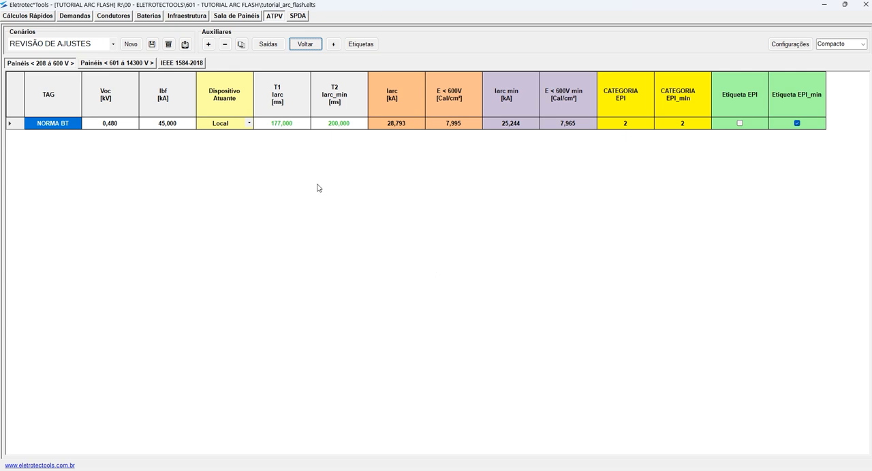
pyautogui.click(284, 127)
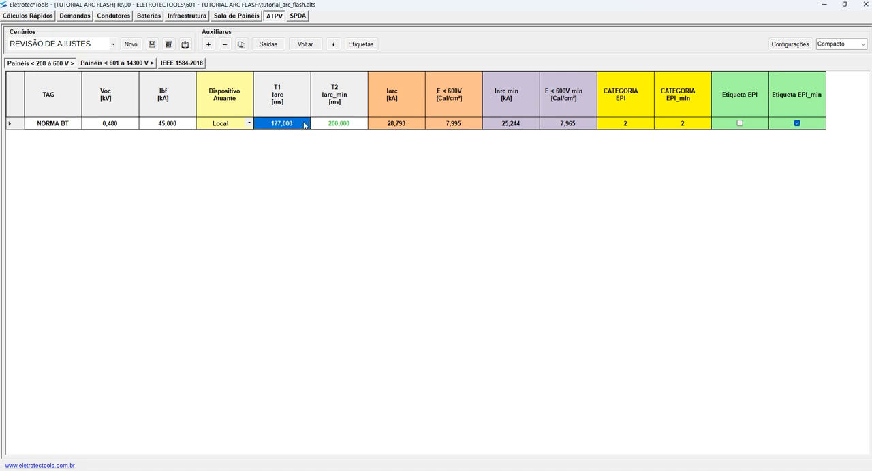
pyautogui.click(341, 125)
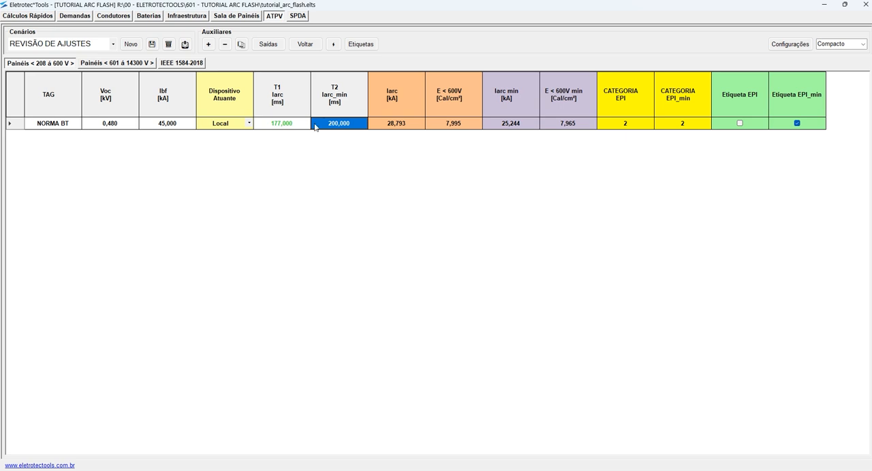
# - Switch to AutoCAD and draw a polyline over the vertical segment of Figure D.4's red curve
pyautogui.click(822, 6)
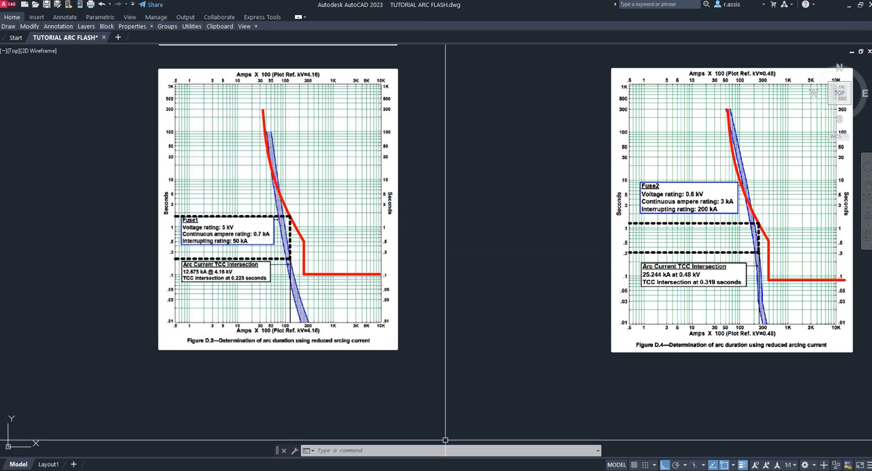
pyautogui.click(566, 470)
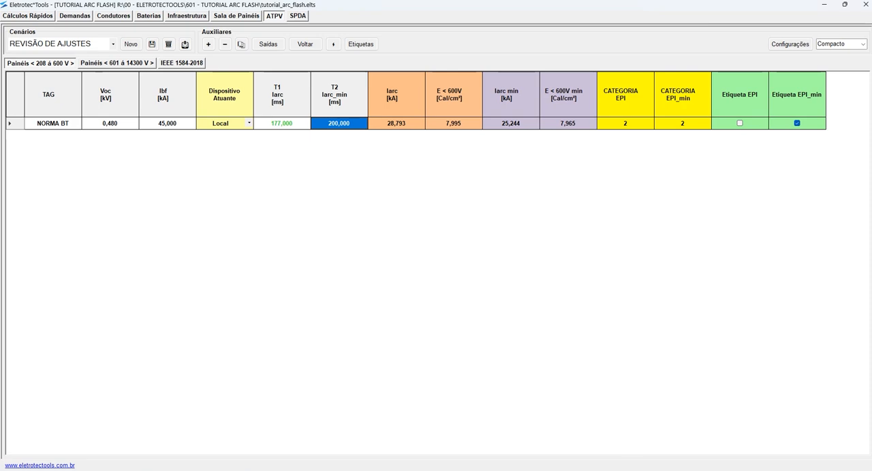
pyautogui.click(823, 5)
pyautogui.moveTo(450, 212); pyautogui.dragTo(596, 160, button='middle')
pyautogui.scroll(-2, 516, 189)
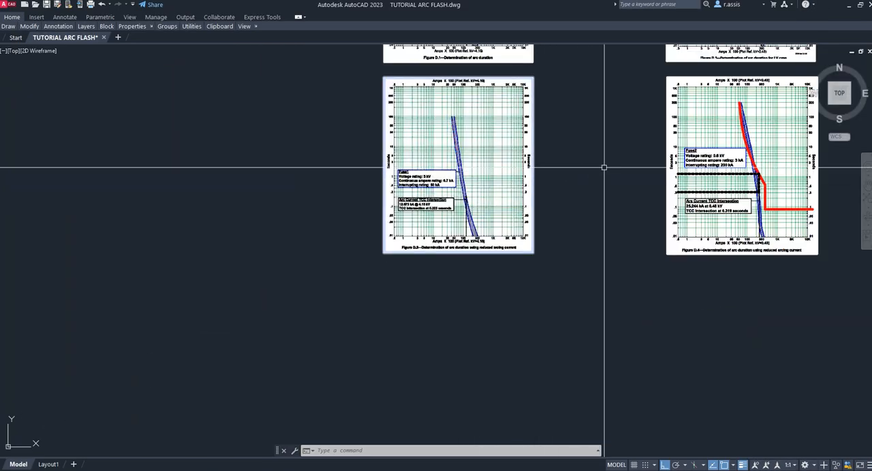
pyautogui.moveTo(678, 181); pyautogui.dragTo(379, 185, button='middle')
pyautogui.scroll(4, 380, 185)
pyautogui.scroll(2, 409, 200)
pyautogui.scroll(-1, 457, 182)
pyautogui.click(440, 165)
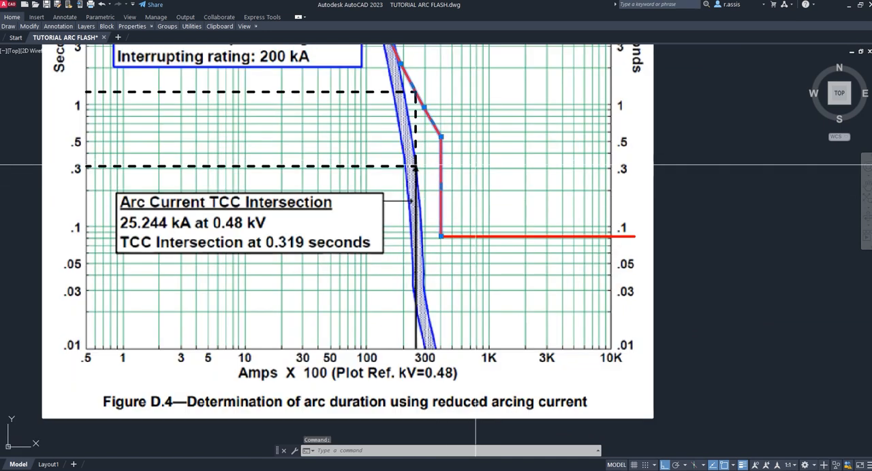
pyautogui.press('Escape')
pyautogui.write('pl')
pyautogui.press('Return')
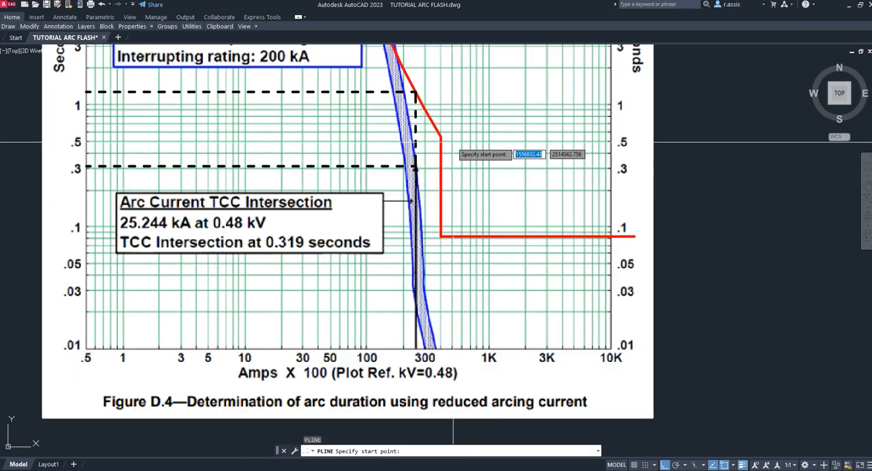
pyautogui.press('Escape')
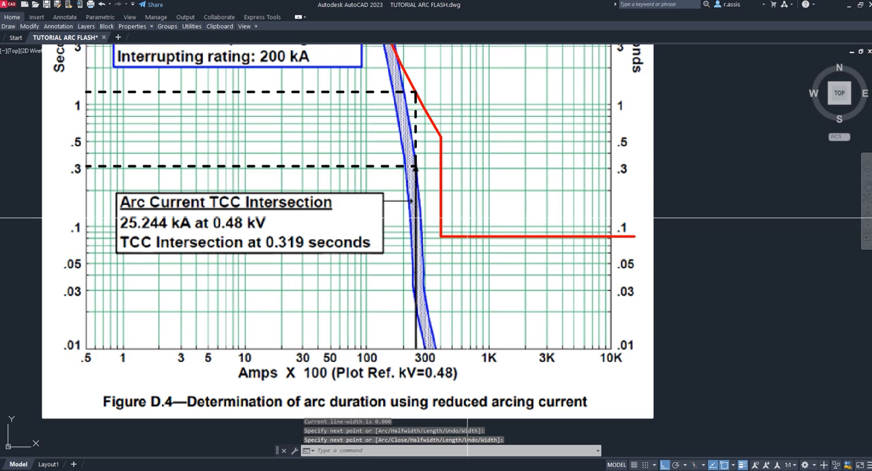
# - Move the new vertical segment horizontally to just below the 25.244 kA arcing current line in Figure D.4
pyautogui.write('m')
pyautogui.press('Return')
pyautogui.click(441, 203)
pyautogui.press('Return')
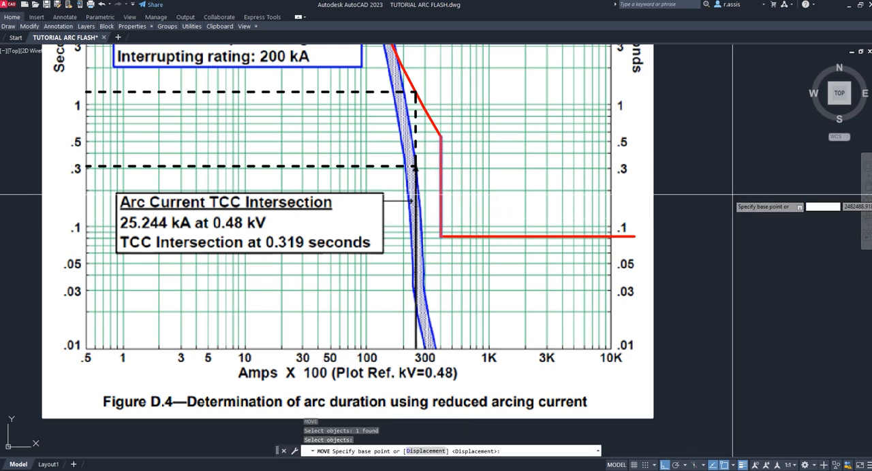
pyautogui.click(768, 180)
pyautogui.click(736, 183)
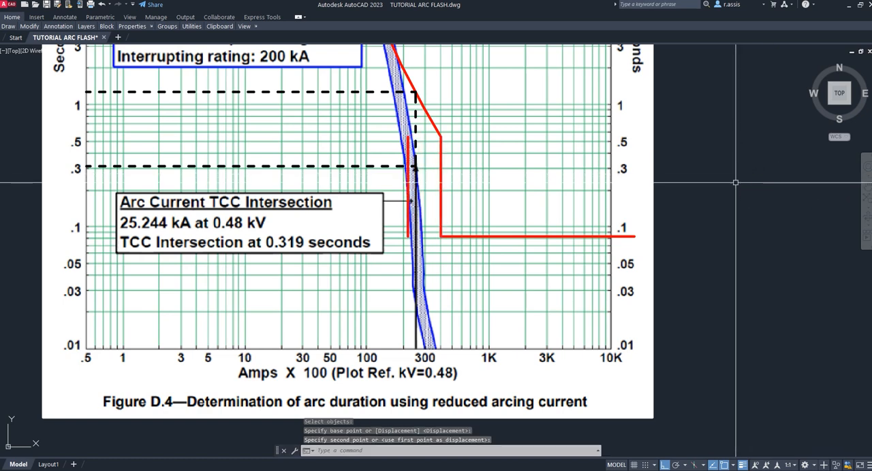
pyautogui.press('Escape')
pyautogui.press('Escape')
# - Extend the moved vertical line up to the upper dashed time line
pyautogui.write('ex')
pyautogui.press('Return')
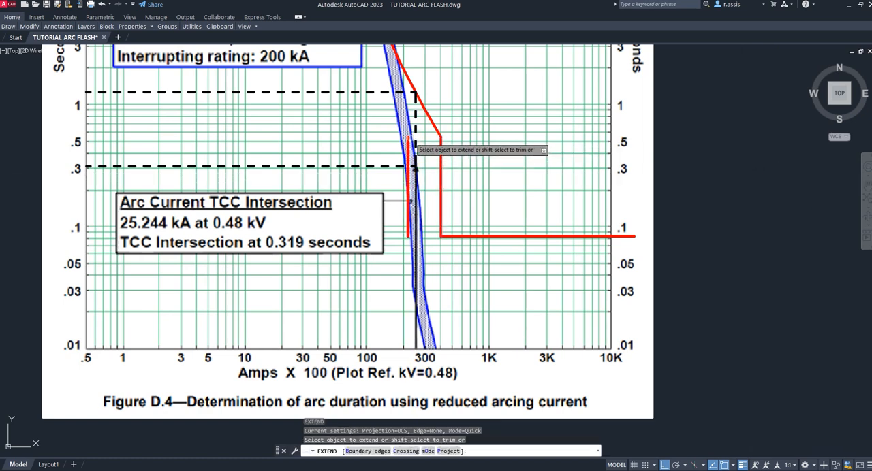
pyautogui.click(408, 143)
pyautogui.press('Escape')
pyautogui.press('Escape')
pyautogui.press('Escape')
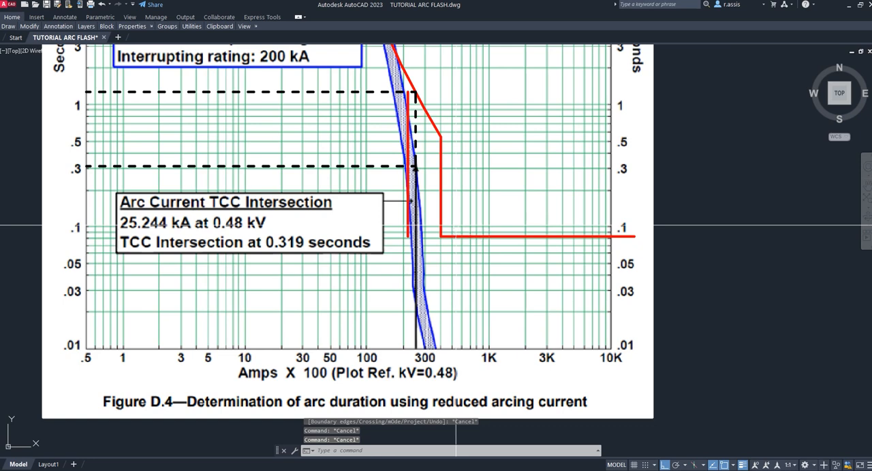
# - Draw a horizontal polyline from the moved vertical line's lower end to the base of the original curve's vertical segment
pyautogui.write('pl')
pyautogui.press('Return')
pyautogui.click(407, 236)
pyautogui.click(442, 236)
pyautogui.press('Escape')
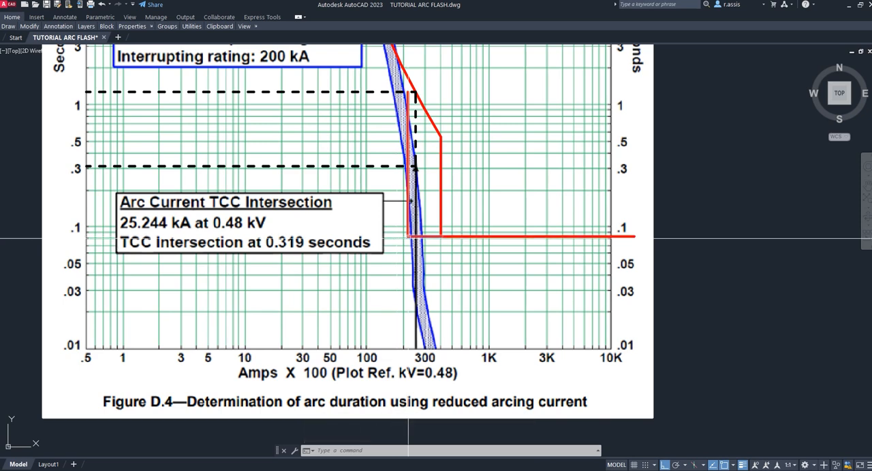
# - Move the new horizontal line straight up to about 0.2 seconds on the time axis
pyautogui.write('m')
pyautogui.press('Return')
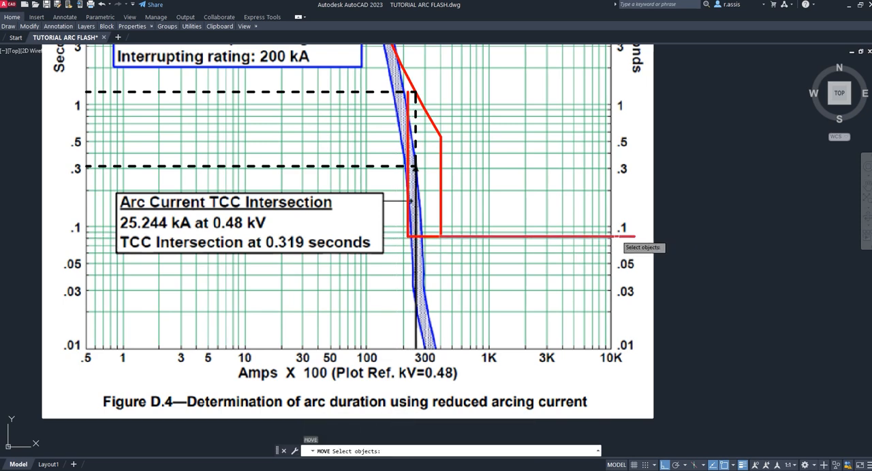
pyautogui.click(412, 237)
pyautogui.press('Return')
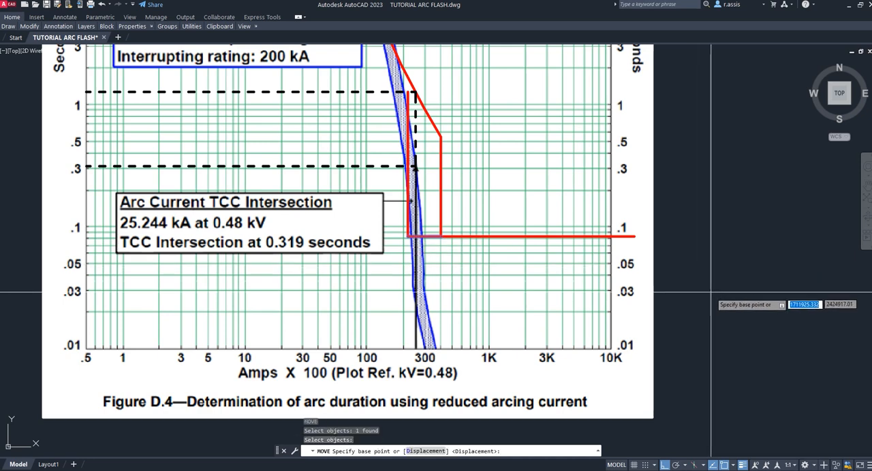
pyautogui.click(710, 294)
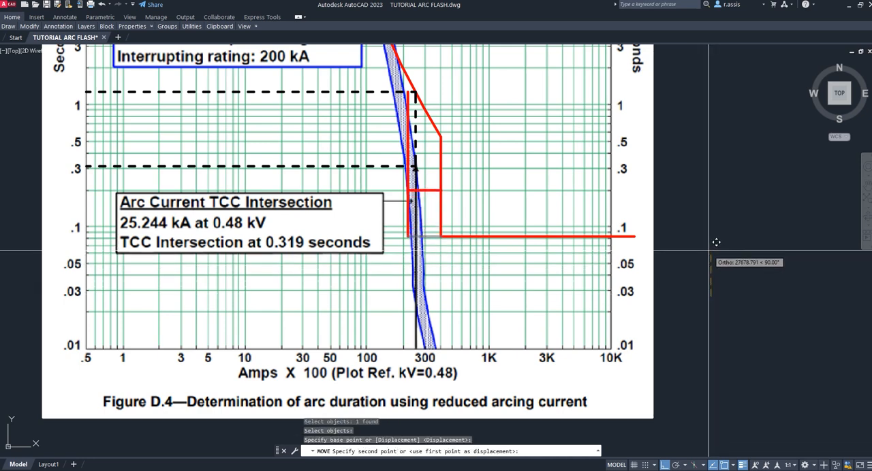
pyautogui.press('Escape')
pyautogui.press('Escape')
pyautogui.press('Escape')
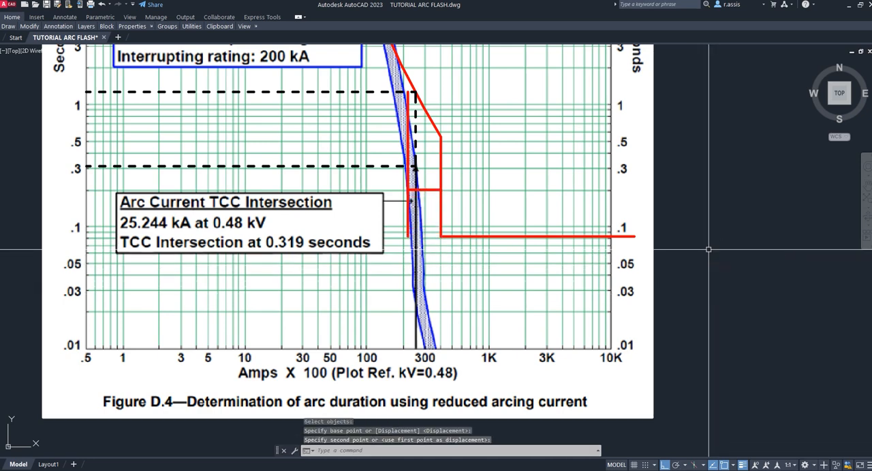
# - Trim the part of the new vertical line that hangs below the horizontal line
pyautogui.write('TR')
pyautogui.press('Return')
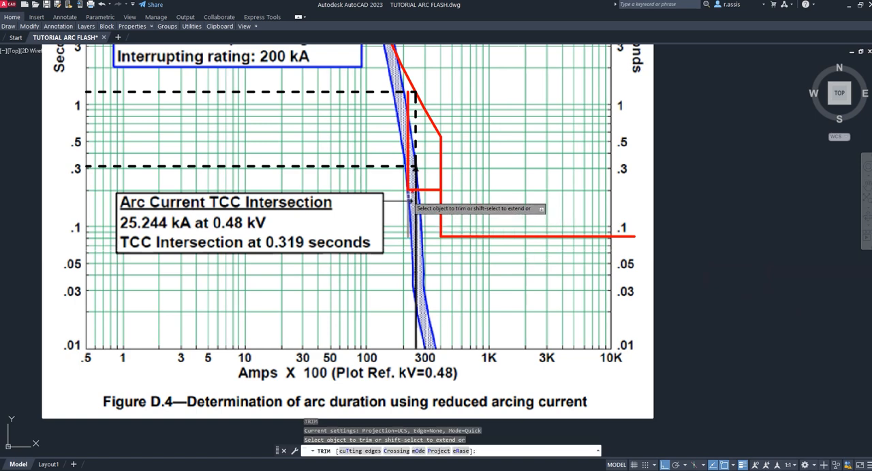
pyautogui.click(409, 204)
pyautogui.press('Escape')
# - Stretch the horizontal line's far end to just past the 10K edge of the Figure D.4 plot
pyautogui.click(431, 190)
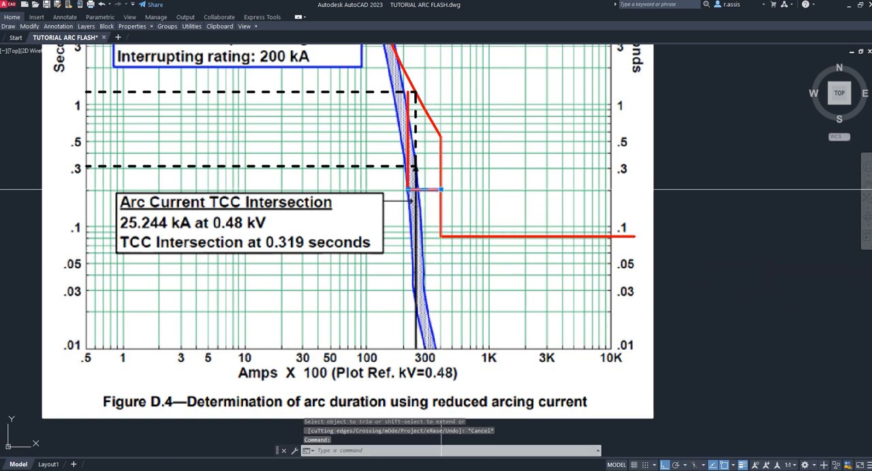
pyautogui.click(441, 190)
pyautogui.click(622, 197)
pyautogui.press('Escape')
pyautogui.press('Escape')
pyautogui.press('Escape')
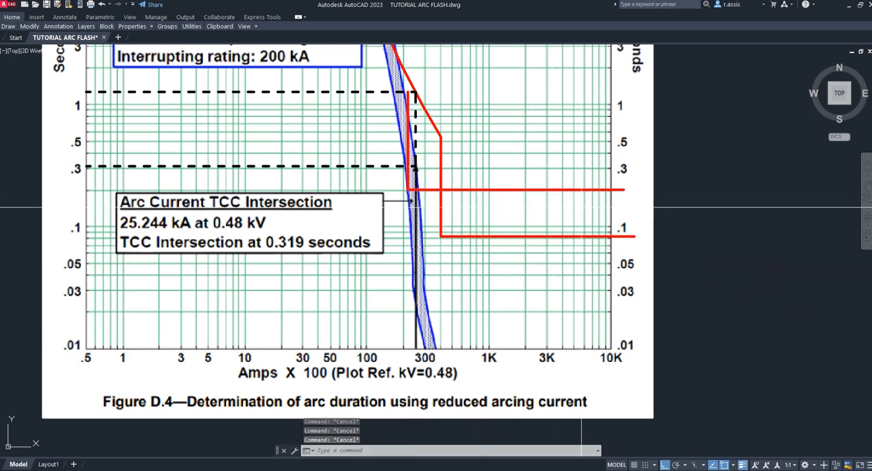
# - Set the color of the new vertical and horizontal lines to Magenta
pyautogui.click(439, 191)
pyautogui.click(409, 183)
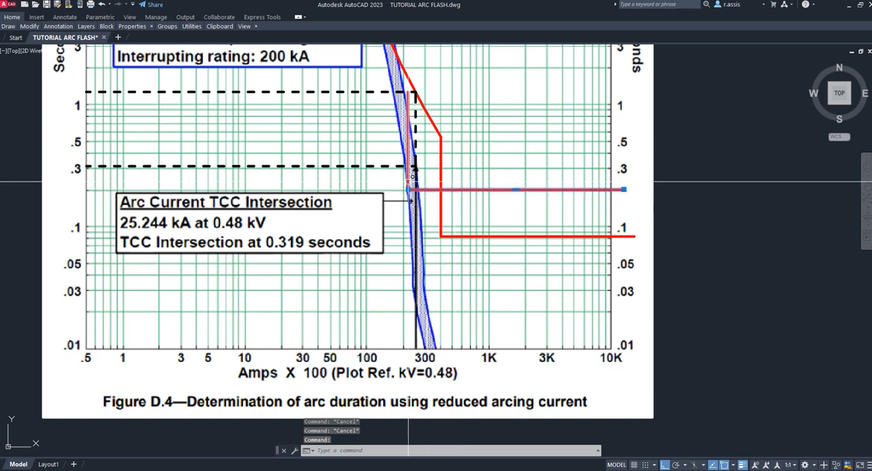
pyautogui.write('pr')
pyautogui.press('Return')
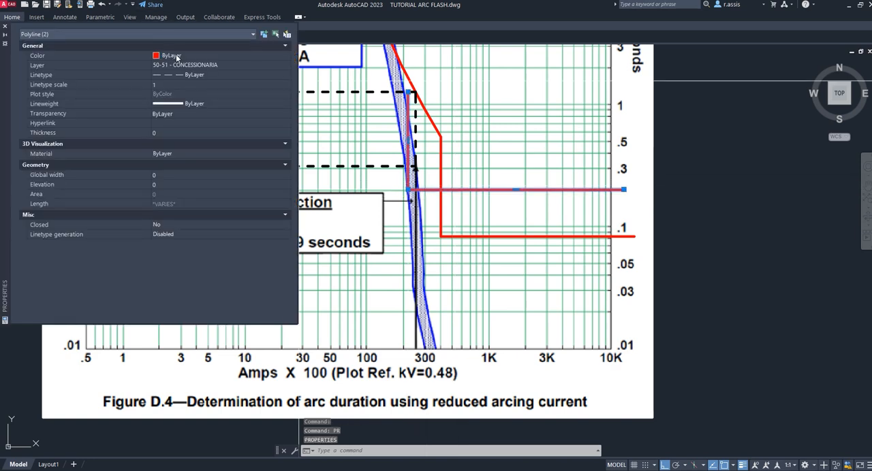
pyautogui.click(204, 56)
pyautogui.click(173, 122)
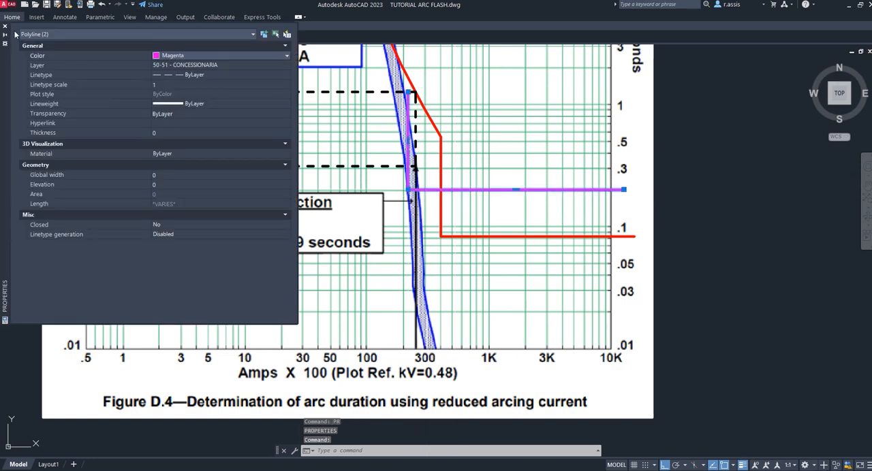
pyautogui.click(5, 26)
pyautogui.press('Escape')
pyautogui.press('Escape')
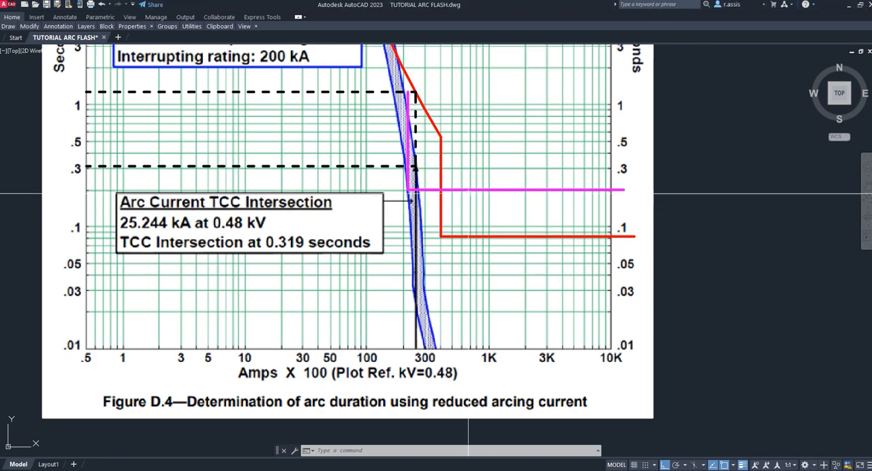
# - Inspect the magenta curve at the arcing current, return to Eletrotec Tools and check the NORMA BT row's T1 and T2 times
pyautogui.scroll(4, 406, 191)
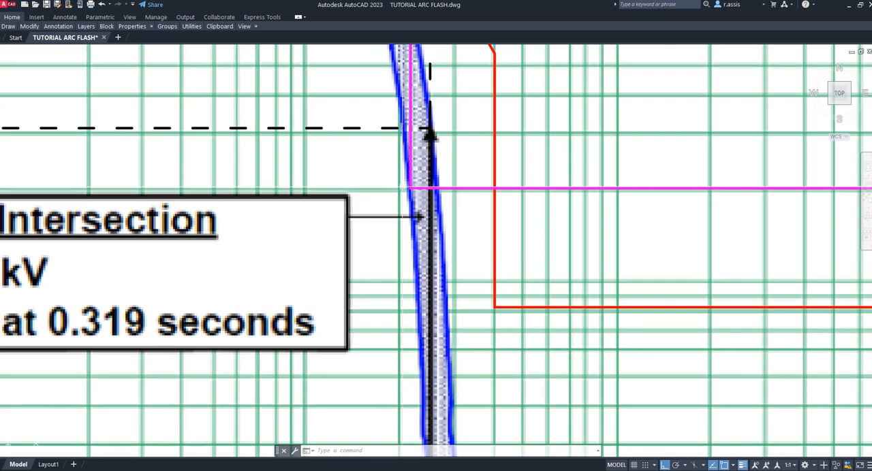
pyautogui.scroll(-4, 407, 190)
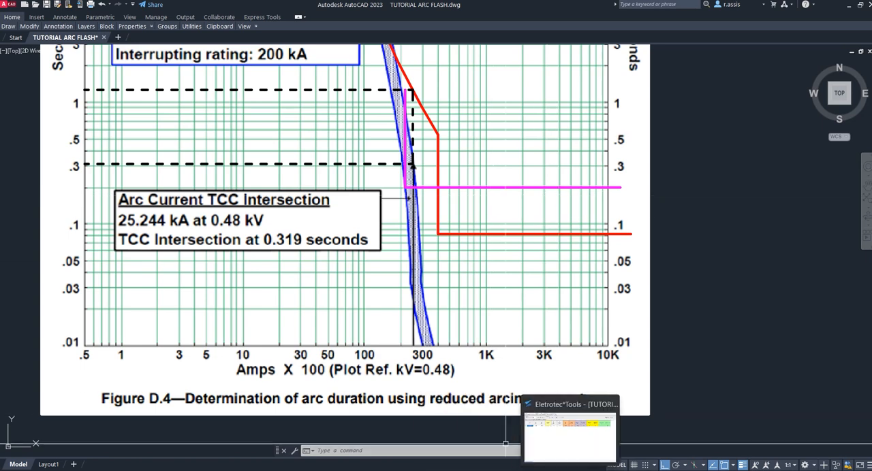
pyautogui.click(572, 453)
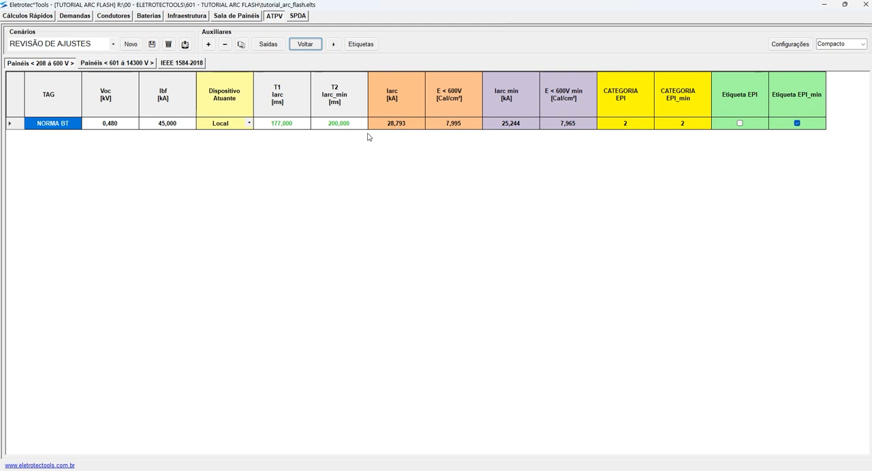
pyautogui.click(340, 126)
pyautogui.click(286, 124)
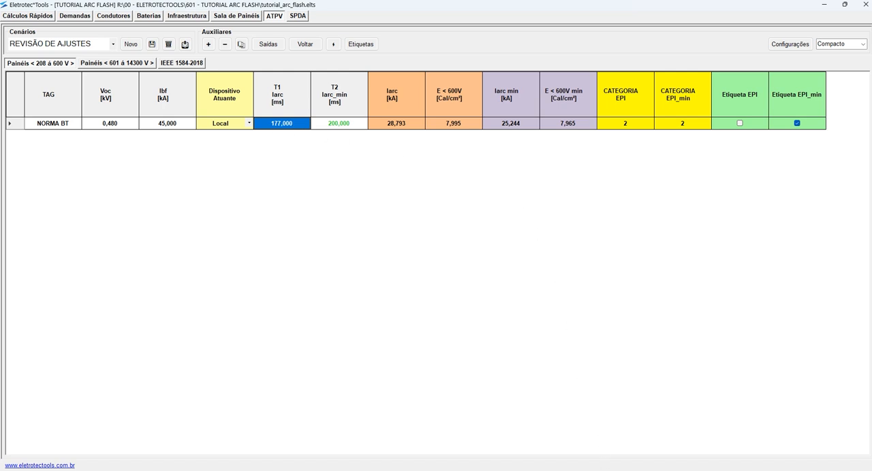
# - Switch back to AutoCAD and move the horizontal magenta line down to about the 177 ms T1 time
pyautogui.moveTo(490, 470)
pyautogui.click(500, 450)
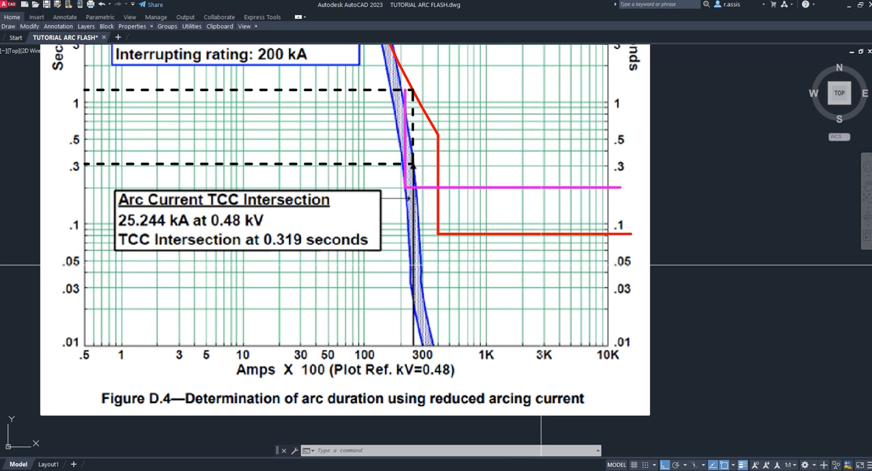
pyautogui.write('m')
pyautogui.press('Return')
pyautogui.click(475, 188)
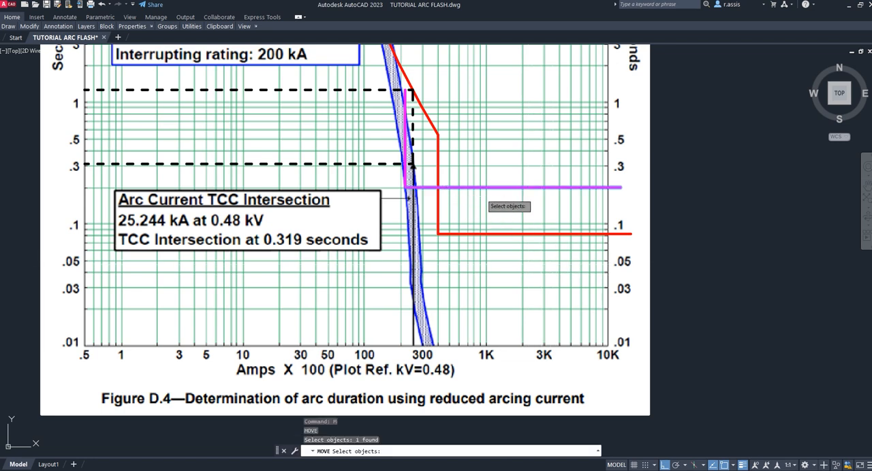
pyautogui.press('Return')
pyautogui.click(749, 248)
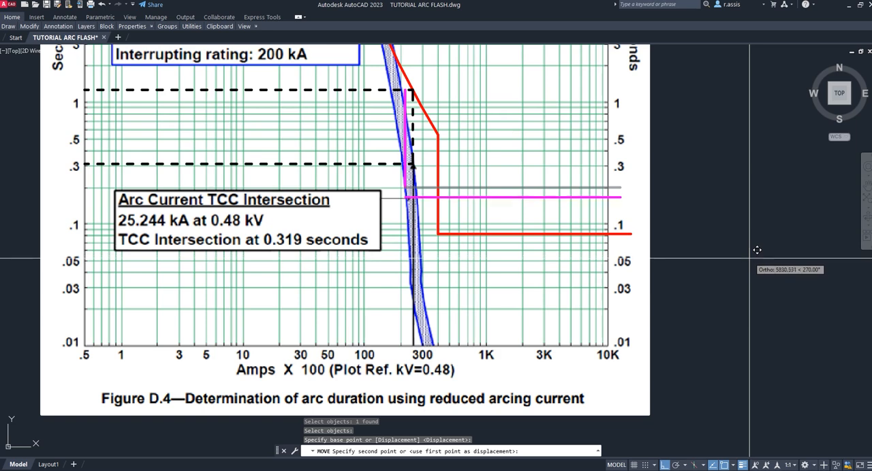
pyautogui.click(756, 259)
pyautogui.press('Escape')
# - Extend the vertical magenta line down to the horizontal magenta line in the Figure D.4 plot
pyautogui.write('ex')
pyautogui.press('Return')
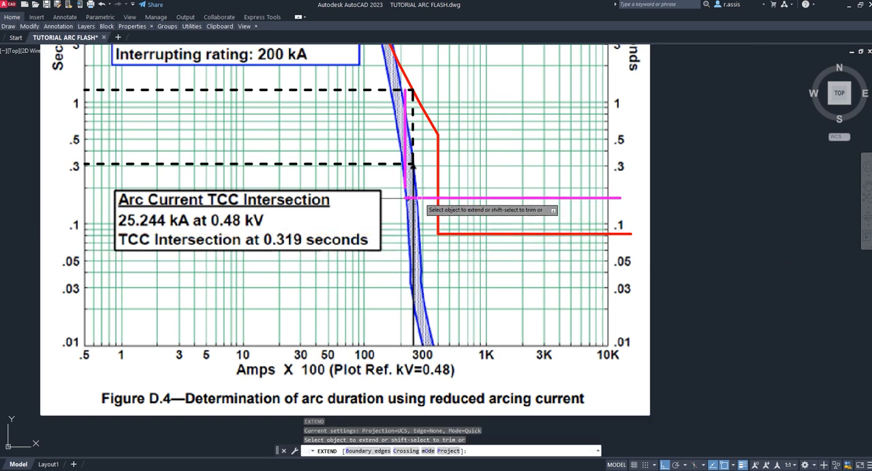
pyautogui.press('Escape')
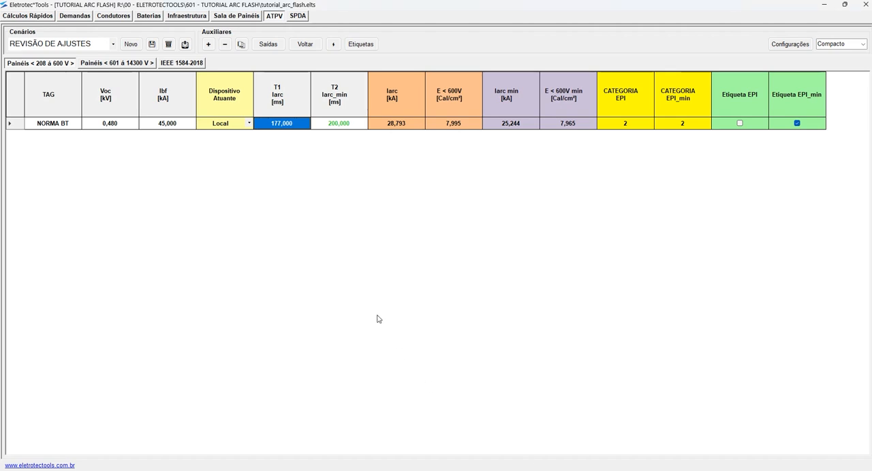
# - Check the NORMA BT row's T2 time in Eletrotec Tools and save the REVISÃO DE AJUSTES scenario
pyautogui.click(340, 123)
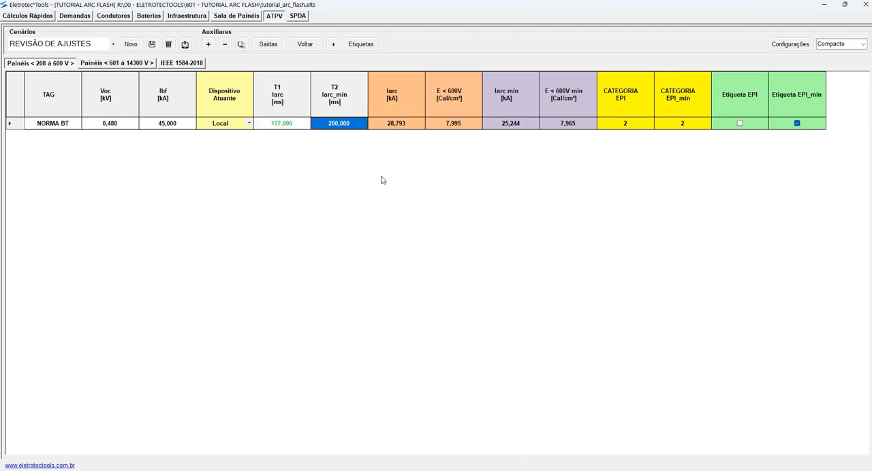
pyautogui.click(152, 45)
pyautogui.click(468, 274)
# - Restore the NORMA BT row's original times to compare its EPI categories, and reduce the times again
pyautogui.click(308, 45)
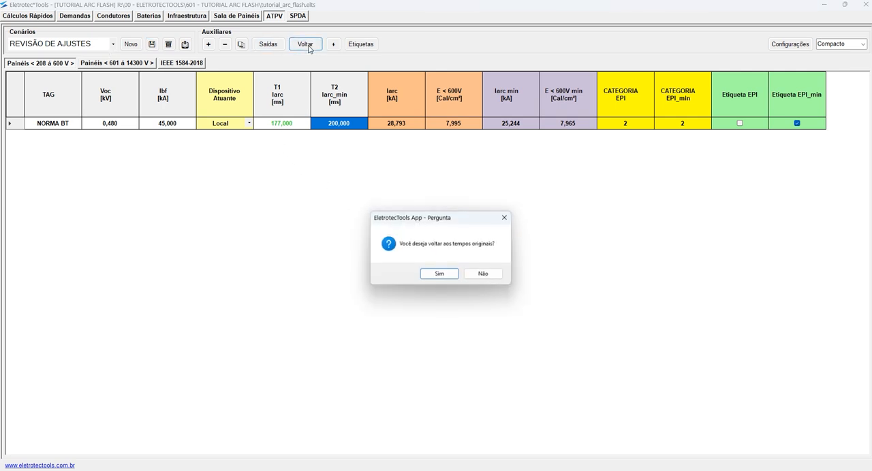
pyautogui.click(441, 274)
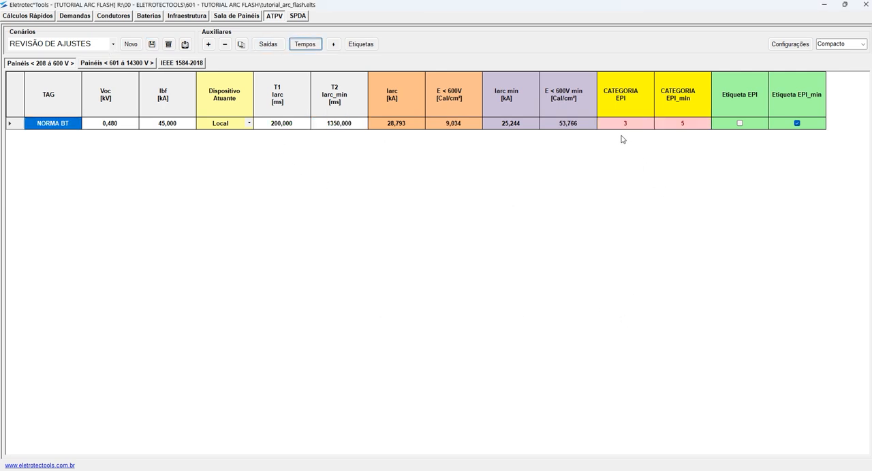
pyautogui.moveTo(622, 124); pyautogui.dragTo(665, 128)
pyautogui.click(305, 45)
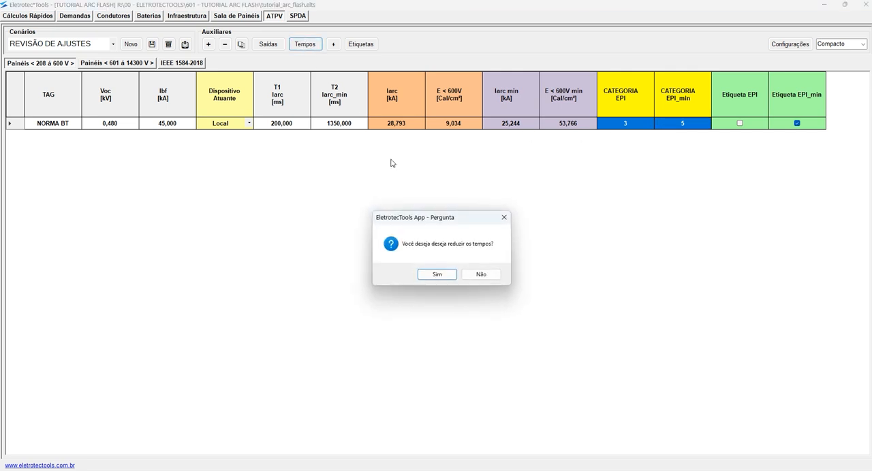
pyautogui.click(438, 274)
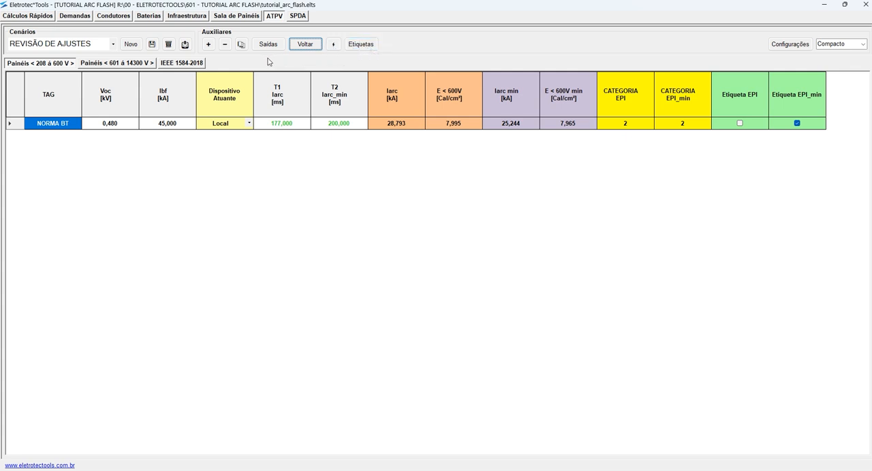
# - Show the 601 to 14300 V panels, check NORMA MT's T1 and T2 times and examine the Figure D.1 curves in AutoCAD
pyautogui.click(107, 63)
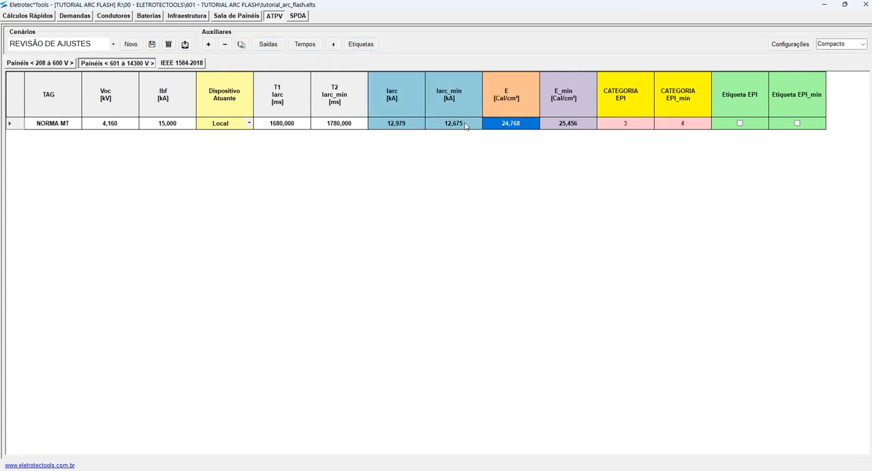
pyautogui.moveTo(298, 129); pyautogui.dragTo(334, 131)
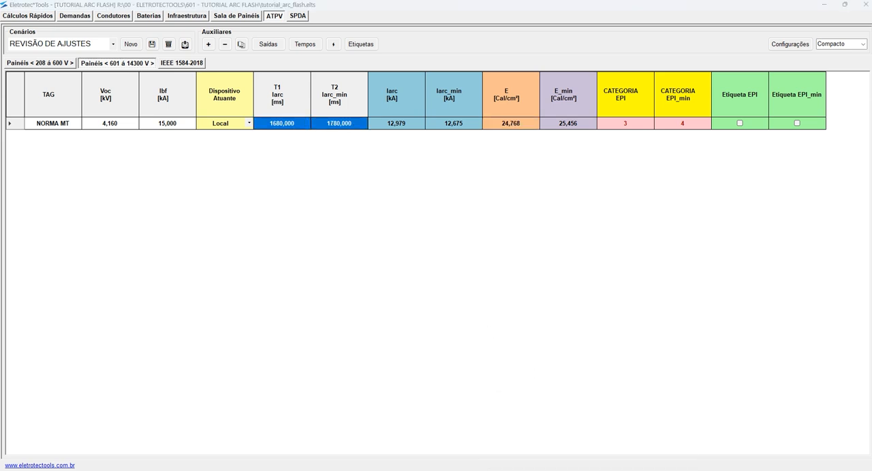
pyautogui.click(505, 470)
pyautogui.scroll(-2, 502, 205)
pyautogui.scroll(8, 409, 112)
pyautogui.click(531, 99)
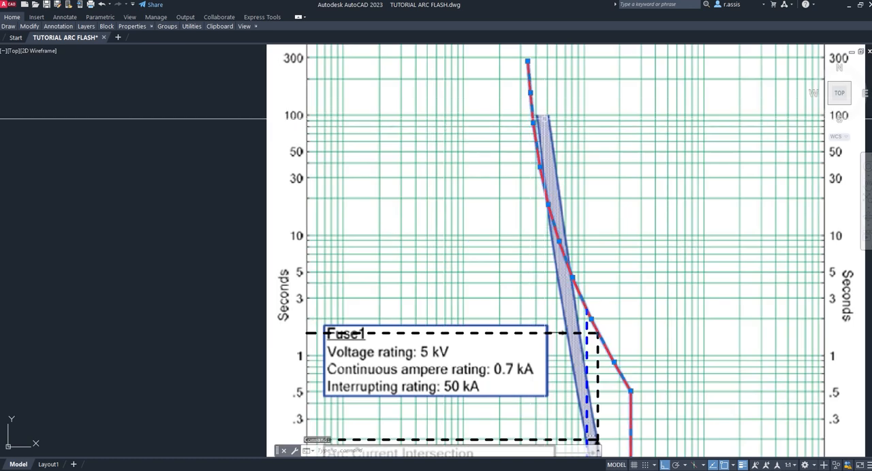
pyautogui.press('Escape')
pyautogui.click(587, 344)
pyautogui.moveTo(680, 330); pyautogui.dragTo(503, 115, button='middle')
pyautogui.press('Escape')
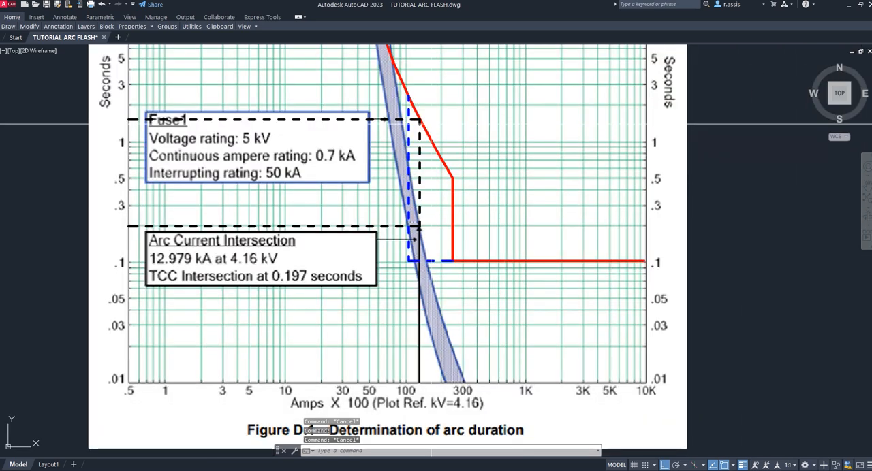
pyautogui.click(428, 139)
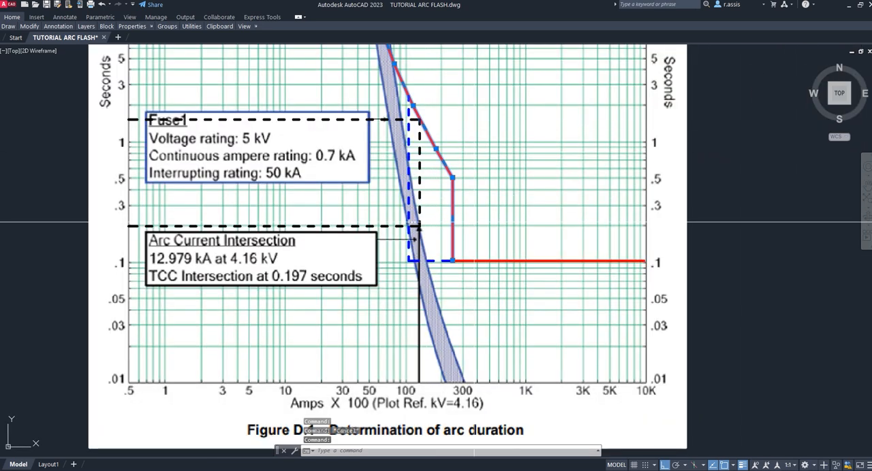
pyautogui.press('Escape')
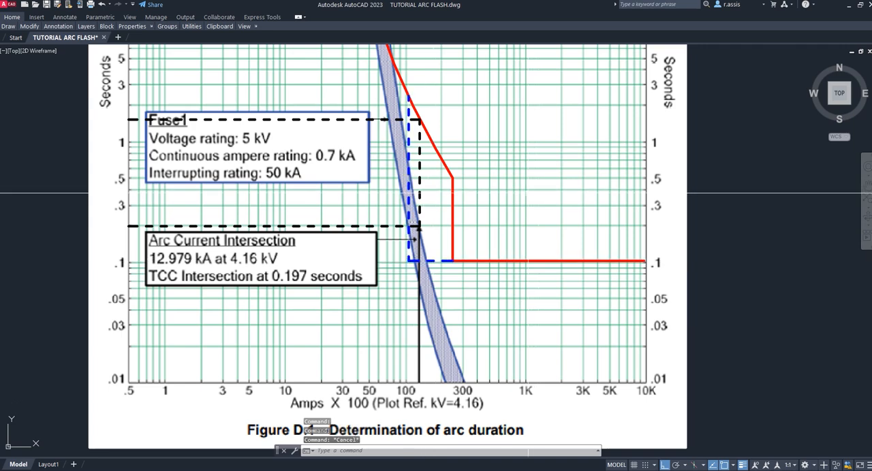
pyautogui.scroll(-2, 572, 318)
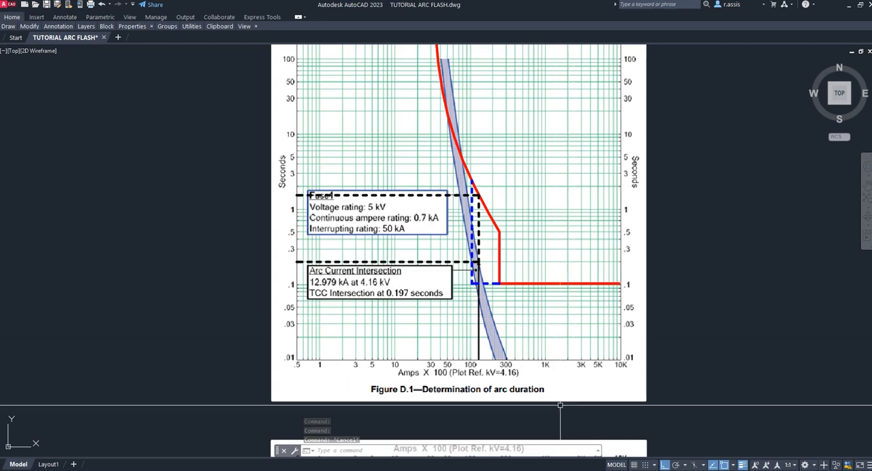
# - Switch back to Eletrotec Tools, reduce the NORMA MT row's arc times and check its E and E_min energies
pyautogui.hotkey('alt', 'Tab')
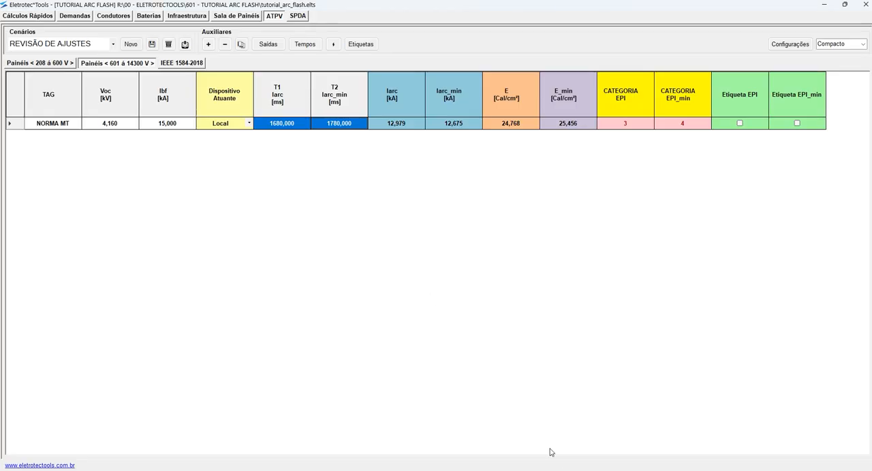
pyautogui.click(308, 46)
pyautogui.click(443, 275)
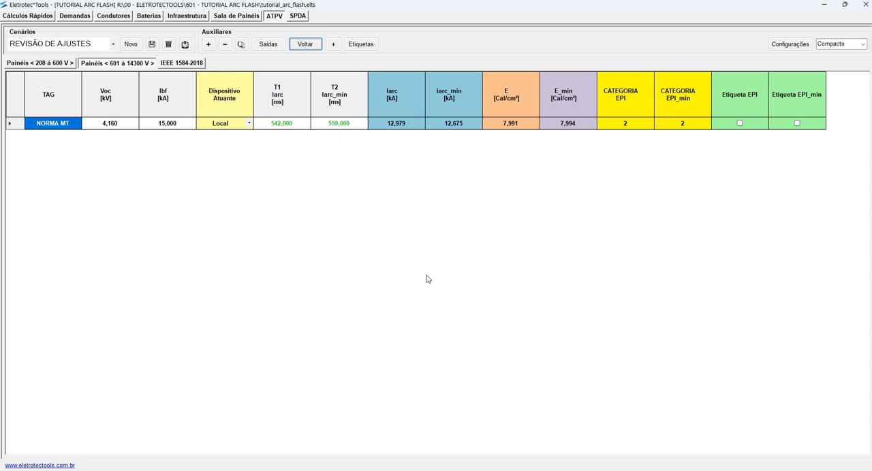
pyautogui.moveTo(524, 124); pyautogui.dragTo(556, 124)
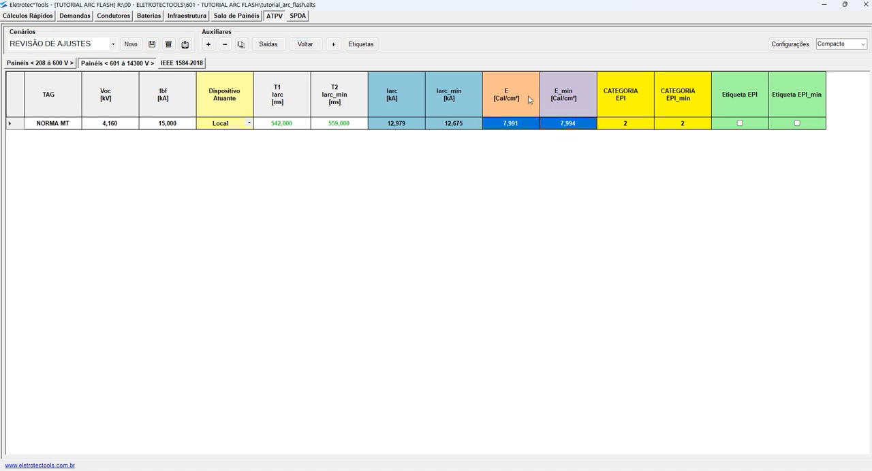
# - Restore the NORMA MT row's original times to compare its E and E_min energies, and reduce the times again
pyautogui.click(305, 44)
pyautogui.click(439, 274)
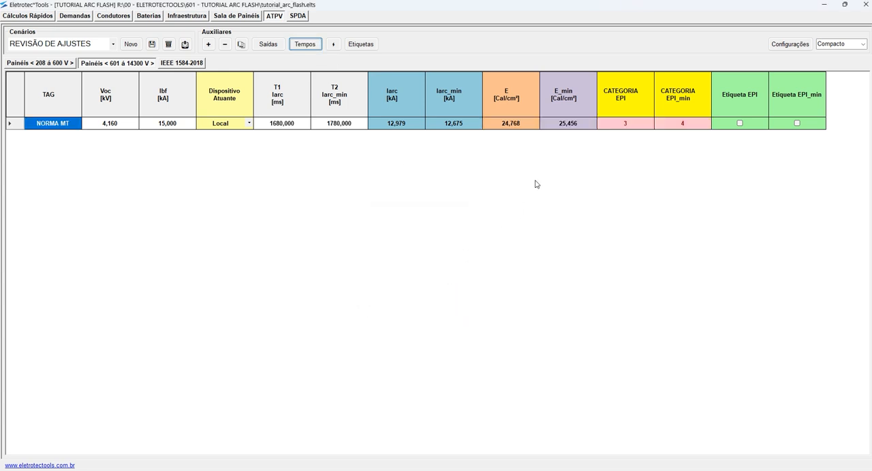
pyautogui.click(569, 124)
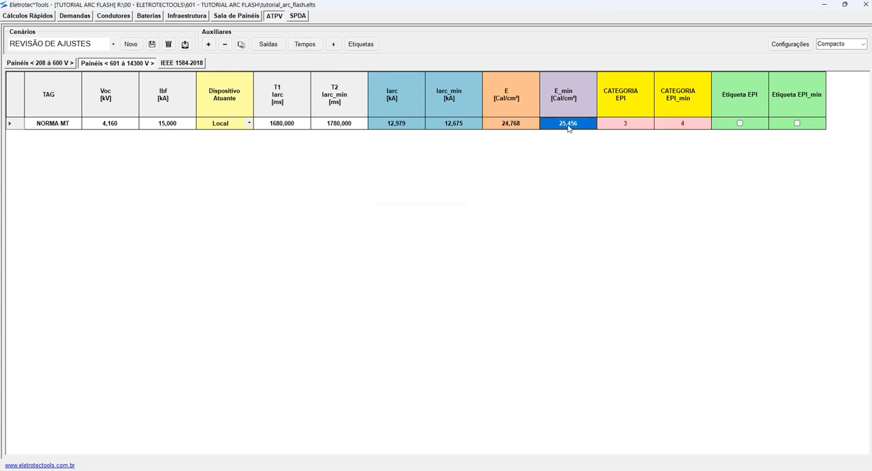
pyautogui.click(513, 126)
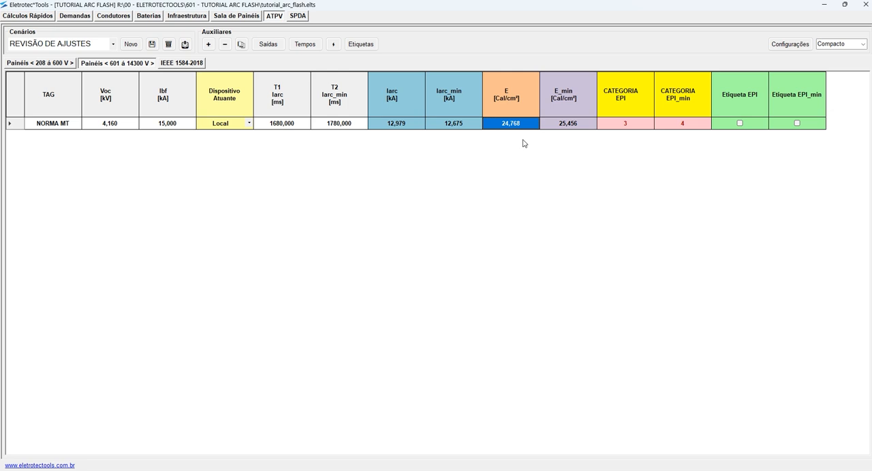
pyautogui.moveTo(521, 133); pyautogui.dragTo(556, 132)
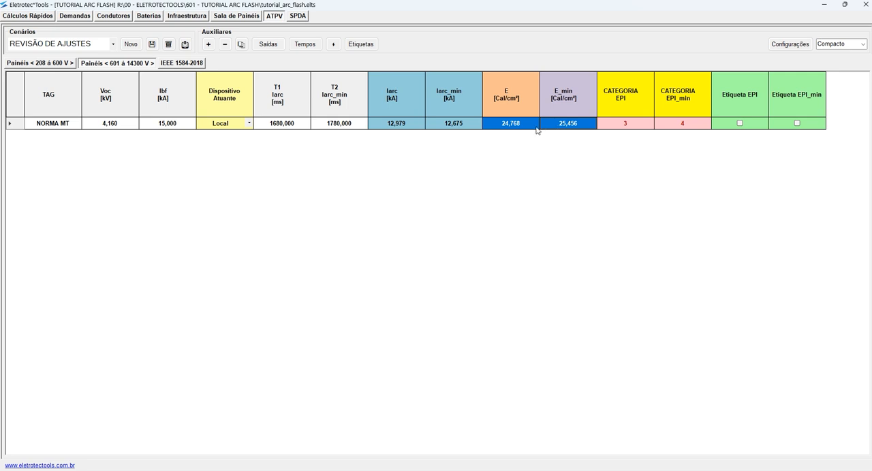
pyautogui.click(518, 123)
pyautogui.click(577, 125)
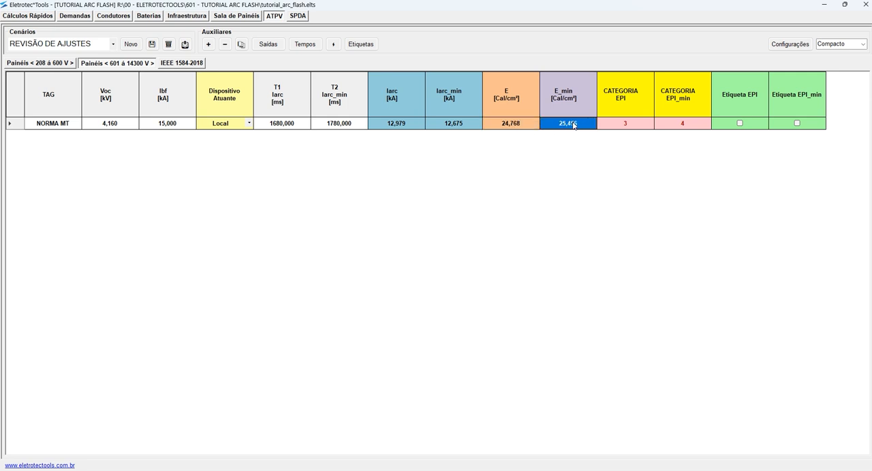
pyautogui.moveTo(325, 127); pyautogui.dragTo(297, 129)
pyautogui.click(306, 45)
pyautogui.click(436, 275)
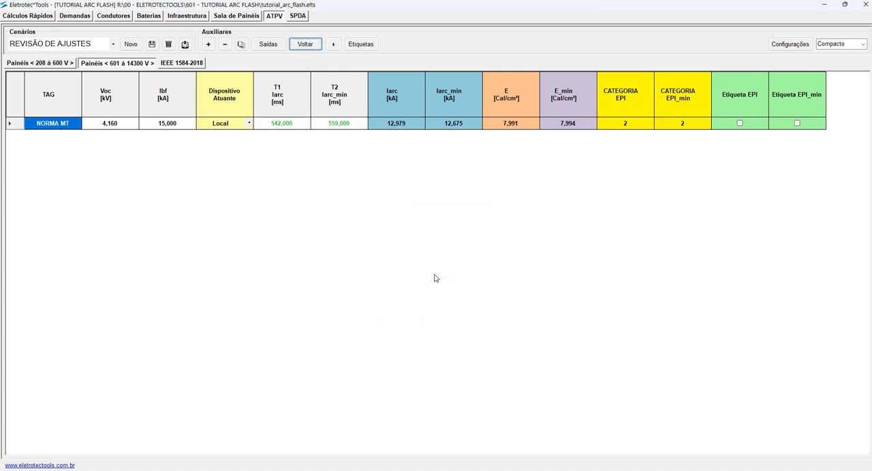
# - Review the NORMA MT row's E and E_min energies together with its reduced T1 and T2 times
pyautogui.click(579, 130)
pyautogui.click(530, 130)
pyautogui.click(568, 124)
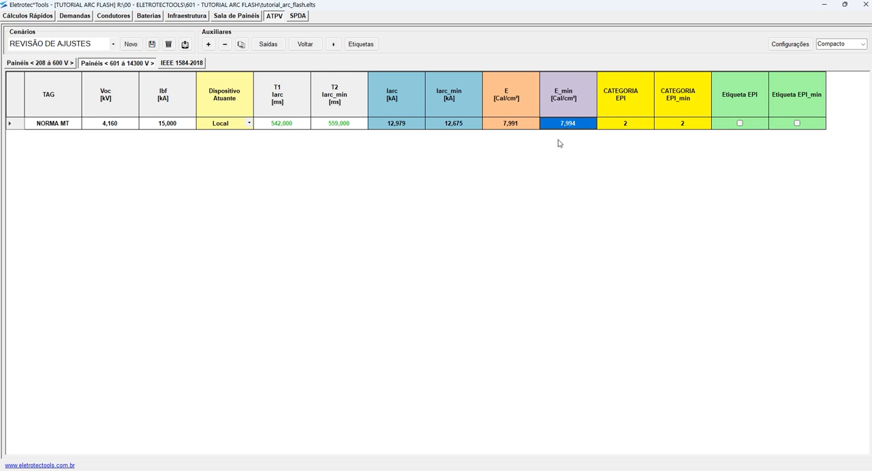
pyautogui.moveTo(299, 127); pyautogui.dragTo(340, 140)
pyautogui.click(327, 126)
pyautogui.click(288, 126)
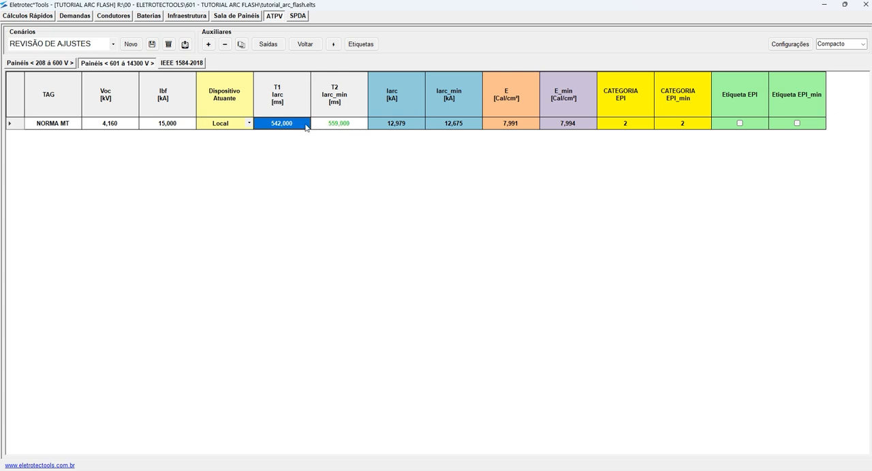
pyautogui.click(306, 124)
pyautogui.click(334, 125)
# - Switch to AutoCAD and move Figure D.1's upper black dashed horizontal line straight down to about the .5 second mark
pyautogui.moveTo(489, 470)
pyautogui.click(489, 438)
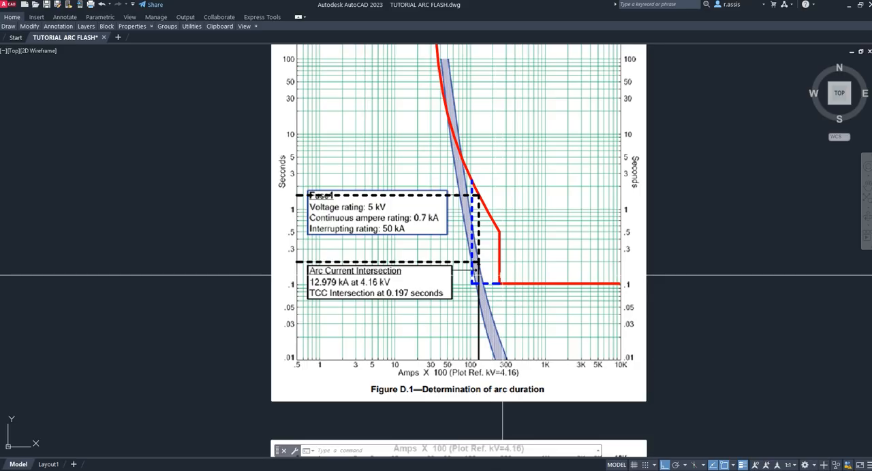
pyautogui.scroll(8, 299, 198)
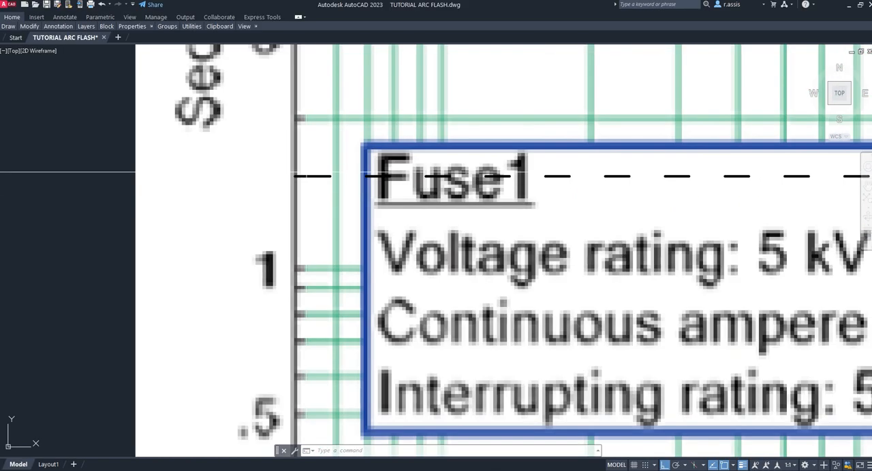
pyautogui.write('m')
pyautogui.press('Return')
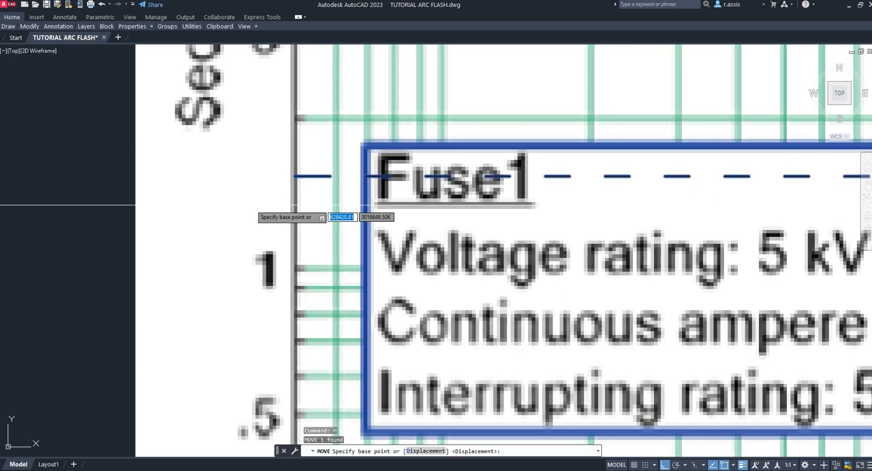
pyautogui.scroll(-4, 267, 205)
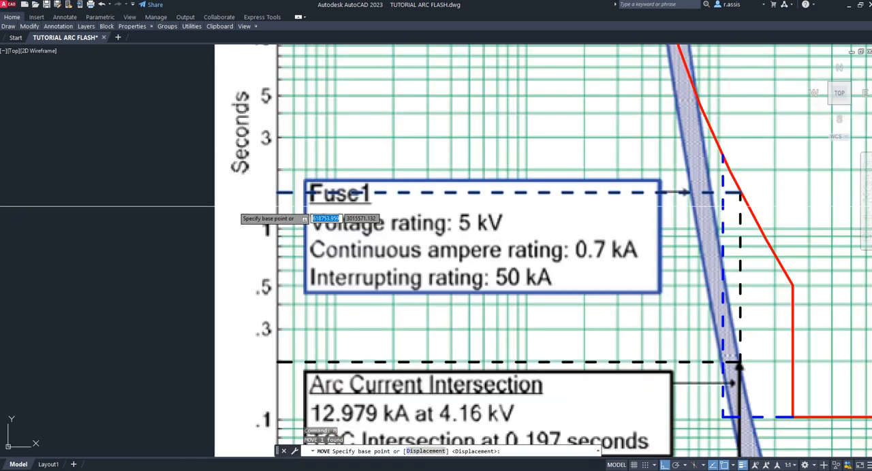
pyautogui.click(143, 194)
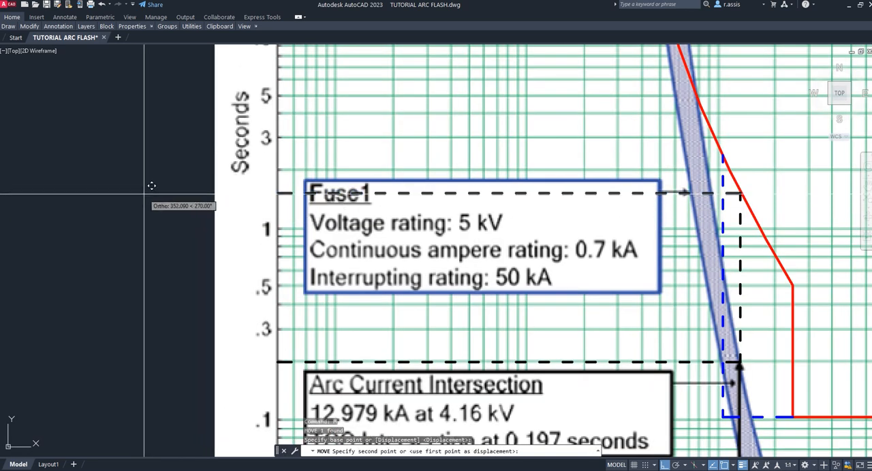
pyautogui.click(150, 289)
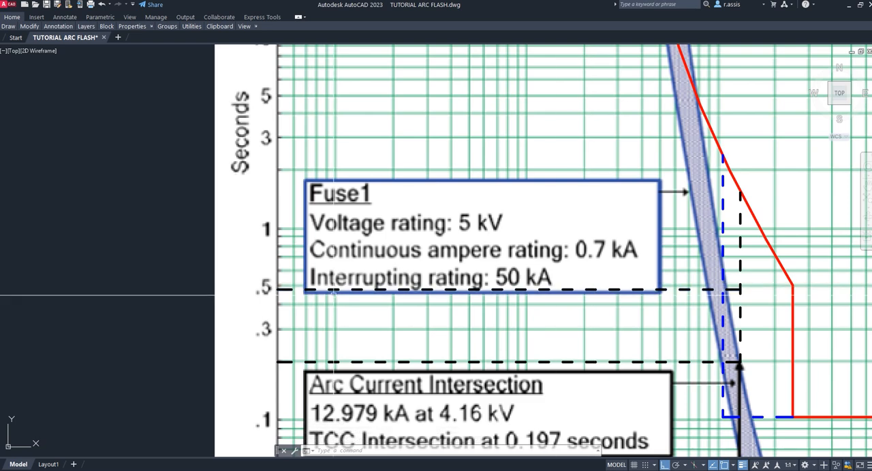
# - Set the color of the moved dashed horizontal line to Magenta
pyautogui.click(286, 289)
pyautogui.write('pr')
pyautogui.press('Return')
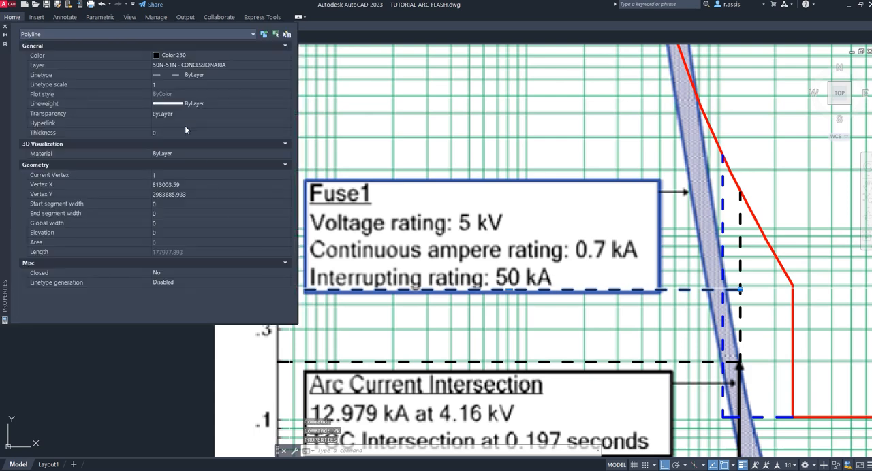
pyautogui.click(182, 57)
pyautogui.click(176, 114)
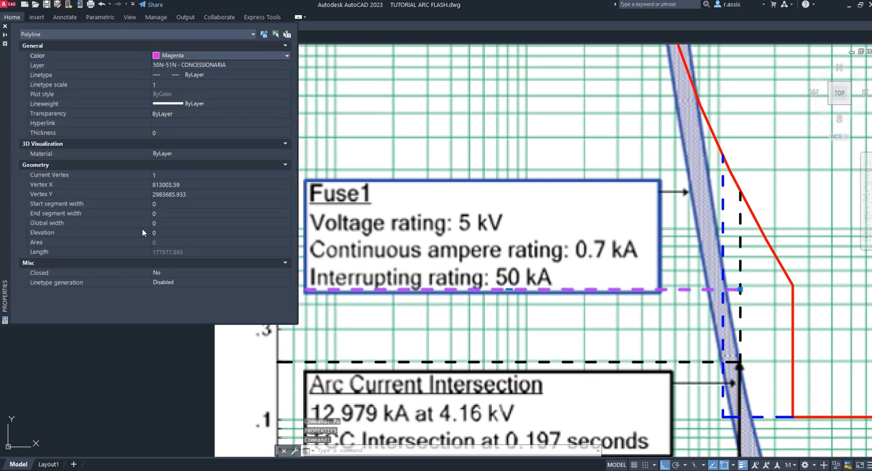
pyautogui.click(5, 29)
pyautogui.press('Escape')
pyautogui.press('Escape')
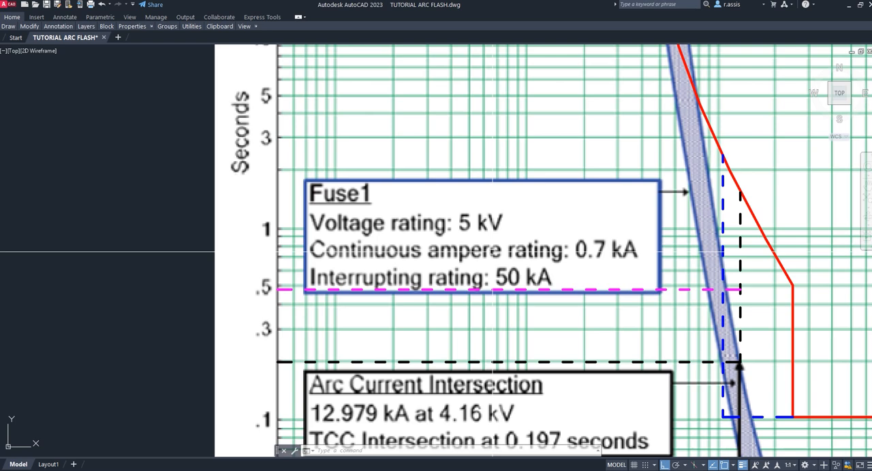
pyautogui.write('m')
pyautogui.press('Return')
pyautogui.press('Escape')
# - Explode the red protection curve polyline of Figure D.1 into separate segments
pyautogui.click(794, 290)
pyautogui.write('x')
pyautogui.press('Return')
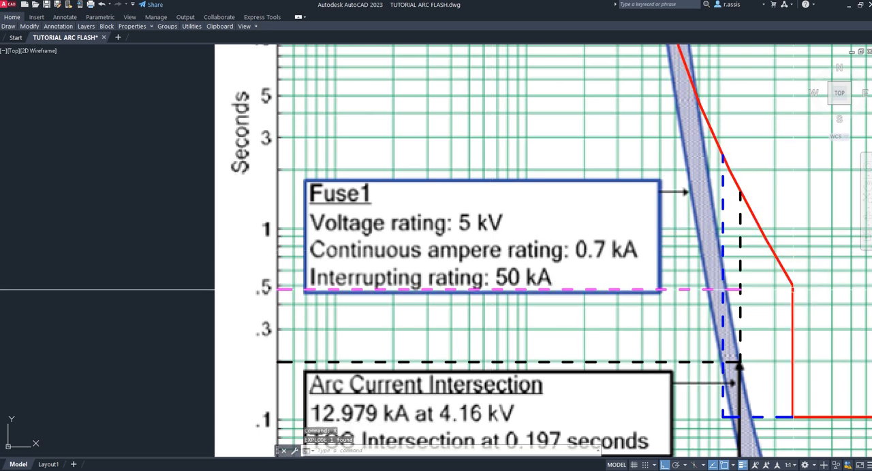
pyautogui.write('m')
pyautogui.press('Return')
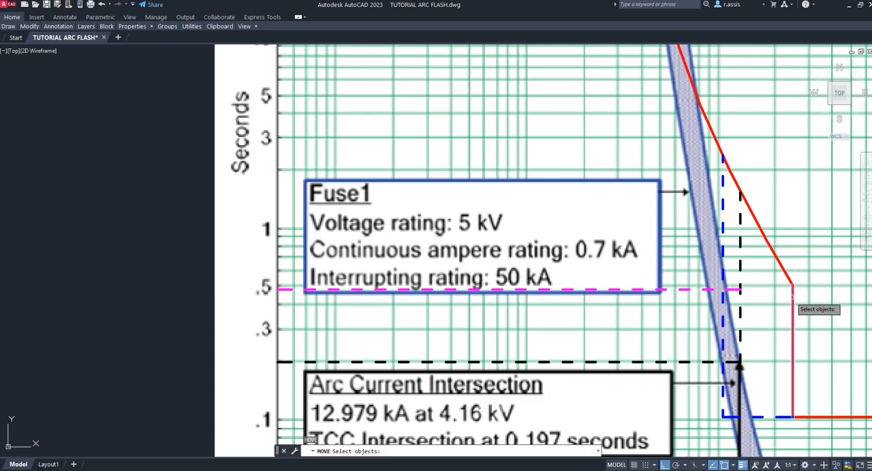
pyautogui.click(782, 269)
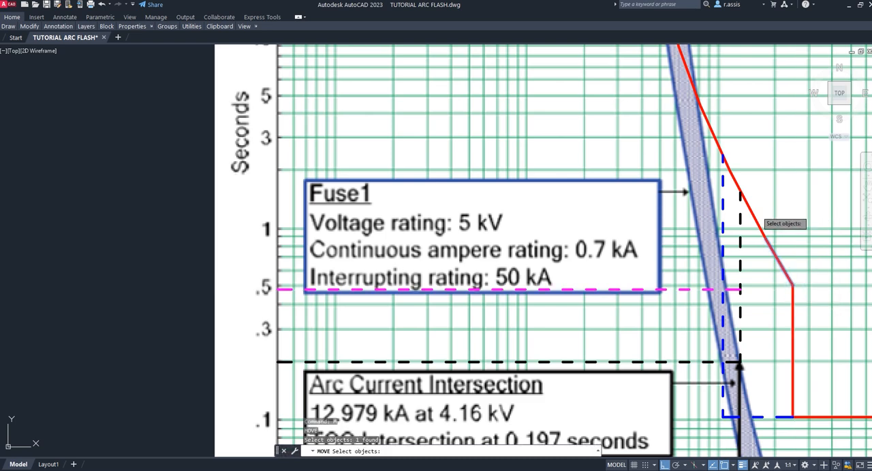
pyautogui.press('Escape')
pyautogui.scroll(-4, 763, 215)
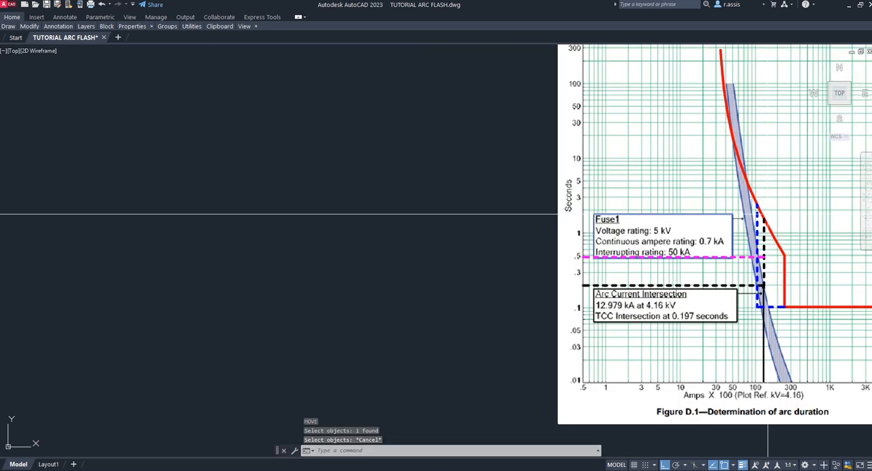
# - Move the red curve's vertical segment horizontally until it lies just beside the vertical black dashed line
pyautogui.scroll(5, 767, 225)
pyautogui.press('space')
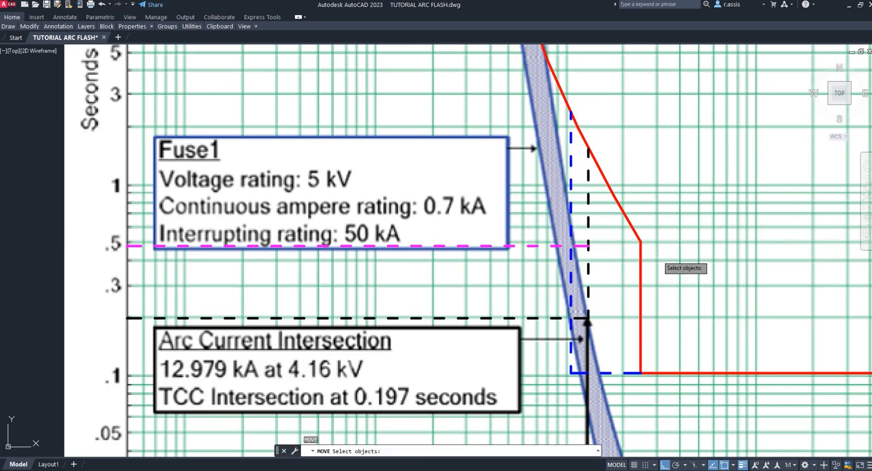
pyautogui.click(640, 257)
pyautogui.press('space')
pyautogui.click(753, 265)
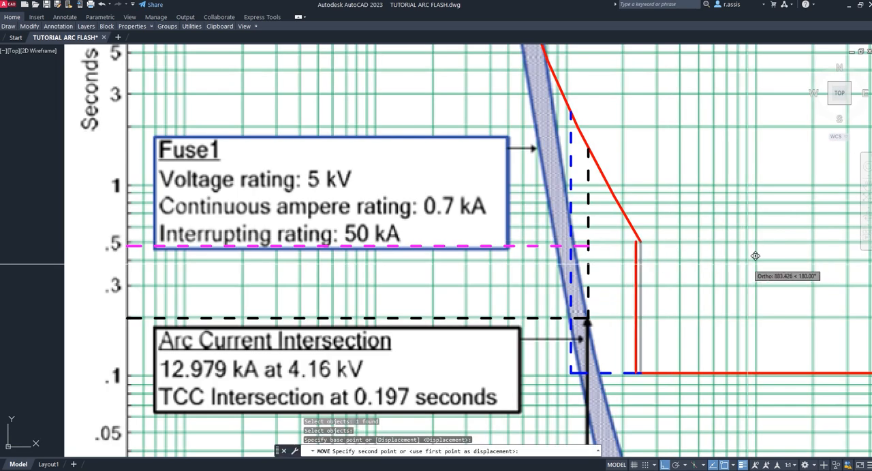
pyautogui.click(706, 263)
pyautogui.press('Escape')
# - Undo the accidental erasure of the Figure D.1 background image
pyautogui.press('Escape')
pyautogui.click(583, 255)
pyautogui.write('E')
pyautogui.press('Return')
pyautogui.press('Escape')
pyautogui.press('Escape')
pyautogui.write('U')
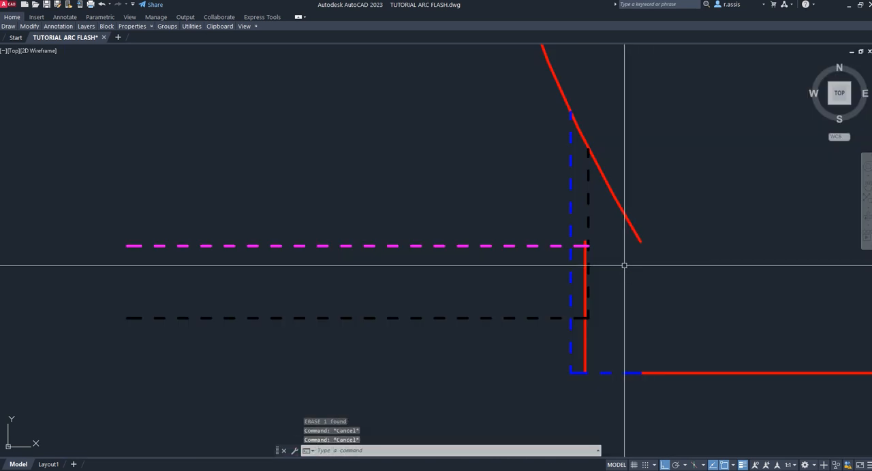
pyautogui.press('Return')
# - Move the blue dashed horizontal line straight up onto the magenta dashed line near the .5 second mark
pyautogui.write('M')
pyautogui.press('Return')
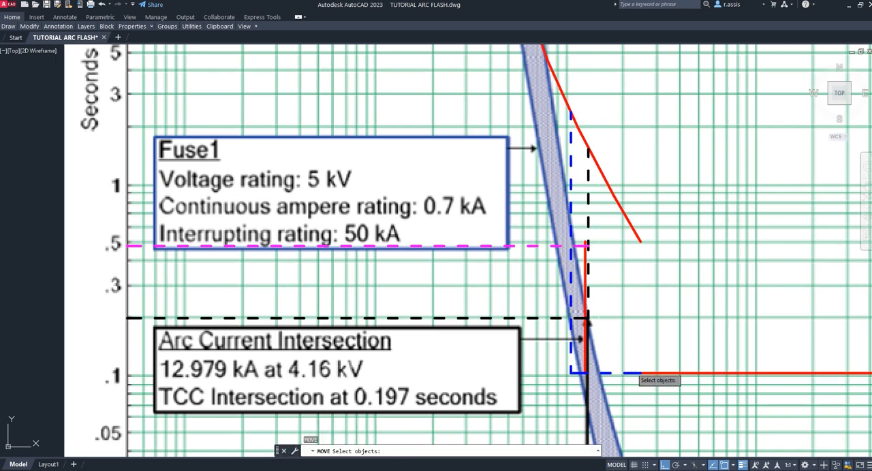
pyautogui.click(665, 374)
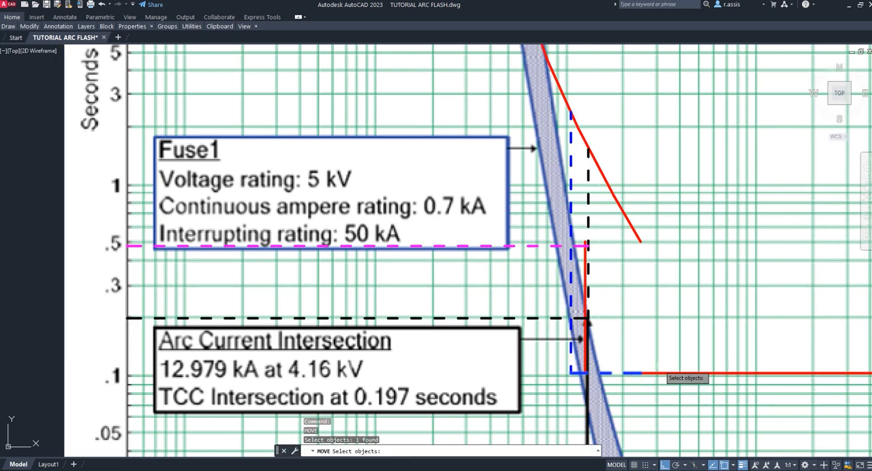
pyautogui.press('Return')
pyautogui.click(665, 374)
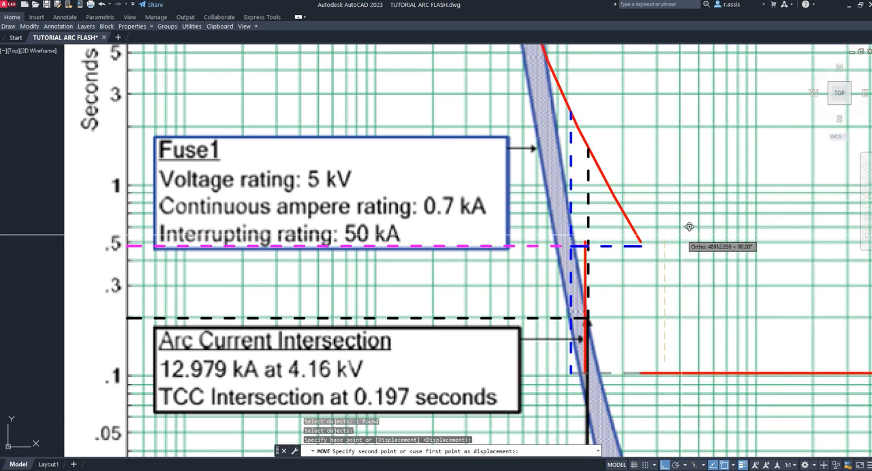
pyautogui.press('Escape')
# - Trim the blue dashed vertical line below the blue dashed horizontal line and erase the red vertical segment
pyautogui.write('tr')
pyautogui.press('Return')
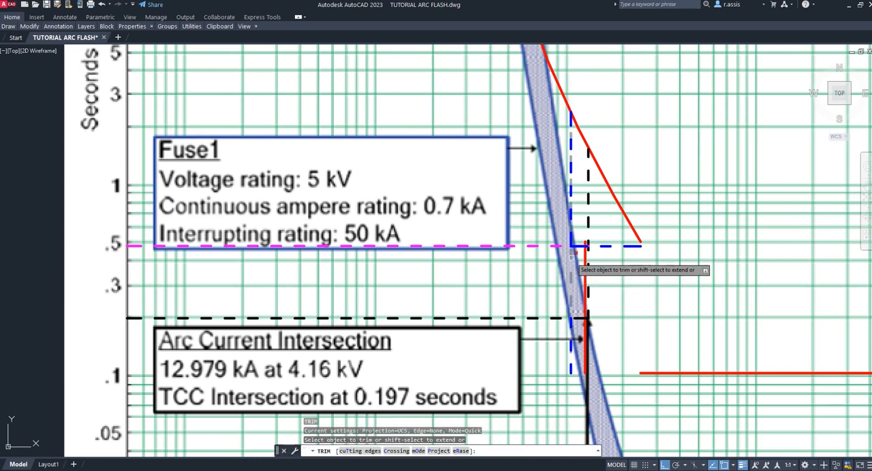
pyautogui.click(571, 327)
pyautogui.write('e')
pyautogui.press('Return')
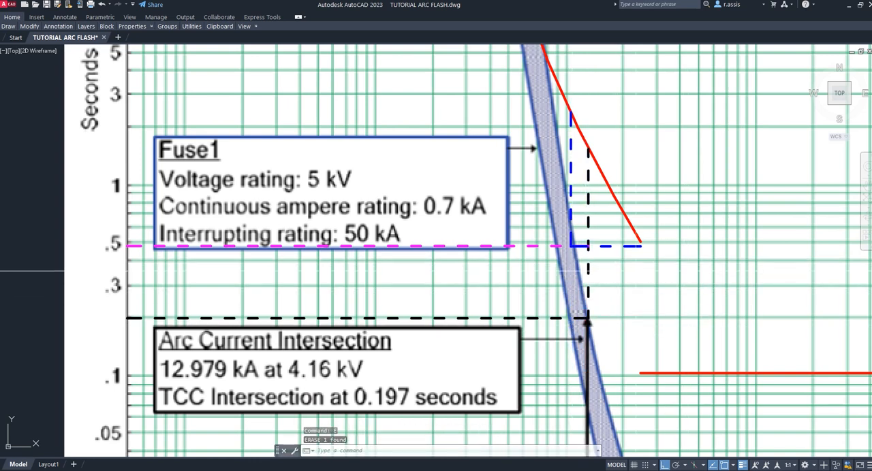
# - Trim the sloping red curve at the blue dashed vertical line and erase its leftover lower segments
pyautogui.write('tr')
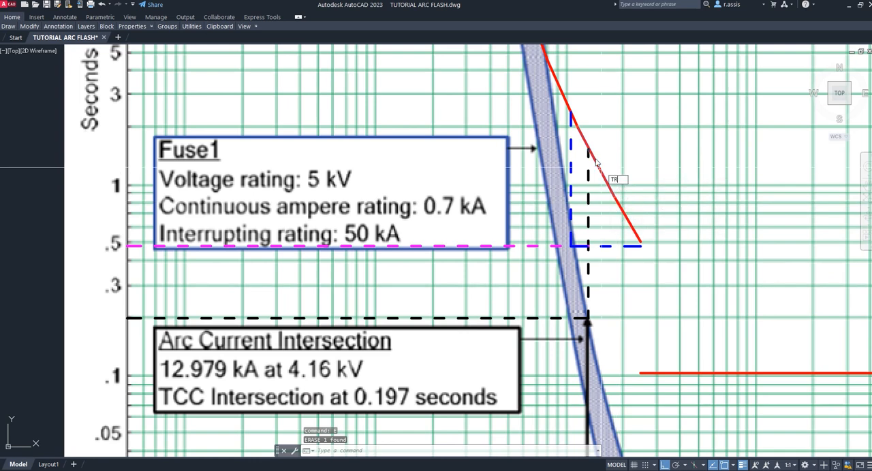
pyautogui.press('Return')
pyautogui.click(574, 119)
pyautogui.press('Escape')
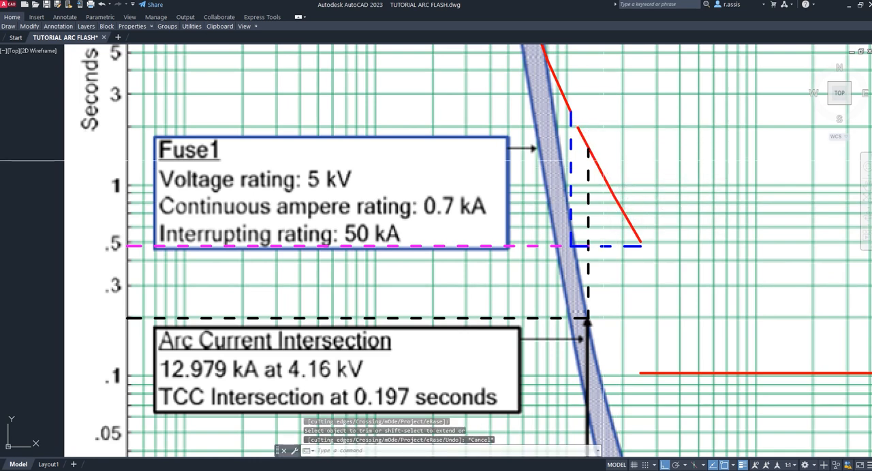
pyautogui.click(600, 167)
pyautogui.write('e')
pyautogui.press('Return')
pyautogui.click(621, 204)
pyautogui.write('e')
pyautogui.press('Return')
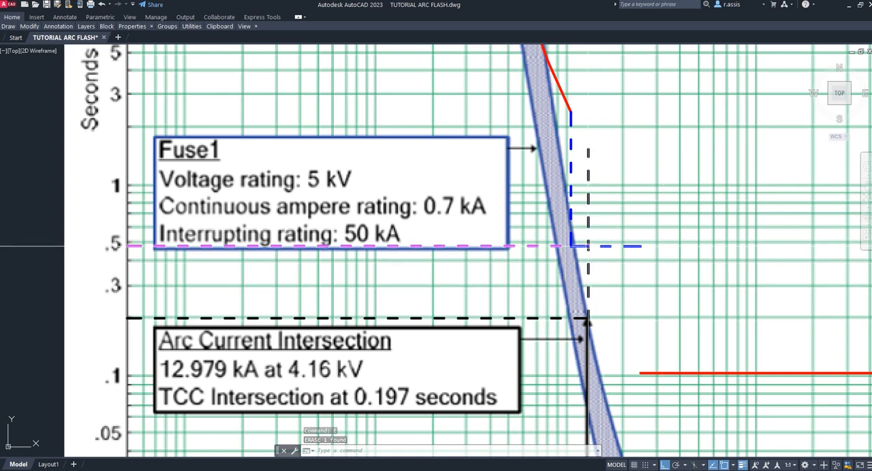
pyautogui.press('Escape')
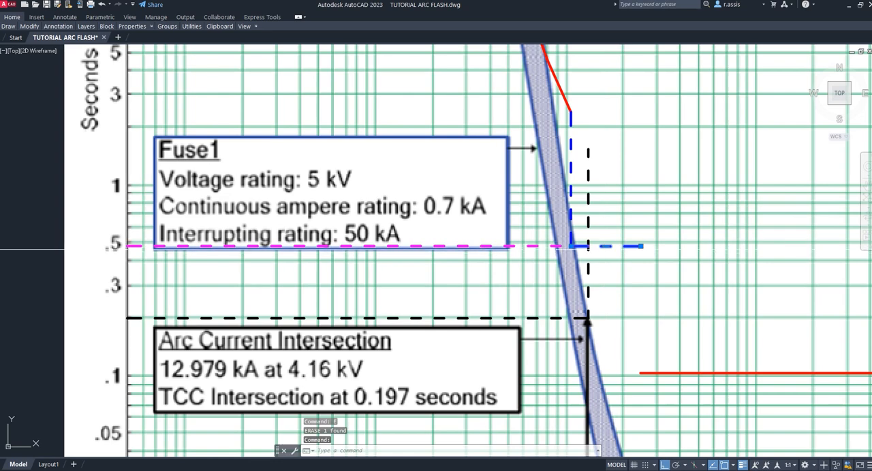
pyautogui.press('Escape')
# - Erase the red horizontal segment at the .1 second mark of Figure D.1
pyautogui.scroll(-4, 647, 211)
pyautogui.moveTo(656, 206); pyautogui.dragTo(555, 259, button='middle')
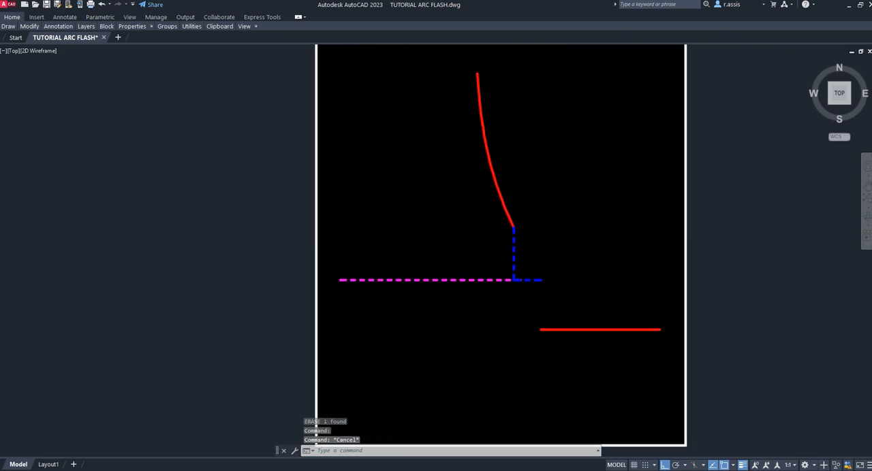
pyautogui.scroll(2, 518, 225)
pyautogui.click(719, 404)
pyautogui.click(580, 386)
pyautogui.press('Escape')
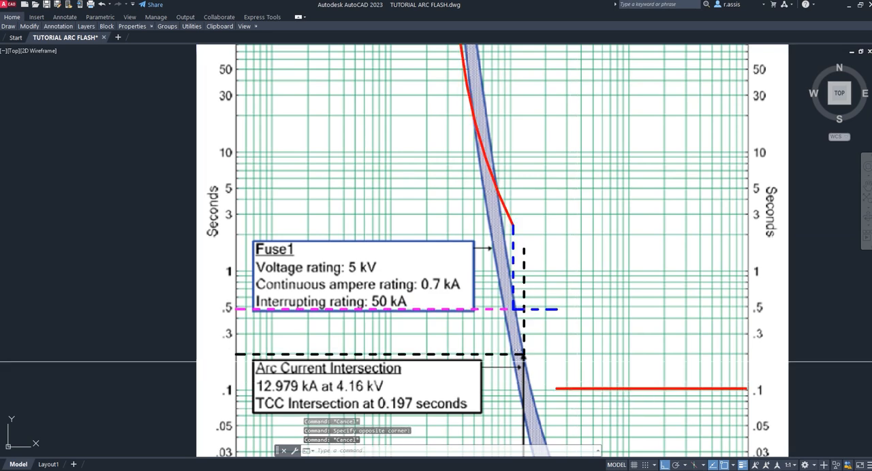
pyautogui.click(135, 369)
pyautogui.click(779, 395)
pyautogui.write('E')
pyautogui.press('Return')
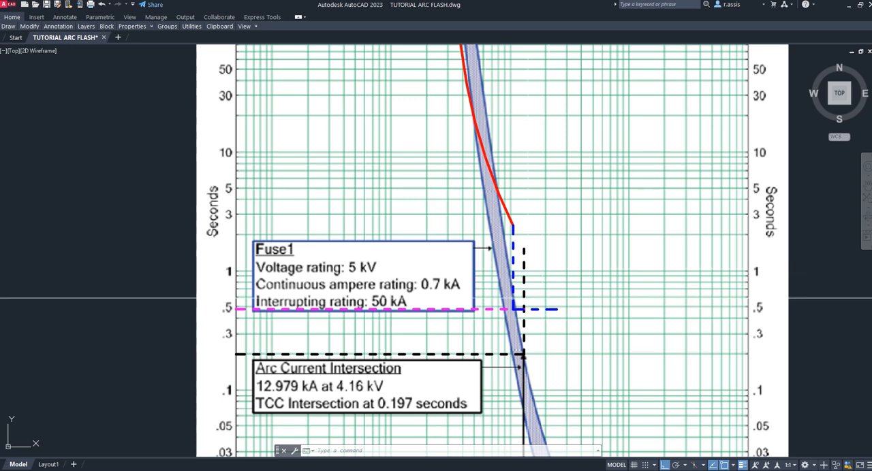
# - Switch to Eletrotec*Tools, check the NORMA MT row's T1 and T2 times, and save the REVISÃO DE AJUSTES scenario
pyautogui.scroll(4, 518, 298)
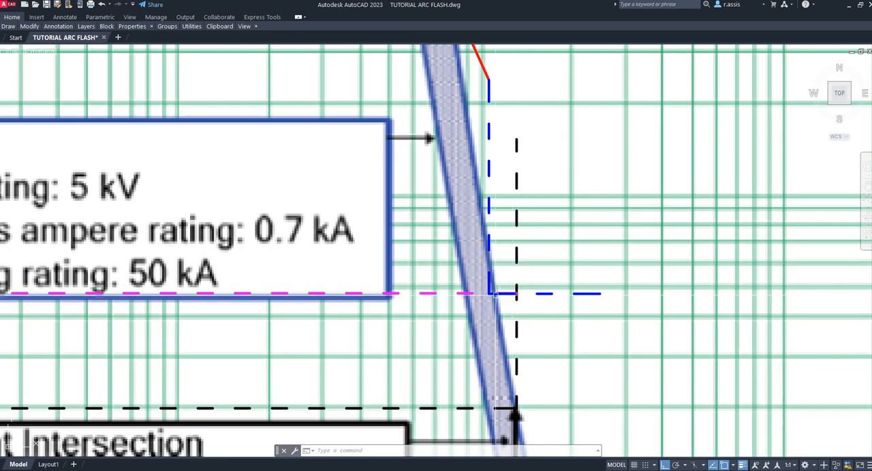
pyautogui.scroll(-2, 502, 295)
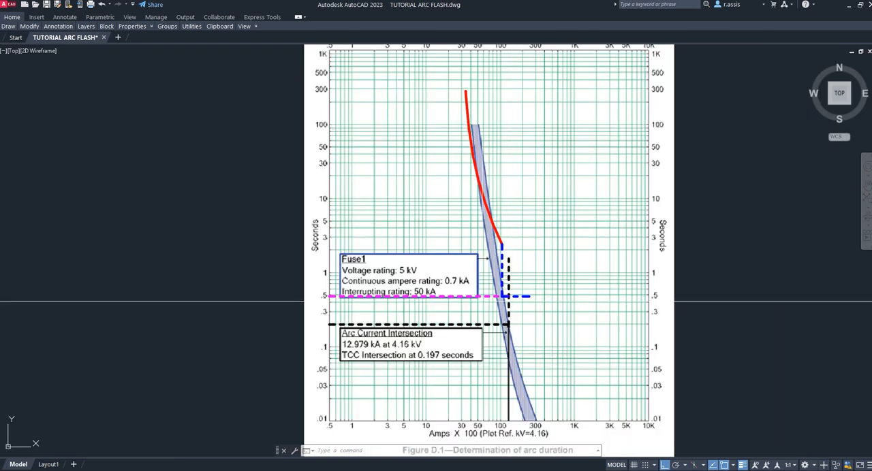
pyautogui.hotkey('alt', 'Tab')
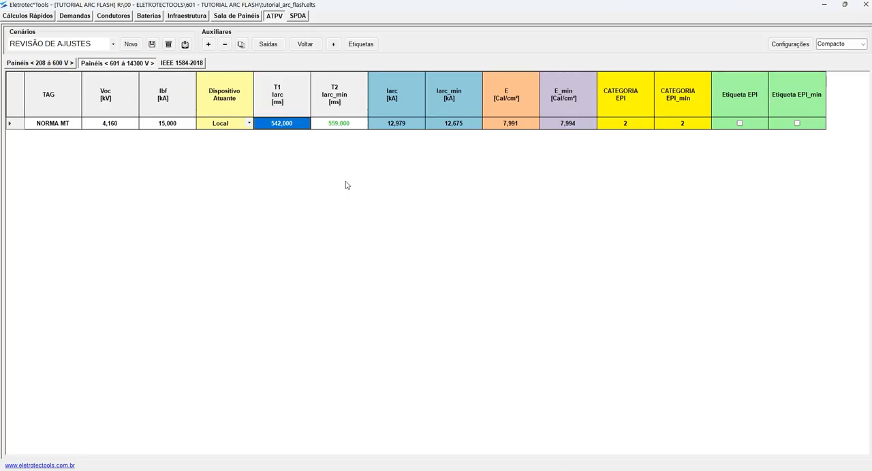
pyautogui.click(340, 124)
pyautogui.moveTo(301, 124); pyautogui.dragTo(355, 125)
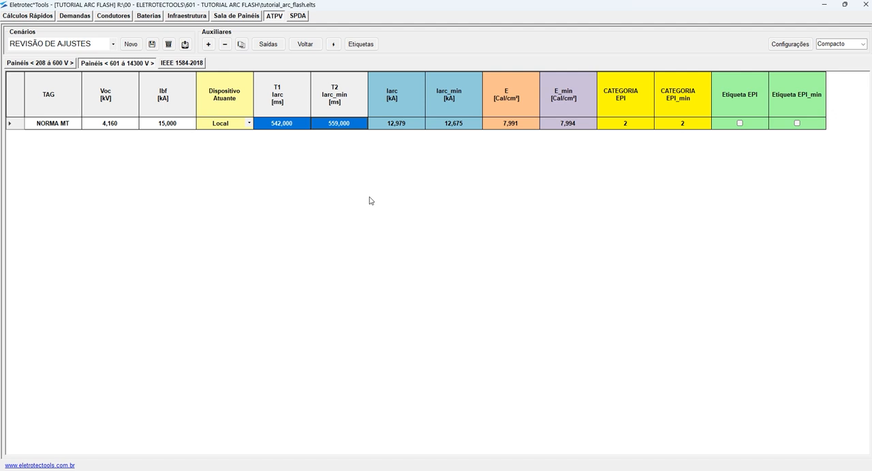
pyautogui.click(152, 44)
pyautogui.click(480, 280)
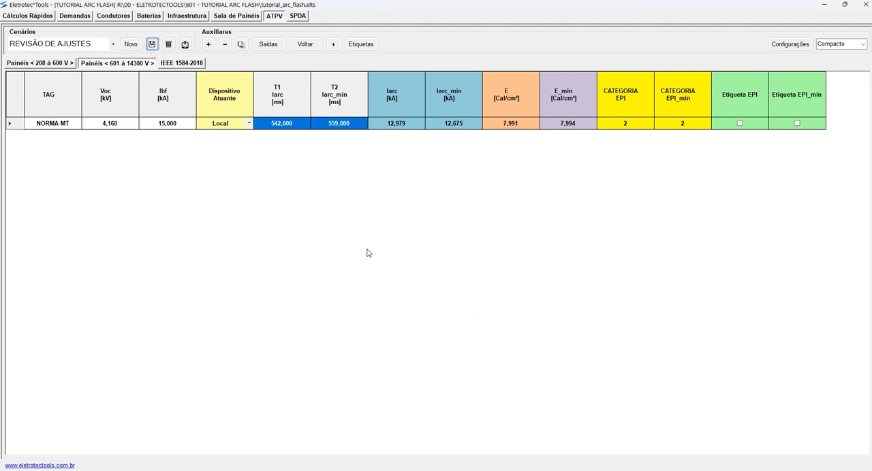
# - Create a new scenario named ETIQUETAS from the ORIGINAL NORMA scenario and save it
pyautogui.click(112, 46)
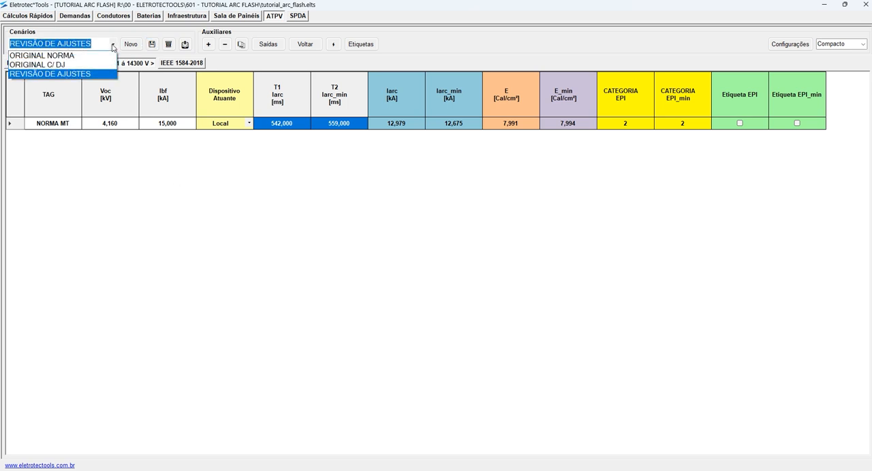
pyautogui.click(74, 56)
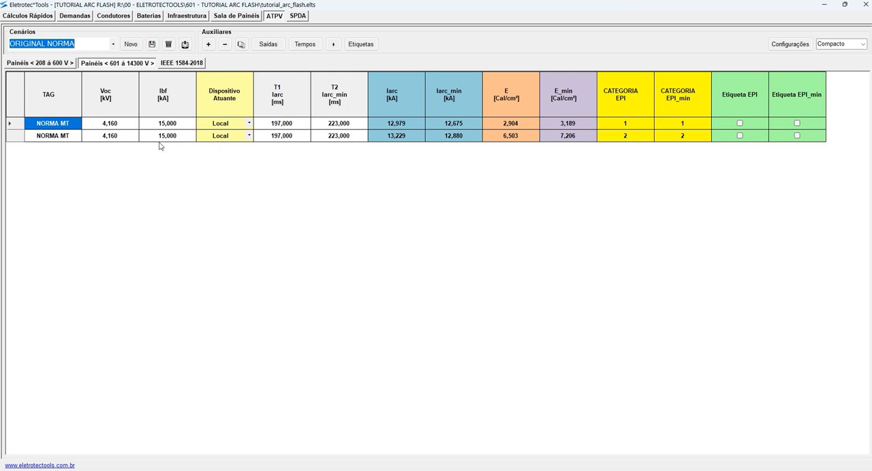
pyautogui.click(133, 46)
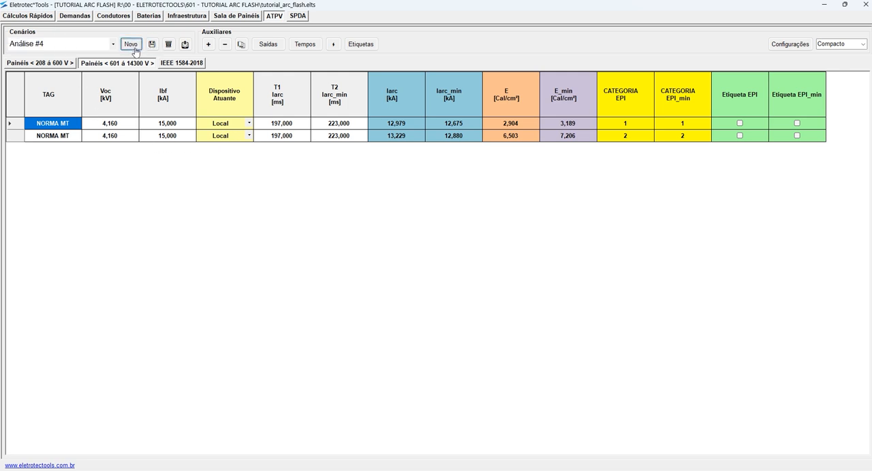
pyautogui.click(57, 45)
pyautogui.write('ETIQUETAS')
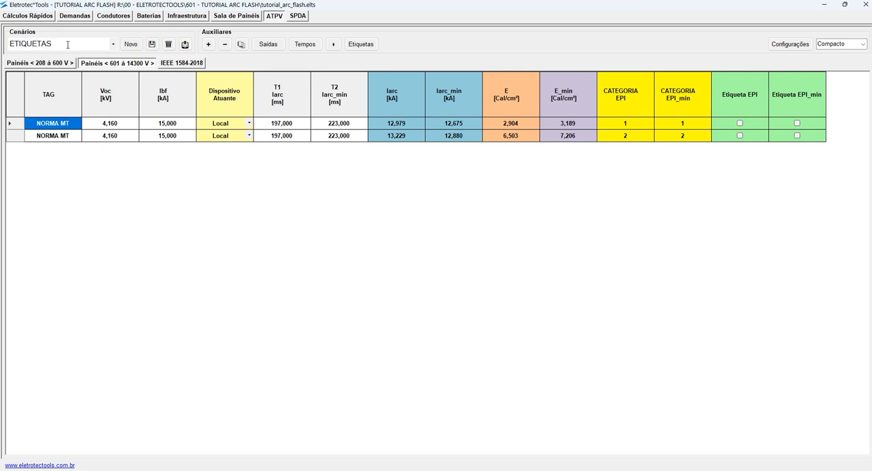
pyautogui.click(151, 44)
pyautogui.click(466, 274)
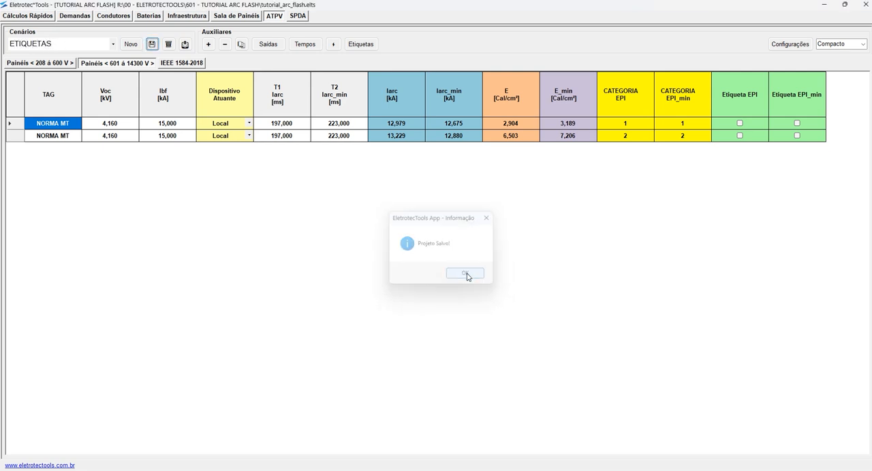
# - Show the Total column view and delete the NORMA MT row with the HCB electrode configuration
pyautogui.click(61, 137)
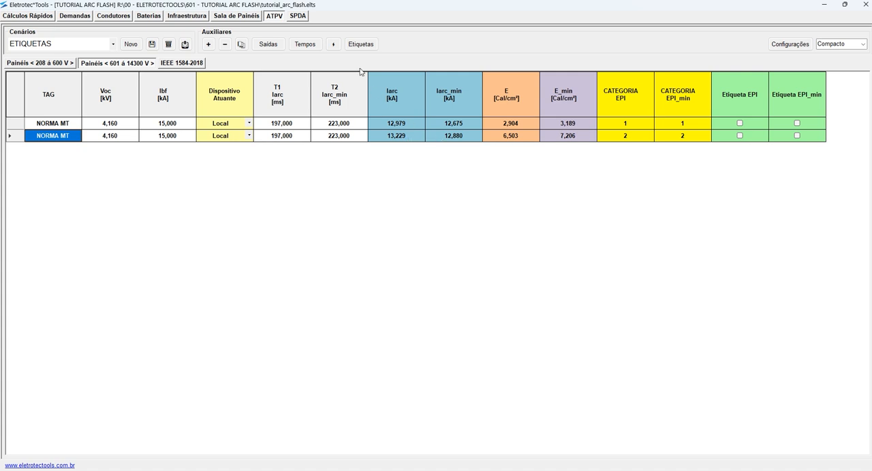
pyautogui.click(862, 43)
pyautogui.click(824, 53)
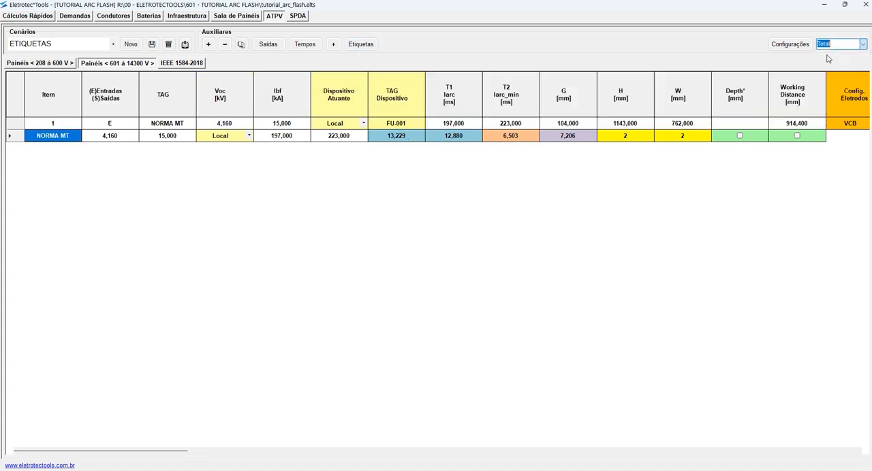
pyautogui.hscroll(5, 631, 135)
pyautogui.click(325, 140)
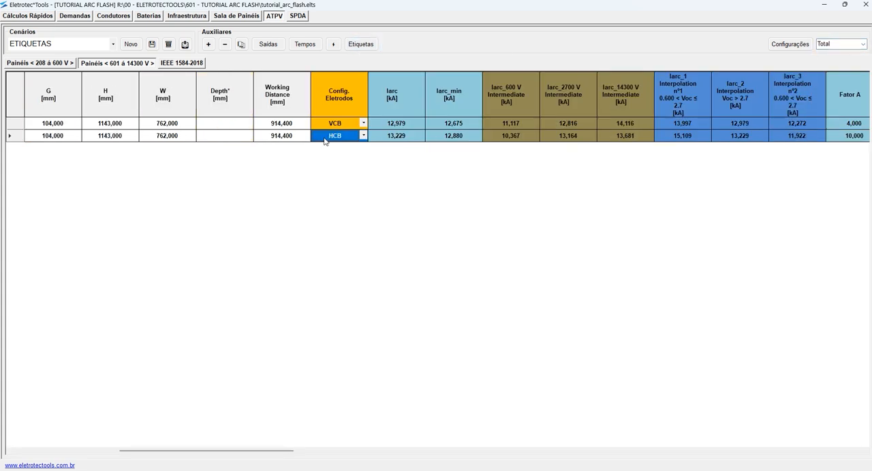
pyautogui.click(225, 44)
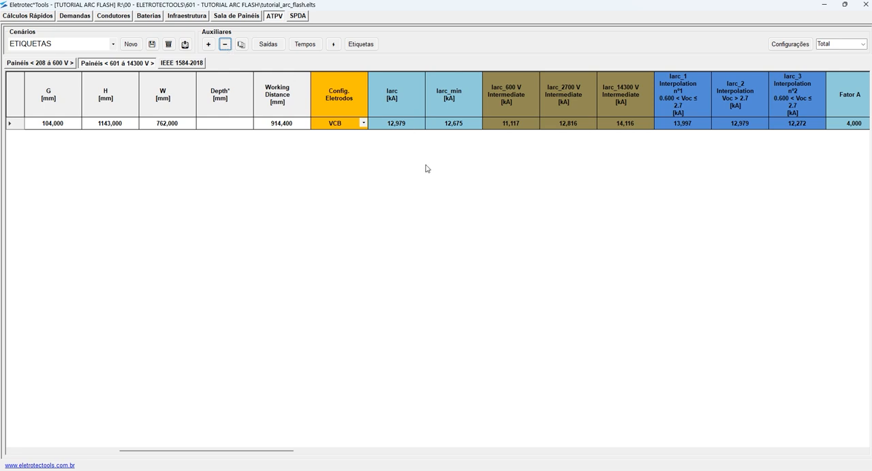
pyautogui.hscroll(-5, 299, 138)
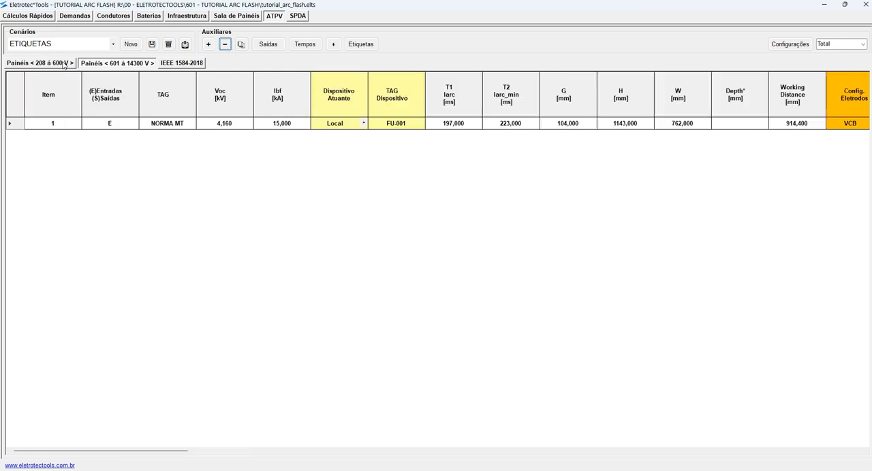
# - Delete the HCB NORMA BT row from the 208 to 600 V panels and save the project
pyautogui.click(63, 63)
pyautogui.click(275, 136)
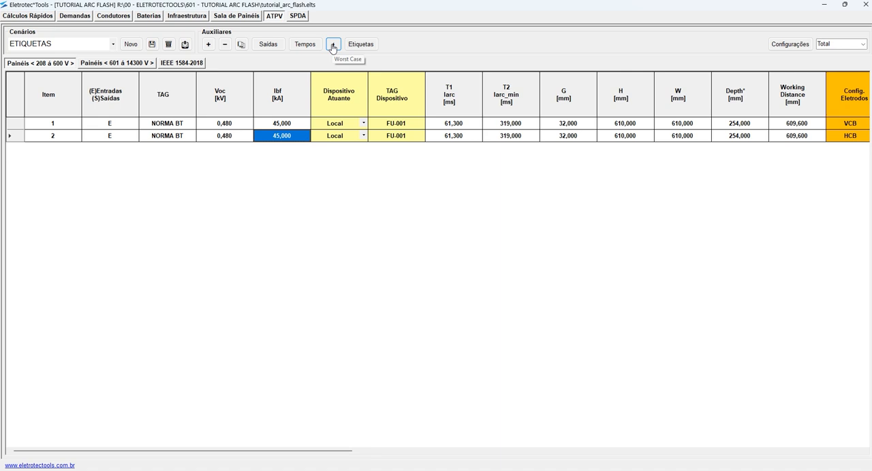
pyautogui.click(225, 44)
pyautogui.click(152, 44)
pyautogui.click(467, 275)
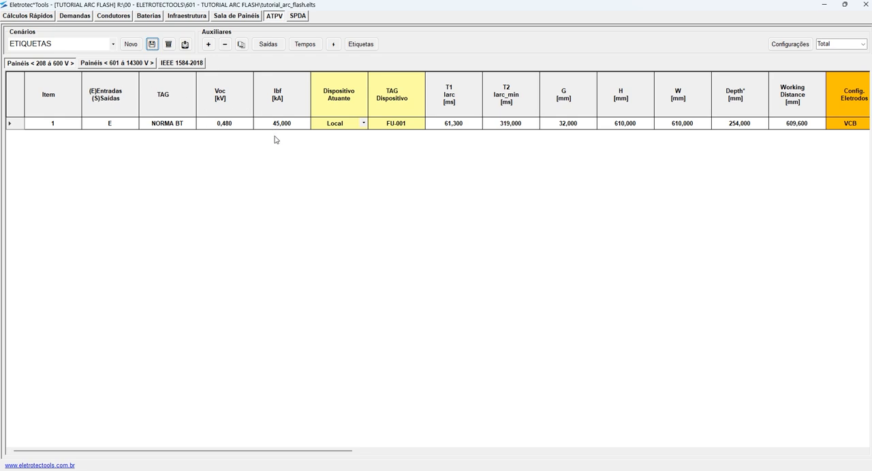
pyautogui.hscroll(10, 293, 147)
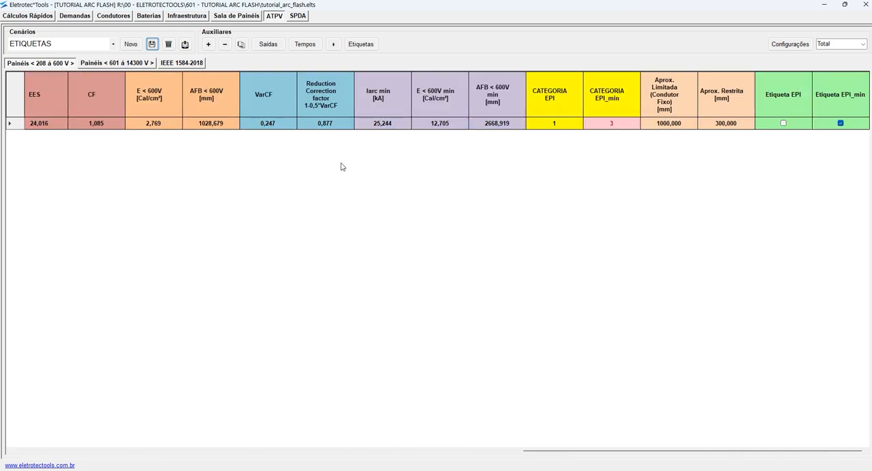
# - Run the automatic label selection, start the label export, and create a folder named FUSIVEL in 601 - TUTORIAL ARC FLASH
pyautogui.click(333, 45)
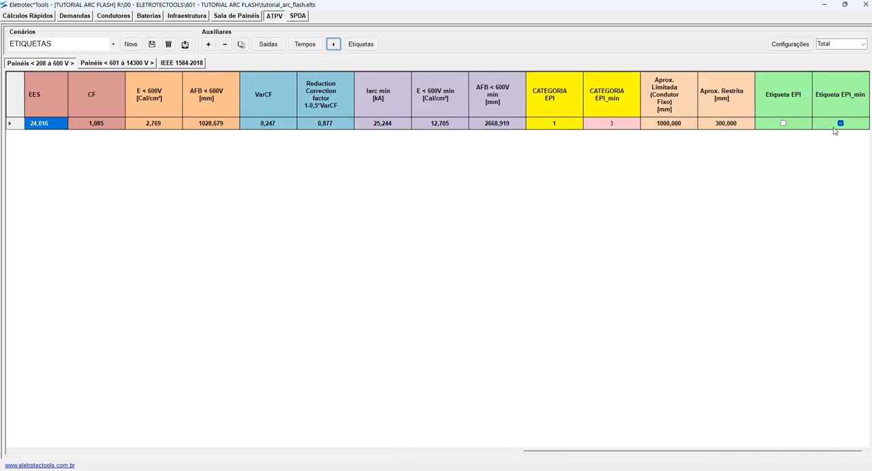
pyautogui.click(361, 45)
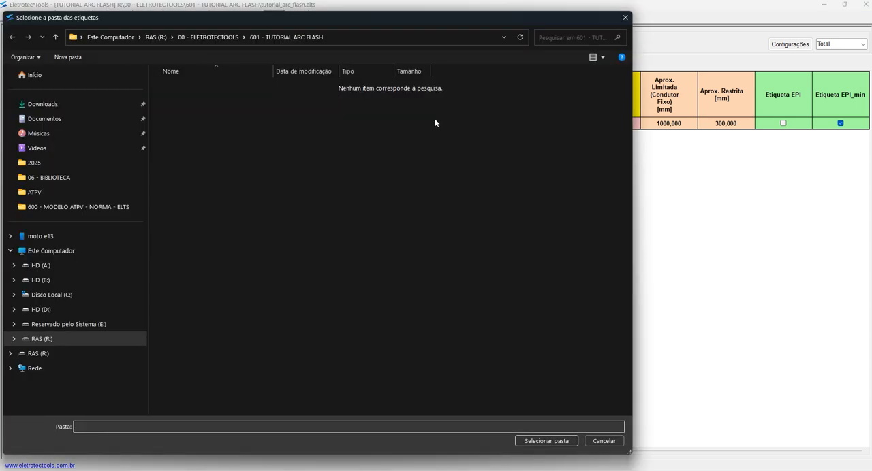
pyautogui.rightClick(269, 182)
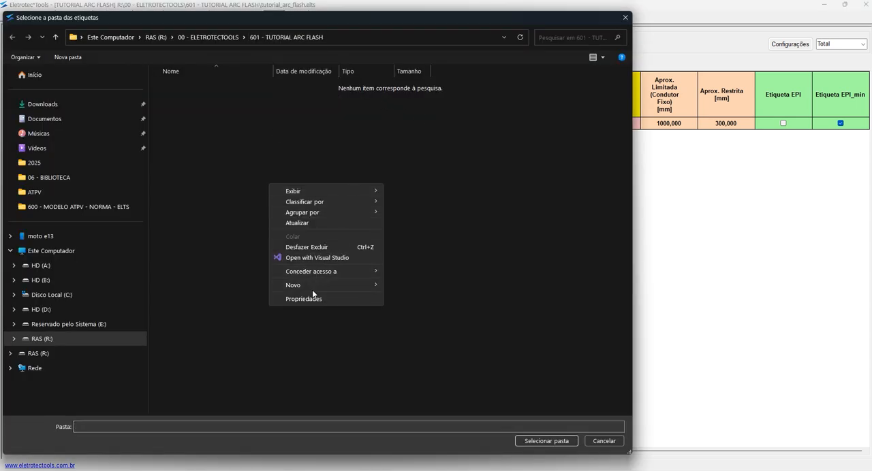
pyautogui.moveTo(312, 285)
pyautogui.click(402, 285)
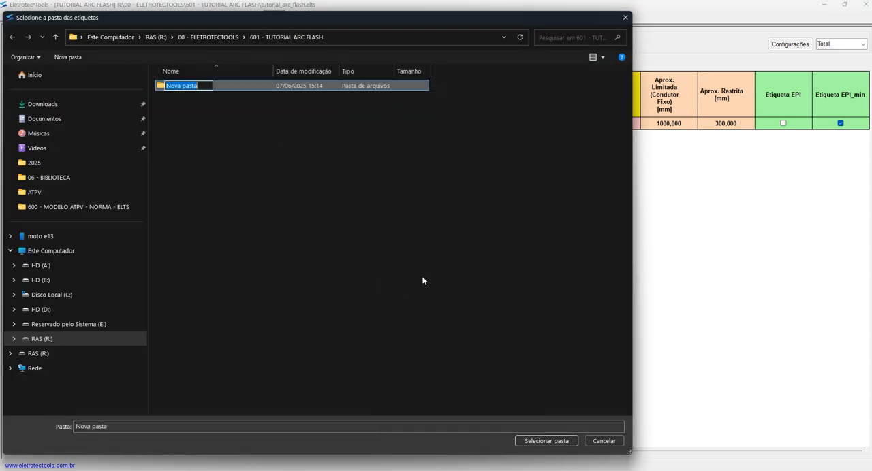
pyautogui.write('C')
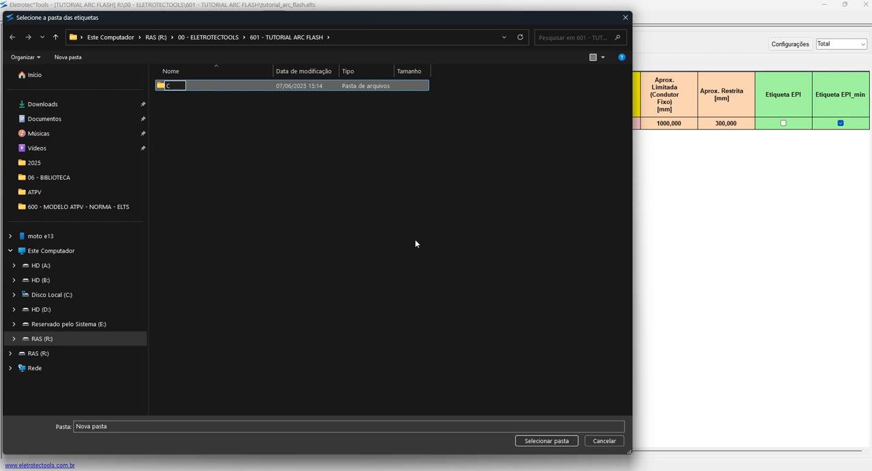
pyautogui.write('USÍVEL')
pyautogui.press('Return')
pyautogui.click(233, 133)
pyautogui.click(184, 87)
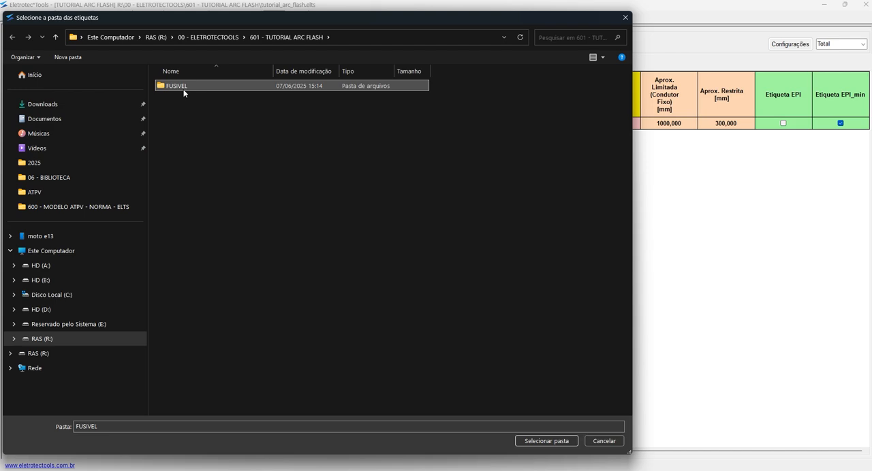
# - Save the NORMA BT minimum-current label in the FUSIVEL folder and acknowledge the export message
pyautogui.doubleClick(184, 87)
pyautogui.click(544, 443)
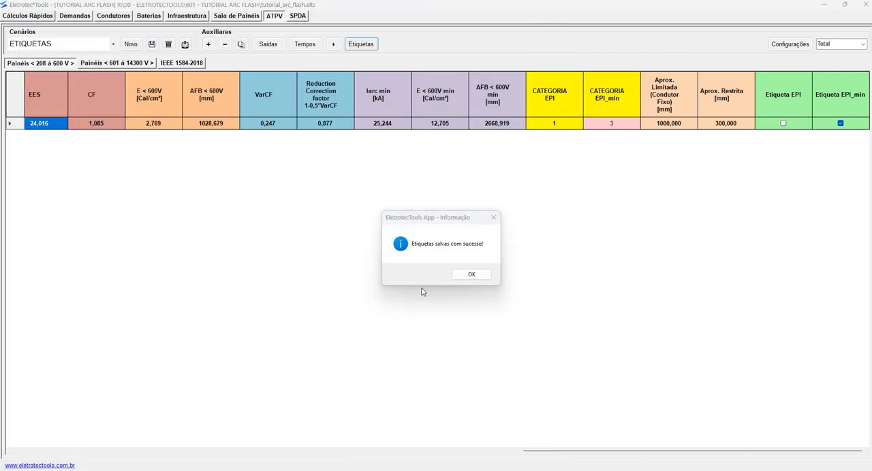
pyautogui.click(472, 274)
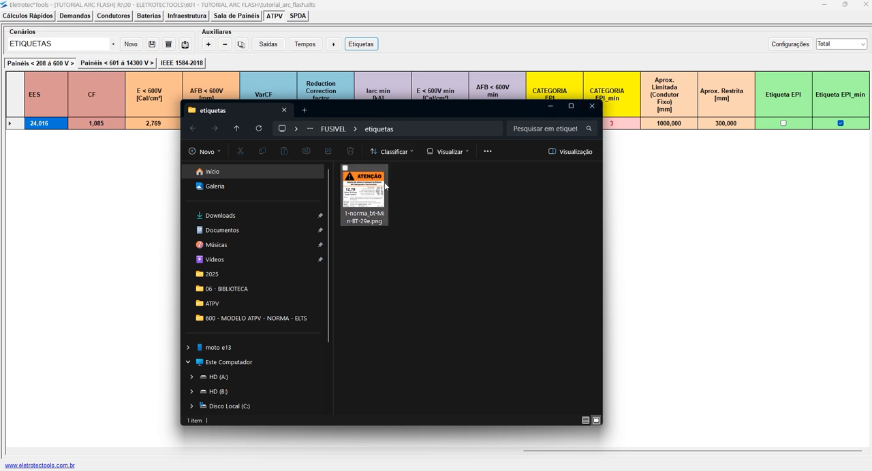
# - Open the label image 1-norma_bt-Min-BT-29e.png and look up the NORMA BT row's TAG in the panel table
pyautogui.doubleClick(365, 194)
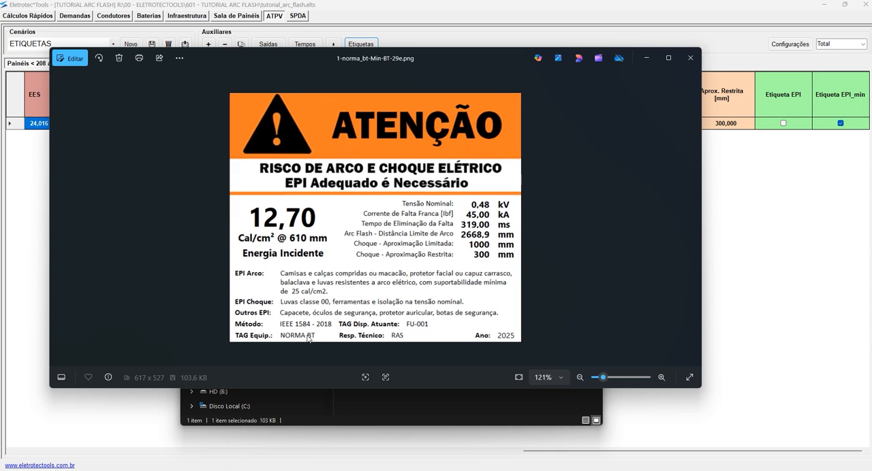
pyautogui.scroll(3, 354, 320)
pyautogui.moveTo(351, 59); pyautogui.dragTo(595, 99)
pyautogui.click(104, 168)
pyautogui.hscroll(-10, 169, 185)
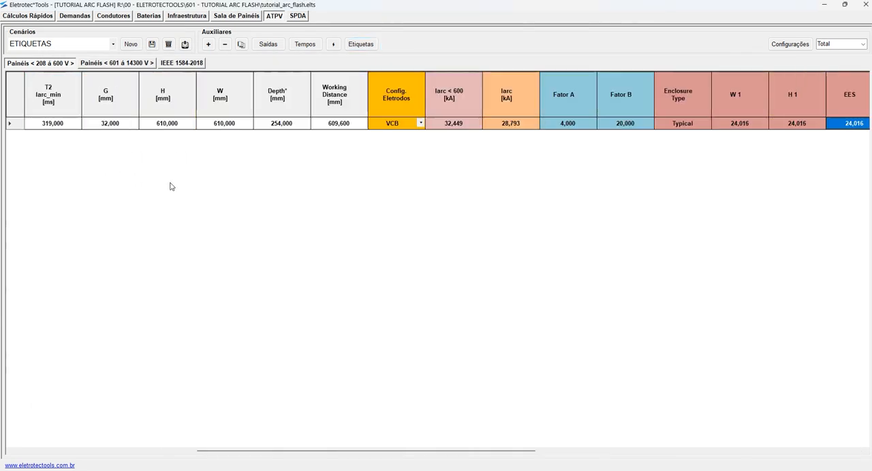
pyautogui.click(174, 128)
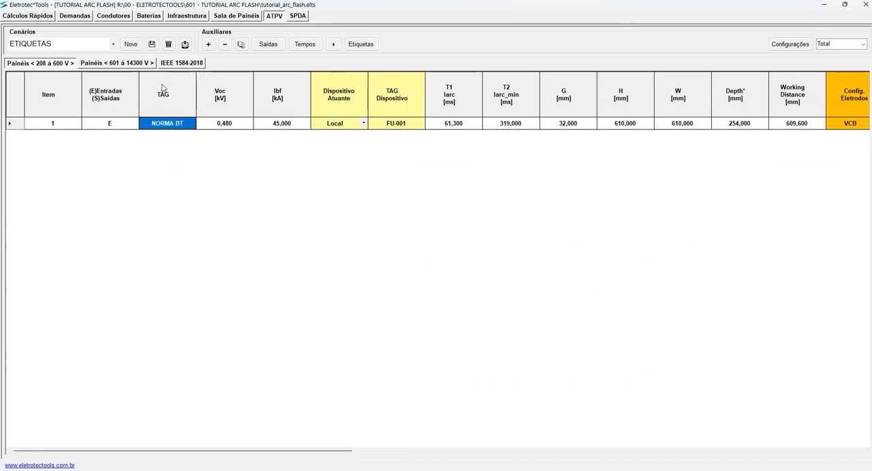
# - Return to the Min label image, enlarge it, and review its fault data and required EPI
pyautogui.click(586, 470)
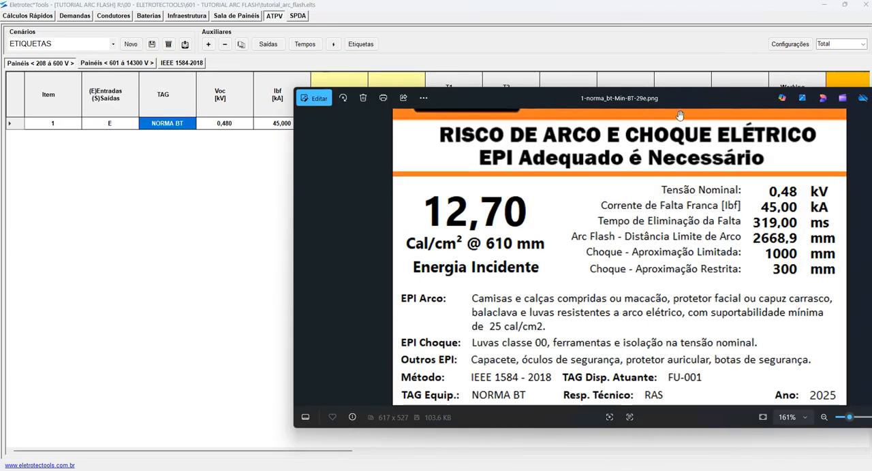
pyautogui.moveTo(687, 101); pyautogui.dragTo(615, 99)
pyautogui.doubleClick(728, 102)
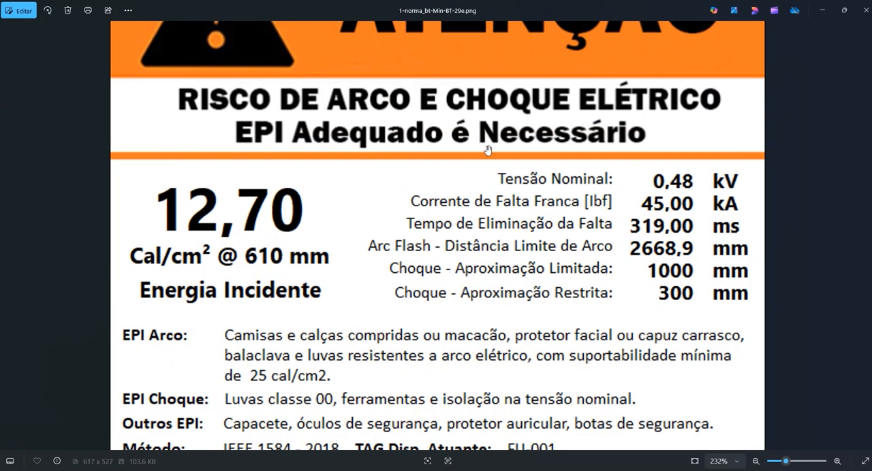
pyautogui.scroll(-1, 466, 162)
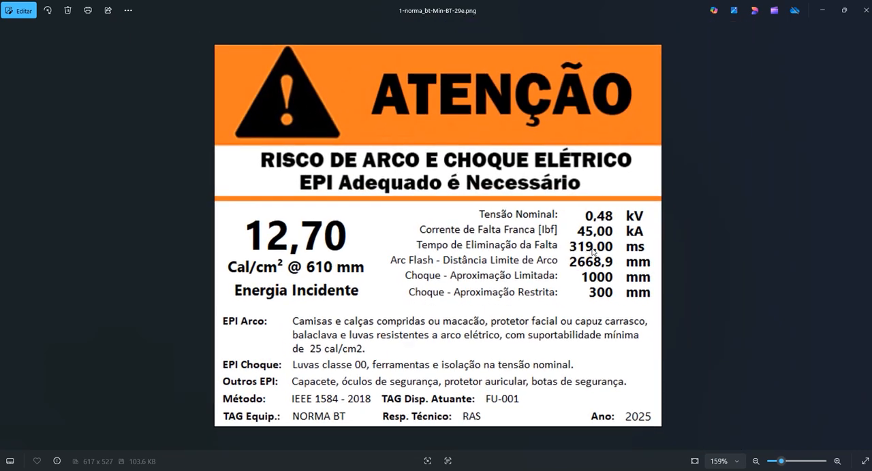
pyautogui.click(820, 16)
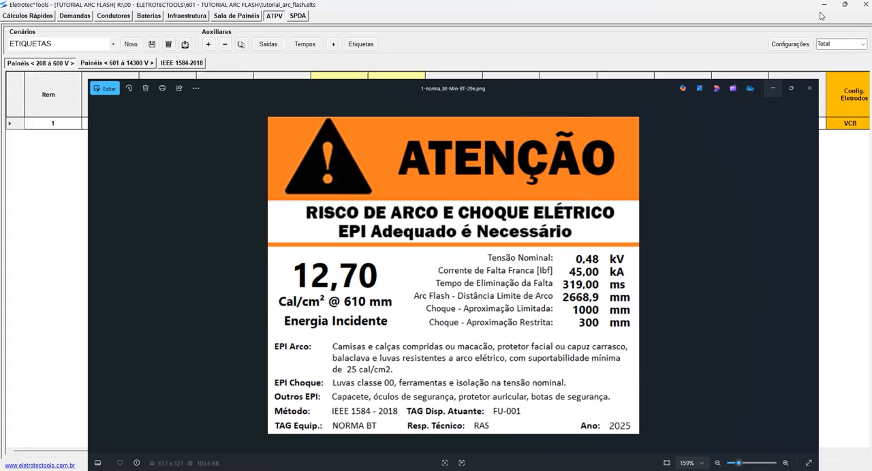
# - Check the NORMA BT row's Etiqueta EPI_min choice against its T2 Iarc_min time in the table
pyautogui.hscroll(5, 385, 199)
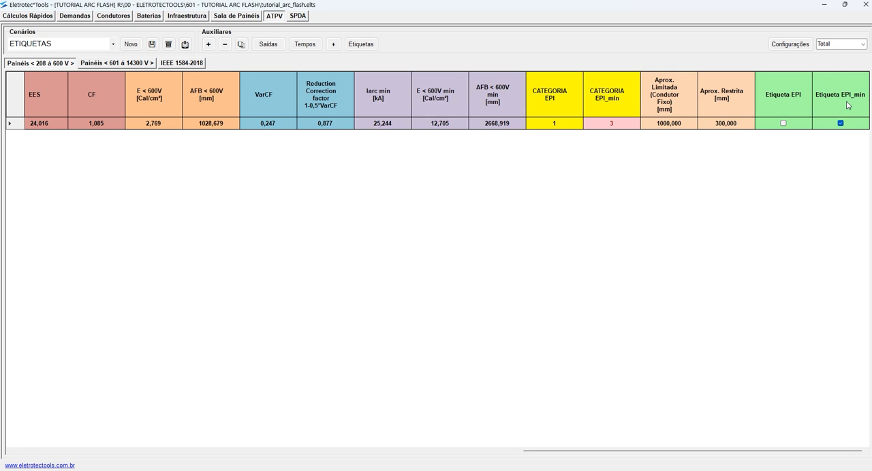
pyautogui.hscroll(-8, 382, 184)
pyautogui.hscroll(1, 341, 179)
pyautogui.click(344, 126)
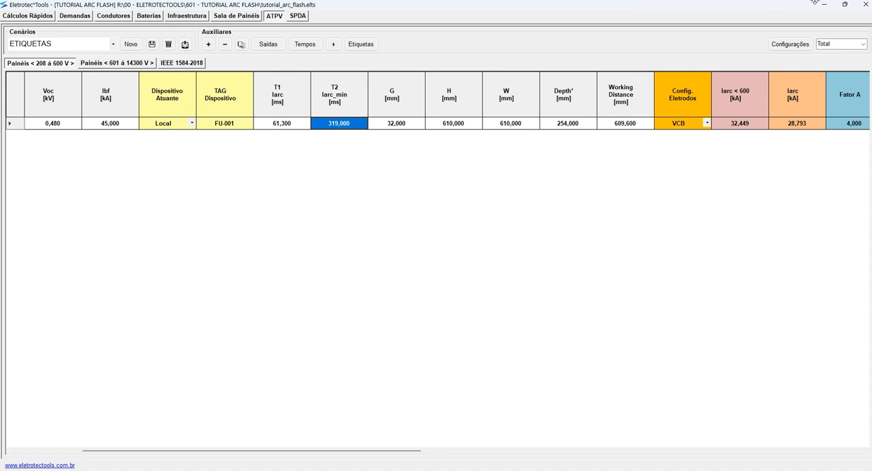
pyautogui.hscroll(4, 456, 183)
pyautogui.hscroll(4, 456, 184)
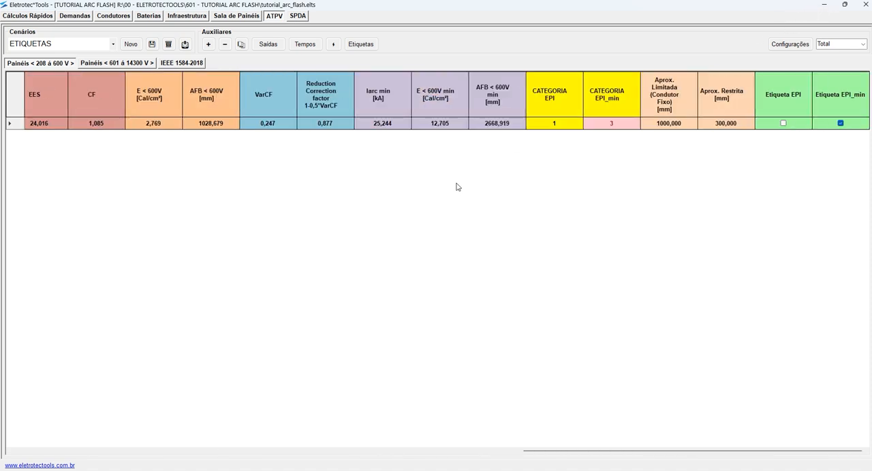
# - Select Etiqueta EPI instead of Etiqueta EPI_min for NORMA BT and export its label to the FUSIVEL folder
pyautogui.click(841, 123)
pyautogui.click(784, 124)
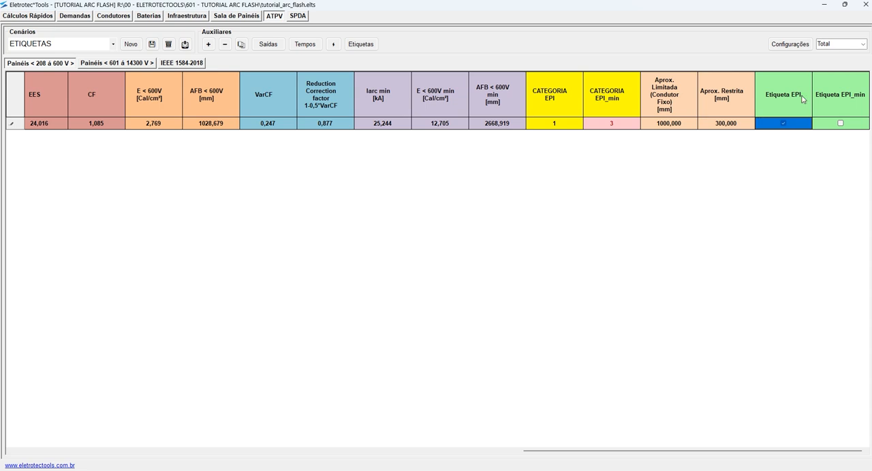
pyautogui.click(362, 48)
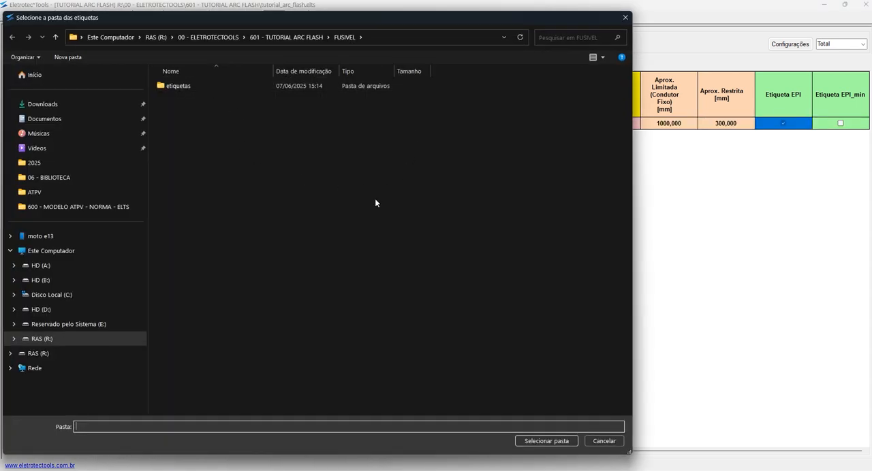
pyautogui.click(545, 441)
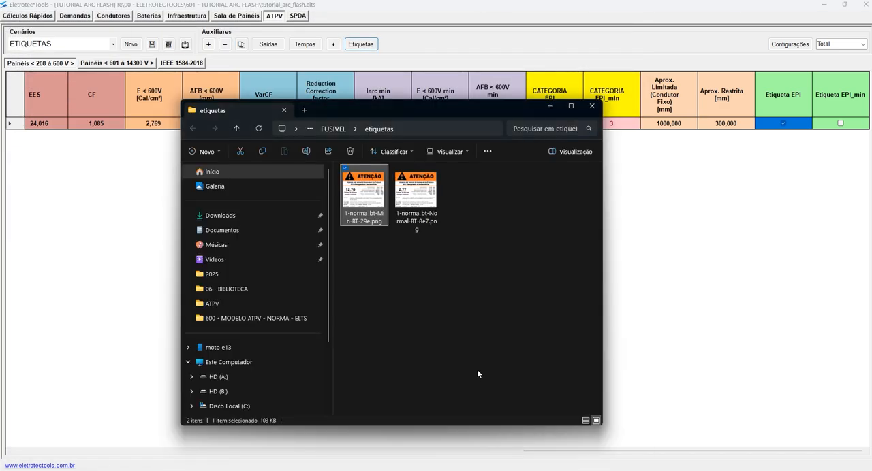
# - Enlarge the etiquetas folder window, list its files in Detalhes view, and sort them by Nome
pyautogui.click(571, 107)
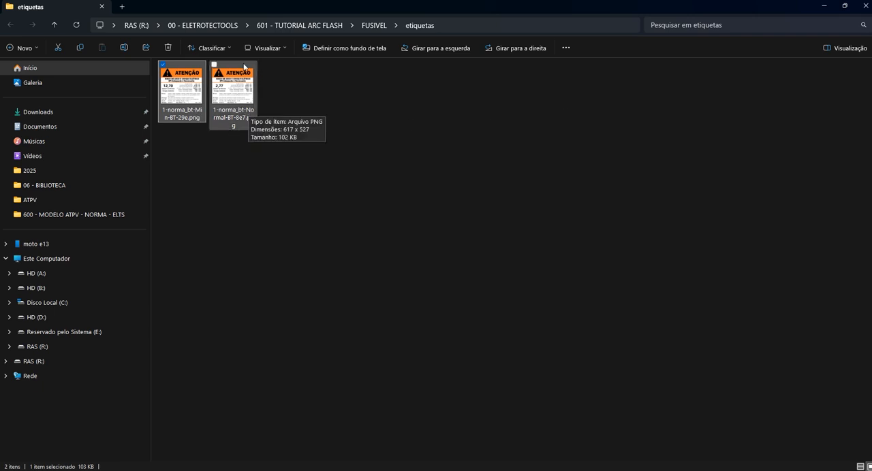
pyautogui.click(272, 49)
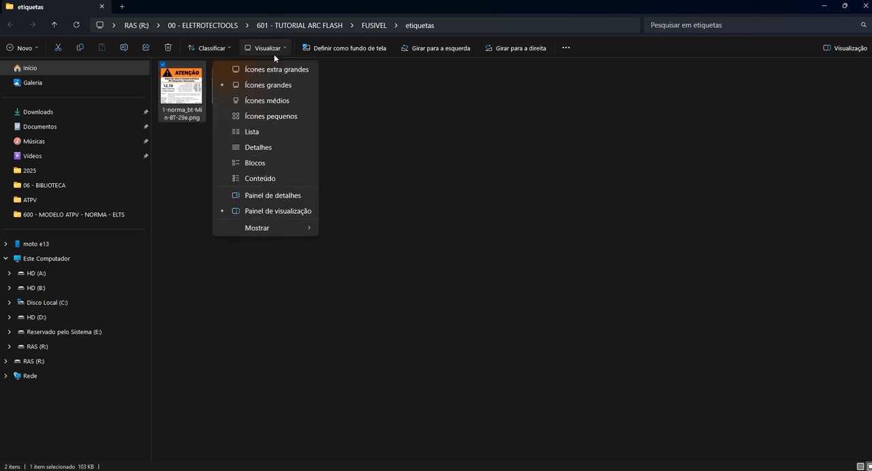
pyautogui.click(259, 145)
pyautogui.doubleClick(224, 65)
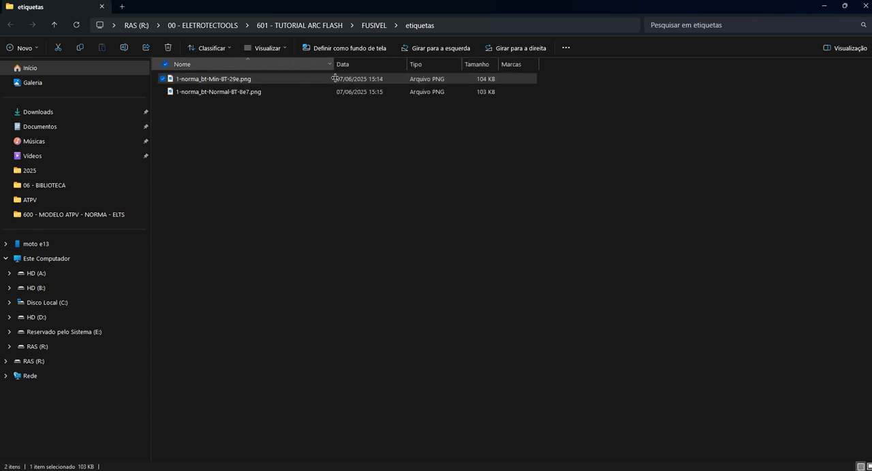
# - Open 1-norma_bt-Normal-BT-8e7.png, review the normal-current label's values, and close the image
pyautogui.click(217, 93)
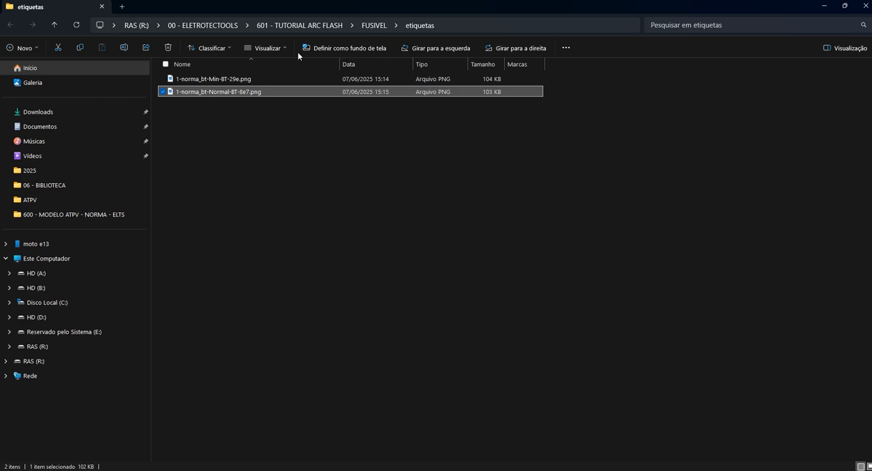
pyautogui.doubleClick(220, 93)
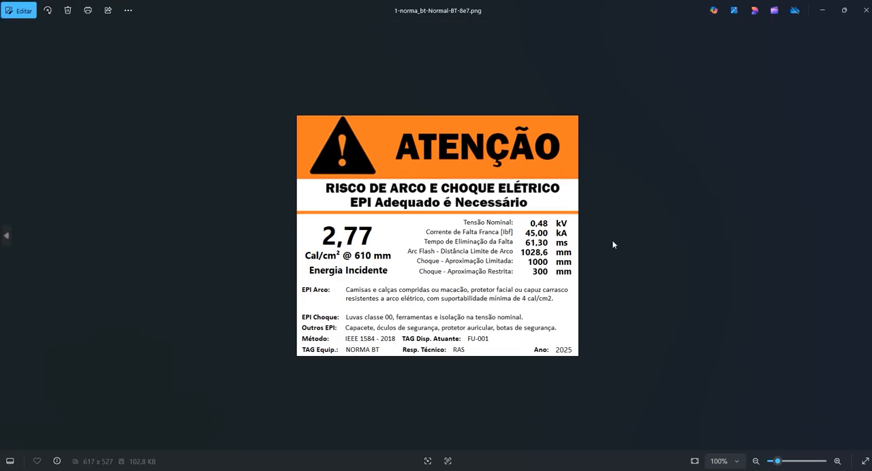
pyautogui.scroll(3, 599, 252)
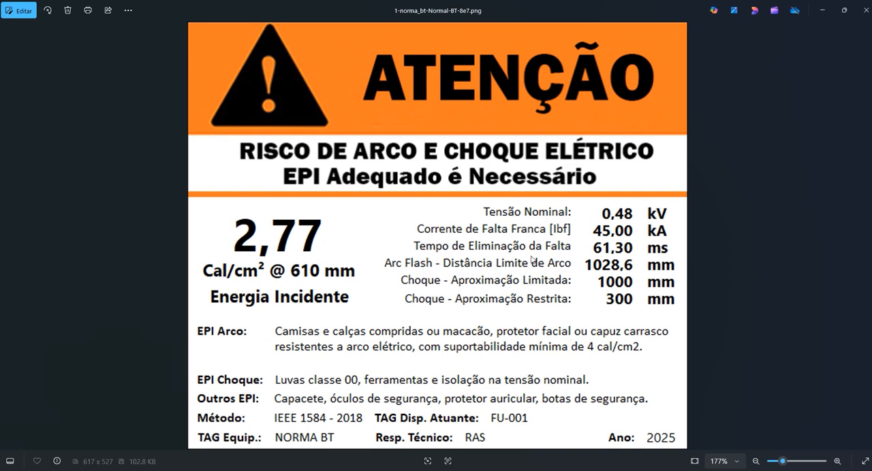
pyautogui.scroll(-2, 513, 253)
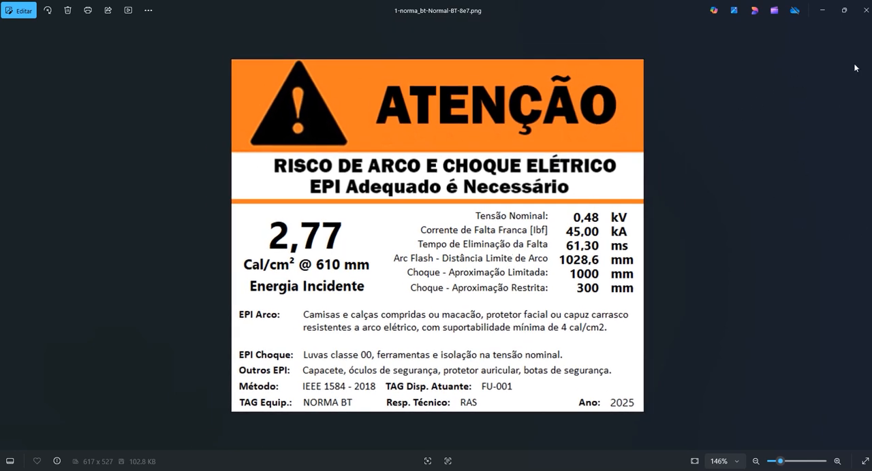
pyautogui.click(866, 11)
# - Open 1-norma_bt-Min-BT-29e.png to compare its values with the normal label, closing the image and the folder
pyautogui.doubleClick(232, 79)
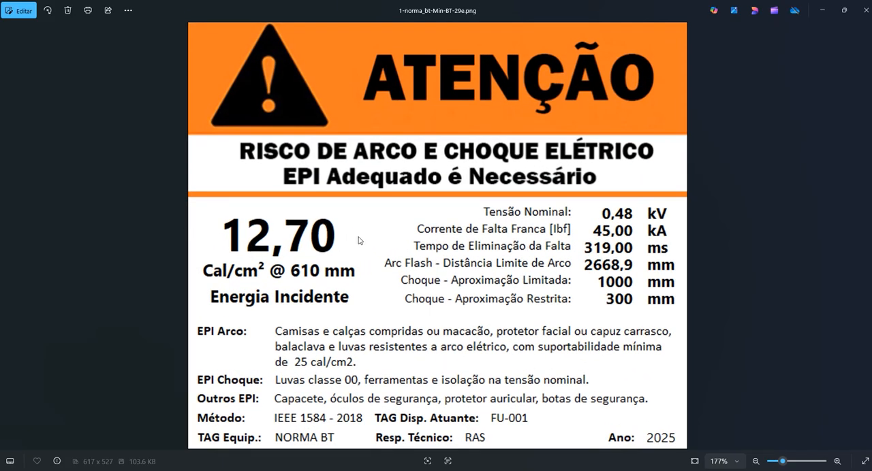
pyautogui.scroll(-3, 357, 240)
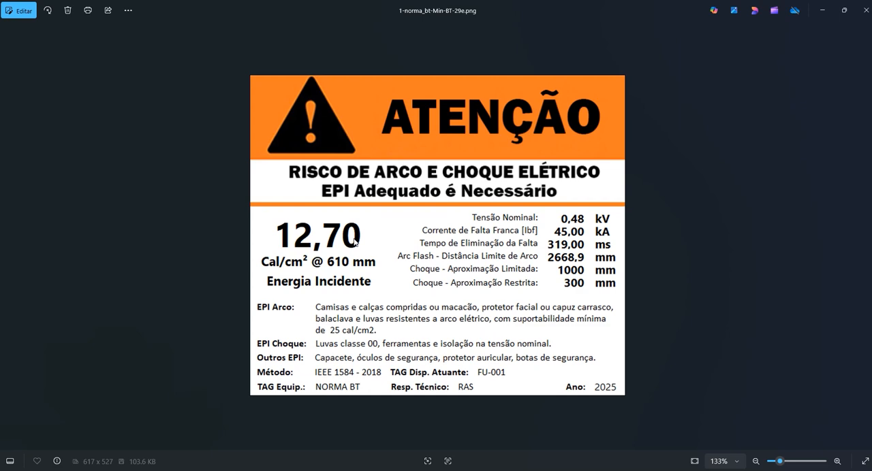
pyautogui.click(866, 11)
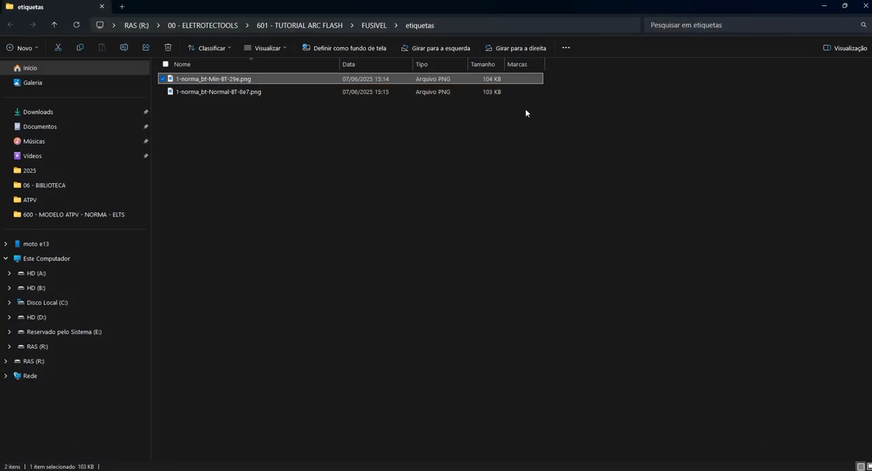
pyautogui.click(864, 7)
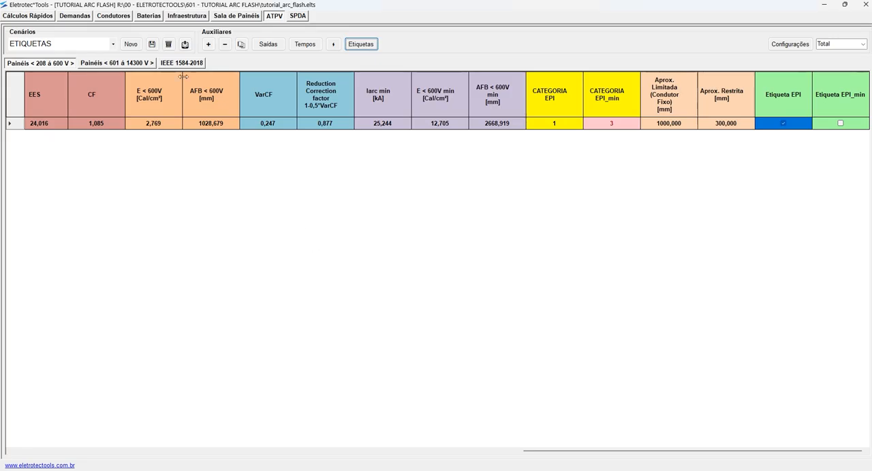
# - Switch to Eletrotec*Tools and show the 601 to 14300 V panels in the Compacto column view
pyautogui.click(122, 63)
pyautogui.hscroll(6, 645, 186)
pyautogui.hscroll(-4, 528, 189)
pyautogui.click(859, 46)
pyautogui.click(863, 44)
pyautogui.click(842, 70)
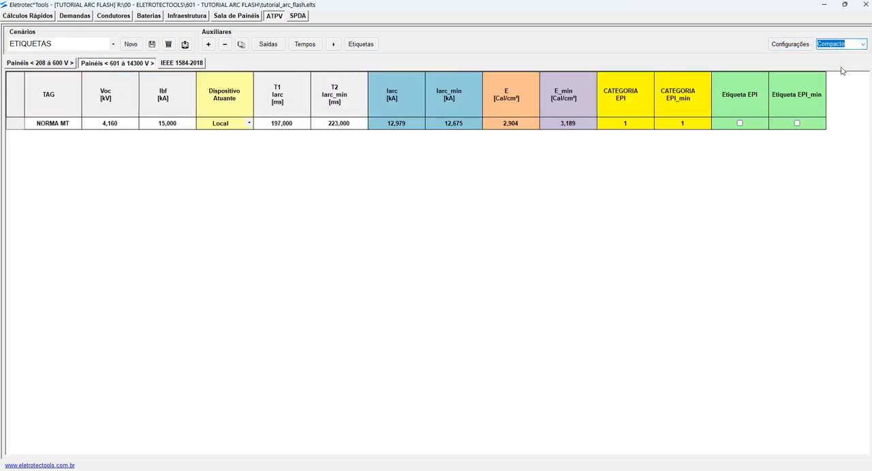
# - Run the automatic label selection for the NORMA MT row and duplicate the row until there are six
pyautogui.click(333, 44)
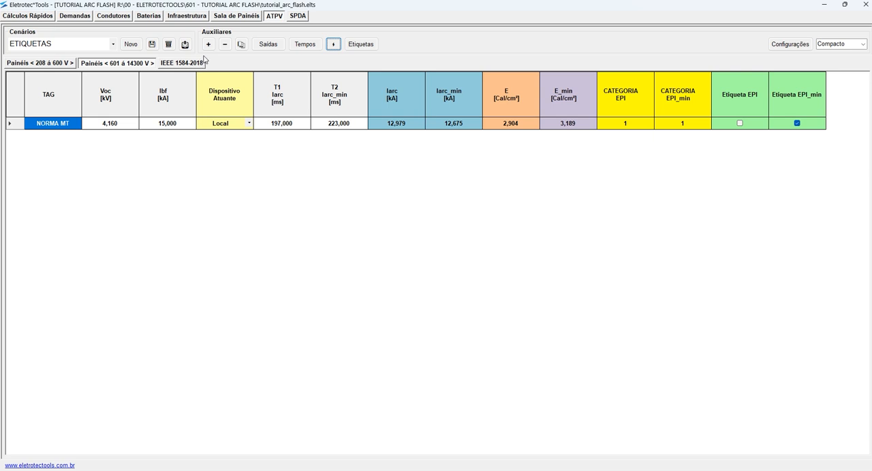
pyautogui.click(242, 44)
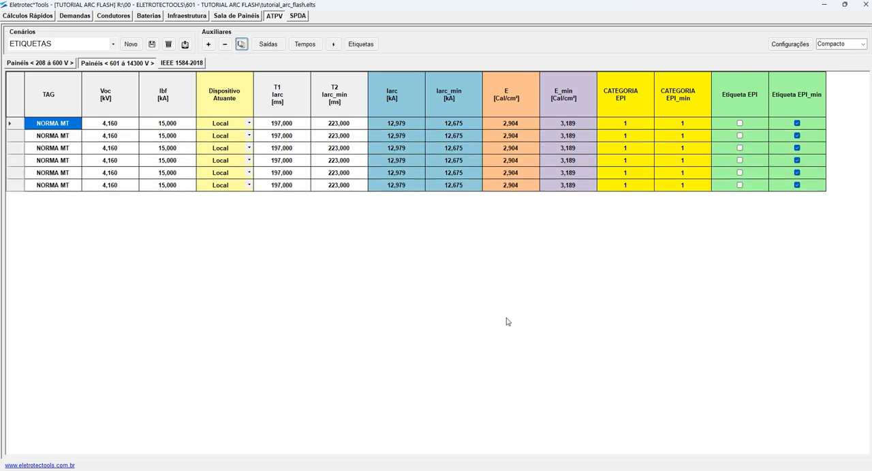
# - Set both the T1 Iarc and T2 Iarc_min times of the second NORMA MT row to 500 ms
pyautogui.click(298, 139)
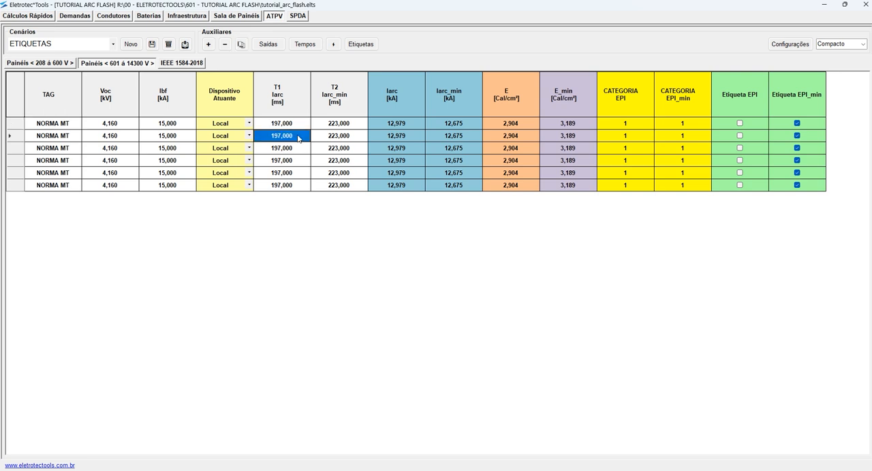
pyautogui.write('500')
pyautogui.press('Return')
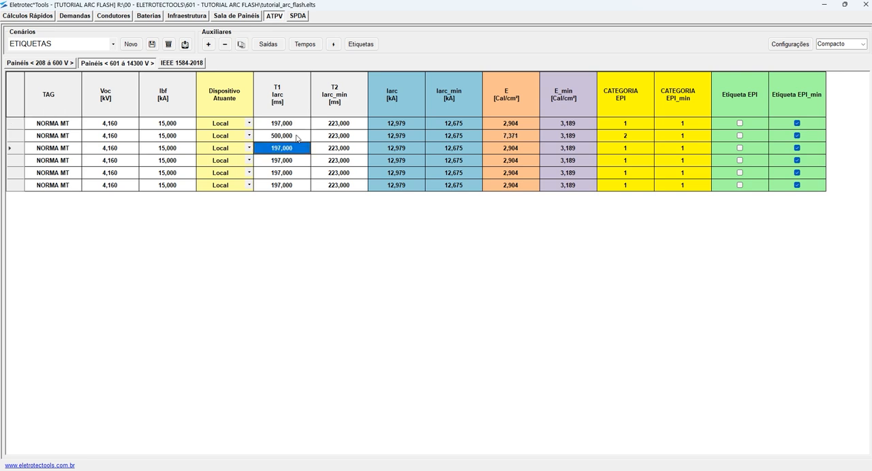
pyautogui.click(325, 137)
pyautogui.write('500')
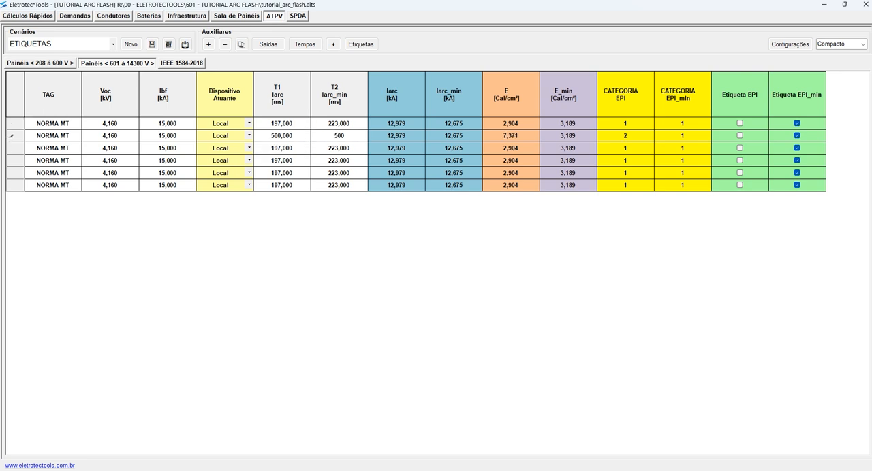
pyautogui.press('Return')
# - Set the T1 Iarc and T2 Iarc_min times of the third NORMA MT row to 2000 ms
pyautogui.click(284, 150)
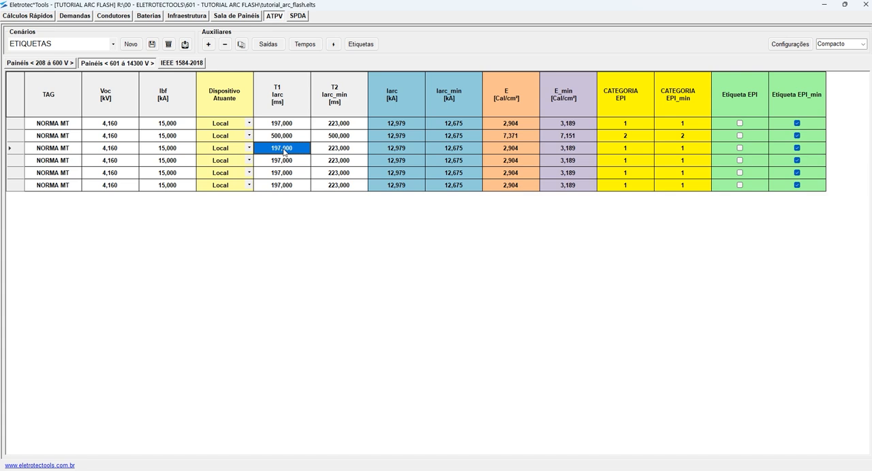
pyautogui.write('2000')
pyautogui.press('Tab')
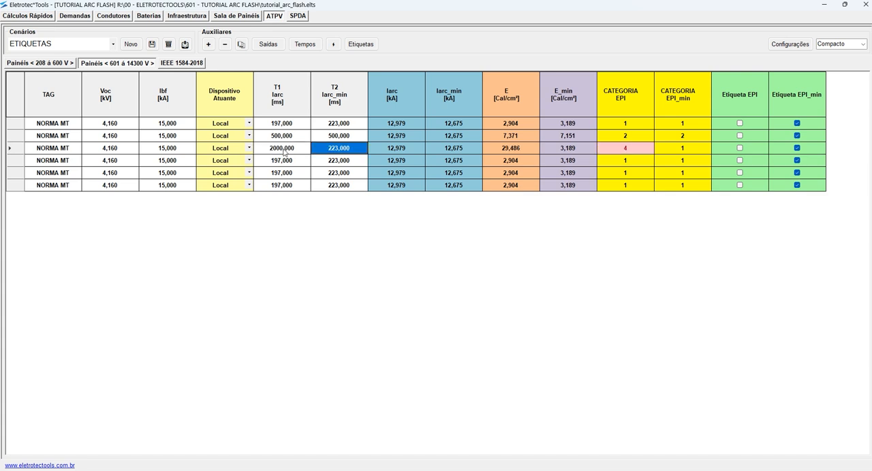
pyautogui.write('2000')
pyautogui.press('Tab')
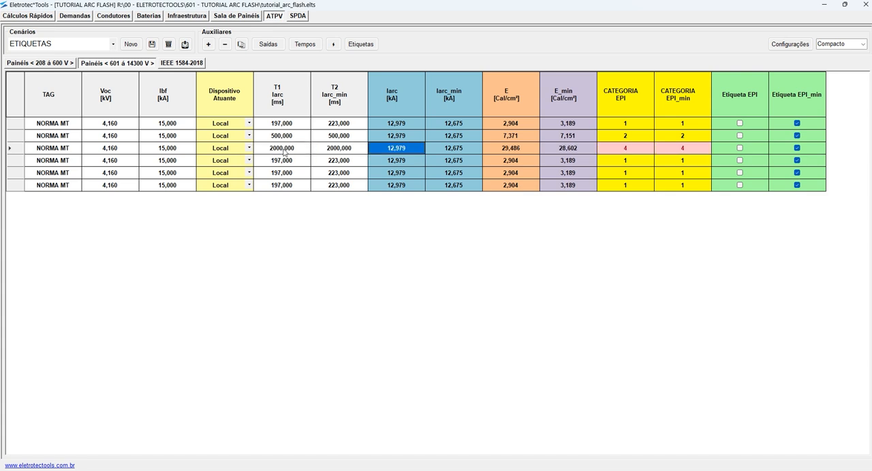
# - Set the T1 Iarc and T2 Iarc_min times of the fourth NORMA MT row to 5000 ms
pyautogui.click(285, 164)
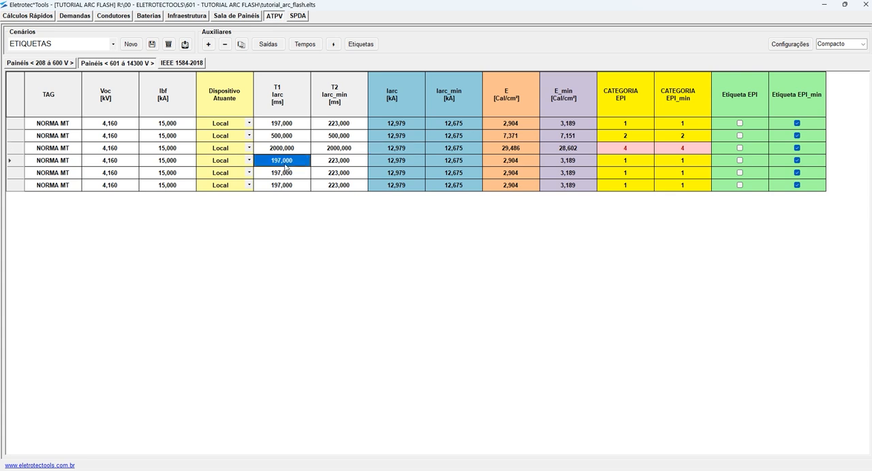
pyautogui.write('50')
pyautogui.press('Tab')
pyautogui.write('5000')
pyautogui.press('Tab')
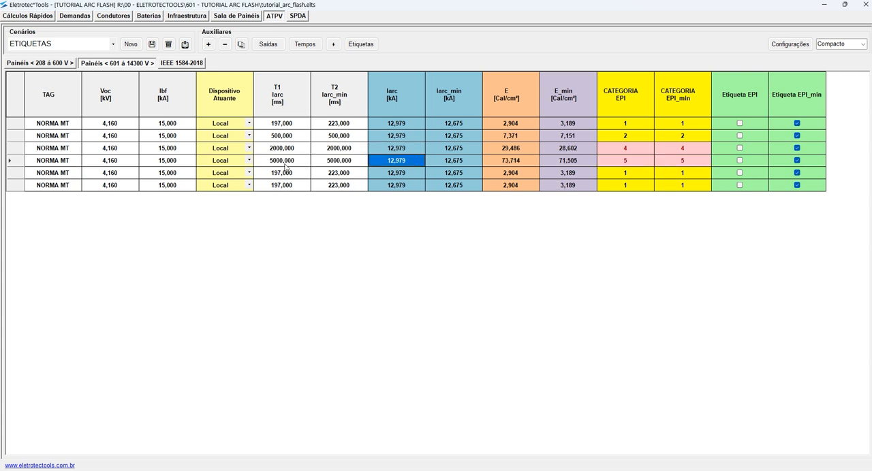
# - Delete the last two unedited NORMA MT rows and run the automatic label selection for the remaining four
pyautogui.click(290, 186)
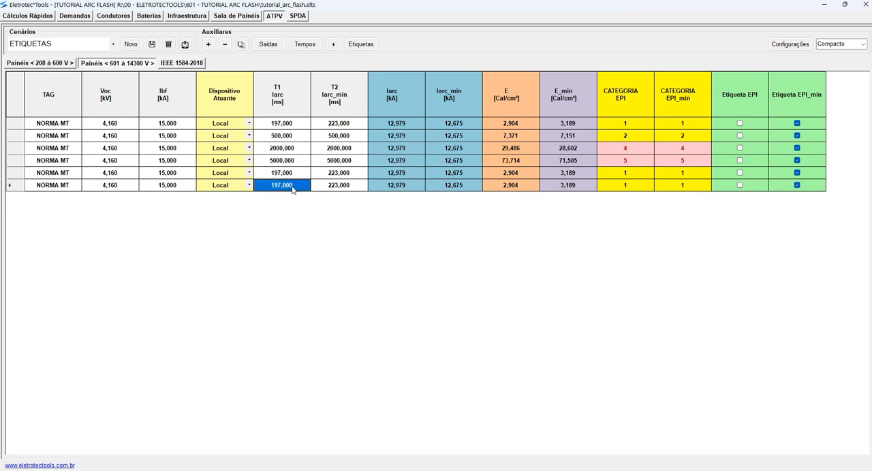
pyautogui.click(225, 45)
pyautogui.click(225, 45)
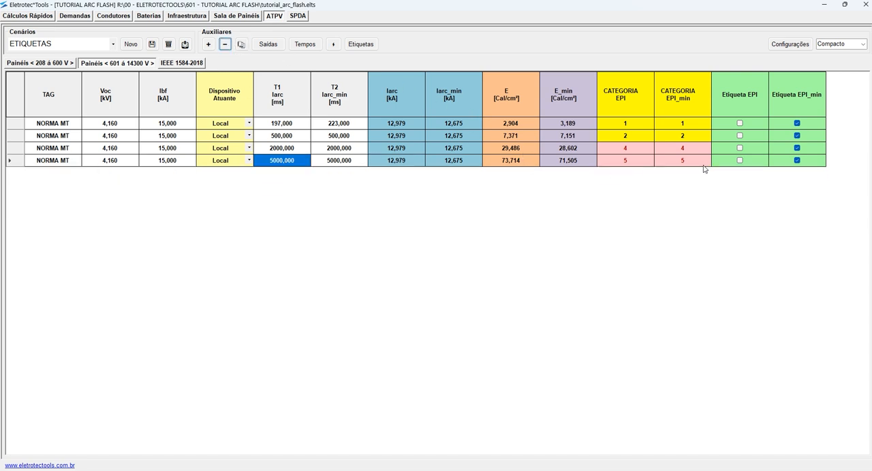
pyautogui.click(333, 44)
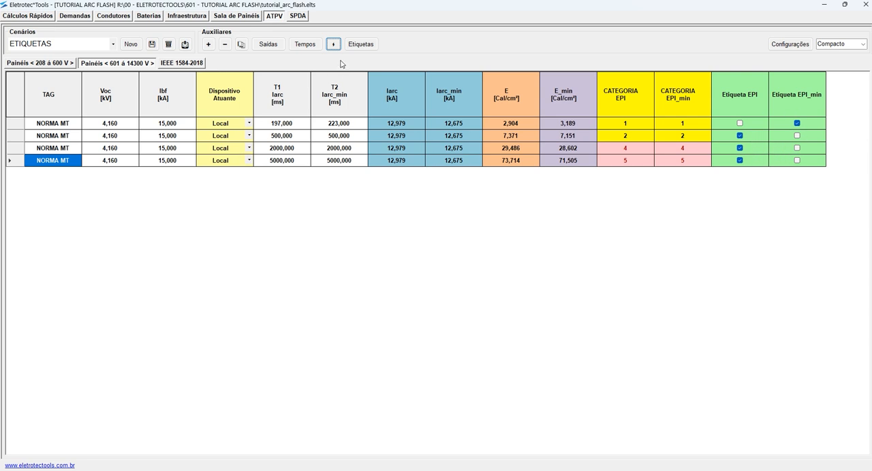
# - Start the label export and create a folder named media inside 601 - TUTORIAL ARC FLASH
pyautogui.click(361, 43)
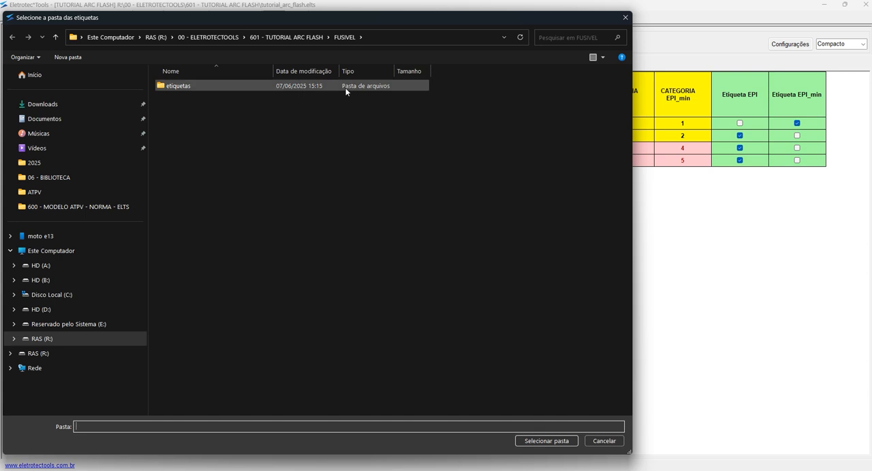
pyautogui.click(295, 37)
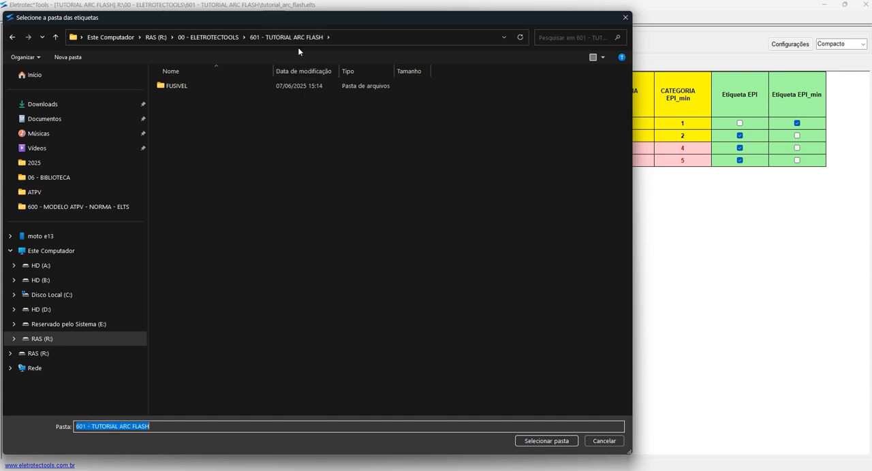
pyautogui.rightClick(205, 117)
pyautogui.moveTo(228, 231)
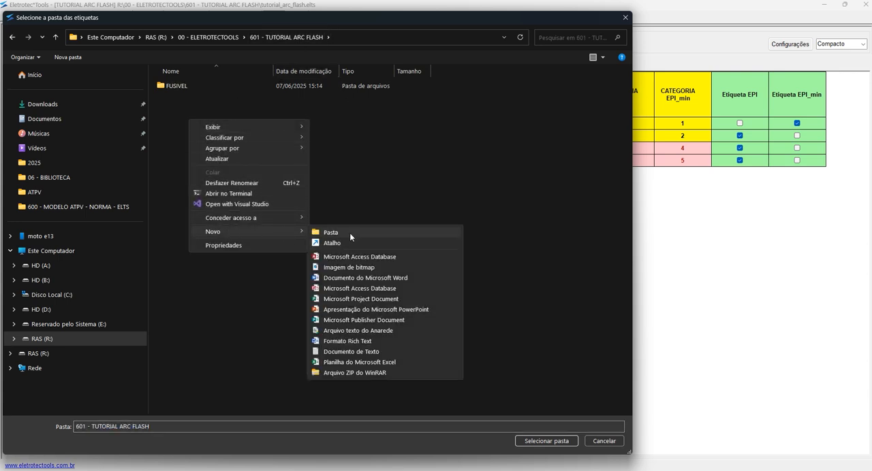
pyautogui.click(350, 233)
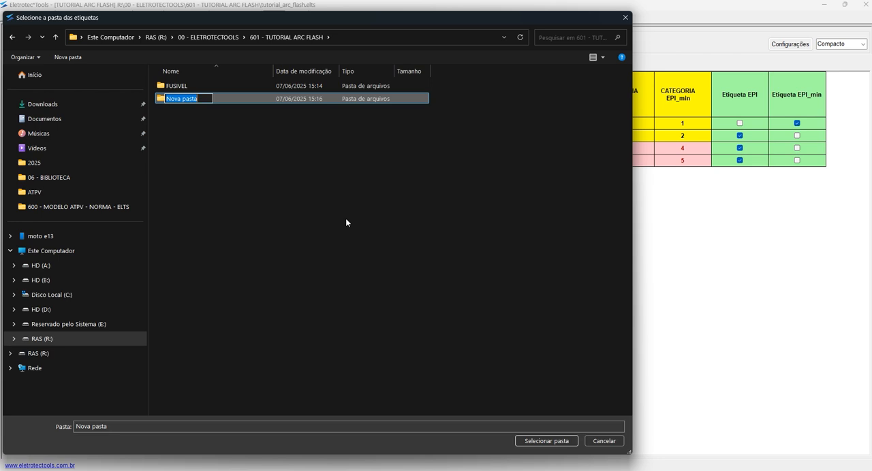
pyautogui.write('medid')
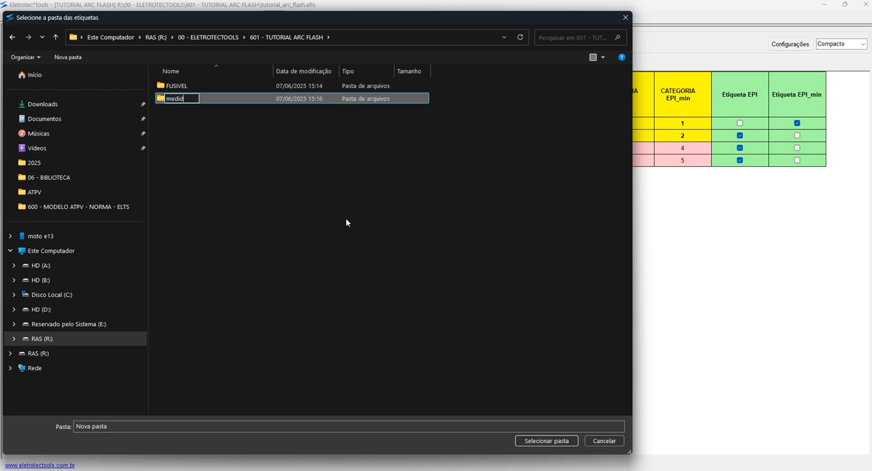
pyautogui.press('BackSpace')
pyautogui.write('a')
pyautogui.press('Return')
# - Use the new media folder as the destination and generate the labels for the selected rows
pyautogui.click(180, 102)
pyautogui.doubleClick(181, 104)
pyautogui.click(548, 440)
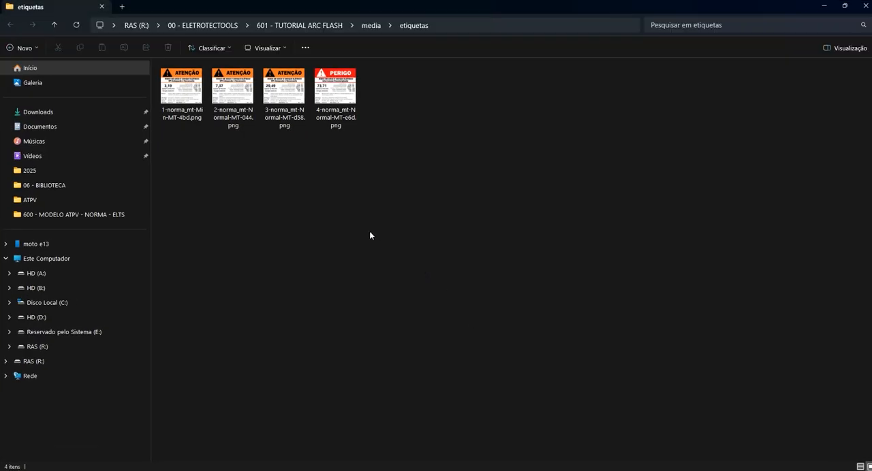
# - Open 4-norma_mt-Normal-MT-e6d.png, review the PERIGO label's values and EPI texts, and close the image
pyautogui.doubleClick(342, 100)
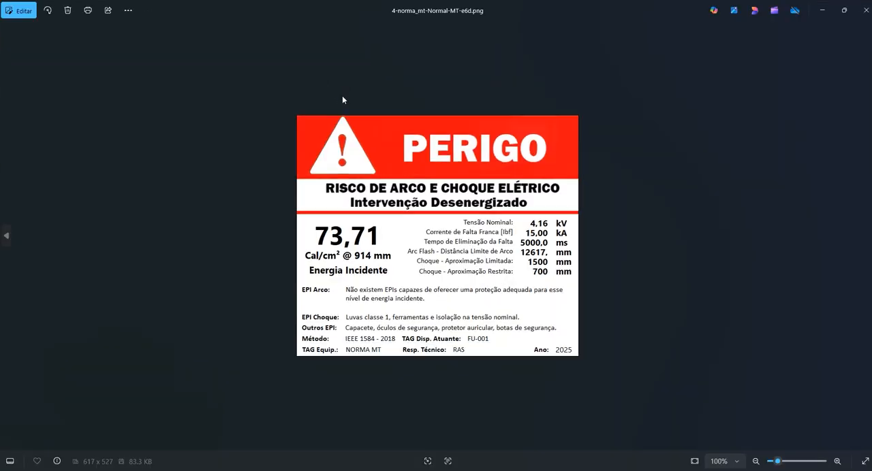
pyautogui.scroll(3, 340, 246)
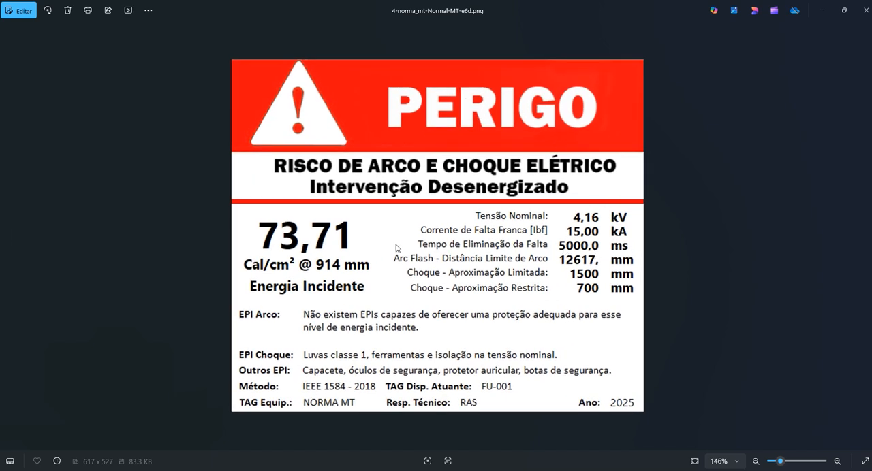
pyautogui.click(866, 10)
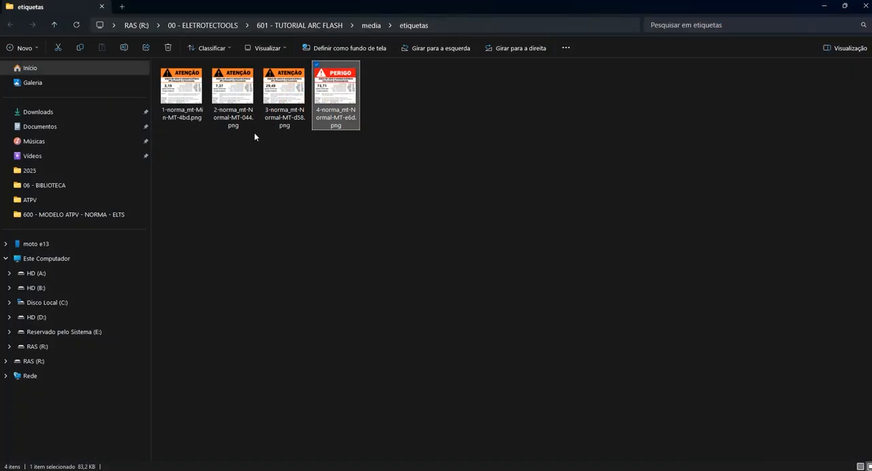
# - List the label files in Detalhes view with a wider name column and compare the Min and Normal file names
pyautogui.click(285, 50)
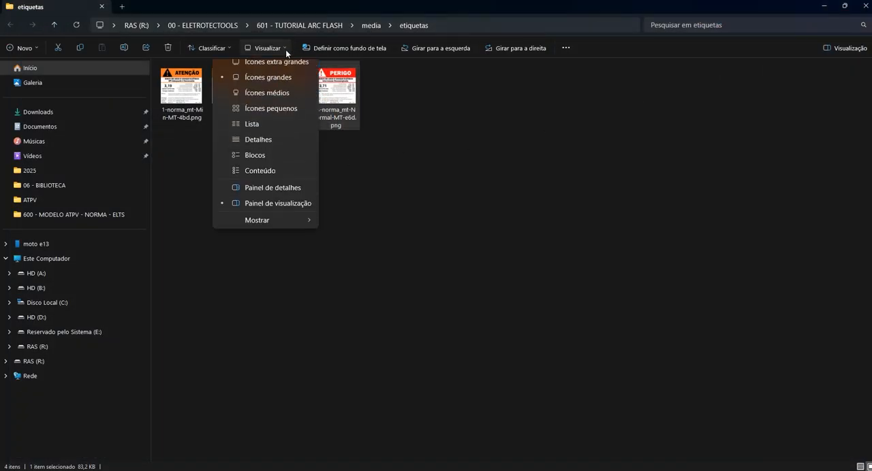
pyautogui.click(263, 148)
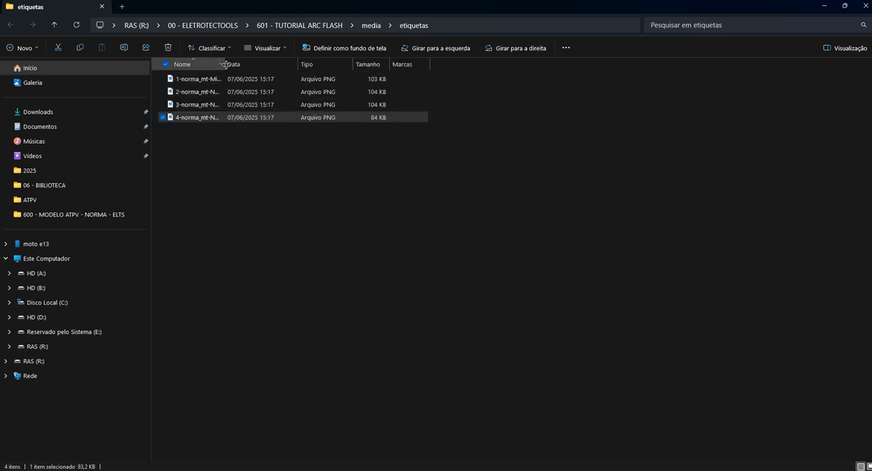
pyautogui.moveTo(226, 64); pyautogui.dragTo(372, 64)
pyautogui.click(195, 79)
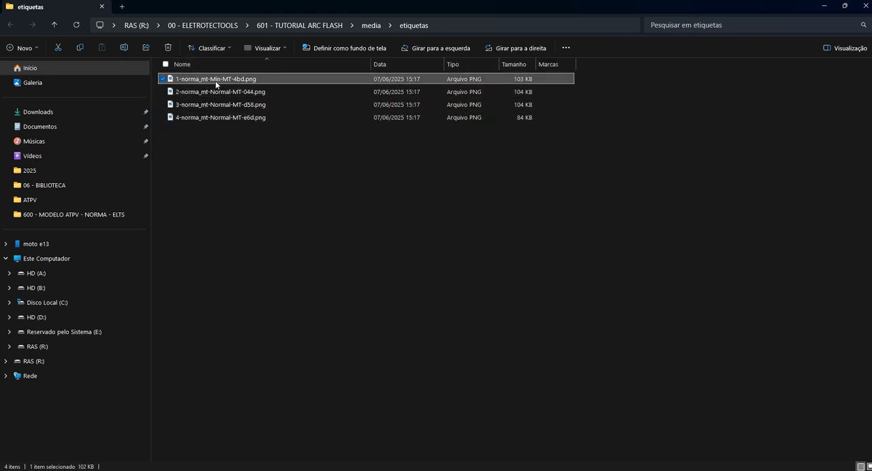
pyautogui.click(206, 94)
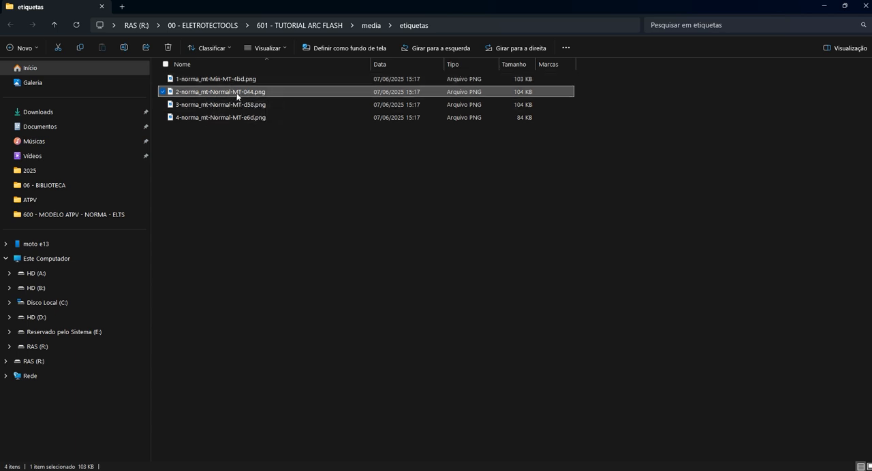
pyautogui.click(236, 115)
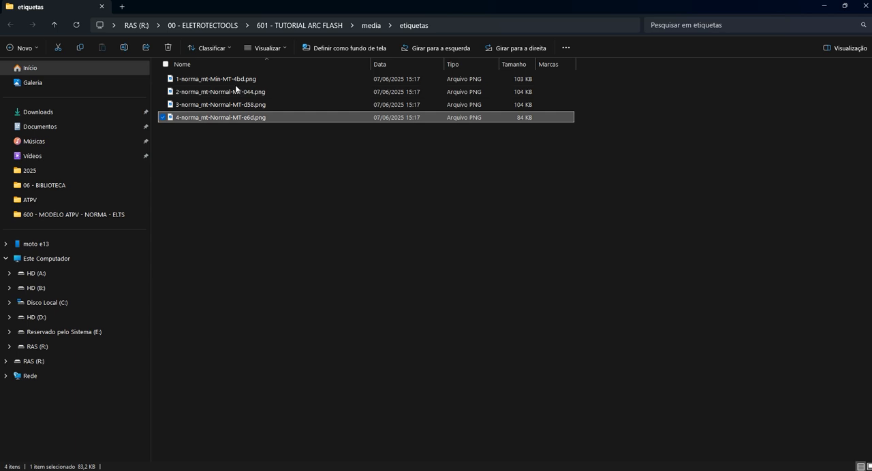
pyautogui.click(233, 81)
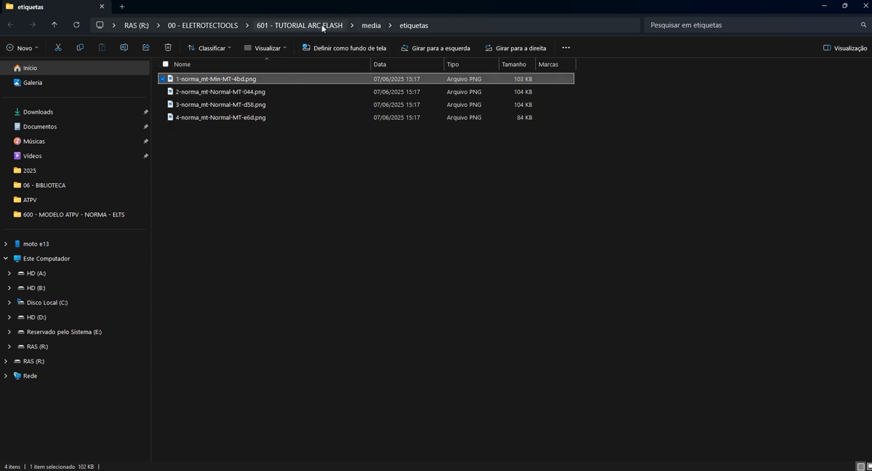
# - Check the file names in the FUSIVEL etiquetas folder, return to Eletrotec*Tools and dismiss the save message
pyautogui.click(321, 26)
pyautogui.doubleClick(202, 80)
pyautogui.doubleClick(202, 80)
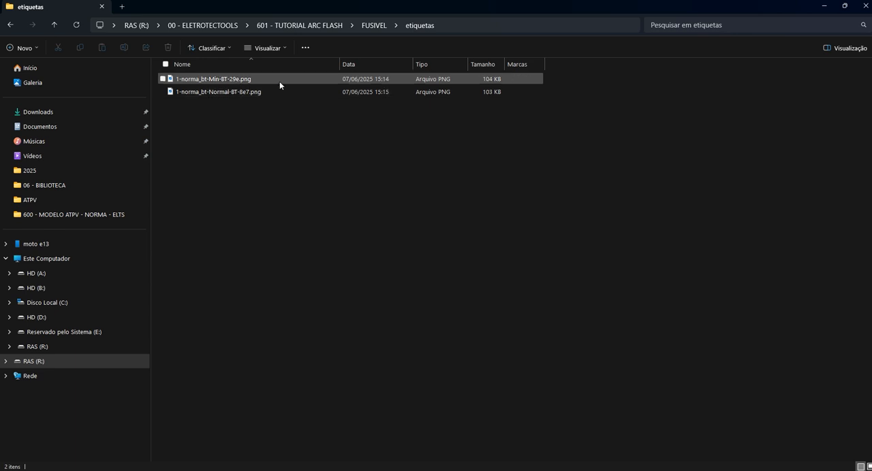
pyautogui.click(825, 5)
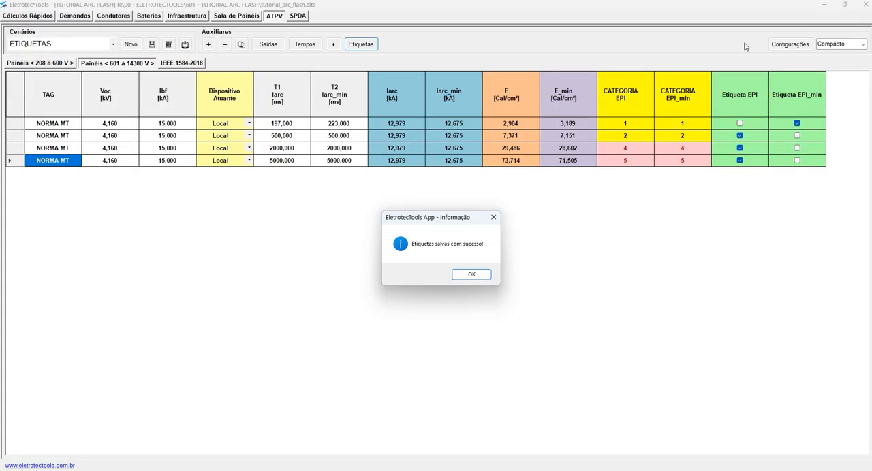
pyautogui.click(469, 274)
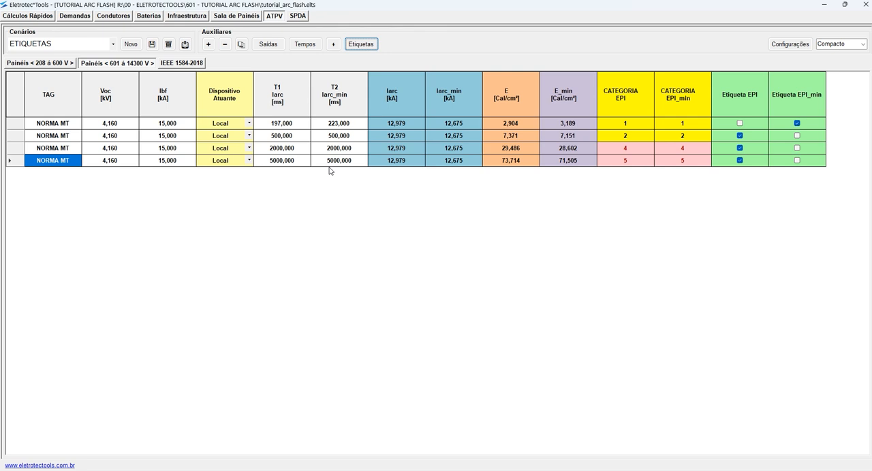
# - Show the 208 to 600 V panels, load the ORIGINAL C/ DJ scenario and duplicate its entries as outputs
pyautogui.click(57, 64)
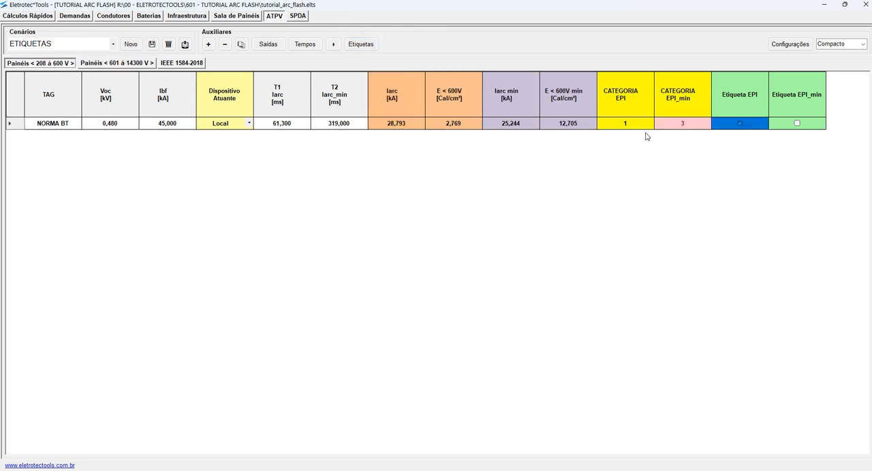
pyautogui.click(113, 45)
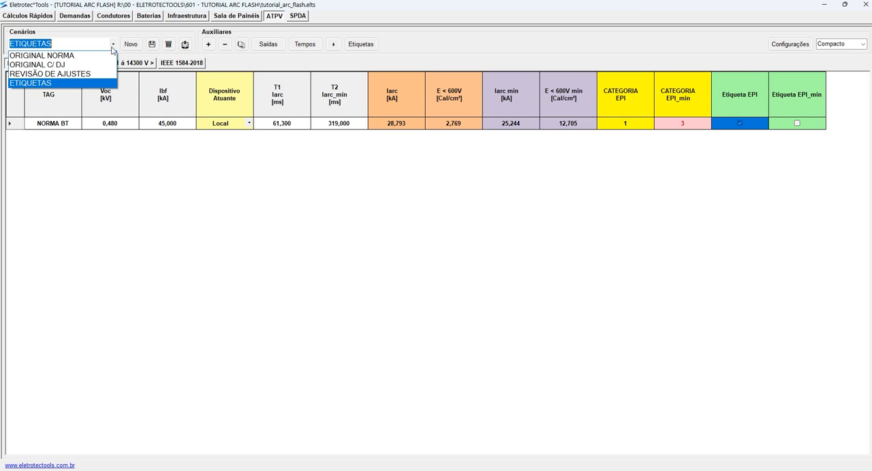
pyautogui.click(80, 66)
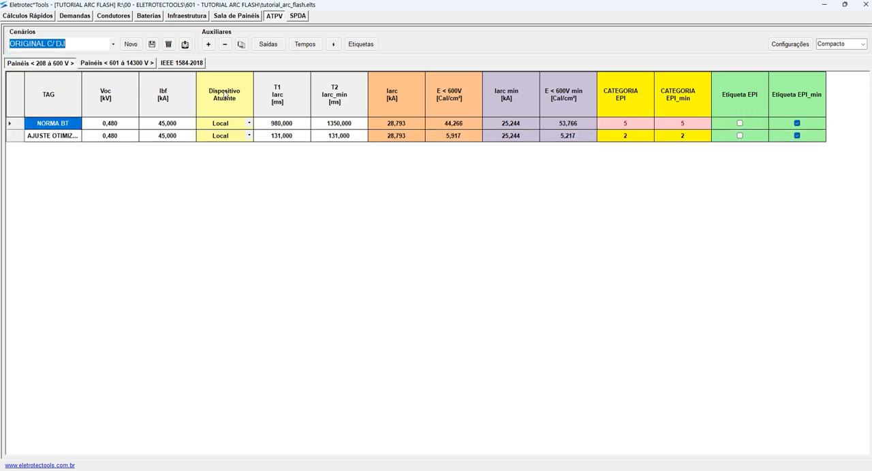
pyautogui.click(269, 44)
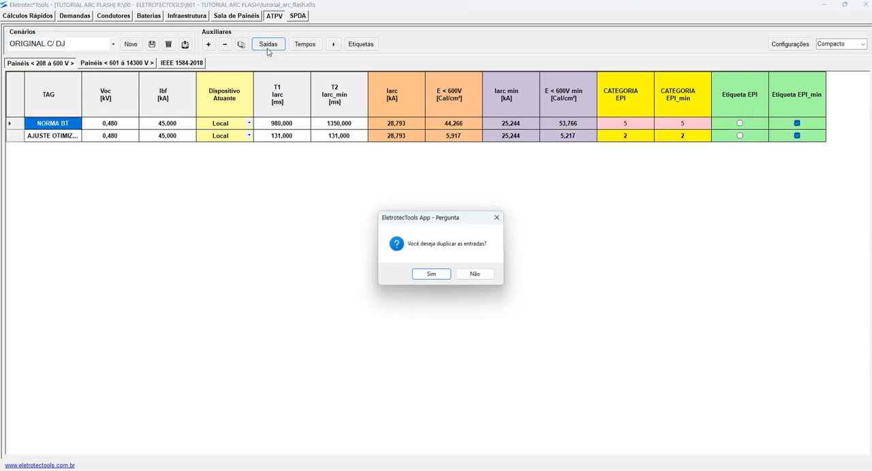
pyautogui.click(429, 275)
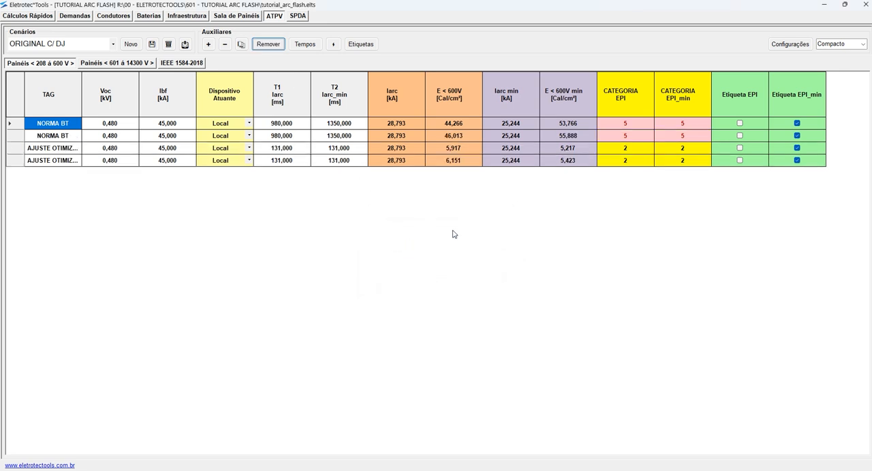
# - Switch to the Médio column view to examine the H dimension of the duplicated rows, and return to Compacto
pyautogui.click(859, 43)
pyautogui.click(838, 63)
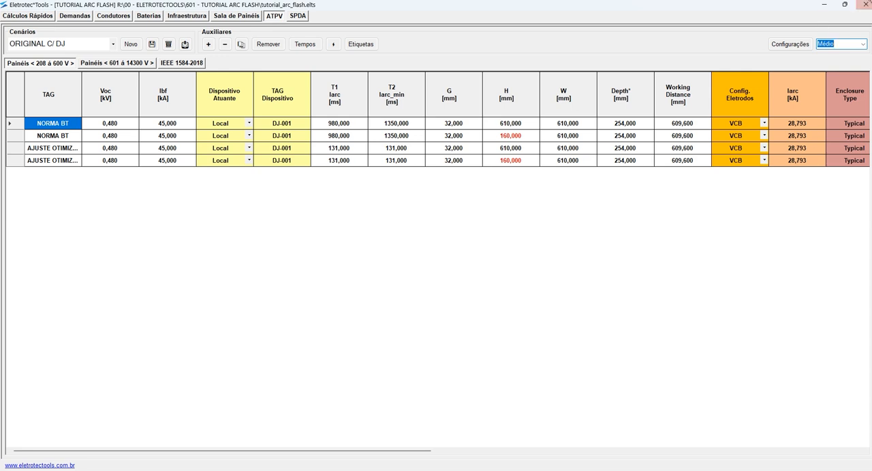
pyautogui.click(862, 44)
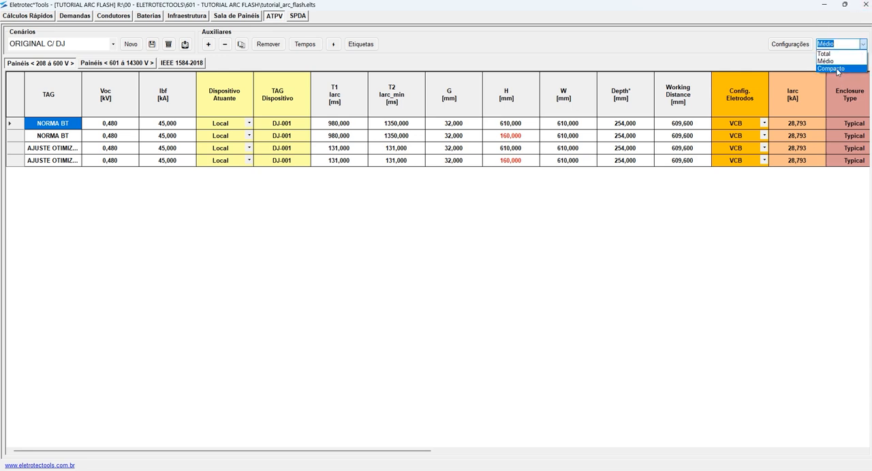
pyautogui.click(518, 141)
pyautogui.click(862, 43)
pyautogui.click(853, 68)
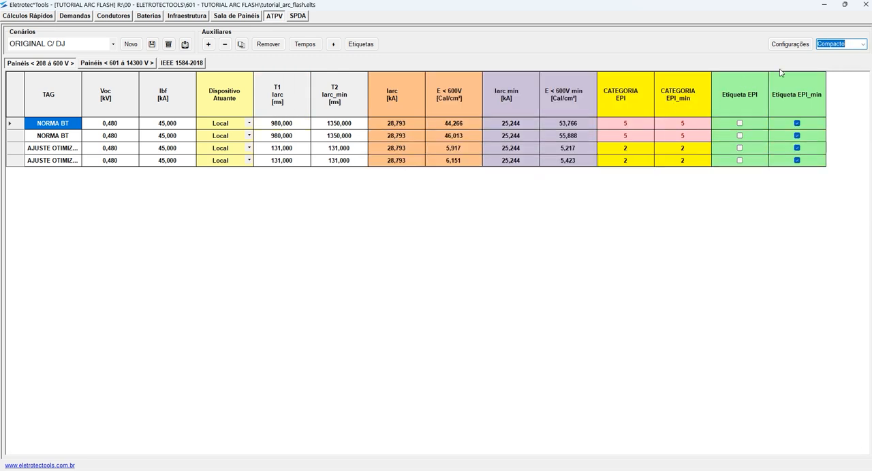
# - Show the Total column view and examine the second row's H dimension and its (E)Entradas (S)Saídas marker
pyautogui.click(863, 43)
pyautogui.click(843, 53)
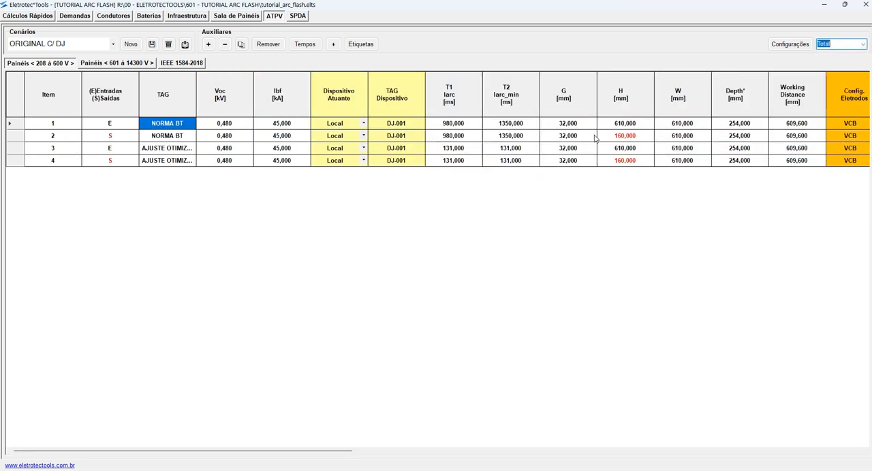
pyautogui.click(626, 137)
pyautogui.click(107, 137)
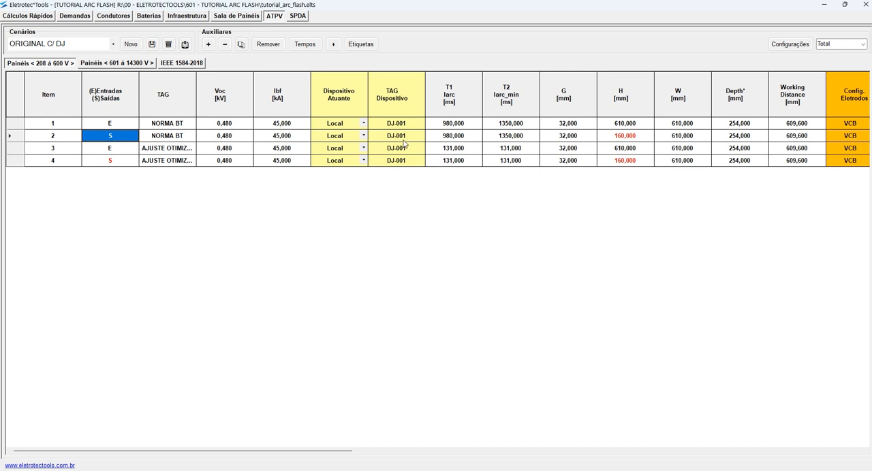
# - Set the H dimension of the second row, the NORMA BT output, to 320 mm
pyautogui.click(630, 139)
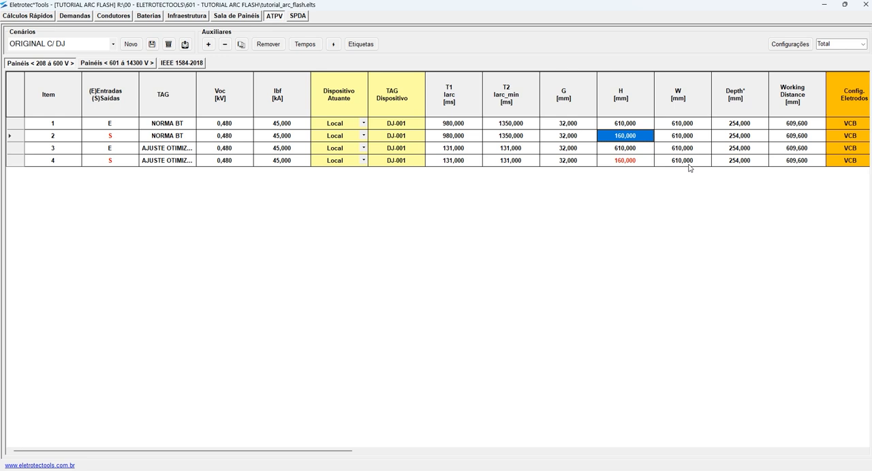
pyautogui.write('320')
pyautogui.press('Return')
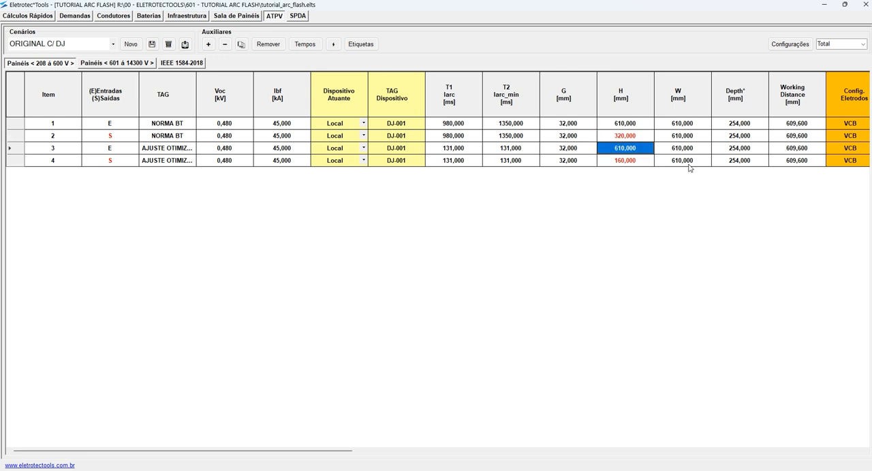
# - Examine the calculated results of the NORMA BT output row and remove the output rows from the ORIGINAL C/ DJ scenario
pyautogui.click(12, 135)
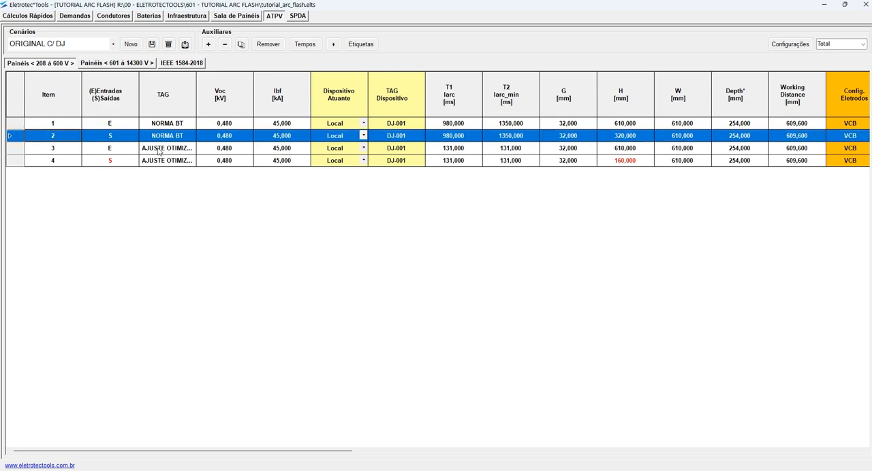
pyautogui.hscroll(5, 198, 151)
pyautogui.hscroll(5, 541, 170)
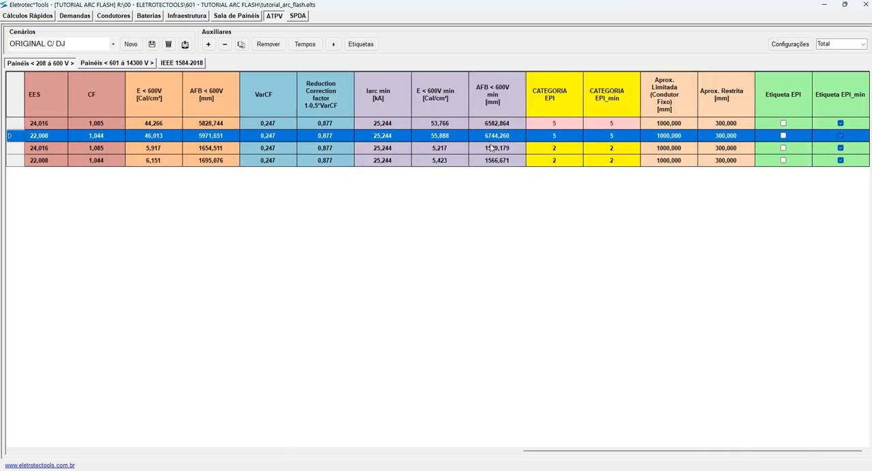
pyautogui.hscroll(-10, 477, 157)
pyautogui.hscroll(-2, 401, 149)
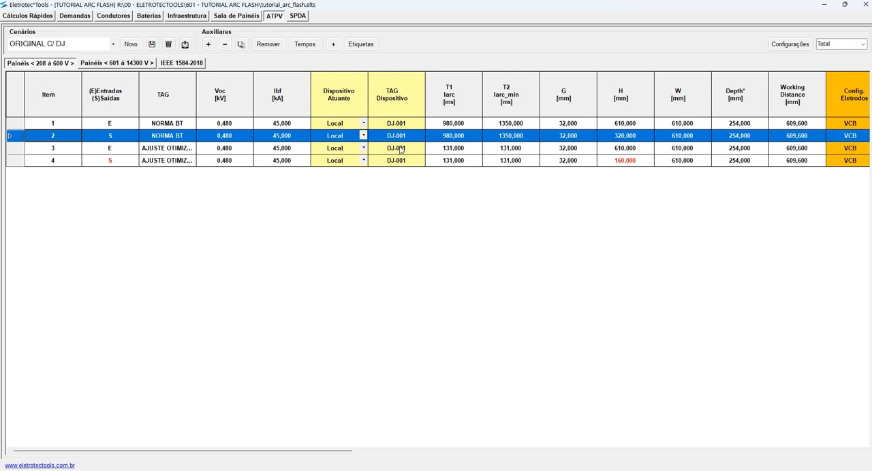
pyautogui.click(270, 46)
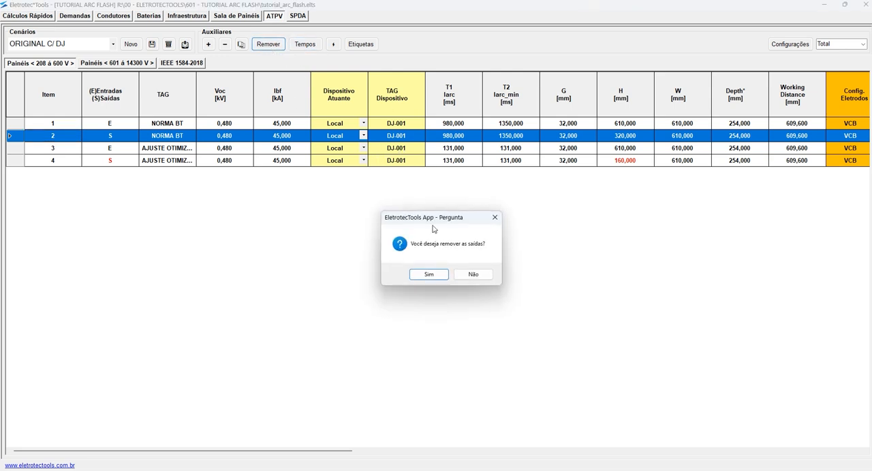
pyautogui.click(429, 275)
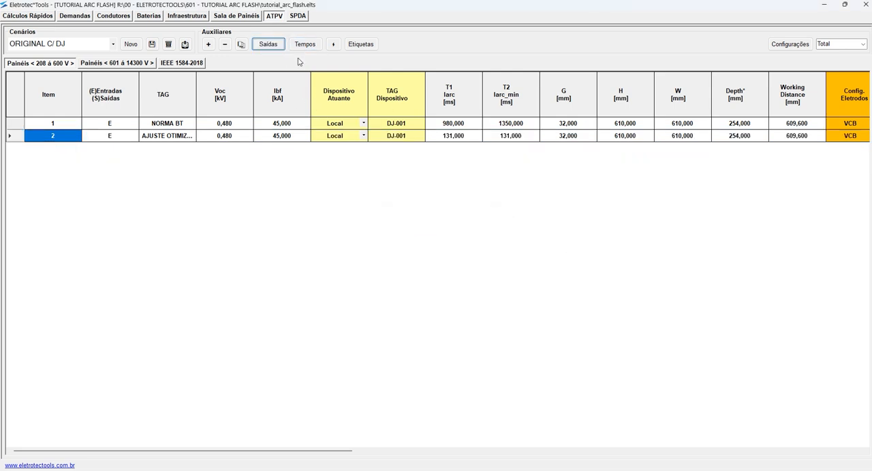
# - Load the REVISÃO DE AJUSTES scenario and restore the original times of the 208 to 600 V panel
pyautogui.click(113, 44)
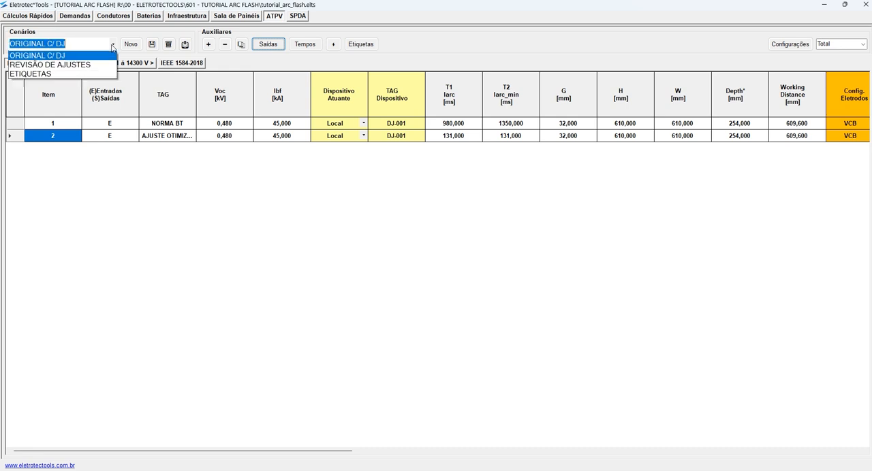
pyautogui.click(61, 72)
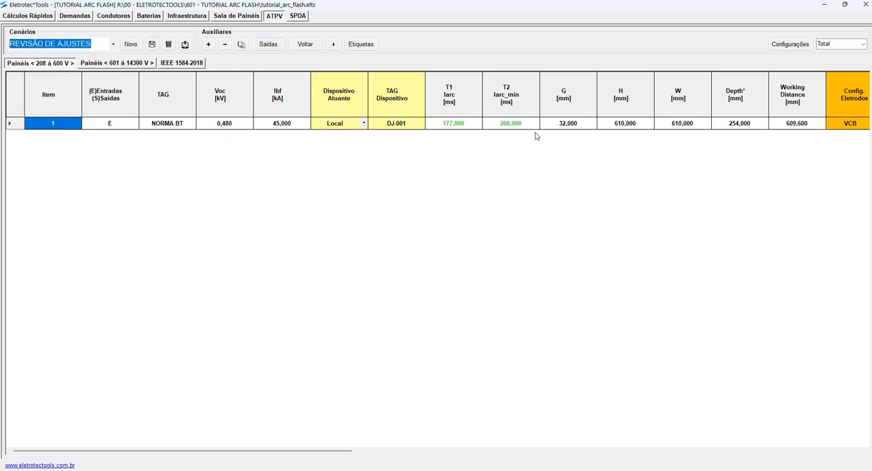
pyautogui.click(303, 46)
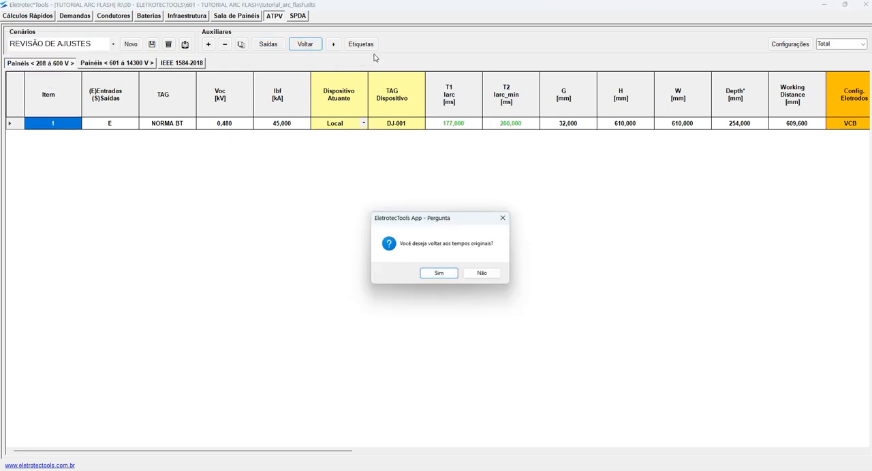
pyautogui.click(441, 274)
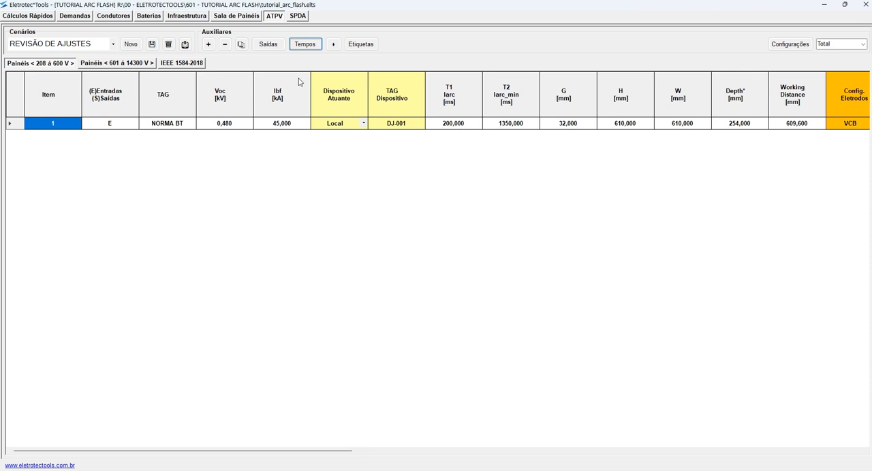
# - Show the 601 to 14300 V panels and restore NORMA MT's original T1 and T2 times
pyautogui.click(131, 63)
pyautogui.click(306, 45)
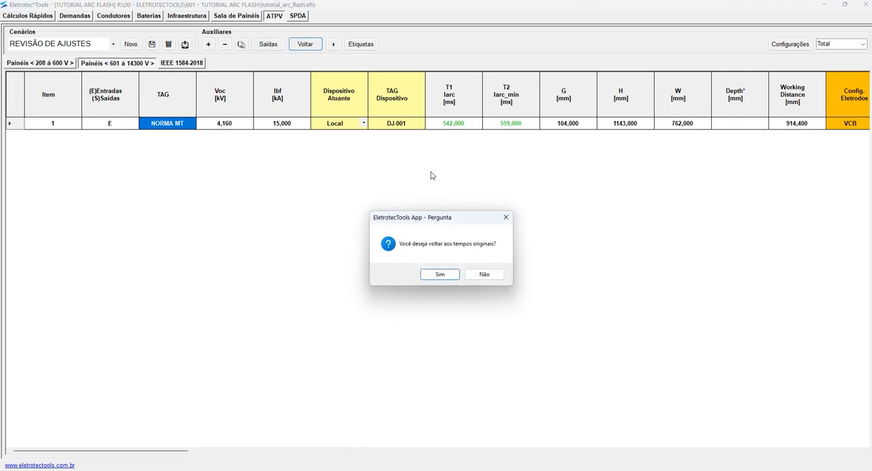
pyautogui.click(442, 274)
pyautogui.moveTo(468, 124); pyautogui.dragTo(521, 131)
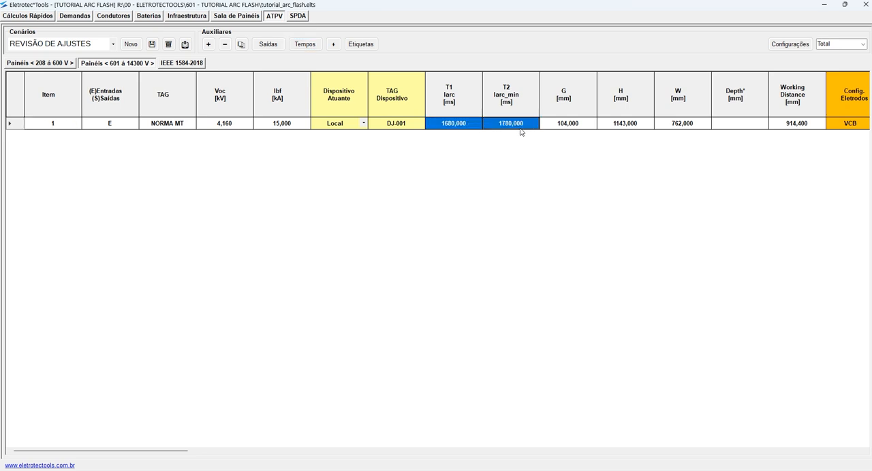
# - Apply the revised times to NORMA MT again and save the project
pyautogui.click(306, 45)
pyautogui.click(429, 276)
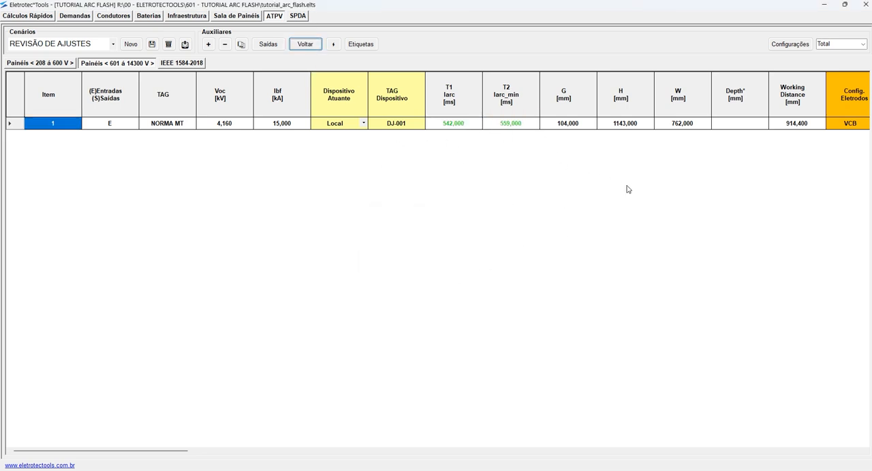
pyautogui.click(151, 44)
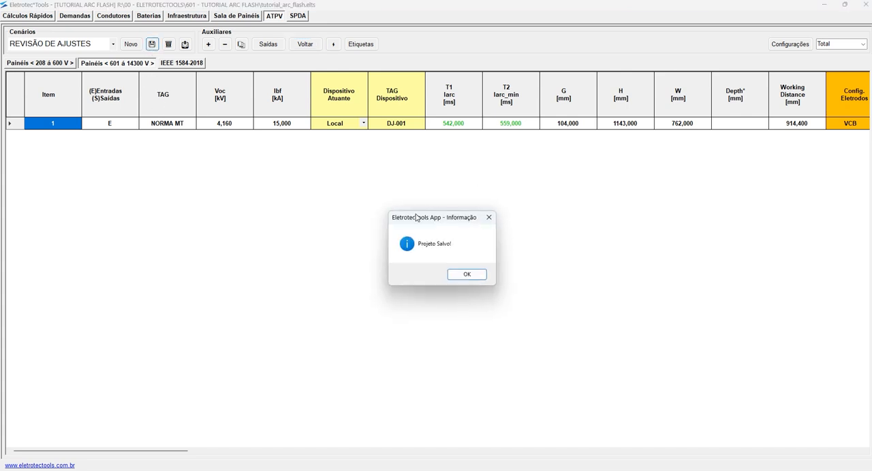
pyautogui.click(465, 275)
# - Look through the saved scenarios, load ETIQUETAS and delete it
pyautogui.click(113, 45)
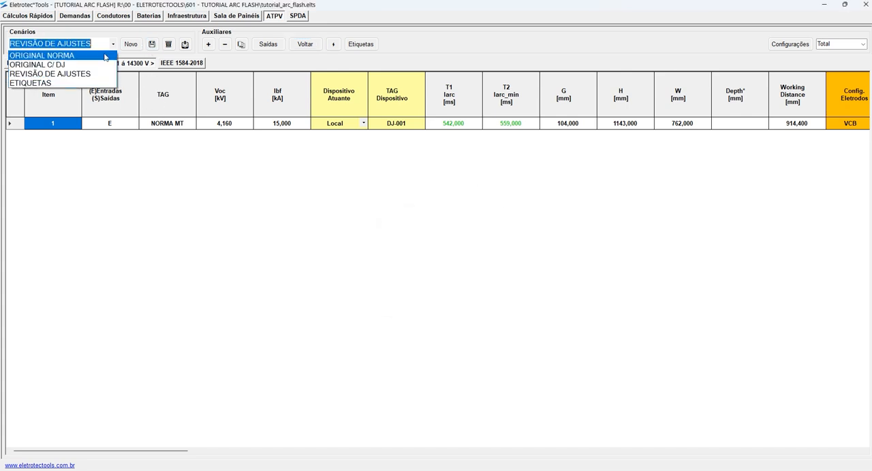
pyautogui.click(68, 65)
pyautogui.click(114, 44)
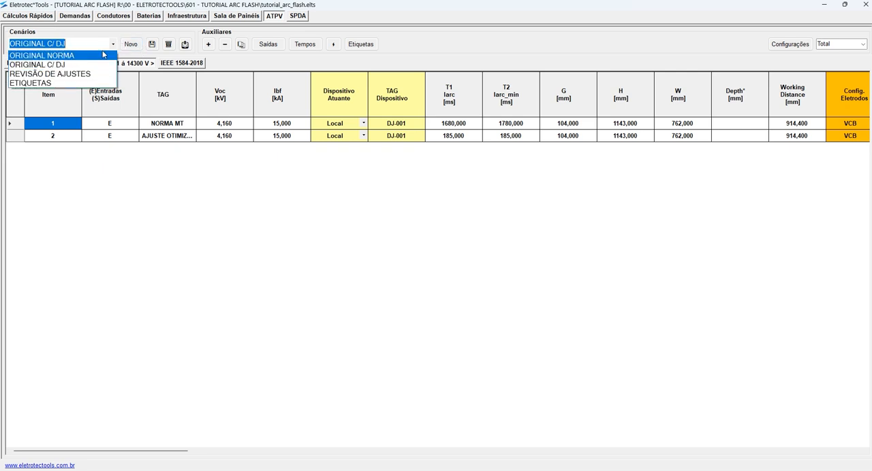
pyautogui.click(58, 83)
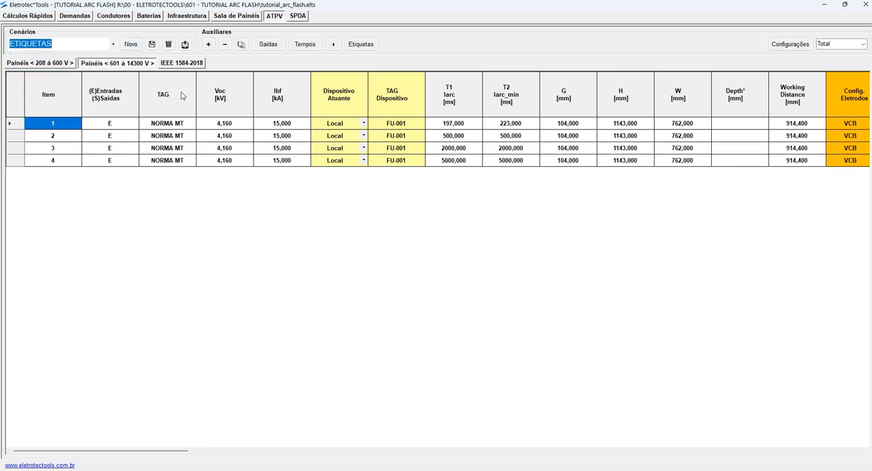
pyautogui.click(169, 45)
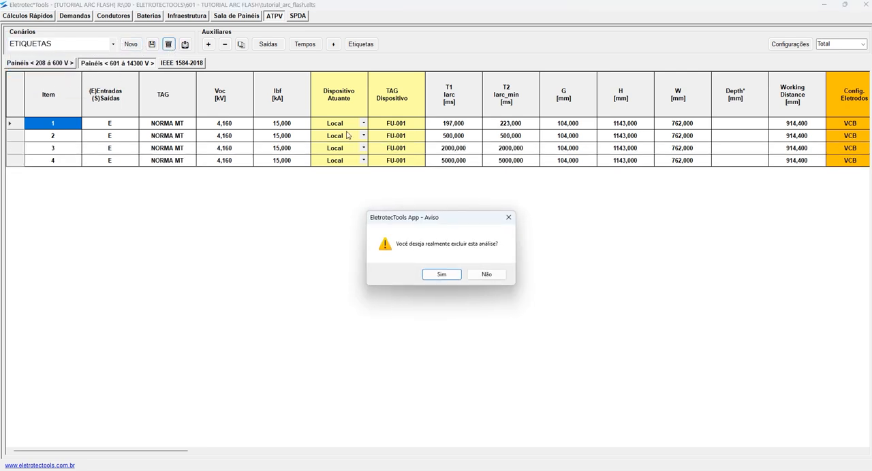
pyautogui.click(438, 273)
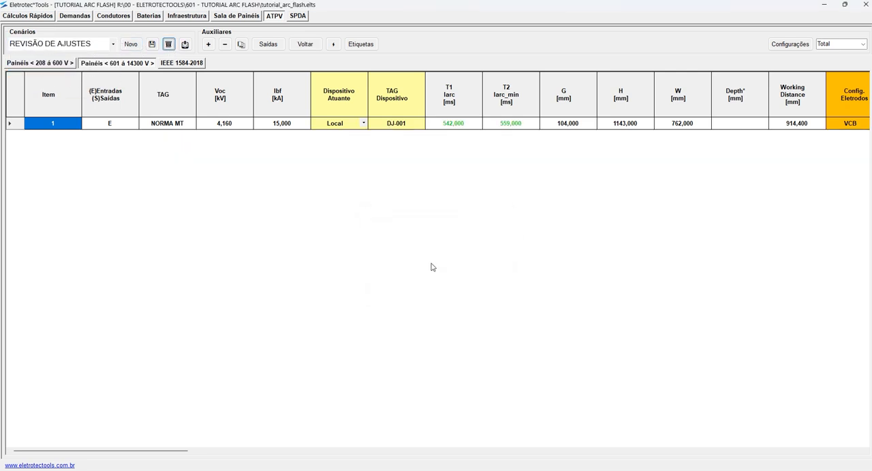
# - Create a new scenario from ORIGINAL C/ DJ, name it NOVO CENARIO and save the project
pyautogui.click(113, 44)
pyautogui.click(82, 64)
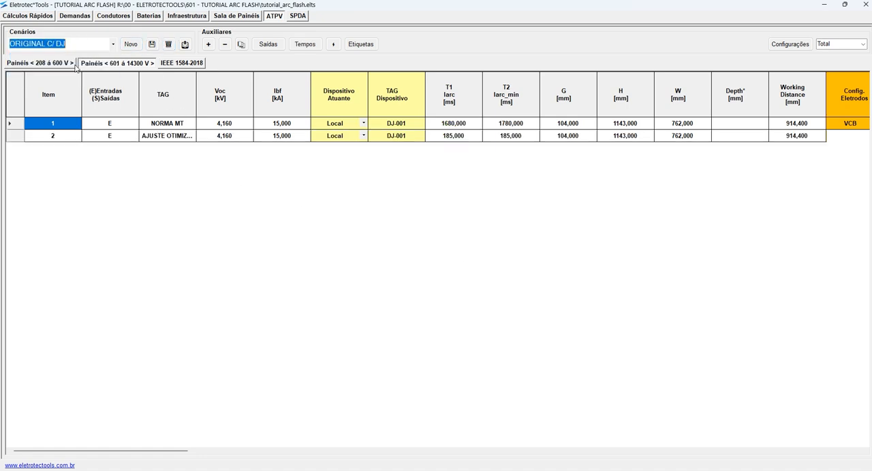
pyautogui.click(131, 44)
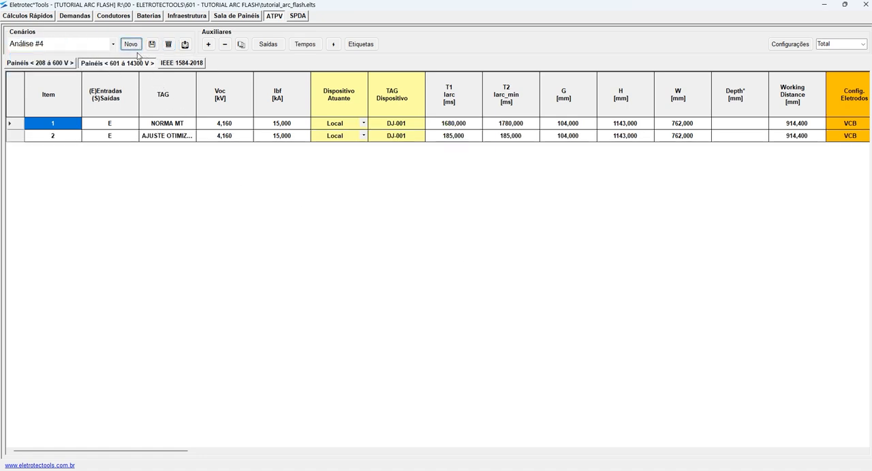
pyautogui.click(70, 46)
pyautogui.write('n')
pyautogui.press('BackSpace')
pyautogui.press('BackSpace')
pyautogui.press('BackSpace')
pyautogui.press('BackSpace')
pyautogui.write('ENARIO')
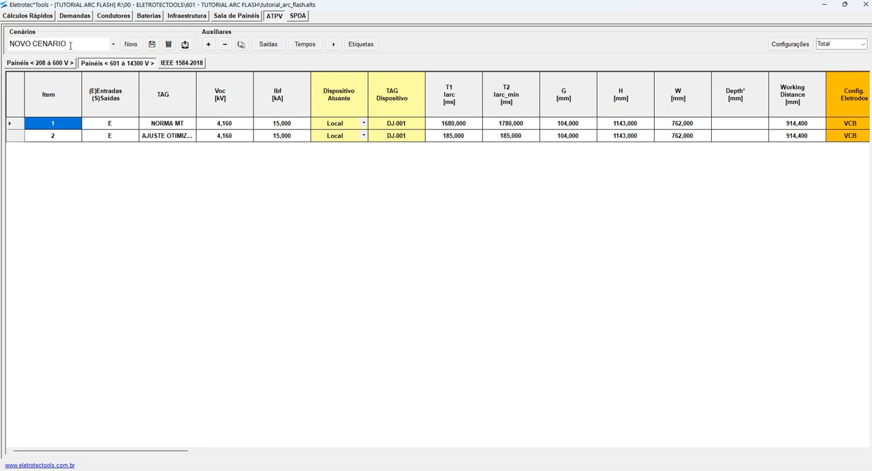
pyautogui.click(152, 44)
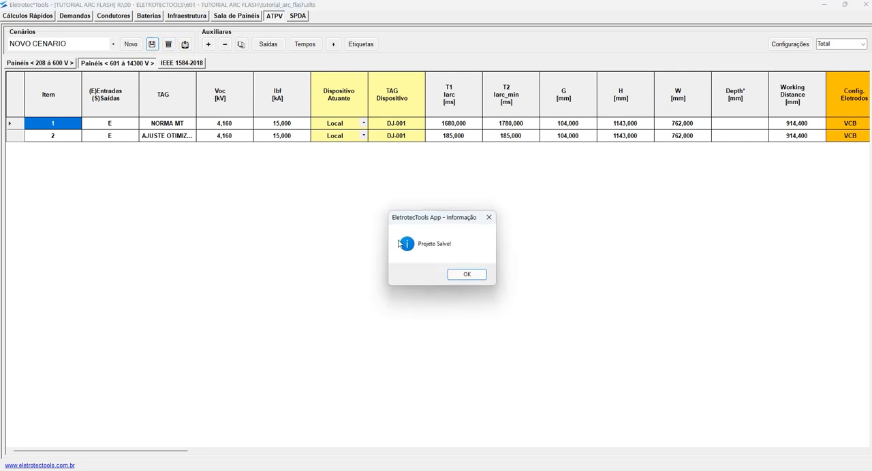
pyautogui.click(465, 275)
# - Load ORIGINAL C/ DJ, REVISÃO DE AJUSTES, NOVO CENARIO and ORIGINAL NORMA in turn to compare their 601 to 14300 V panels
pyautogui.click(113, 45)
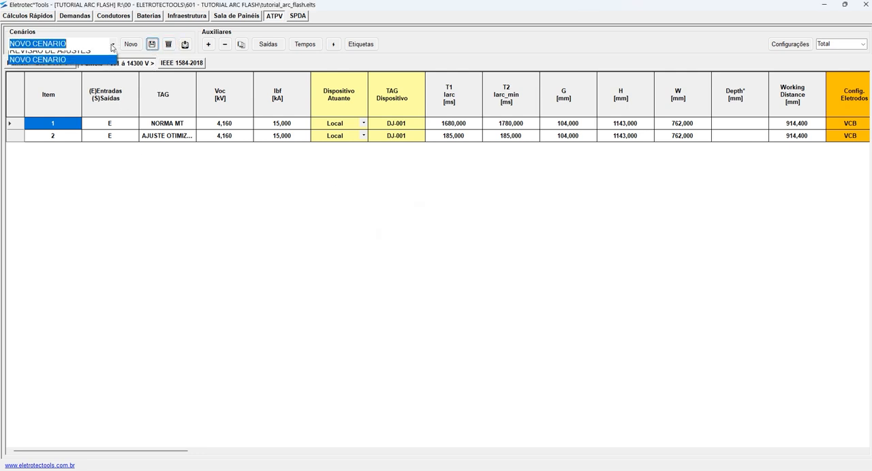
pyautogui.click(76, 67)
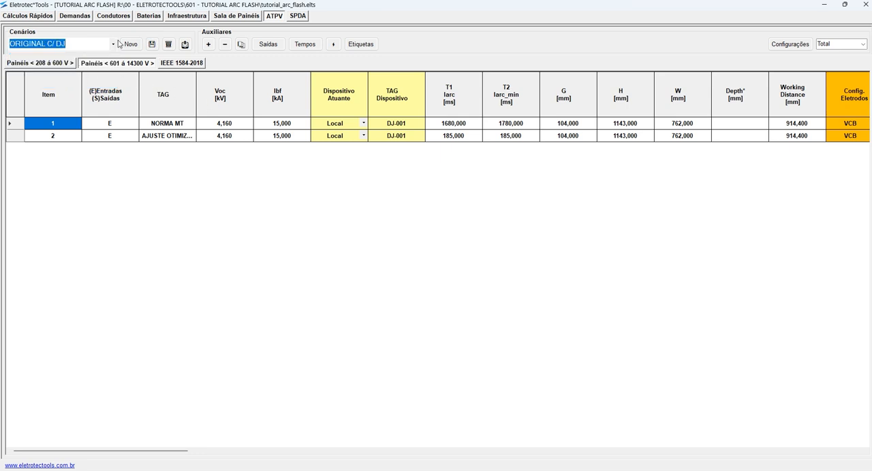
pyautogui.click(114, 44)
pyautogui.click(72, 73)
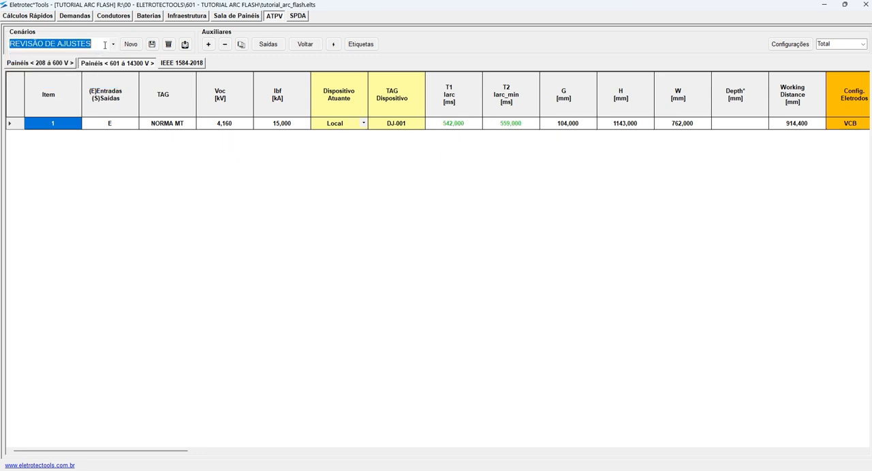
pyautogui.click(114, 45)
pyautogui.click(70, 84)
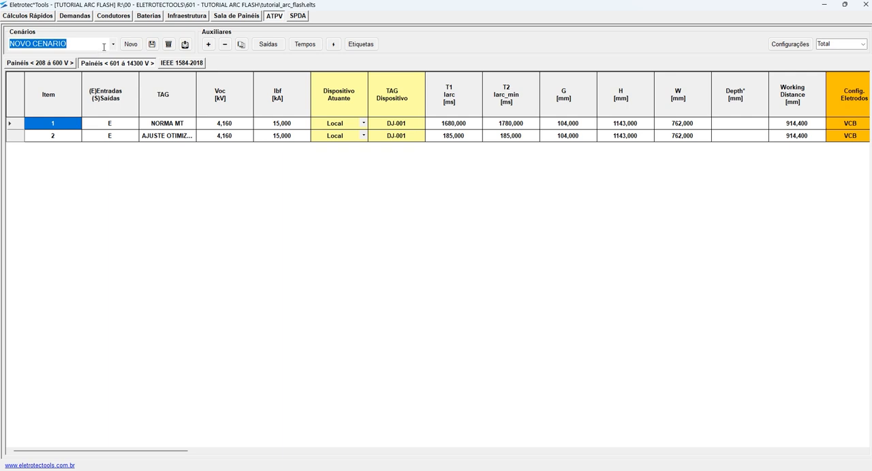
pyautogui.click(113, 45)
pyautogui.click(73, 60)
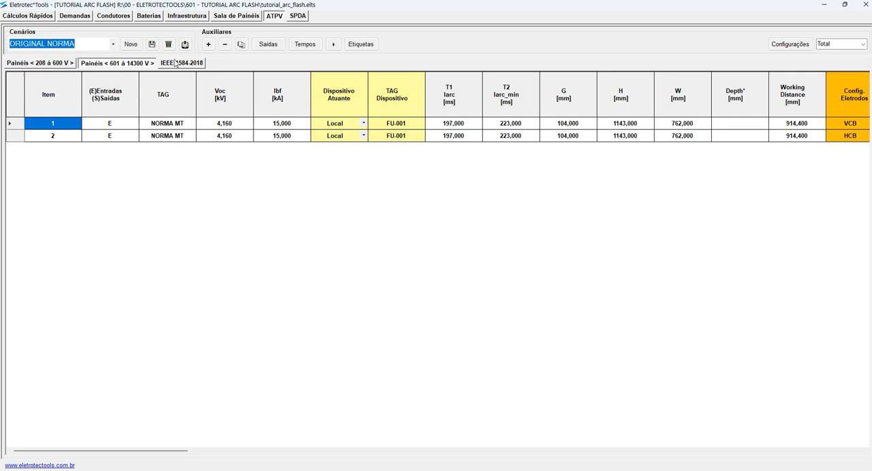
# - Show the 208 to 600 V panels, look at another scenario and return to ORIGINAL NORMA
pyautogui.click(68, 64)
pyautogui.click(113, 44)
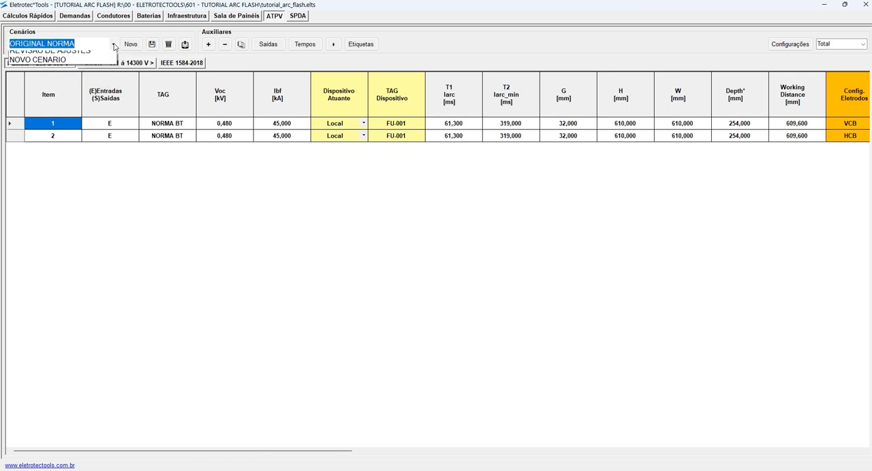
pyautogui.click(60, 84)
pyautogui.click(113, 44)
pyautogui.click(60, 60)
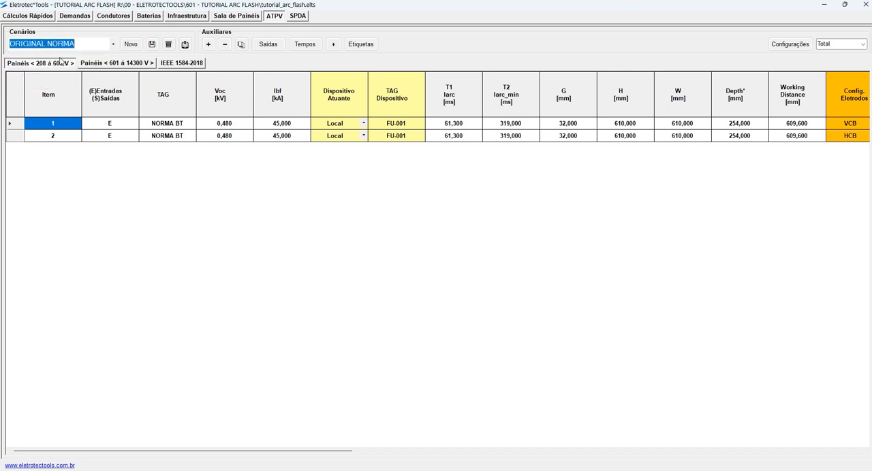
# - Insert five blank rows below the first NORMA MT entry in ORIGINAL NORMA's 601 to 14300 V panels and select the last one's Voc cell
pyautogui.click(126, 64)
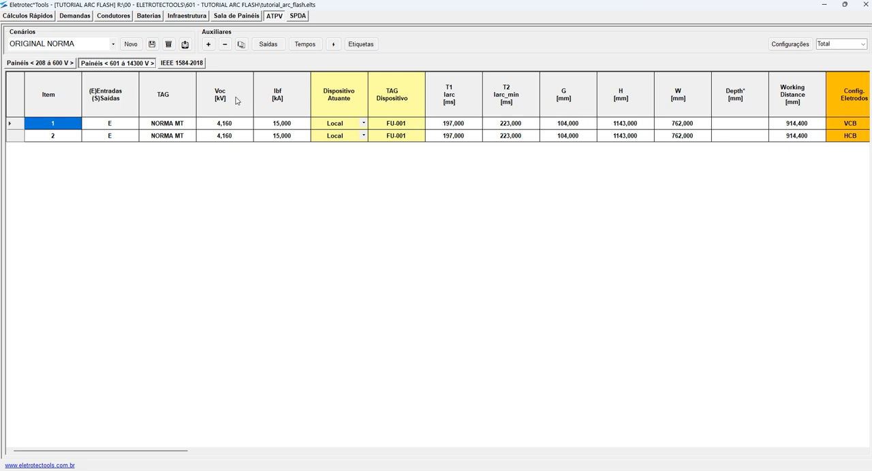
pyautogui.click(209, 44)
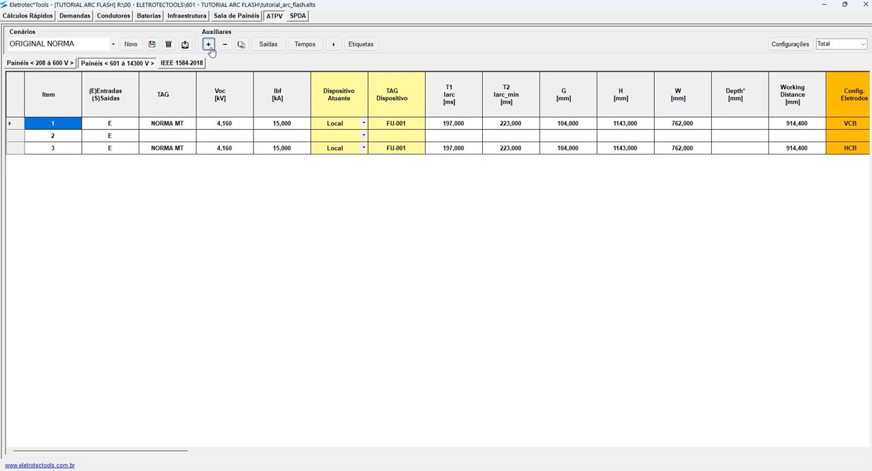
pyautogui.click(209, 44)
pyautogui.click(209, 45)
pyautogui.click(208, 44)
pyautogui.click(209, 45)
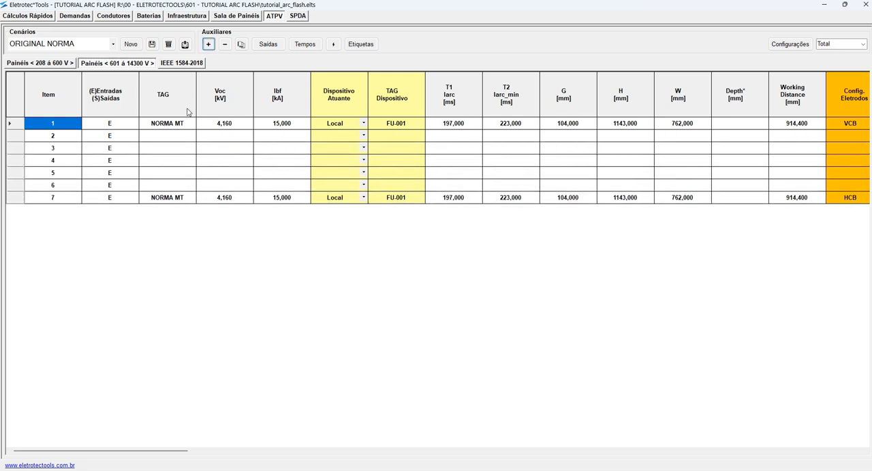
pyautogui.click(227, 124)
pyautogui.click(209, 139)
pyautogui.click(222, 185)
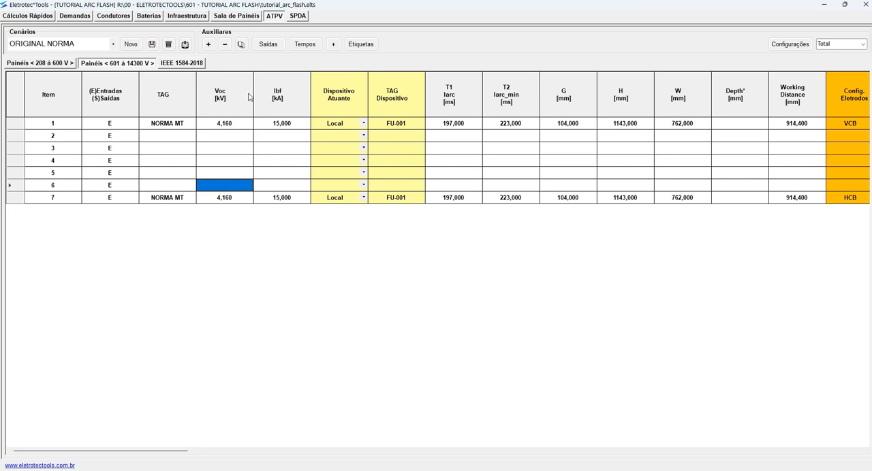
# - Delete the five blank rows and the HCB NORMA MT entry from ORIGINAL NORMA's 601 to 14300 V panels
pyautogui.click(225, 45)
pyautogui.click(225, 44)
pyautogui.click(225, 44)
pyautogui.click(224, 44)
pyautogui.click(225, 44)
pyautogui.click(225, 44)
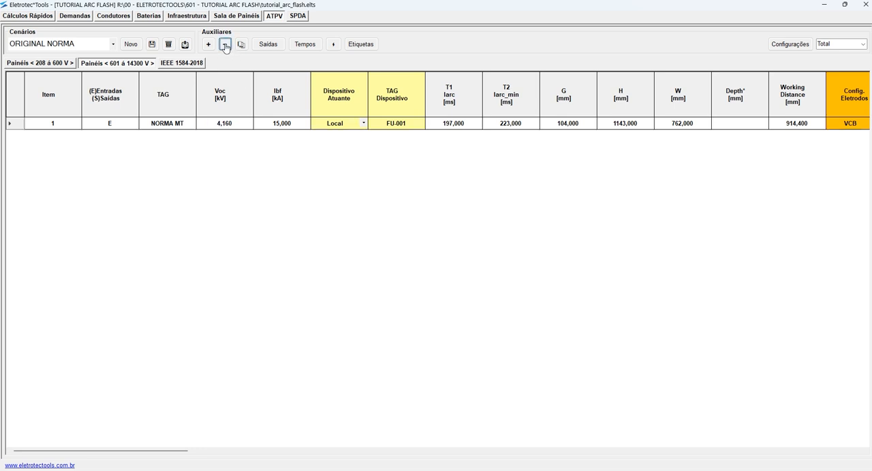
# - Duplicate the remaining NORMA MT row twice
pyautogui.click(226, 124)
pyautogui.click(242, 45)
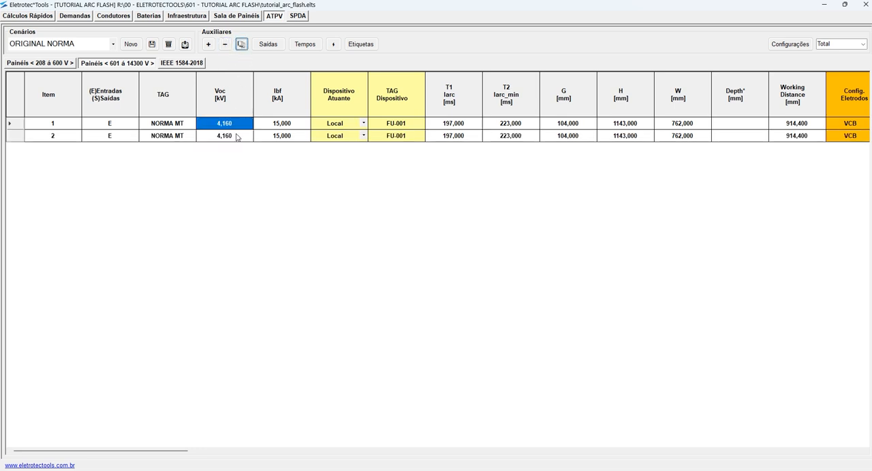
pyautogui.click(241, 45)
# - Generate output rows for the three NORMA MT entries and check the first output's type and H value
pyautogui.click(269, 44)
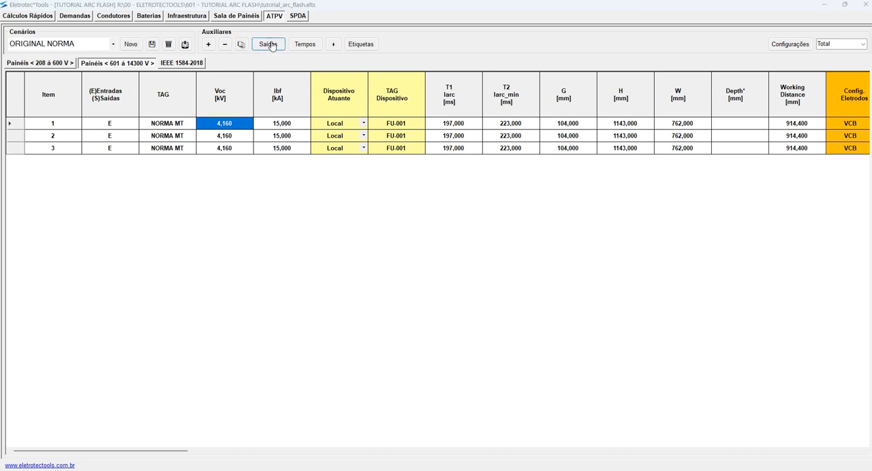
pyautogui.click(432, 274)
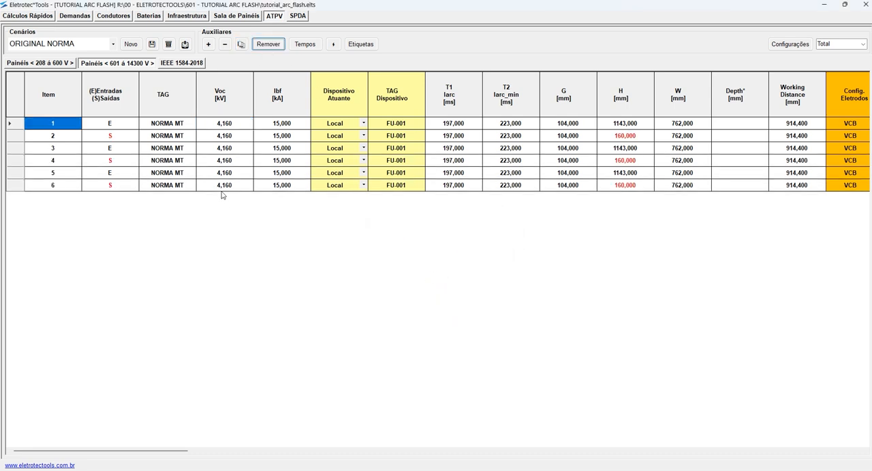
pyautogui.click(123, 138)
pyautogui.click(622, 137)
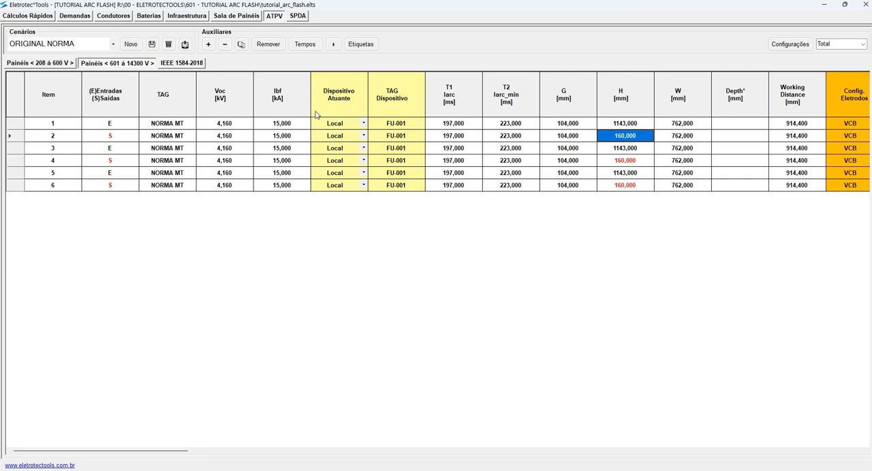
# - Remove the output rows and generate them from the entries once more
pyautogui.click(268, 44)
pyautogui.click(435, 276)
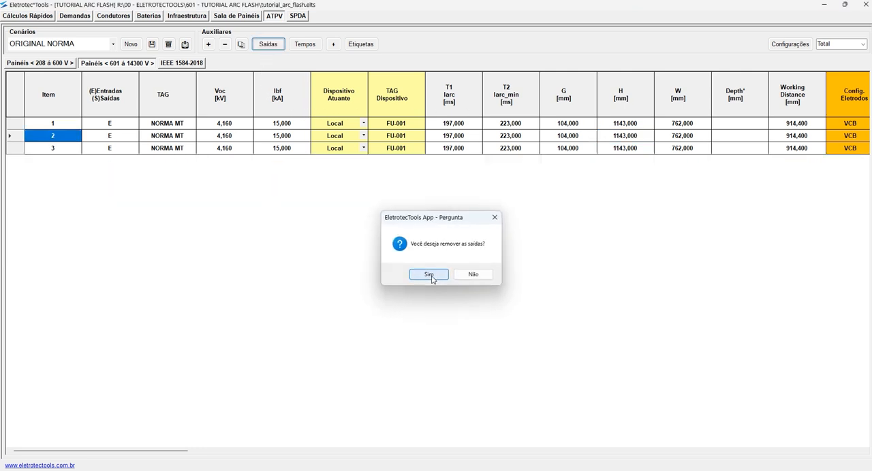
pyautogui.click(270, 45)
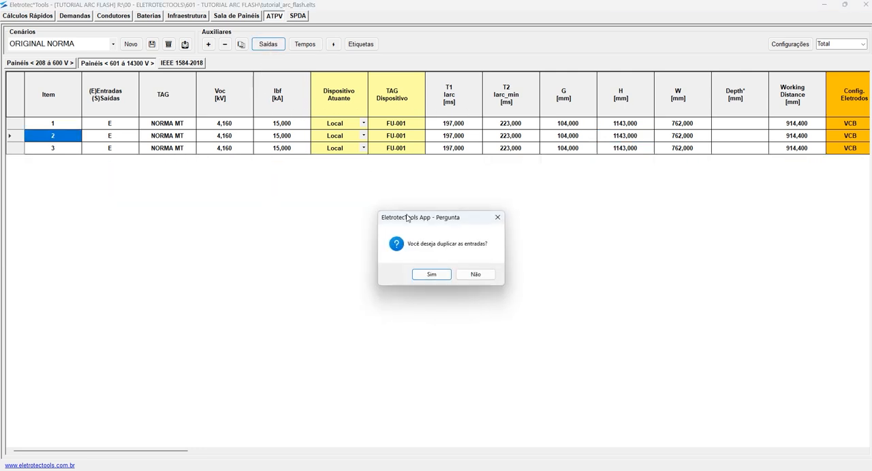
pyautogui.click(434, 275)
# - Switch the panel table to the Compacto view and remove the output rows
pyautogui.click(863, 44)
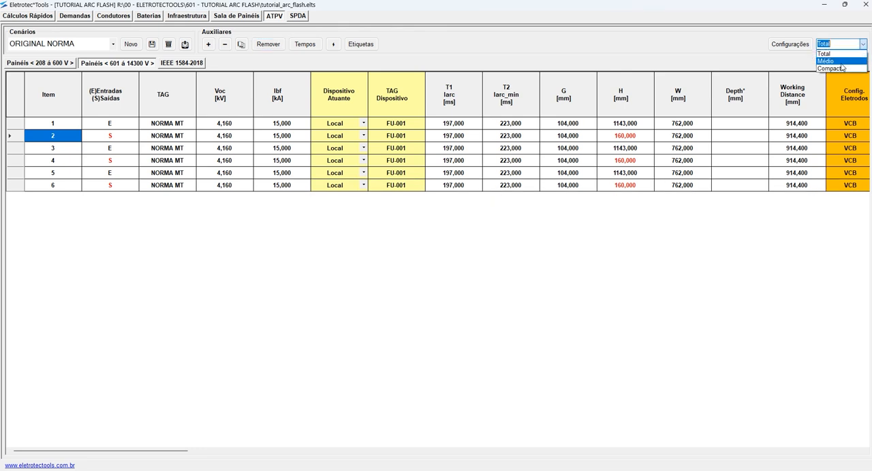
pyautogui.click(835, 61)
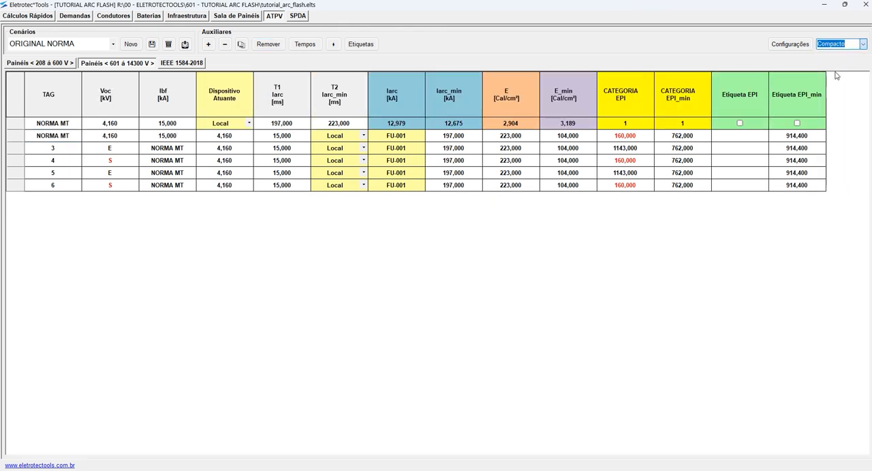
pyautogui.click(268, 44)
pyautogui.click(434, 276)
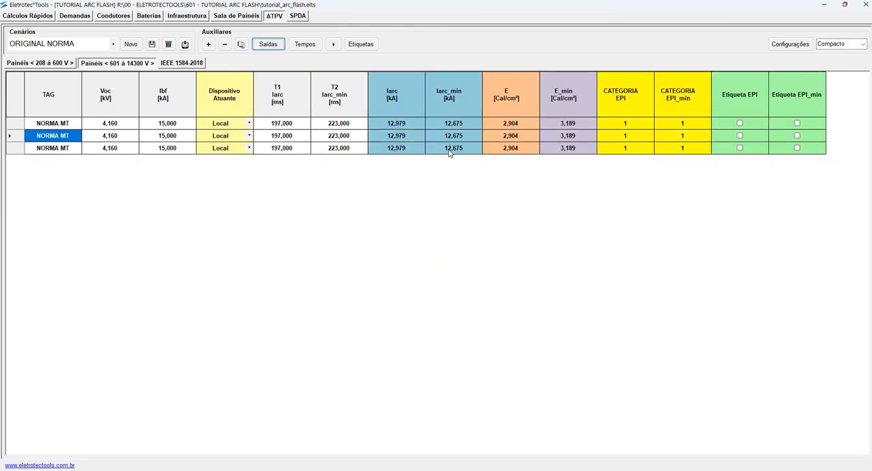
# - Generate the output rows from the entries in the Compacto view, compare their incident energy E values and remove them again
pyautogui.click(68, 128)
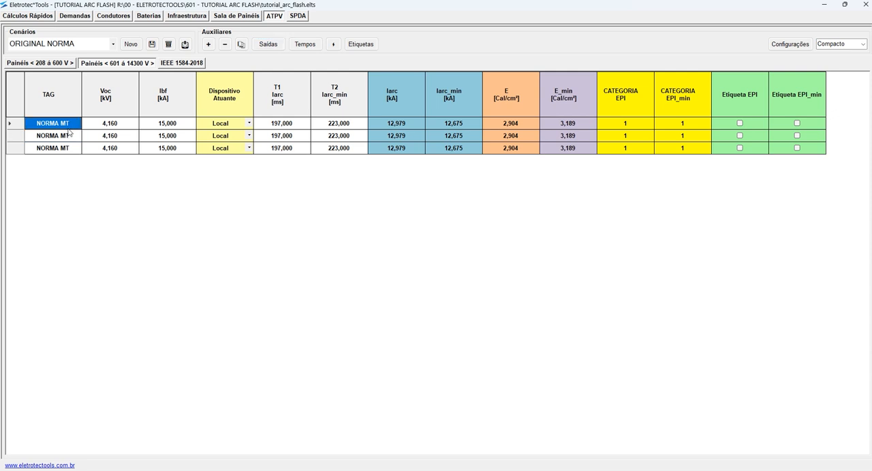
pyautogui.click(268, 44)
pyautogui.click(433, 276)
pyautogui.click(513, 139)
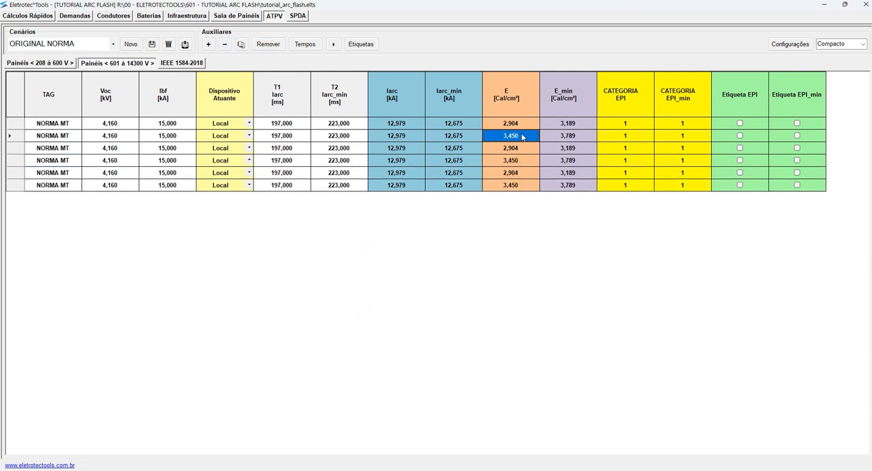
pyautogui.click(515, 164)
pyautogui.click(512, 139)
pyautogui.click(20, 139)
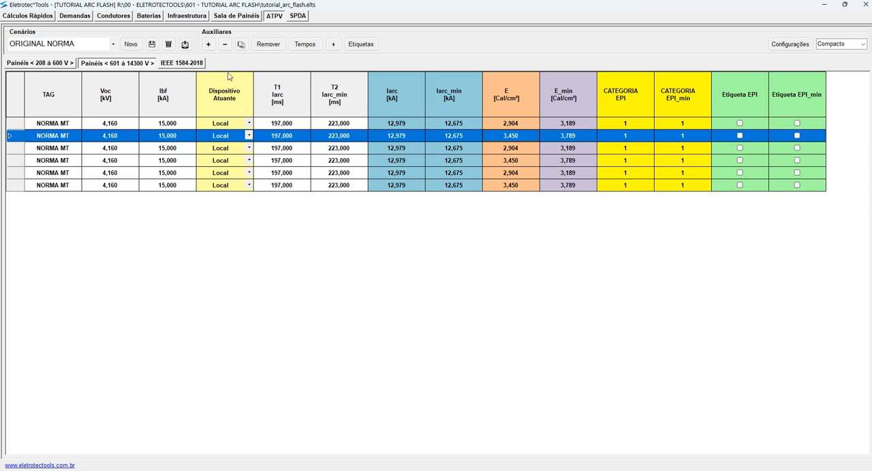
pyautogui.click(268, 44)
pyautogui.click(425, 276)
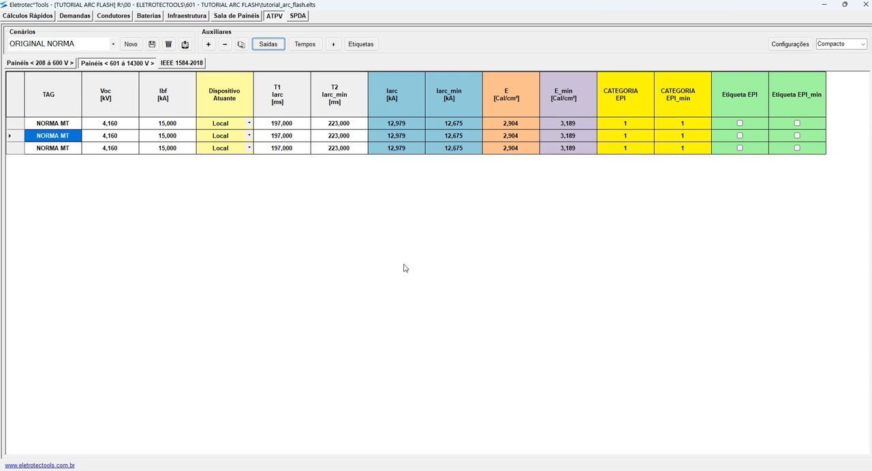
# - Apply the time reduction, check the T1 and T2 values of the first two rows and restore the original times
pyautogui.click(305, 44)
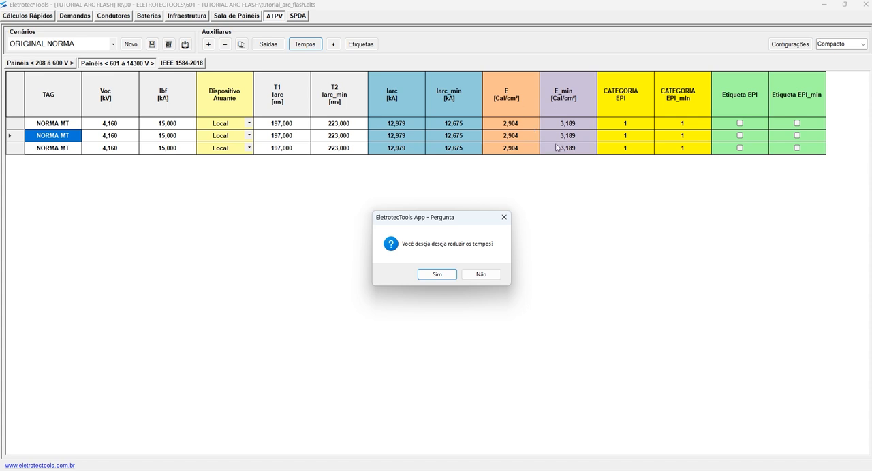
pyautogui.click(435, 275)
pyautogui.moveTo(289, 125); pyautogui.dragTo(346, 142)
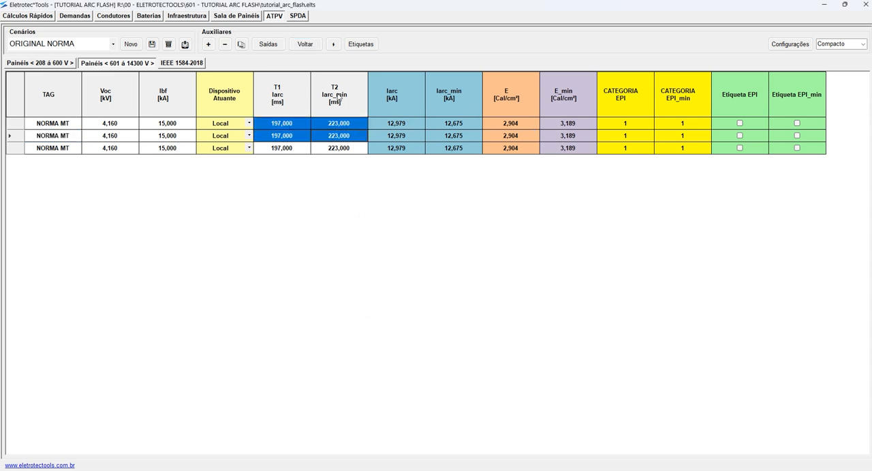
pyautogui.click(306, 45)
pyautogui.click(440, 276)
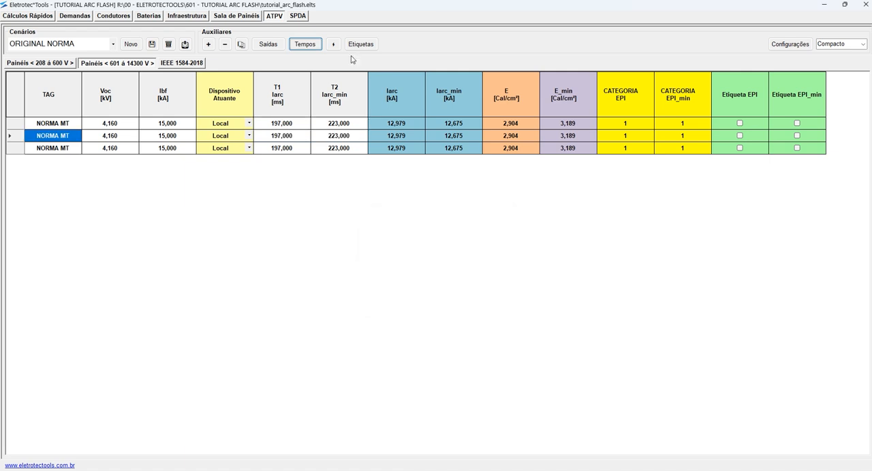
# - Mark the Etiqueta EPI_min labels automatically and enable Etiqueta EPI for all three NORMA MT rows
pyautogui.click(333, 45)
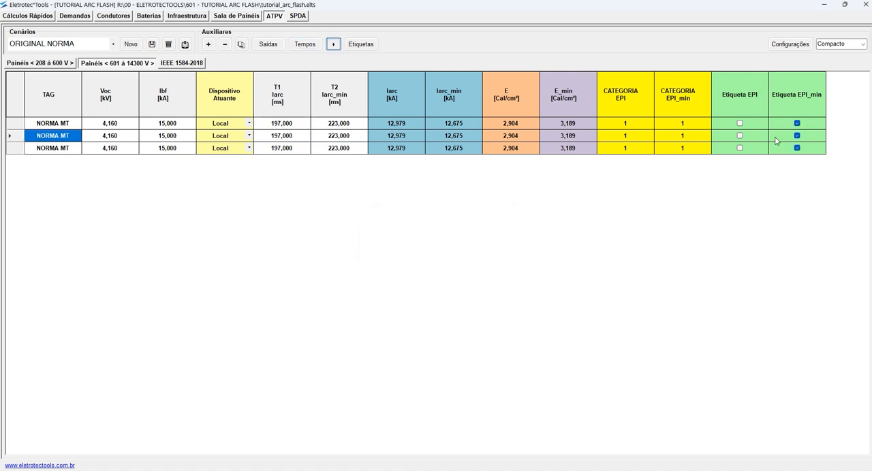
pyautogui.click(740, 124)
pyautogui.click(740, 135)
pyautogui.click(740, 148)
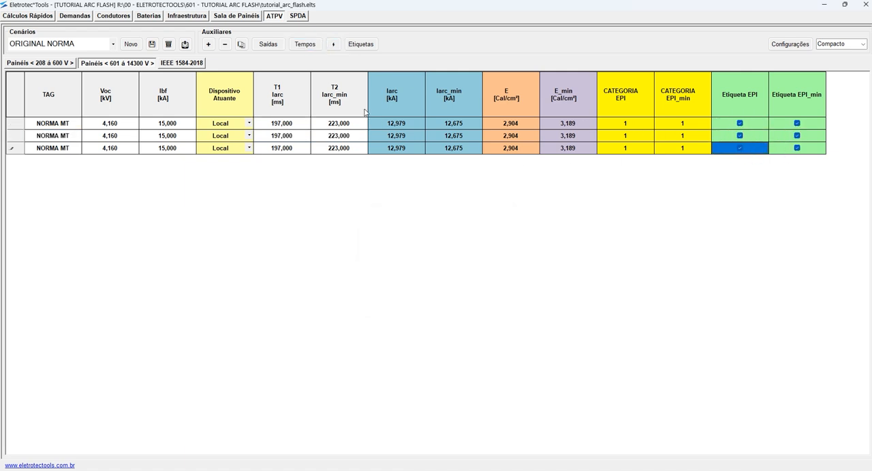
# - Start generating the labels and create a destination folder named TODAS inside 601 - TUTORIAL ARC FLASH
pyautogui.click(361, 44)
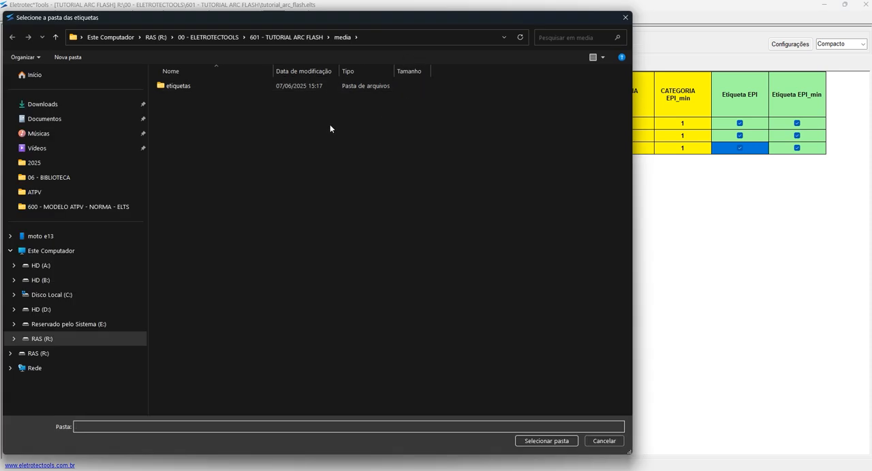
pyautogui.click(286, 37)
pyautogui.rightClick(208, 183)
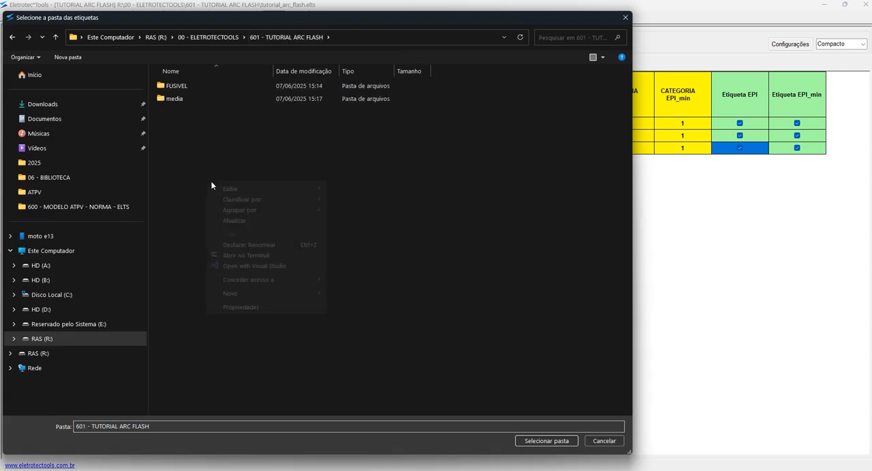
pyautogui.moveTo(247, 293)
pyautogui.click(383, 295)
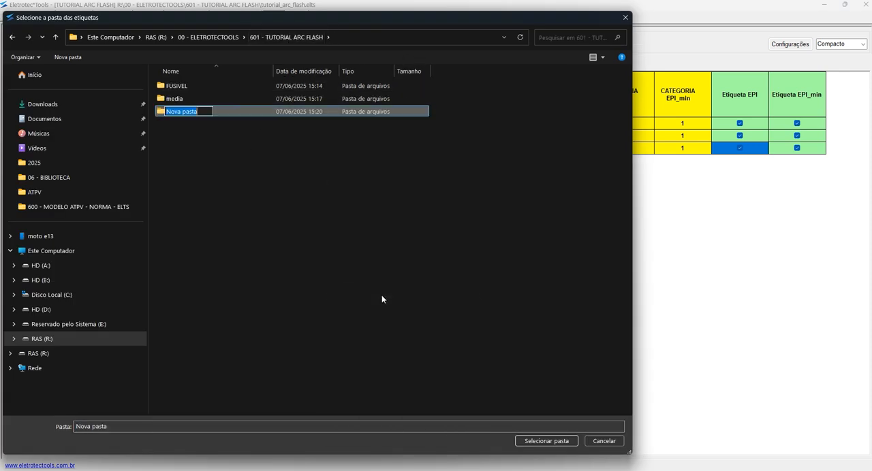
pyautogui.write('TODOA')
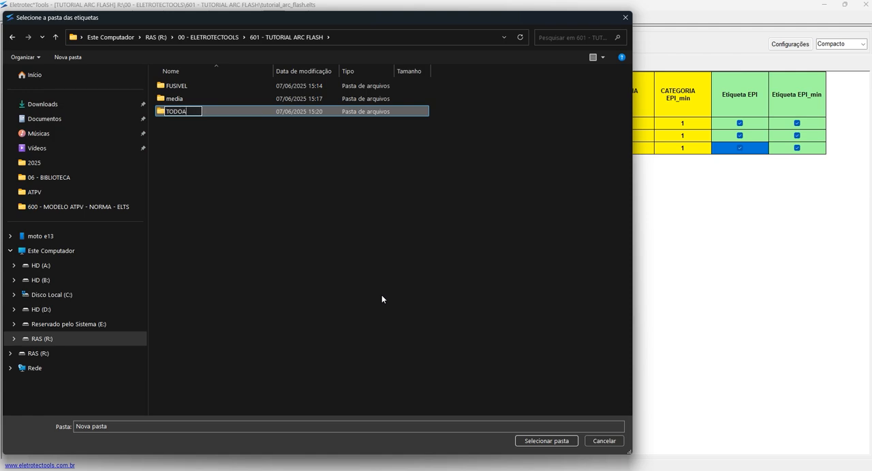
pyautogui.press('BackSpace')
pyautogui.press('BackSpace')
pyautogui.write('AS')
pyautogui.press('Return')
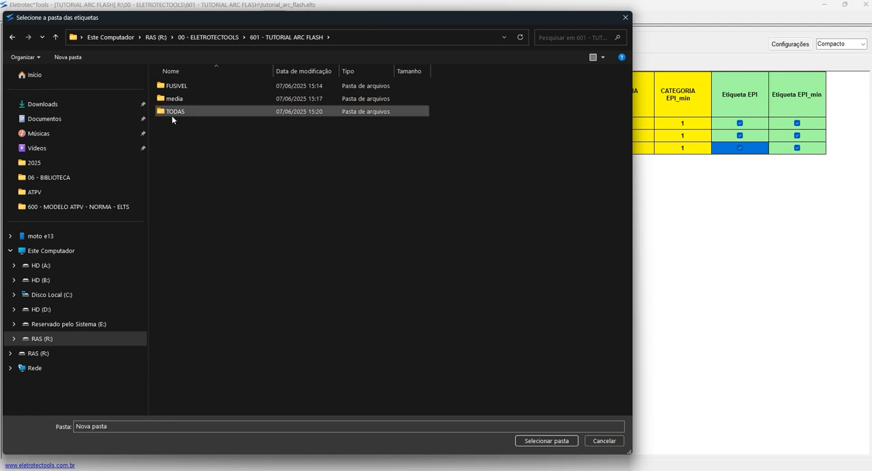
# - Generate the labels into the TODAS folder, then close the folder window and answer No to the prompt
pyautogui.doubleClick(169, 113)
pyautogui.click(549, 442)
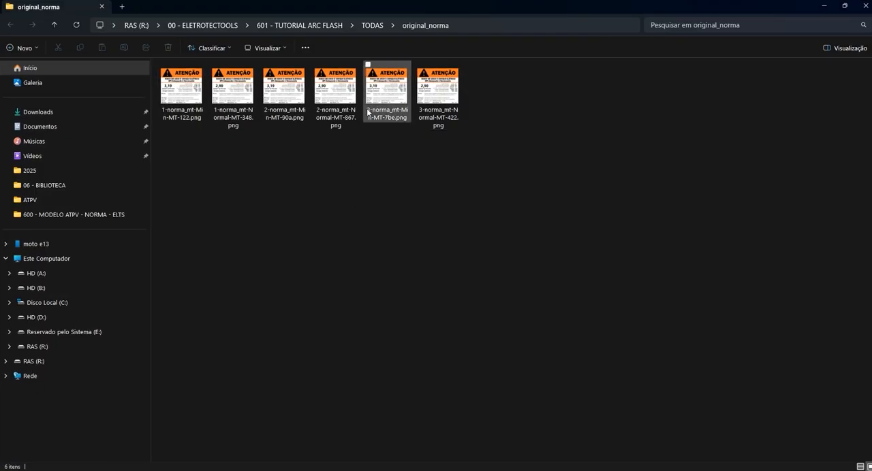
pyautogui.click(862, 6)
pyautogui.click(470, 276)
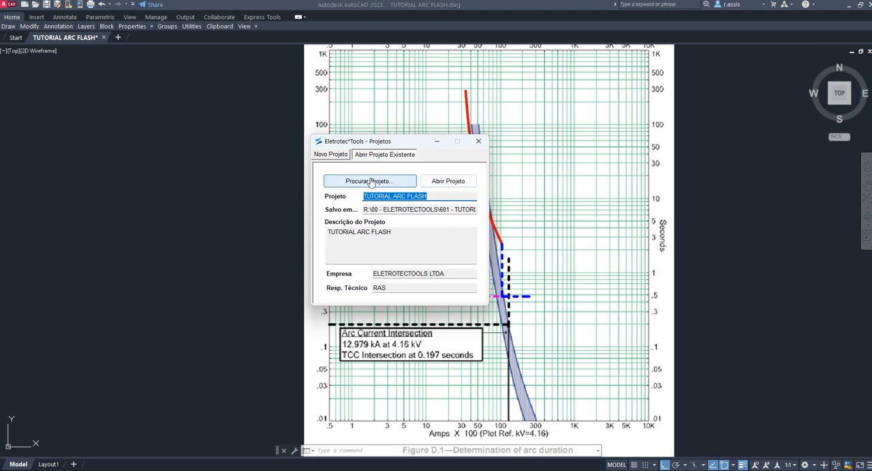
# - Browse for an existing project and choose tutorial_arc_flash.elts in the 601 - TUTORIAL ARC FLASH folder
pyautogui.click(332, 155)
pyautogui.click(389, 155)
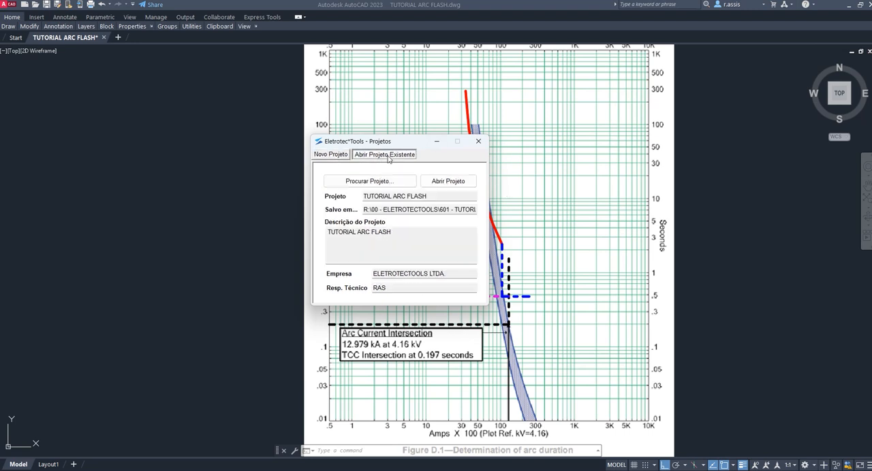
pyautogui.click(353, 180)
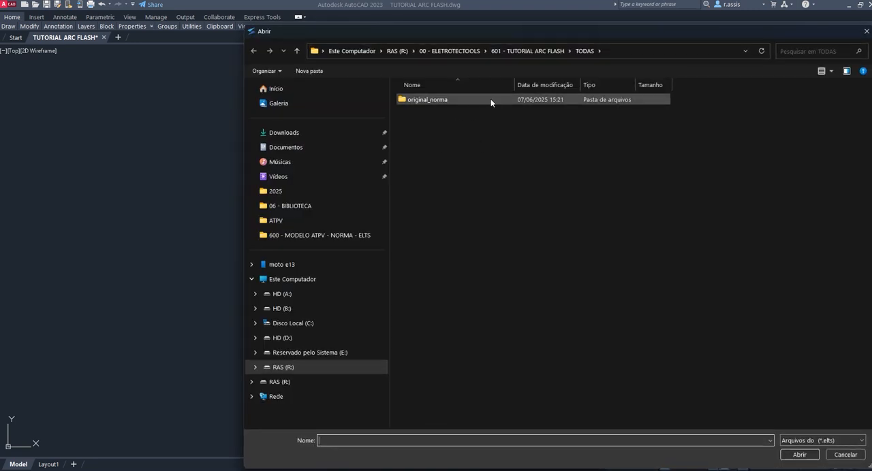
pyautogui.click(518, 50)
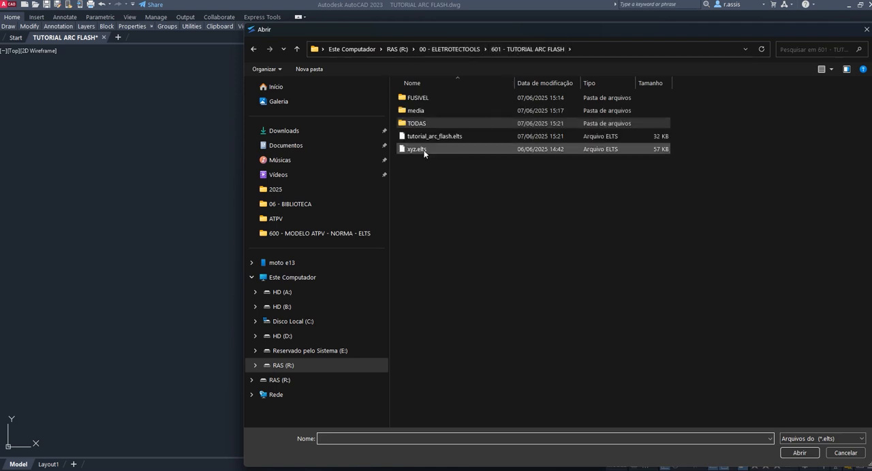
pyautogui.click(506, 150)
pyautogui.click(507, 137)
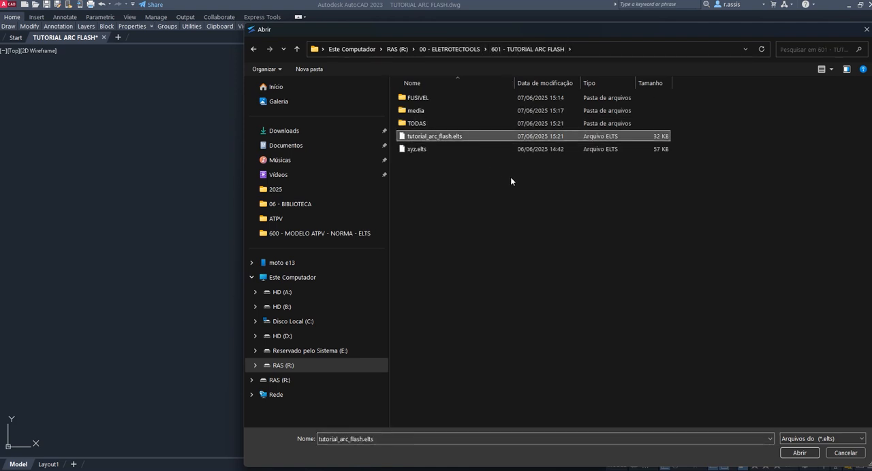
pyautogui.click(421, 152)
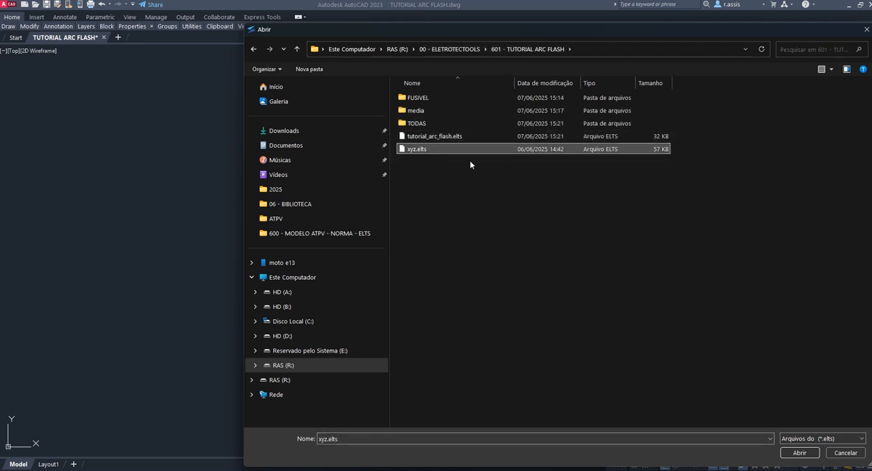
pyautogui.click(468, 136)
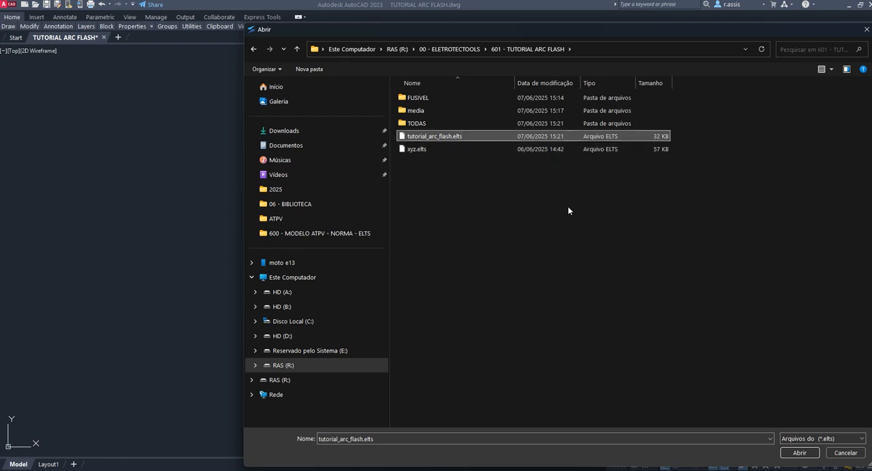
pyautogui.click(811, 454)
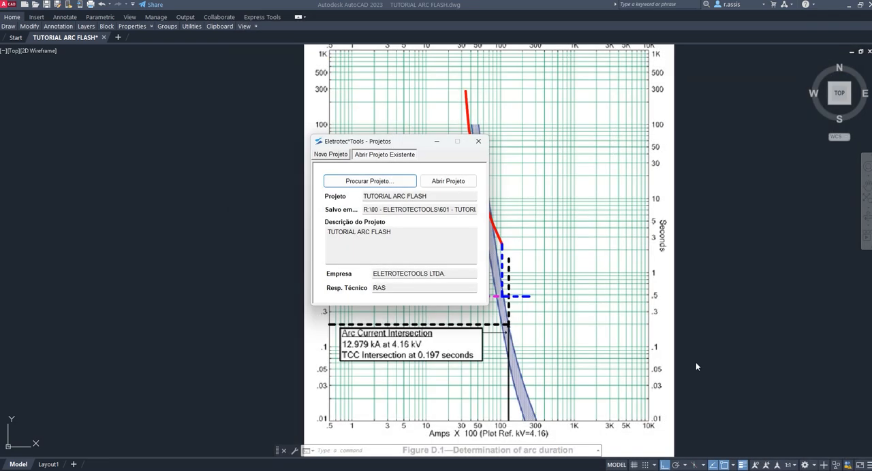
# - Open the chosen project, show its ATPV module and maximize the window
pyautogui.click(448, 181)
pyautogui.click(469, 78)
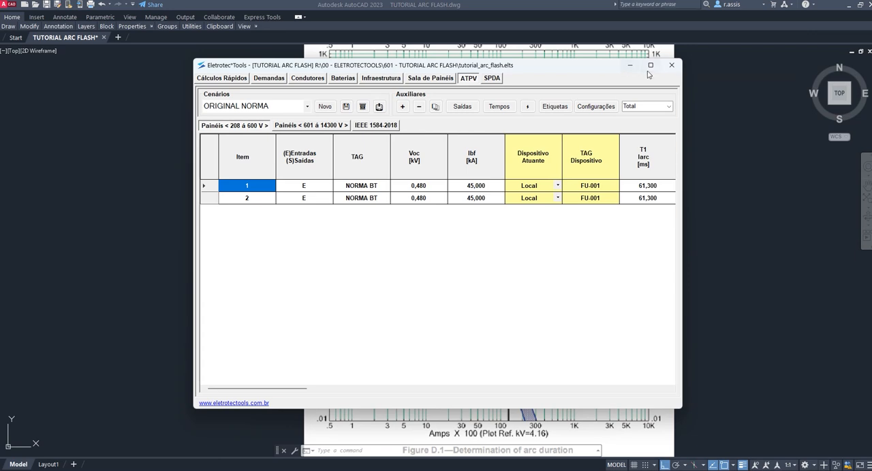
pyautogui.click(650, 66)
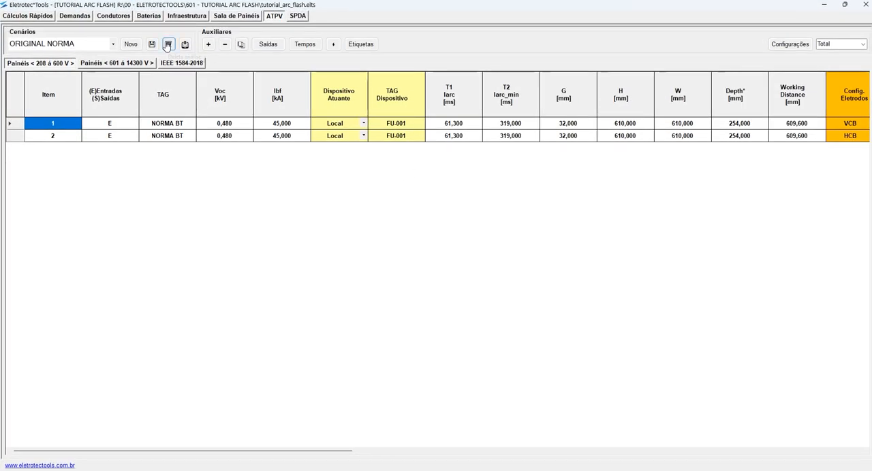
# - Save the project, acknowledge the notice, and show the 601 to 14300 V panel table across its columns
pyautogui.click(151, 44)
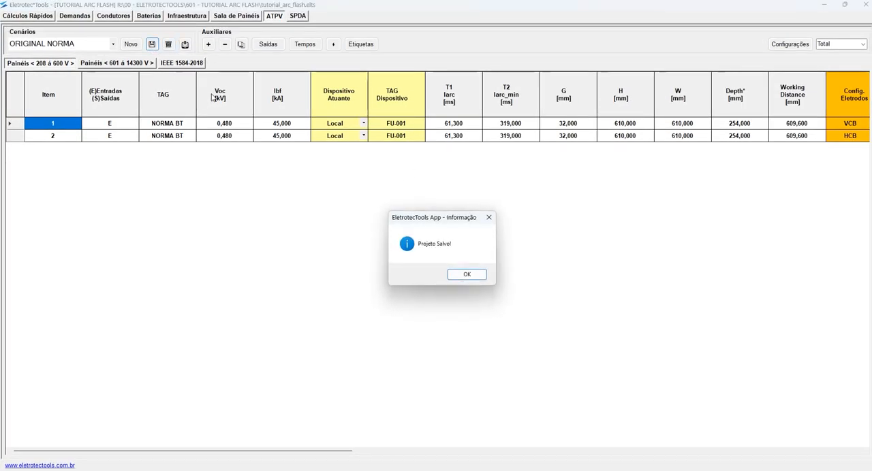
pyautogui.click(462, 275)
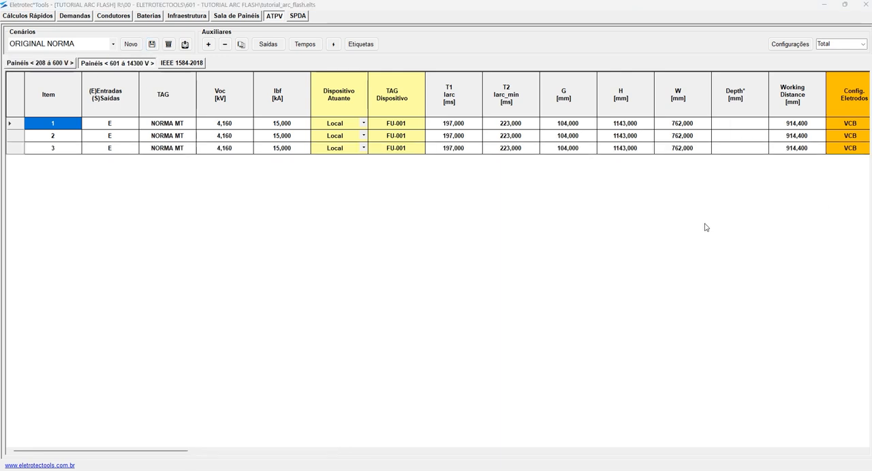
pyautogui.hscroll(5, 602, 212)
pyautogui.hscroll(-5, 320, 201)
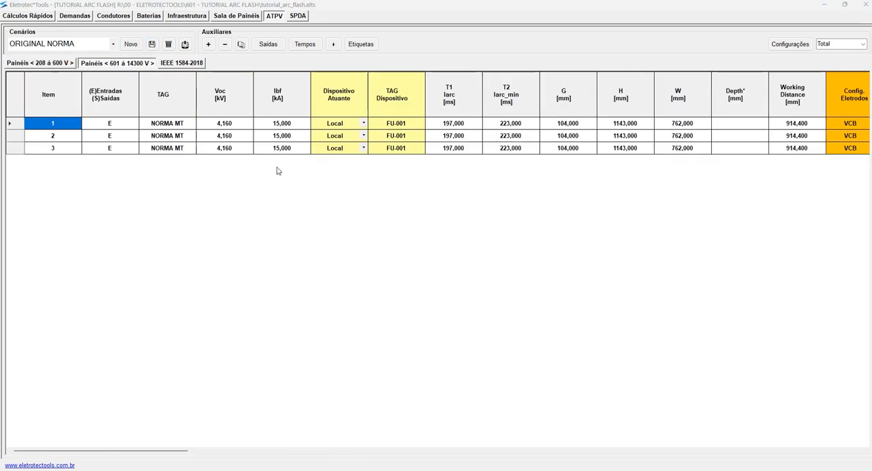
# - Add a blank row to the 601 to 14300 V panel table and duplicate row 3
pyautogui.click(110, 149)
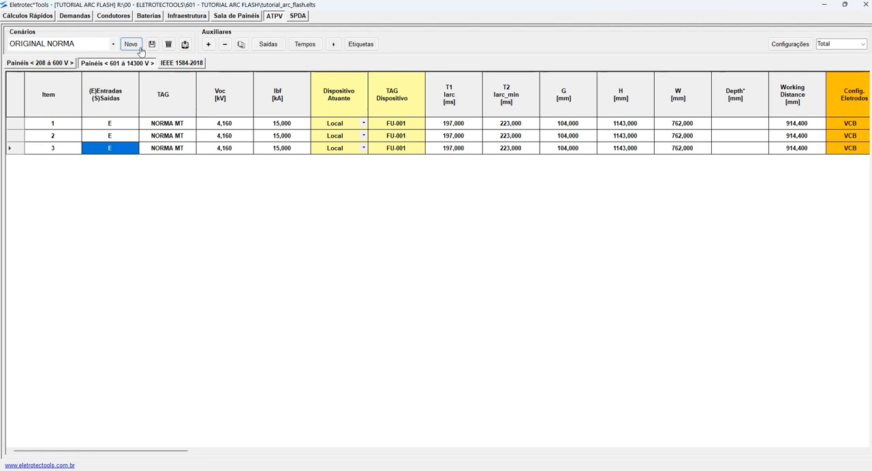
pyautogui.click(208, 44)
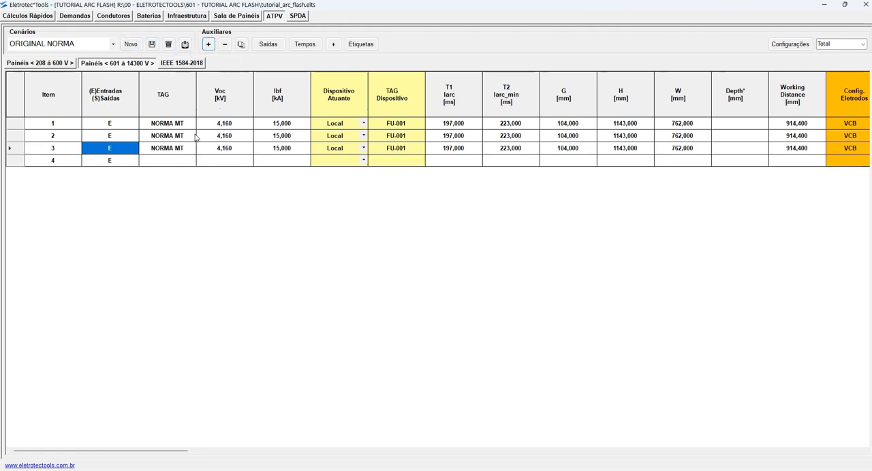
pyautogui.click(180, 148)
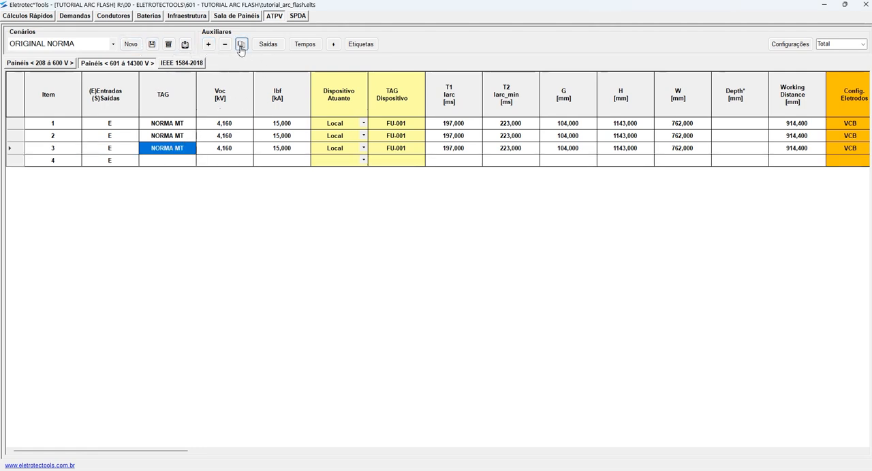
pyautogui.click(241, 44)
# - Delete the blank row 4 and clear the G, H and W values of the duplicated NORMA MT row
pyautogui.click(167, 160)
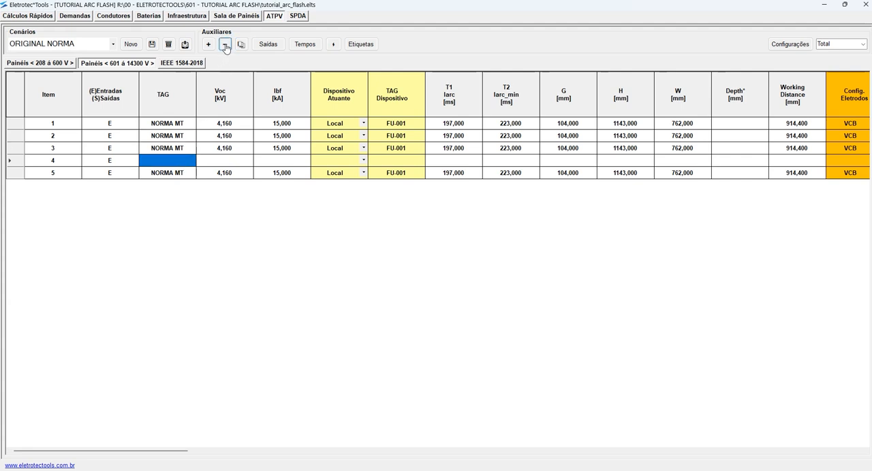
pyautogui.click(225, 44)
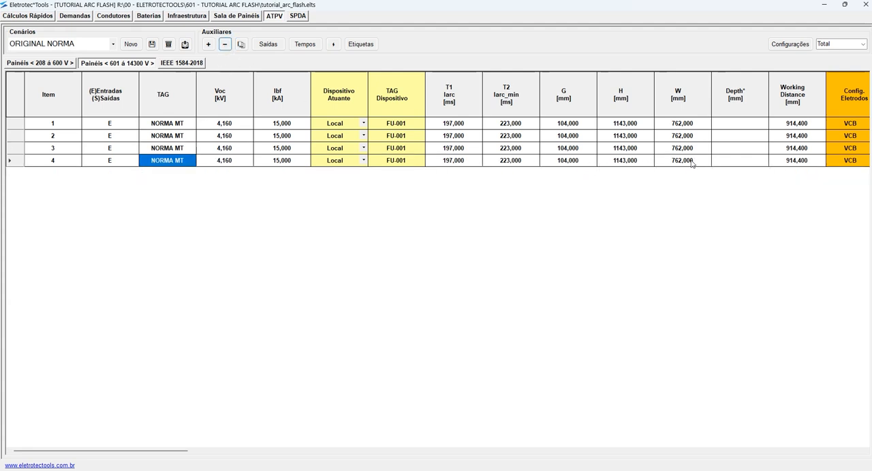
pyautogui.click(561, 164)
pyautogui.click(563, 162)
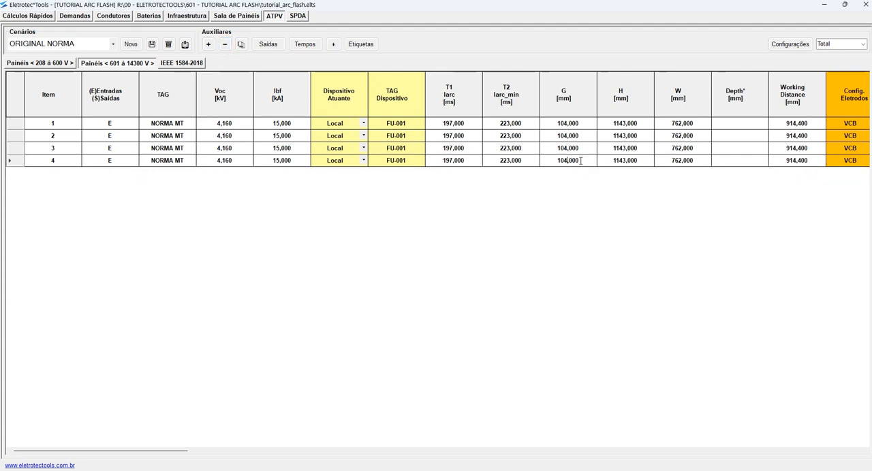
pyautogui.press('BackSpace')
pyautogui.click(639, 162)
pyautogui.click(645, 163)
pyautogui.press('BackSpace')
pyautogui.click(690, 164)
pyautogui.click(695, 164)
pyautogui.press('BackSpace')
# - Apply the 5 kV switchgear A equipment class to row 3 and highlight its H and W values
pyautogui.click(733, 150)
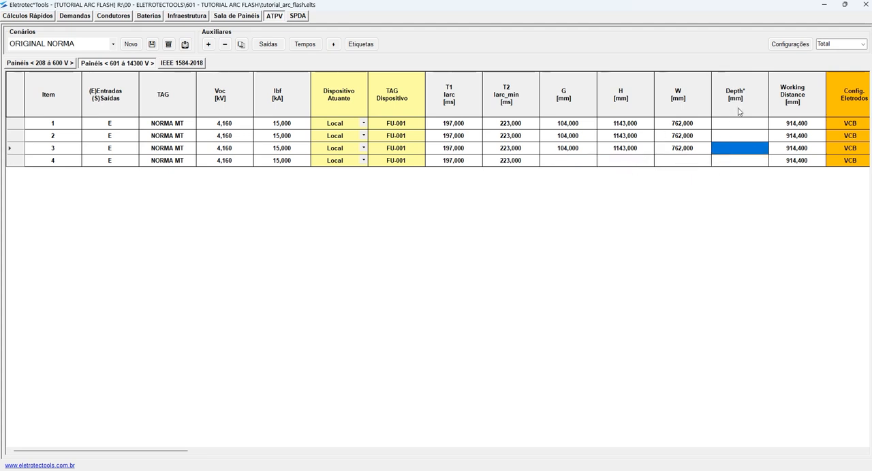
pyautogui.click(789, 45)
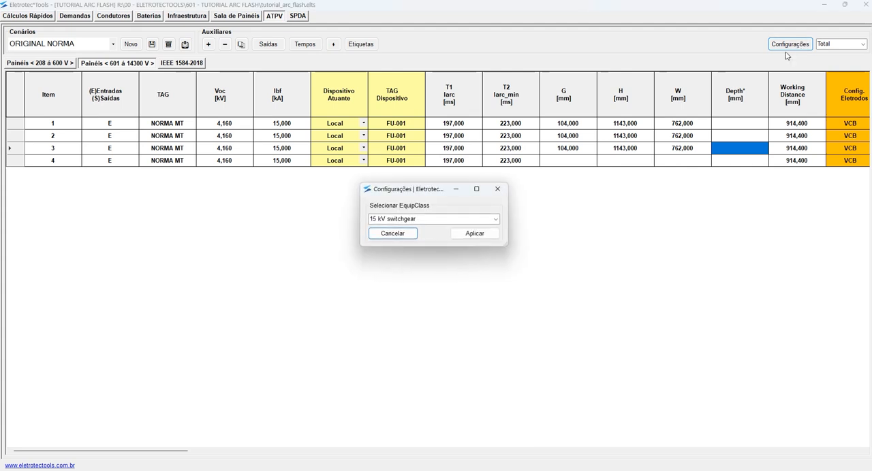
pyautogui.click(496, 219)
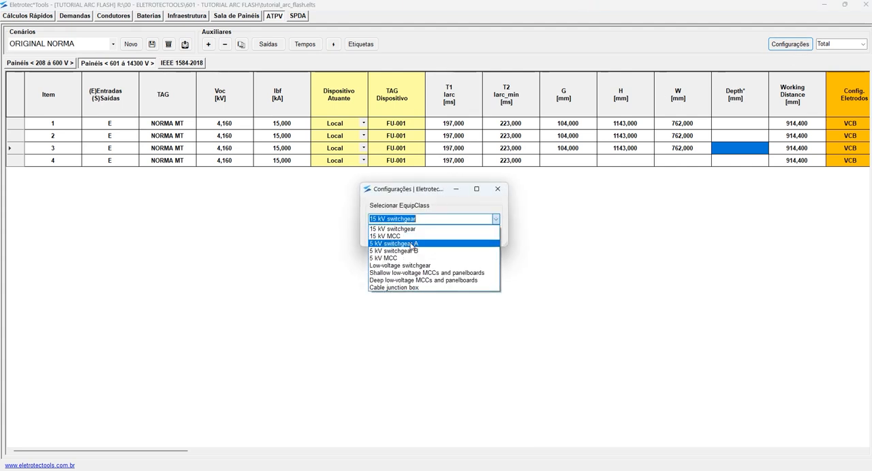
pyautogui.click(412, 244)
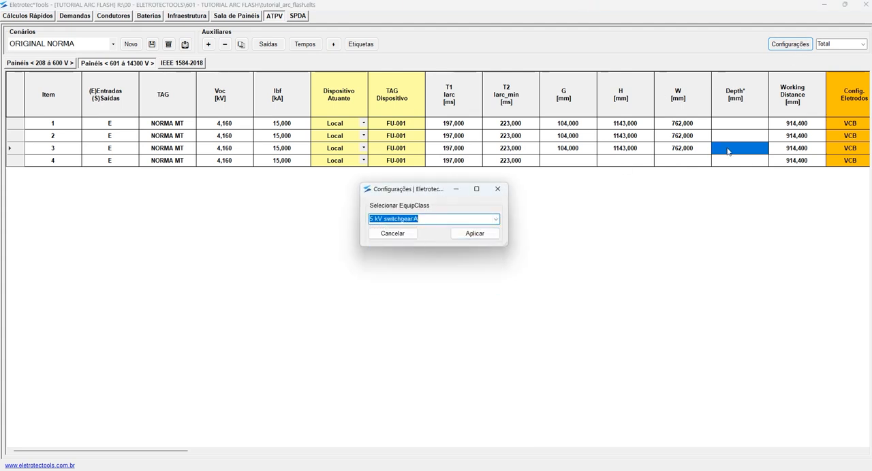
pyautogui.click(486, 236)
pyautogui.moveTo(625, 147); pyautogui.dragTo(688, 151)
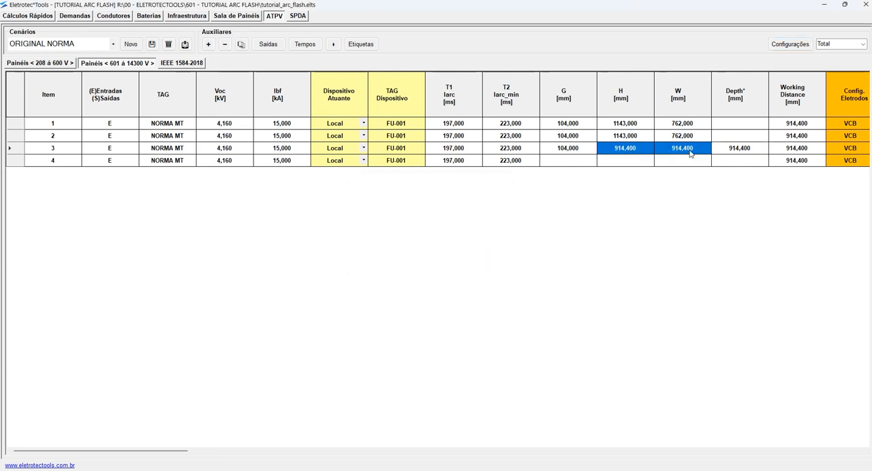
# - Apply the Low-voltage switchgear equipment class to row 4 and highlight its G to Depth values
pyautogui.click(626, 161)
pyautogui.click(791, 43)
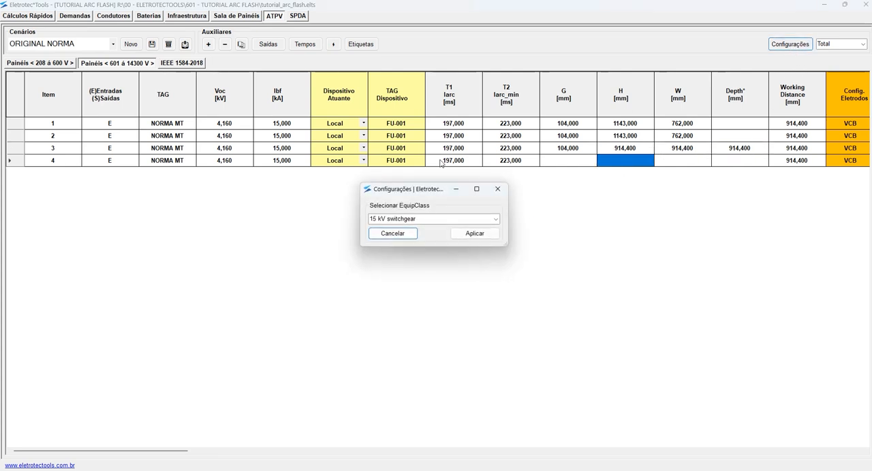
pyautogui.click(495, 219)
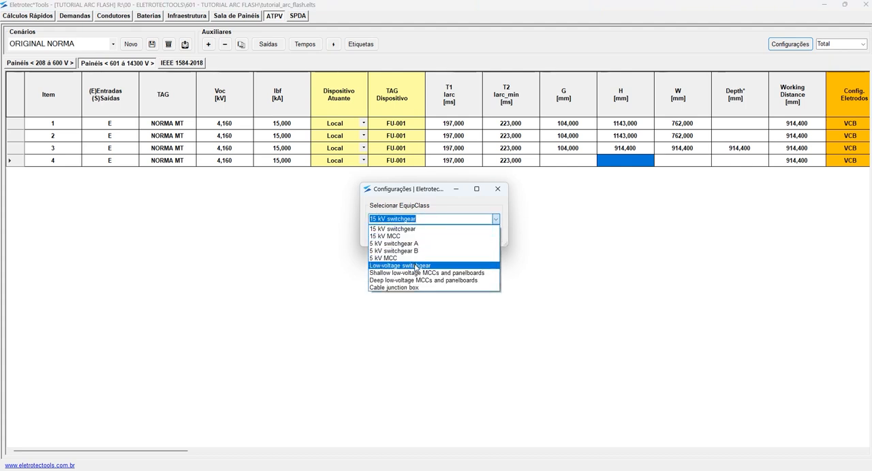
pyautogui.click(417, 269)
pyautogui.click(477, 234)
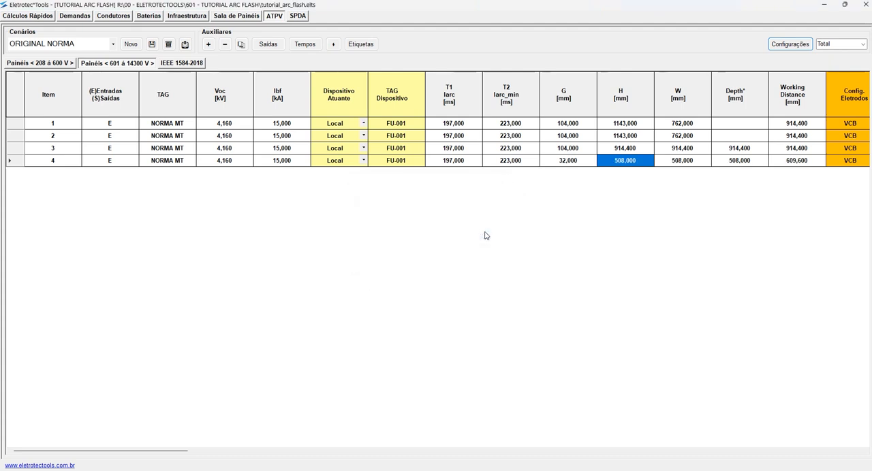
pyautogui.moveTo(571, 166); pyautogui.dragTo(733, 164)
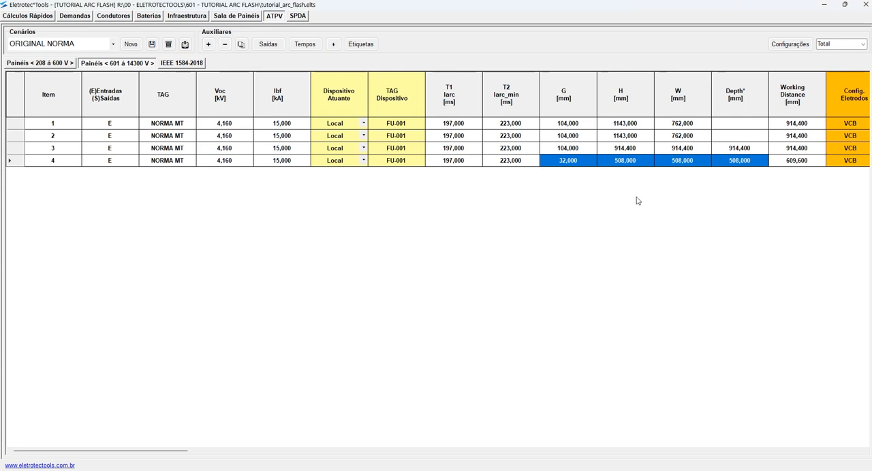
# - Save the project with the edited rows and view the list of scenarios without switching
pyautogui.click(152, 44)
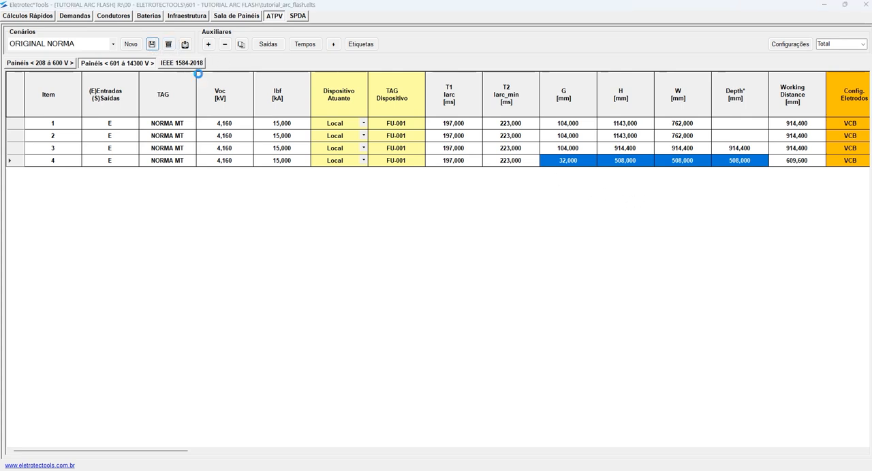
pyautogui.click(468, 275)
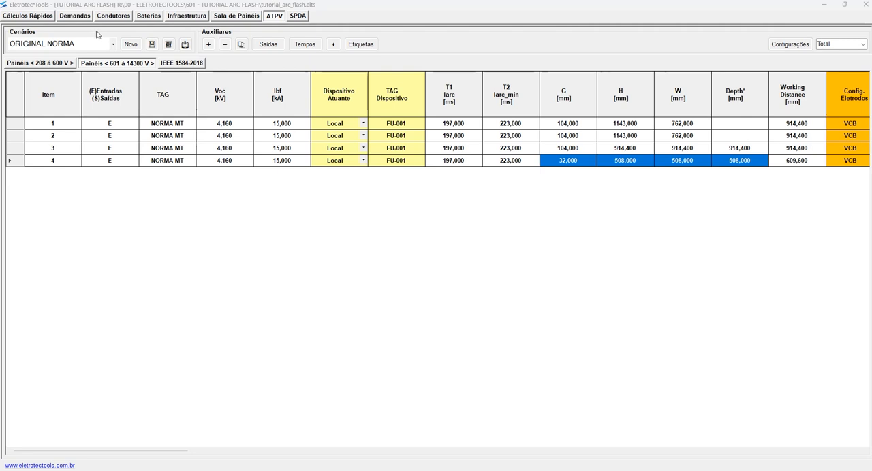
pyautogui.click(113, 46)
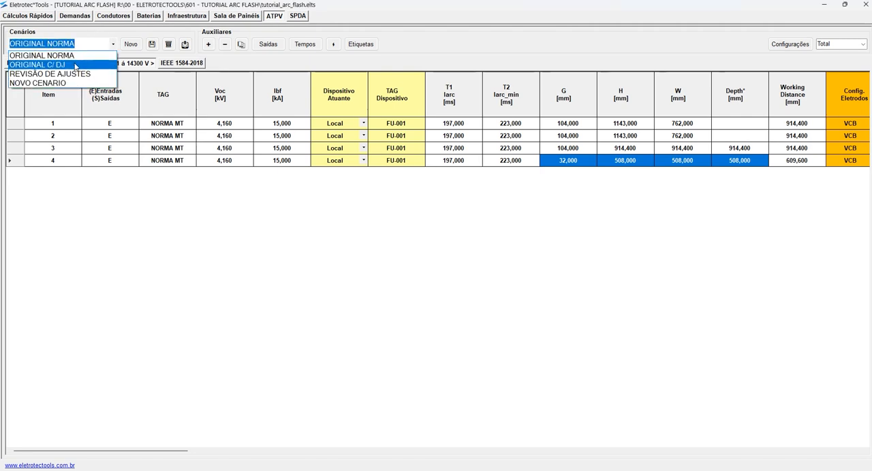
pyautogui.click(150, 75)
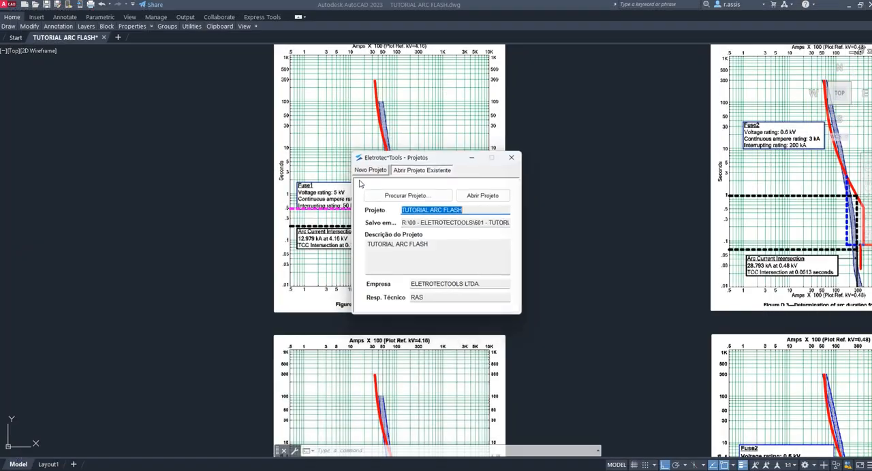
# - Start a new project with PROJETO NOVO as both its name and its description
pyautogui.moveTo(429, 154); pyautogui.dragTo(374, 140)
pyautogui.click(313, 154)
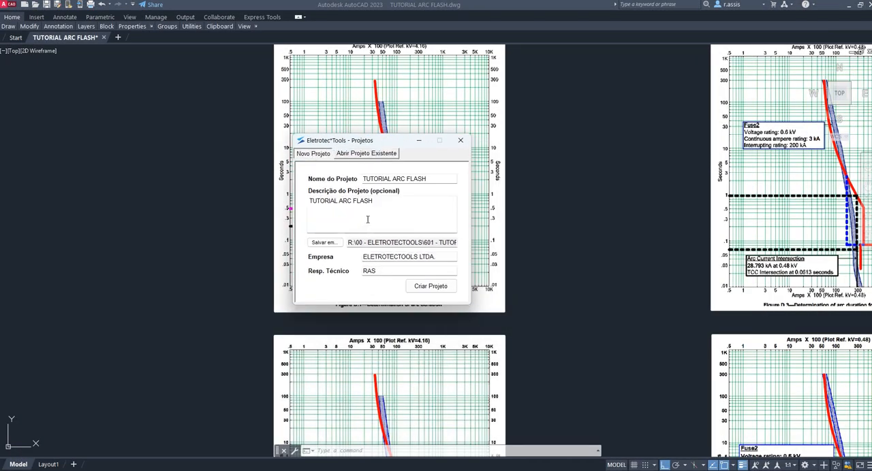
pyautogui.moveTo(438, 179); pyautogui.dragTo(310, 184)
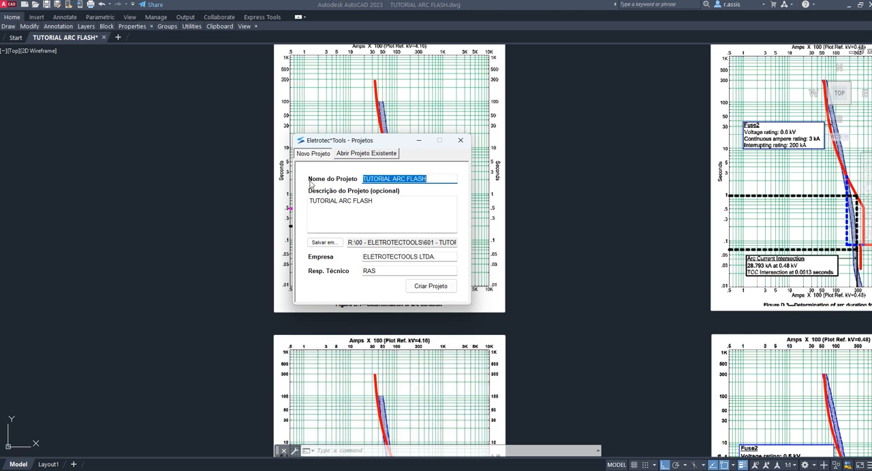
pyautogui.write('PROJETO NOVO')
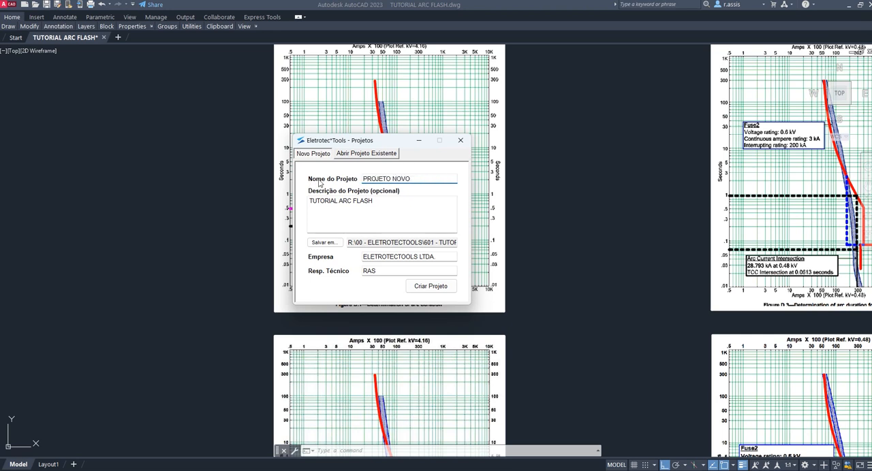
pyautogui.click(408, 198)
pyautogui.moveTo(408, 198); pyautogui.dragTo(225, 193)
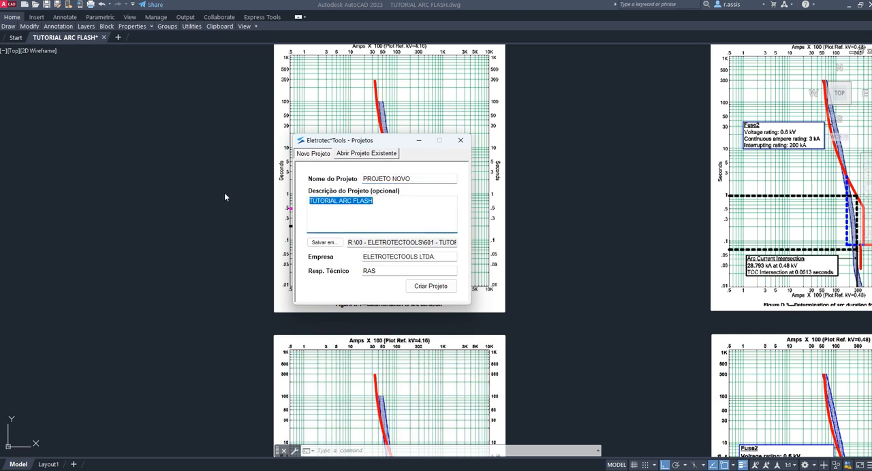
pyautogui.write('PROJETO NOVO')
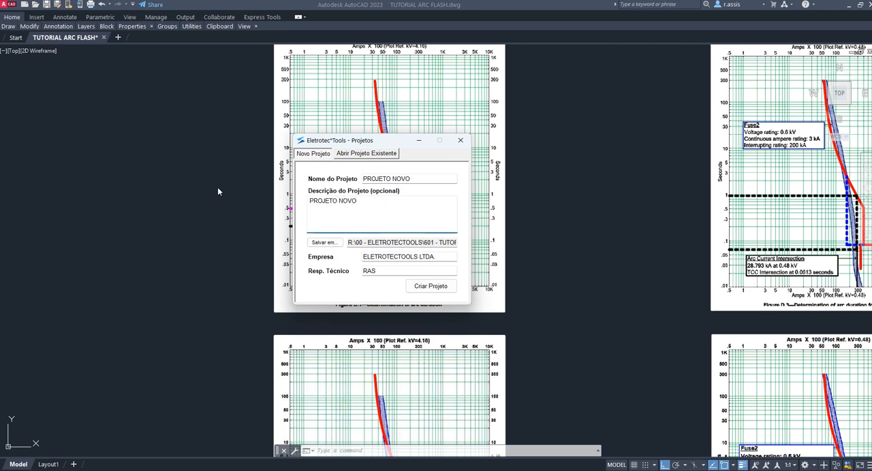
# - Browse for the save location and create a folder named PROJETO NOVO inside 601 - TUTORIAL ARC FLASH
pyautogui.click(311, 241)
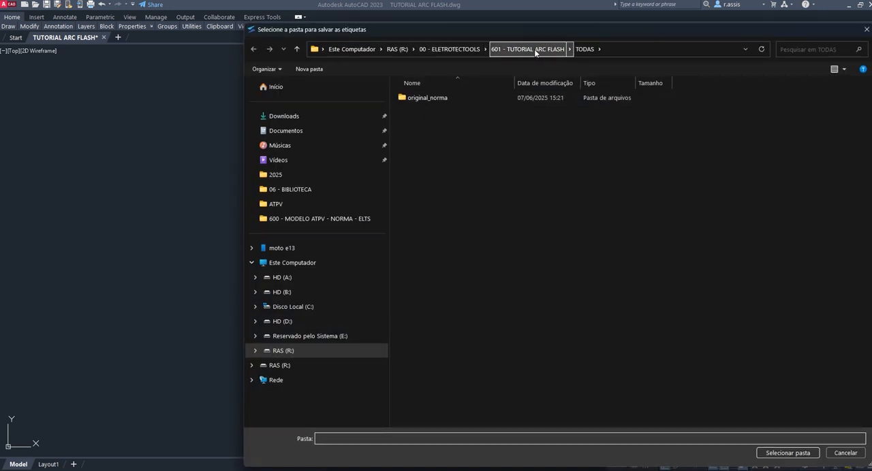
pyautogui.click(562, 50)
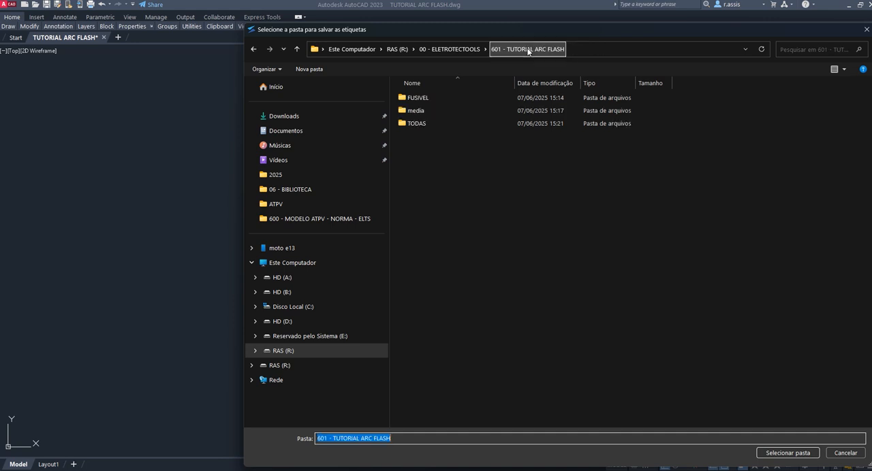
pyautogui.rightClick(442, 170)
pyautogui.moveTo(477, 280)
pyautogui.click(626, 281)
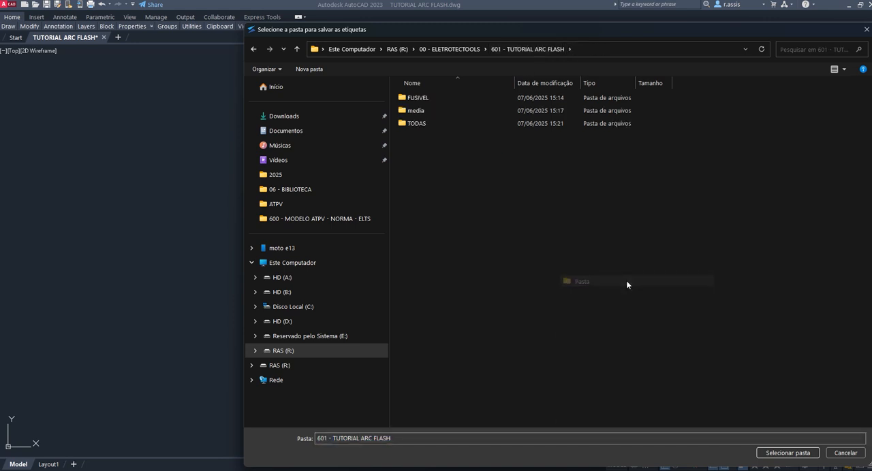
pyautogui.write('PROJETO NOVO')
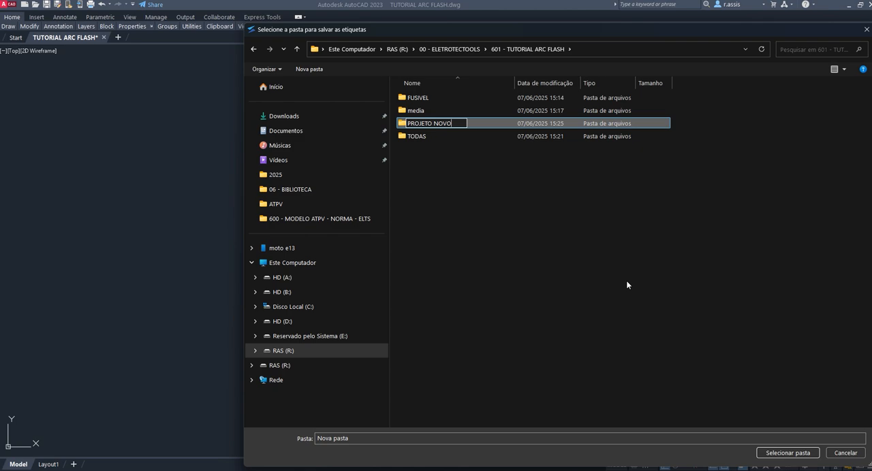
pyautogui.press('Return')
# - Choose the PROJETO NOVO folder as the save location, check the full path and create the project
pyautogui.doubleClick(441, 124)
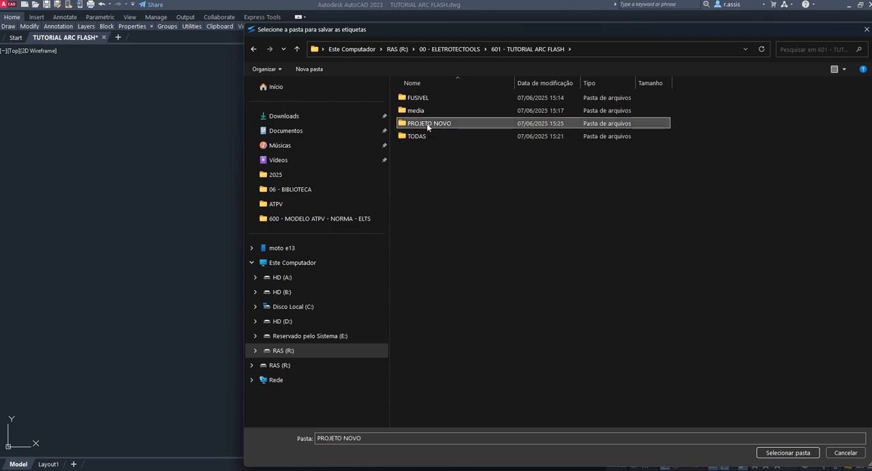
pyautogui.click(761, 455)
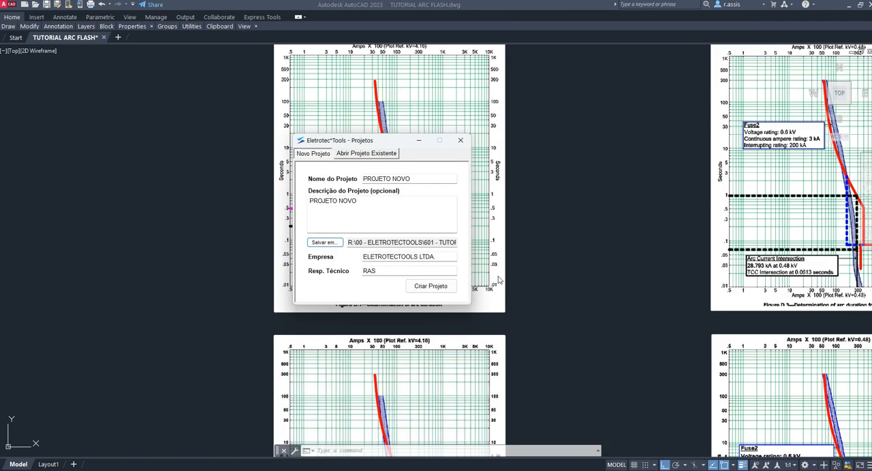
pyautogui.moveTo(380, 243); pyautogui.dragTo(507, 249)
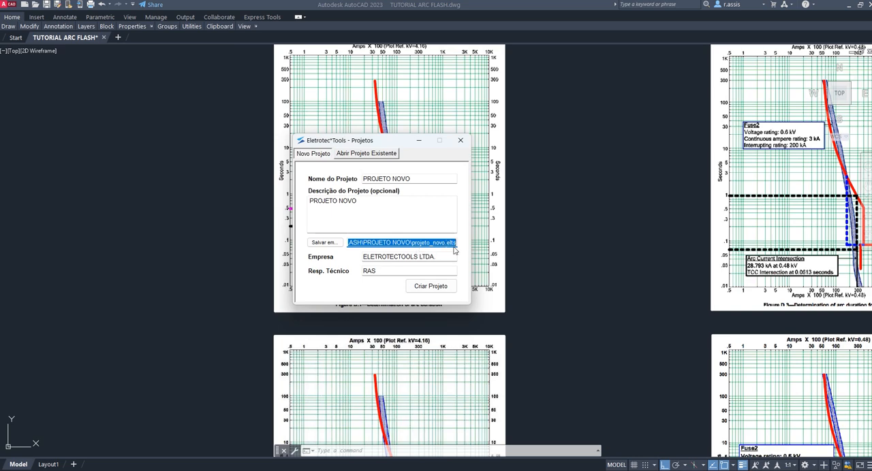
pyautogui.click(432, 289)
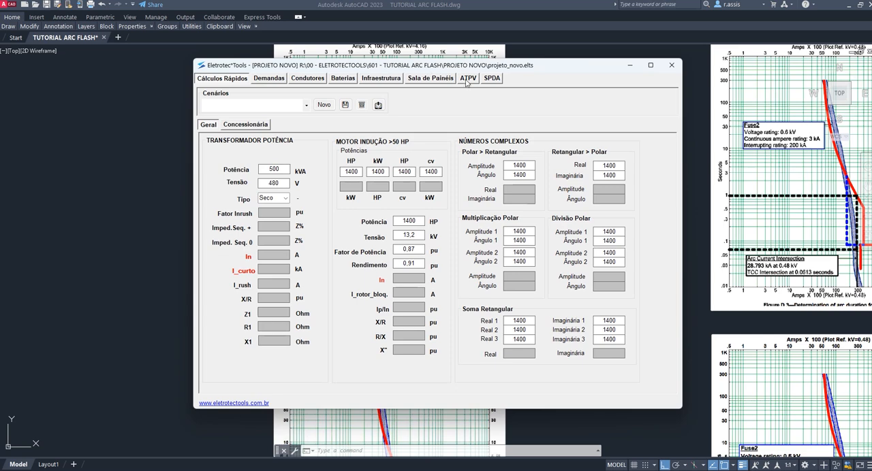
# - Look through the other modules: Demandas, the discharge curve under Baterias, and the external and internal zone definitions under SPDA
pyautogui.click(270, 78)
pyautogui.click(343, 78)
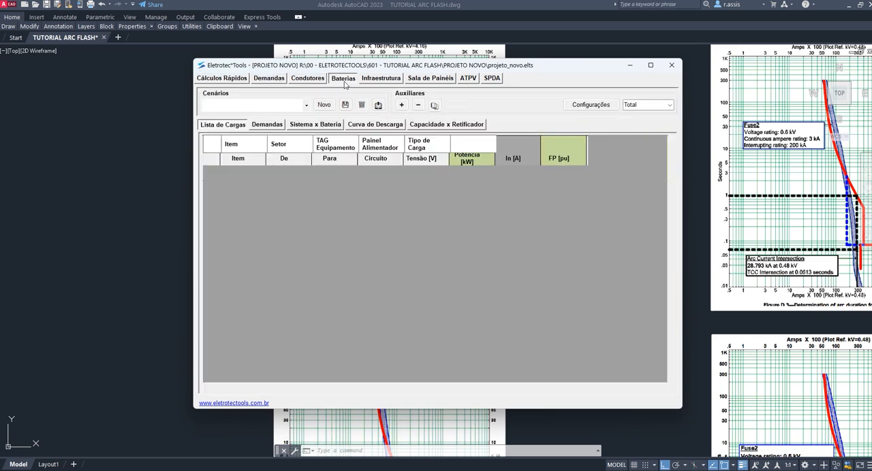
pyautogui.click(375, 124)
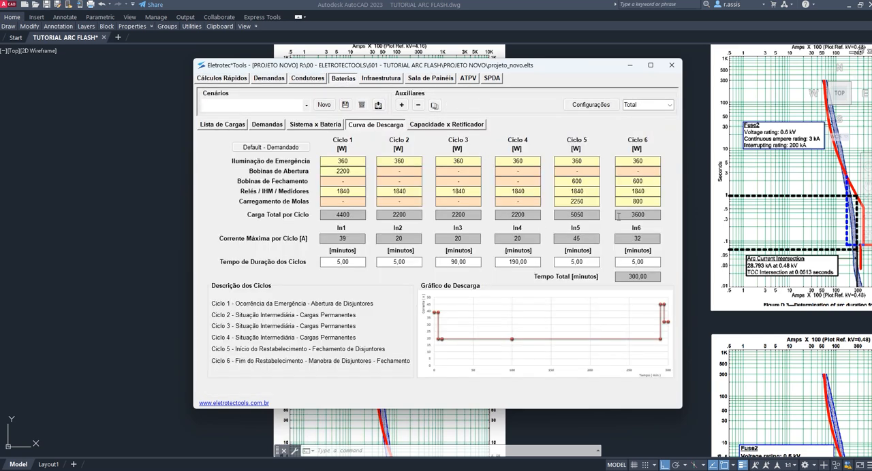
pyautogui.click(492, 79)
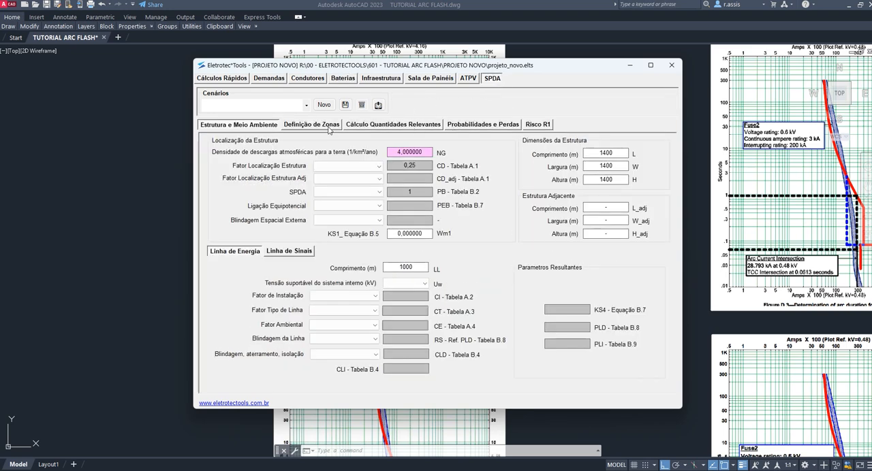
pyautogui.click(329, 128)
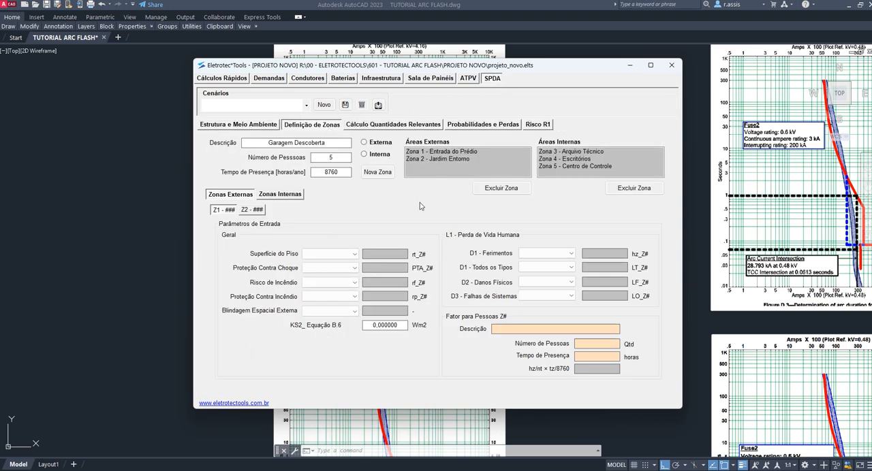
pyautogui.click(392, 176)
pyautogui.click(281, 194)
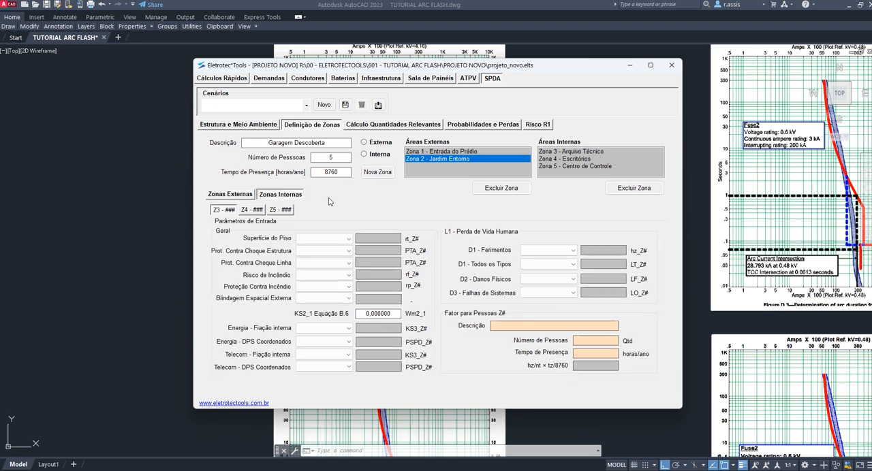
# - Open the ATPV module full screen and add six rows to the 208 to 600 V panel table
pyautogui.click(471, 79)
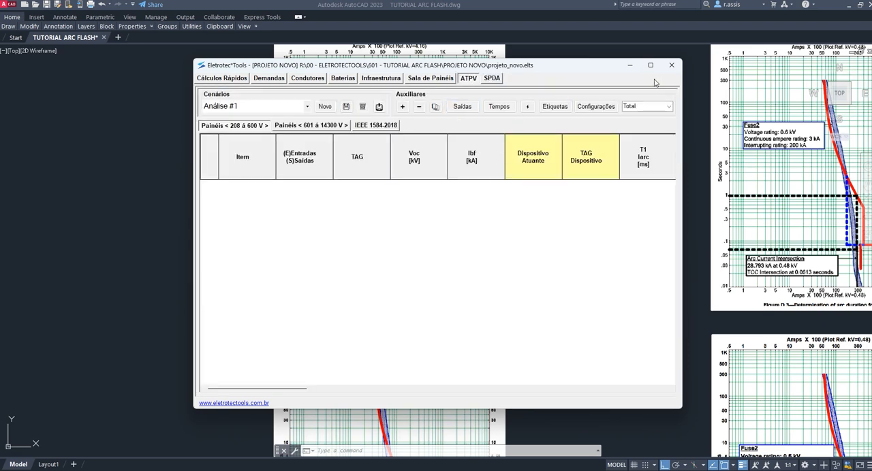
pyautogui.click(651, 67)
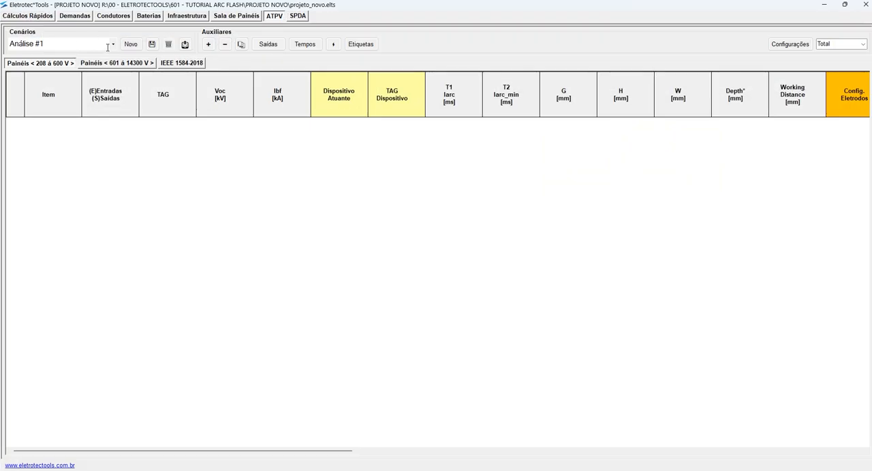
pyautogui.click(208, 45)
pyautogui.click(209, 44)
pyautogui.click(209, 44)
pyautogui.click(208, 44)
pyautogui.click(208, 45)
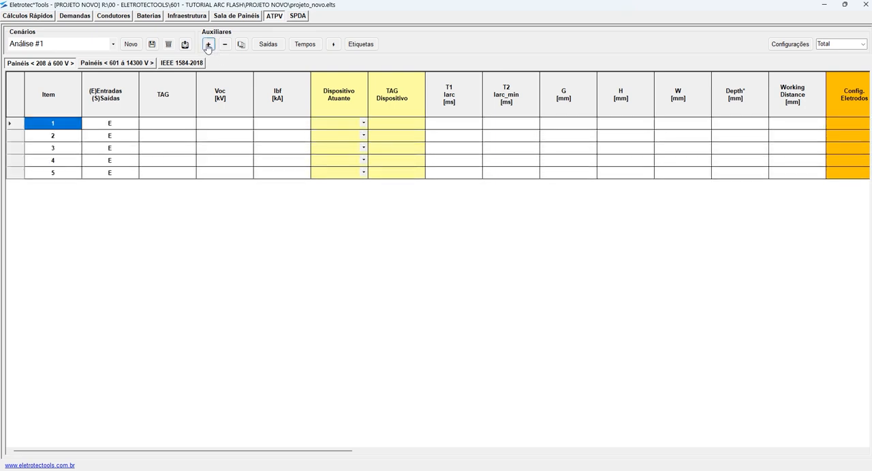
pyautogui.click(208, 44)
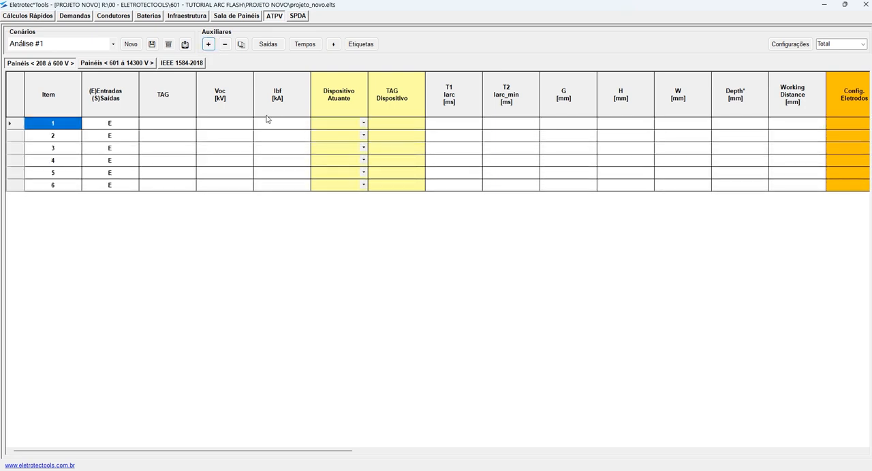
# - Add seven rows to the 601 to 14300 V panel table
pyautogui.click(122, 64)
pyautogui.click(209, 44)
pyautogui.click(209, 45)
pyautogui.click(208, 45)
pyautogui.click(209, 44)
pyautogui.click(208, 44)
pyautogui.click(208, 44)
pyautogui.click(209, 44)
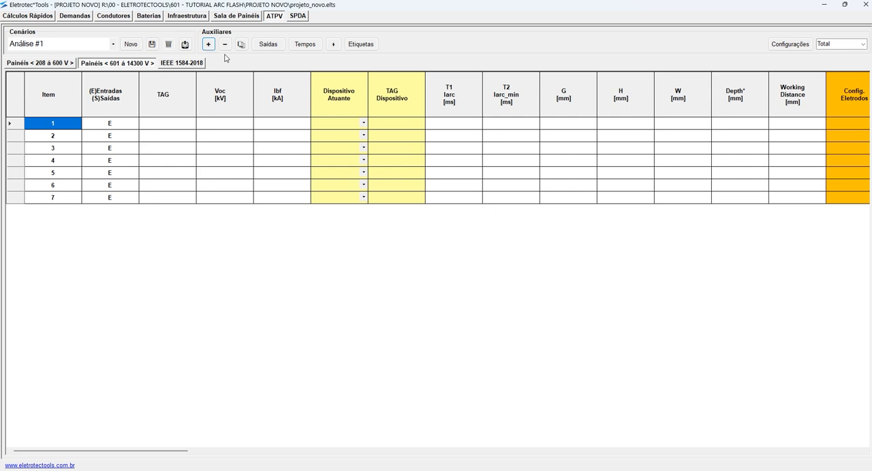
# - Enter XXXX as the TAG of item 7 and duplicate that row four times
pyautogui.click(172, 124)
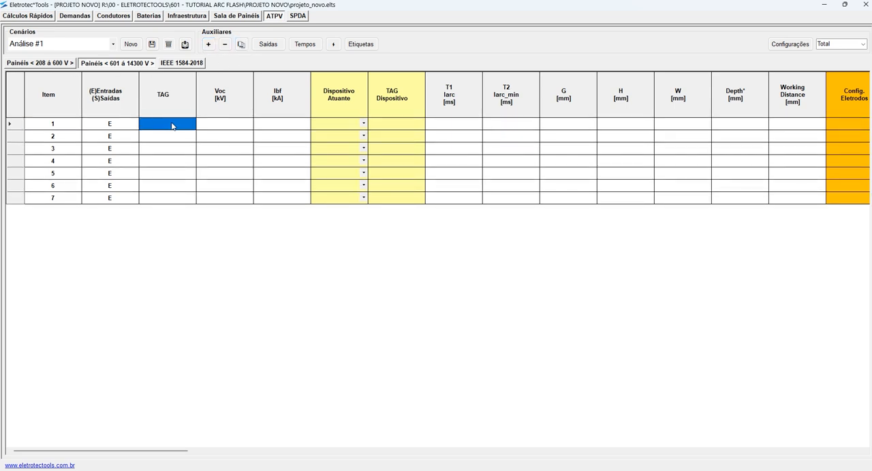
pyautogui.click(182, 198)
pyautogui.write('XXXX')
pyautogui.click(283, 173)
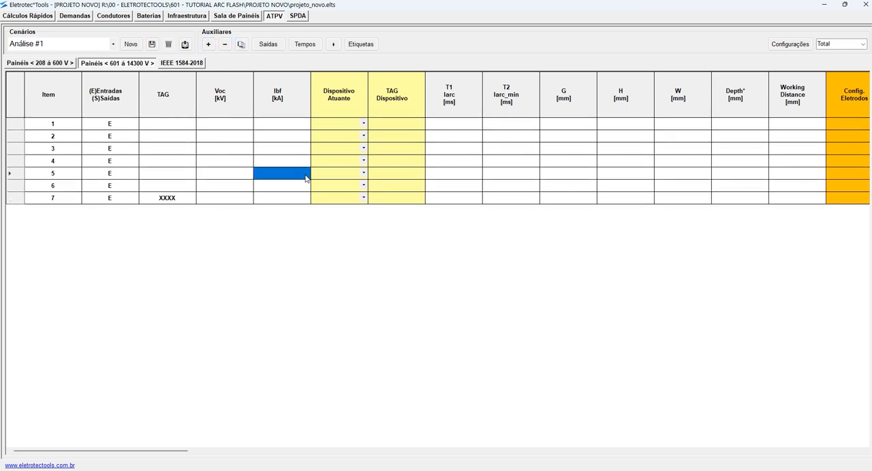
pyautogui.click(171, 199)
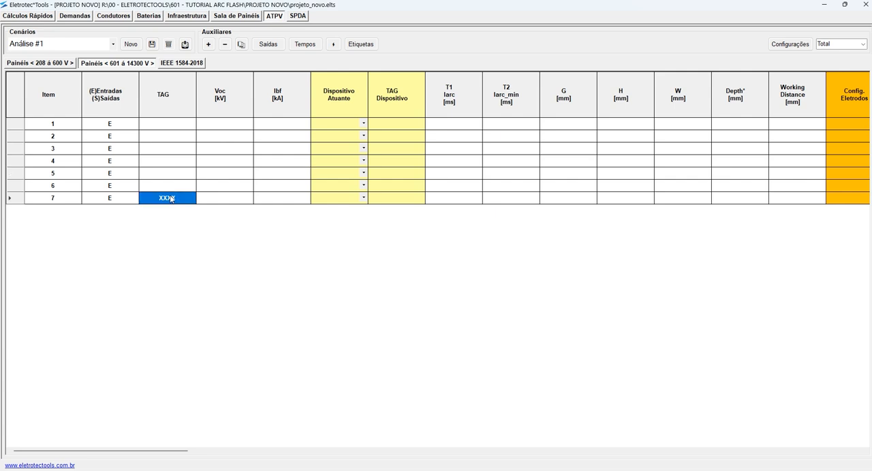
pyautogui.click(241, 44)
pyautogui.click(242, 44)
pyautogui.click(241, 44)
pyautogui.click(241, 45)
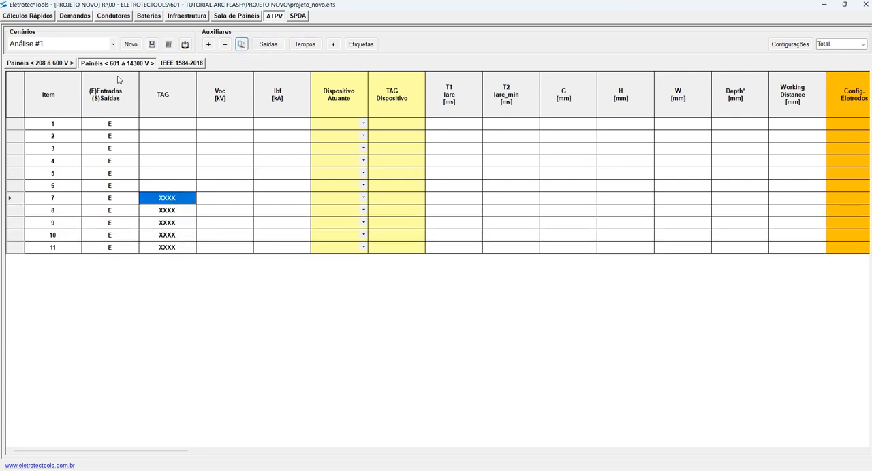
# - Create new scenarios up to Análise #5, switch to Análise #3 and remove rows until only items 1 and 2 remain
pyautogui.click(129, 44)
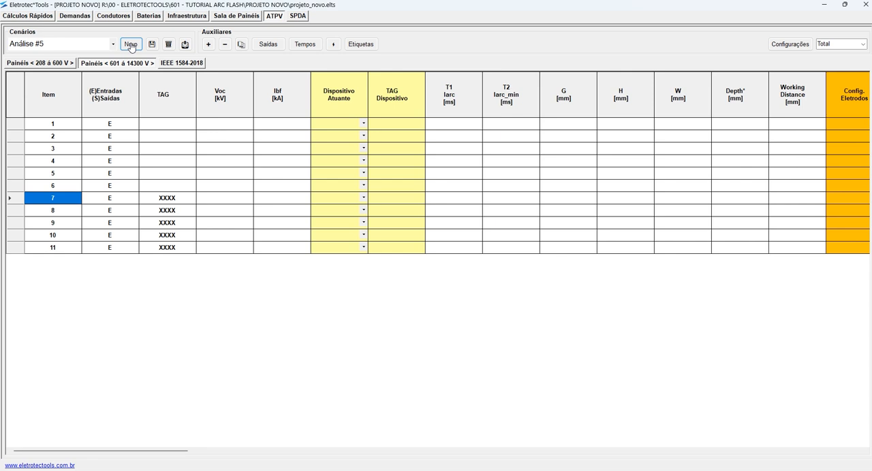
pyautogui.click(114, 45)
pyautogui.click(60, 72)
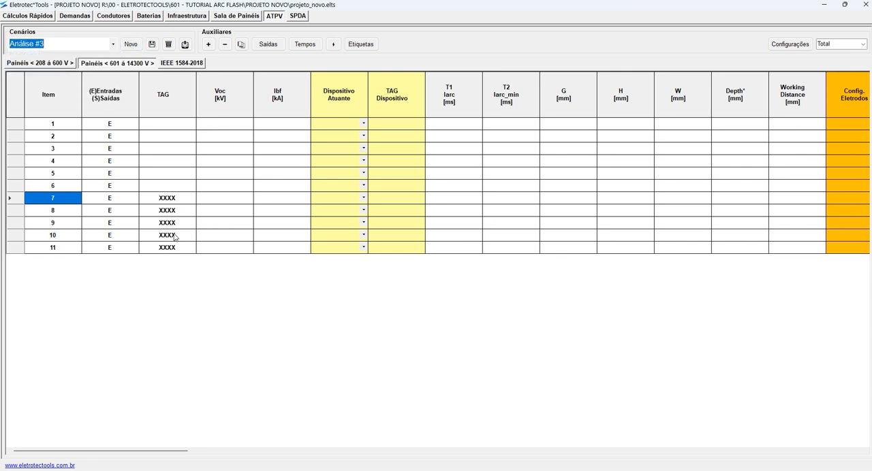
pyautogui.click(224, 45)
pyautogui.click(224, 44)
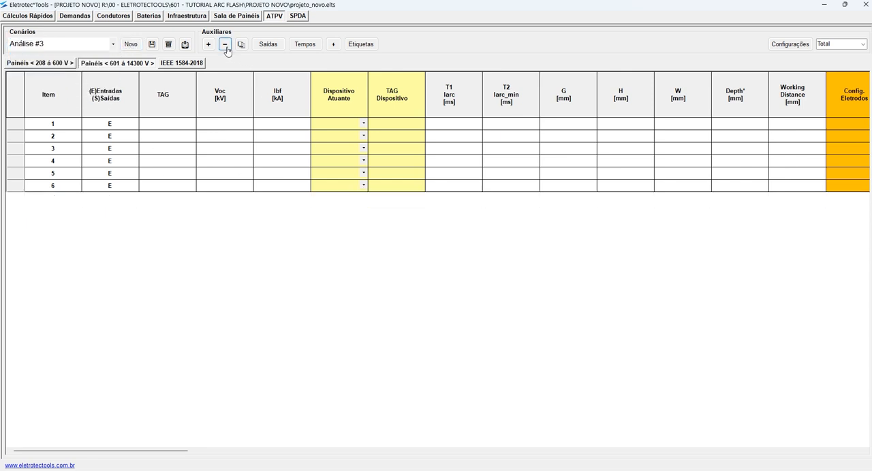
pyautogui.click(224, 44)
pyautogui.click(224, 44)
# - Switch to scenario Análise #1 and back to Análise #3 to compare their 601 to 14300 V rows
pyautogui.click(107, 42)
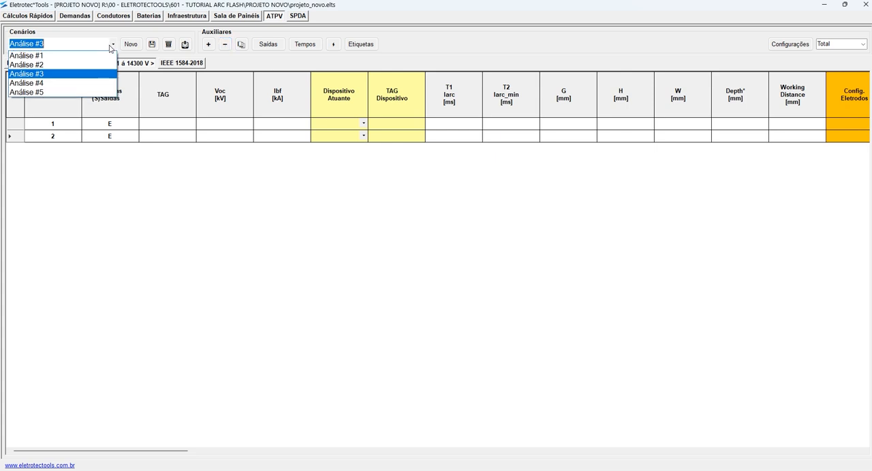
pyautogui.click(54, 54)
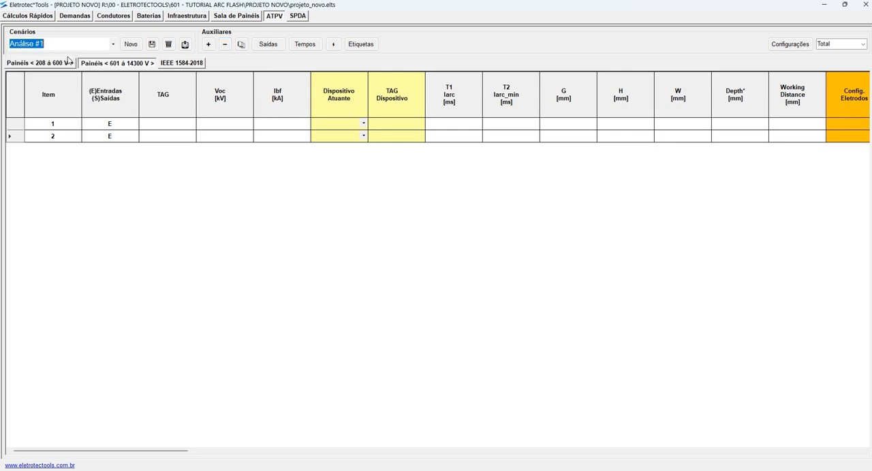
pyautogui.click(113, 44)
pyautogui.click(60, 72)
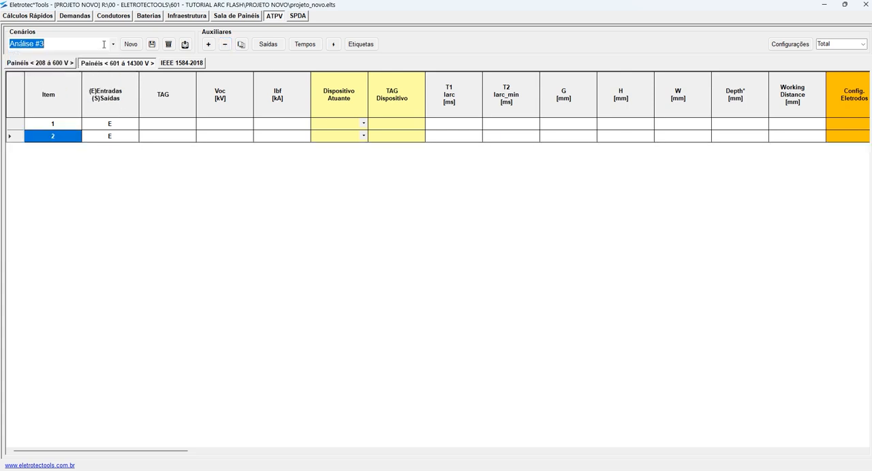
# - Save the project, reopen PROJETO NOVO and display its ATPV module full screen
pyautogui.click(152, 43)
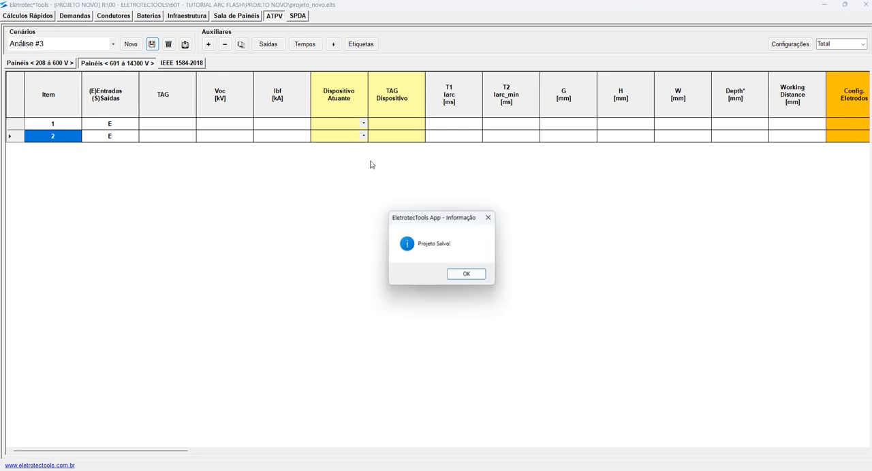
pyautogui.click(470, 276)
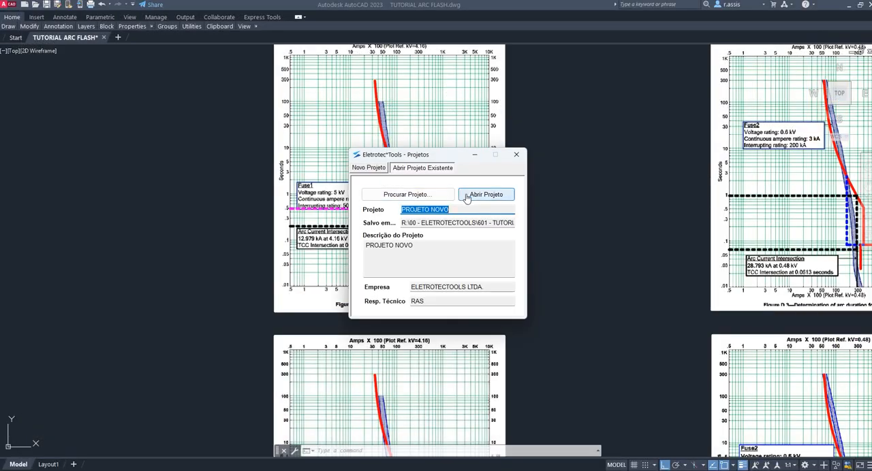
pyautogui.click(483, 197)
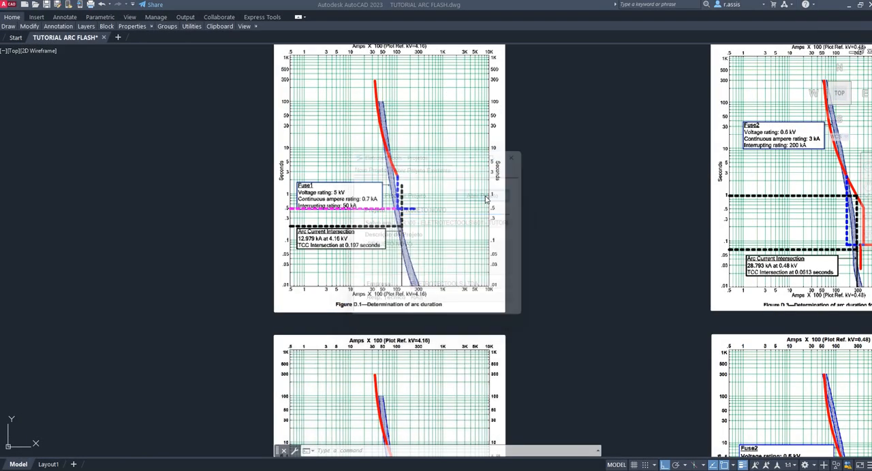
pyautogui.click(468, 77)
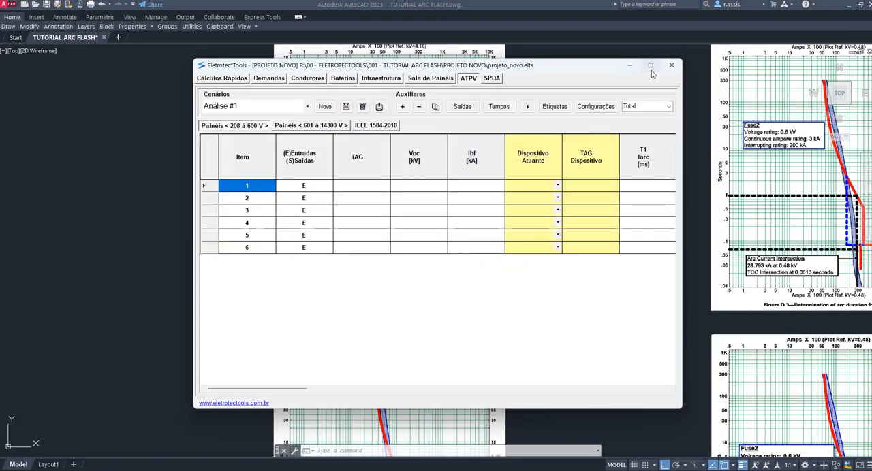
pyautogui.click(651, 66)
# - Examine the columns of the 208 to 600 V table in the Total, Médio and Compacto views, ending on Total
pyautogui.hscroll(3, 294, 151)
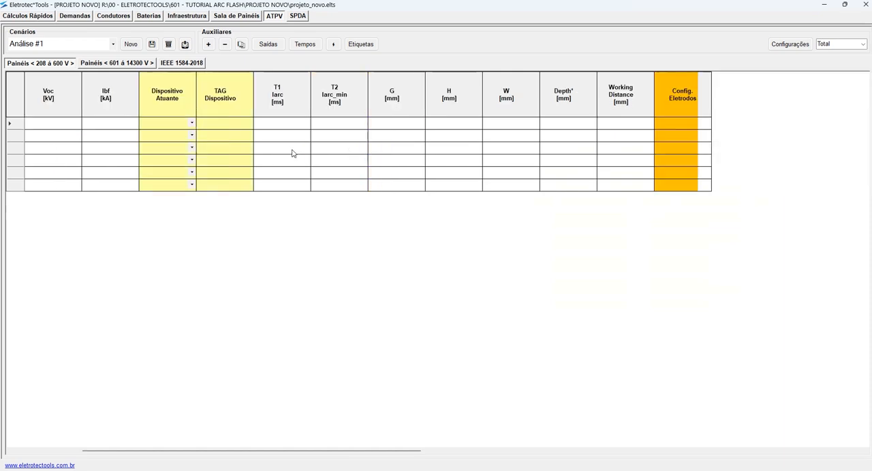
pyautogui.hscroll(6, 293, 152)
pyautogui.hscroll(-4, 293, 152)
pyautogui.hscroll(3, 292, 153)
pyautogui.hscroll(-4, 293, 153)
pyautogui.hscroll(2, 293, 152)
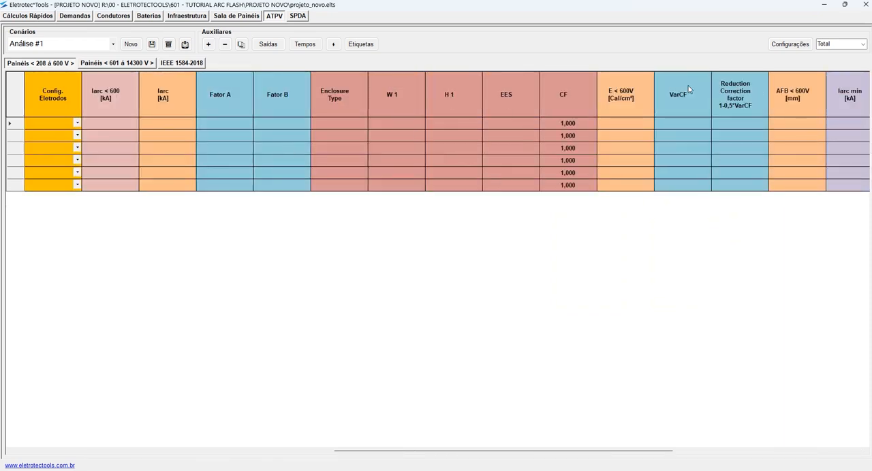
pyautogui.click(861, 44)
pyautogui.click(838, 61)
pyautogui.click(862, 44)
pyautogui.click(835, 70)
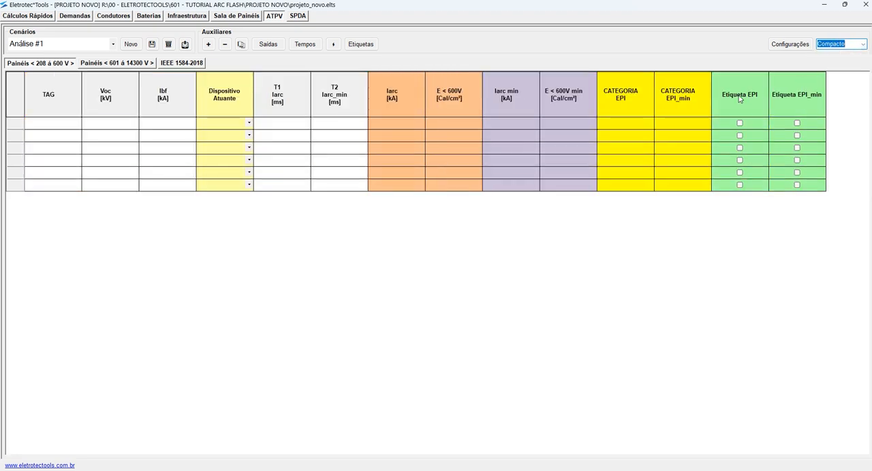
pyautogui.click(863, 45)
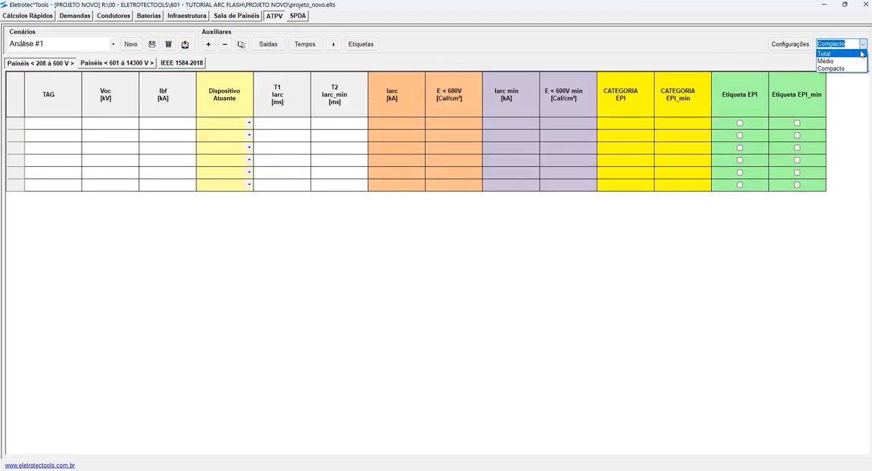
pyautogui.click(836, 53)
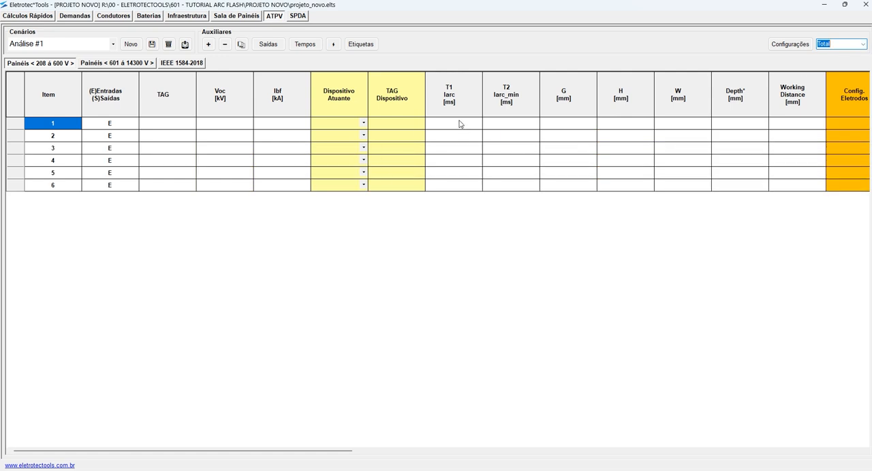
# - Fill item 1's gap, enclosure dimensions and working distance by applying the Low-voltage switchgear equipment class
pyautogui.click(562, 123)
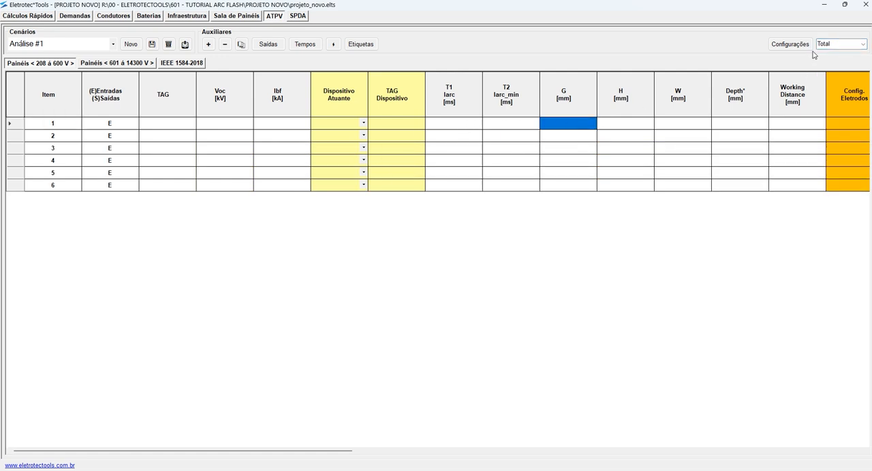
pyautogui.click(792, 44)
pyautogui.click(498, 219)
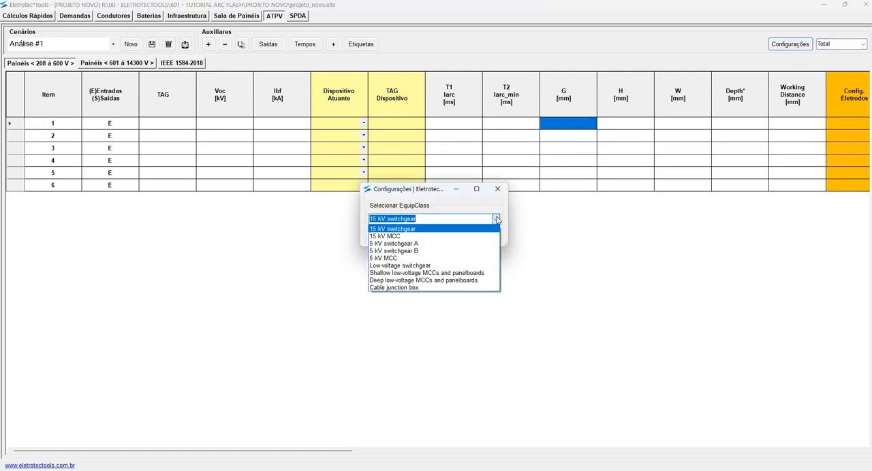
pyautogui.press('Down')
pyautogui.press('Down')
pyautogui.press('Down')
pyautogui.press('Down')
pyautogui.press('Down')
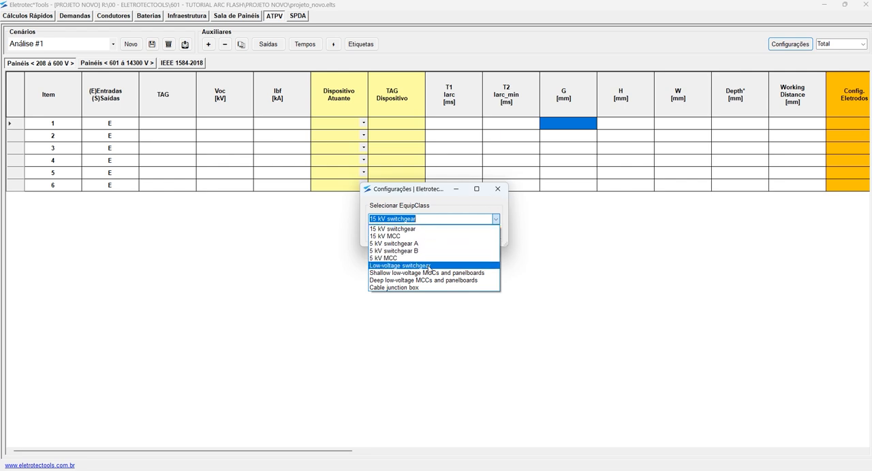
pyautogui.press('Return')
pyautogui.click(473, 234)
pyautogui.moveTo(578, 123); pyautogui.dragTo(784, 128)
# - Set the electrode configuration of item 1 to VCB and commit the row
pyautogui.hscroll(3, 620, 193)
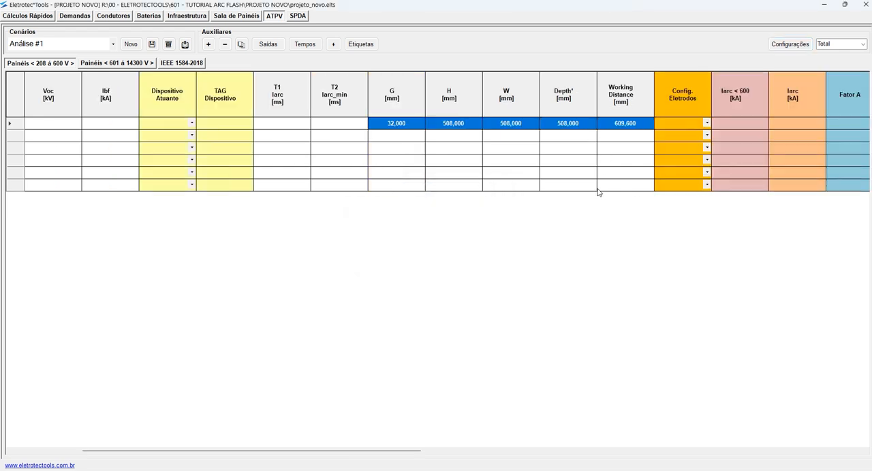
pyautogui.click(707, 123)
pyautogui.click(707, 124)
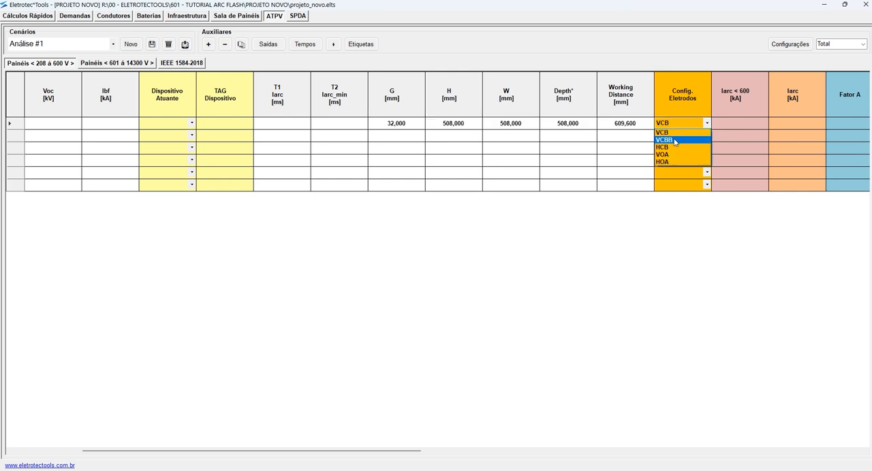
pyautogui.click(668, 136)
pyautogui.click(745, 136)
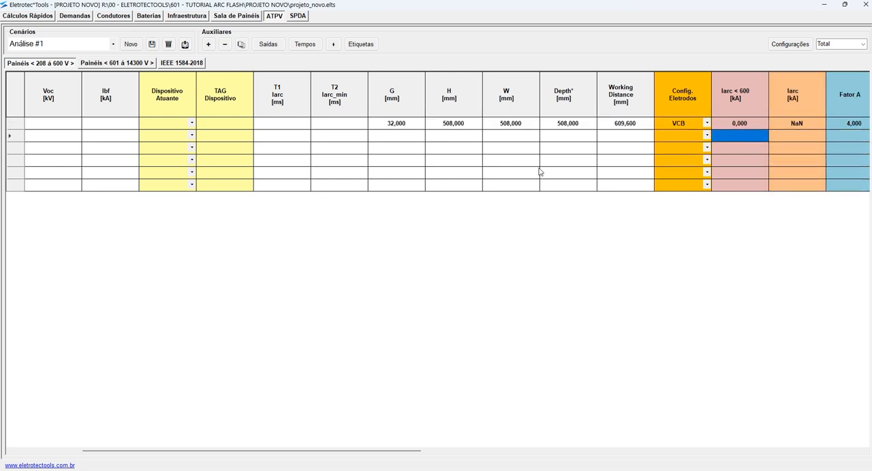
# - Examine item 1's arc current, factor and enclosure columns, plus its TAG, Voc and Ibf input cells
pyautogui.hscroll(3, 539, 171)
pyautogui.hscroll(-3, 539, 171)
pyautogui.hscroll(3, 539, 171)
pyautogui.hscroll(3, 539, 171)
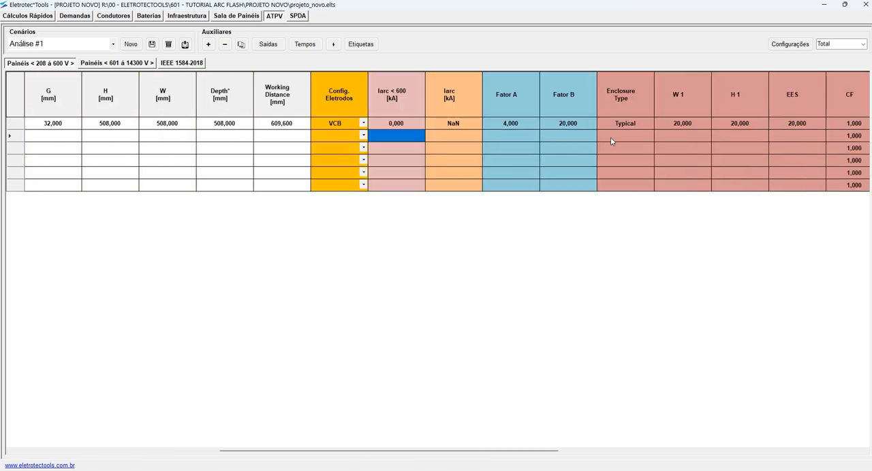
pyautogui.click(451, 125)
pyautogui.hscroll(-9, 354, 162)
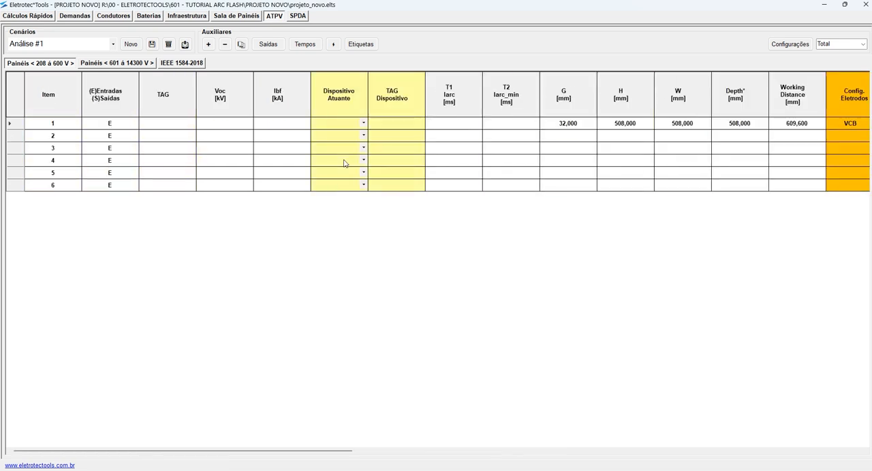
pyautogui.click(259, 128)
pyautogui.click(223, 130)
pyautogui.click(174, 124)
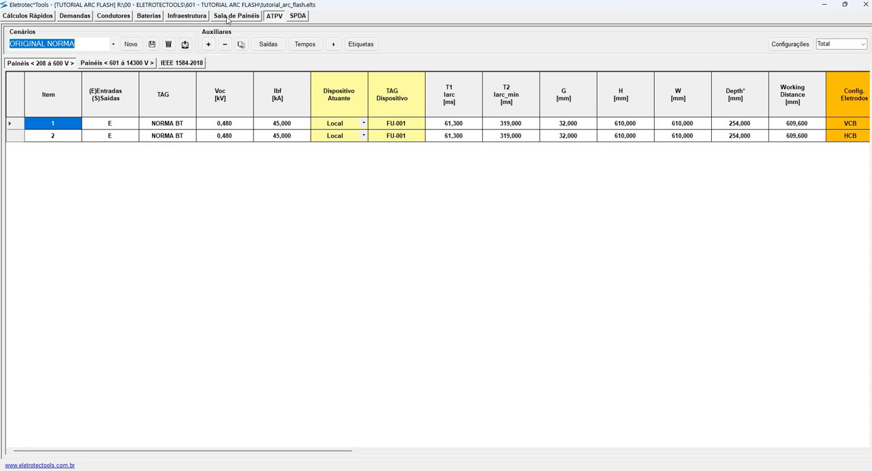
# - In the TUTORIAL ARC FLASH project, look through the Baterias discharge and capacity pages and the SPDA zone definitions, ending on ATPV
pyautogui.click(149, 16)
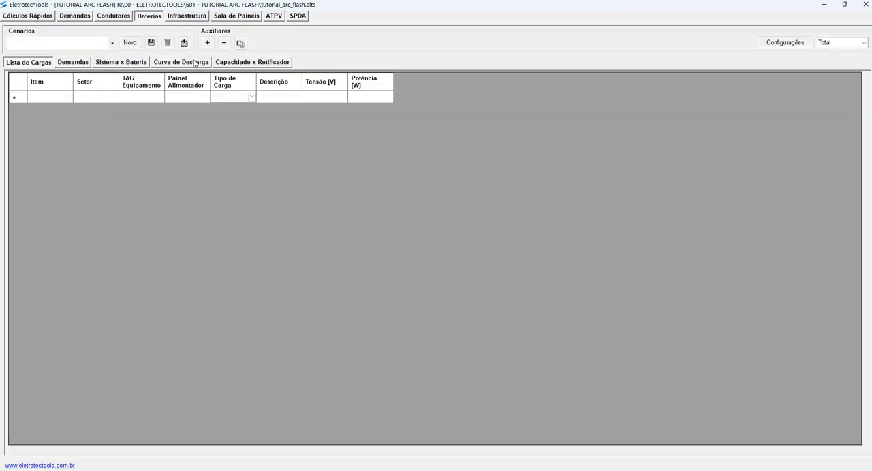
pyautogui.click(195, 63)
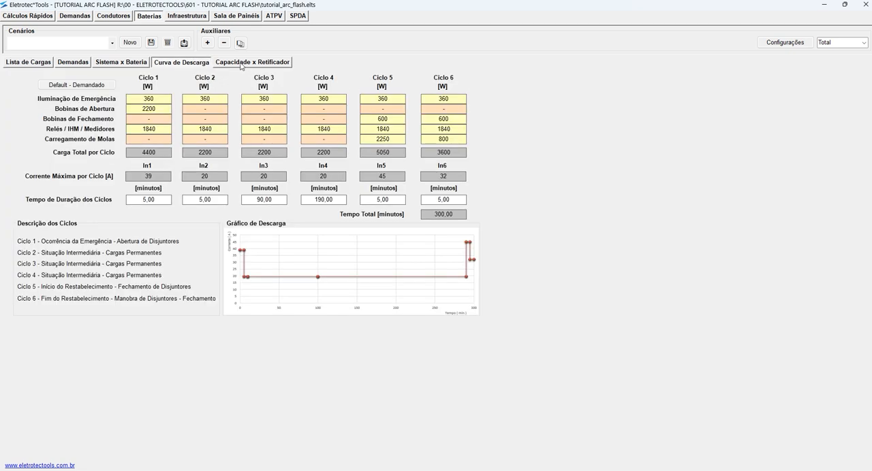
pyautogui.click(240, 63)
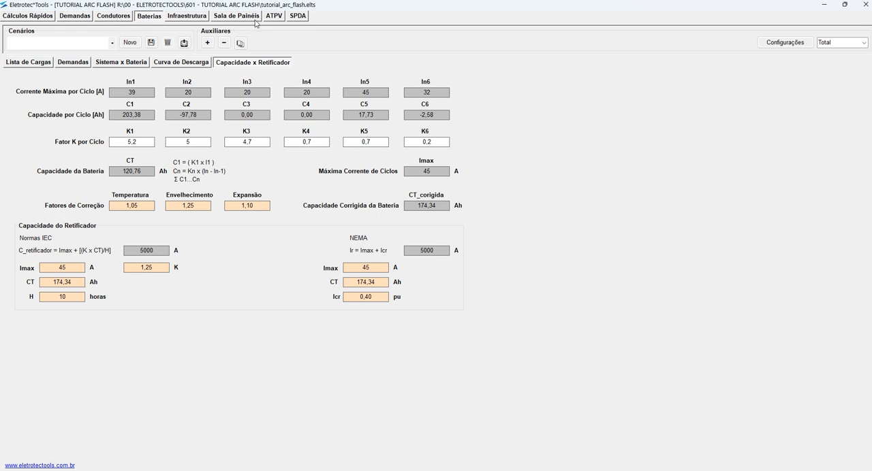
pyautogui.click(297, 17)
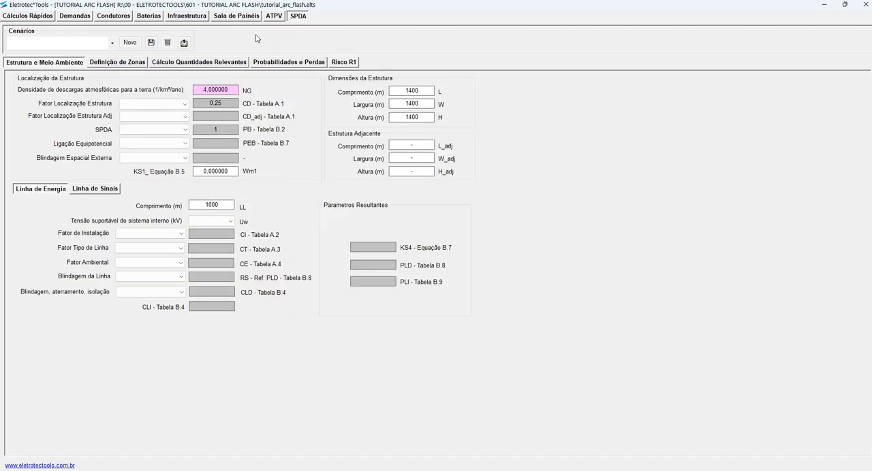
pyautogui.click(136, 64)
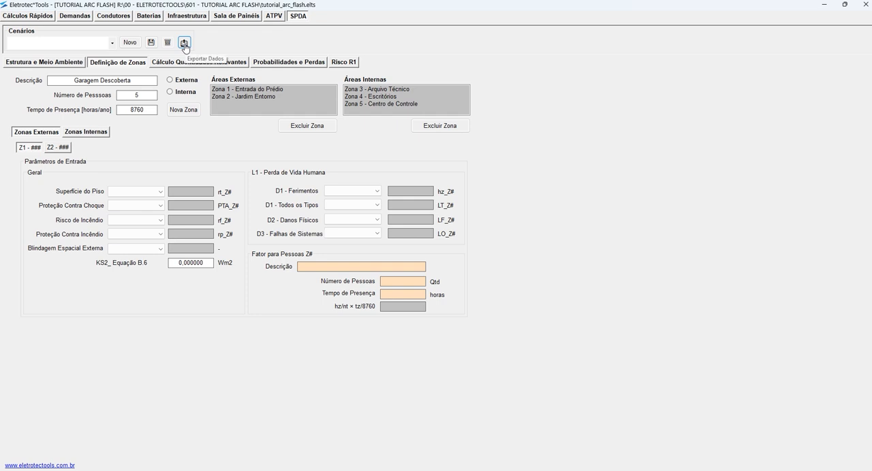
pyautogui.click(272, 19)
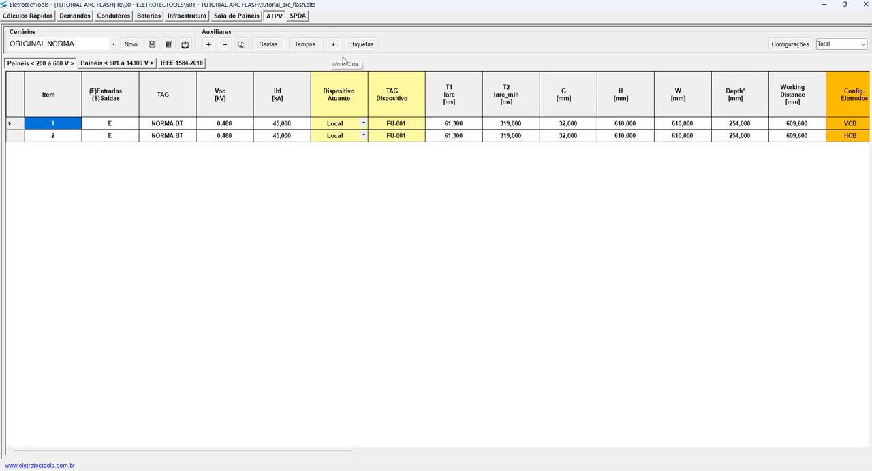
# - Switch to the EXPORT_ATPV_ELS.xlsx workbook in Excel and insert two blank rows at row 9 of EXPORT_ATPV_BT
pyautogui.moveTo(499, 470)
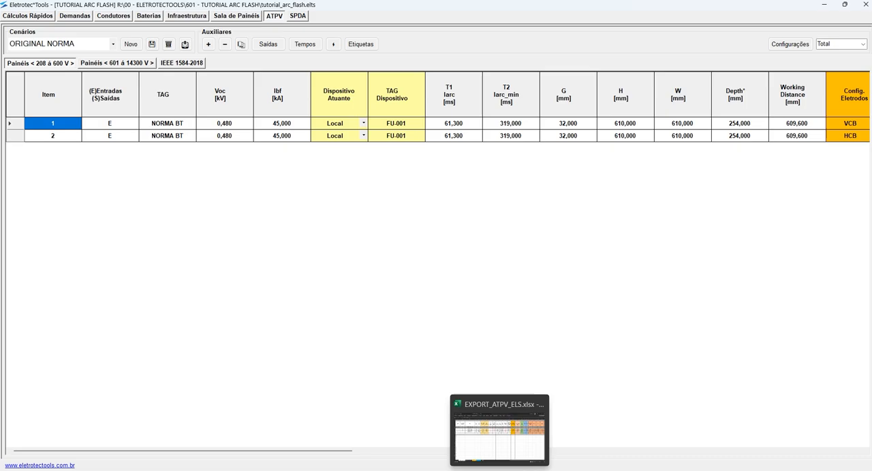
pyautogui.click(473, 415)
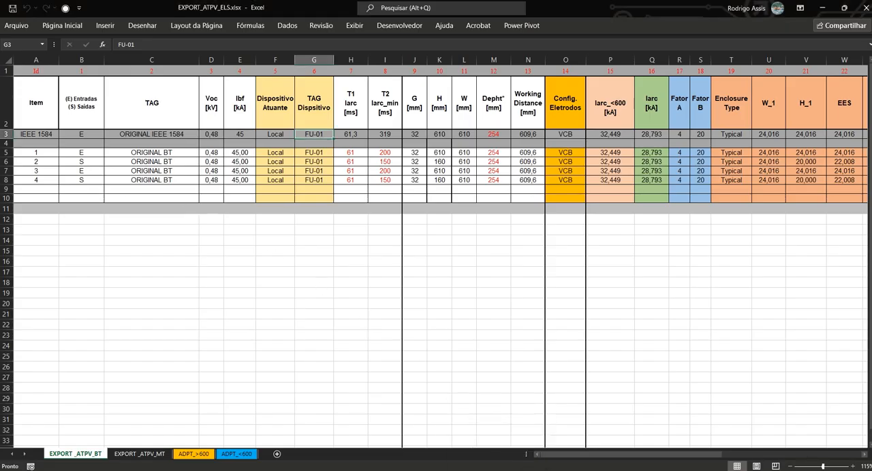
pyautogui.moveTo(7, 152); pyautogui.dragTo(7, 180)
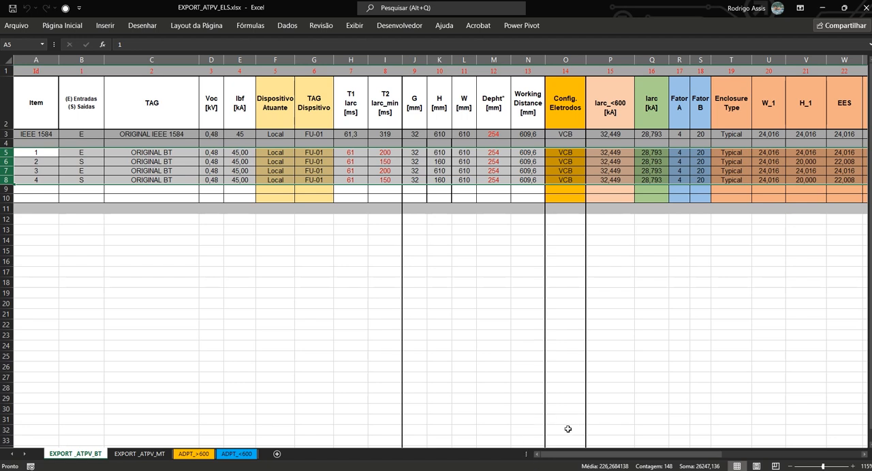
pyautogui.click(17, 189)
pyautogui.rightClick(73, 189)
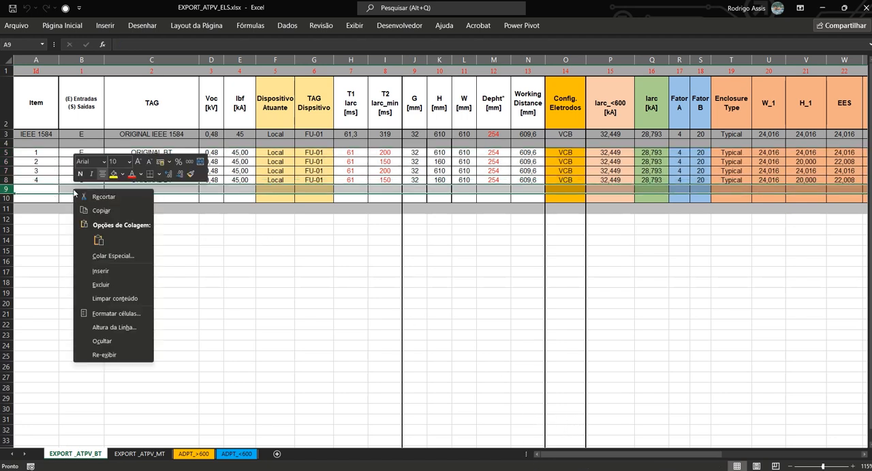
pyautogui.click(113, 273)
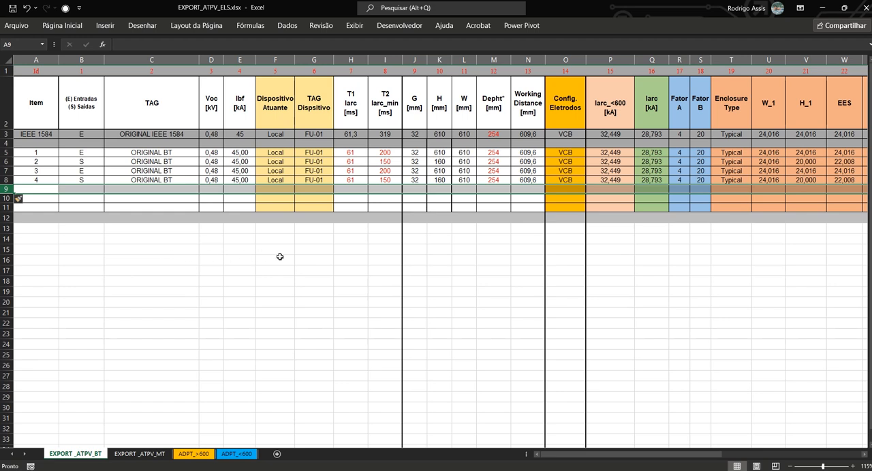
pyautogui.click(282, 189)
pyautogui.click(8, 189)
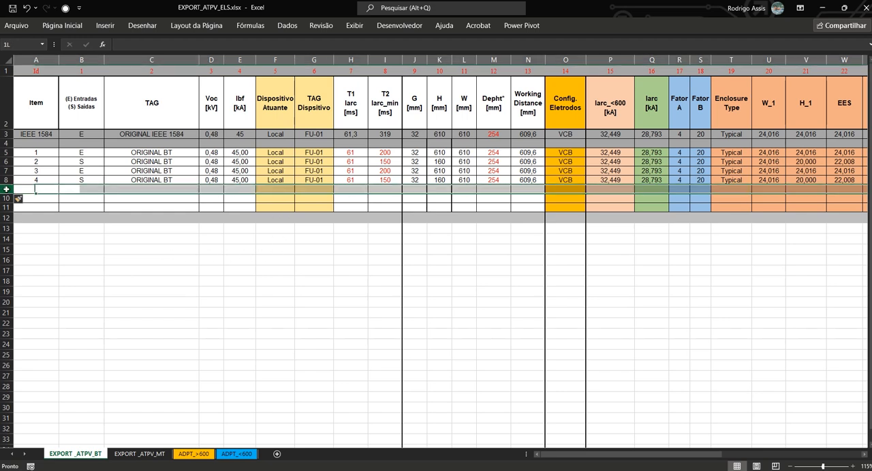
pyautogui.rightClick(96, 189)
pyautogui.click(131, 270)
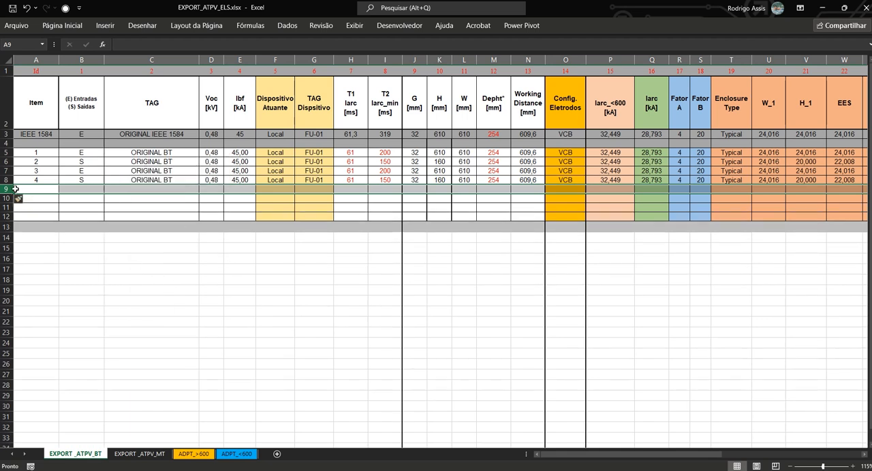
# - Insert nine more blank rows at row 9, three at a time
pyautogui.moveTo(8, 189); pyautogui.dragTo(38, 204)
pyautogui.rightClick(95, 198)
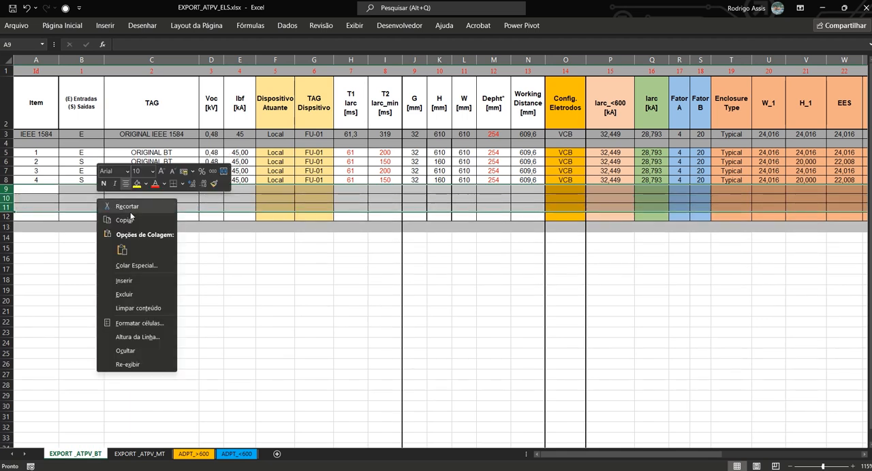
pyautogui.click(122, 279)
pyautogui.rightClick(192, 196)
pyautogui.click(217, 276)
pyautogui.rightClick(261, 195)
pyautogui.click(289, 276)
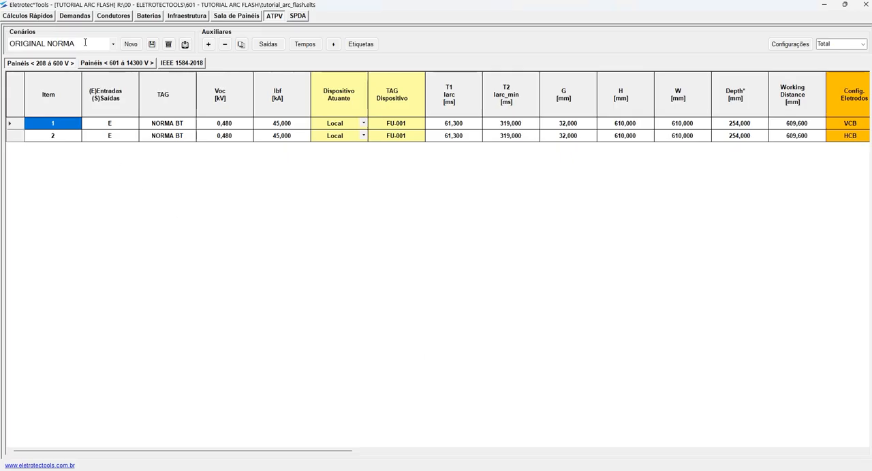
# - Copy both rows of the ORIGINAL NORMA scenario from Eletrotec*Tools and paste them at row 10 of the Excel sheet
pyautogui.moveTo(25, 121); pyautogui.dragTo(18, 141)
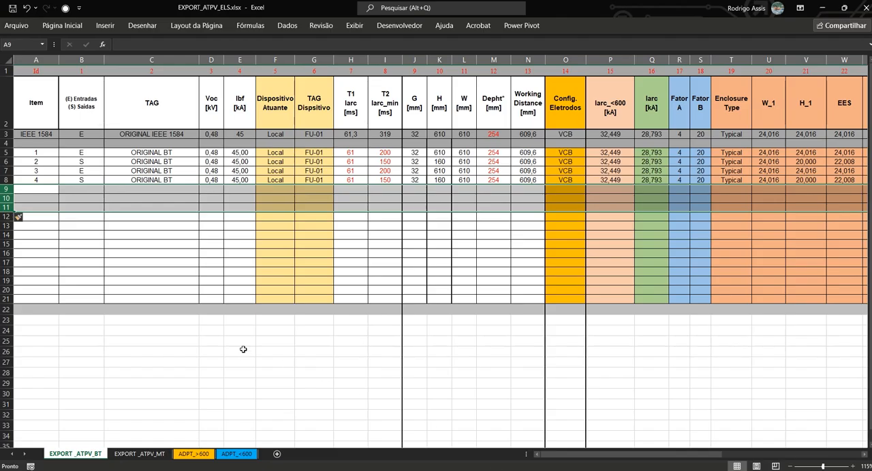
pyautogui.click(7, 198)
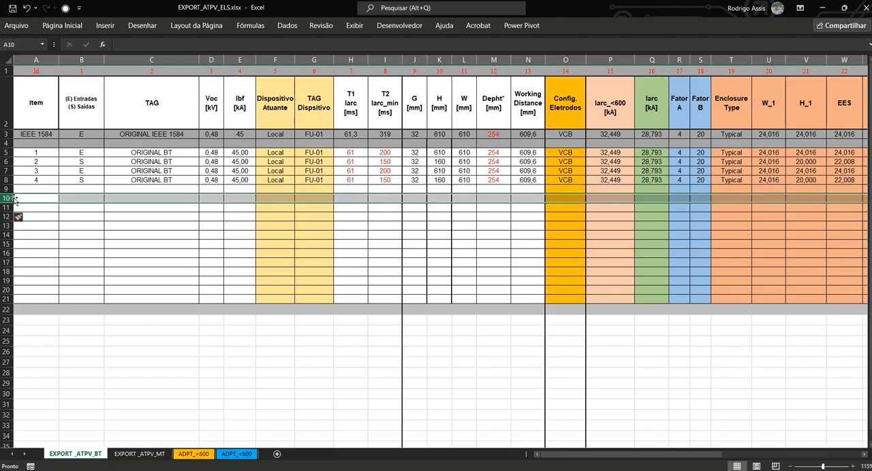
pyautogui.rightClick(9, 198)
pyautogui.click(51, 250)
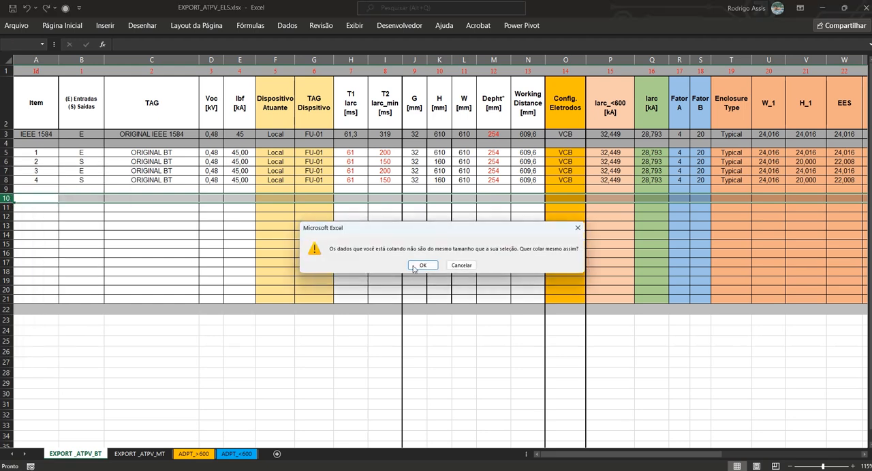
pyautogui.click(417, 269)
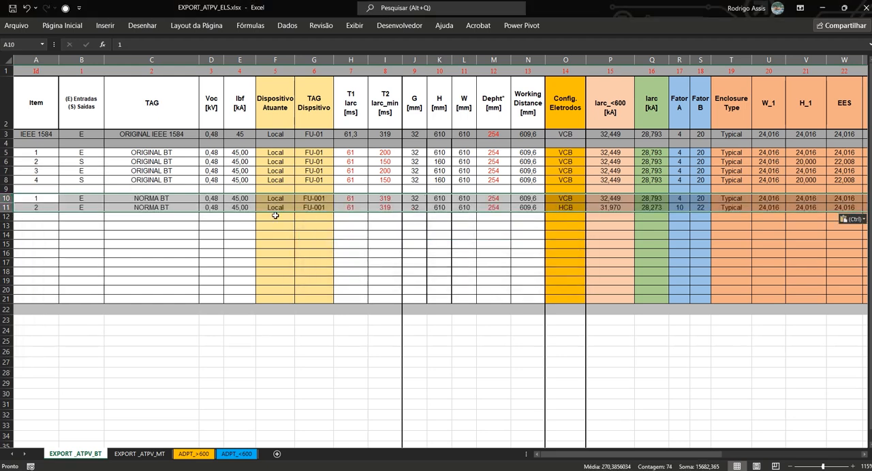
# - Label cell A9 CENARIO ORIGINA and cell A14 CENARIO 2
pyautogui.click(27, 188)
pyautogui.write('CENARIO ORIGINA')
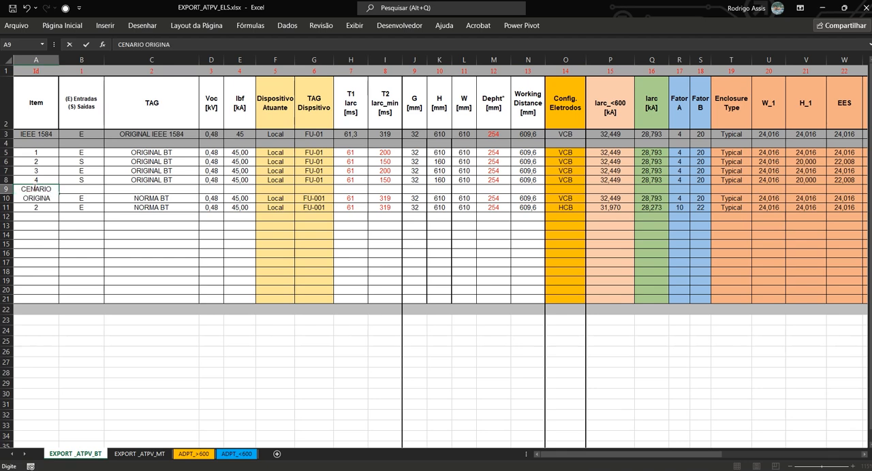
pyautogui.press('Return')
pyautogui.click(33, 236)
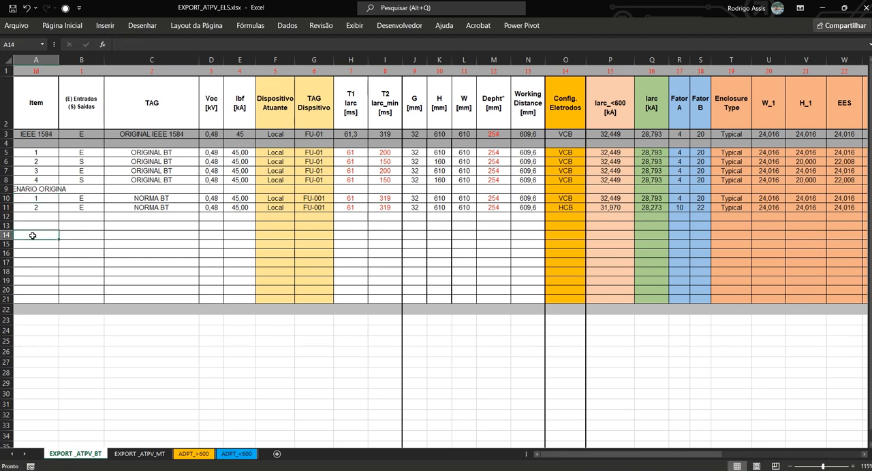
pyautogui.write('CENARIO')
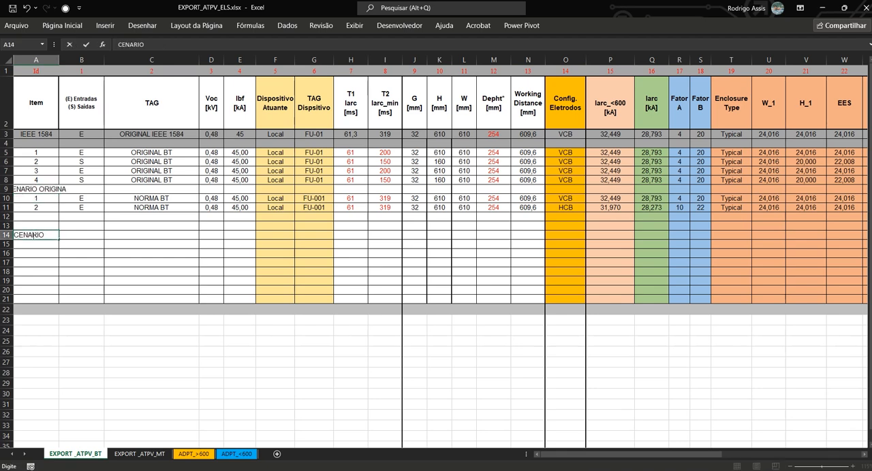
pyautogui.write(' 2')
pyautogui.press('Return')
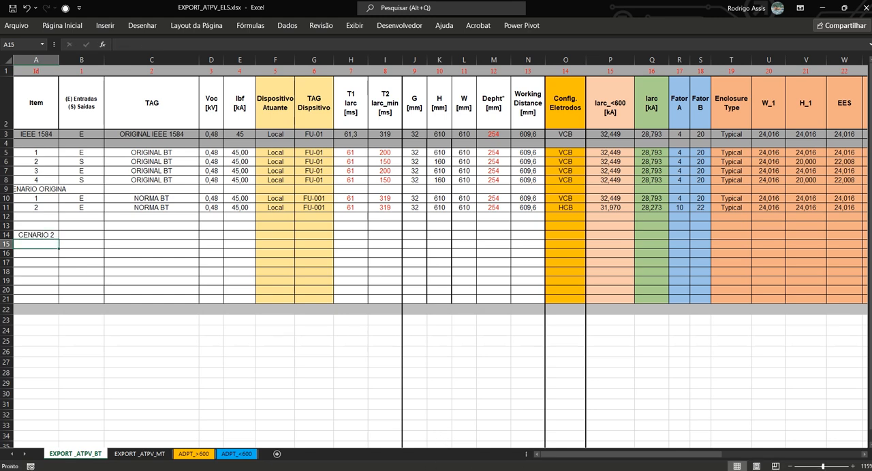
# - Switch to Eletrotec*Tools, load the ORIGINAL C/ DJ scenario and select both of its panel rows for copying
pyautogui.hotkey('alt', 'Tab')
pyautogui.click(113, 44)
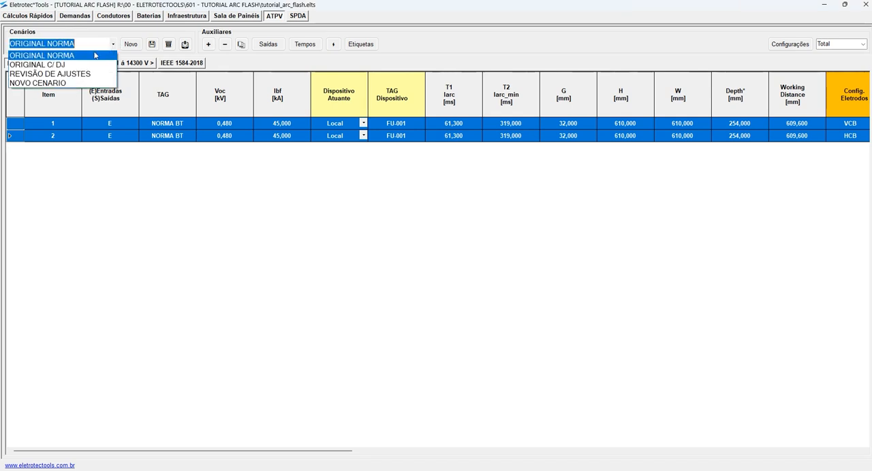
pyautogui.click(82, 65)
pyautogui.moveTo(19, 122); pyautogui.dragTo(19, 134)
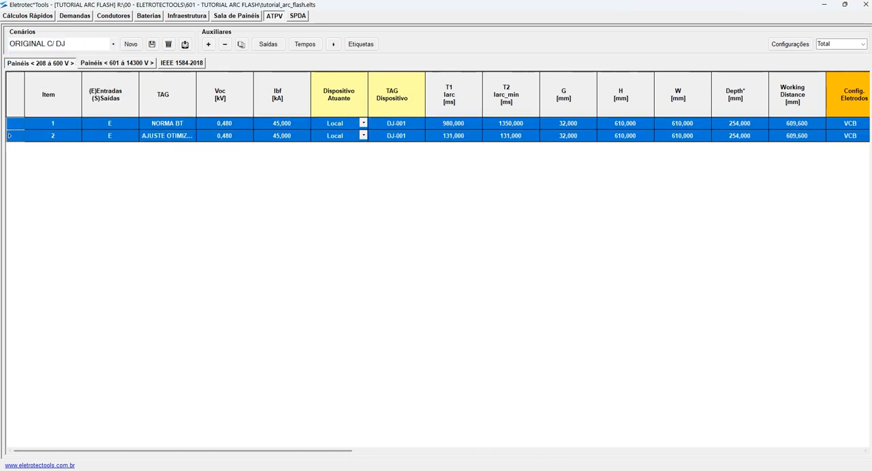
# - Return to the Excel workbook and paste the ORIGINAL C/ DJ rows at row 15, below the CENARIO 2 label
pyautogui.moveTo(580, 470)
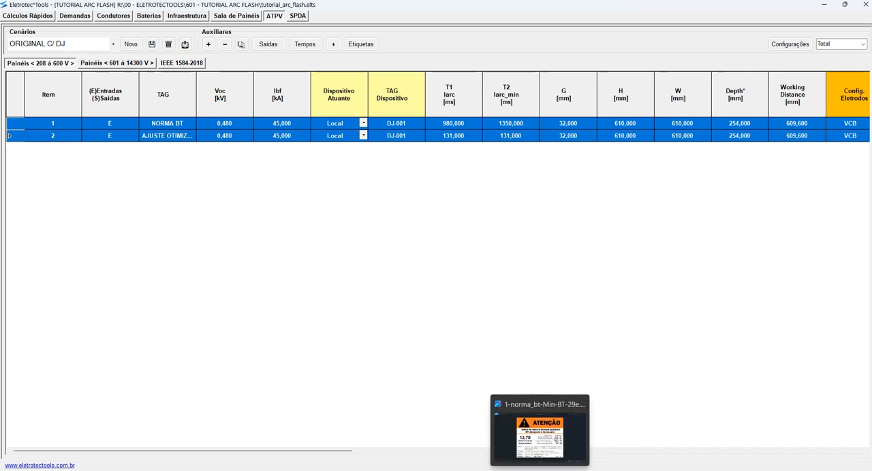
pyautogui.hotkey('alt', 'Tab')
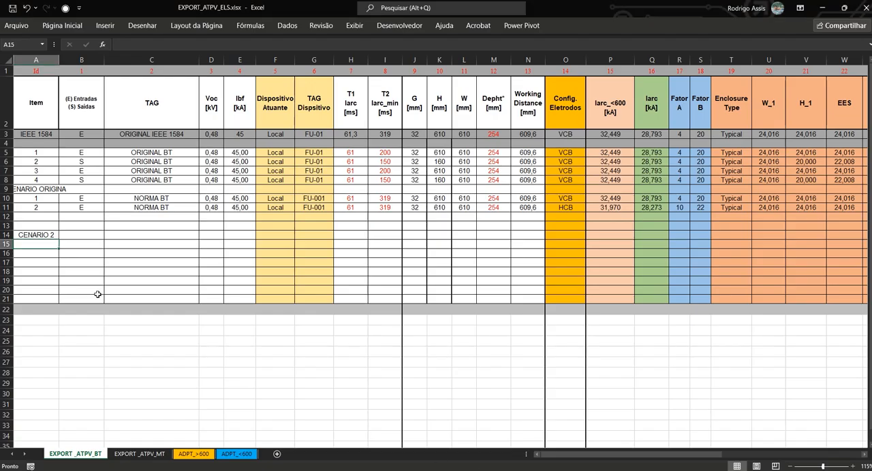
pyautogui.click(6, 244)
pyautogui.rightClick(38, 244)
pyautogui.press('Escape')
pyautogui.hotkey('ctrl', 'v')
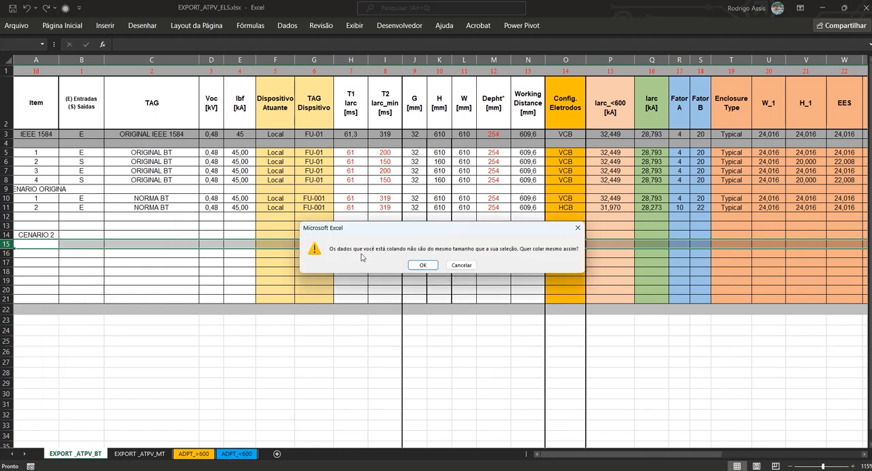
pyautogui.click(417, 268)
pyautogui.click(481, 365)
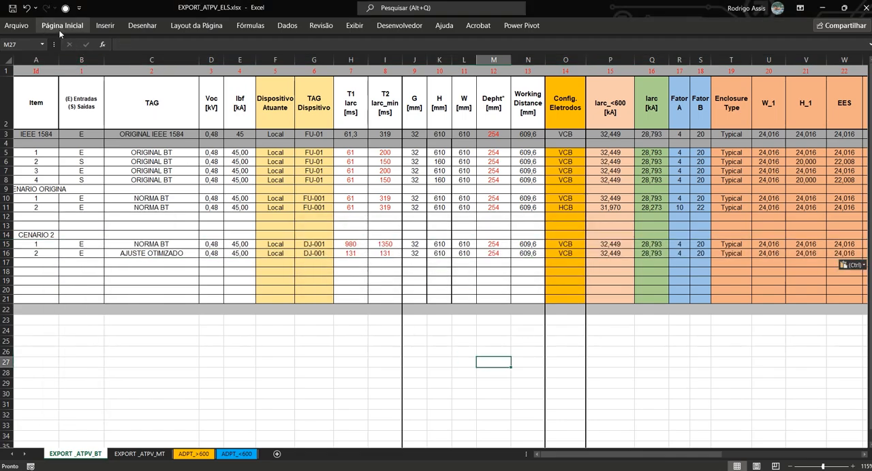
# - Review the result columns of the pasted scenarios on the low-voltage sheet, then display the EXPORT_ATPV_MT sheet
pyautogui.moveTo(531, 280); pyautogui.dragTo(373, 201)
pyautogui.keyDown('ctrl'); pyautogui.scroll(-4, 416, 235); pyautogui.keyUp('ctrl')
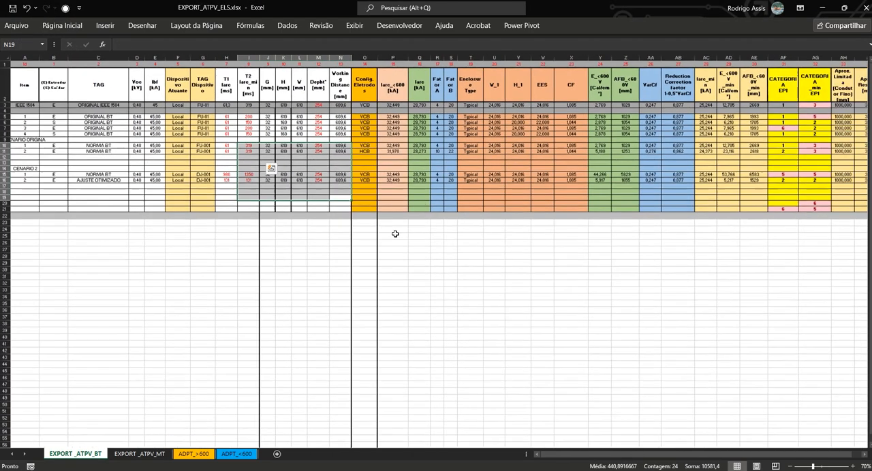
pyautogui.keyDown('ctrl'); pyautogui.scroll(2, 611, 190); pyautogui.keyUp('ctrl')
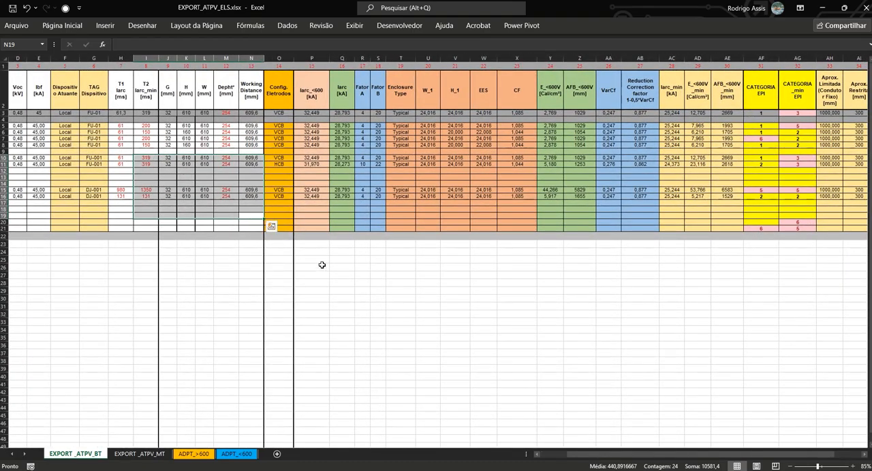
pyautogui.click(139, 453)
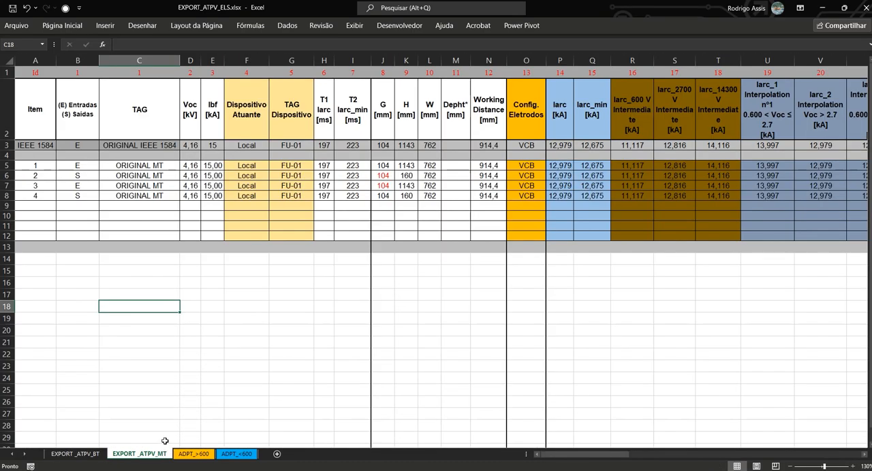
# - Examine the maximum and minimum protection arc current formulas and their inputs in row 4 of the ADPT_>600 and ADPT_<600 sheets
pyautogui.click(97, 455)
pyautogui.click(182, 455)
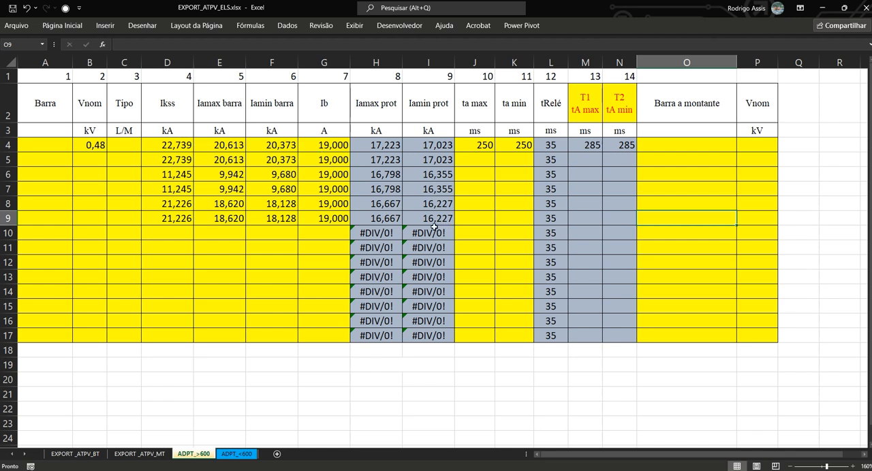
pyautogui.click(375, 145)
pyautogui.click(327, 147)
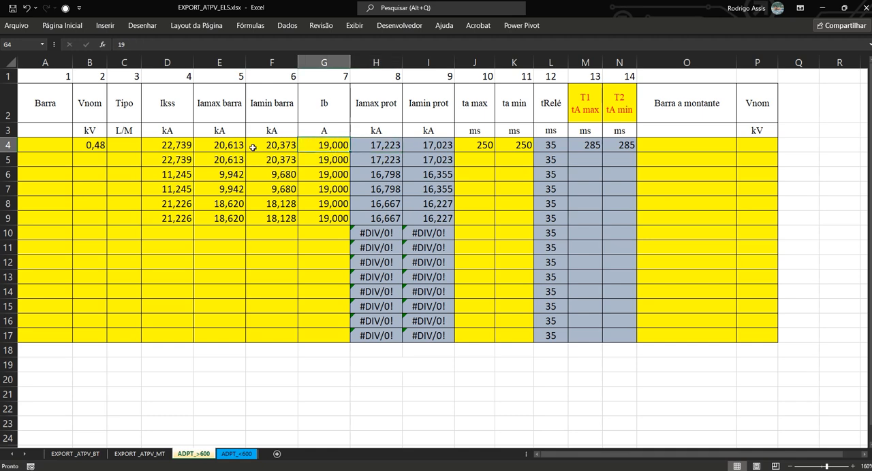
pyautogui.click(274, 148)
pyautogui.click(423, 145)
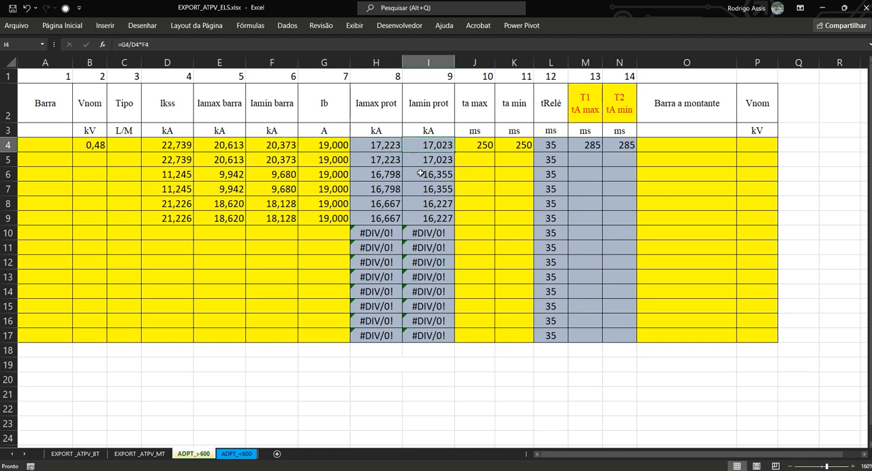
pyautogui.click(236, 454)
pyautogui.click(374, 145)
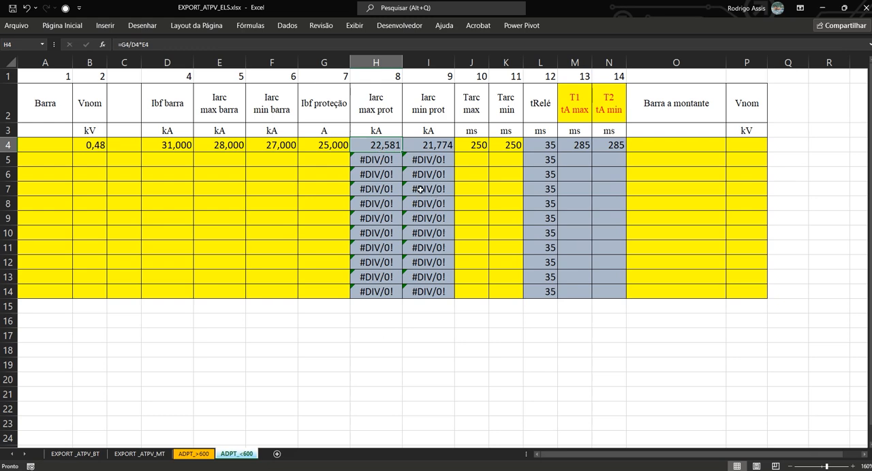
# - Minimize the Excel workbook and the Eletrotec*Tools window to show the desktop
pyautogui.click(825, 10)
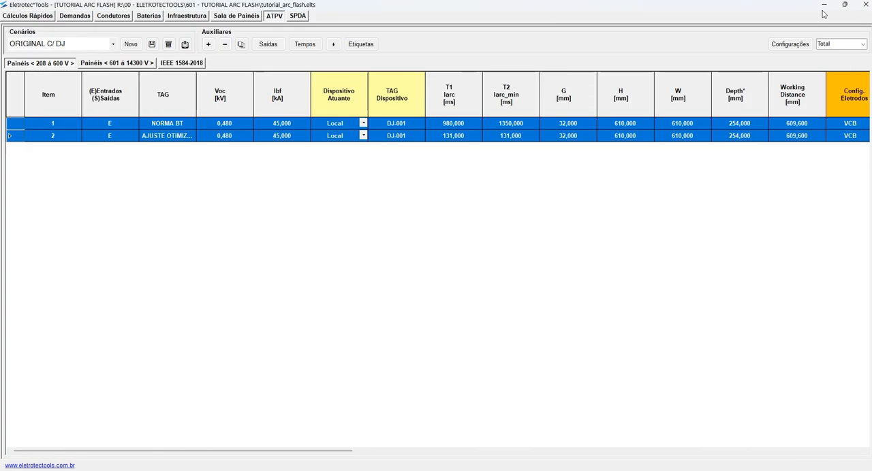
pyautogui.click(824, 5)
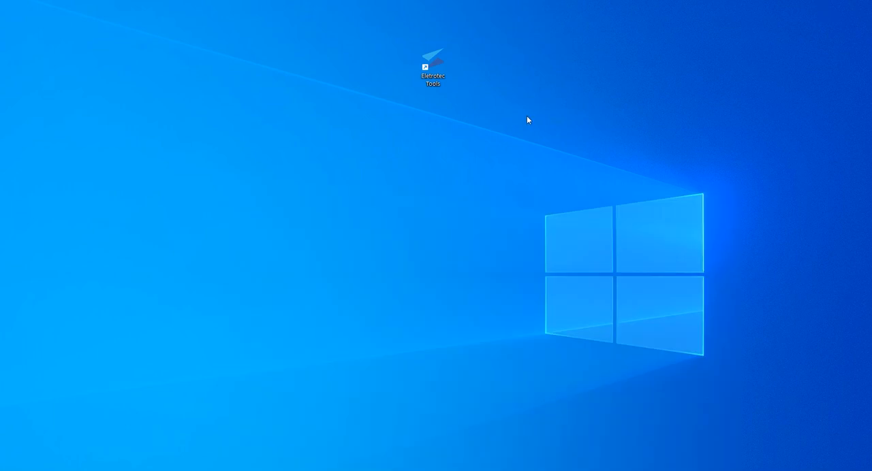